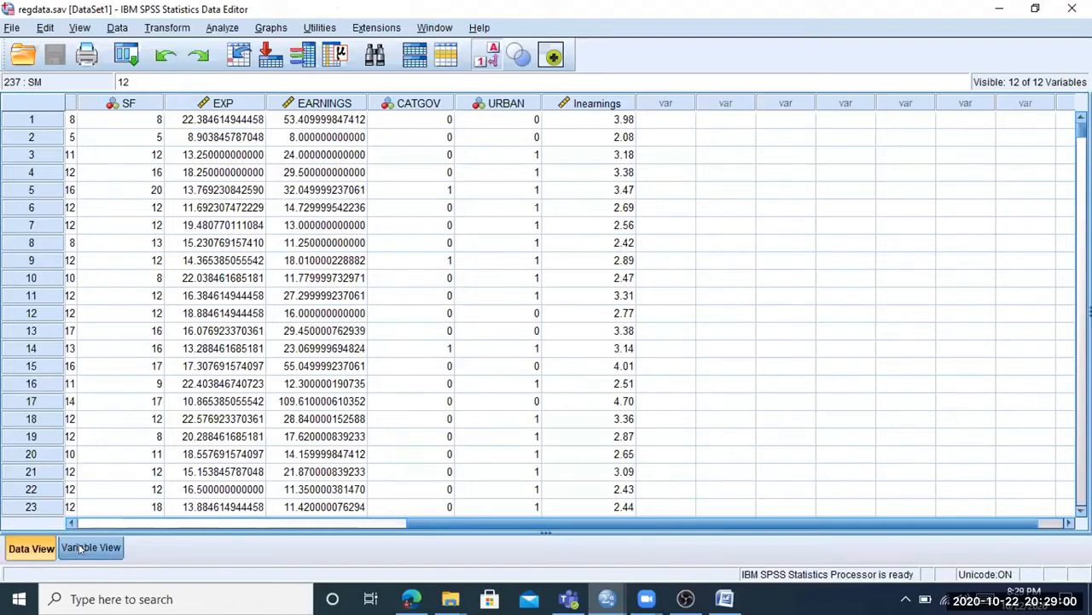
Widen the SM column to 17 in the data view and return to the list of variable definitions
left_click(82, 549)
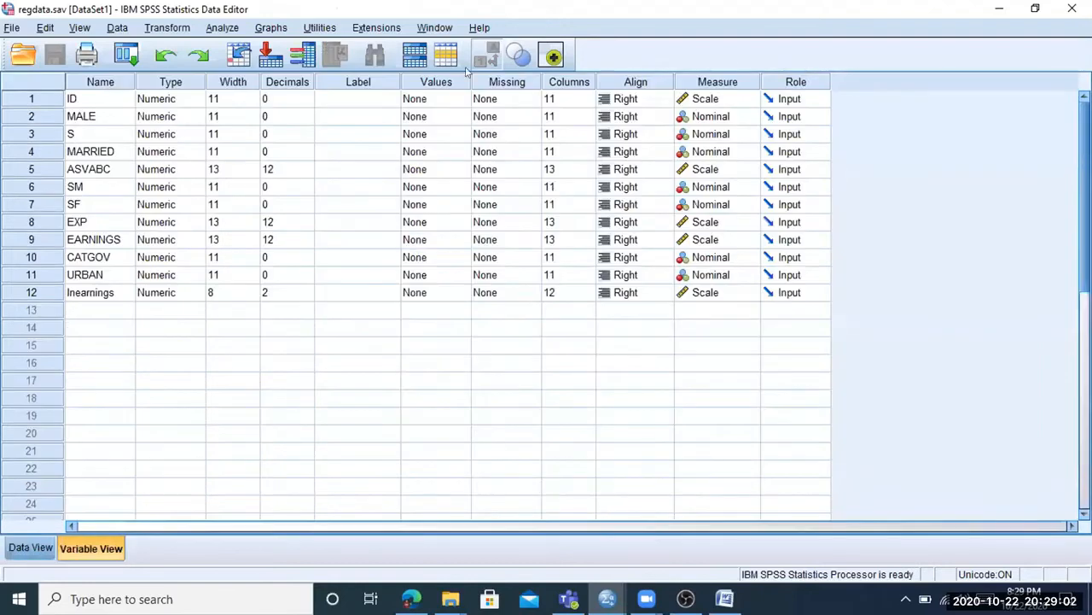
left_click(26, 553)
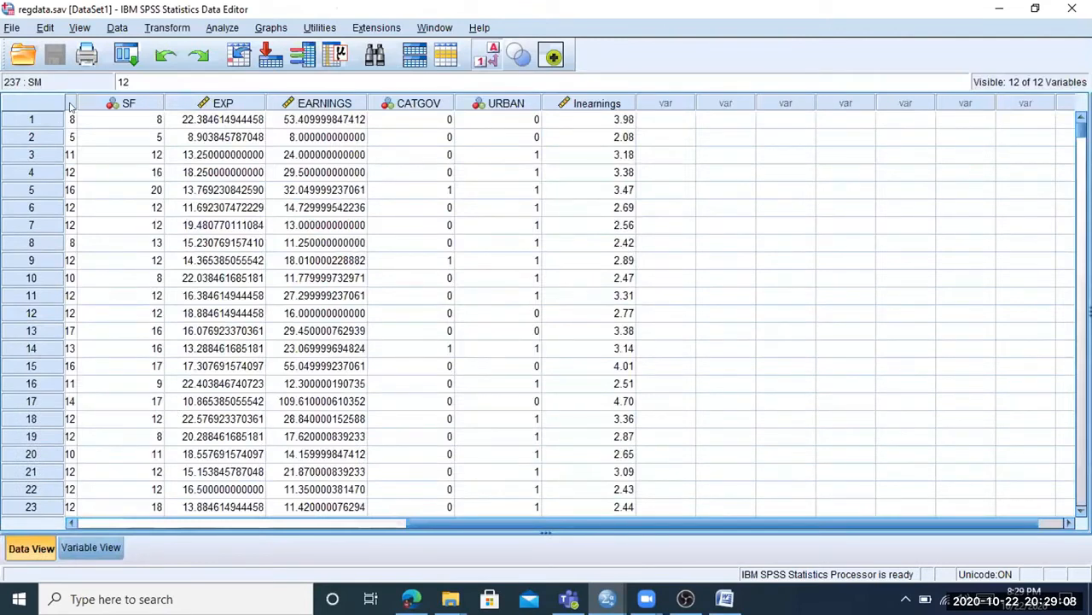
scroll(119, 170, "left", 1)
left_click(134, 282)
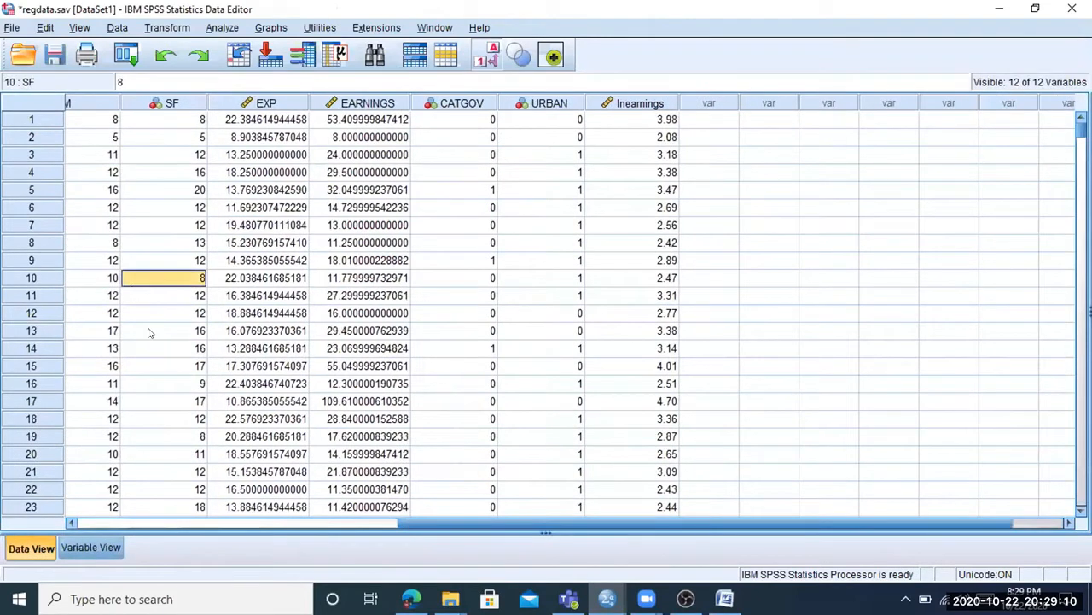
left_click(91, 547)
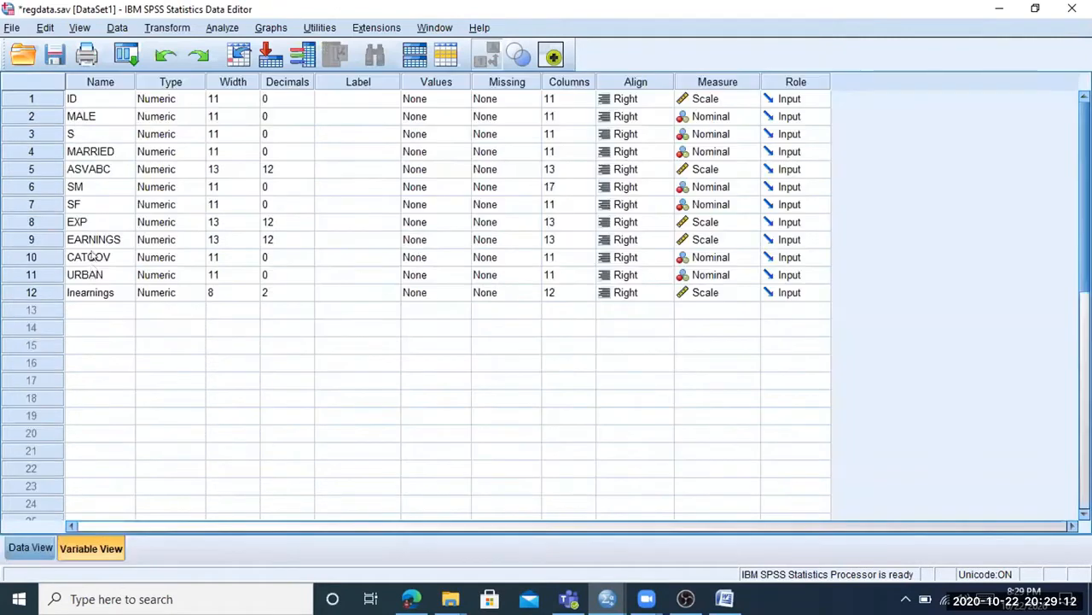
Examine the measurement levels of the variables and the level choices that are offered
left_click(73, 100)
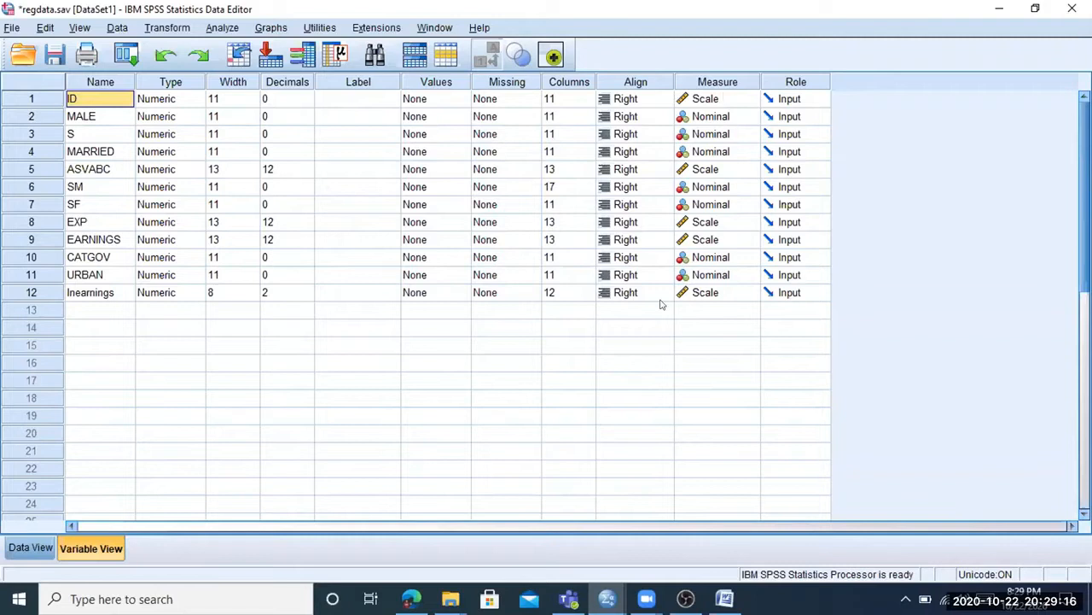
left_click(663, 305)
left_click(710, 100)
left_click(746, 287)
left_click(741, 119)
left_click(689, 325)
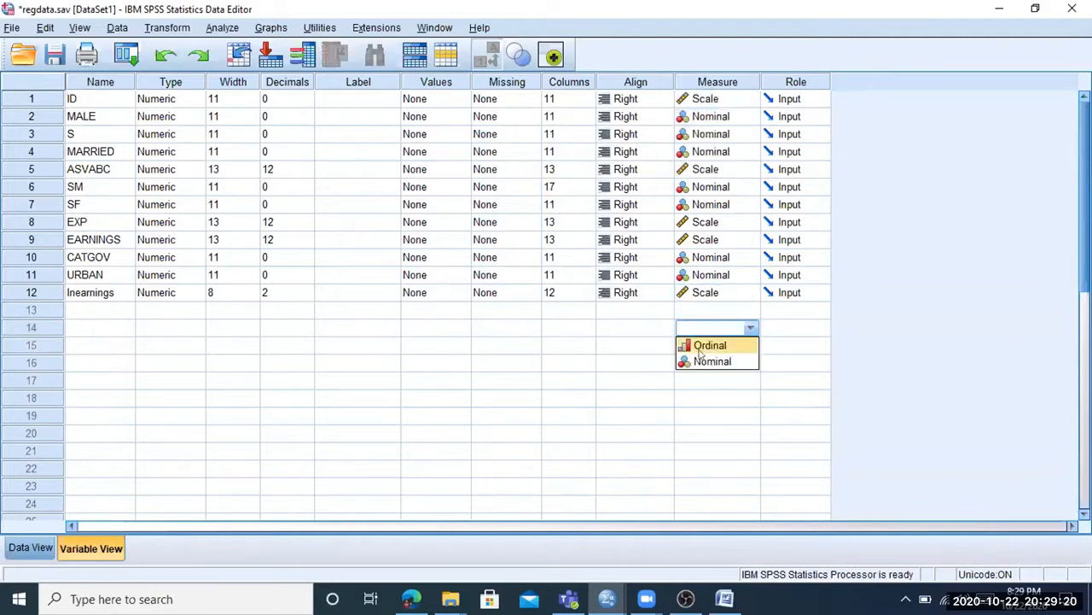
left_click(570, 366)
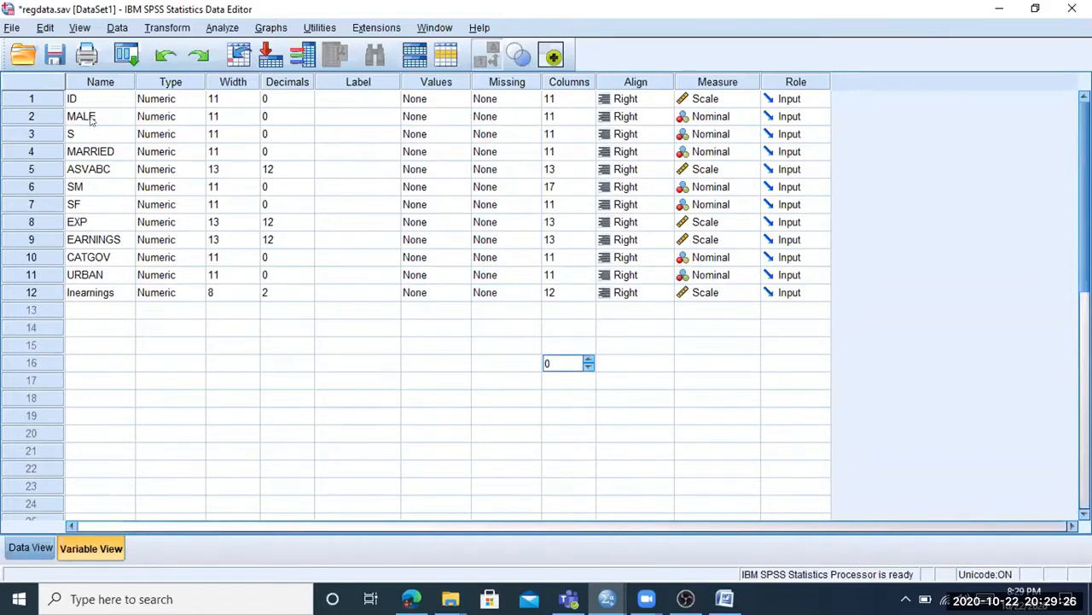
Define the value labels of the MALE variable as 1 = "Male" and 0 = "Feamle"
left_click(328, 122)
left_click(504, 116)
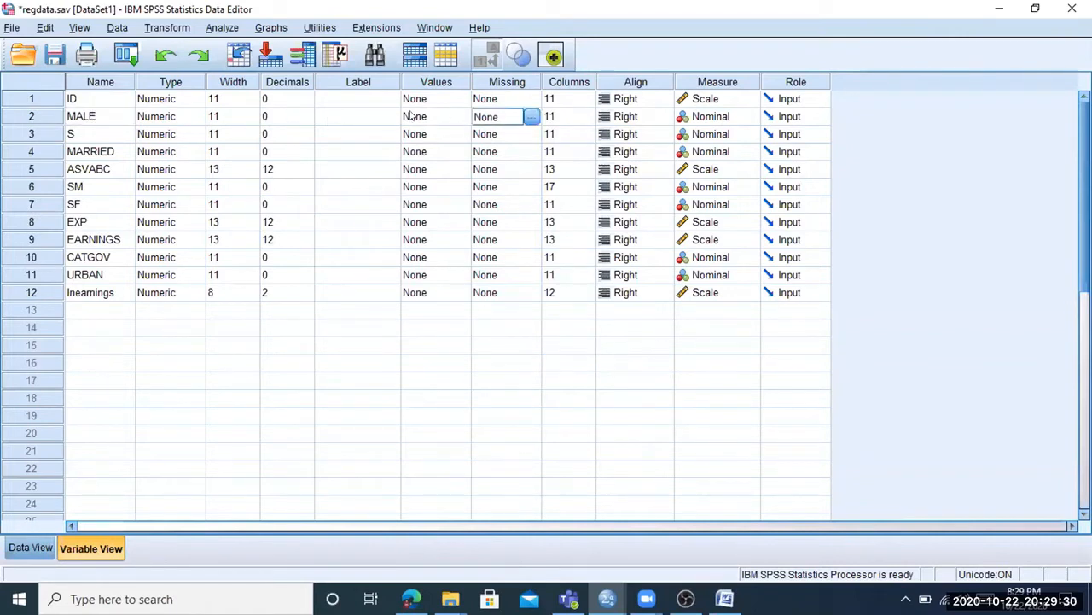
left_click(410, 116)
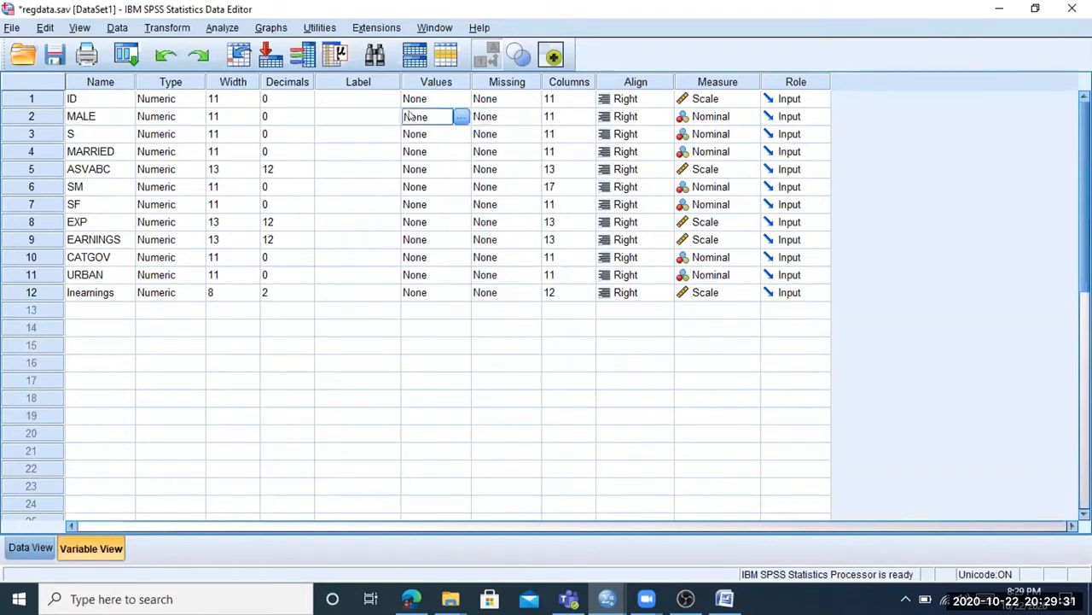
left_click(461, 116)
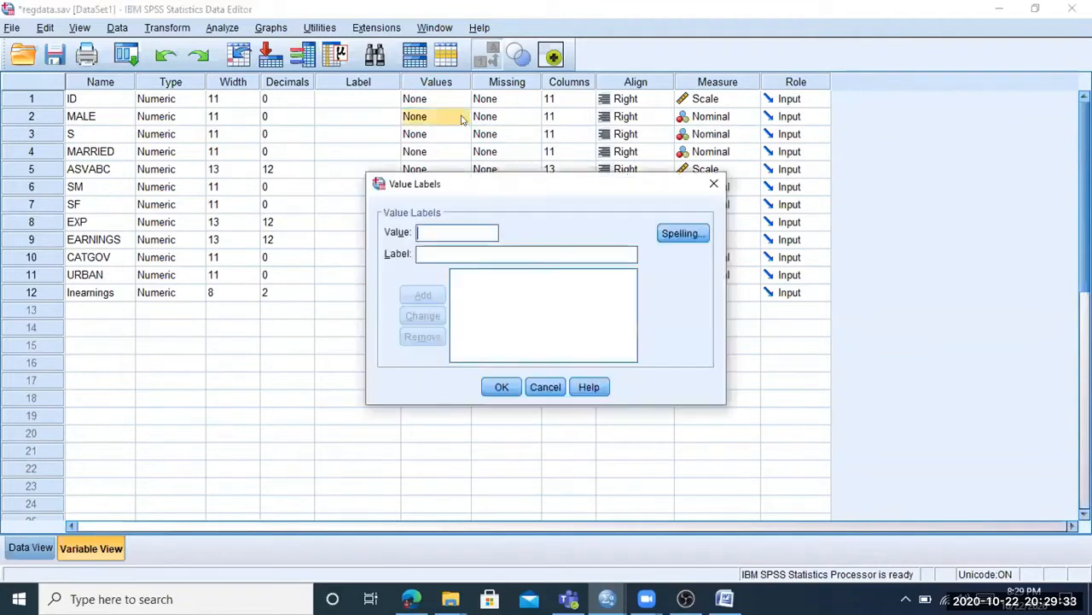
type("1")
left_click(437, 256)
type("Male")
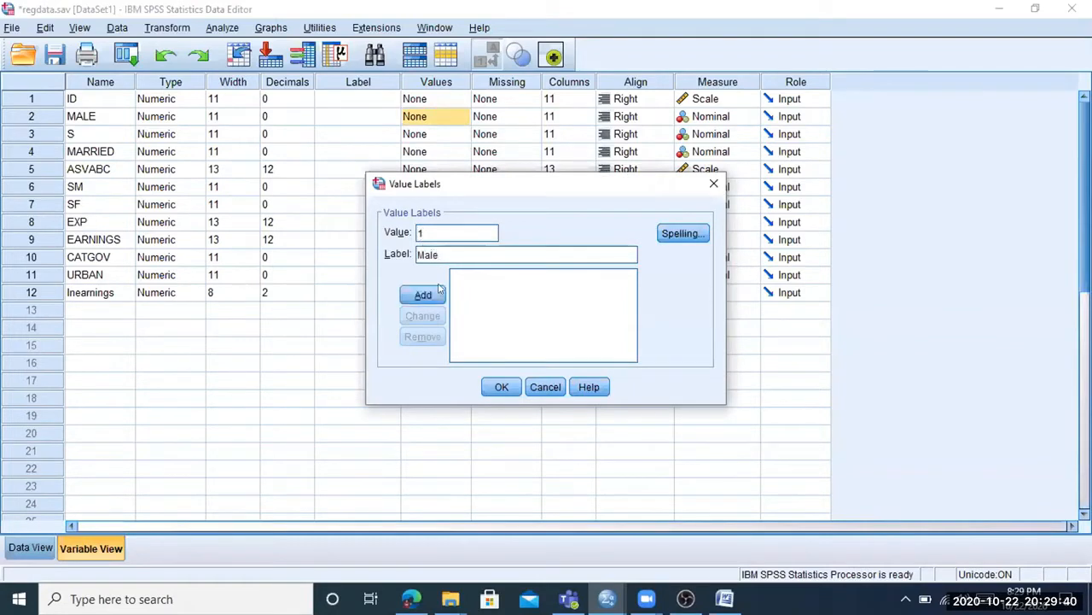
left_click(424, 293)
type("0")
type("Feam")
type("le")
left_click(423, 295)
left_click(501, 386)
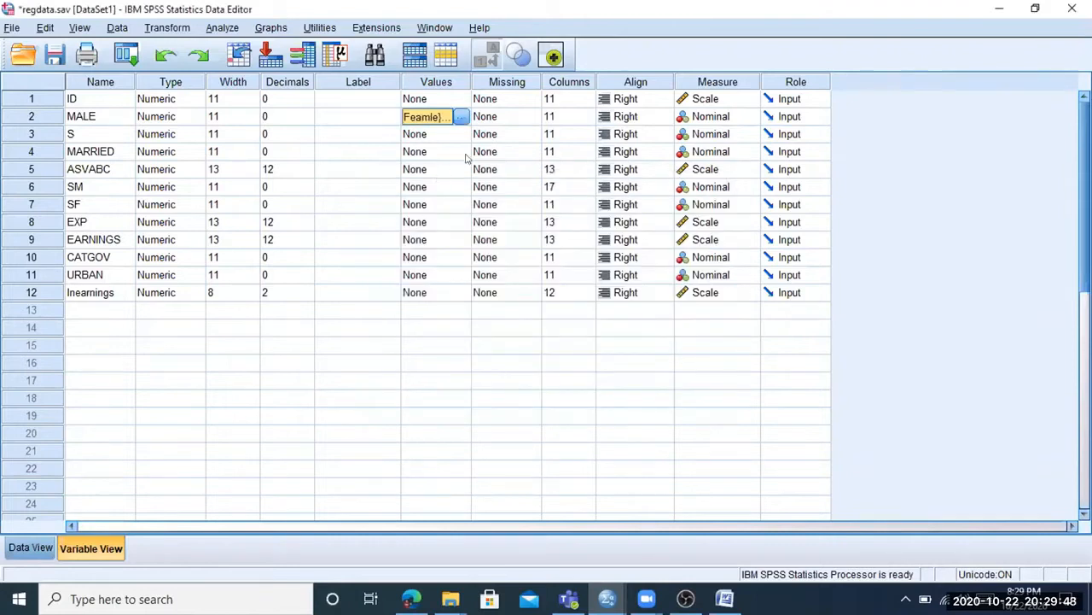
Switch the measurement level of MALE to Scale and set it back to Nominal
left_click(671, 117)
left_click(714, 120)
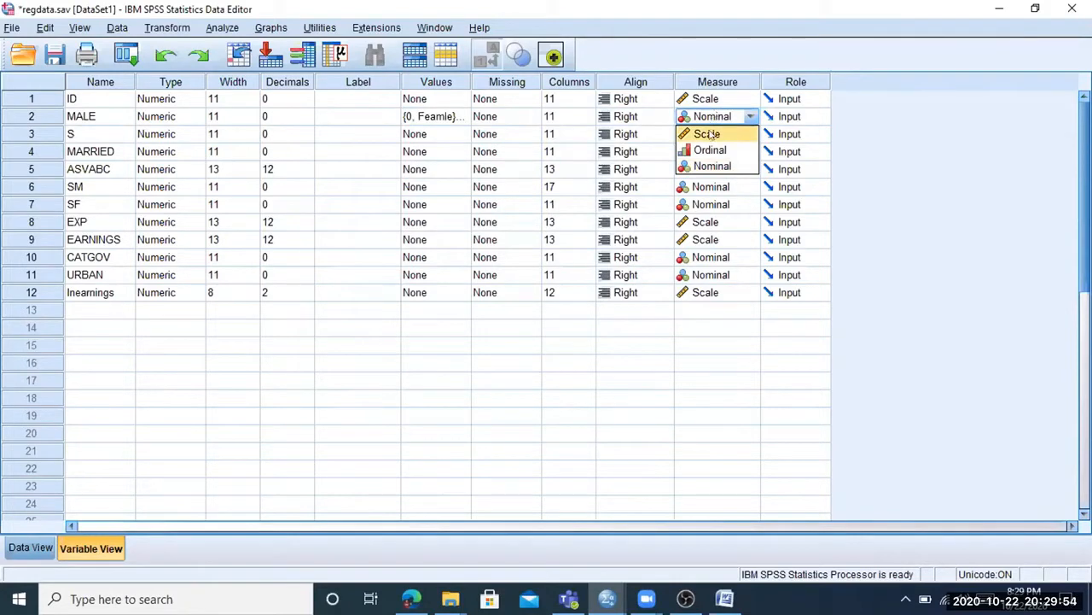
left_click(708, 134)
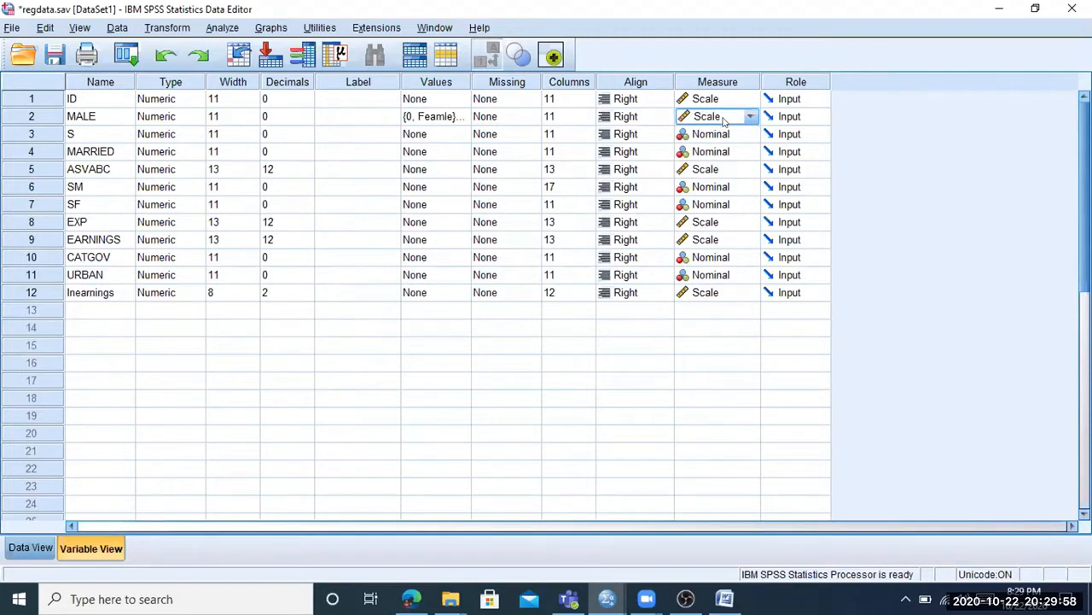
left_click(724, 121)
left_click(712, 167)
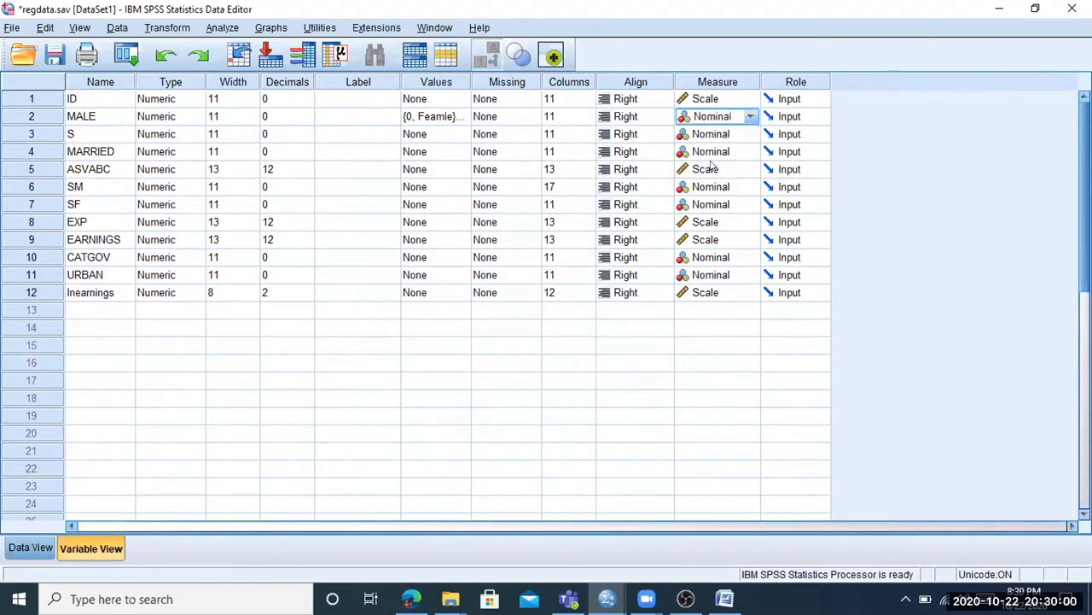
left_click(109, 120)
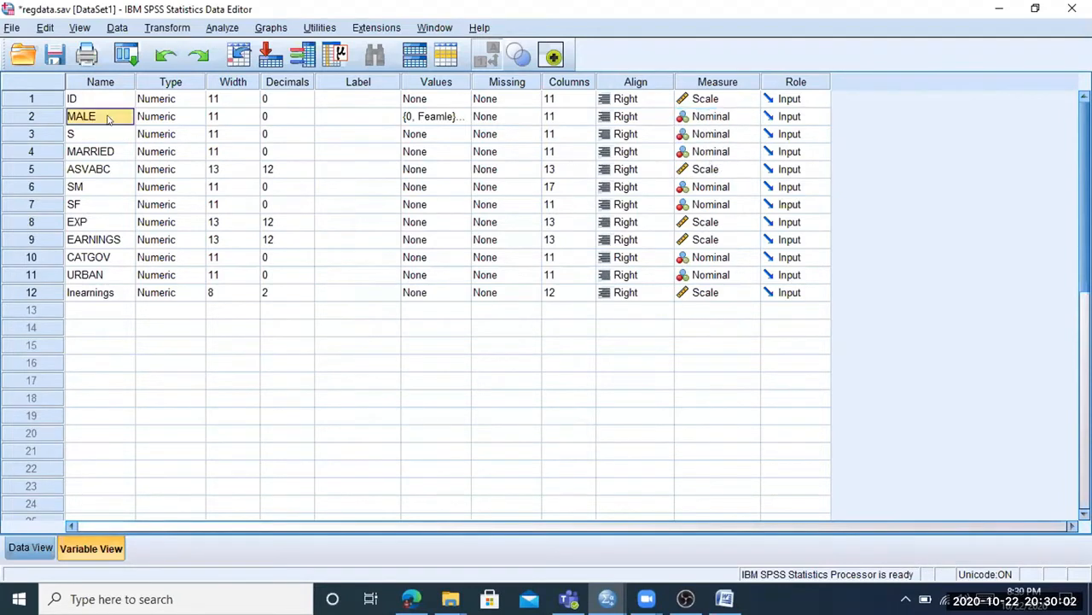
left_click(702, 119)
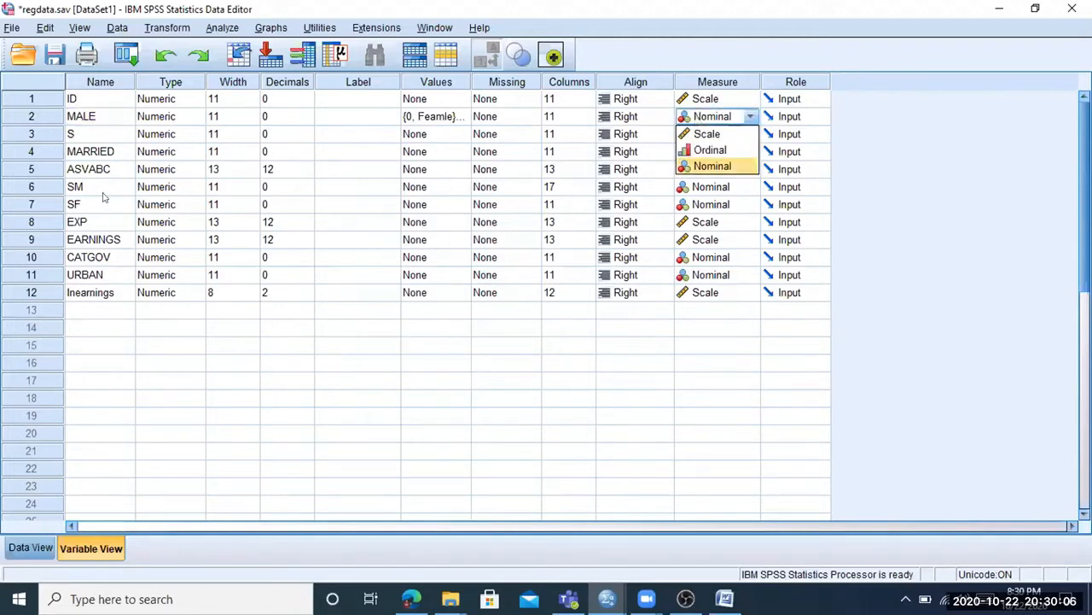
Set the label of variable S to "Years of education" and widen the Label column
left_click(74, 136)
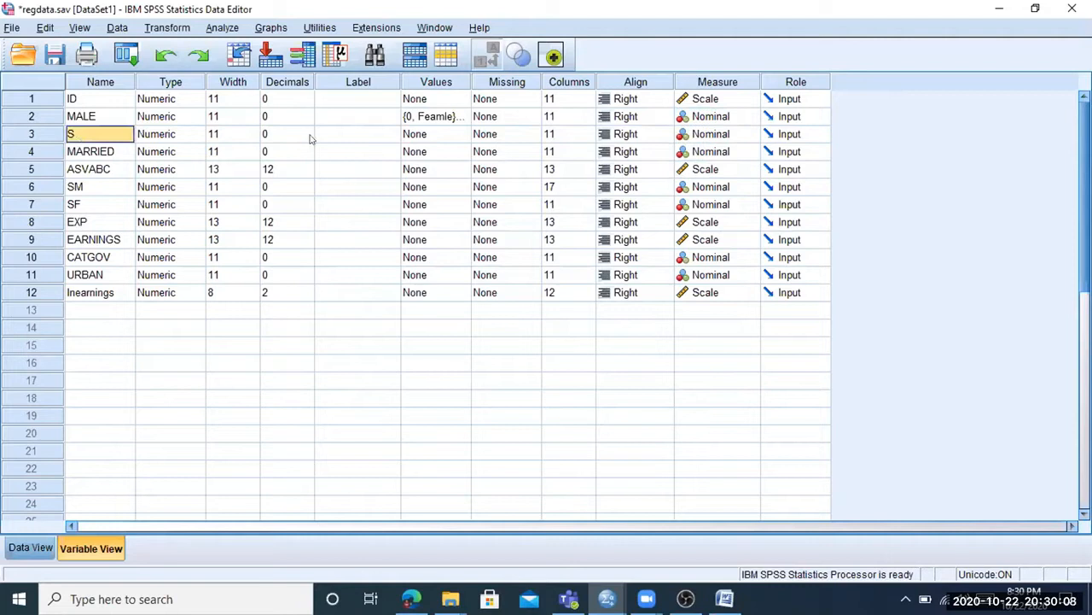
left_click(337, 139)
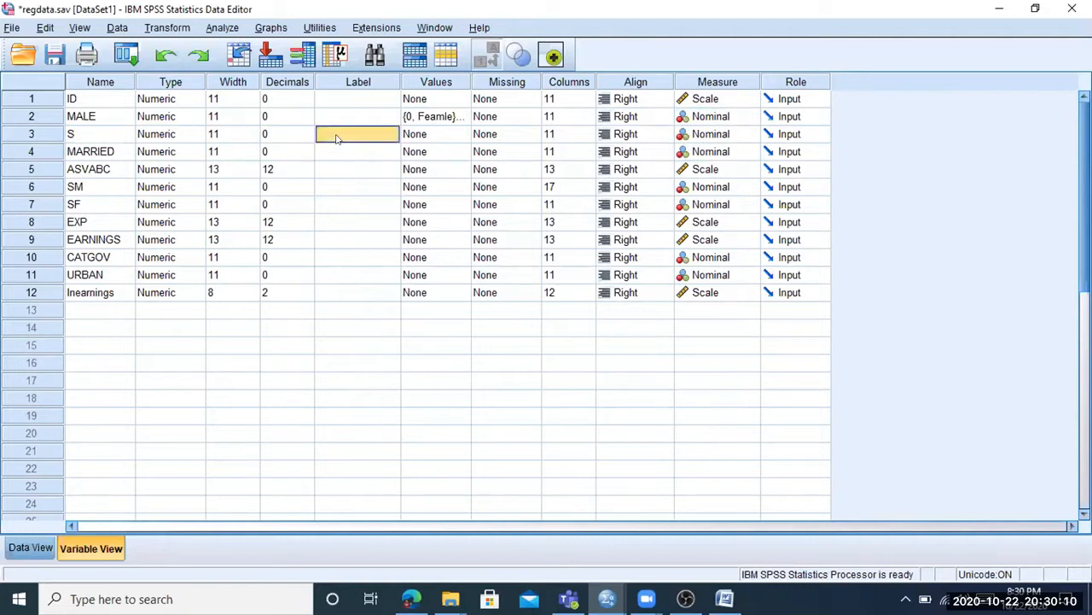
type("Y")
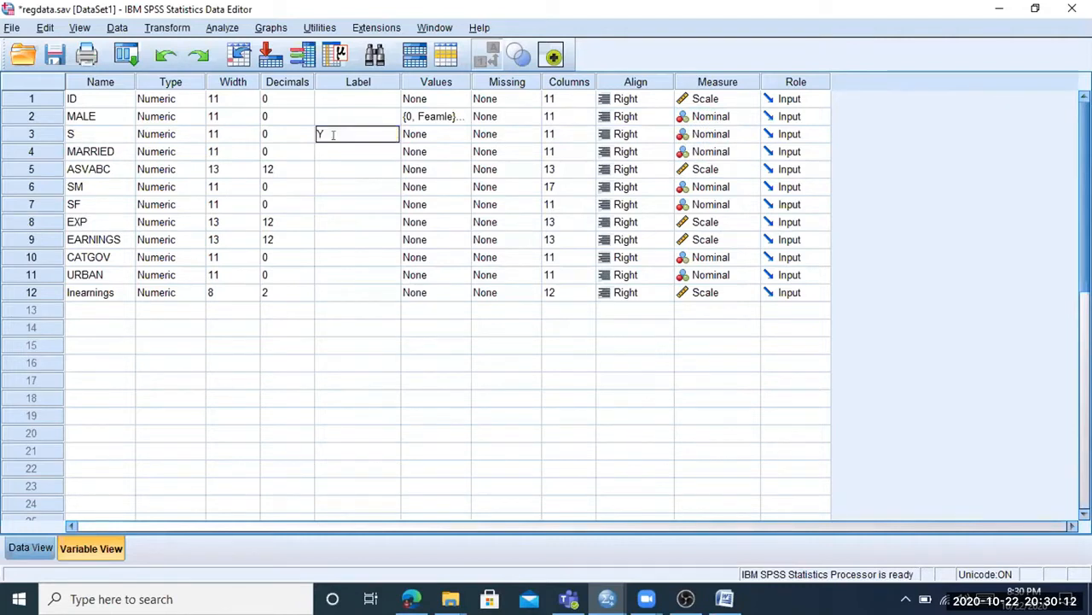
type("ears of education")
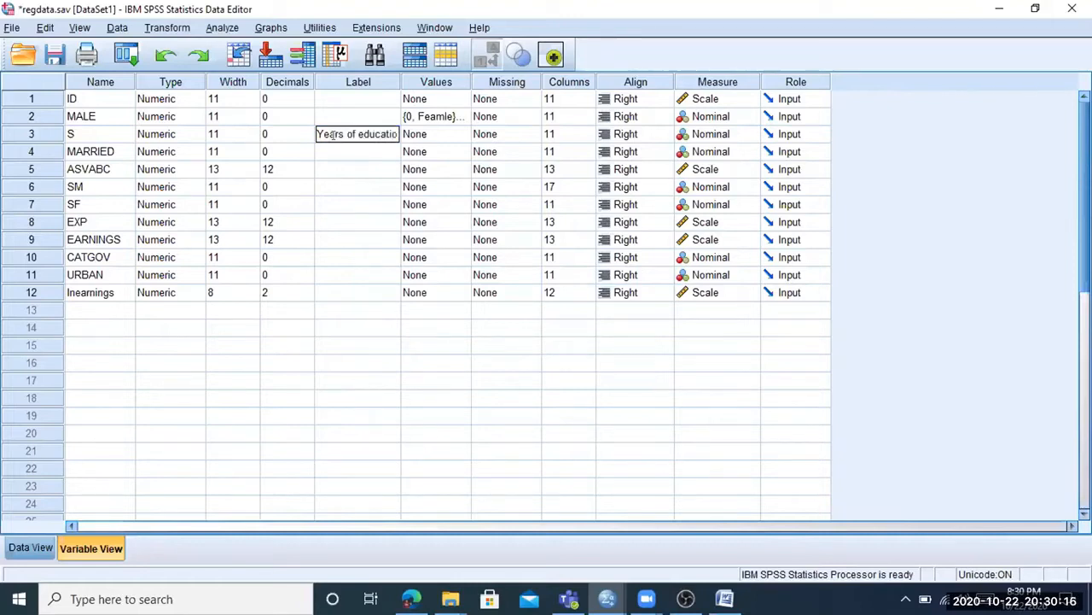
left_click(357, 189)
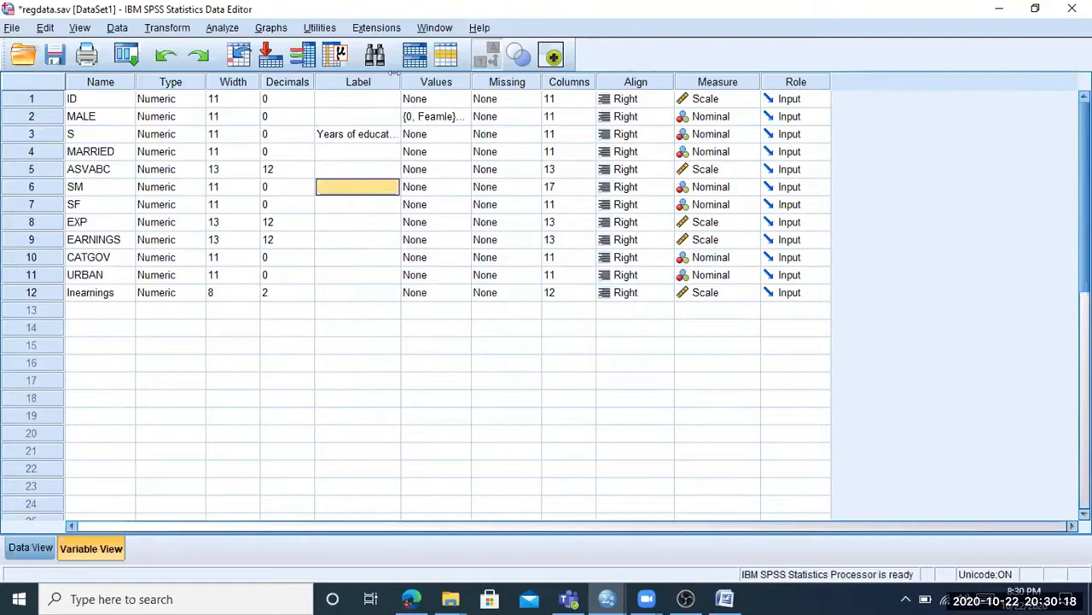
Define the value labels of the MARRIED variable as 1 = "Married" and 0 = "Unmarried"
left_click(94, 152)
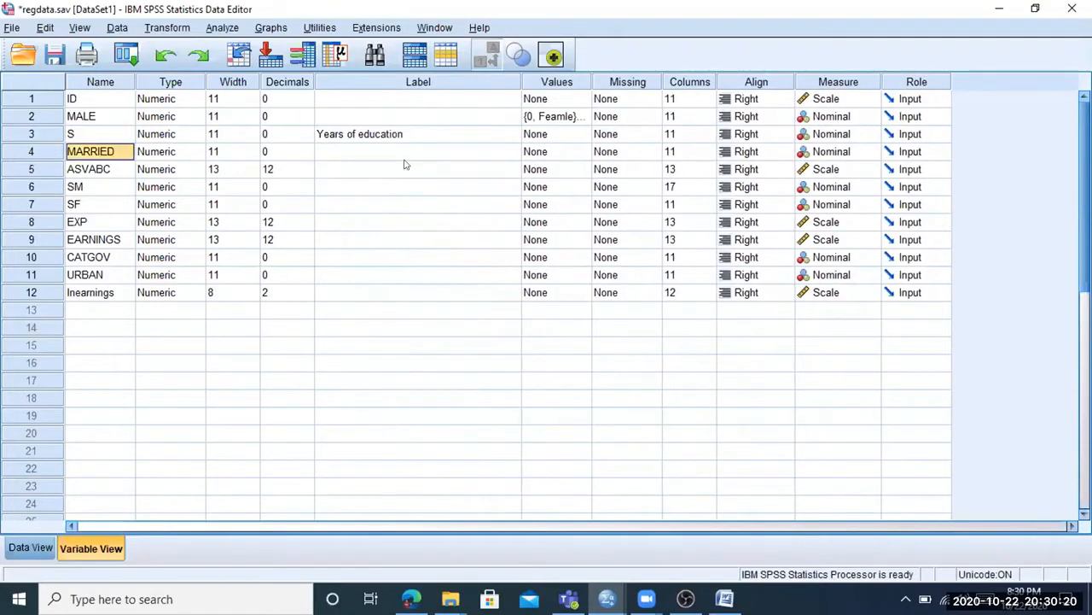
left_click(346, 151)
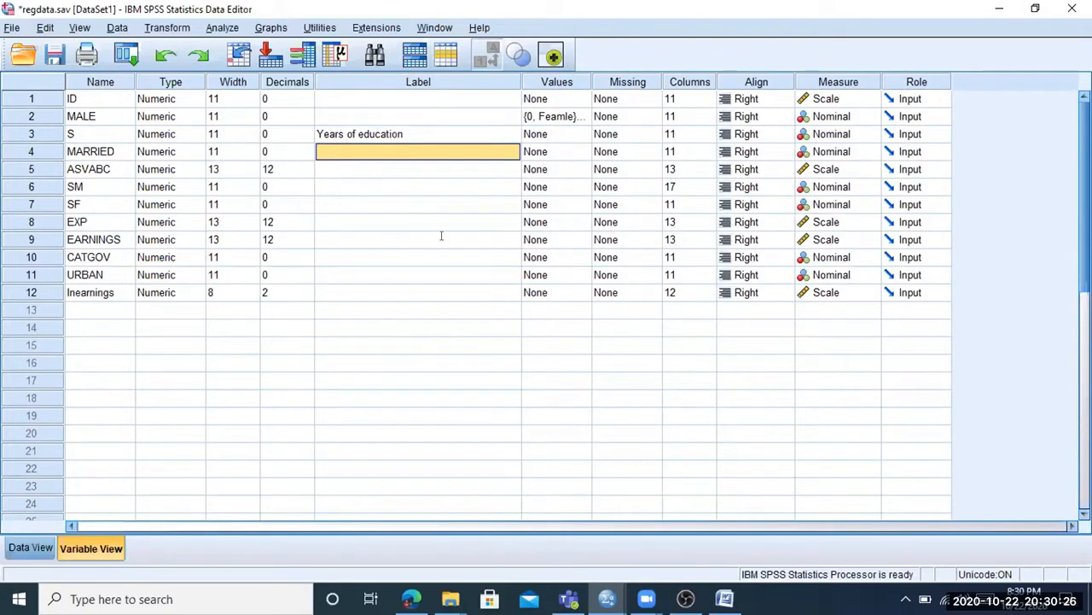
key("Tab")
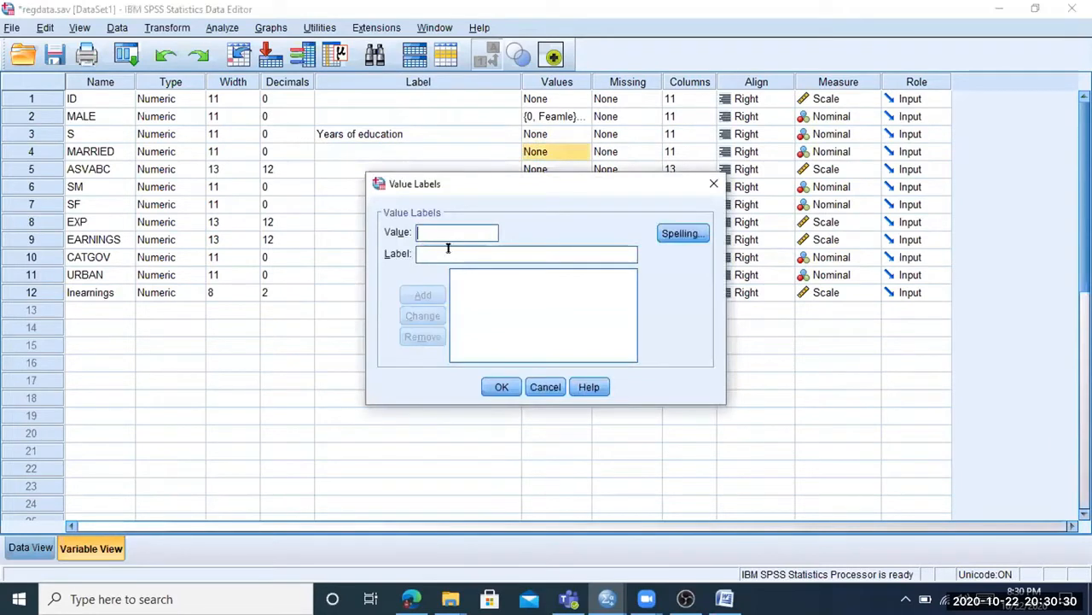
type("1")
left_click(449, 248)
type("Married")
left_click(420, 294)
type("0")
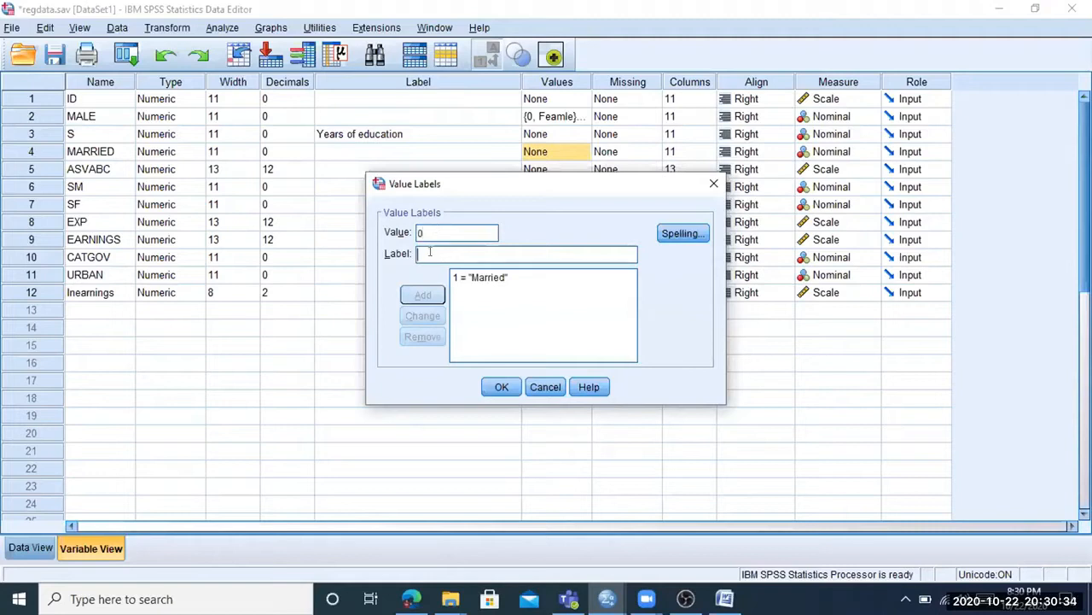
type("Unmarried")
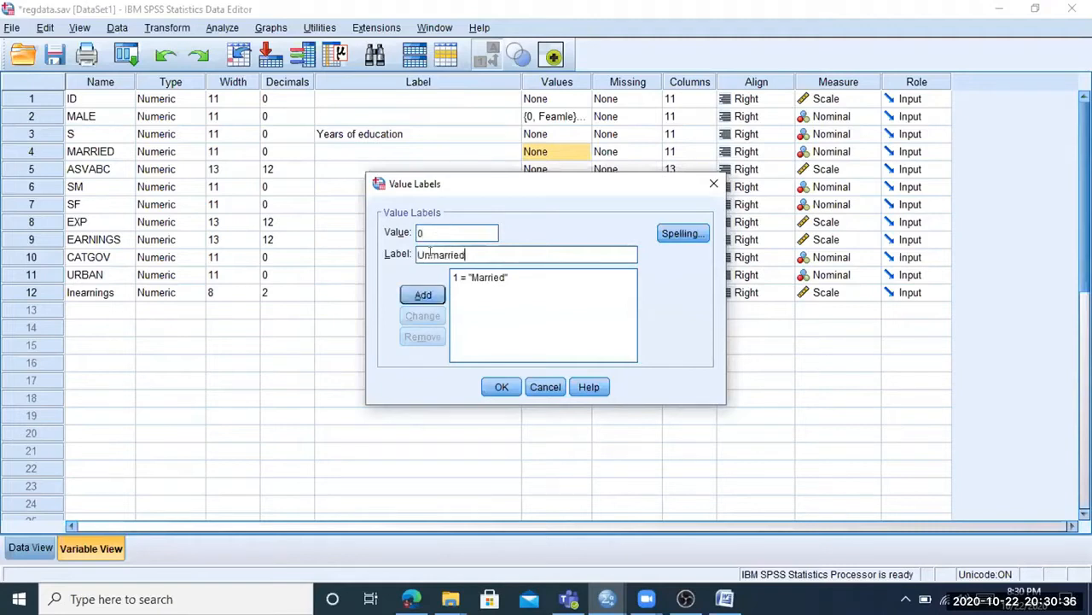
left_click(420, 295)
left_click(501, 386)
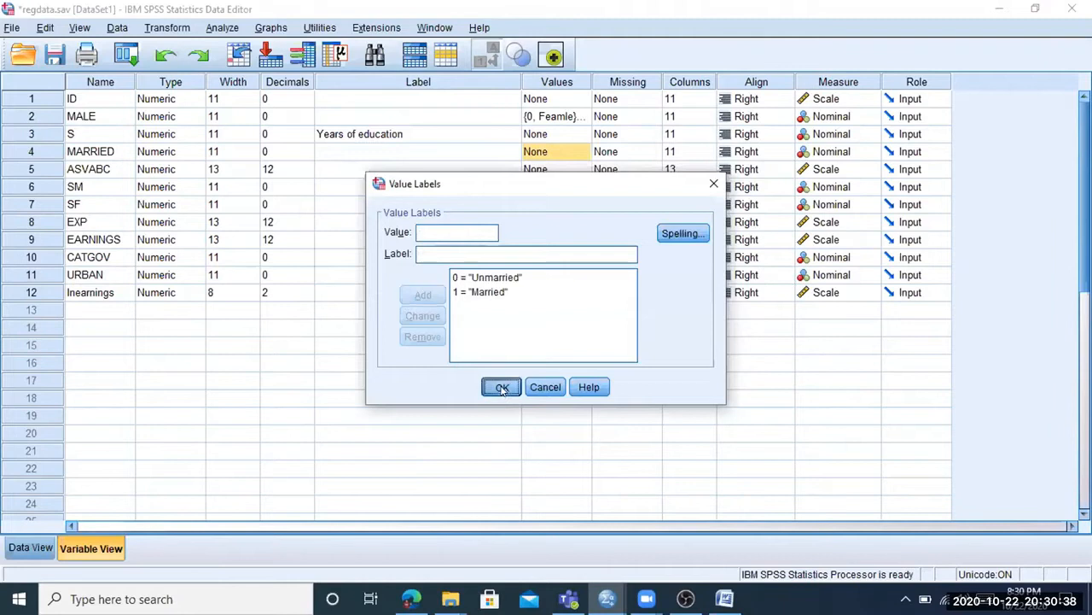
Set the label of the MARRIED variable to "Marital status"
left_click(363, 159)
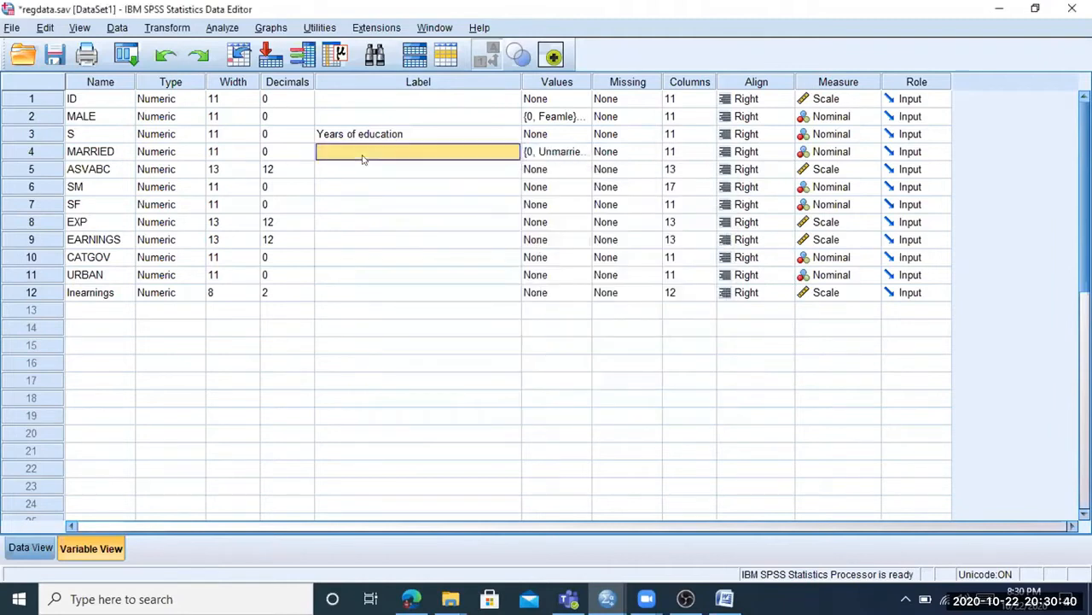
type("Marital sta")
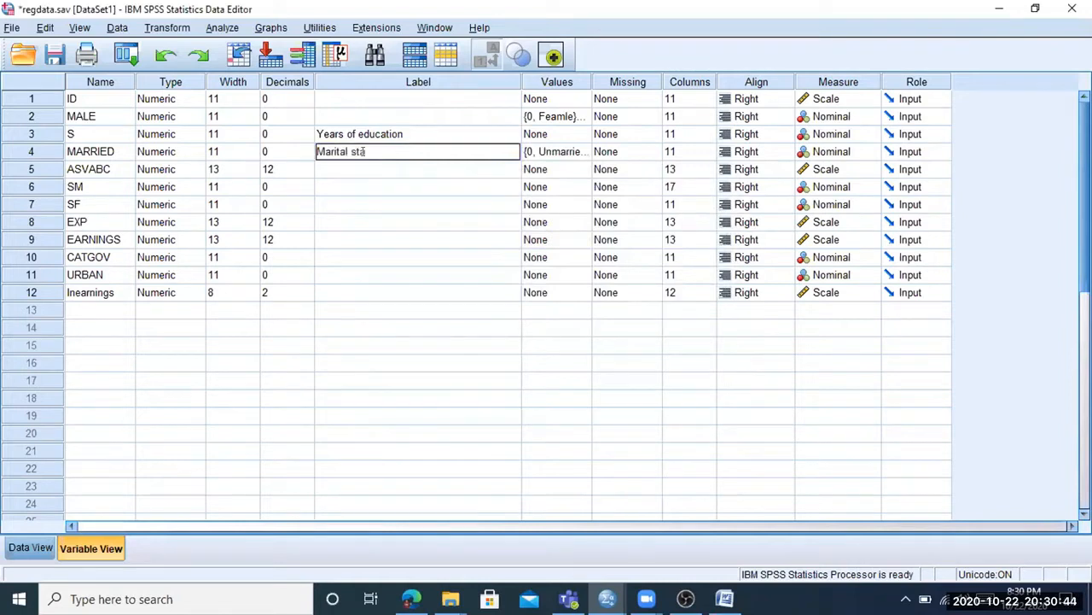
left_click(427, 187)
Delete the ASVABC variable from the dataset
left_click(107, 175)
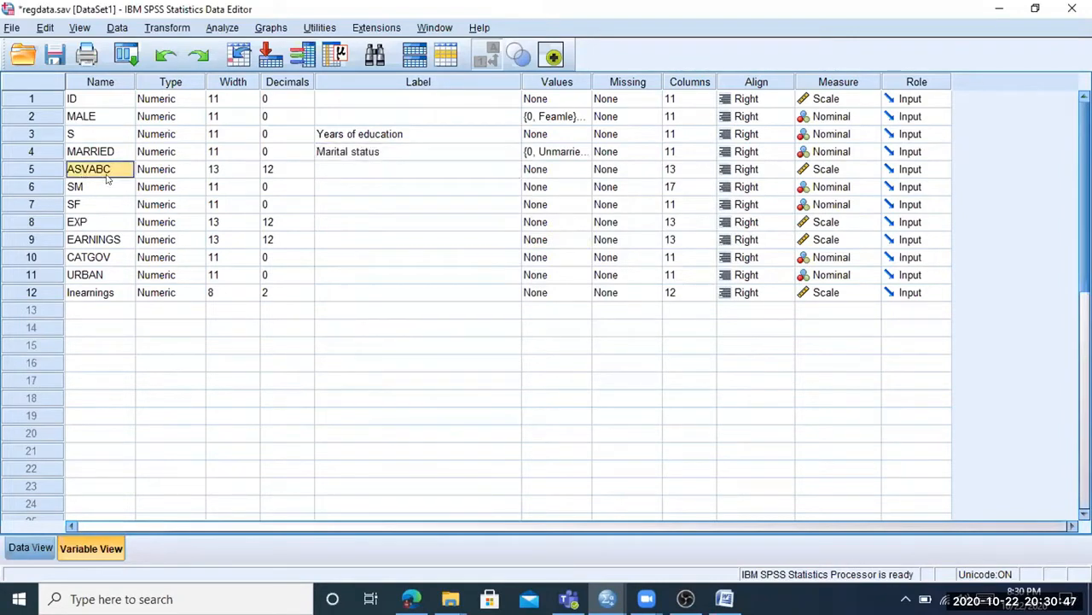
left_click(360, 174)
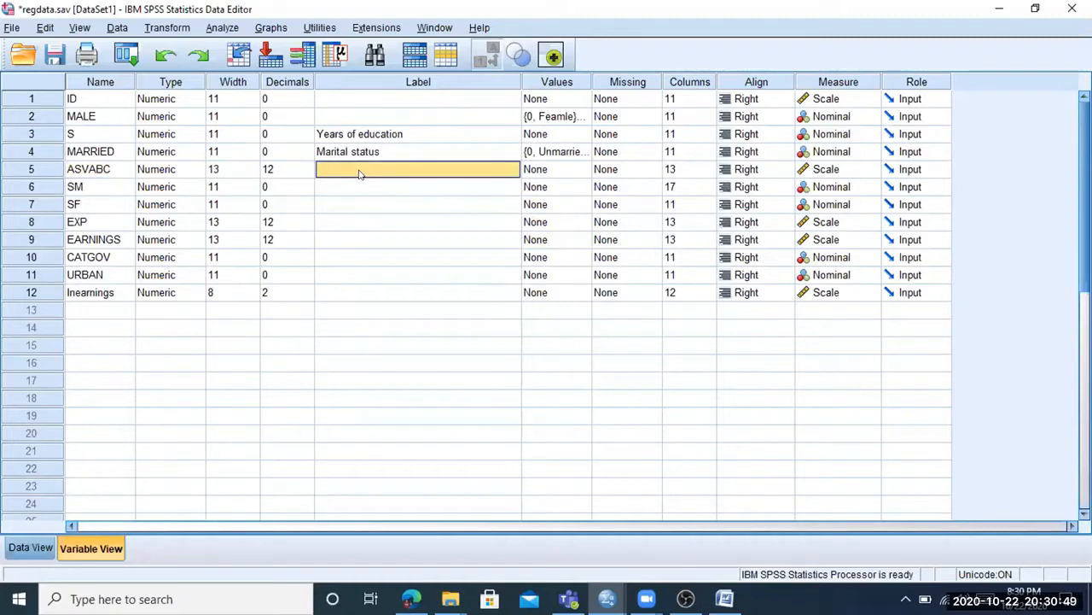
left_click(170, 175)
left_click(323, 175)
left_click(234, 174)
left_click(409, 173)
right_click(32, 174)
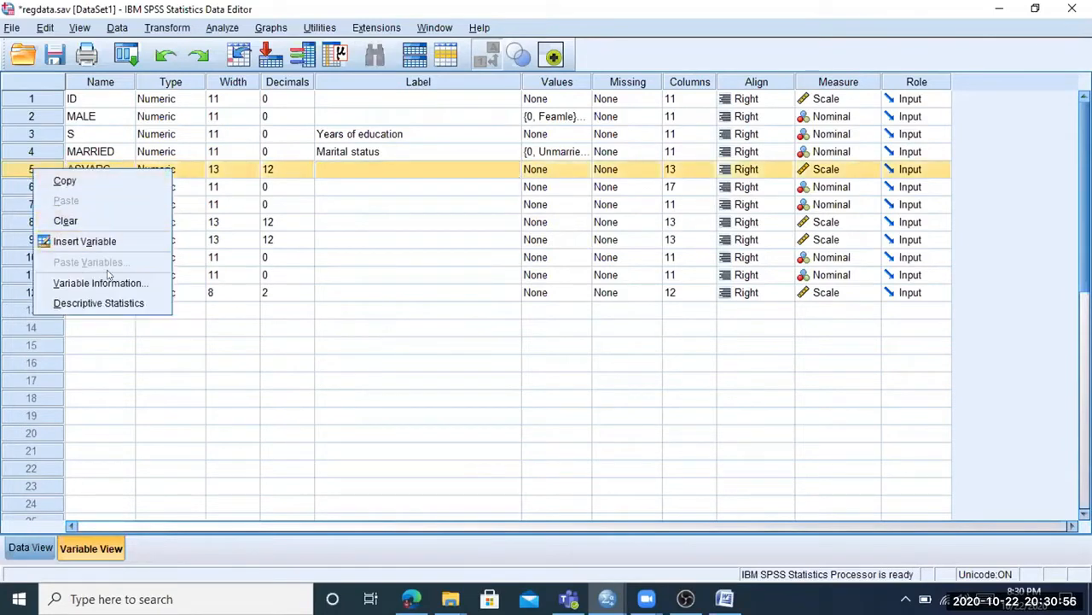
left_click(95, 223)
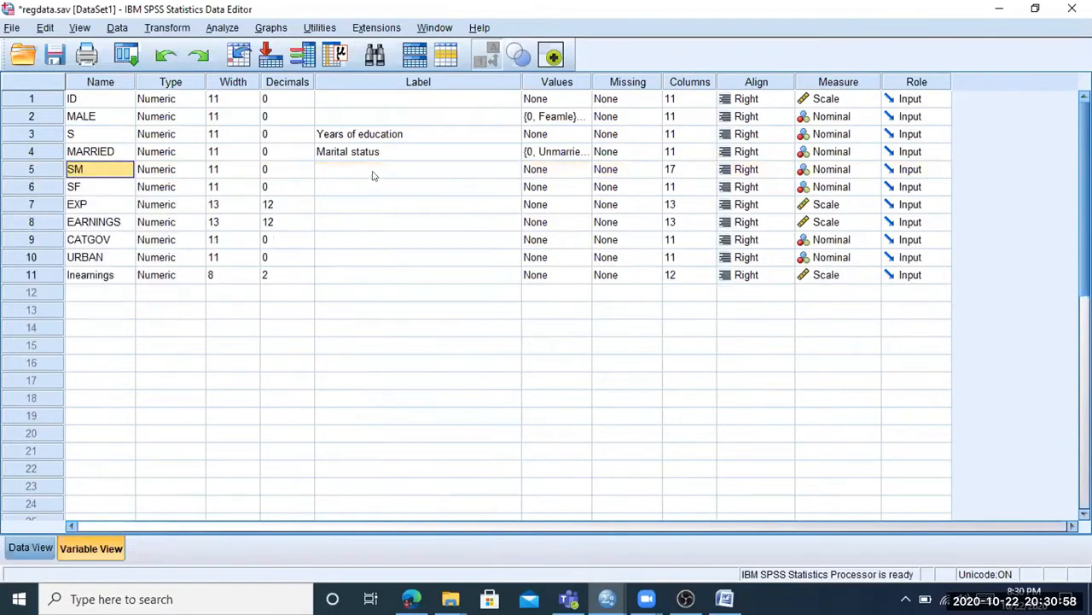
Delete the SM and SF variables from the dataset together
left_click(337, 175)
left_click_drag(34, 175, 34, 188)
right_click(34, 188)
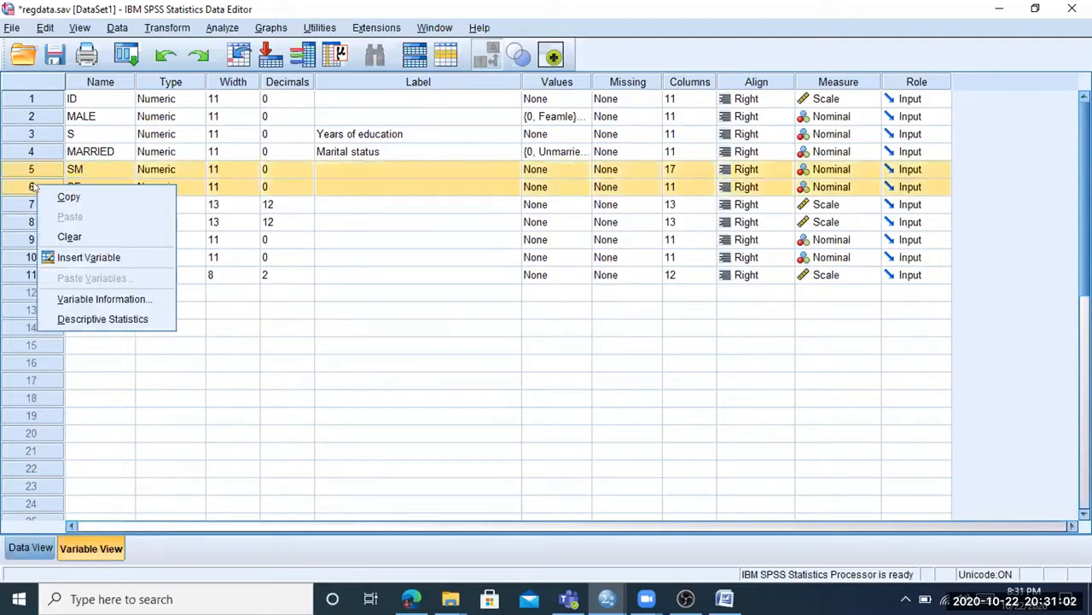
left_click(181, 170)
left_click(79, 167)
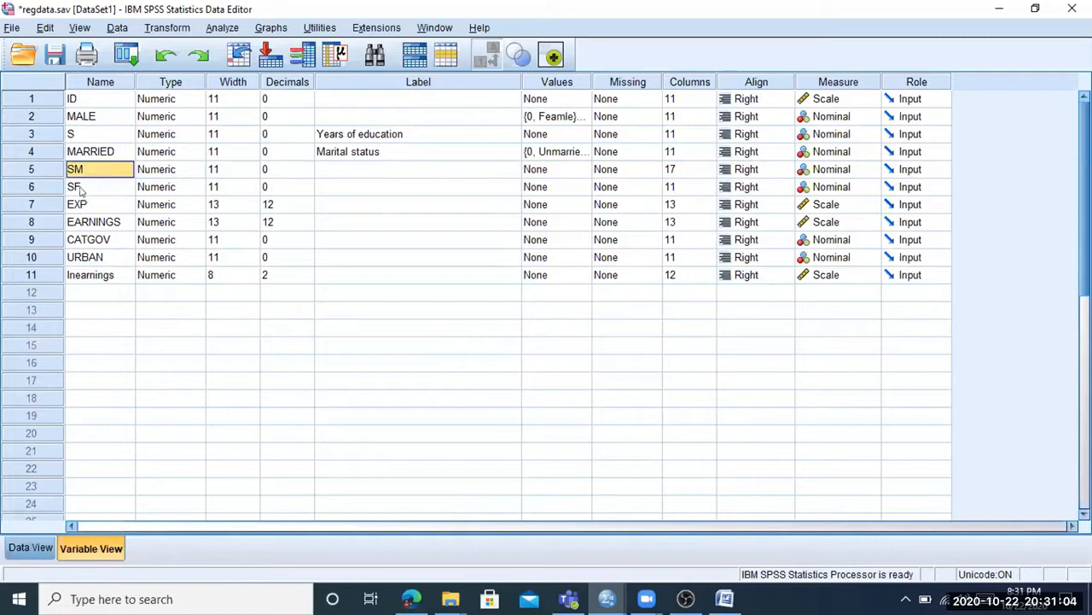
left_click(83, 189)
left_click_drag(54, 175, 47, 188)
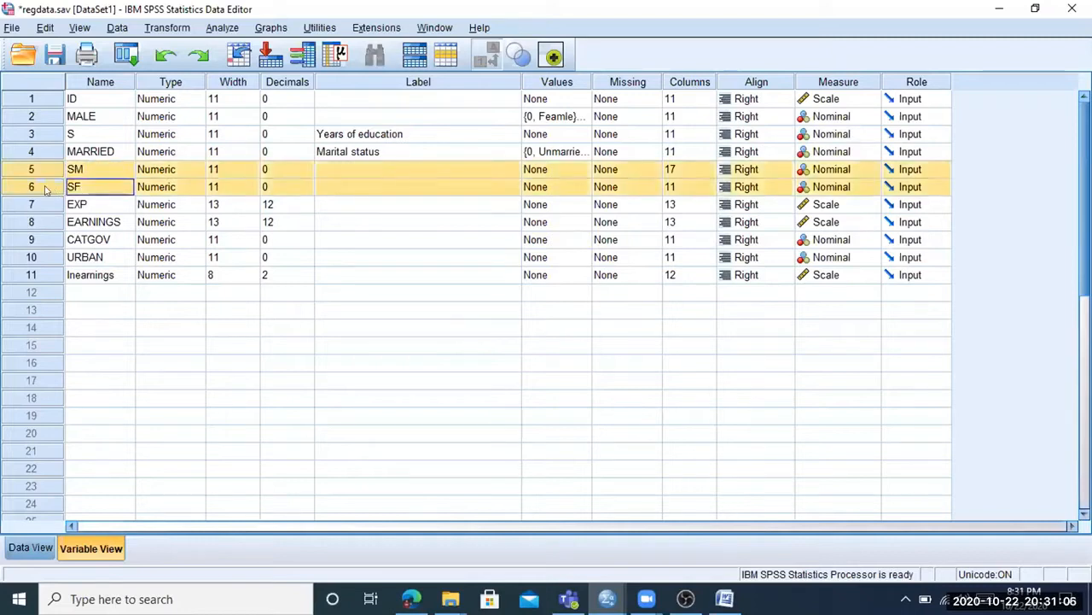
right_click(45, 188)
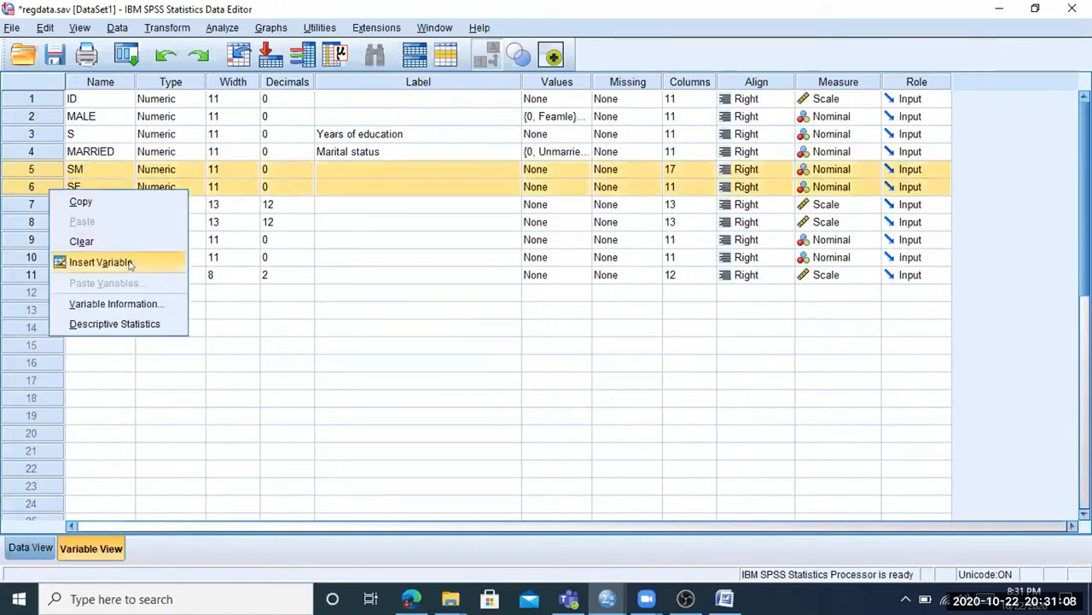
left_click(101, 241)
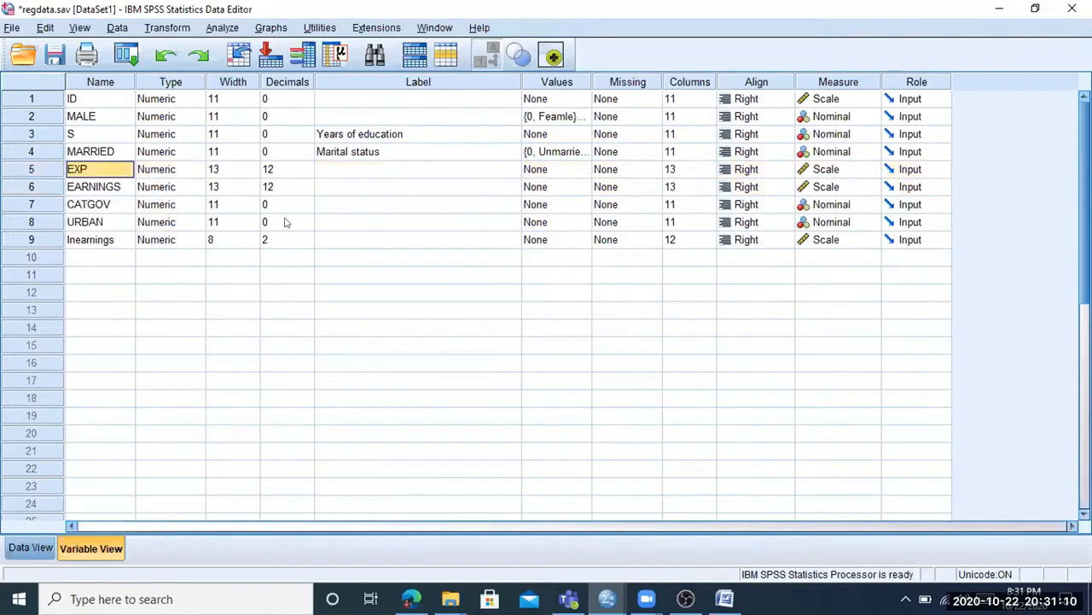
left_click(107, 185)
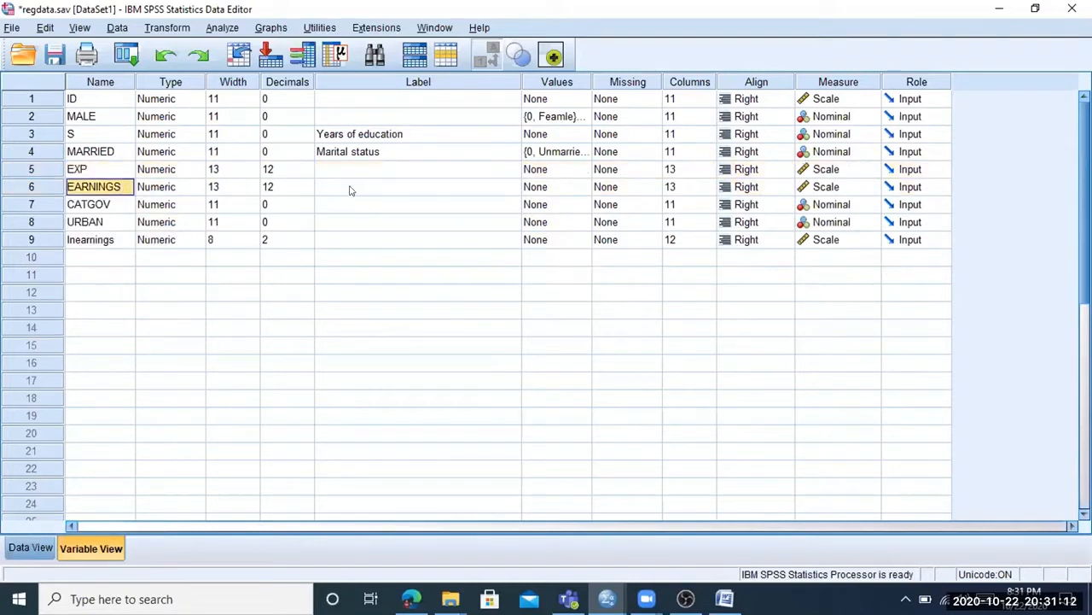
left_click(349, 188)
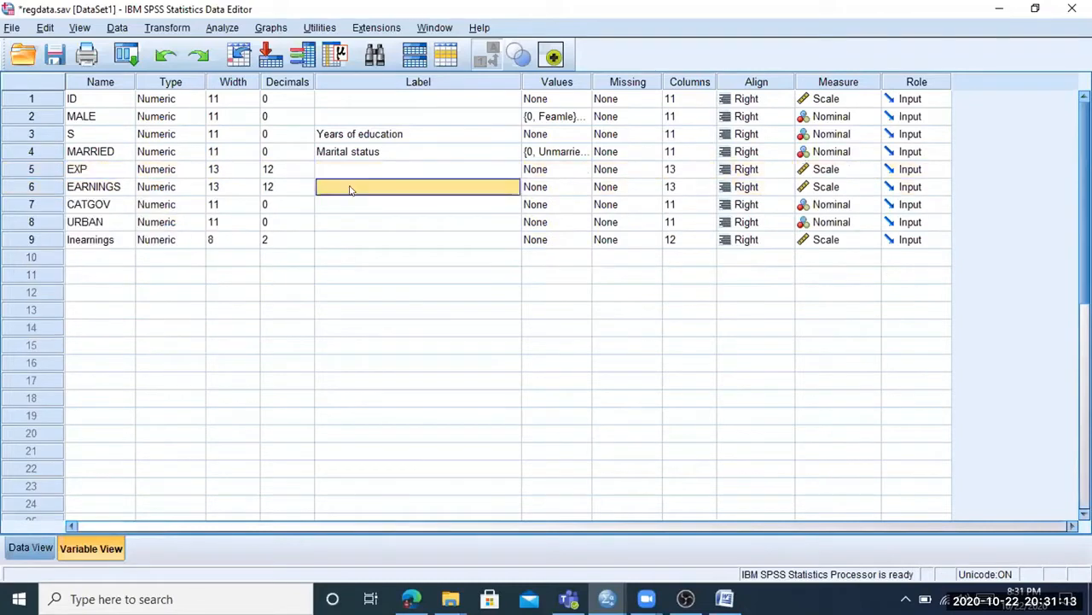
left_click(816, 188)
left_click(816, 173)
left_click(818, 188)
left_click(339, 188)
Set the label of the EXP variable to "Experience in years"
left_click(85, 169)
left_click(361, 174)
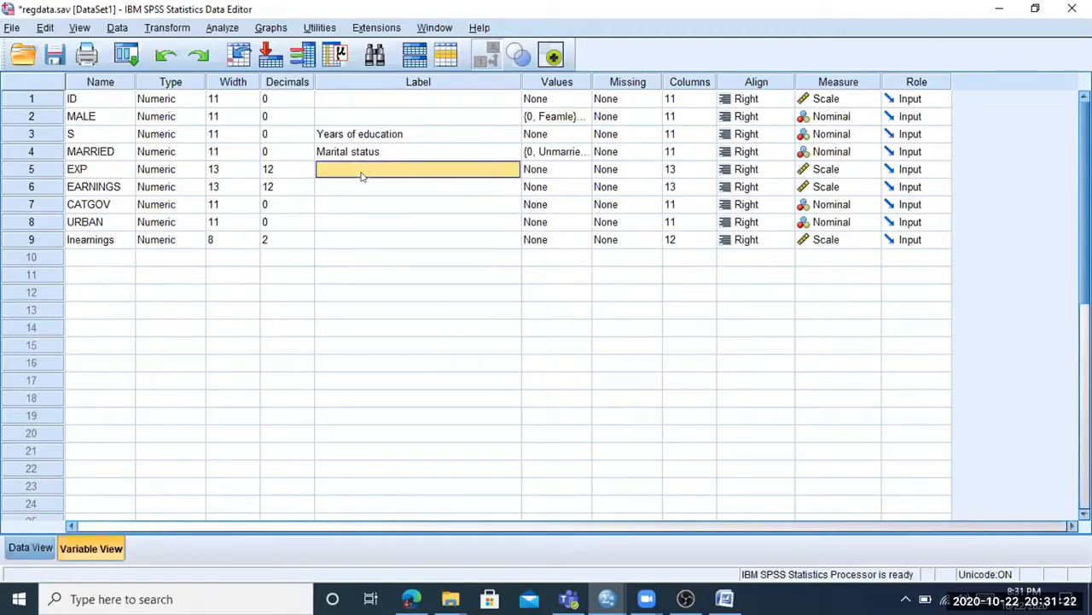
type("Experience in years")
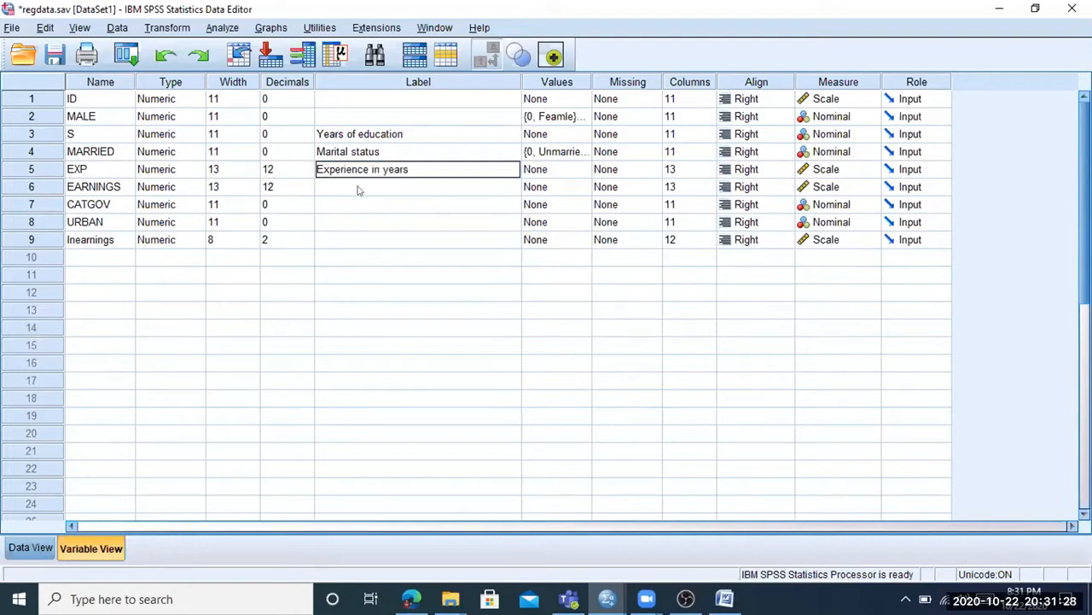
Set the label of the EARNINGS variable to "Hourly wage rate"
left_click(358, 183)
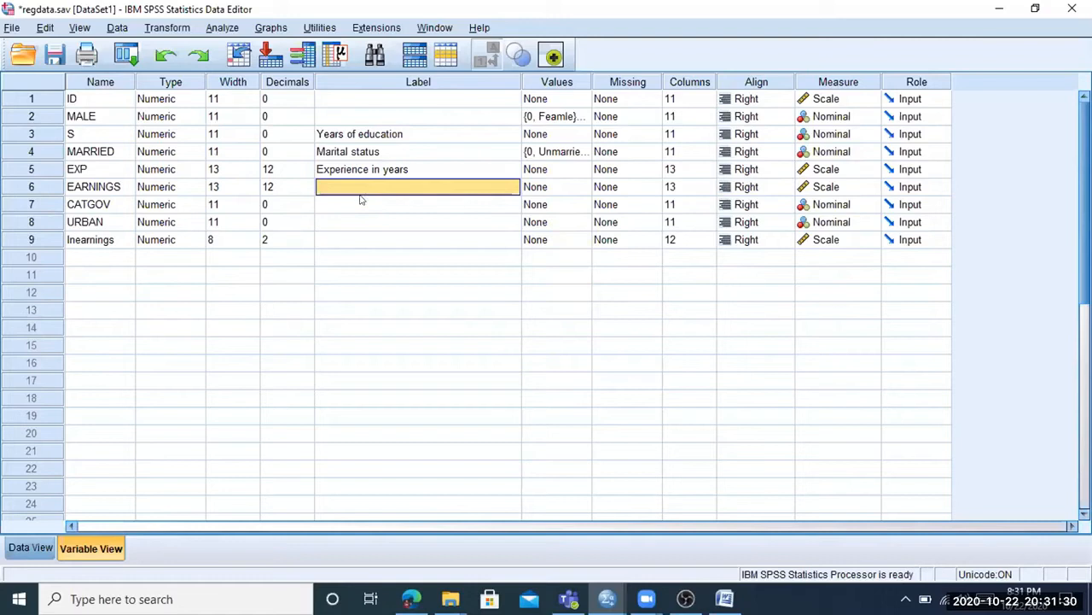
type("E")
type("Hour")
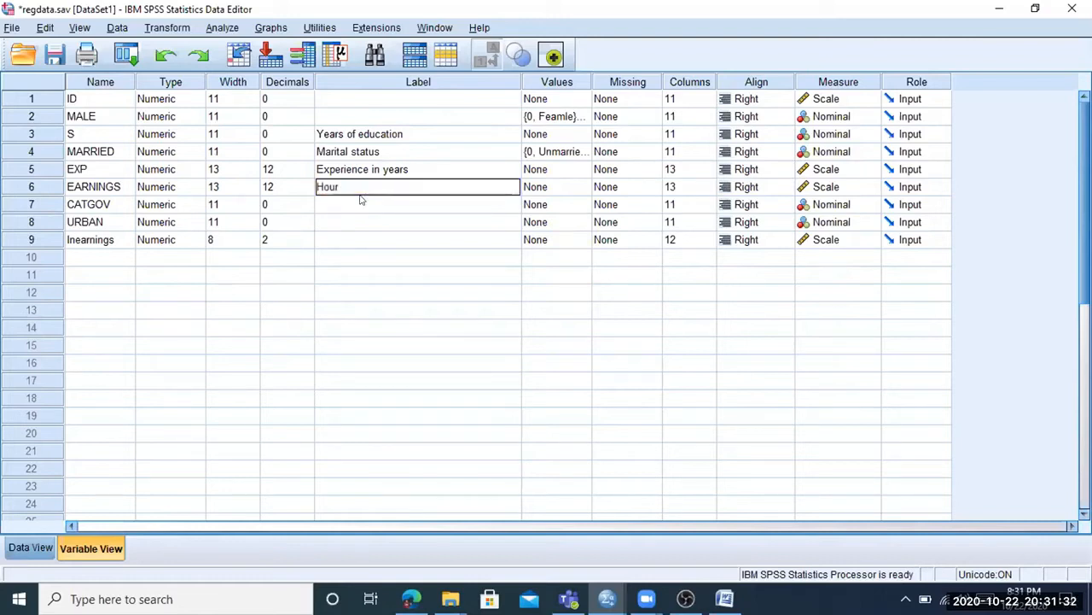
type("ly wage rate")
left_click(381, 232)
left_click(361, 203)
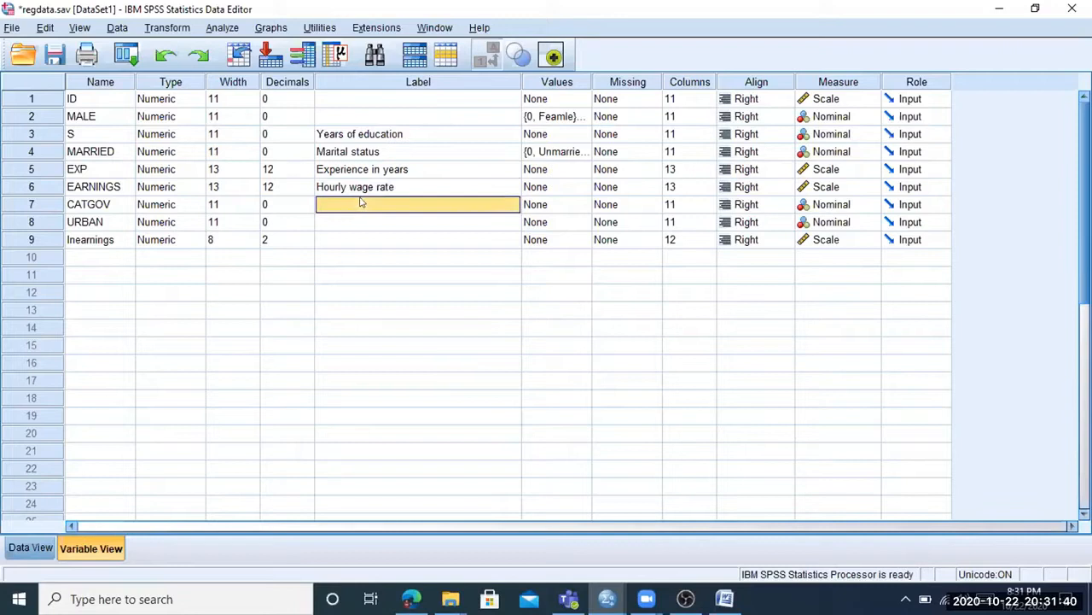
left_click(53, 209)
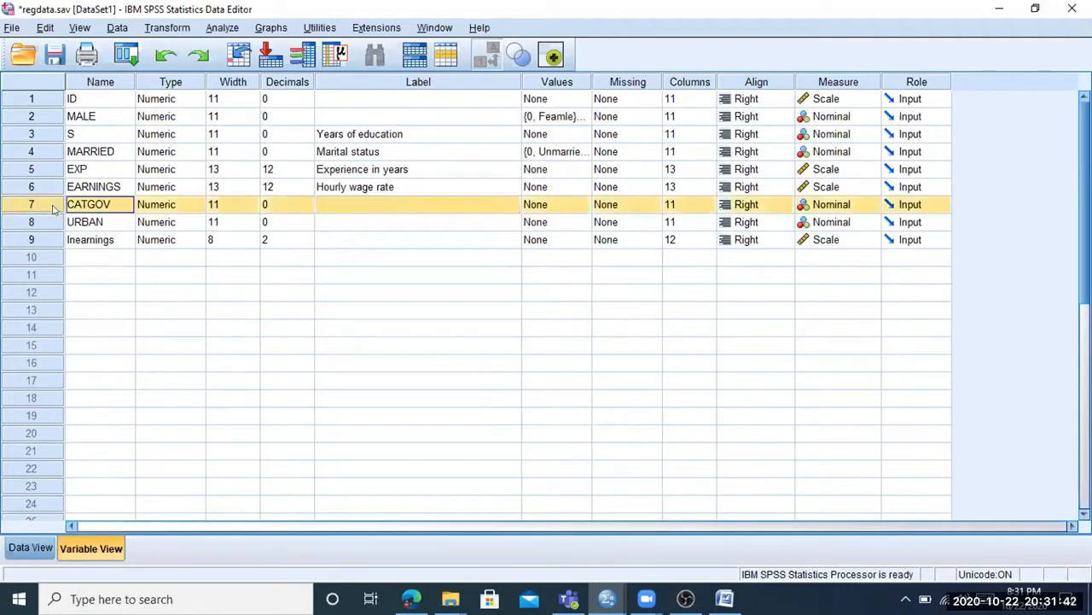
right_click(55, 206)
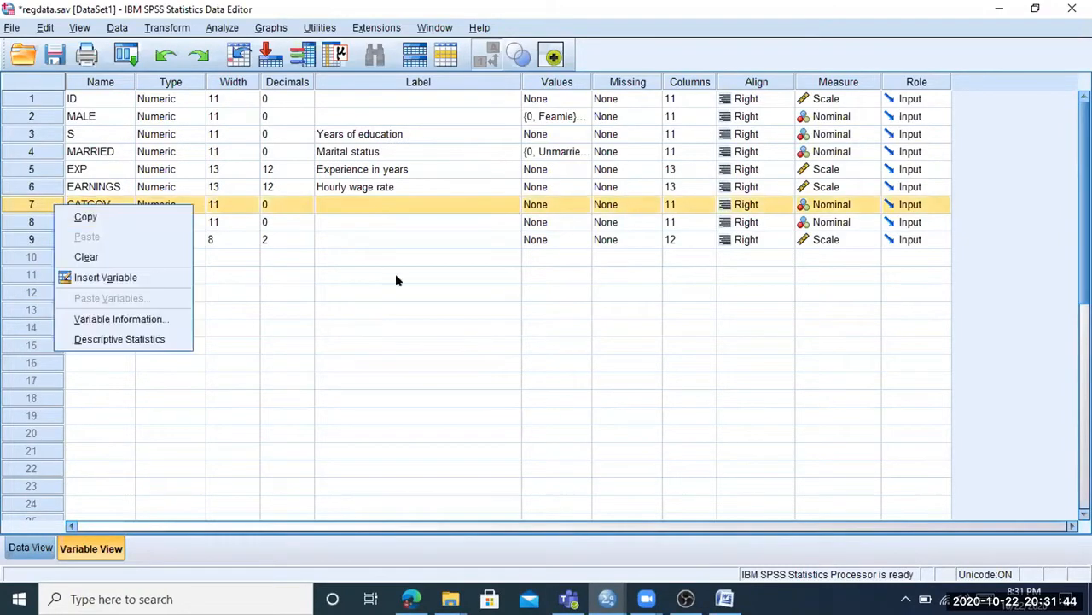
left_click(392, 292)
Set the label of the URBAN variable to "Place of residence"
left_click(347, 219)
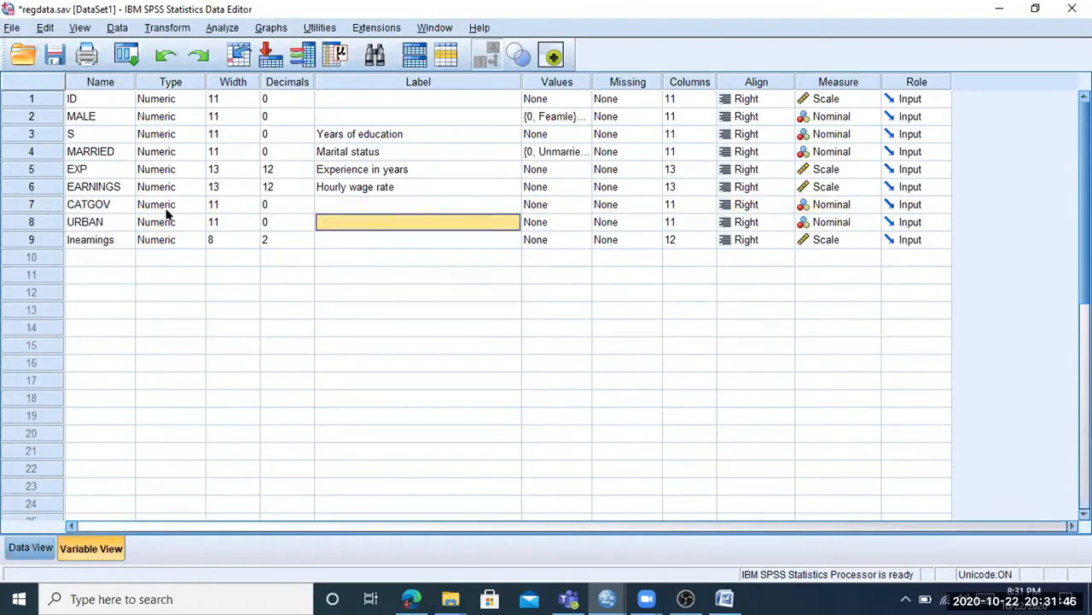
left_click(91, 225)
left_click(333, 225)
type("Place of red")
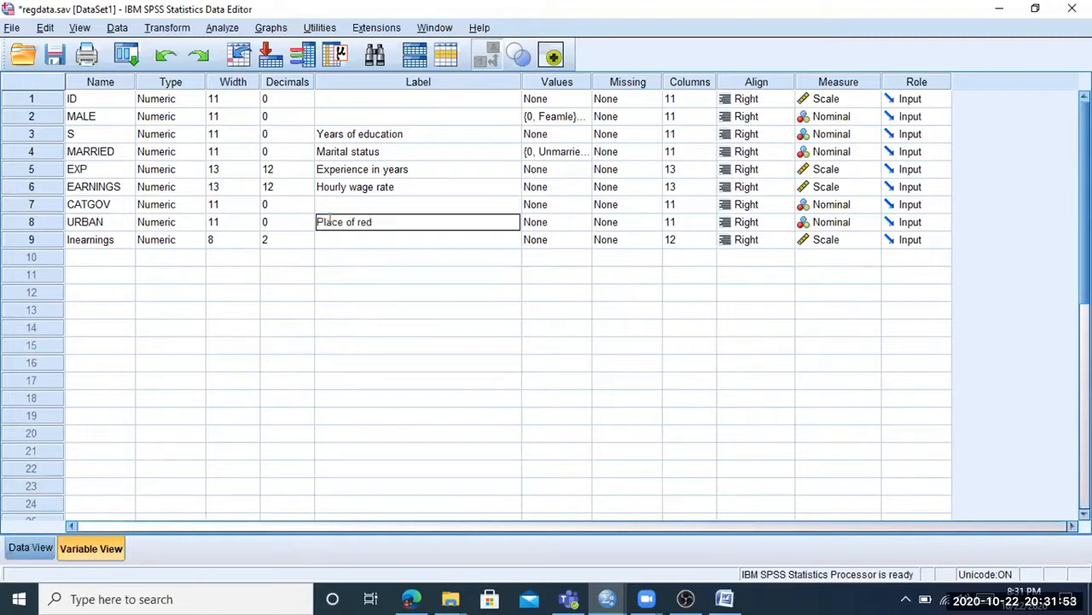
key("BackSpace")
type("sidence")
Define the value labels of the URBAN variable as 1 = "Urabn" and 0 = "Rural"
left_click(550, 221)
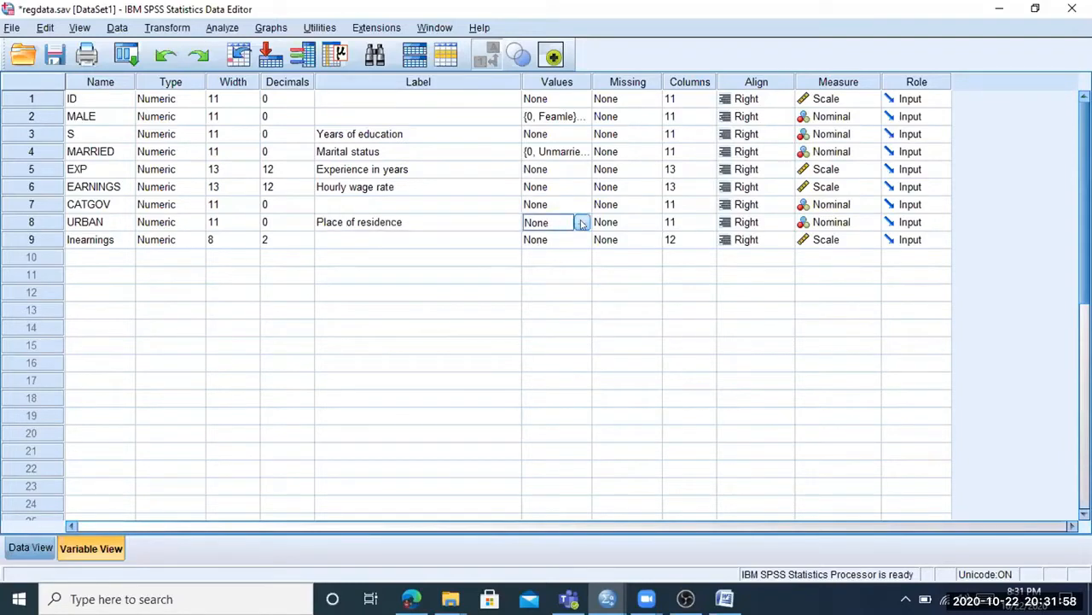
left_click(582, 223)
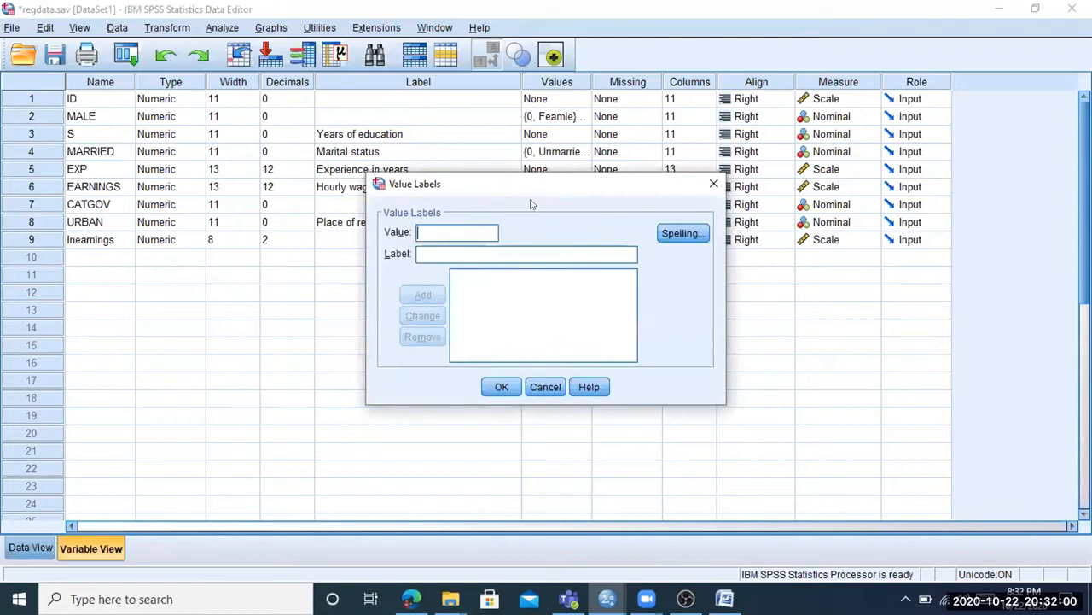
left_click_drag(569, 189, 811, 187)
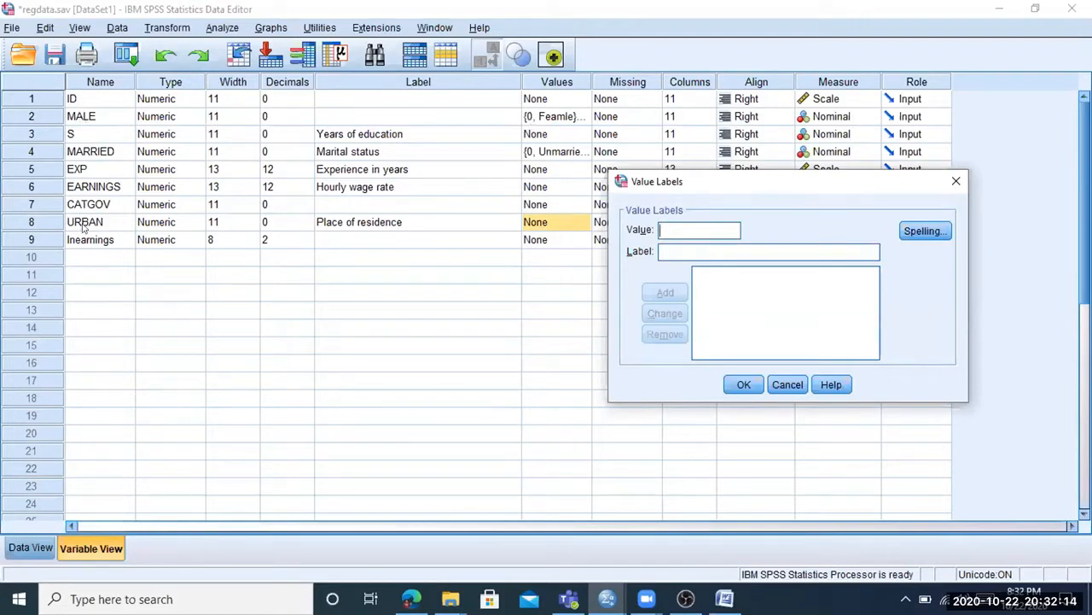
type("1 = \"Urabn")
left_click(662, 292)
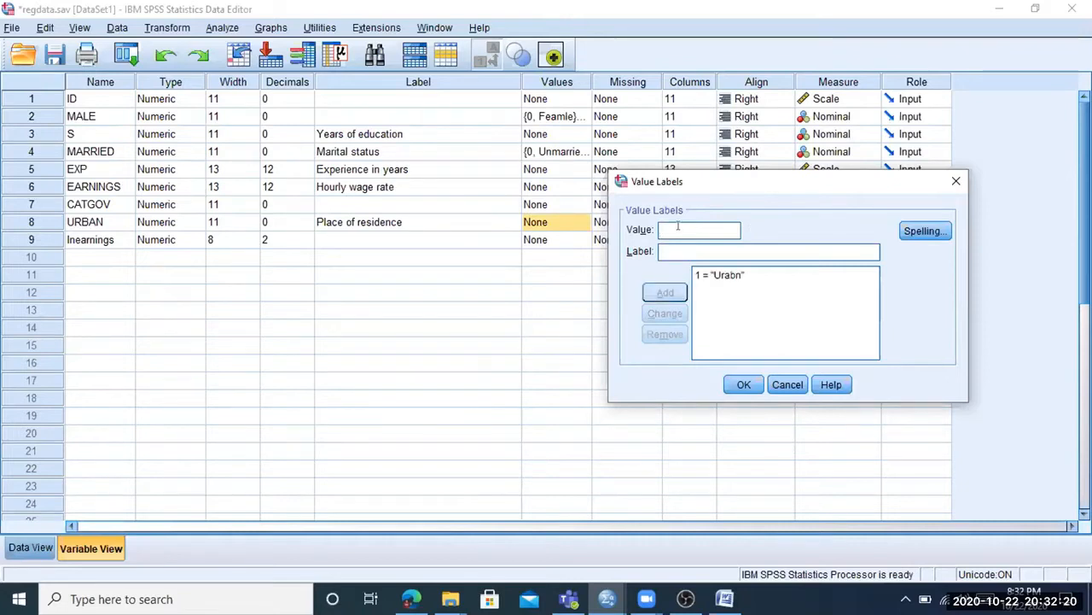
type("0")
left_click(677, 250)
type("Rural")
left_click(665, 293)
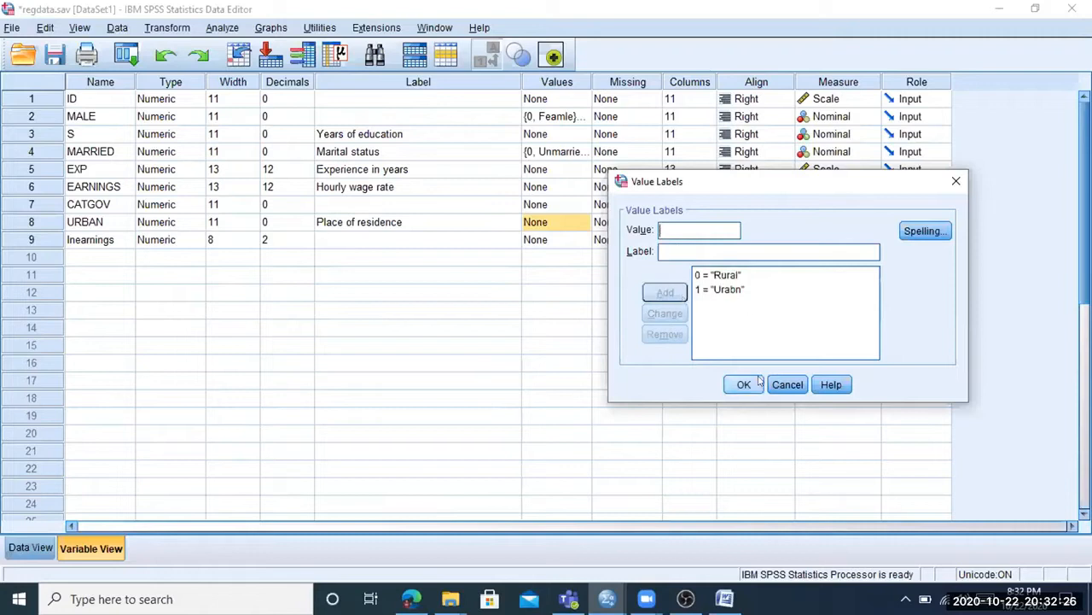
left_click(743, 384)
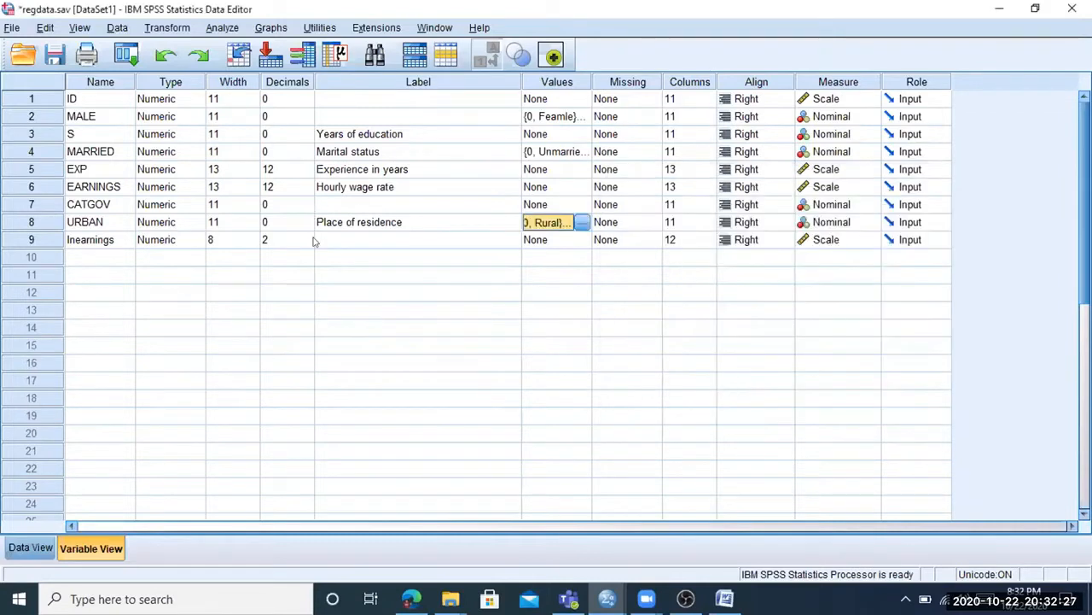
Delete the lnearnings variable from the dataset and widen the Type column
left_click(85, 242)
right_click(32, 245)
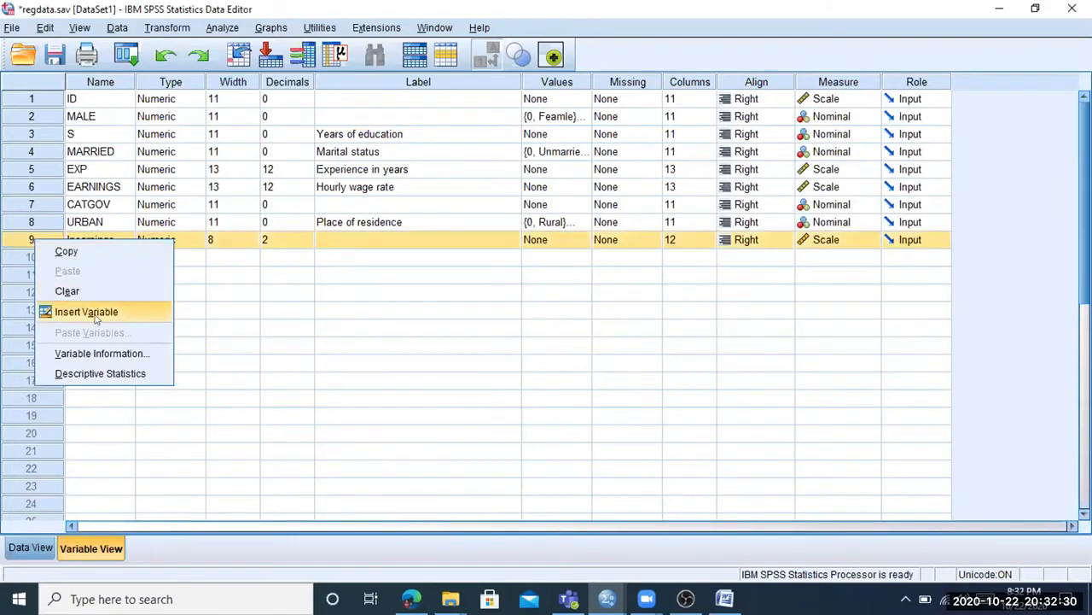
left_click(68, 290)
left_click(664, 352)
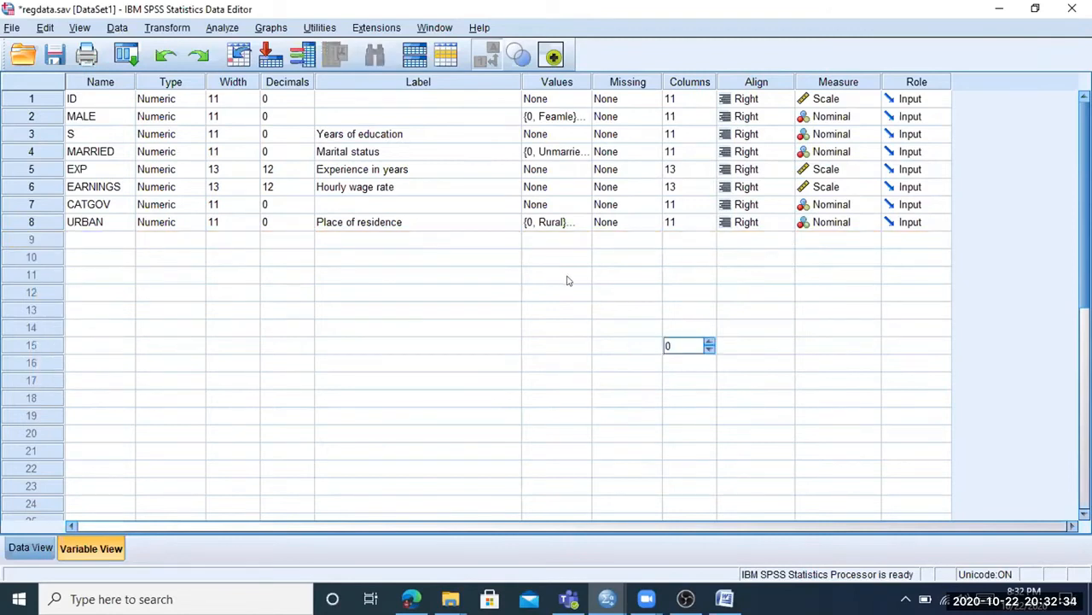
left_click_drag(204, 81, 247, 81)
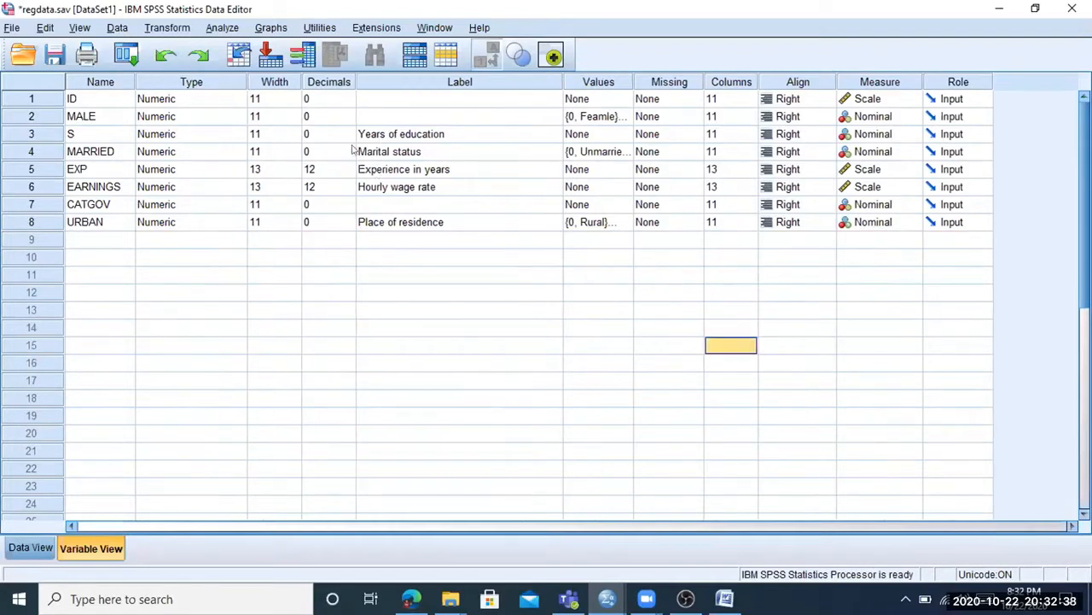
Review the variables' measurement levels and the level options available for S, years of education
left_click(419, 100)
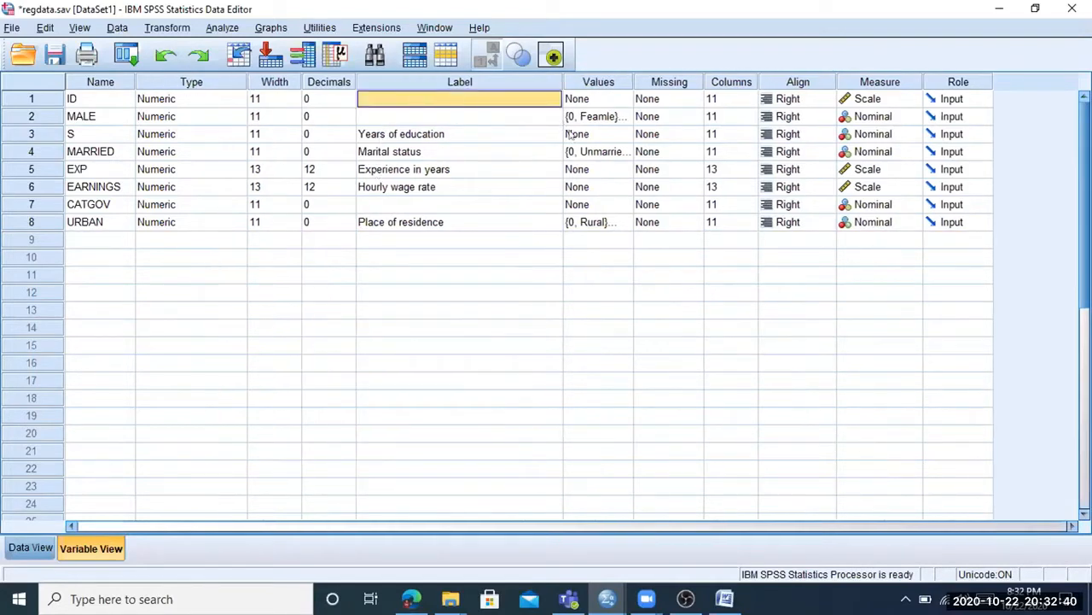
left_click(800, 81)
left_click(890, 330)
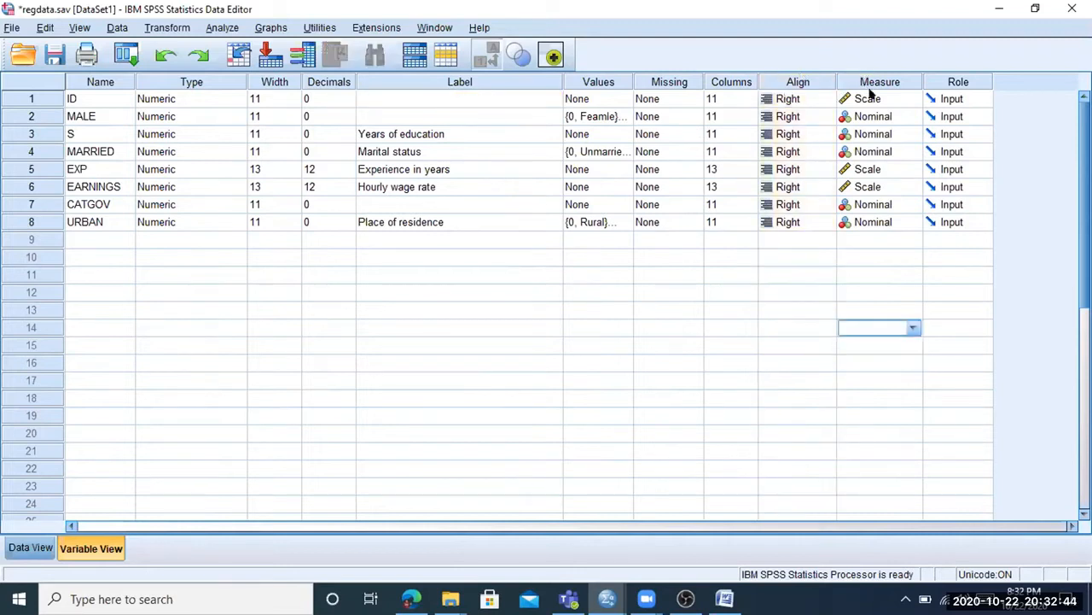
left_click(864, 81)
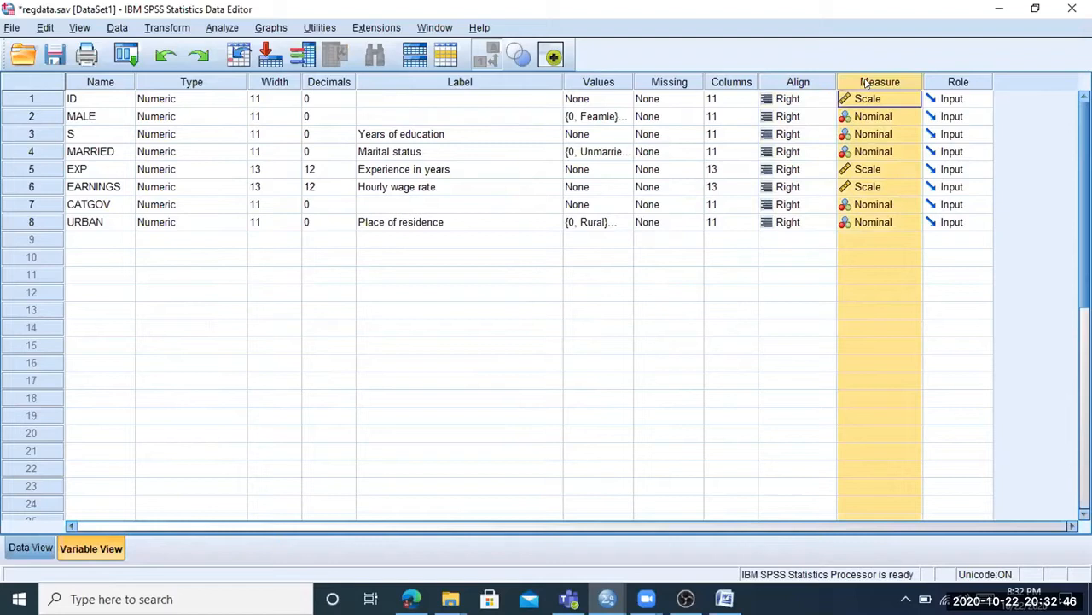
left_click(865, 134)
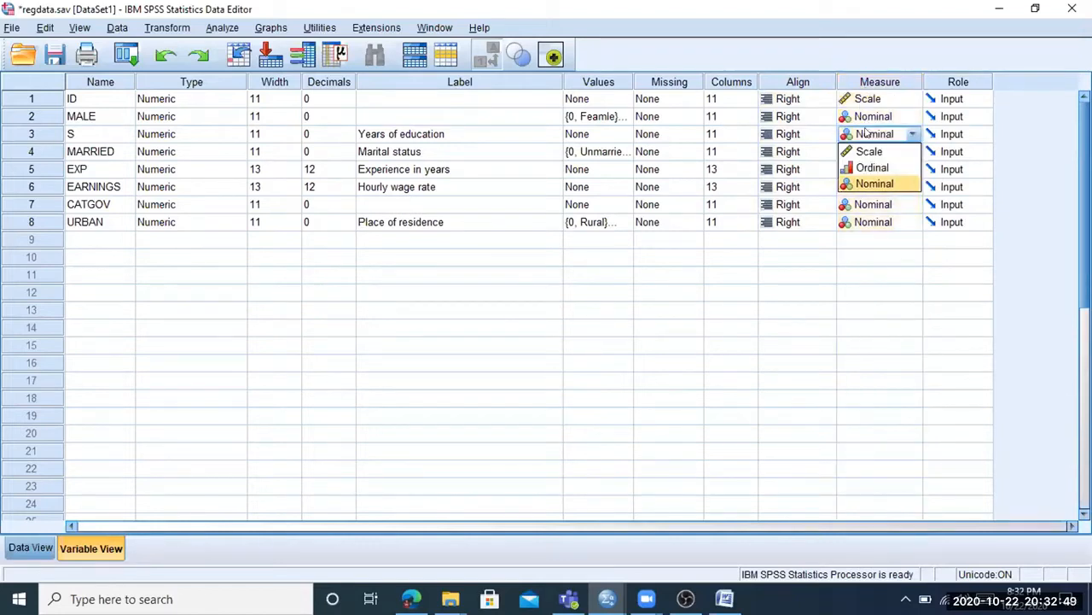
left_click(851, 307)
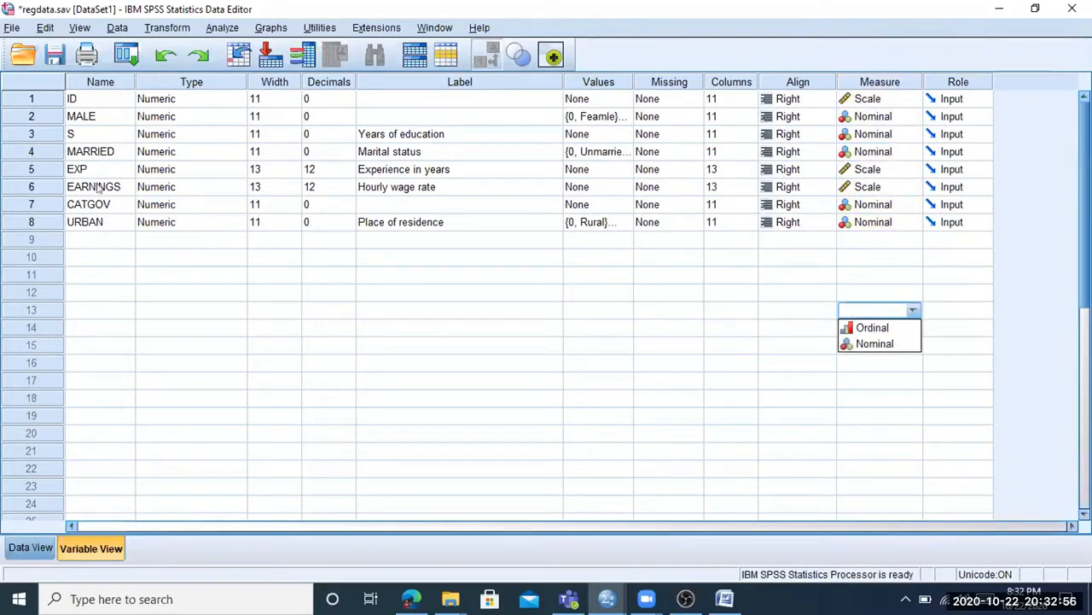
left_click(163, 135)
left_click(848, 134)
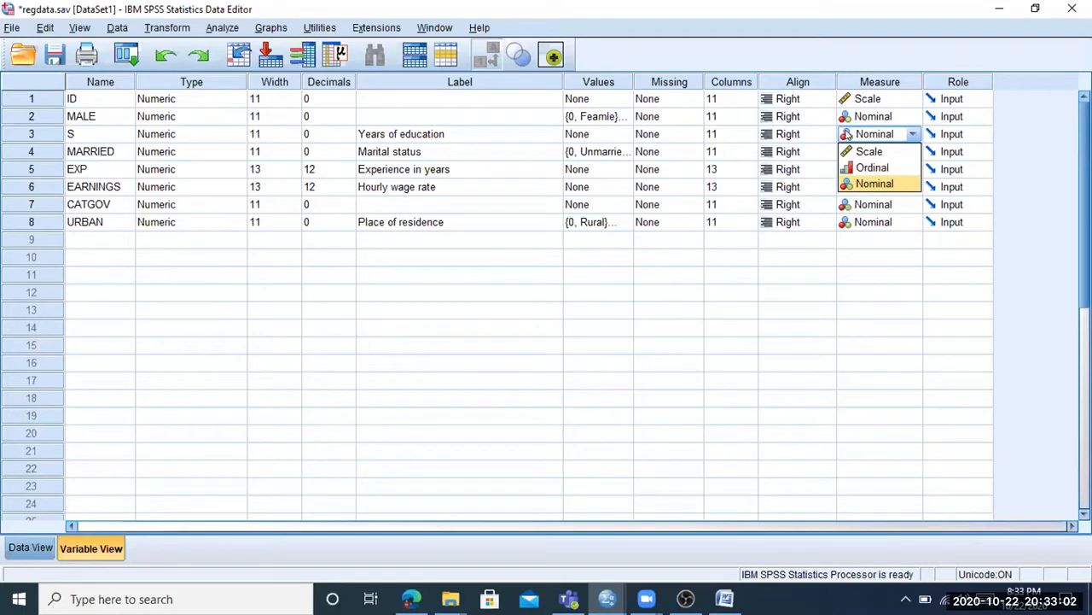
left_click(440, 134)
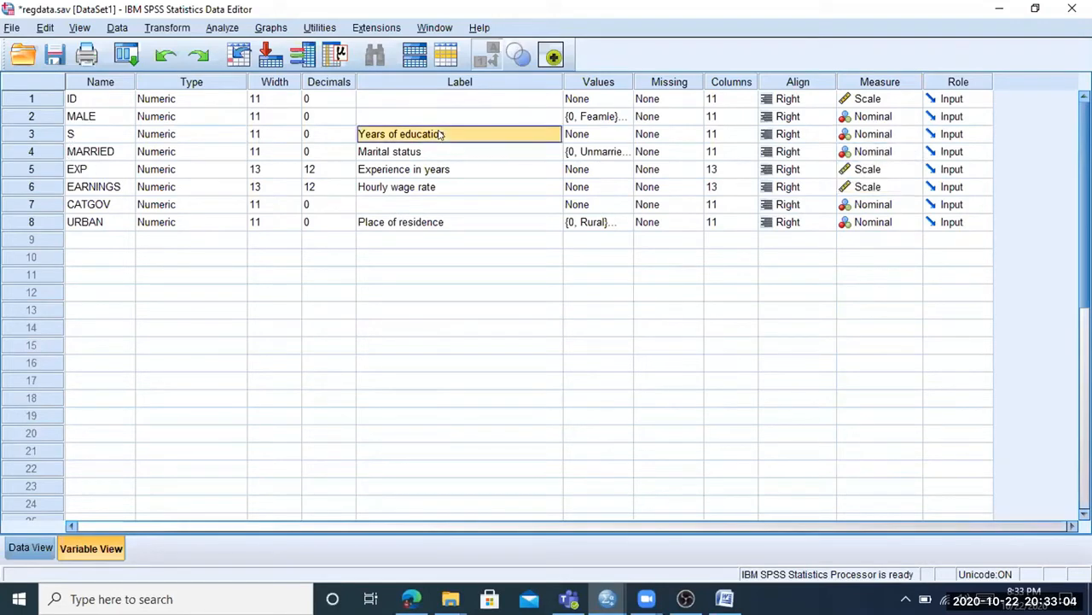
Examine the values of S, years of education, across the cases in the data
left_click(30, 547)
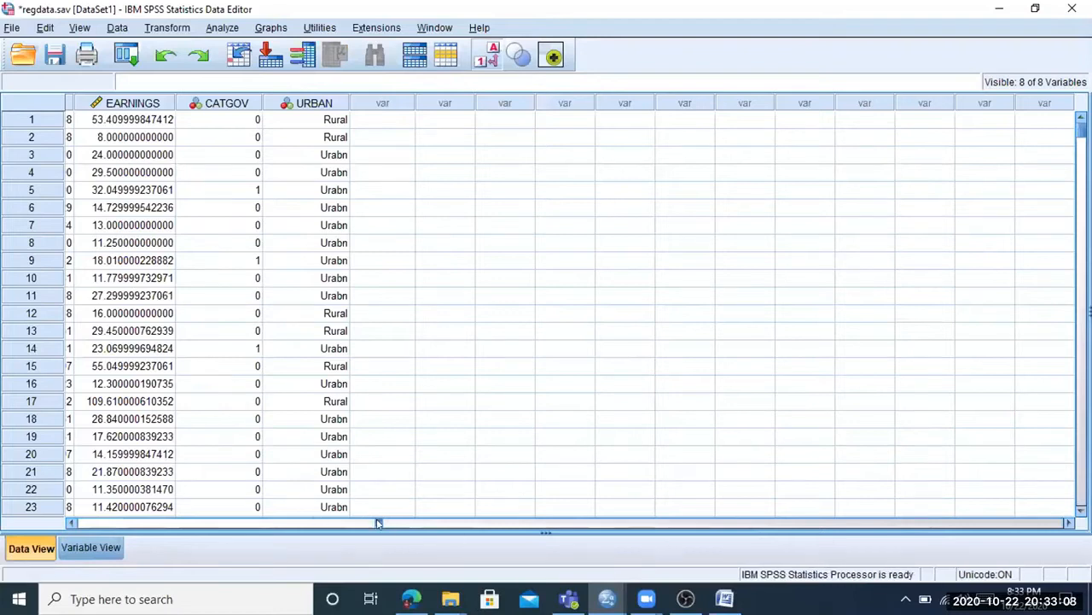
left_click_drag(379, 523, 199, 524)
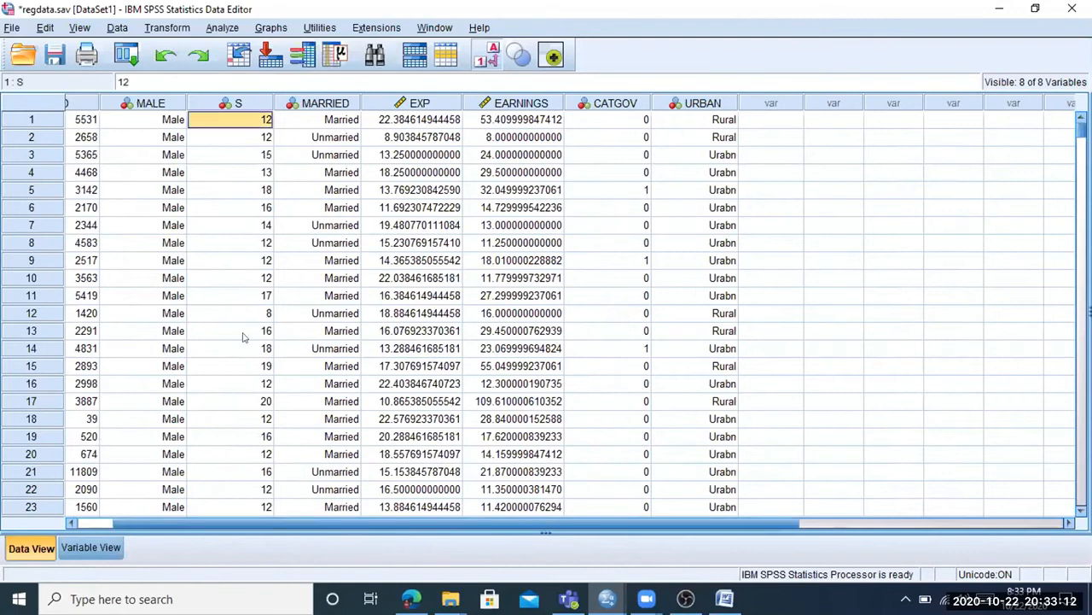
scroll(243, 342, "down", 13)
scroll(246, 355, "down", 6)
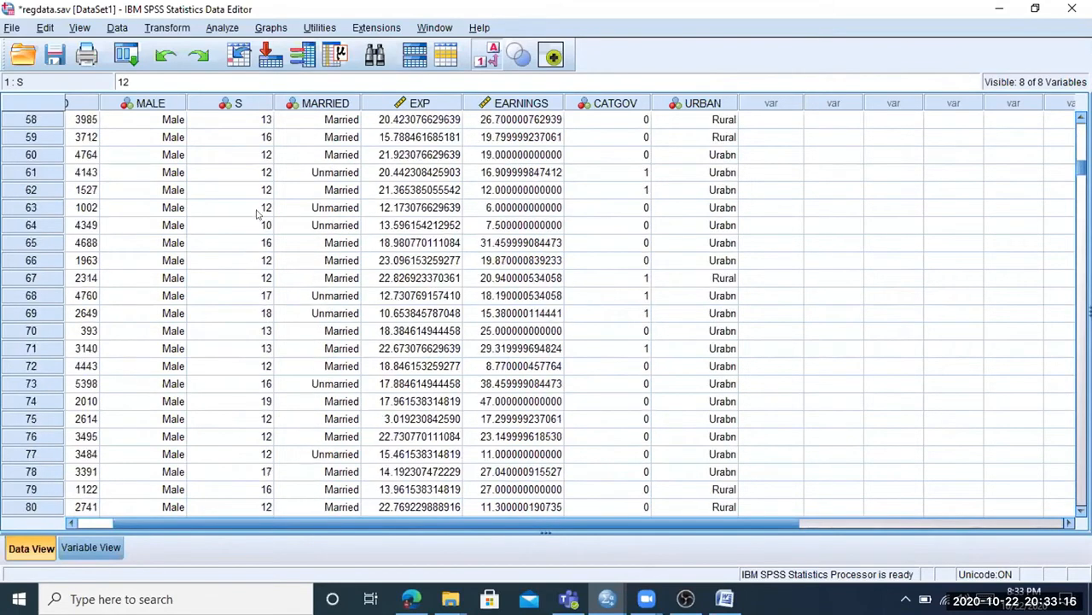
scroll(257, 214, "down", 20)
scroll(107, 559, "up", 20)
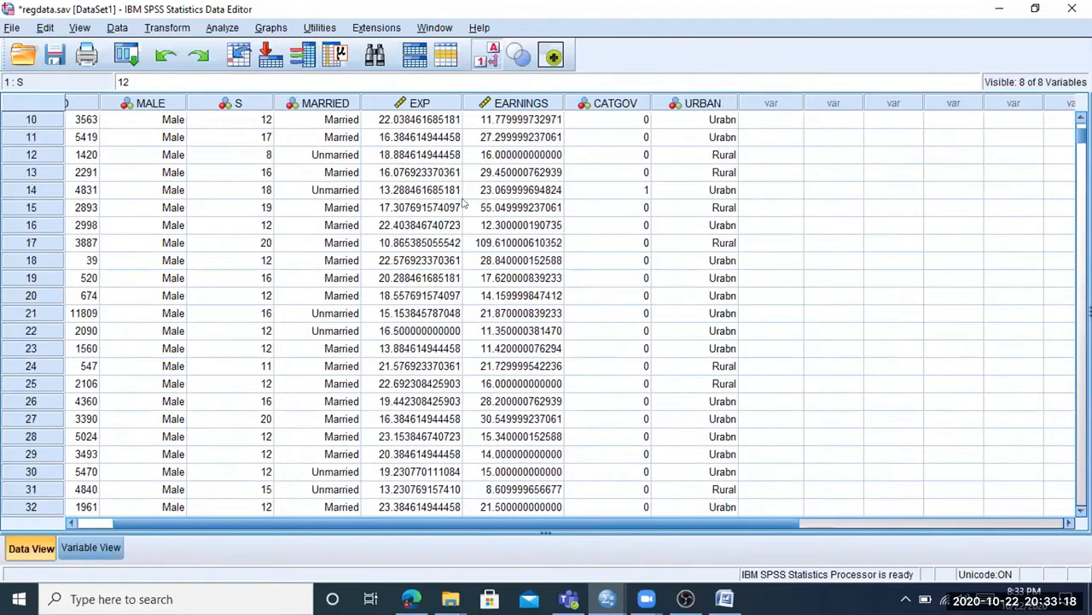
scroll(627, 143, "up", 3)
key("Down")
key("Down")
key("Down")
key("Down")
key("Down")
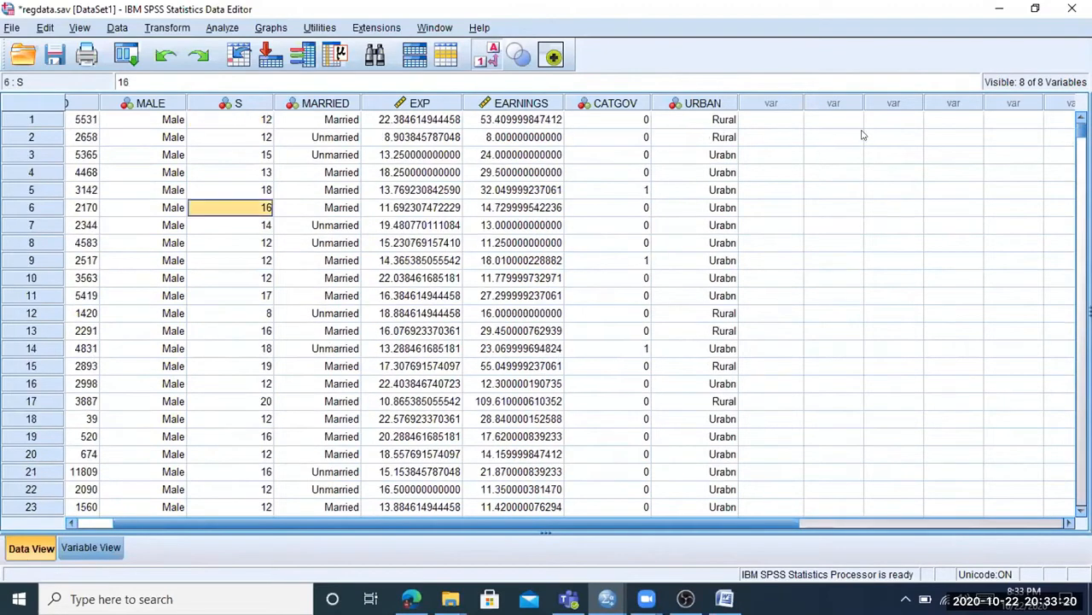
Return to the variable definitions and check which measurement levels can be assigned to S
key("ctrl+t")
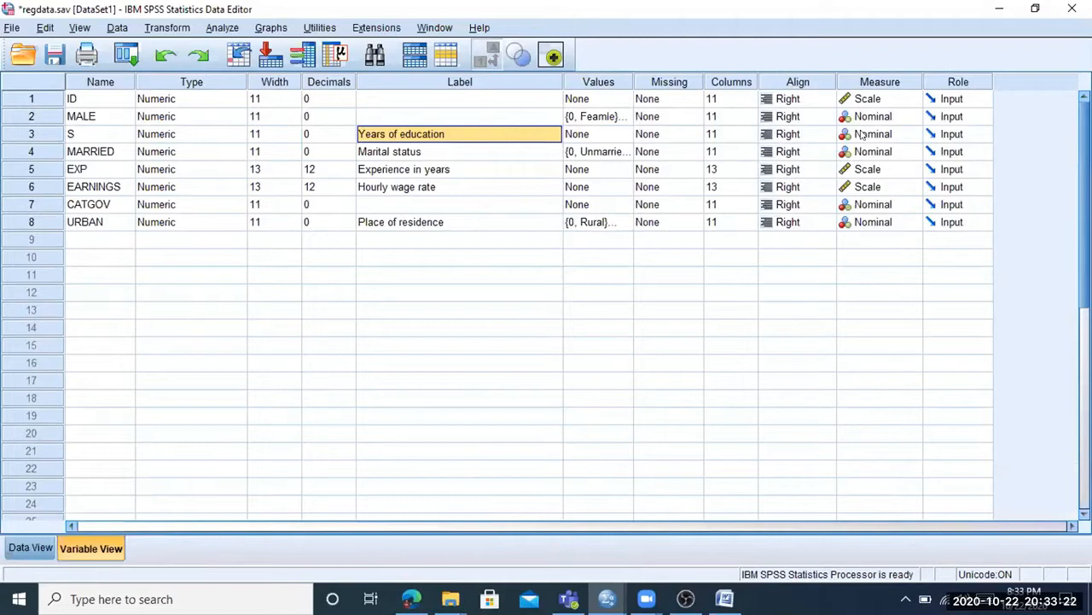
left_click(862, 134)
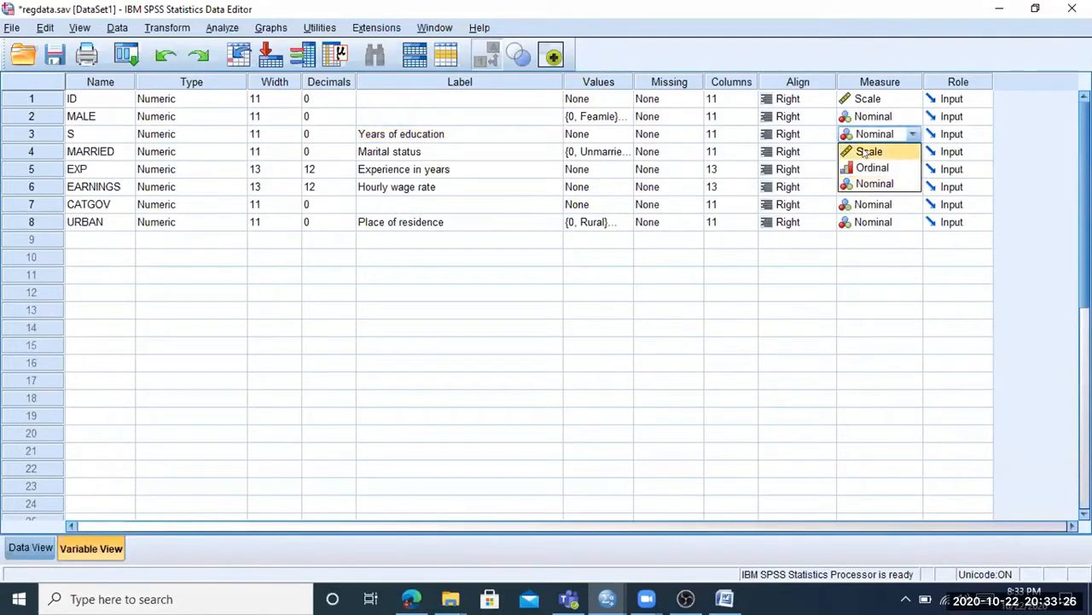
left_click(877, 342)
left_click(875, 136)
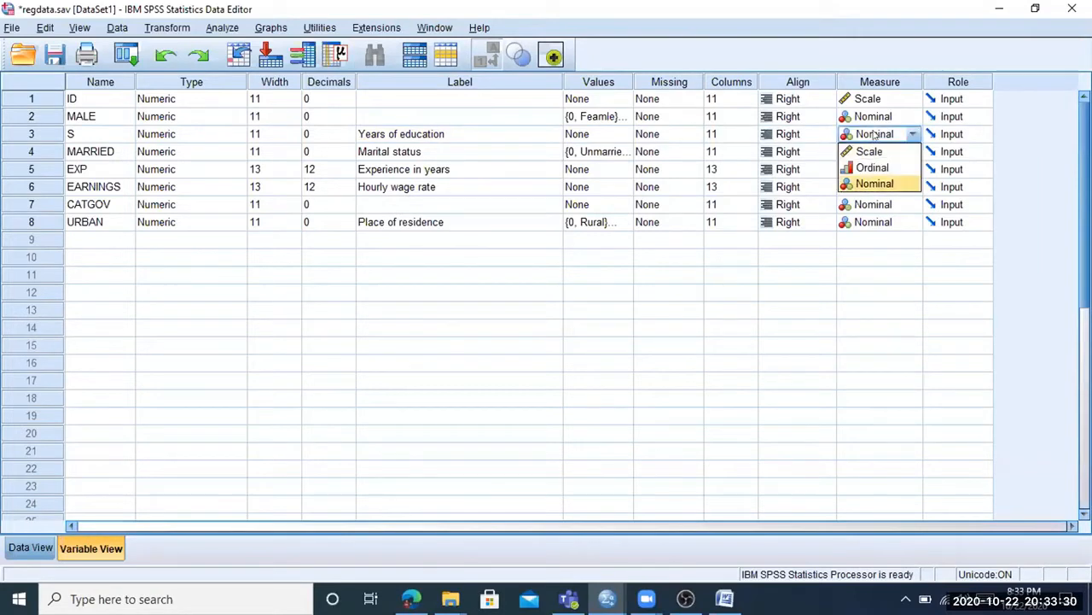
left_click(856, 313)
left_click(872, 134)
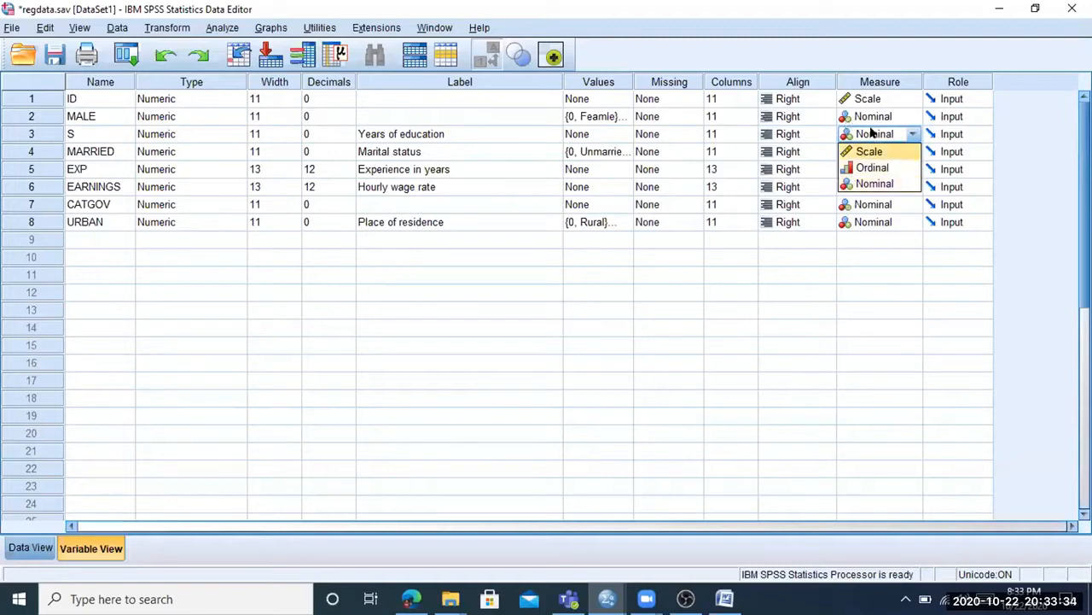
left_click(875, 292)
left_click(743, 331)
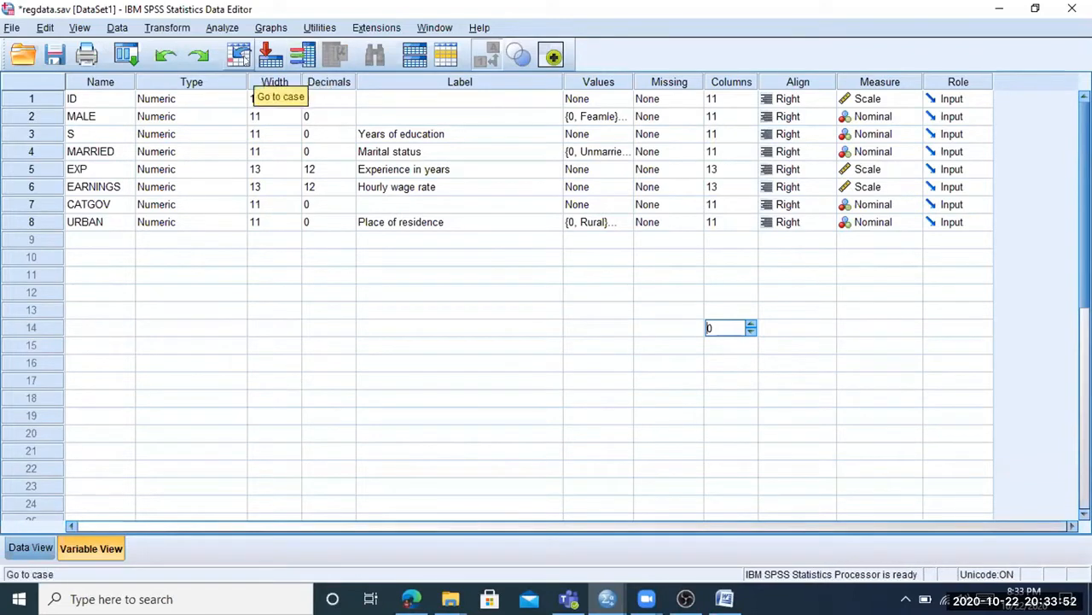
Open a bivariate correlation analysis and reset its variables and options to the defaults
left_click(223, 28)
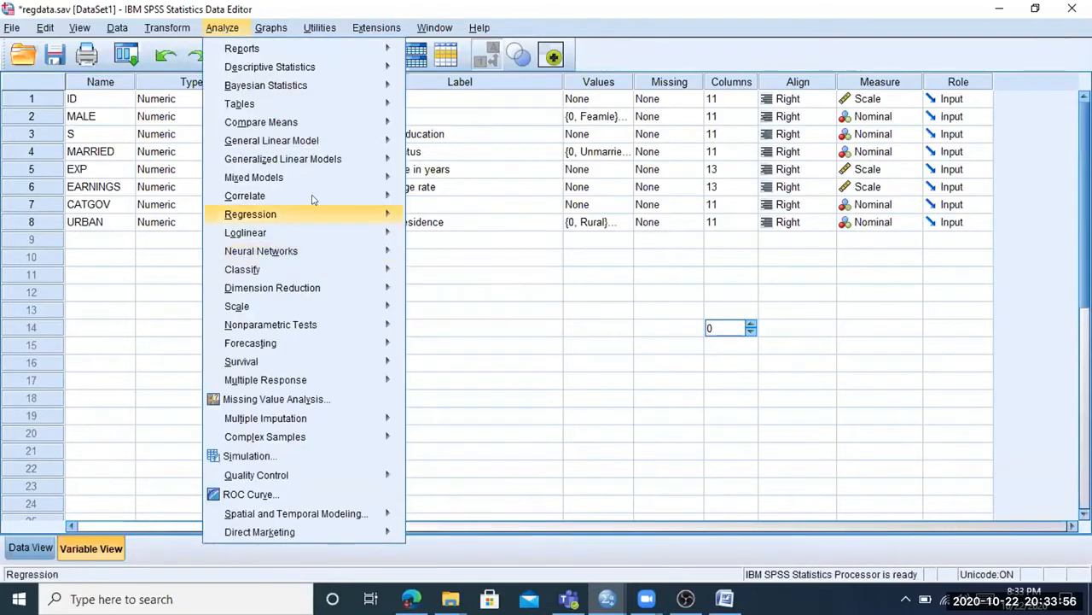
mouse_move(312, 196)
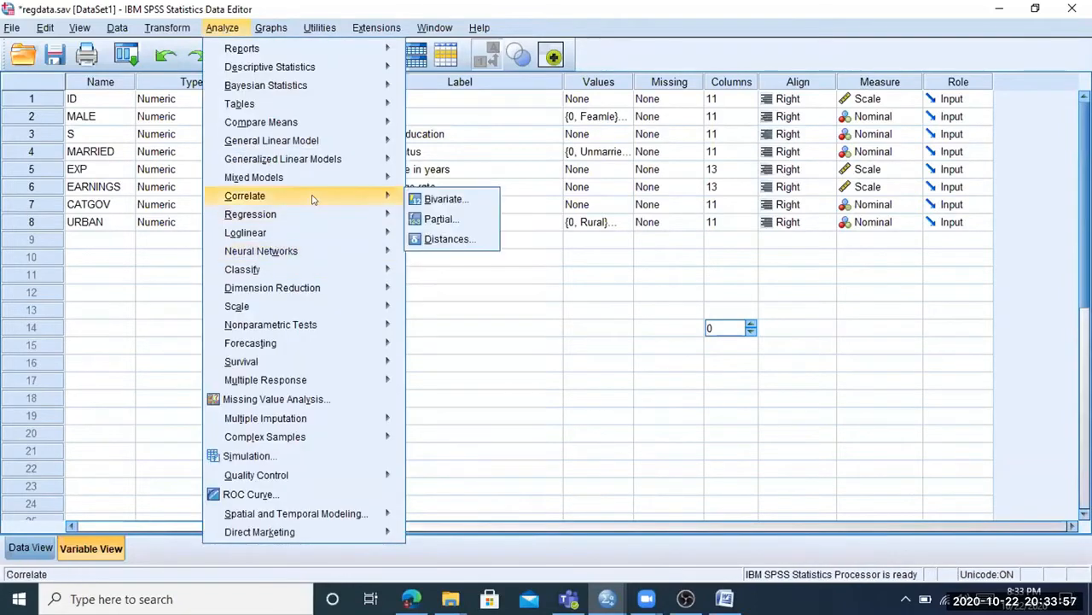
left_click(467, 198)
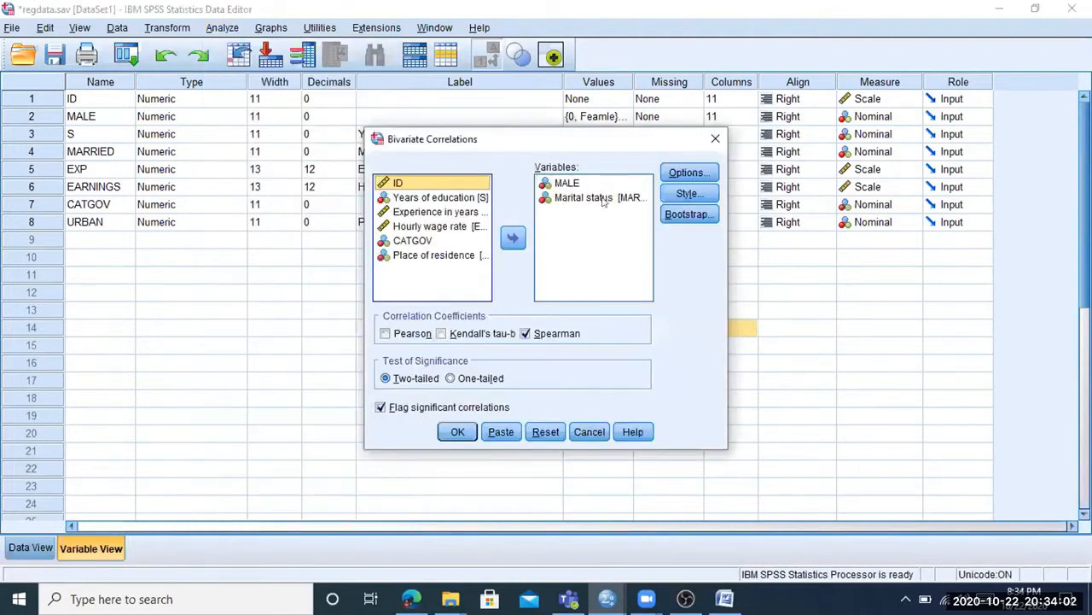
left_click(525, 334)
left_click(545, 432)
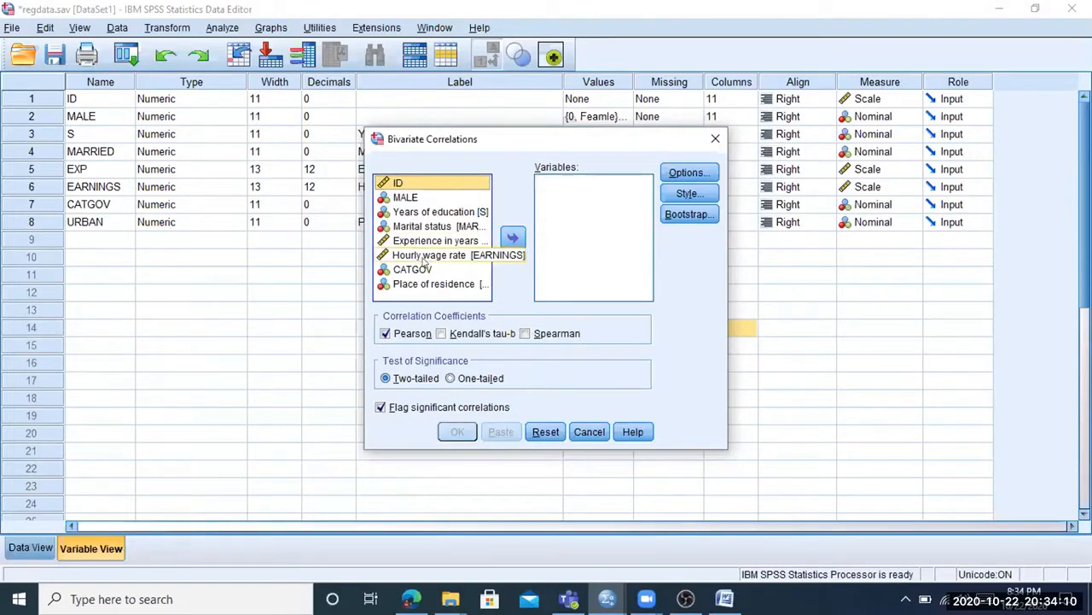
Run a two-tailed Pearson correlation between Hourly wage rate and Years of education and inspect the resulting Correlations table
left_click(424, 256)
left_click(513, 238)
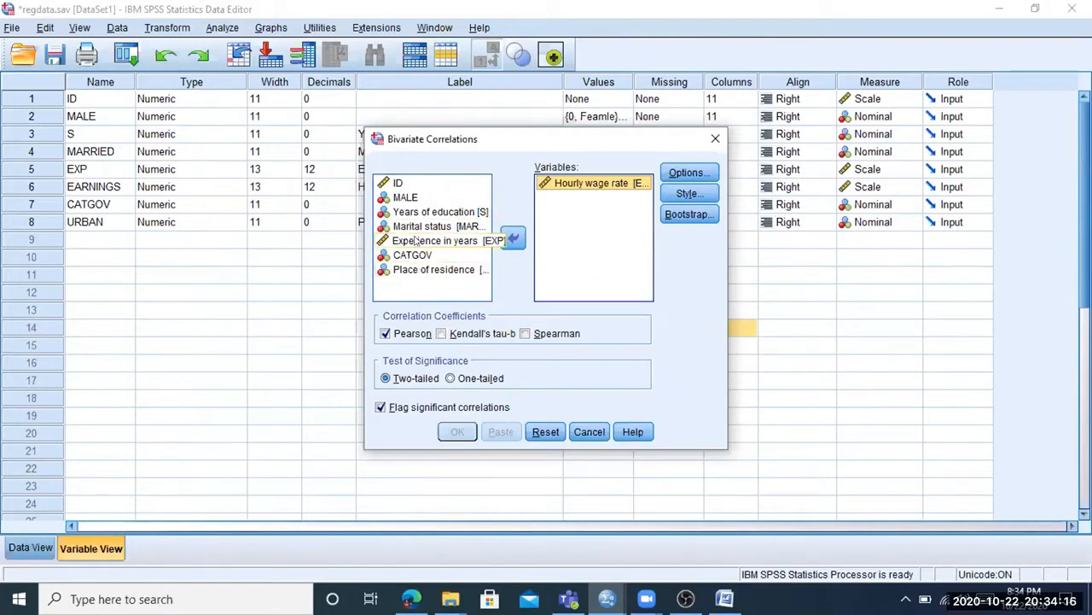
left_click(425, 211)
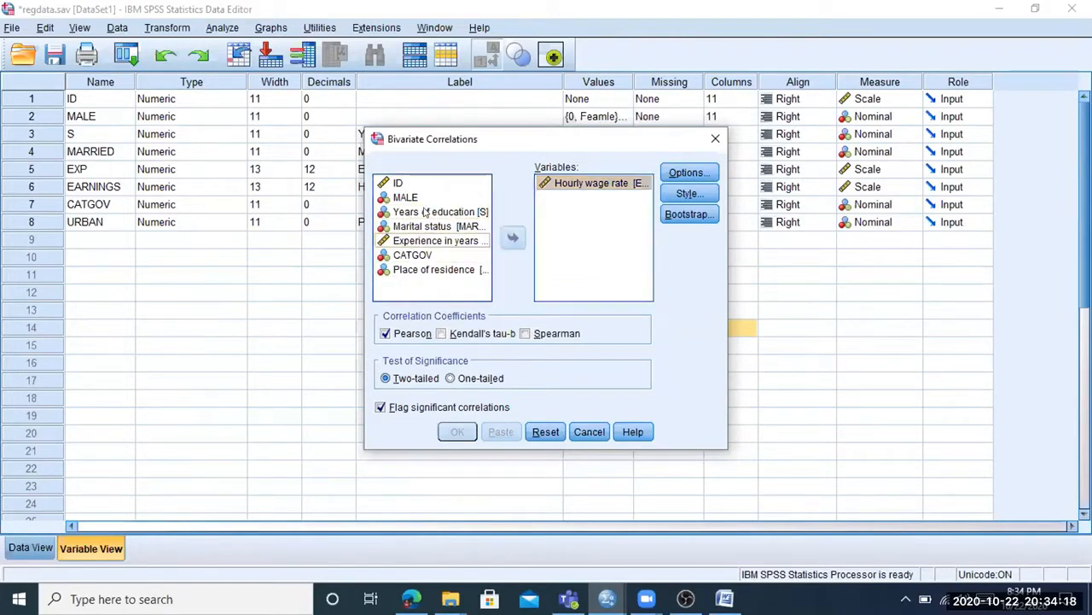
left_click(512, 237)
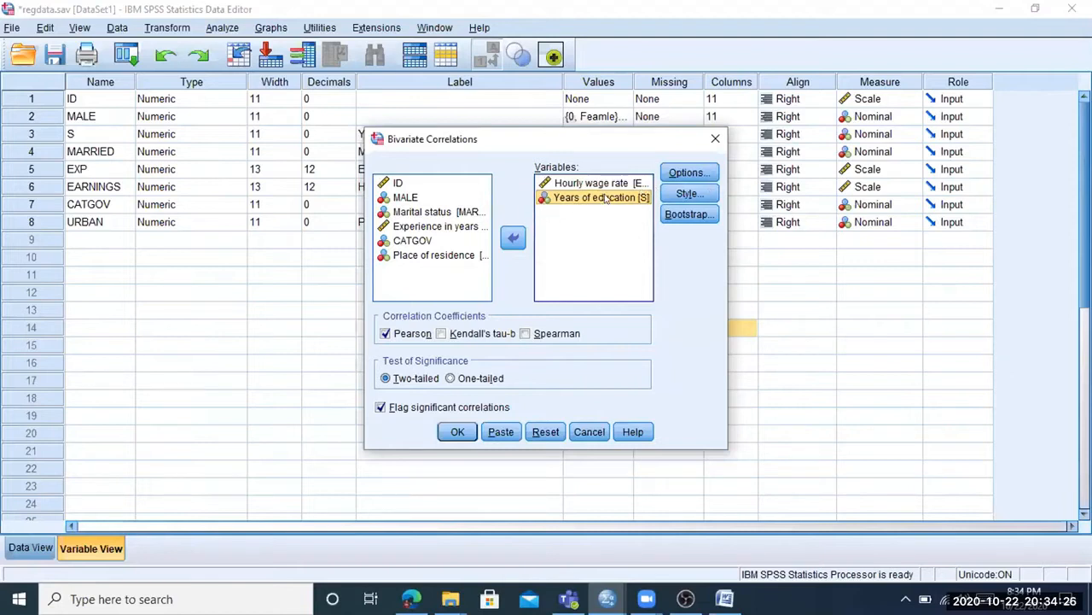
left_click(453, 431)
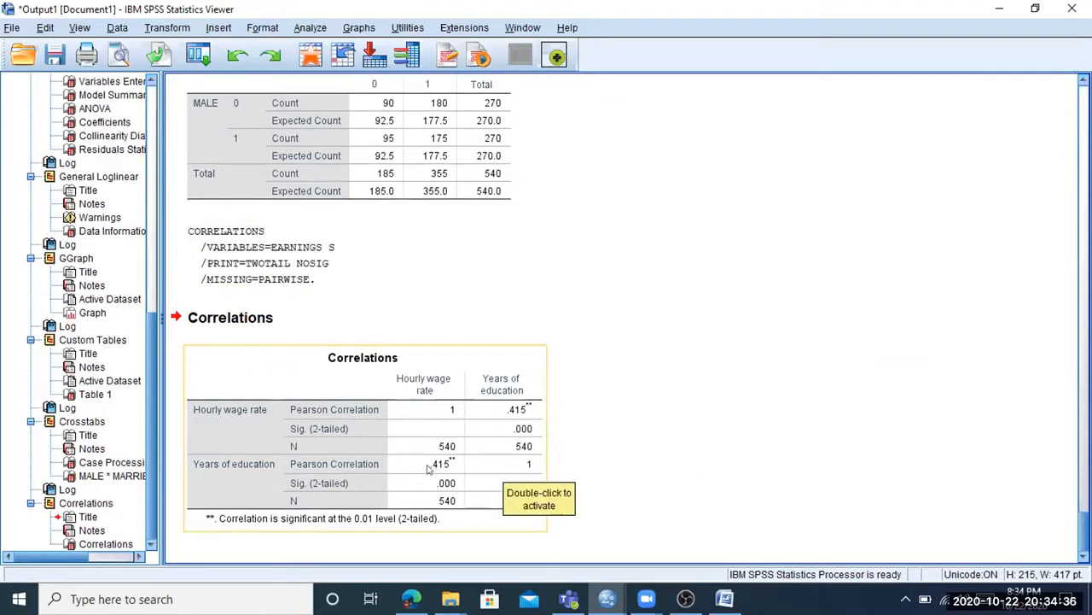
left_click(430, 468)
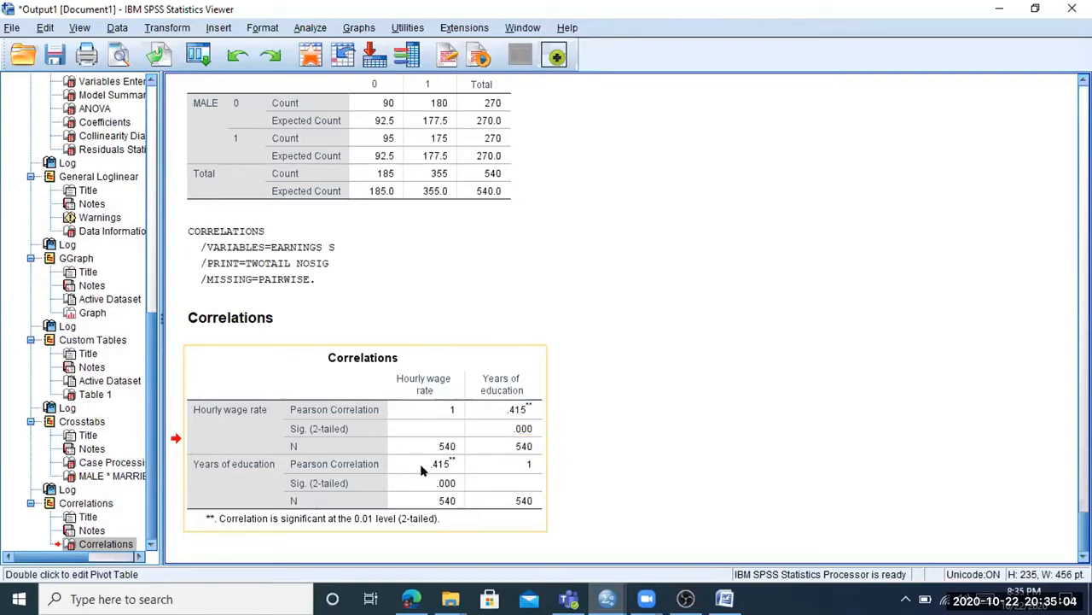
double_click(523, 409)
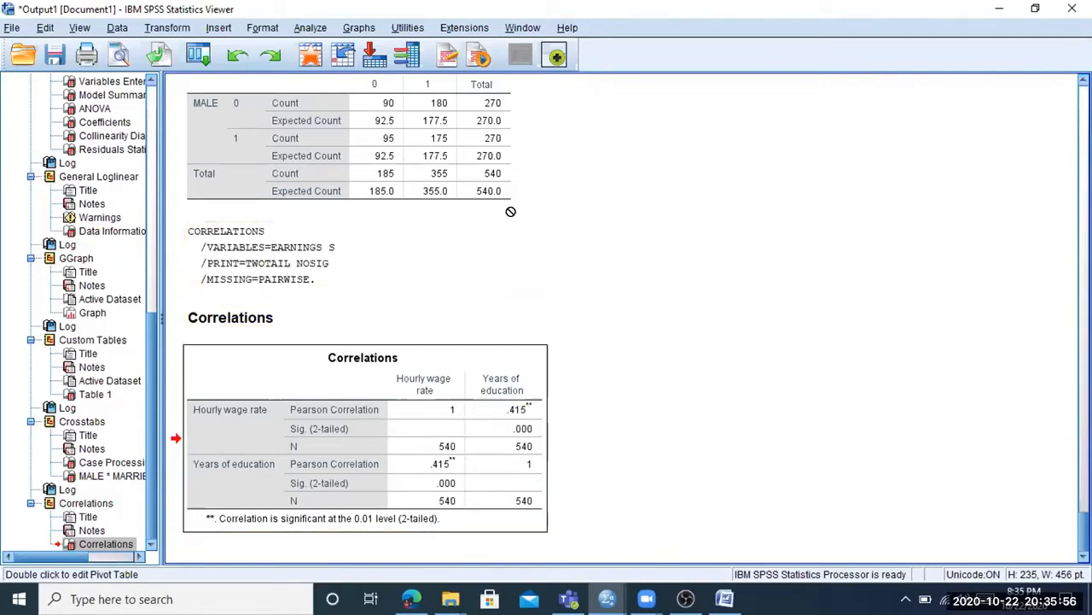
Switch to the Word document and write the equation "Wage=a+beduc" a few lines below the last table
left_click(724, 599)
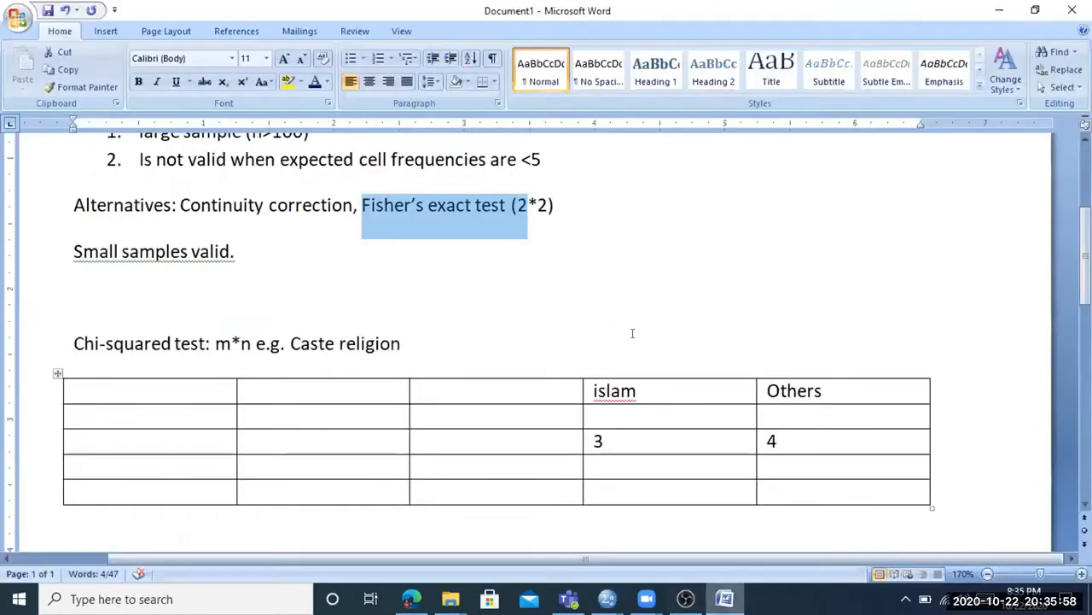
scroll(589, 342, "down", 4)
scroll(427, 252, "up", 1)
left_click(412, 243)
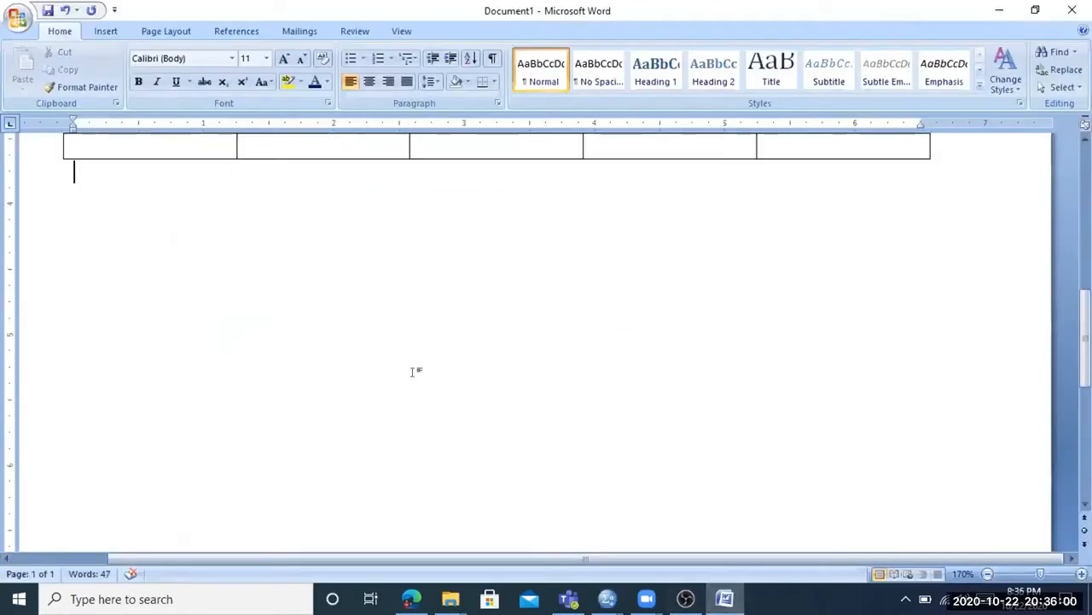
scroll(350, 352, "up", 1, "ctrl")
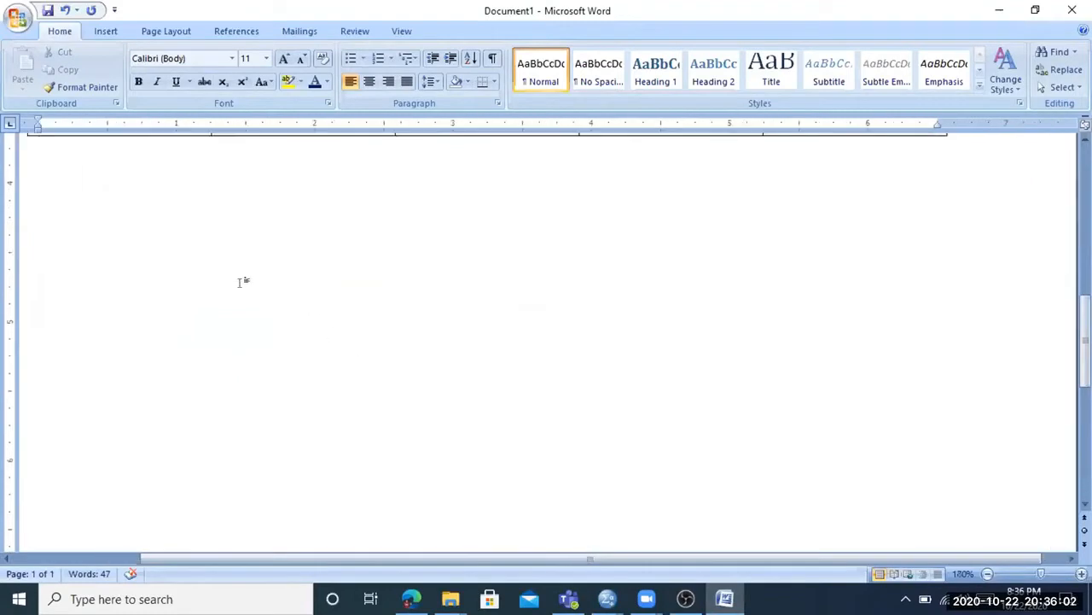
scroll(256, 277, "down", 3, "ctrl")
scroll(271, 280, "up", 1)
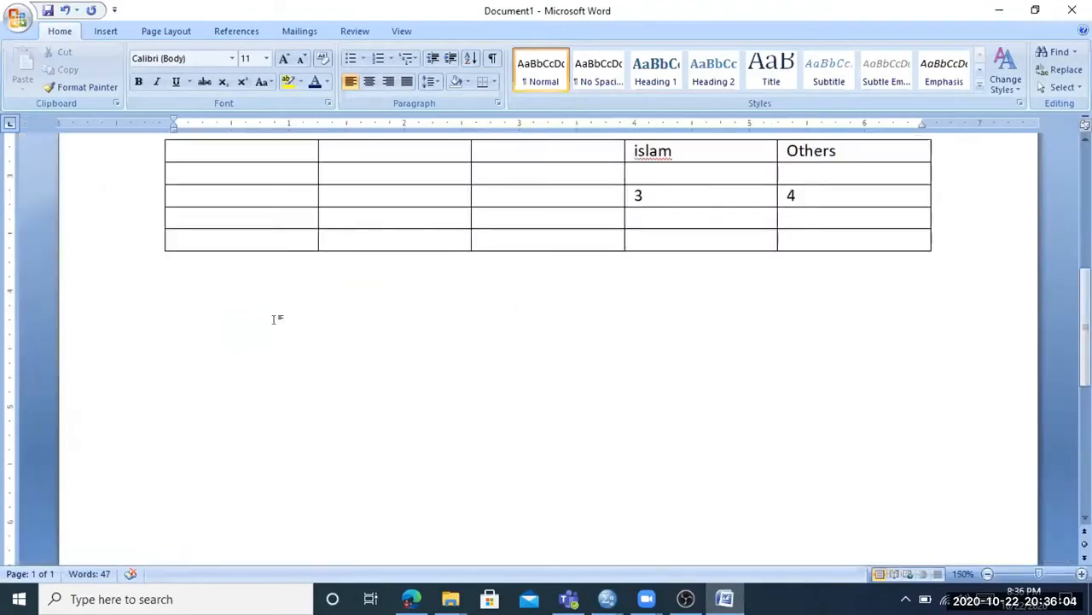
key("Return")
key("Return")
type("Wag")
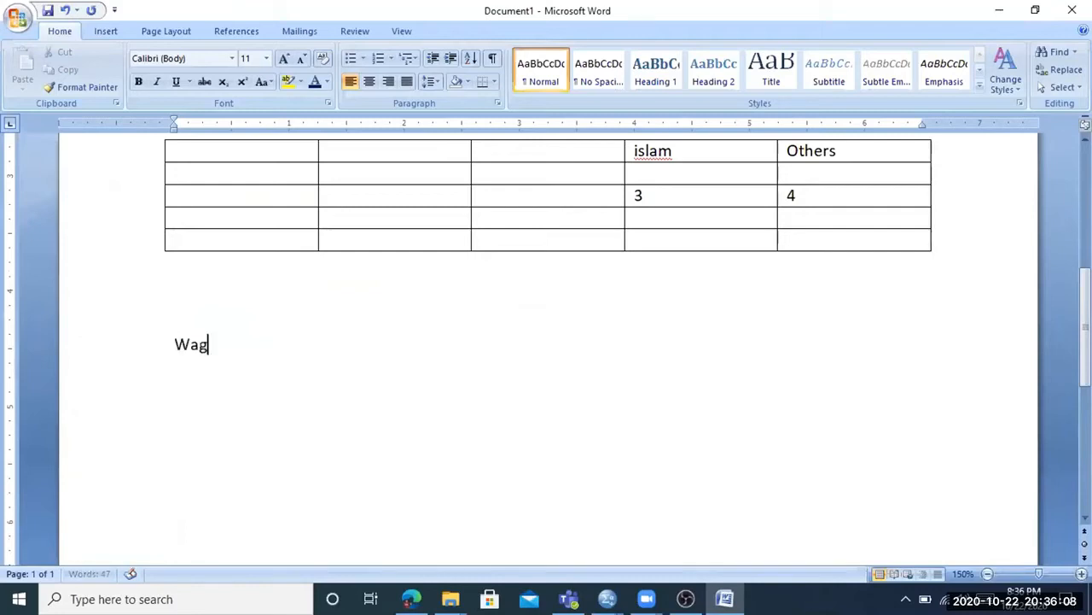
type("e=a")
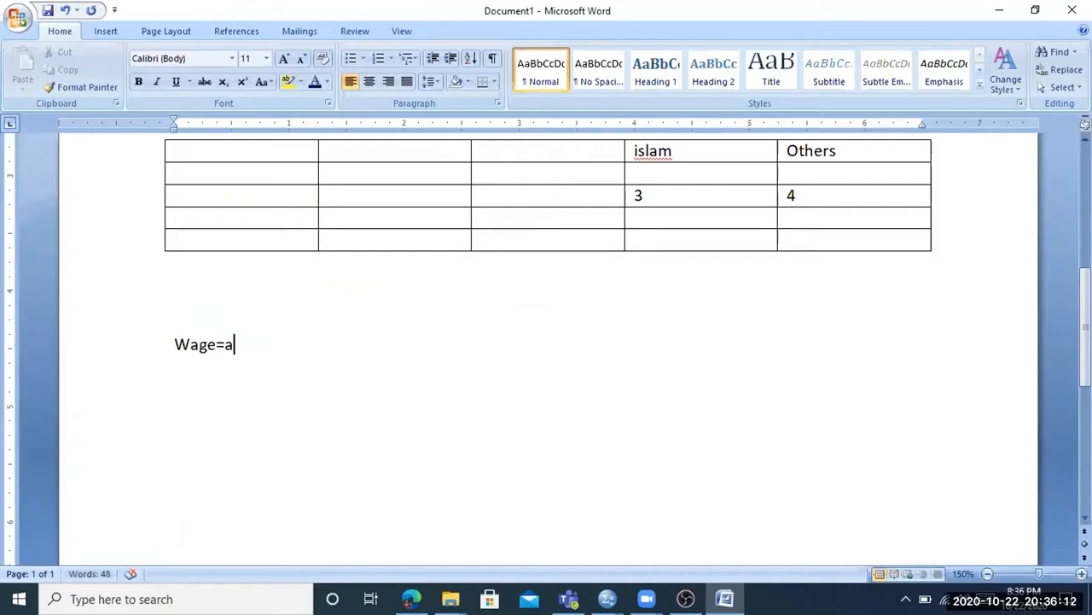
type("=")
key("BackSpace")
type("+beduc")
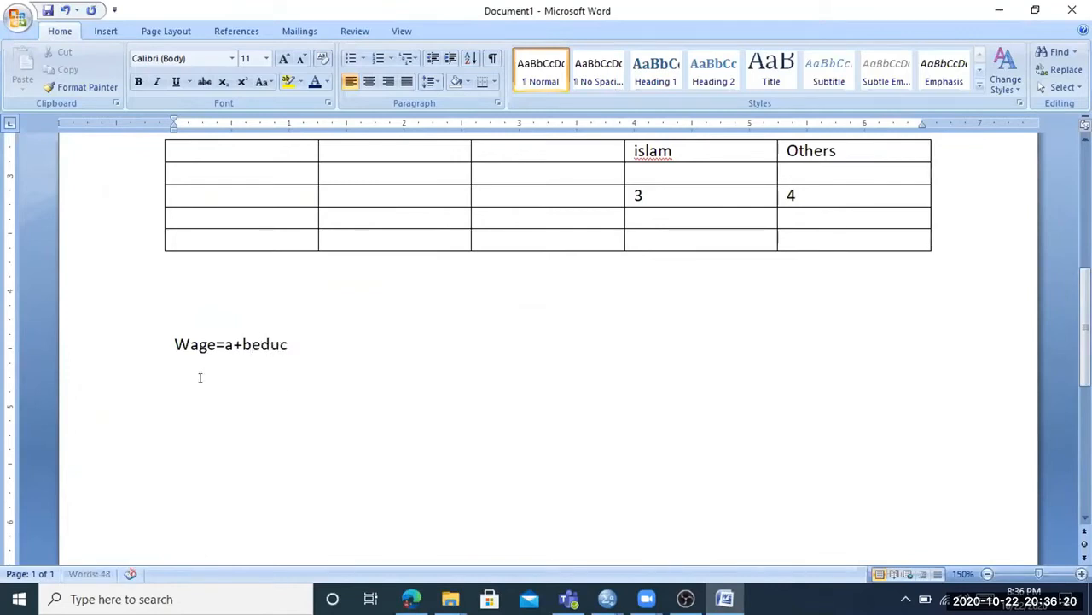
Insert a multiplication sign "*" between b and educ in the wage equation
left_click_drag(245, 343, 254, 344)
left_click(252, 343)
type("*")
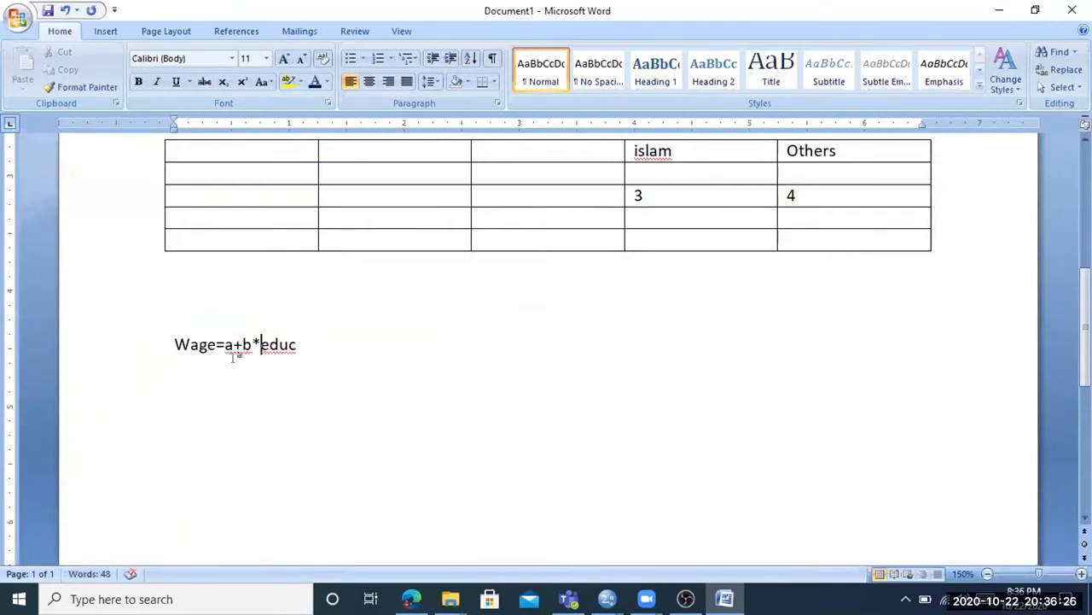
Examine the wage equation up close, going through its terms Wage, a, b and educ
scroll(233, 356, "up", 10)
scroll(226, 484, "down", 3)
scroll(303, 305, "up", 3)
left_click_drag(226, 242, 432, 241)
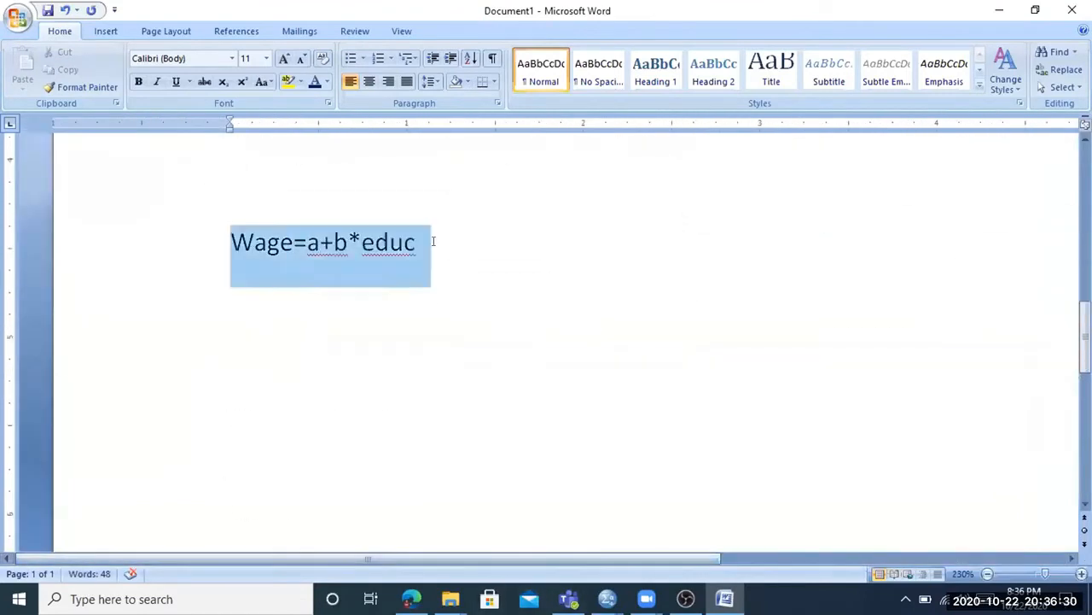
left_click(434, 241)
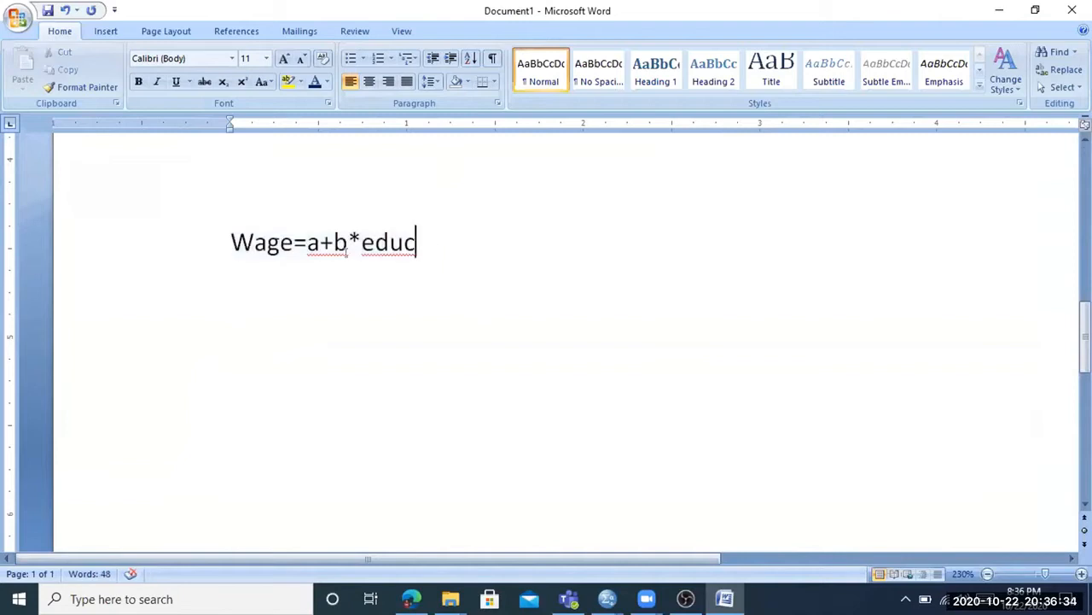
double_click(312, 241)
left_click(334, 241)
left_click(349, 243)
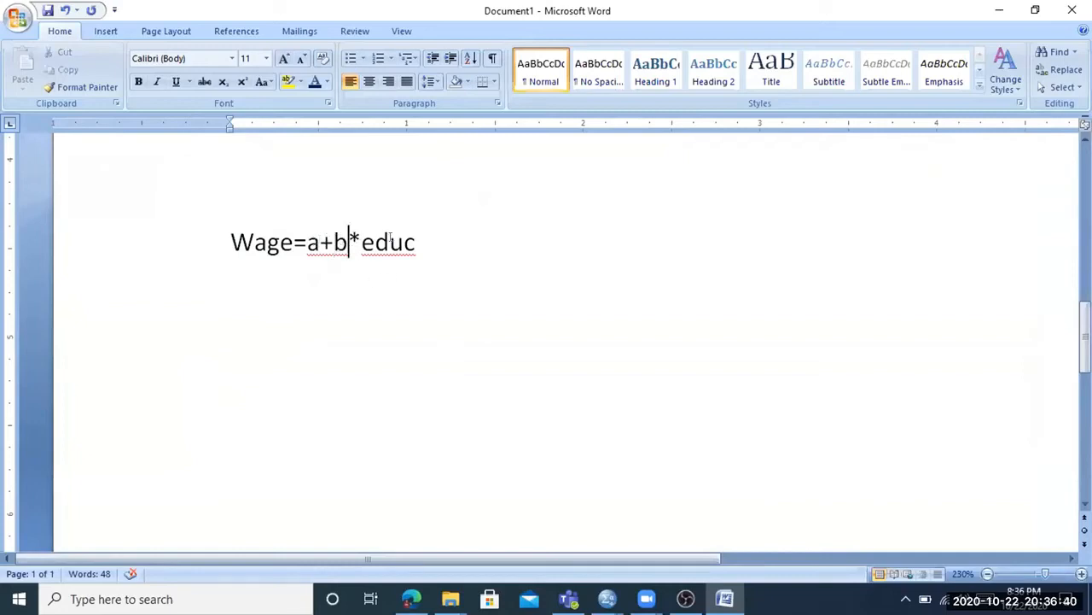
triple_click(468, 242)
scroll(288, 293, "up", 3)
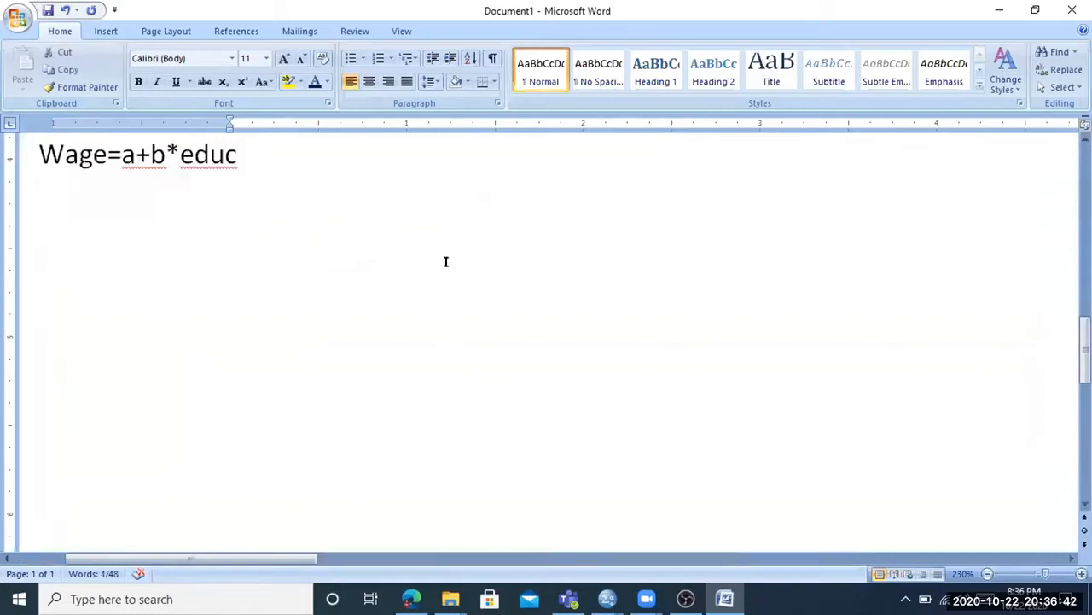
scroll(378, 327, "up", 1)
left_click(193, 261)
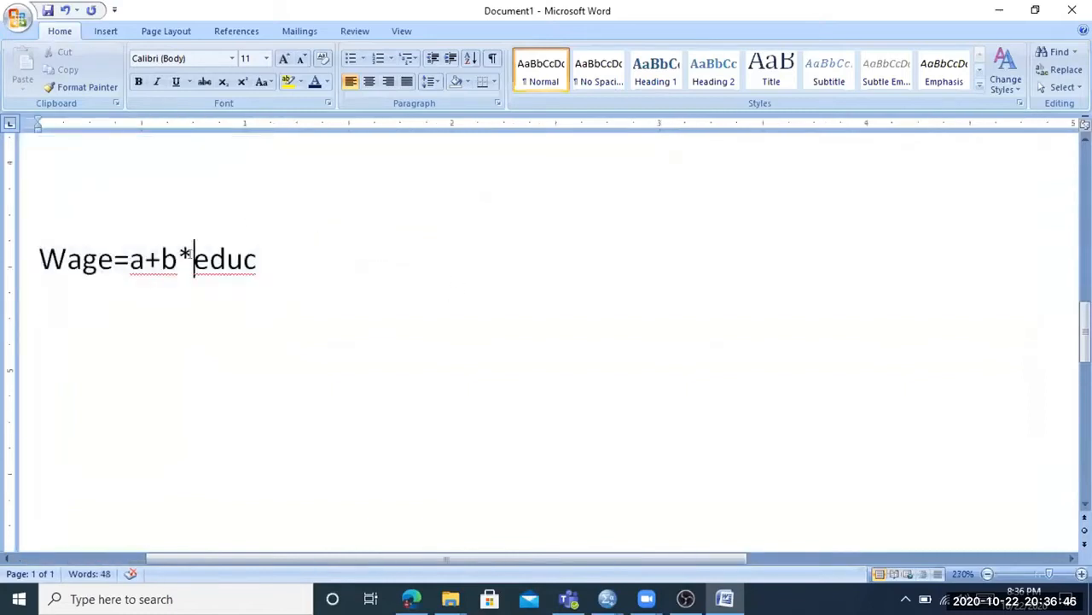
left_click(66, 256)
Write "//b=if you go to college for one extra year, your earnings will increase by b dollars." after the wage equation
left_click(302, 252)
type("//b=if you go to college")
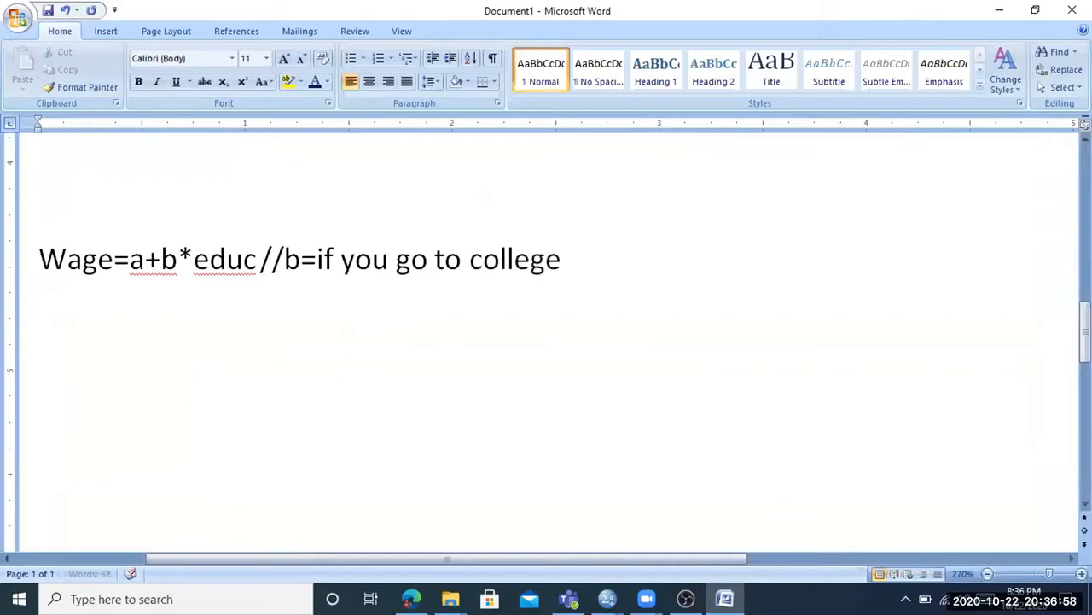
type(" for one")
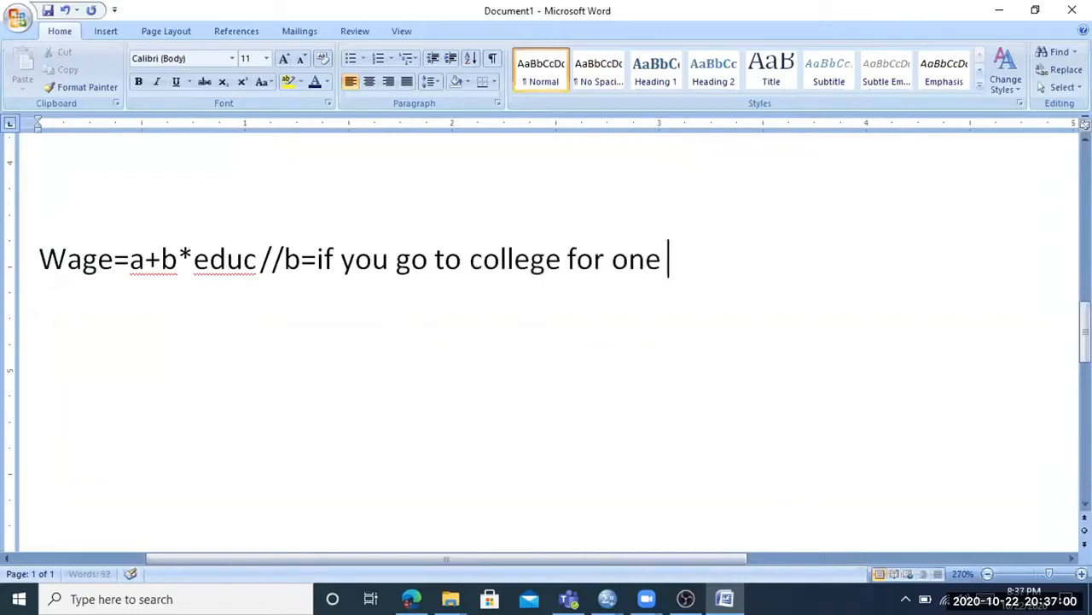
type(" extra ")
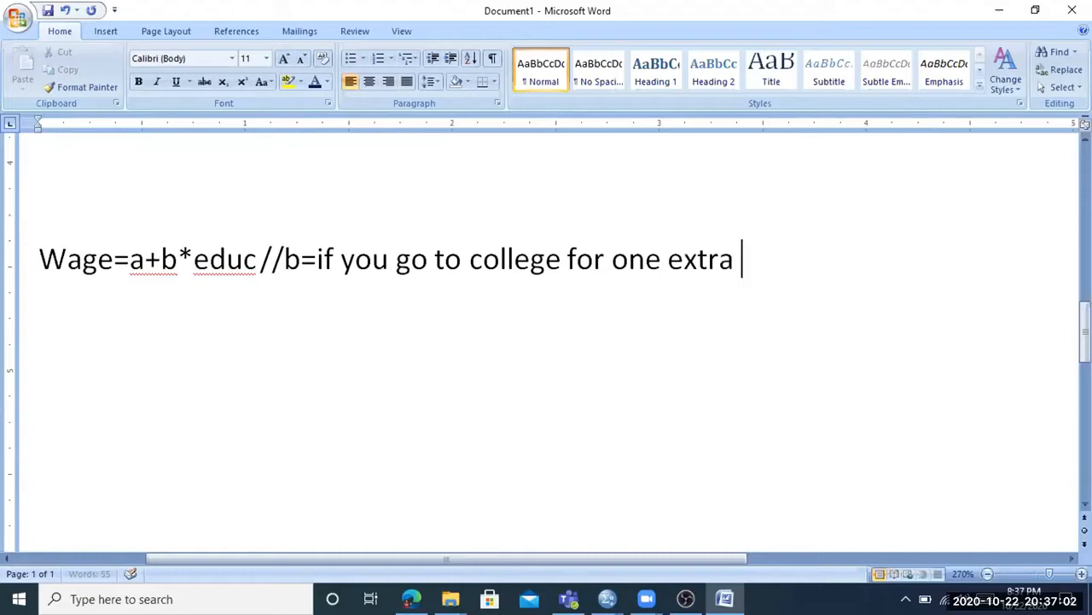
type("year, your")
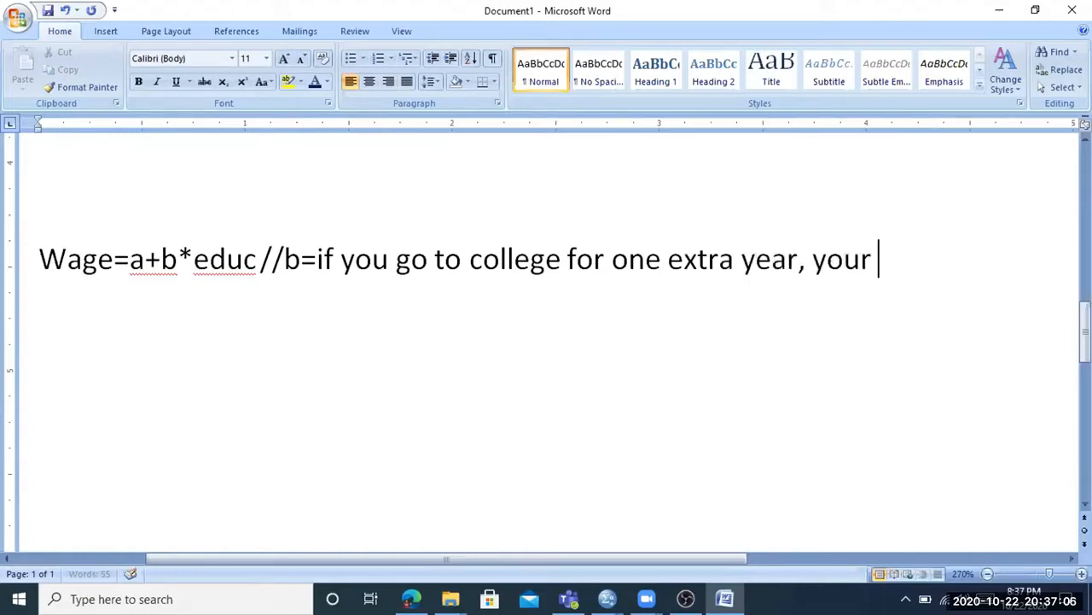
type(" earnings wi")
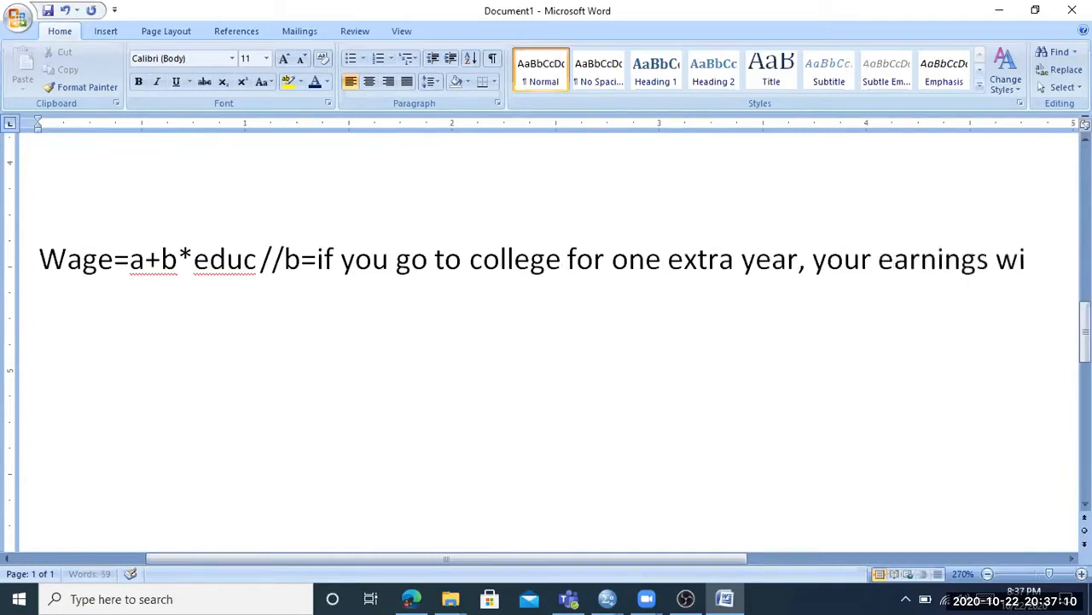
type("ll increase")
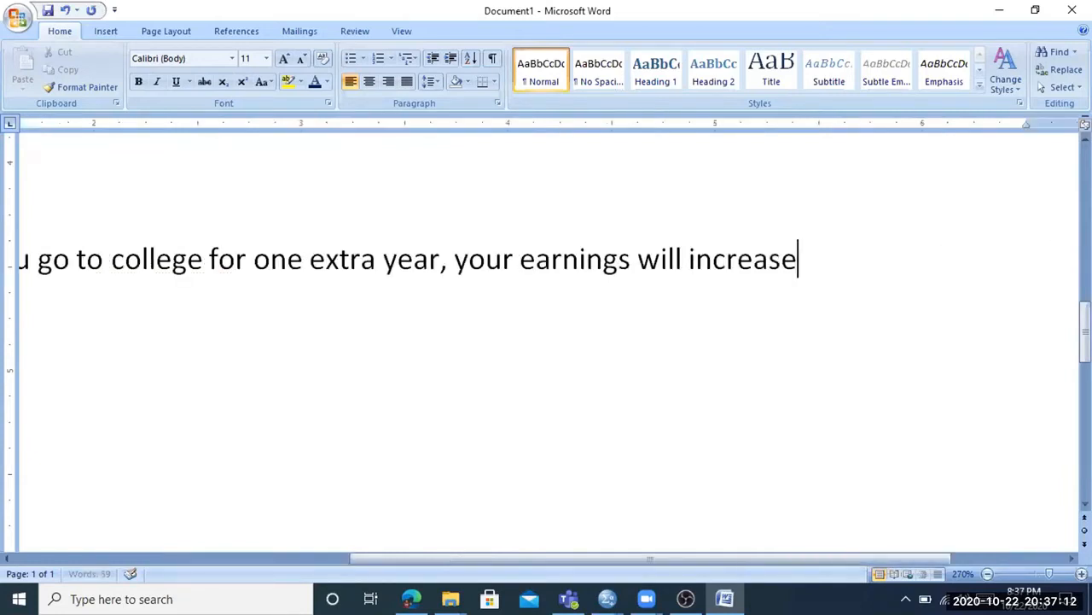
type(" by b")
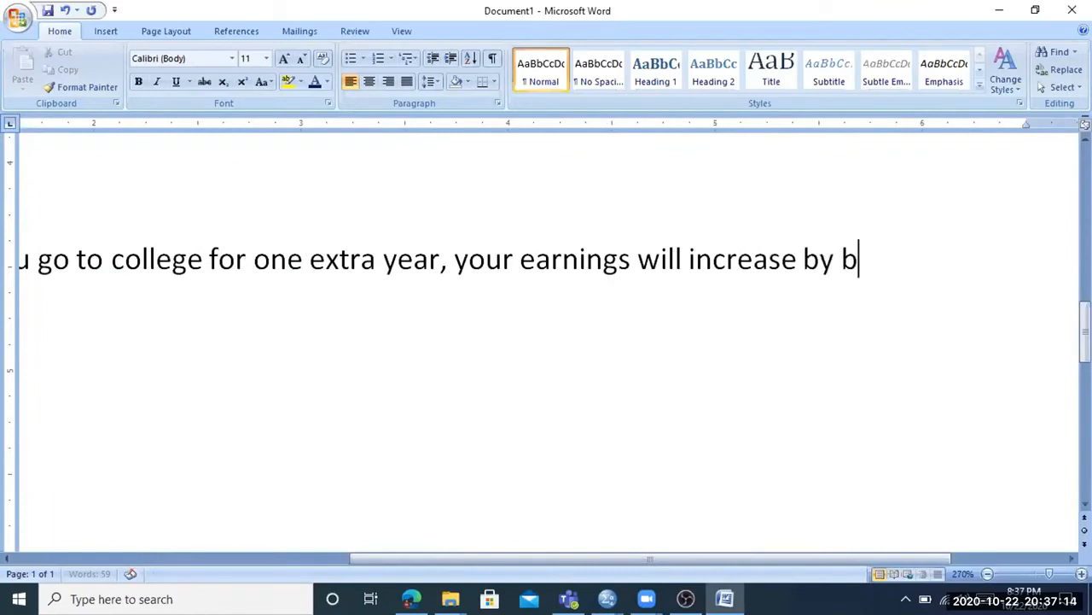
type(" dollars")
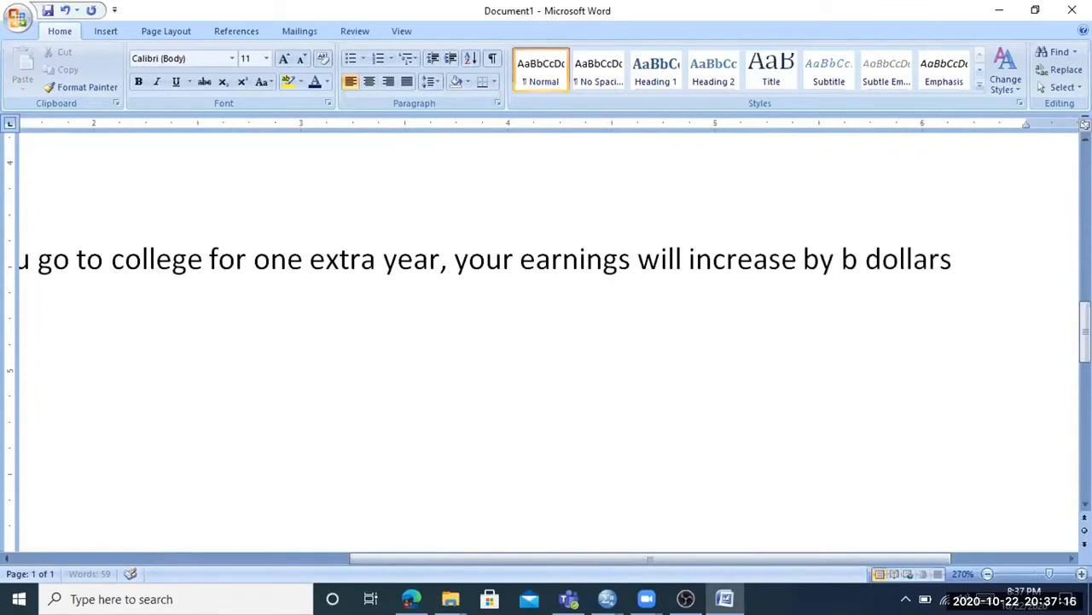
type(".")
Move the explanation of b onto its own line below the wage equation, leaving an empty line between them
left_click_drag(582, 558, 247, 523)
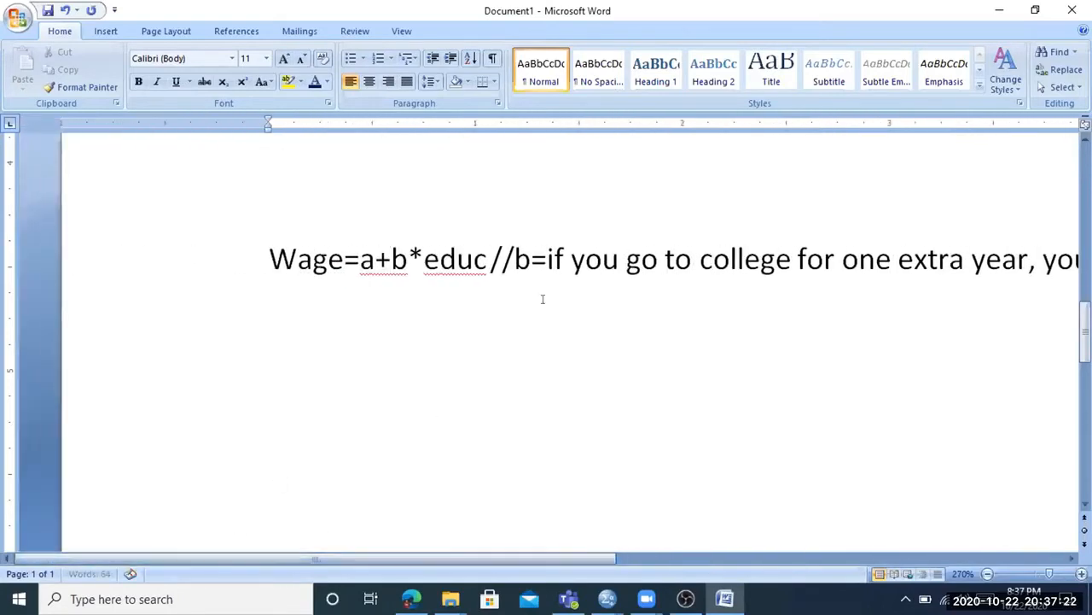
left_click(486, 256)
key("Return")
key("Return")
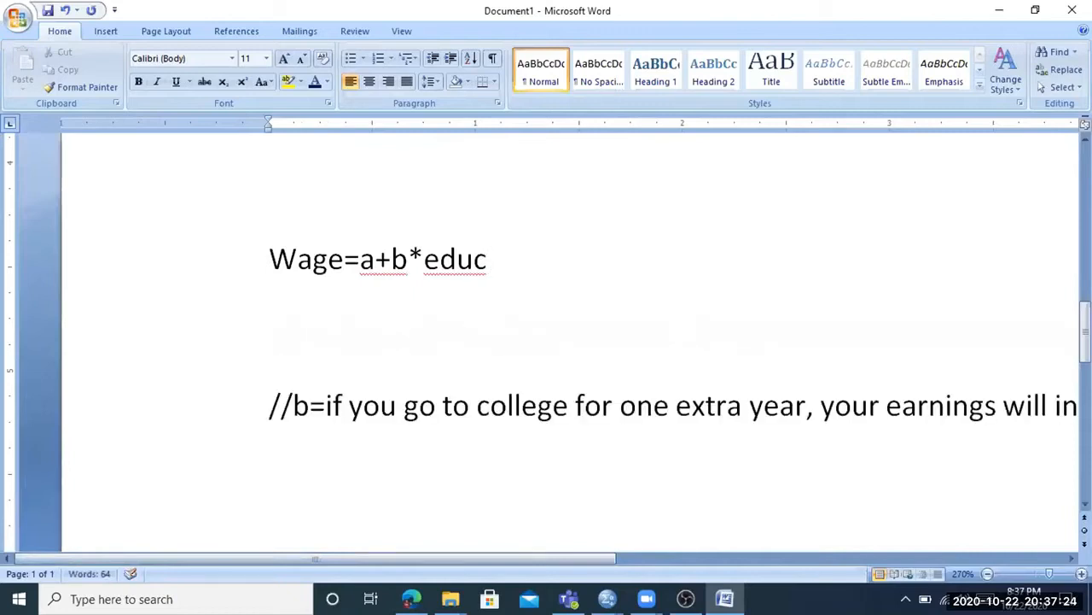
Review the equation Wage=a+b*educ below the table, focusing on how Wage depends on b and educ
scroll(383, 293, "up", 3)
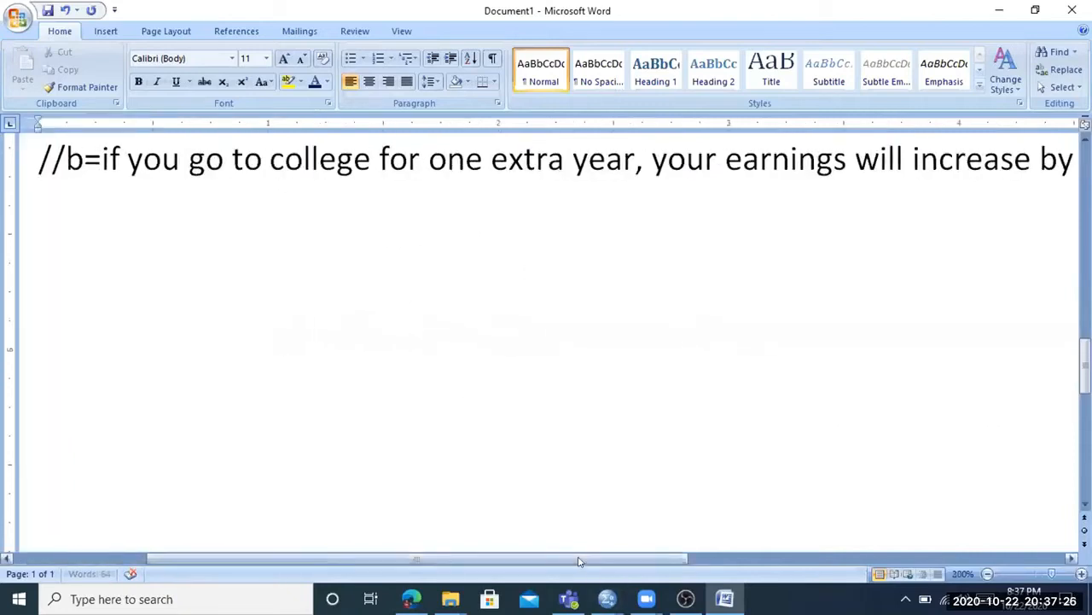
left_click_drag(581, 560, 489, 547)
scroll(570, 340, "up", 4)
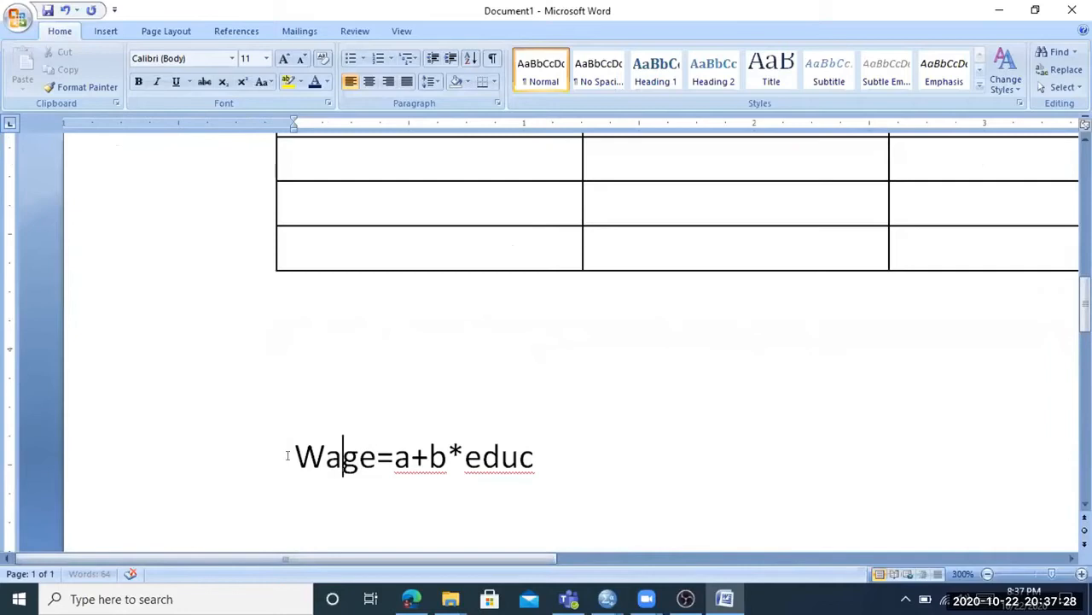
left_click_drag(295, 456, 600, 453)
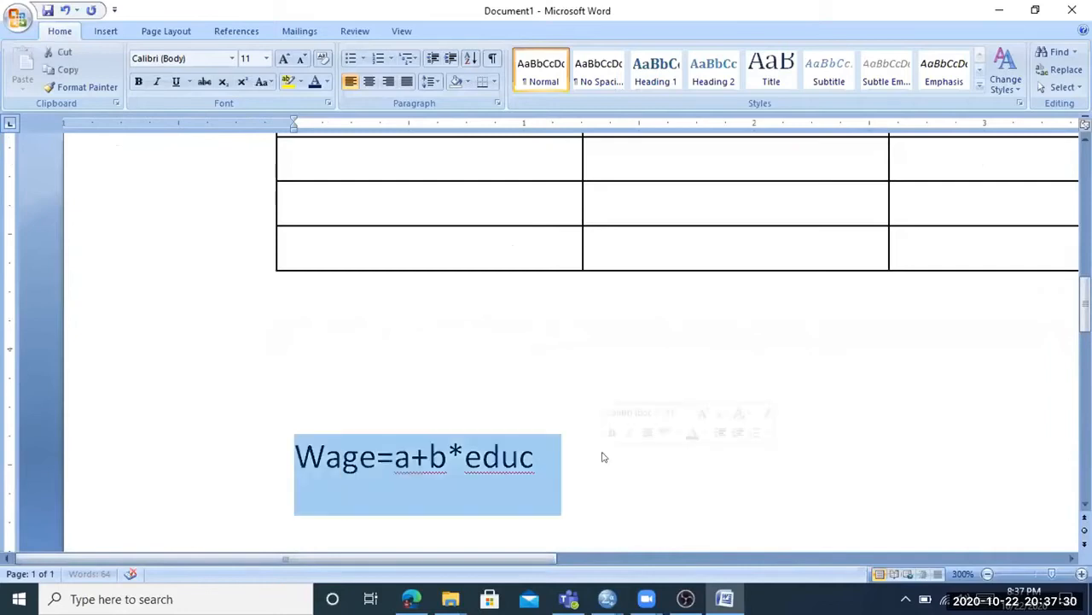
left_click(464, 457)
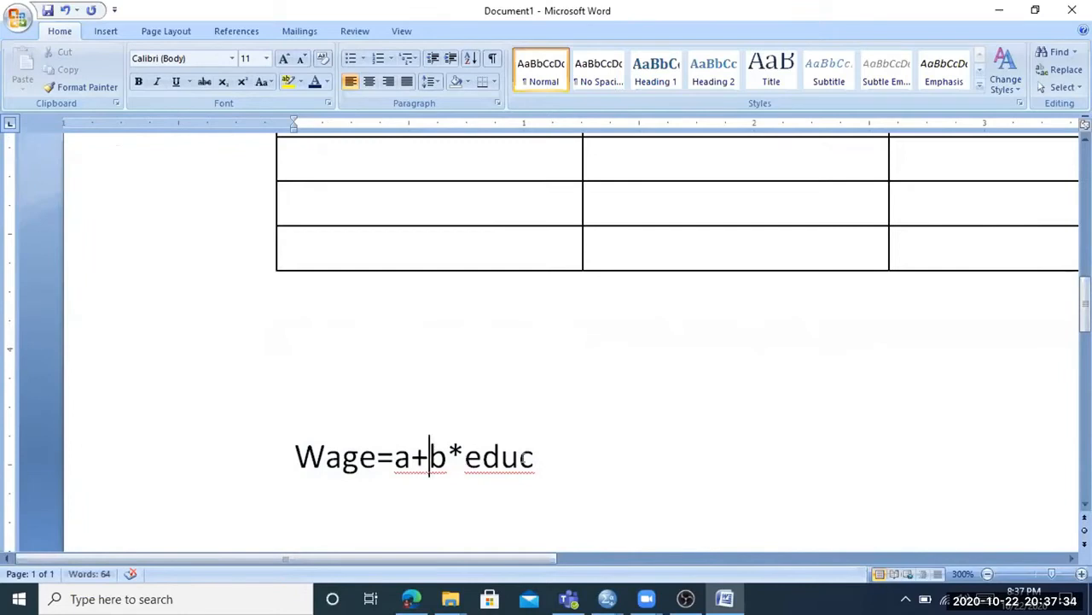
left_click(335, 458)
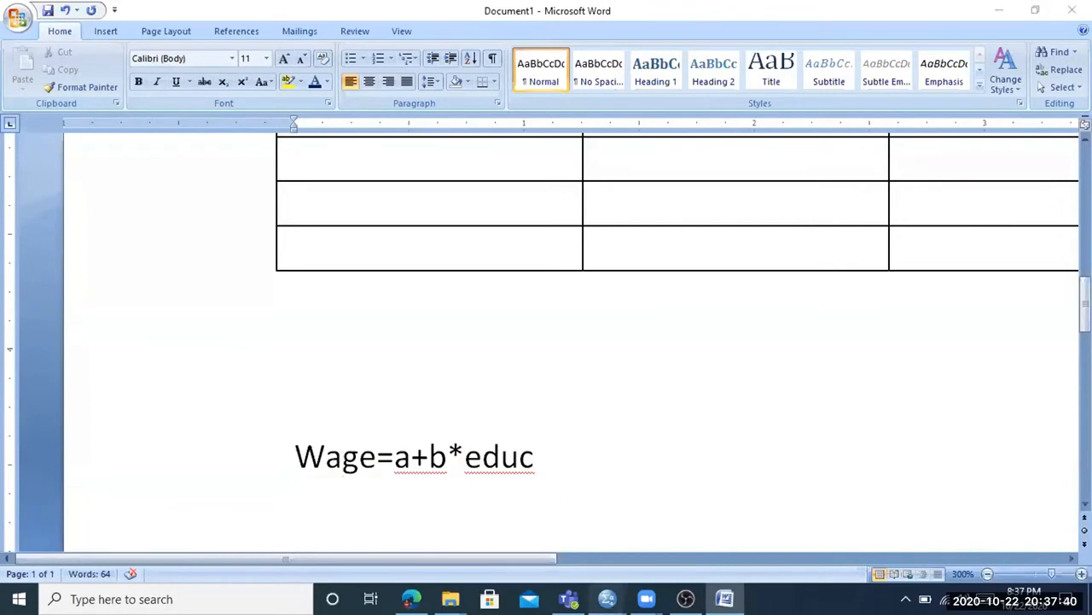
Switch to SPSS and review the Correlations table and the measurement level options of the Years of education variable
left_click(607, 598)
left_click(690, 479)
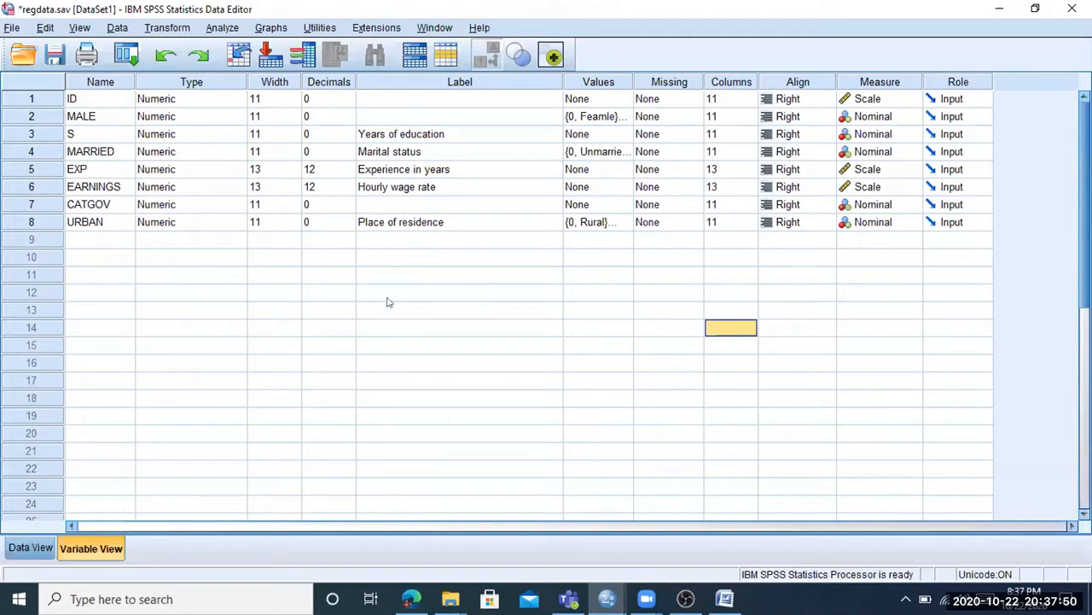
left_click(607, 598)
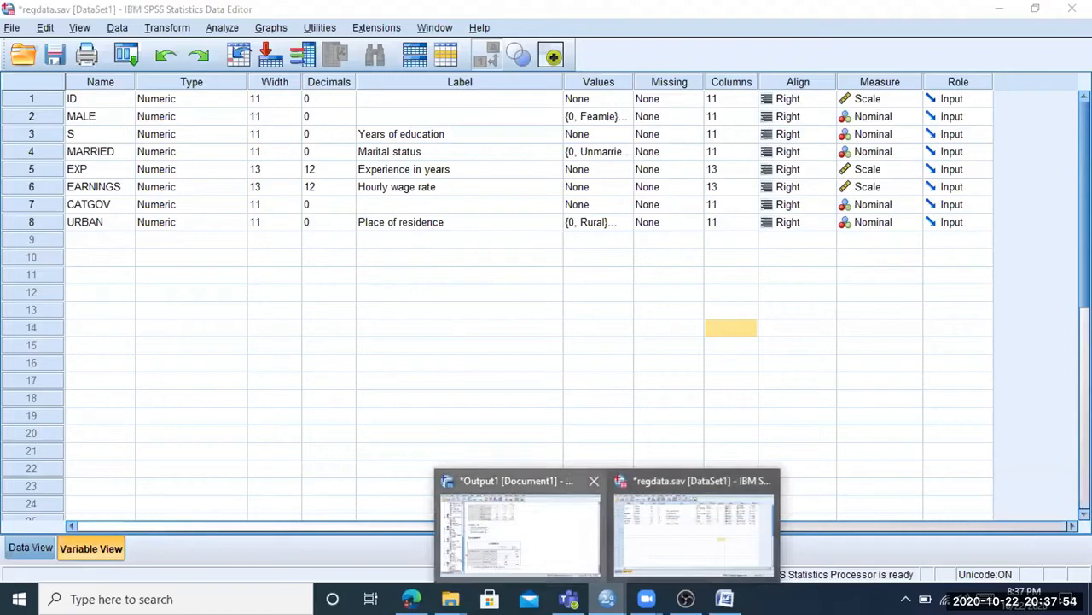
left_click(522, 531)
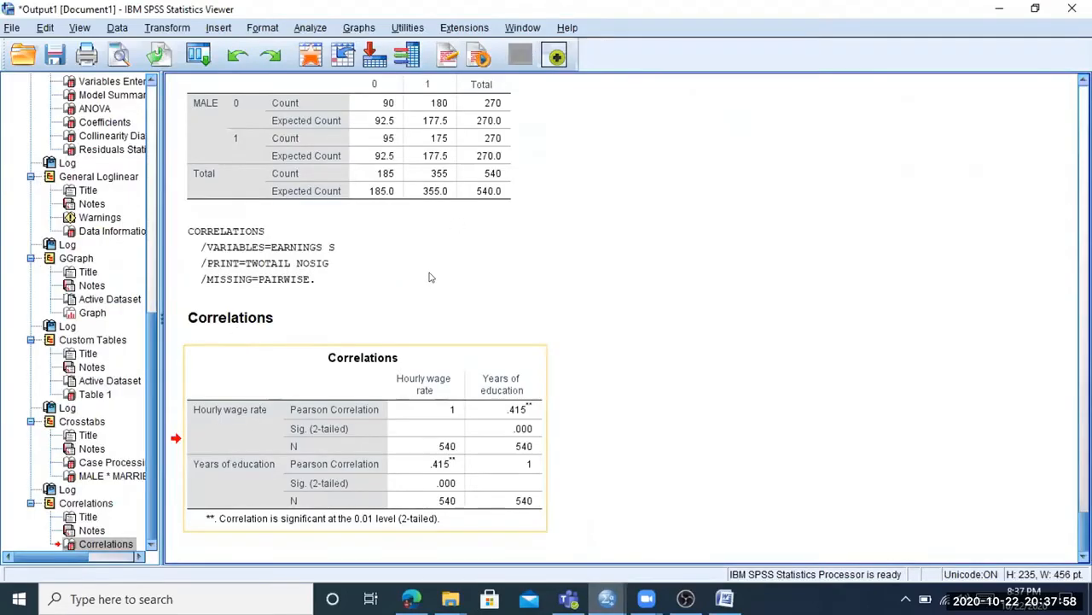
left_click(607, 598)
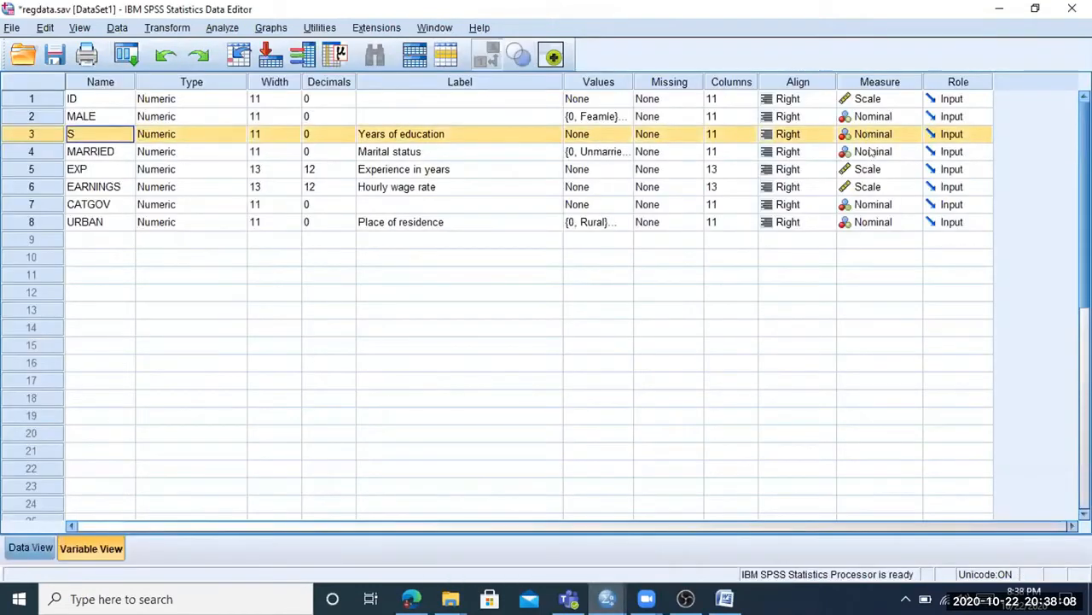
left_click(879, 134)
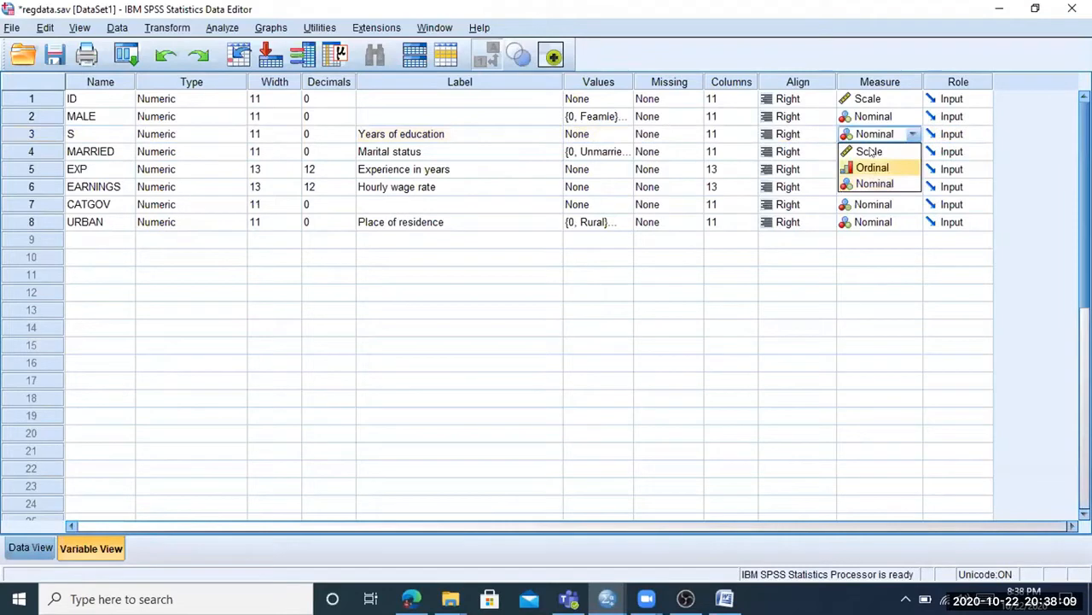
left_click(797, 293)
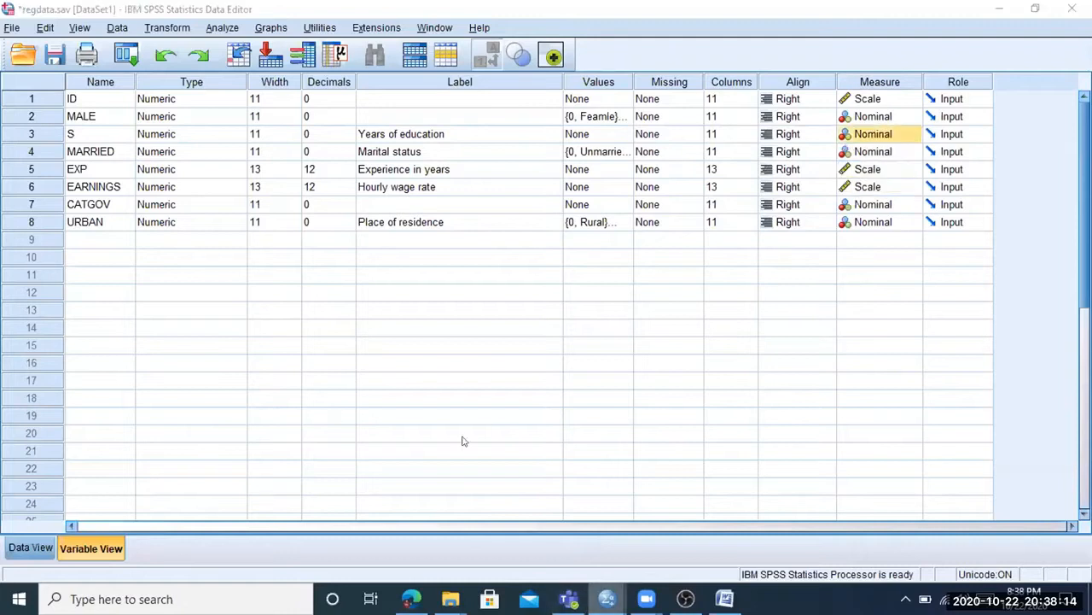
mouse_move(608, 598)
left_click(444, 446)
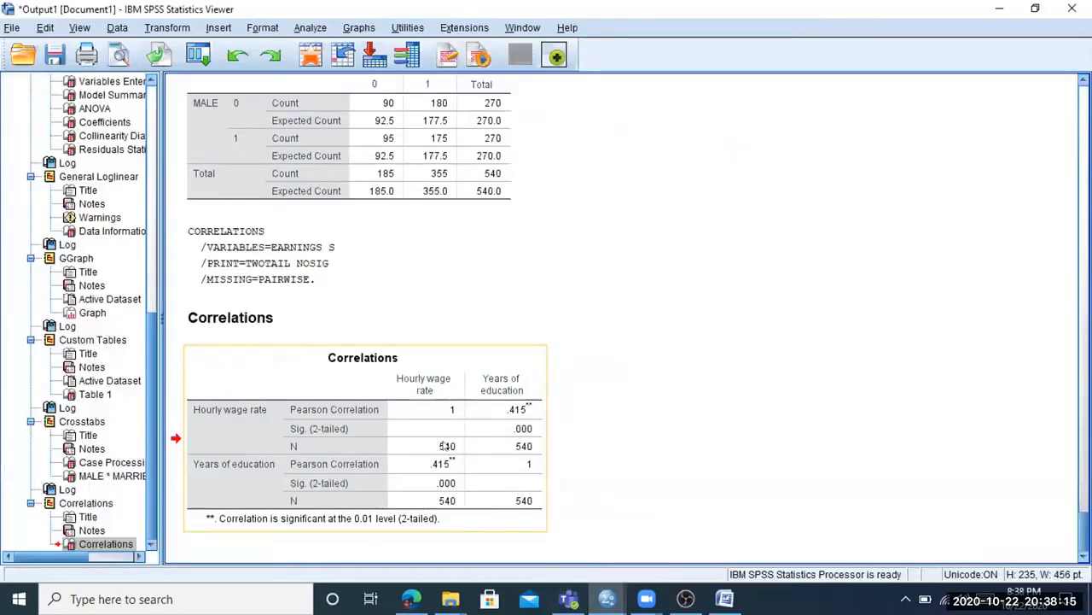
left_click(509, 518)
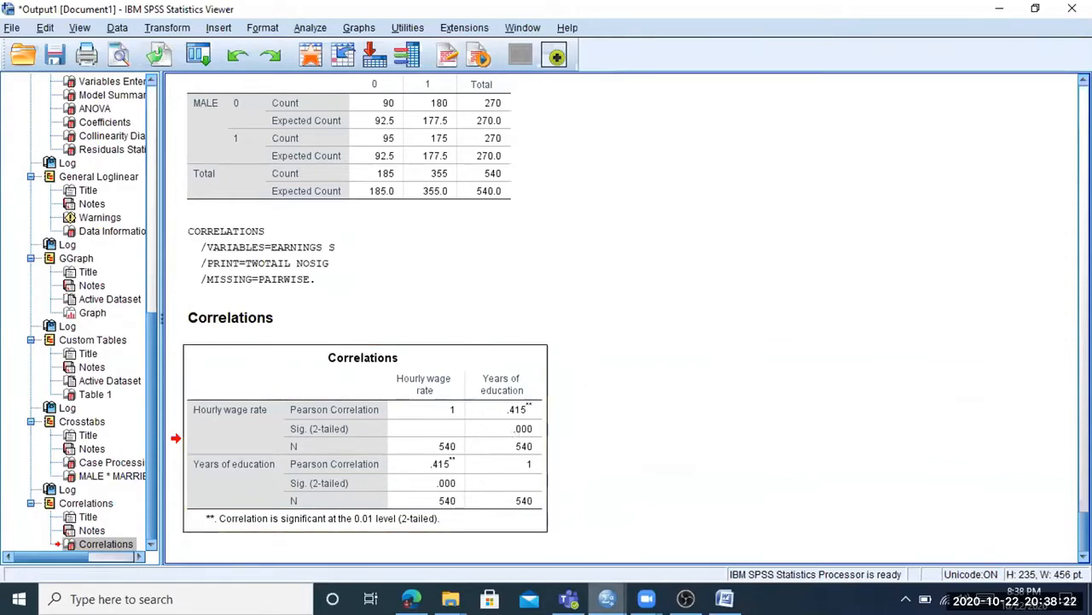
Reset the Chart Builder and set up a simple scatter with Hourly wage rate on the Y-axis and Years of education on the X-axis
mouse_move(607, 598)
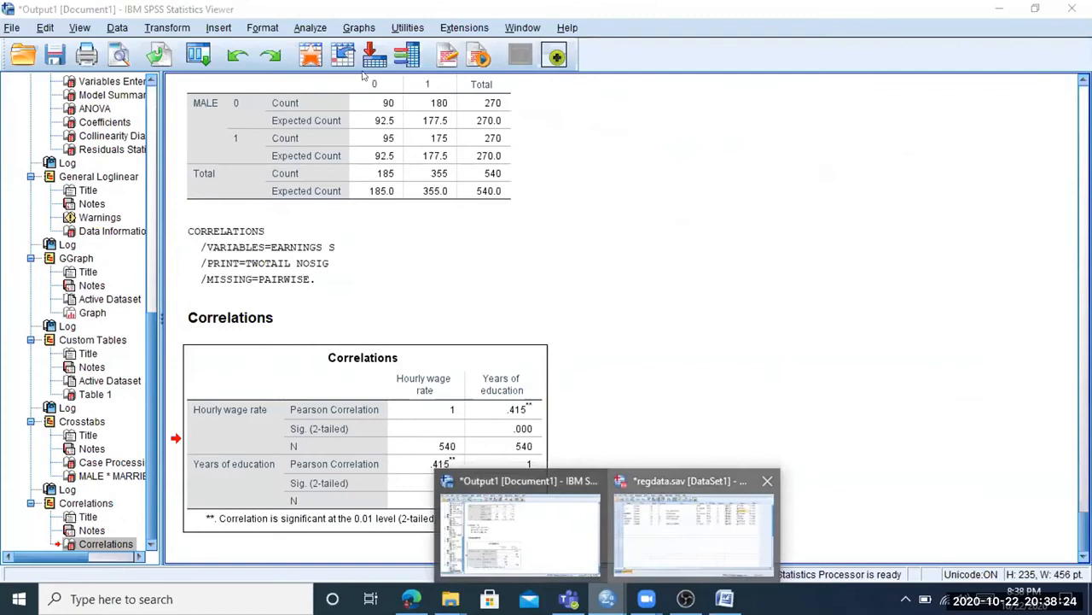
left_click(699, 533)
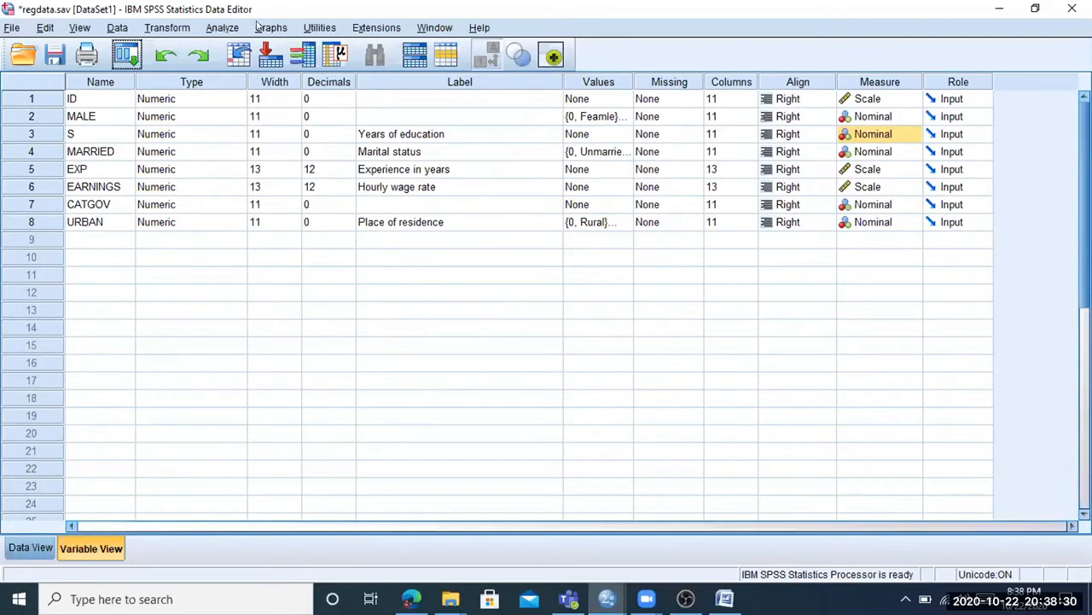
left_click(258, 26)
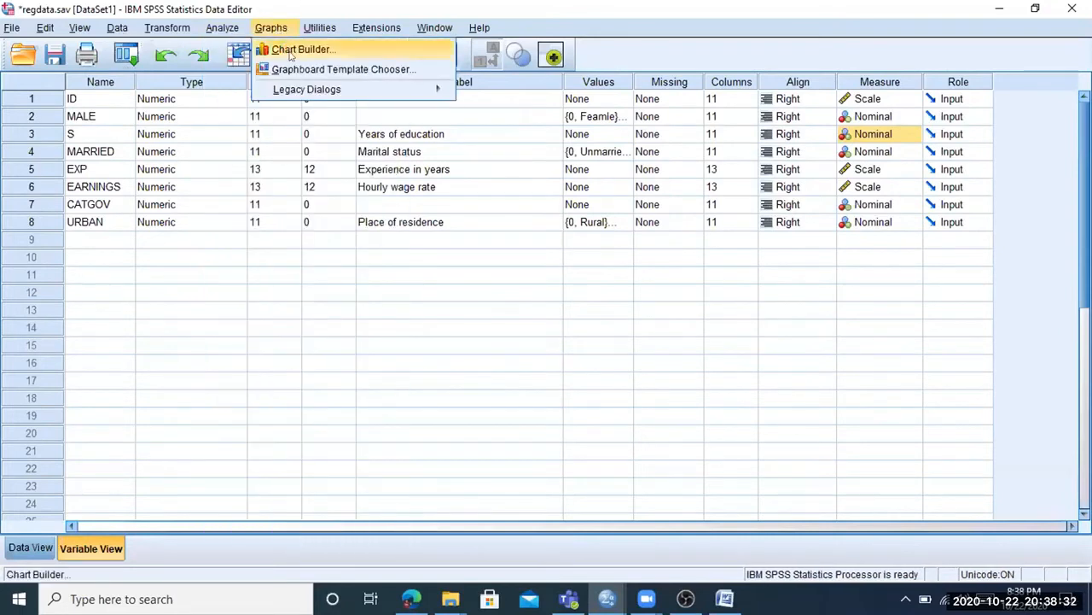
left_click(295, 50)
left_click(480, 374)
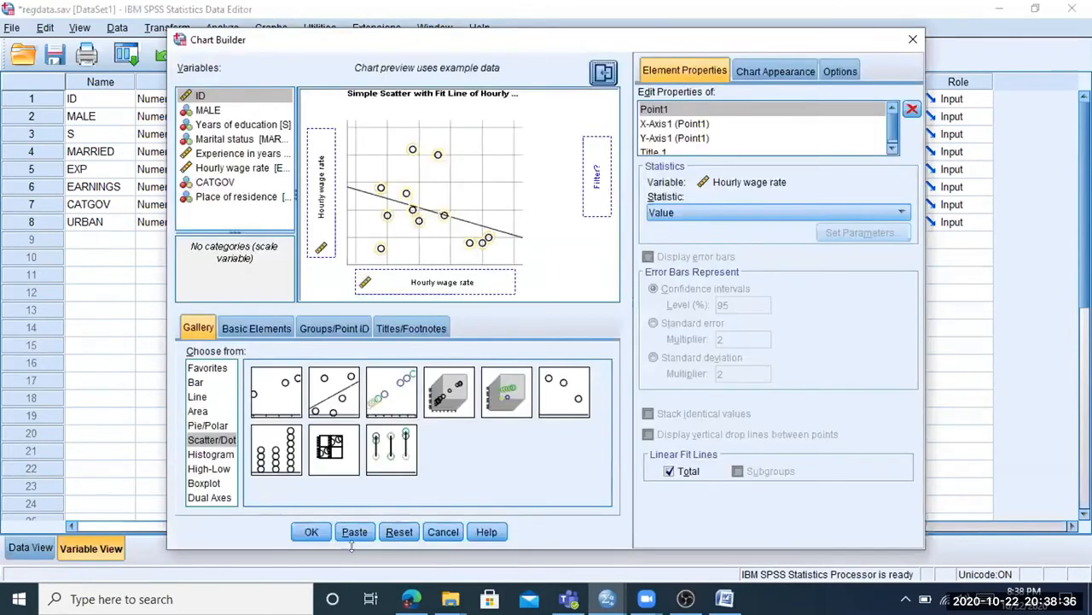
left_click(399, 531)
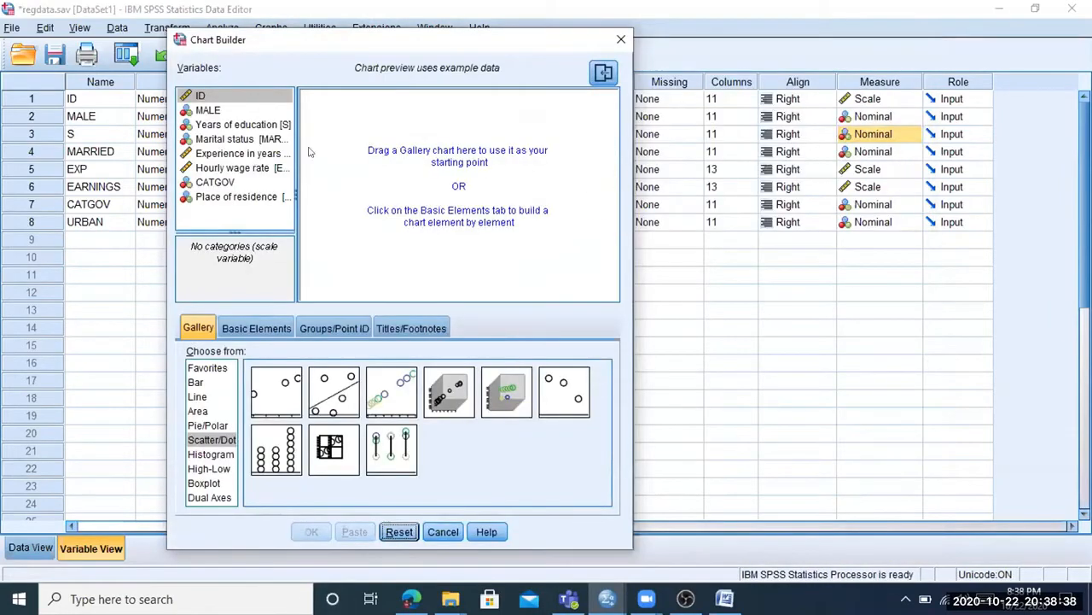
left_click_drag(392, 42, 580, 80)
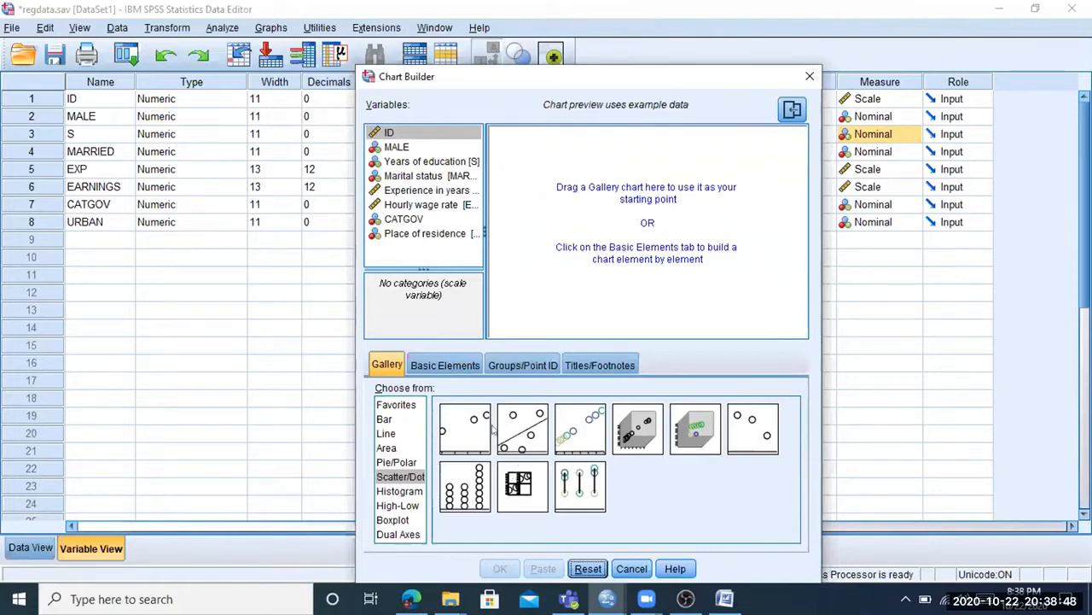
left_click_drag(461, 425, 579, 264)
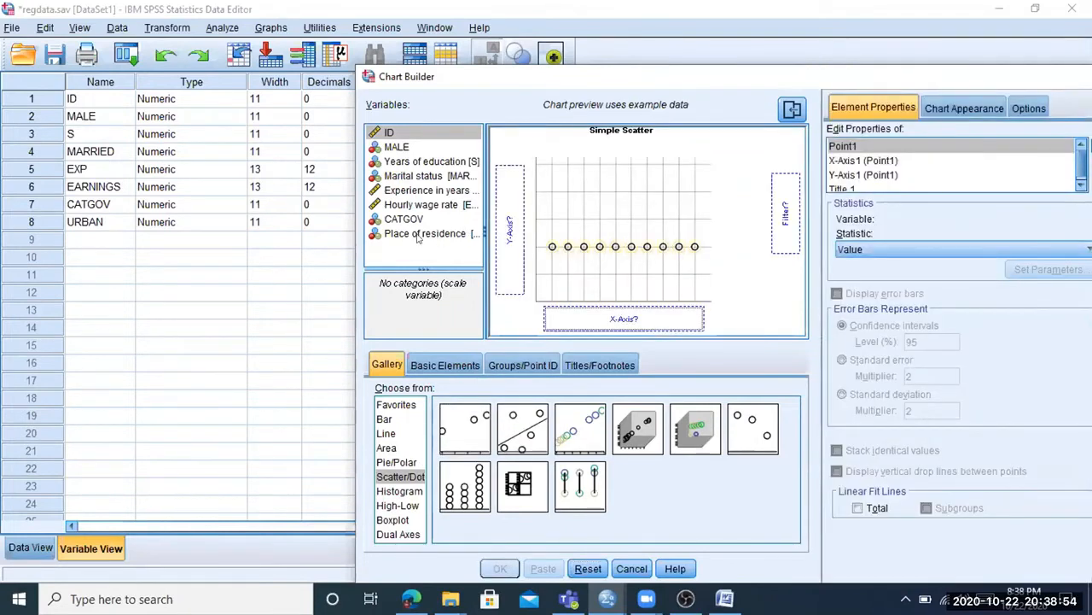
left_click_drag(480, 216, 504, 230)
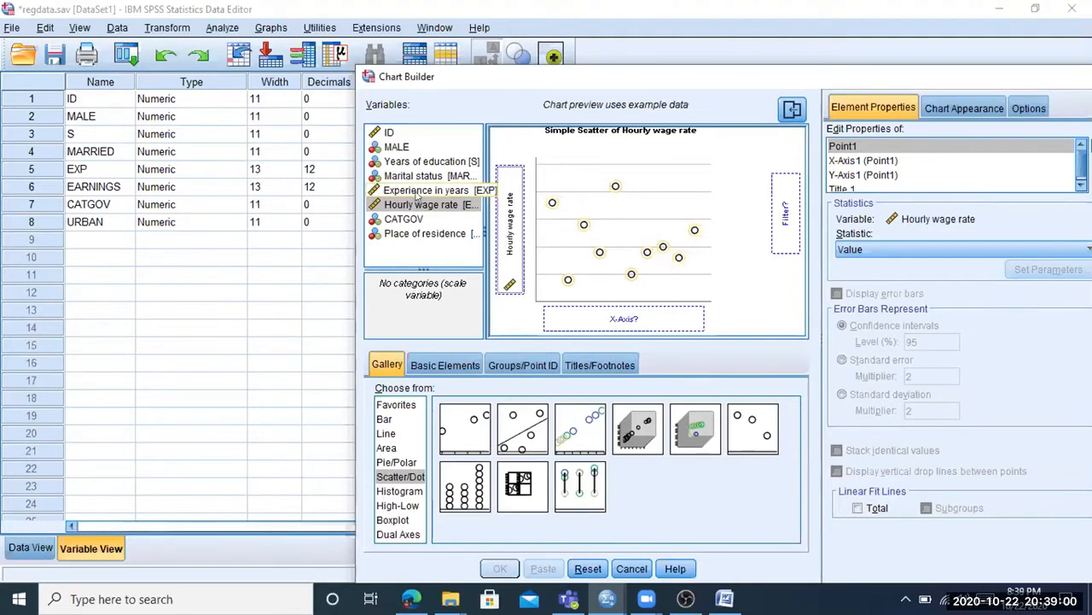
left_click_drag(431, 162, 600, 309)
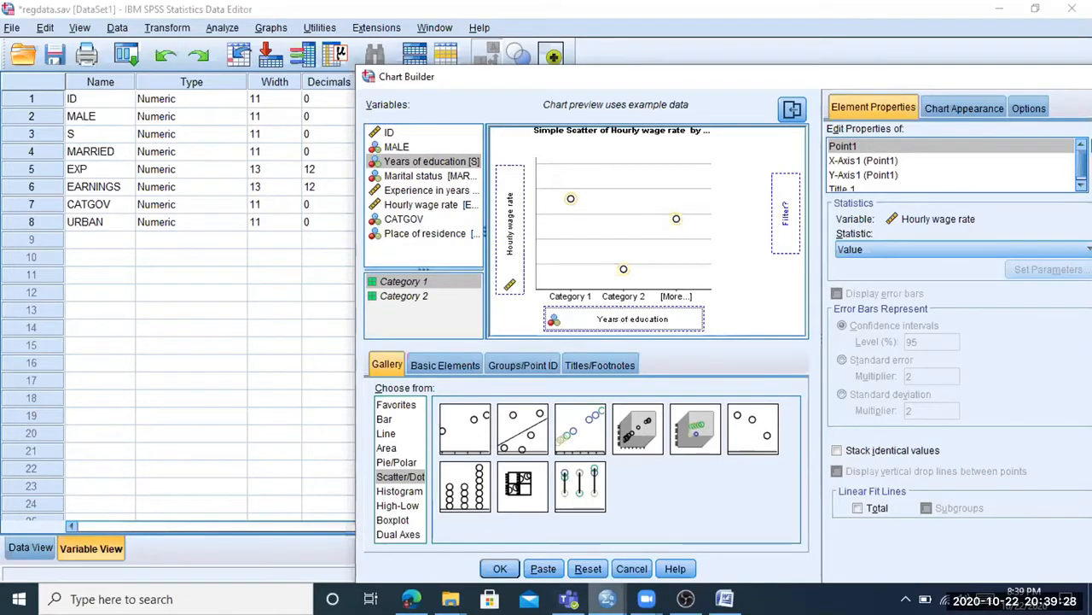
Try to bring up the SPSS output window, and close the Chart Builder without creating the scatter plot
left_click(607, 599)
left_click(657, 531)
left_click(607, 599)
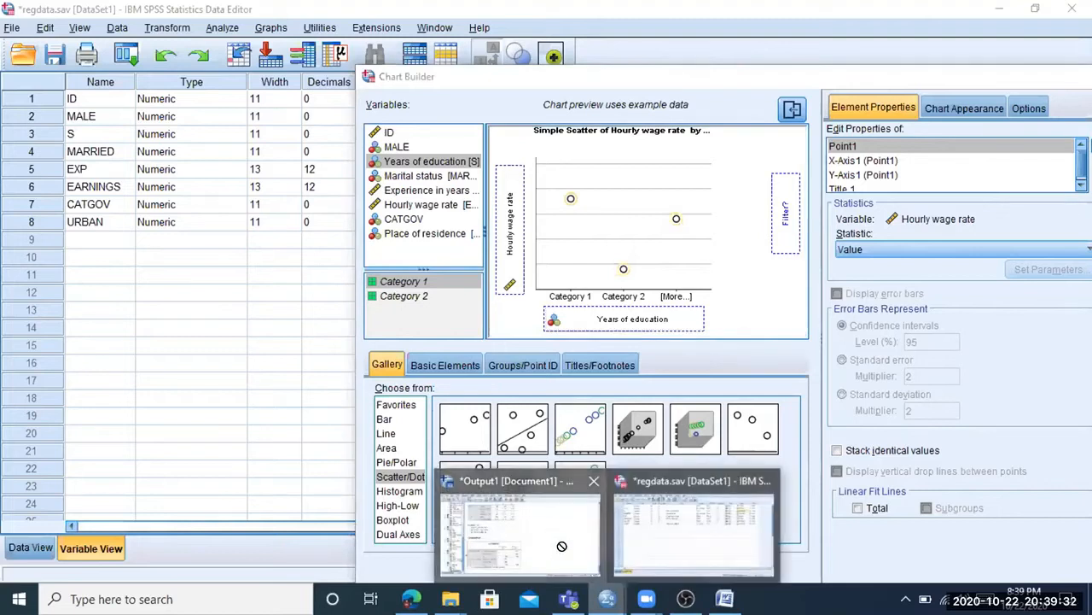
left_click(520, 524)
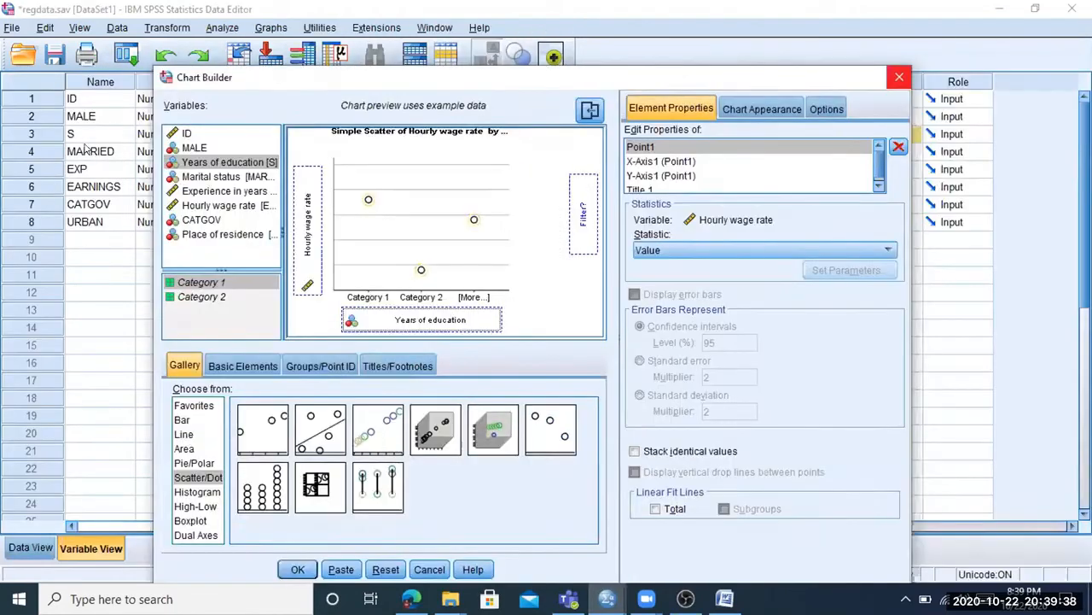
left_click(897, 77)
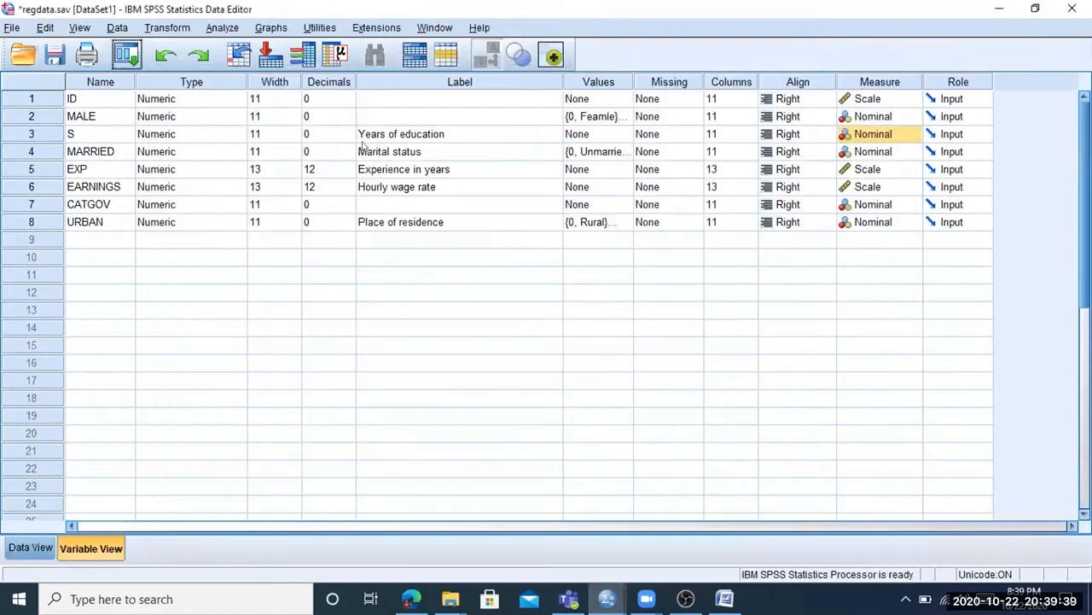
Set the measurement level of the Years of education variable to Scale
left_click(877, 137)
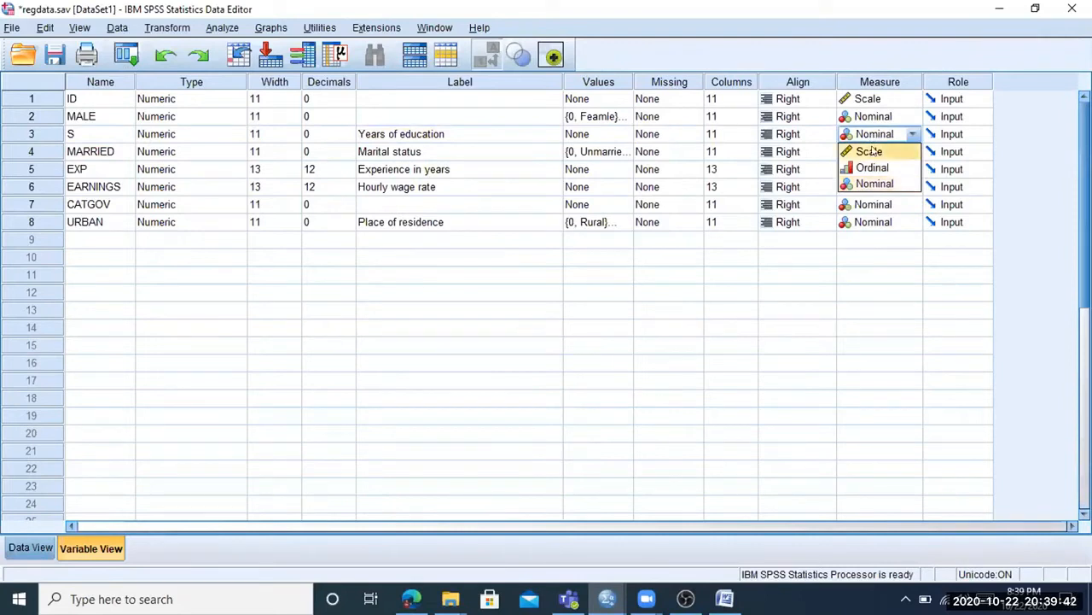
left_click(874, 150)
left_click(805, 288)
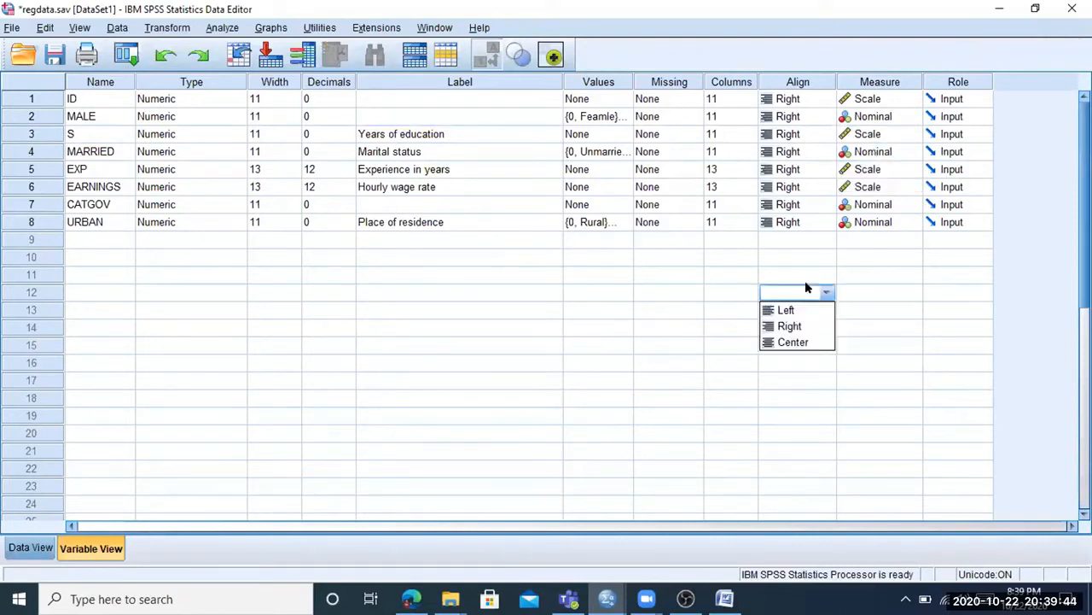
Set up a simple scatter in the Chart Builder with Hourly wage rate on the Y-axis and Years of education on the X-axis
left_click(270, 28)
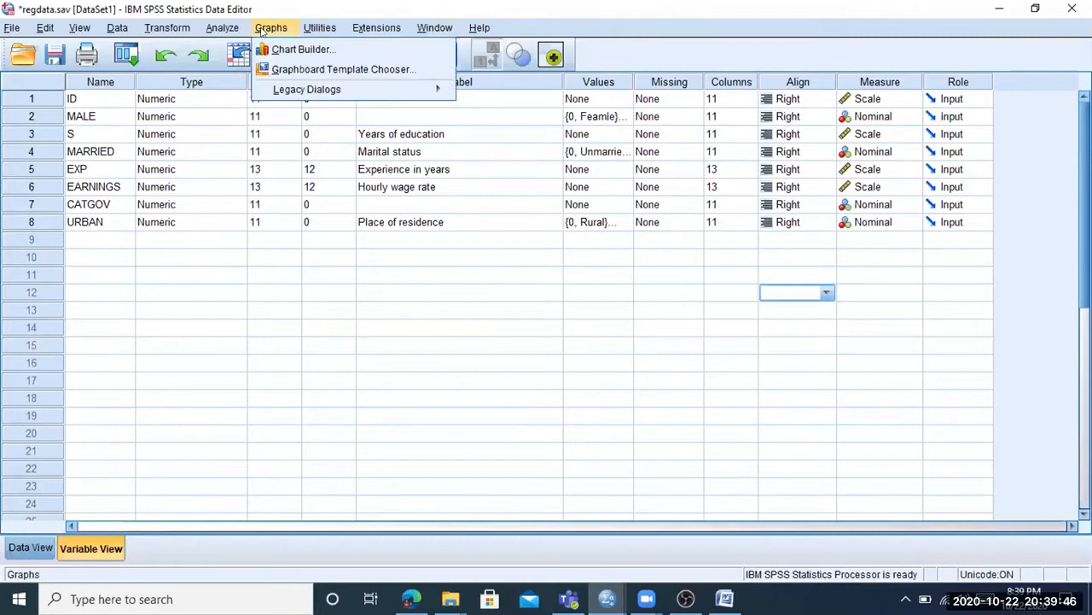
left_click(295, 46)
left_click(476, 375)
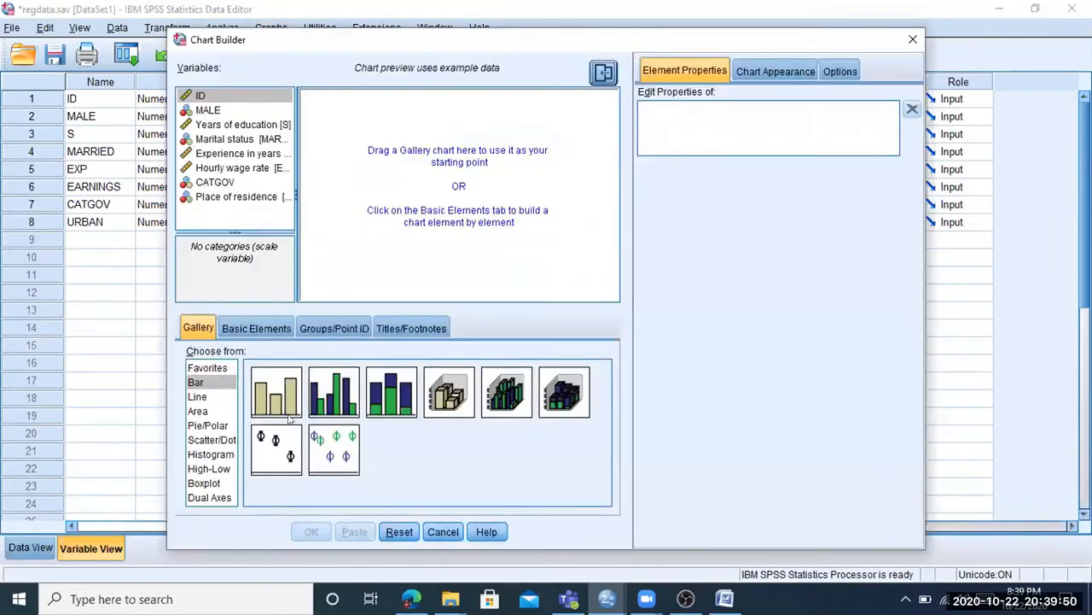
left_click(208, 441)
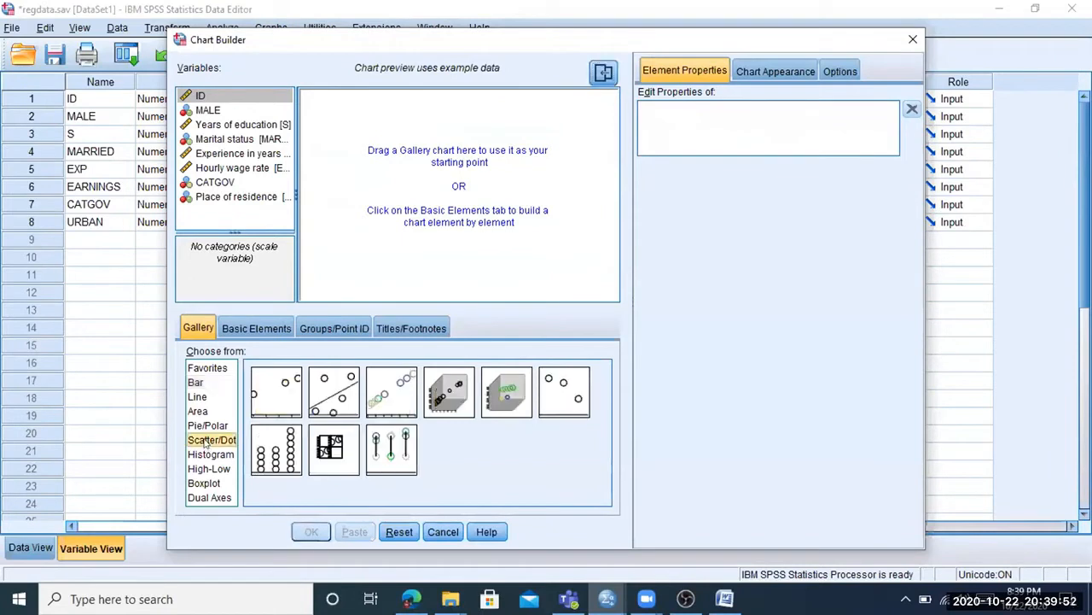
left_click_drag(273, 388, 397, 198)
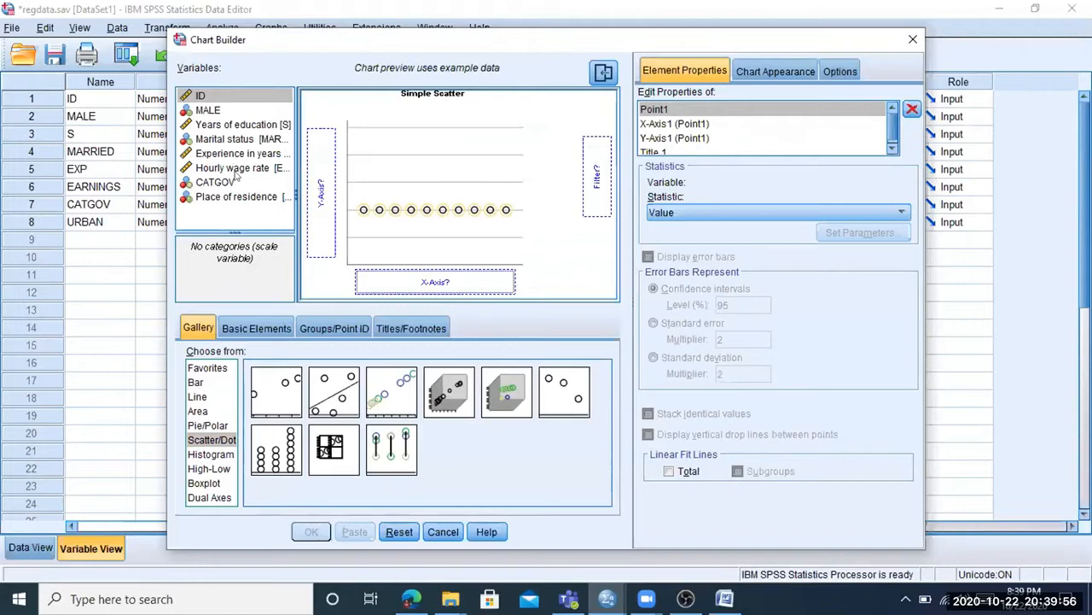
left_click_drag(231, 171, 320, 190)
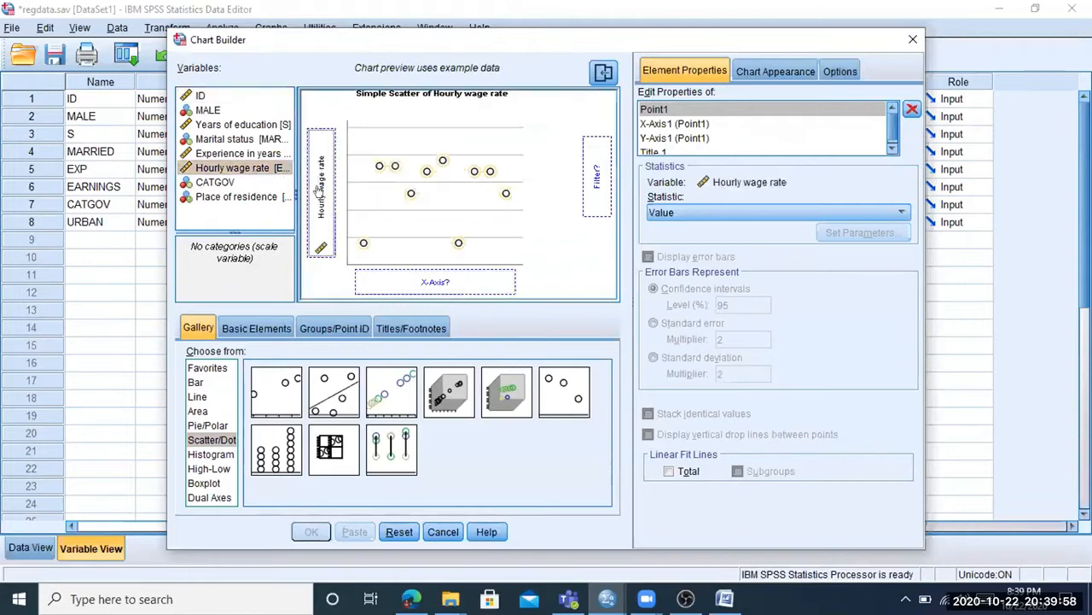
left_click_drag(244, 128, 416, 292)
left_click(416, 292)
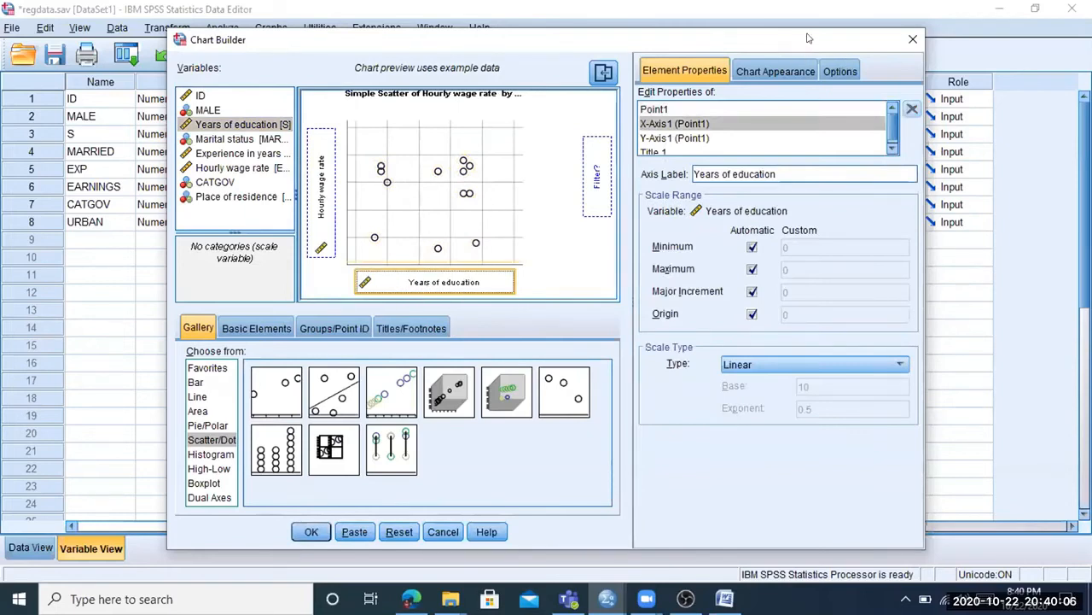
left_click_drag(810, 39, 919, 44)
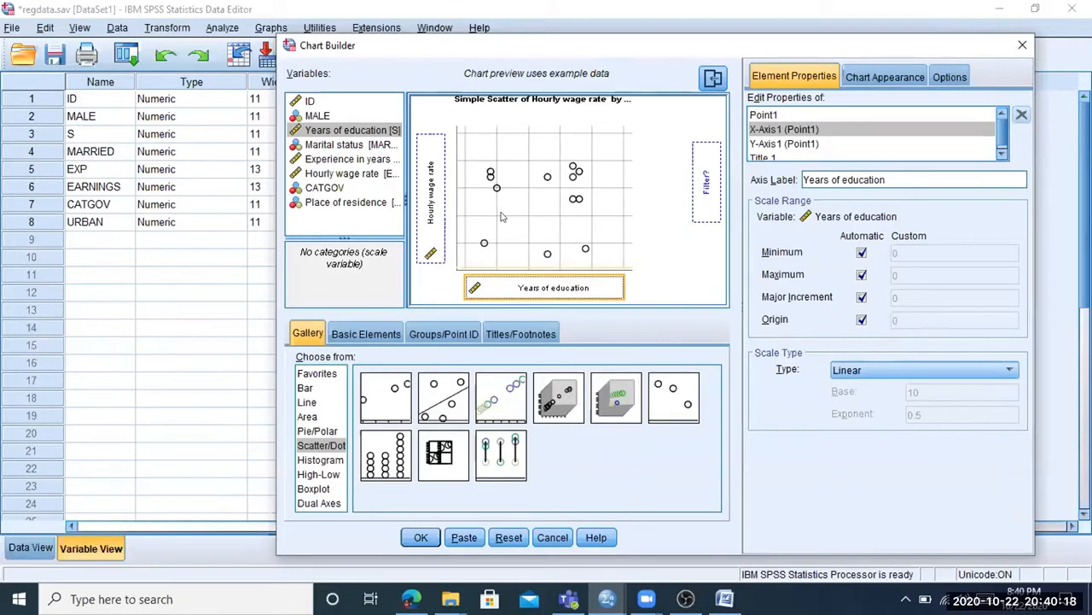
Move the Chart Builder aside to check the measurement level of Years of education, and bring the chart preview back into view
left_click_drag(924, 46, 751, 390)
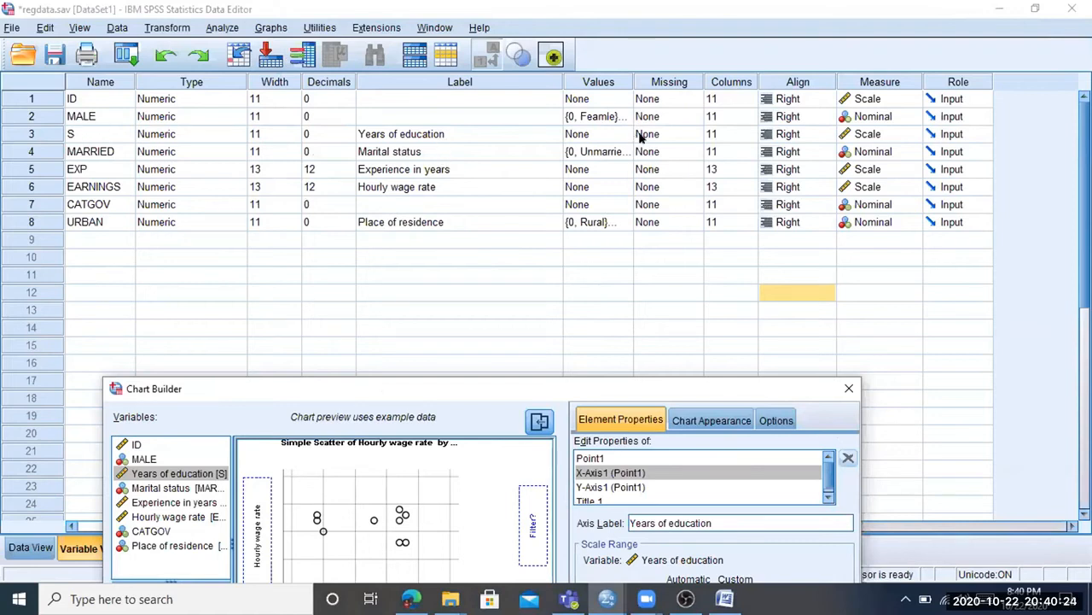
left_click(871, 136)
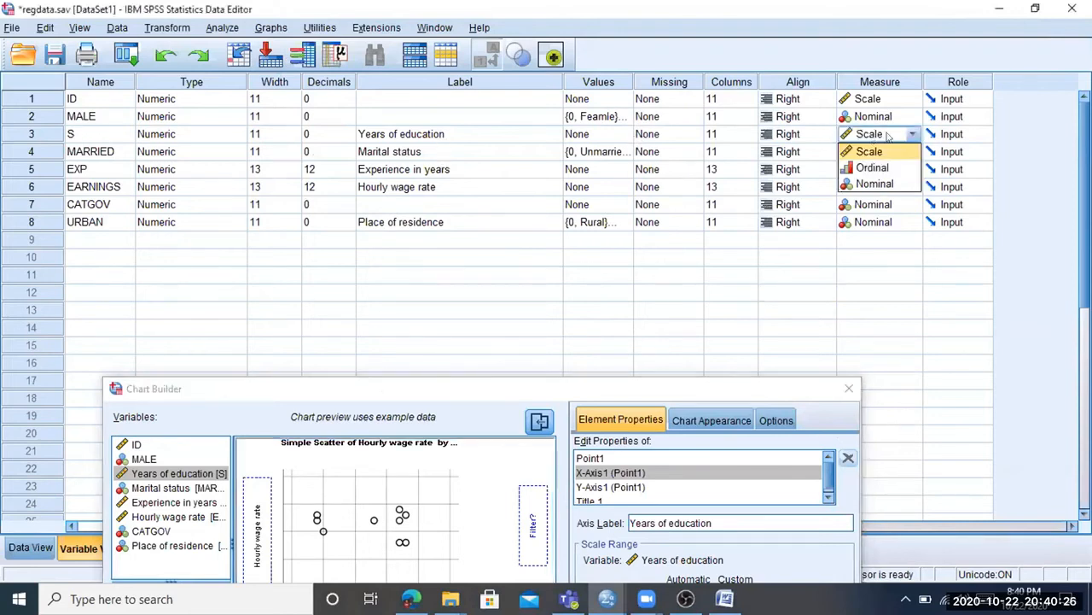
left_click(873, 137)
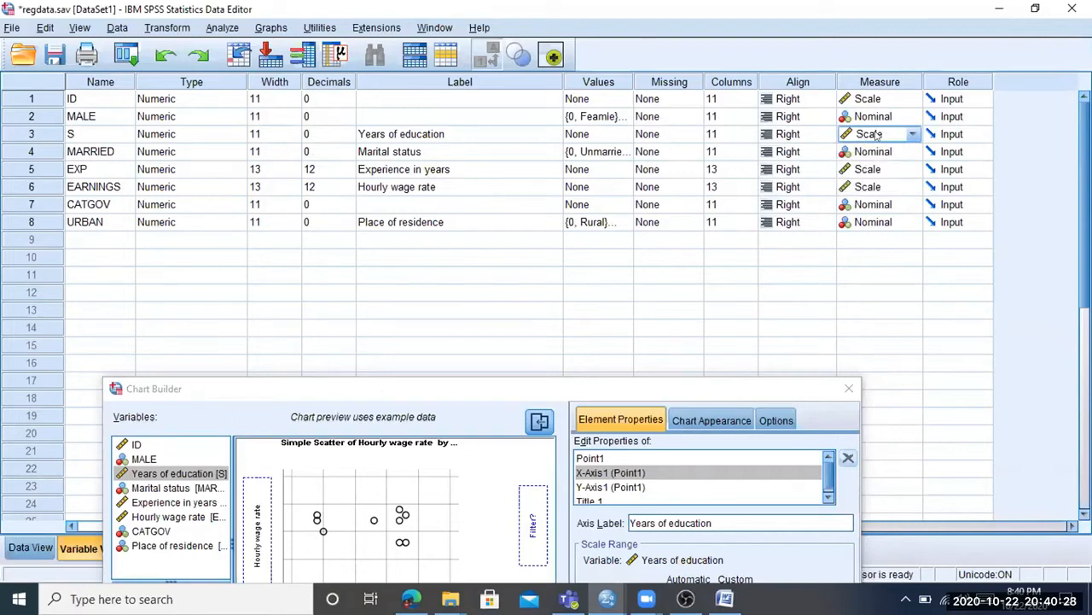
left_click_drag(109, 149, 709, 140)
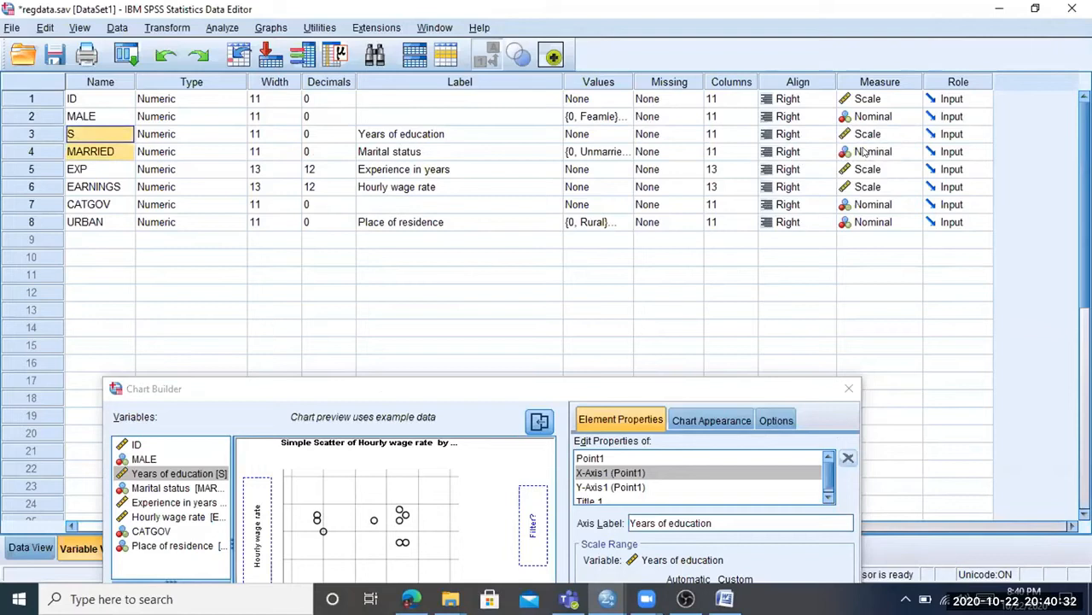
left_click(457, 384)
left_click_drag(456, 383, 608, 84)
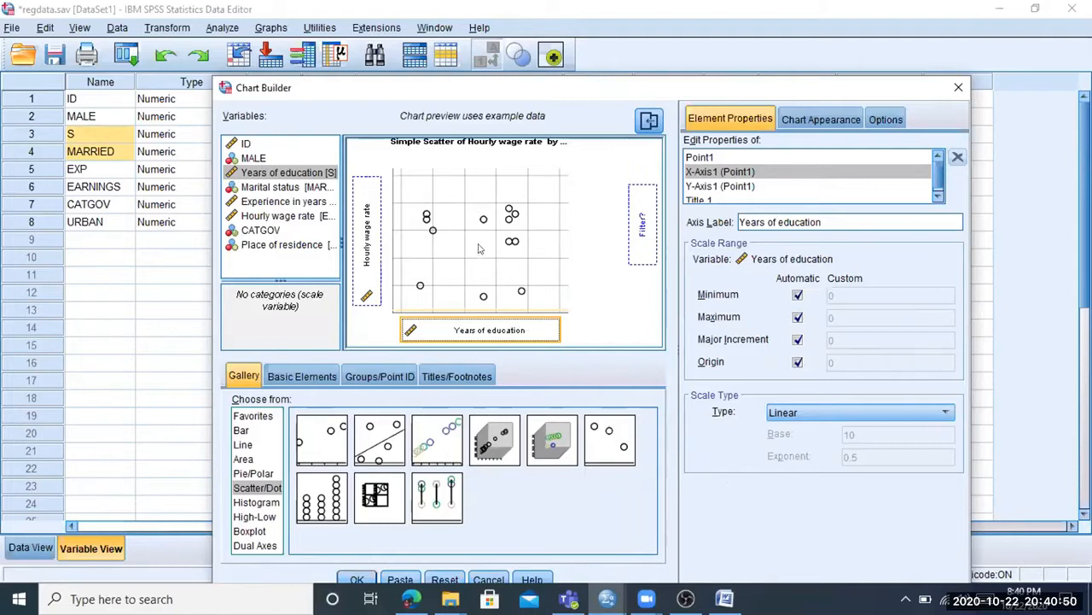
Try a simple scatter with fit line using Experience in years on the X-axis, and close the Chart Builder without creating the chart
double_click(375, 444)
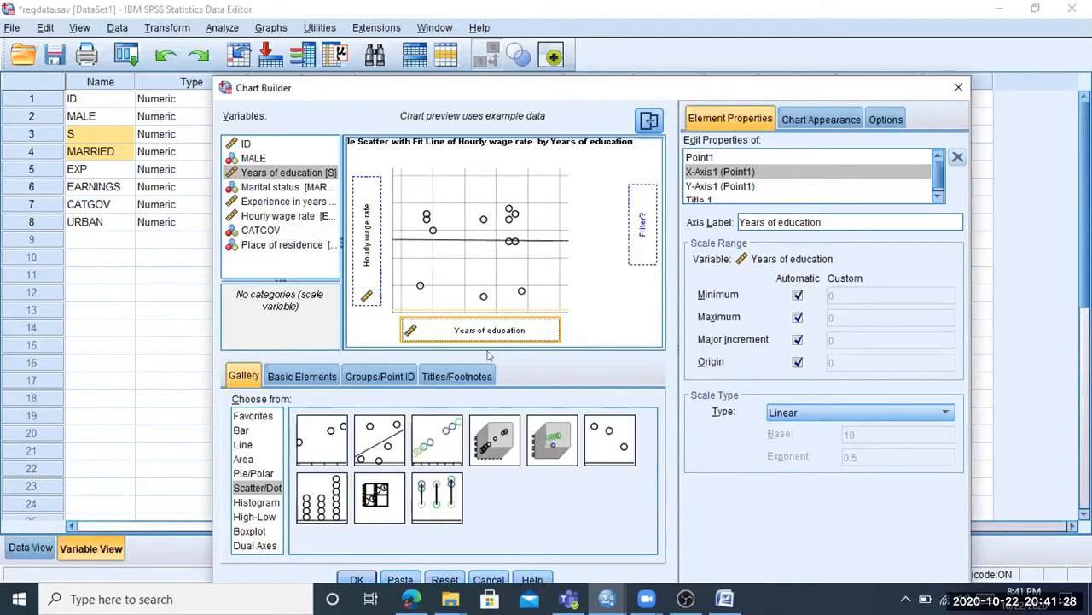
left_click_drag(470, 331, 376, 314)
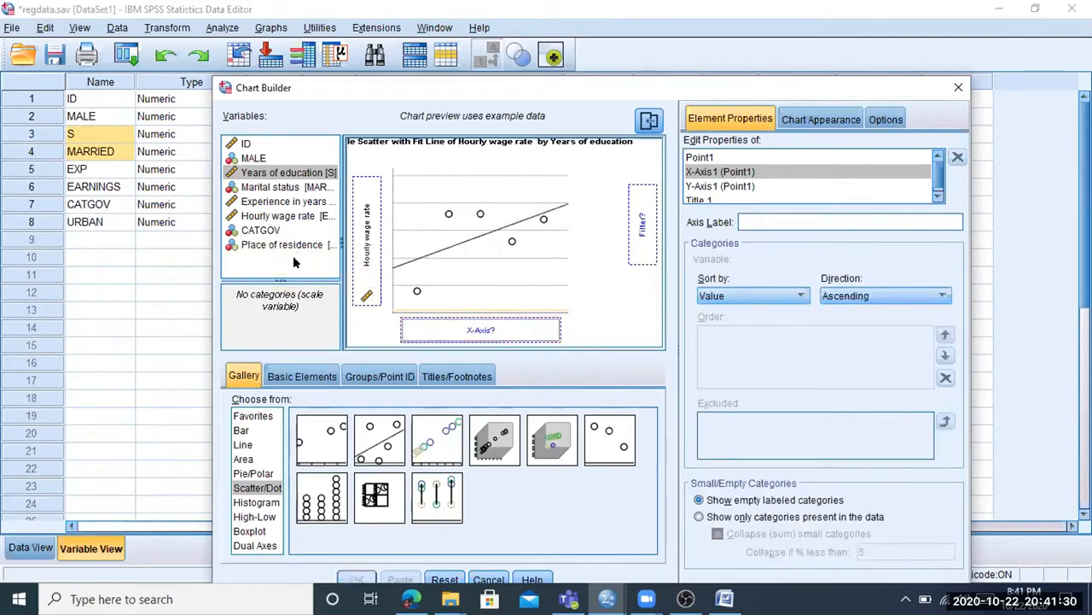
left_click_drag(294, 202, 456, 329)
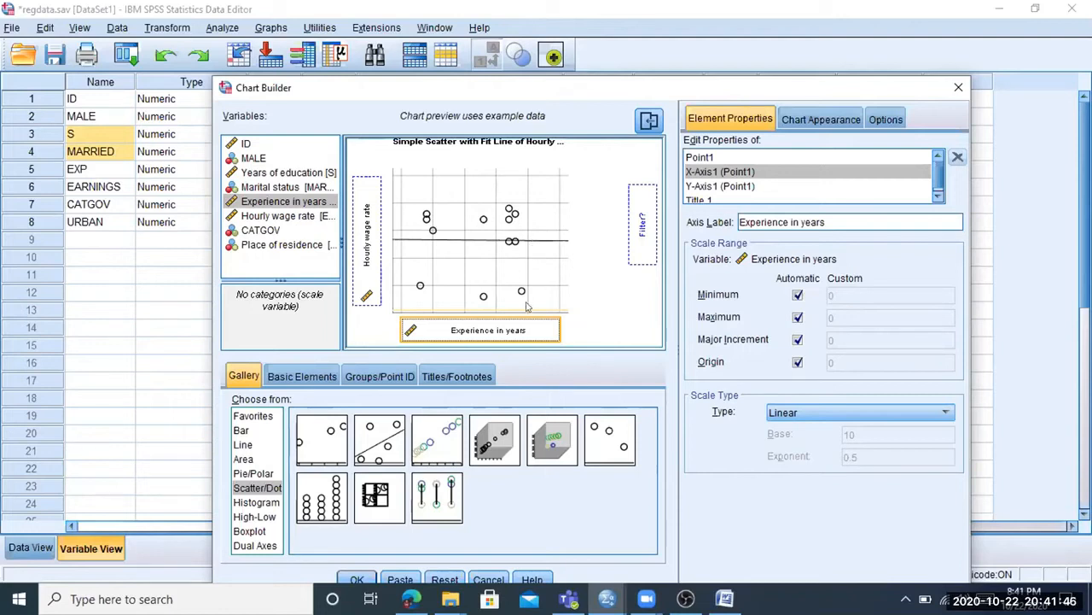
left_click(958, 87)
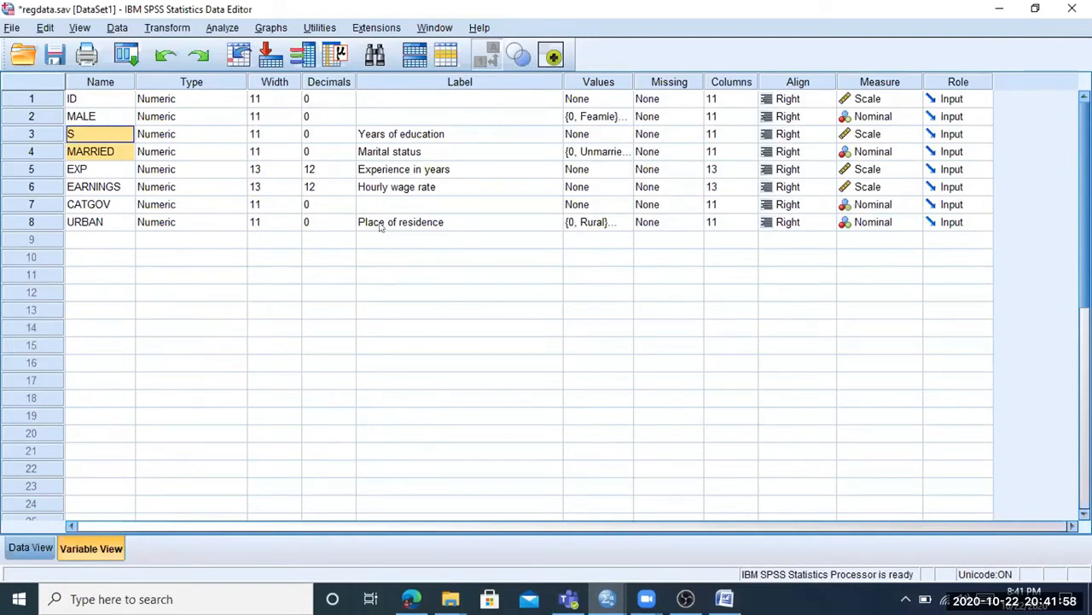
left_click(336, 327)
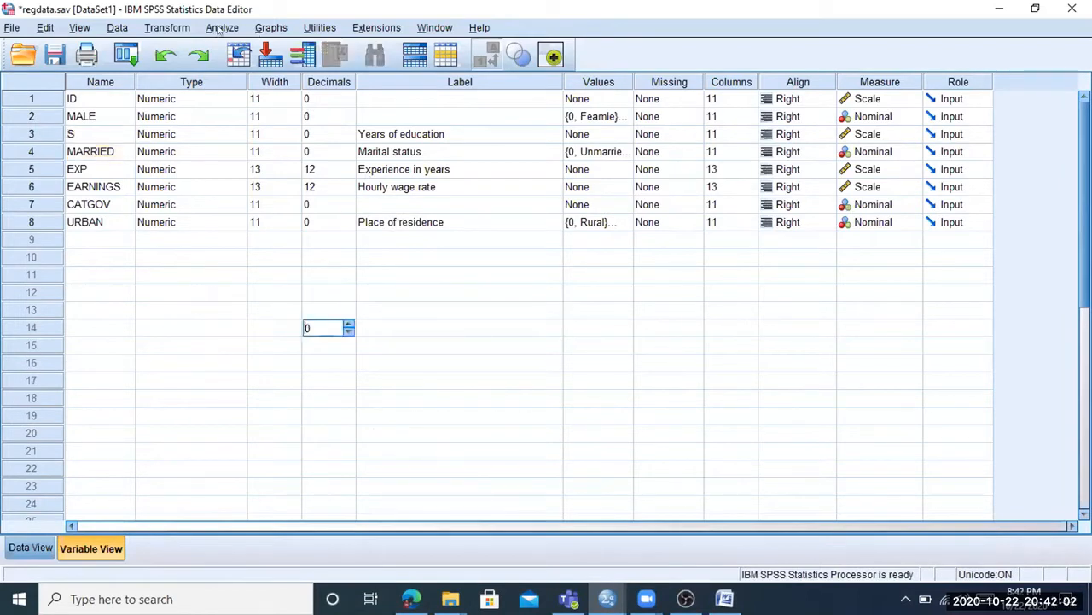
Switch to the Word document and review the Wage and educ terms of the equation Wage=a+b*educ
left_click(725, 600)
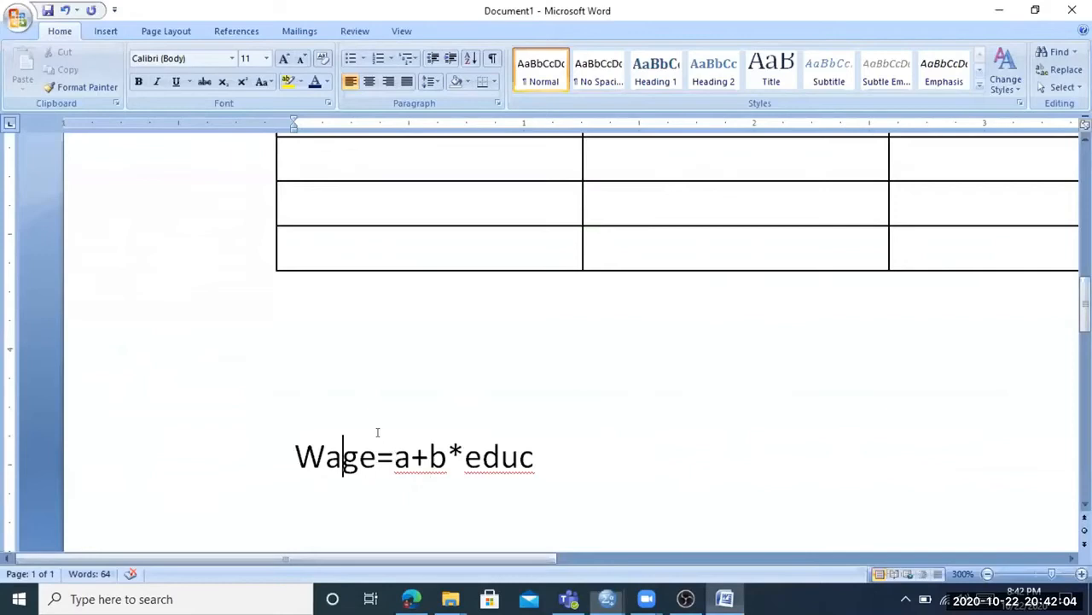
scroll(377, 432, "down", 1)
left_click(377, 341)
left_click_drag(294, 341, 377, 342)
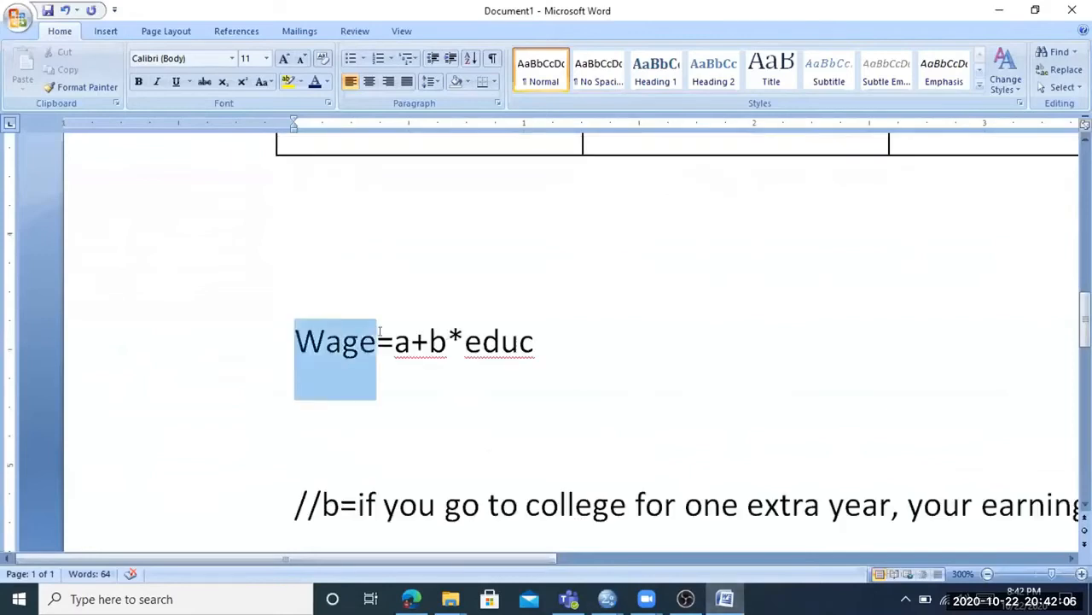
left_click(393, 389)
left_click(338, 341)
left_click(543, 343)
left_click(344, 342)
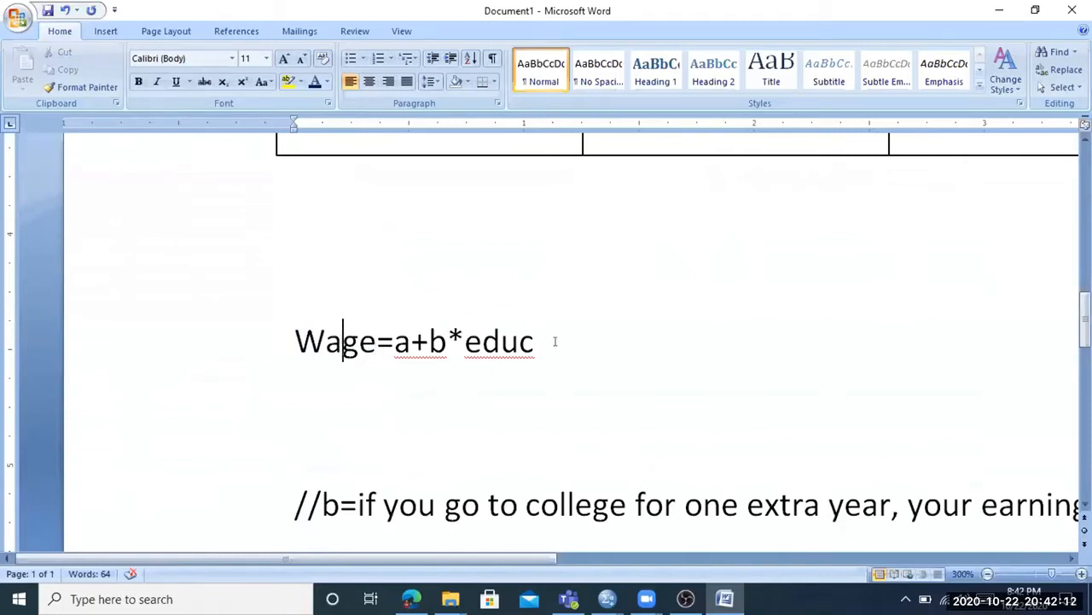
left_click_drag(295, 341, 376, 341)
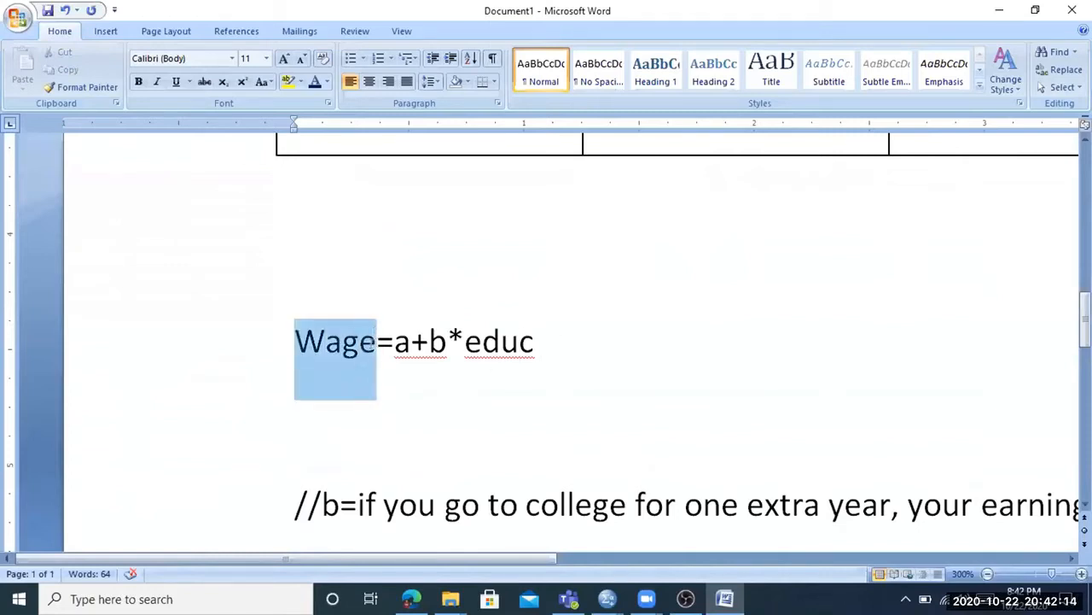
left_click_drag(466, 342, 569, 344)
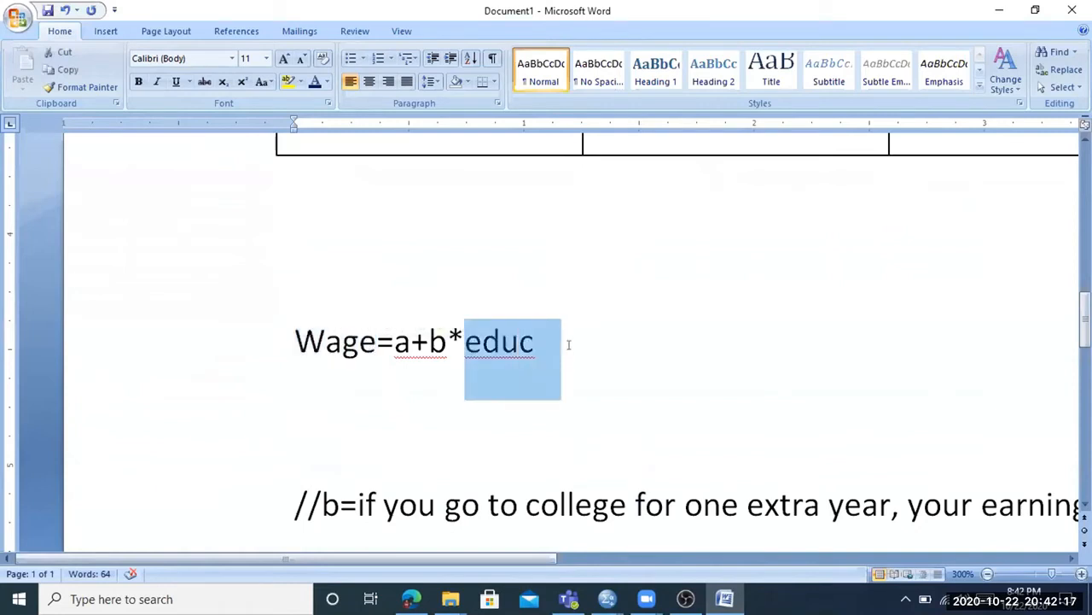
Switch to the SPSS output window and start a Linear Regression with its earlier variable selections cleared
left_click(606, 599)
left_click(559, 561)
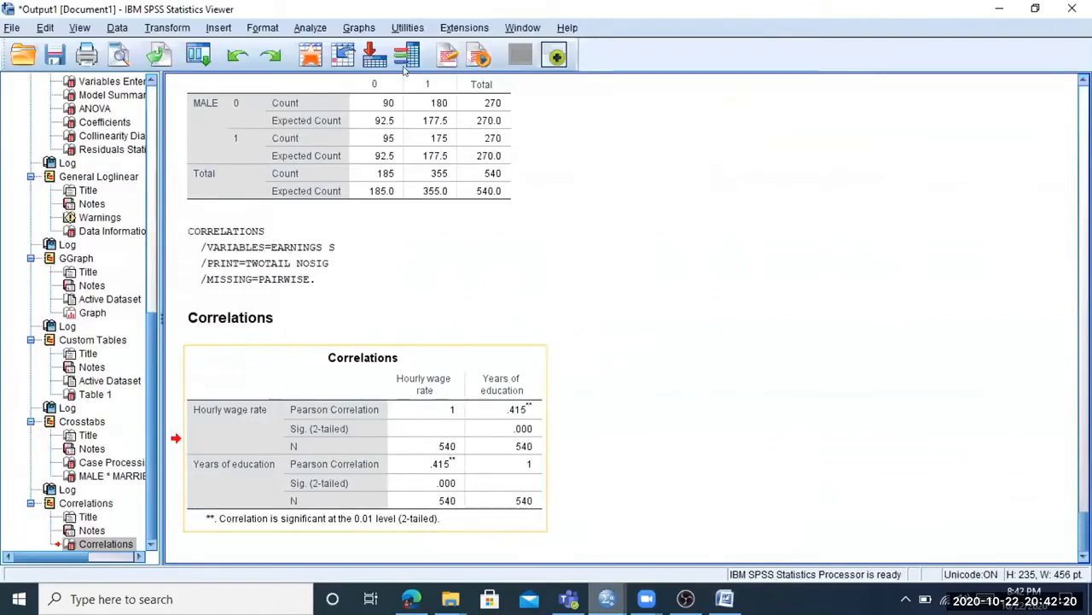
key("alt+a")
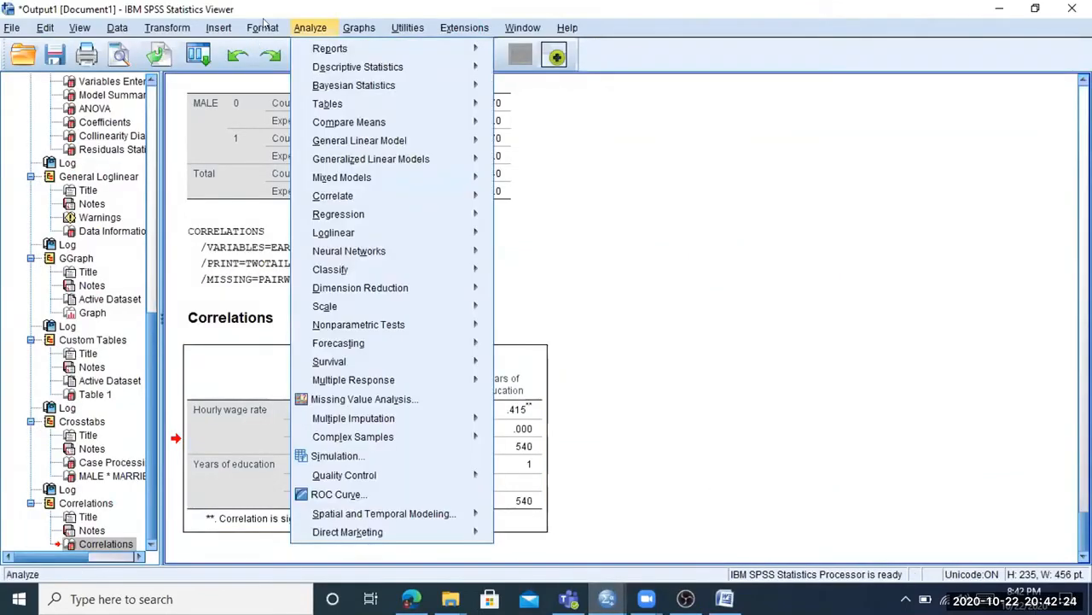
mouse_move(360, 218)
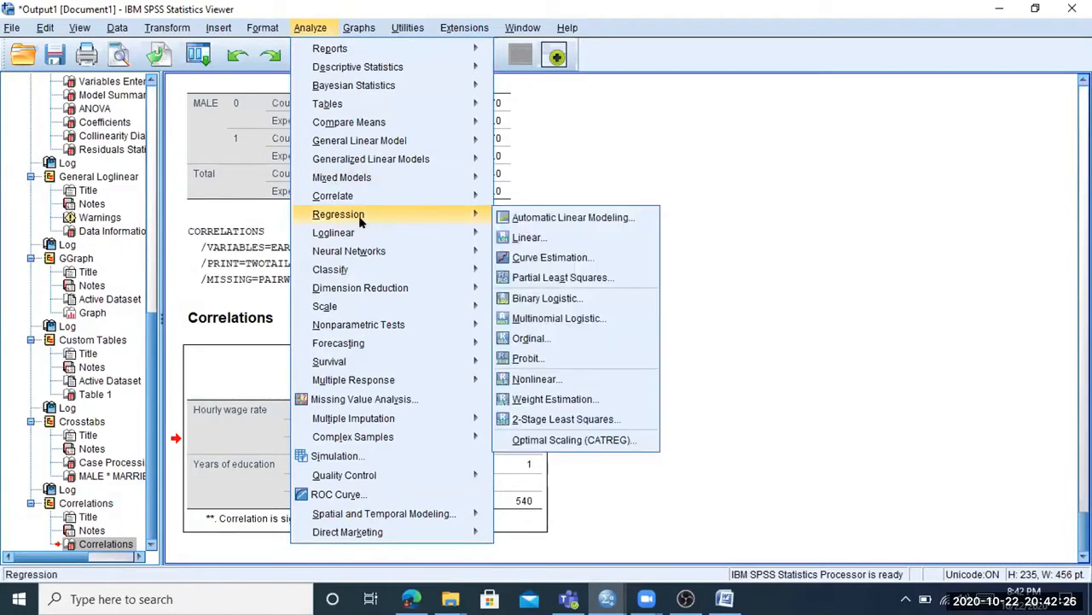
left_click(539, 239)
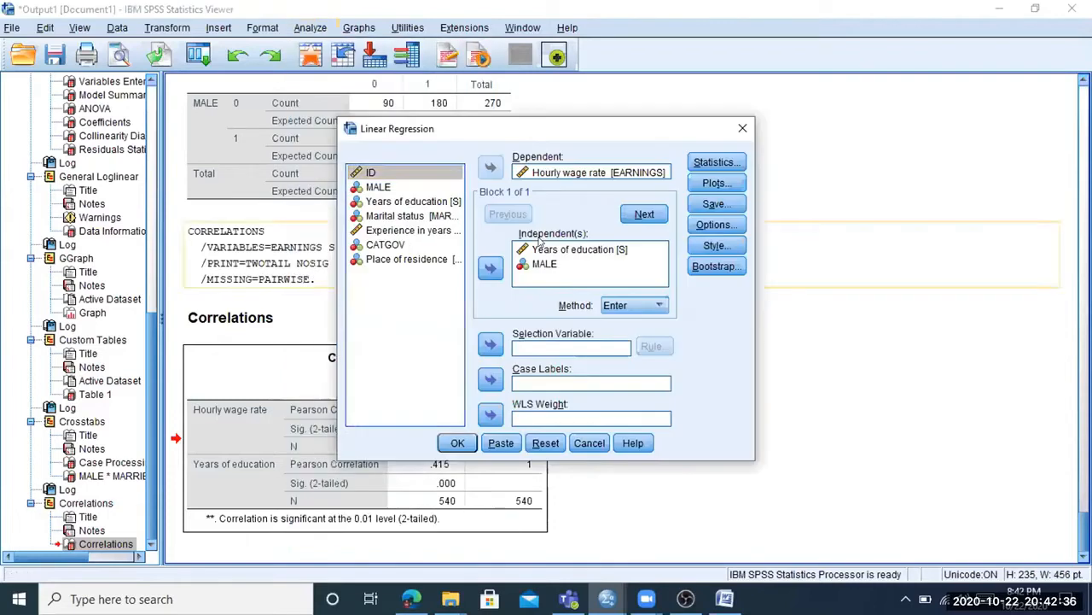
left_click(545, 443)
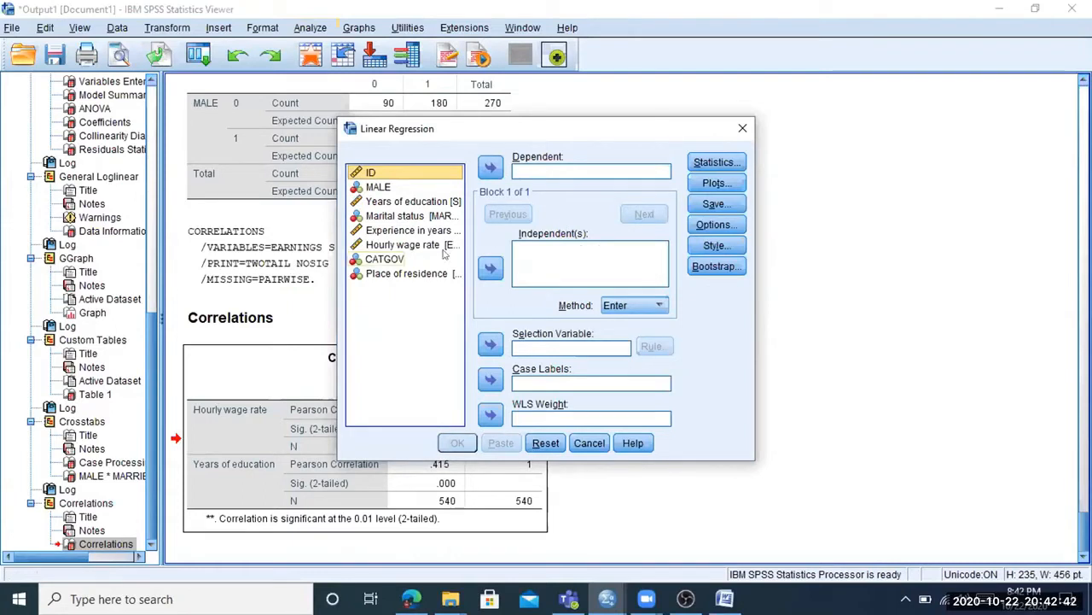
Run the linear regression with Hourly wage rate as the dependent variable and Years of education as the only independent variable, using the Enter method
left_click(401, 245)
left_click(491, 168)
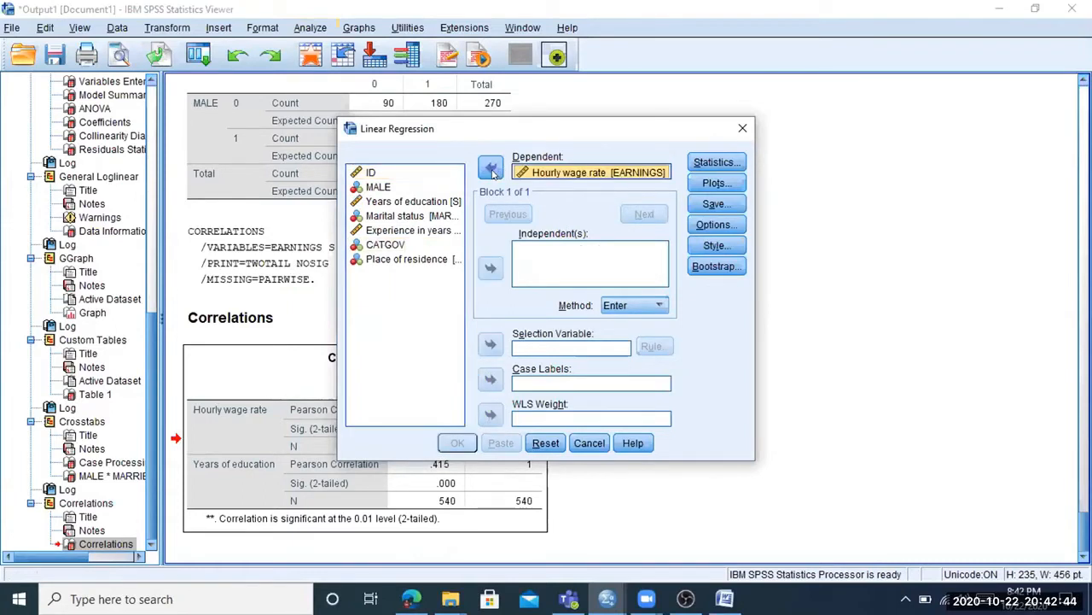
left_click(551, 271)
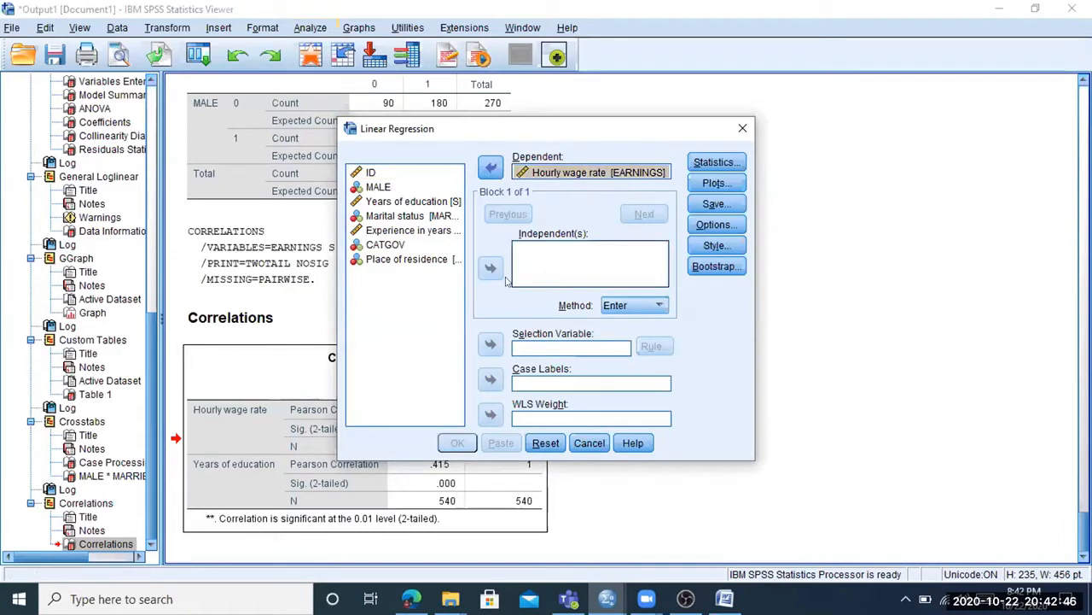
left_click(392, 201)
left_click(490, 268)
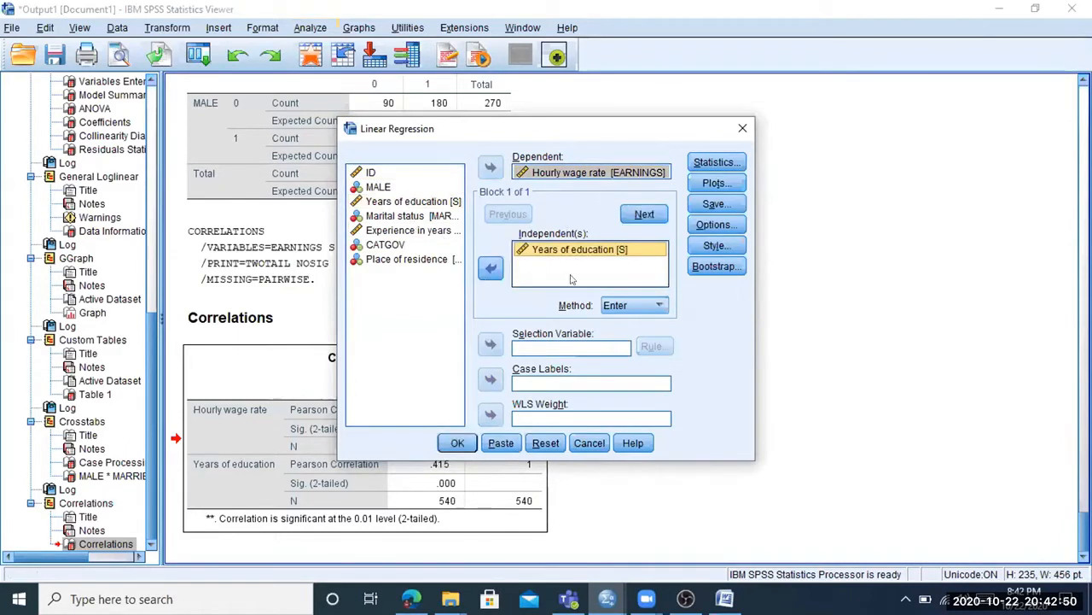
left_click_drag(589, 126, 714, 118)
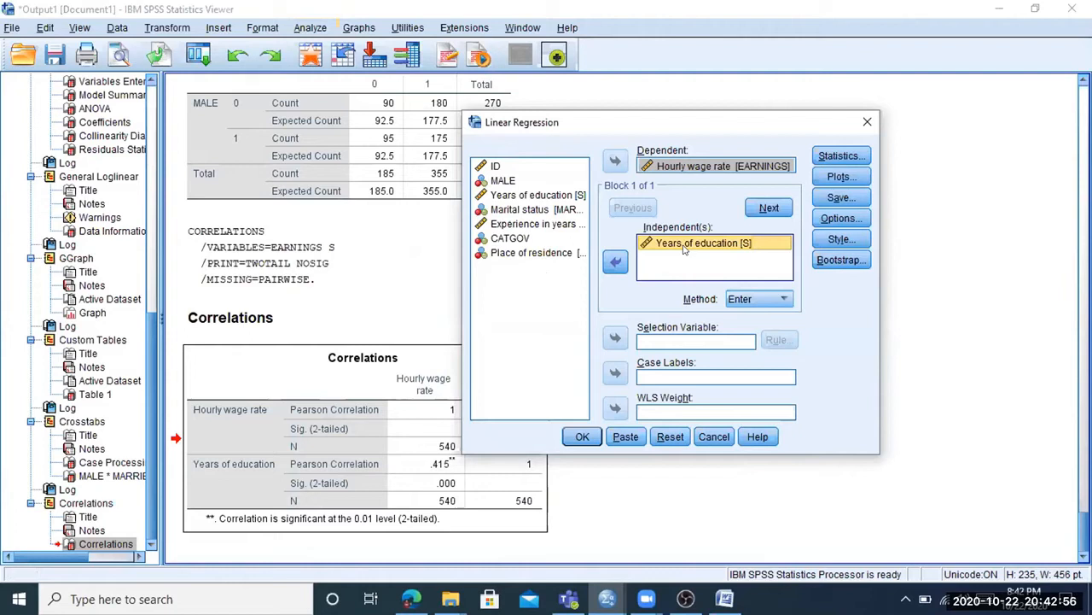
left_click(723, 165)
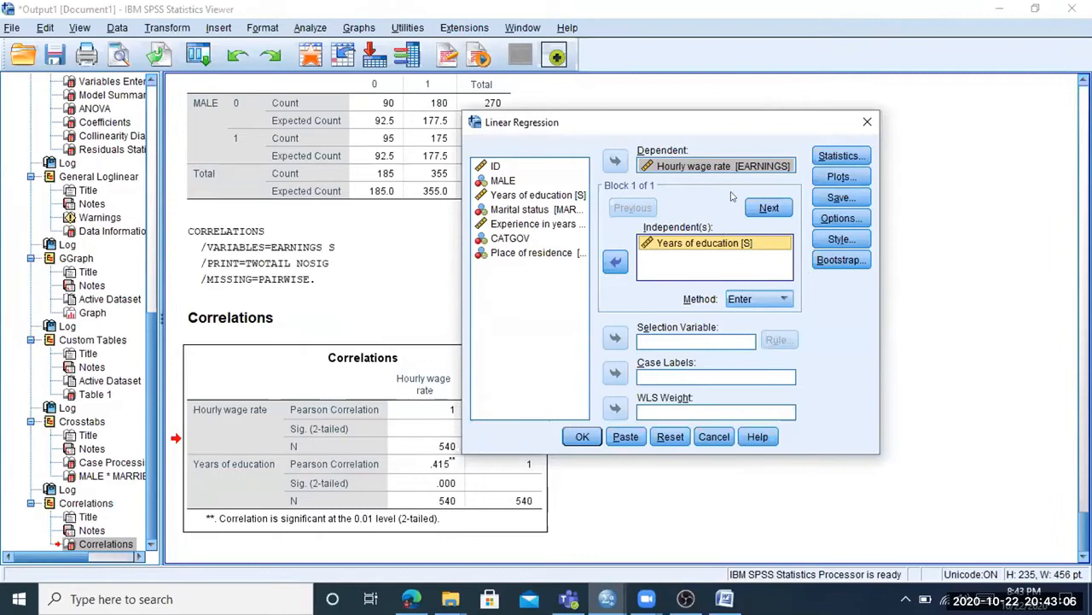
left_click(583, 436)
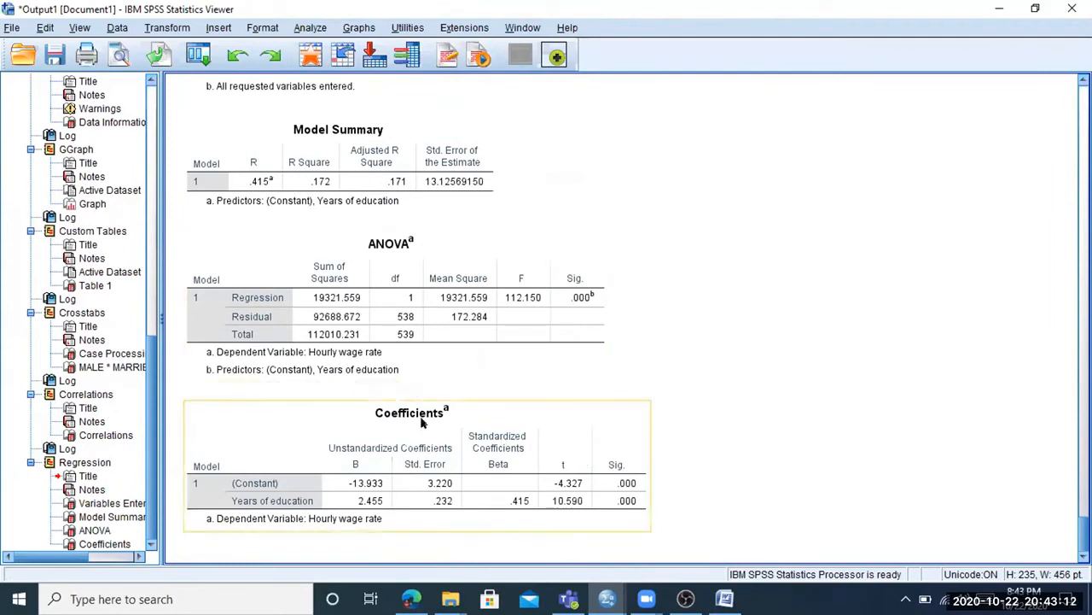
Review the Variables Entered/Removed, Model Summary, ANOVA and Coefficients tables of the regression output
scroll(411, 384, "up", 3)
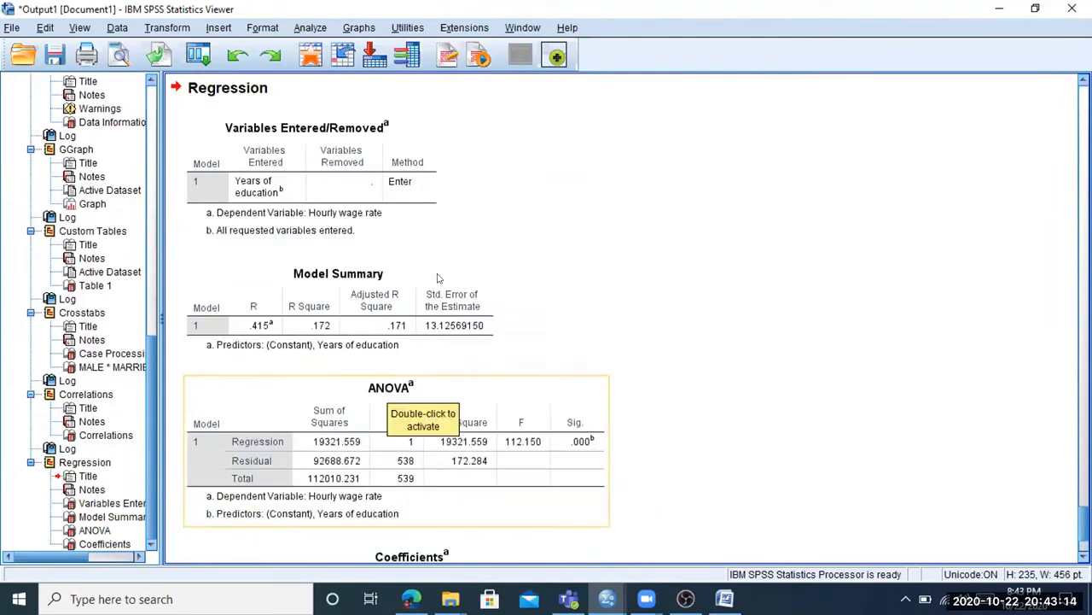
scroll(437, 278, "up", 6)
scroll(990, 350, "down", 6)
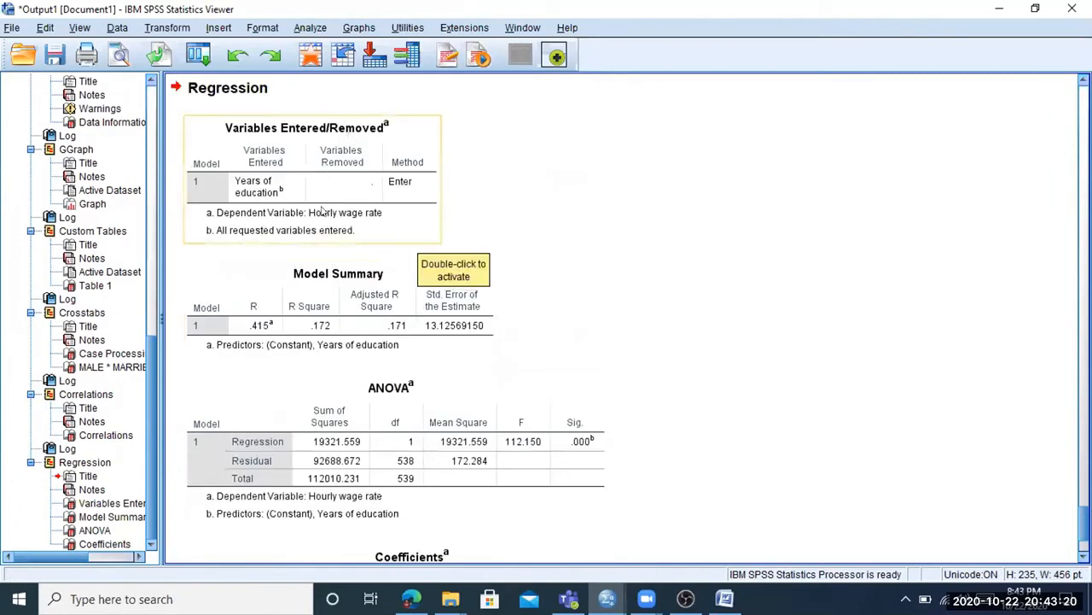
scroll(312, 210, "down", 1)
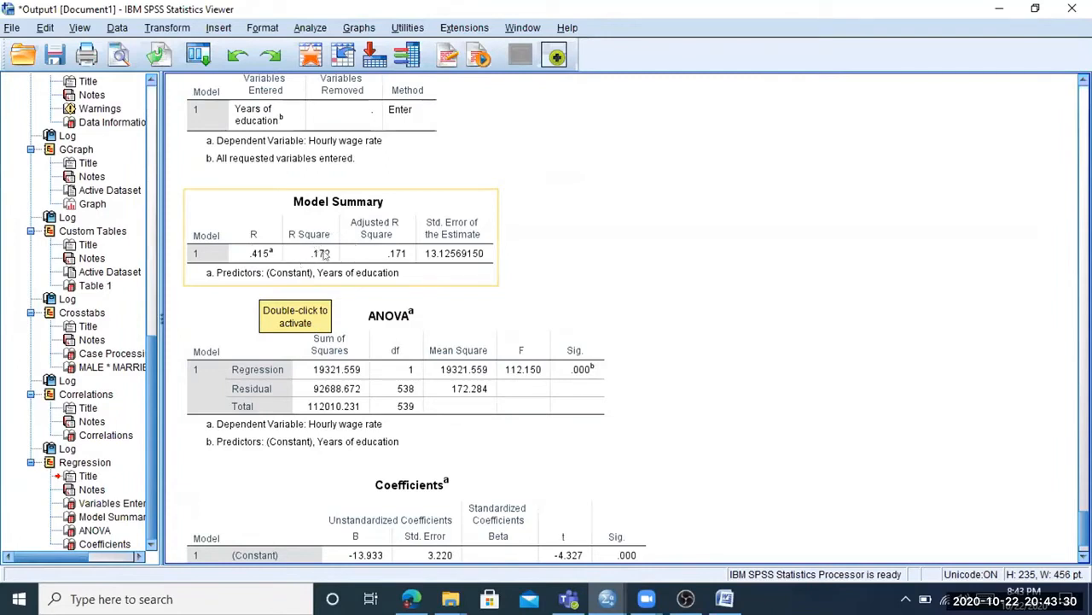
scroll(325, 256, "down", 1)
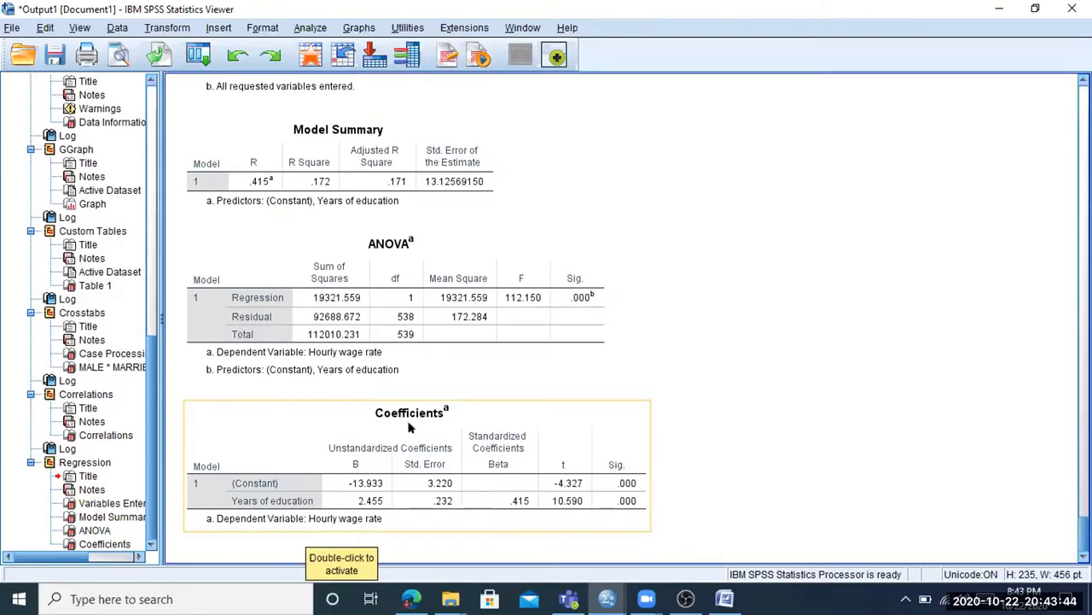
Switch to the Word document and review the a and b*educ terms of the equation Wage=a+b*educ
left_click(724, 598)
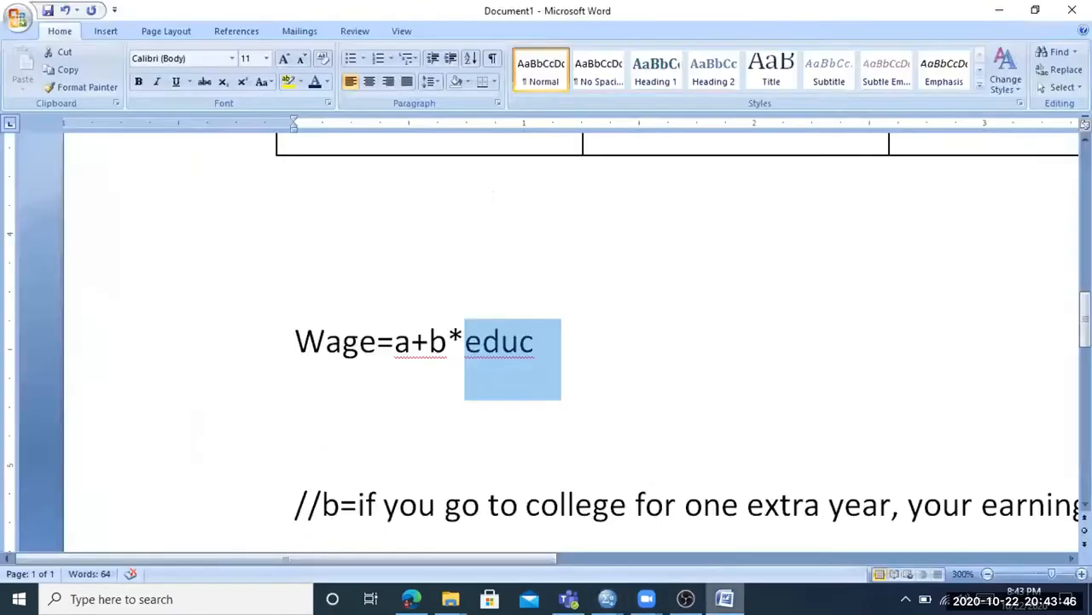
left_click_drag(395, 328, 409, 422)
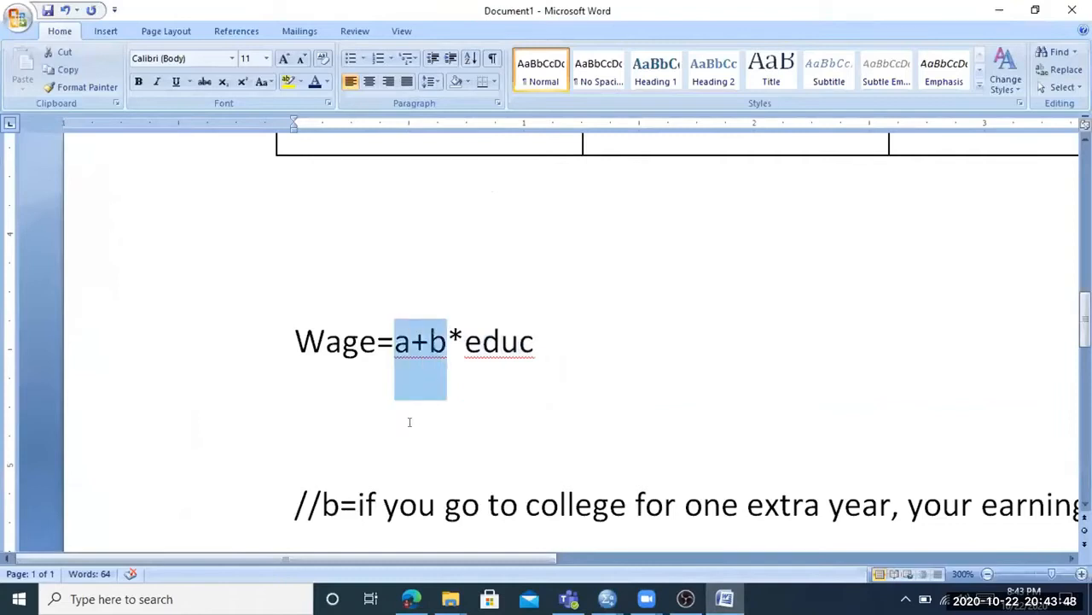
left_click_drag(501, 340, 427, 357)
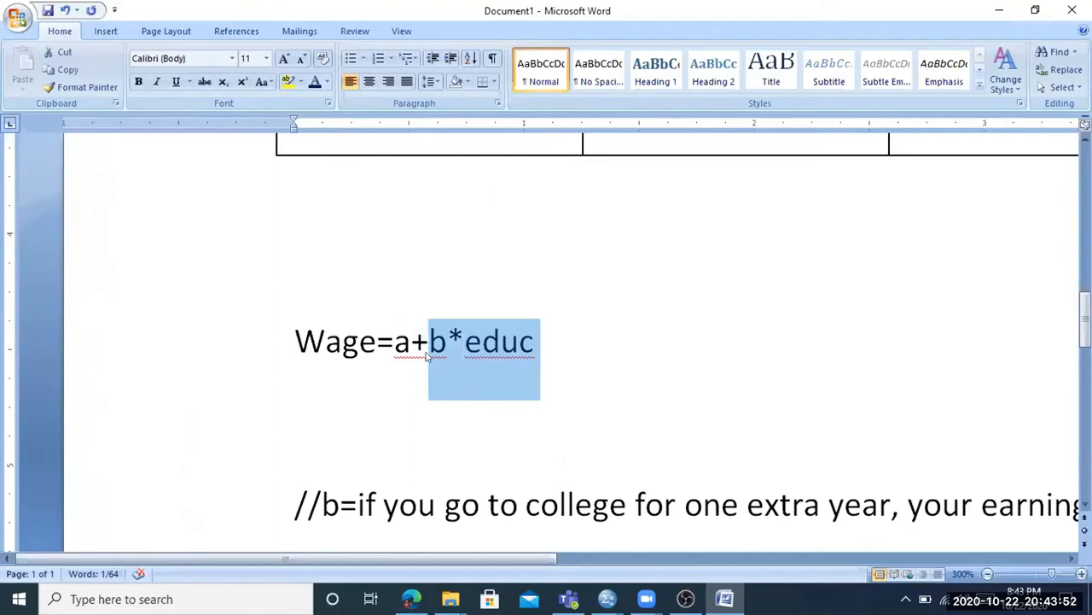
left_click(427, 356)
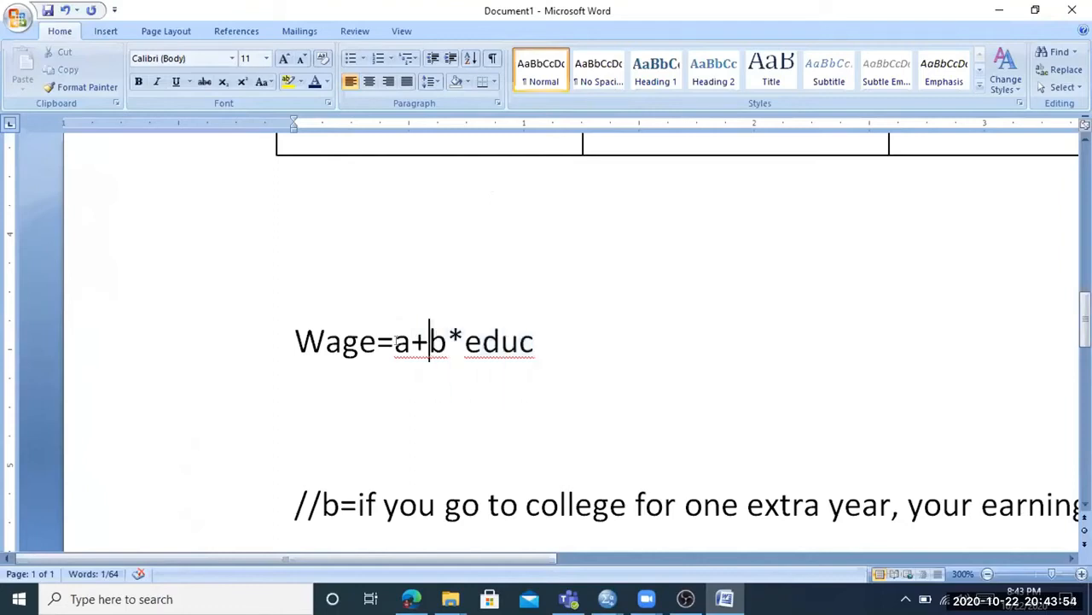
left_click_drag(395, 342, 413, 341)
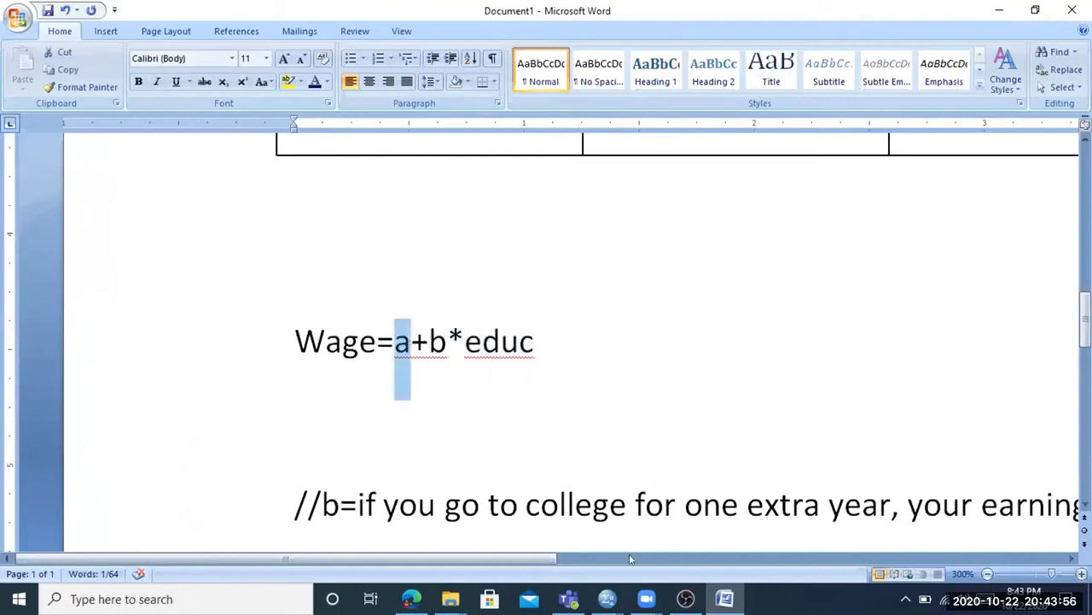
Switch to the SPSS output window and select the Coefficients table to read the unstandardized B value of the constant
left_click(607, 598)
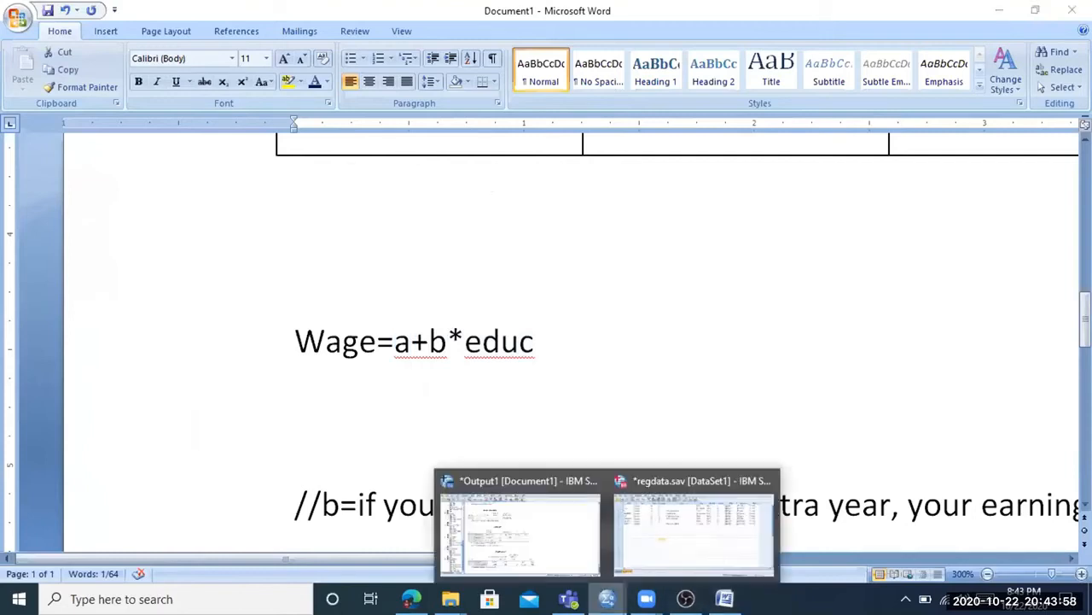
left_click(501, 546)
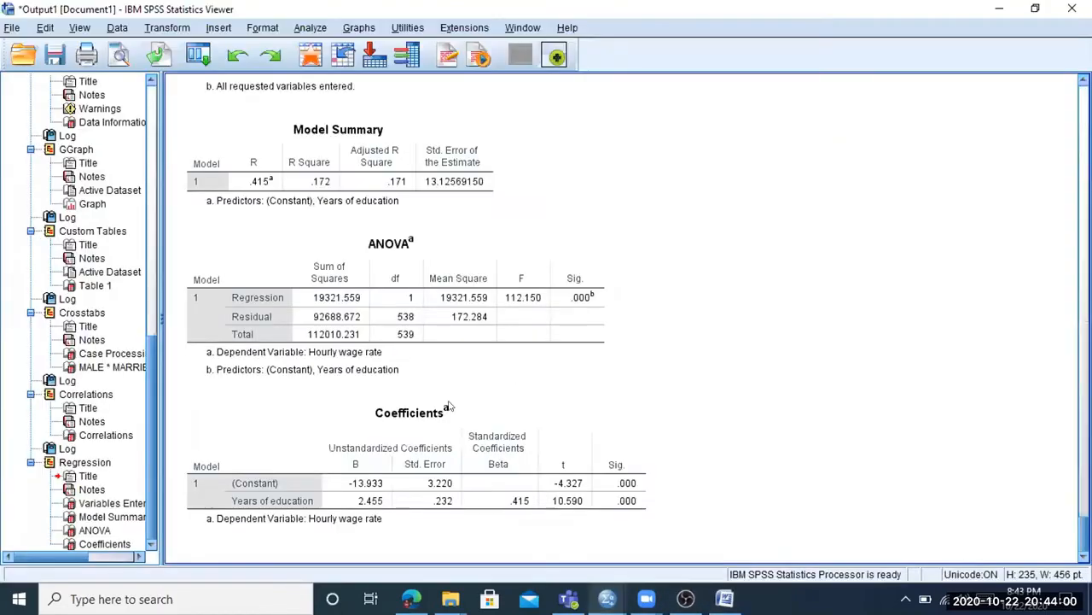
left_click(431, 455)
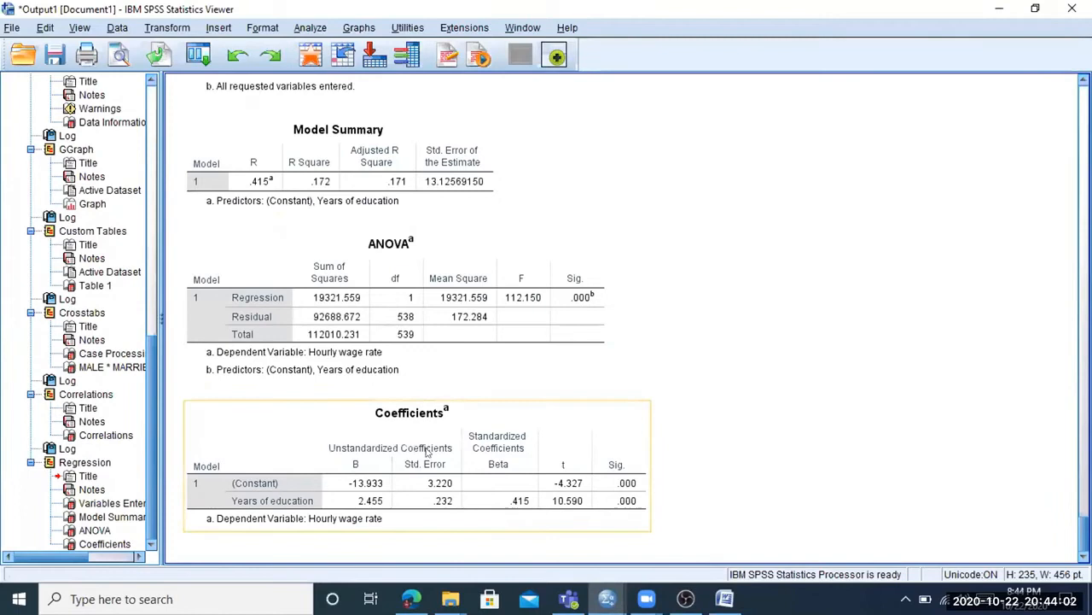
left_click(353, 455)
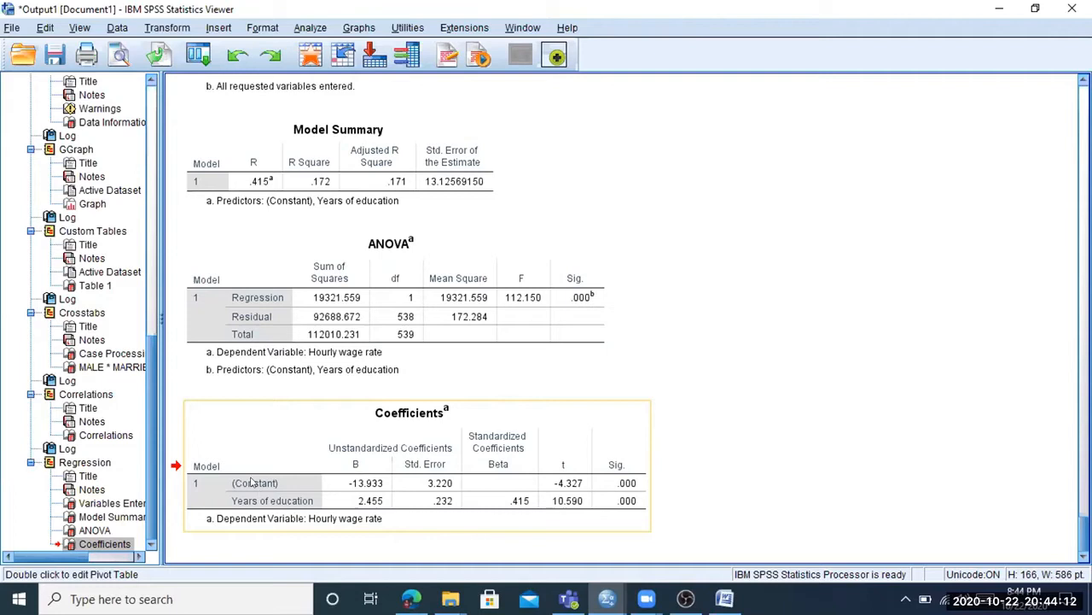
In the Word document, start a new line below Wage=a+b*educ with the text "Wage =-13.93+"
left_click(724, 598)
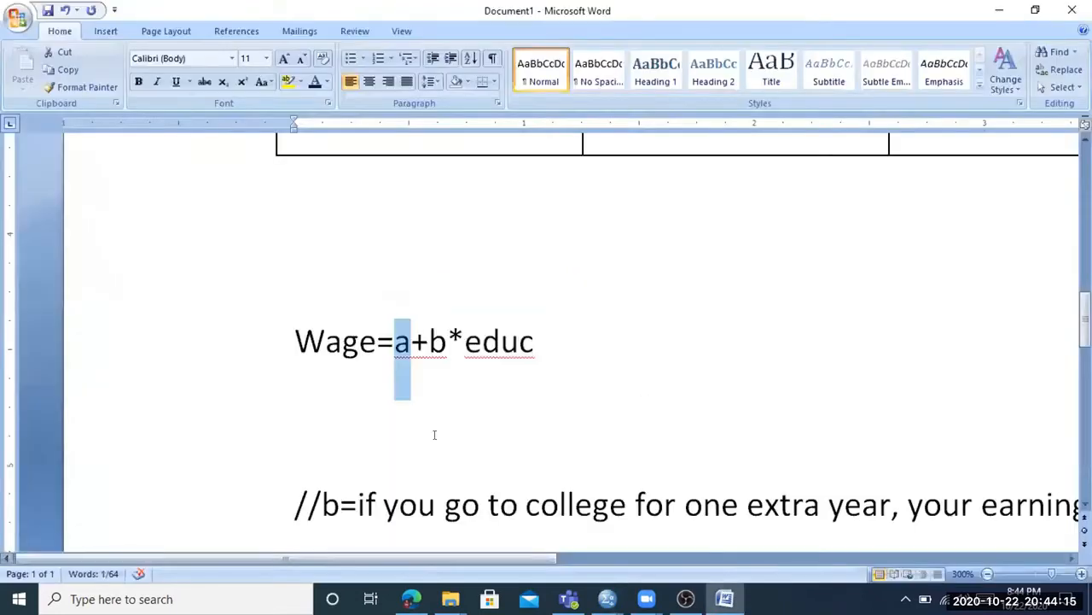
left_click(571, 344)
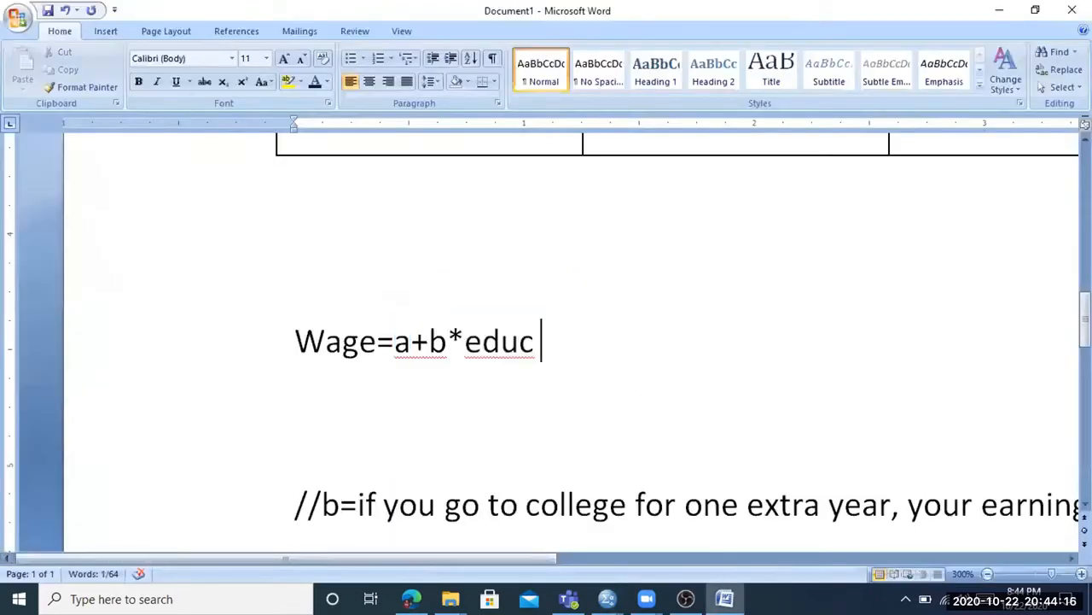
key("Return")
type("wage =-13.93+")
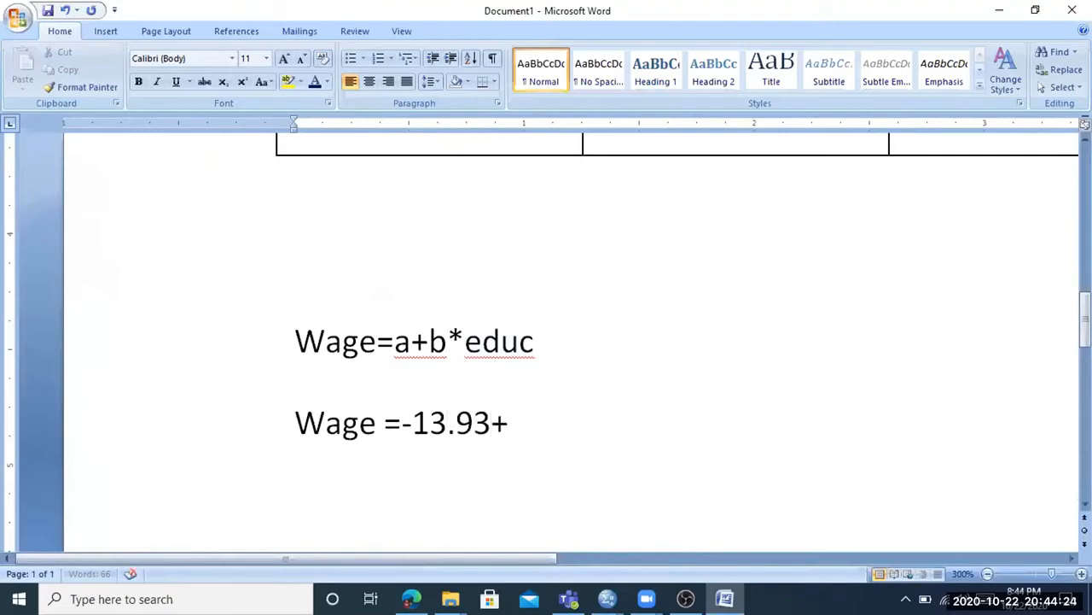
Look up the Years of education B coefficient in the SPSS output and complete the Word equation with "2.45*educ"
mouse_move(607, 598)
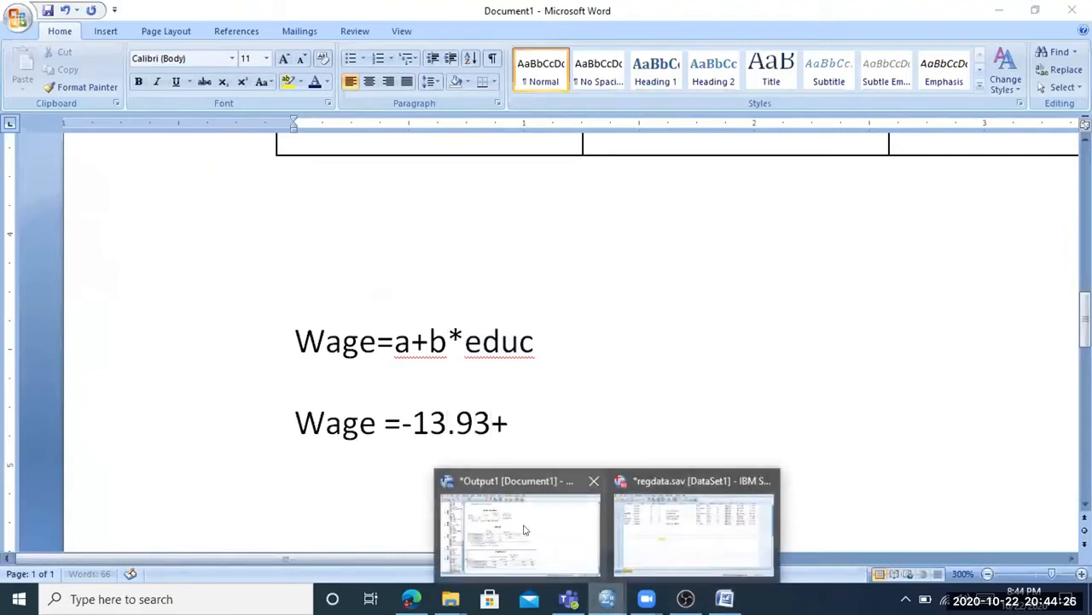
left_click(518, 530)
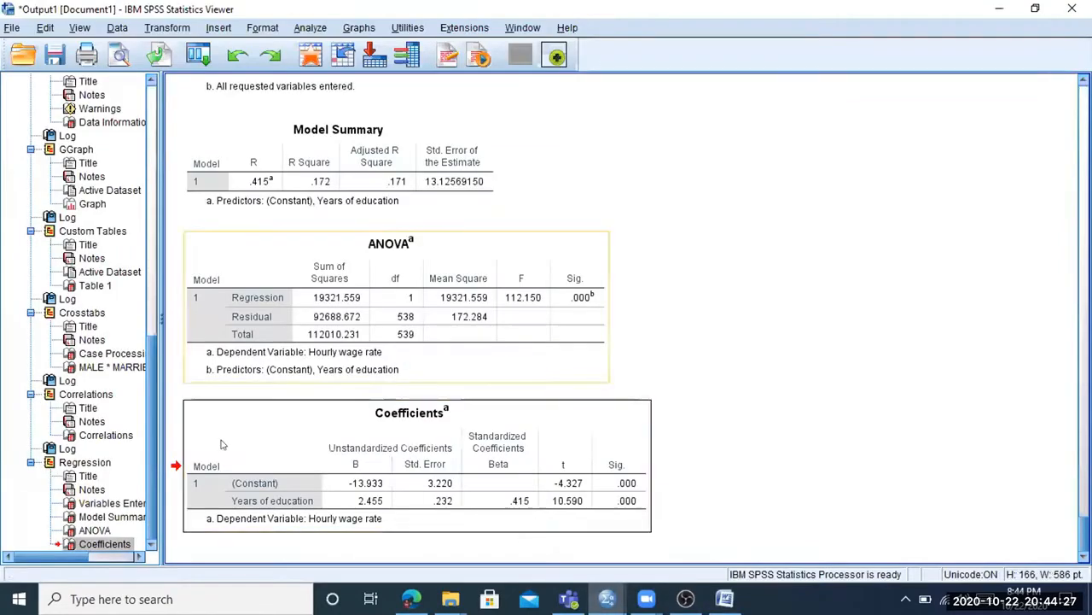
double_click(365, 506)
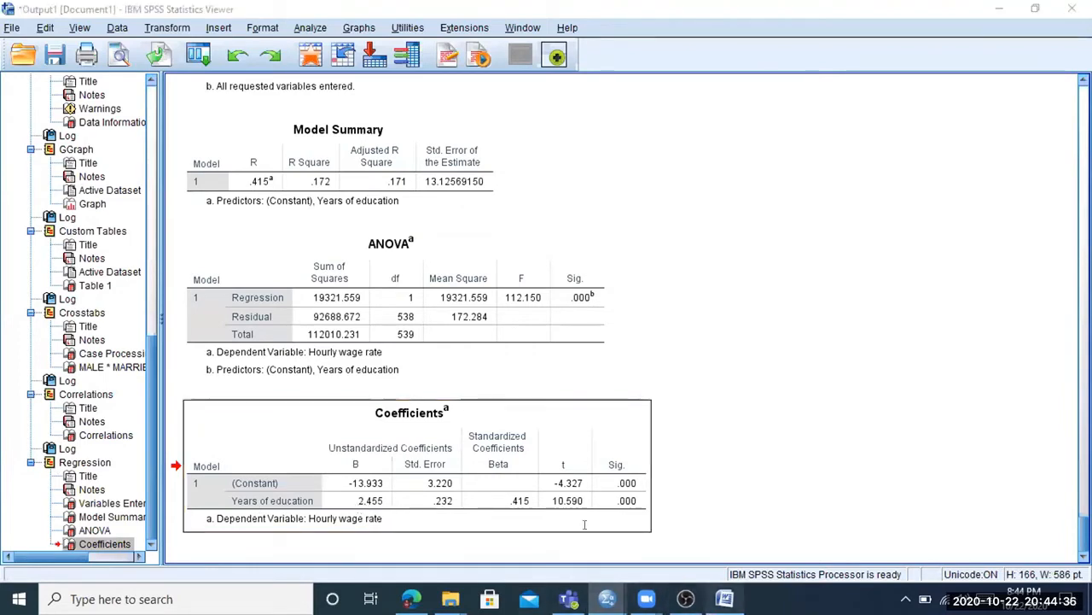
key("alt+Tab")
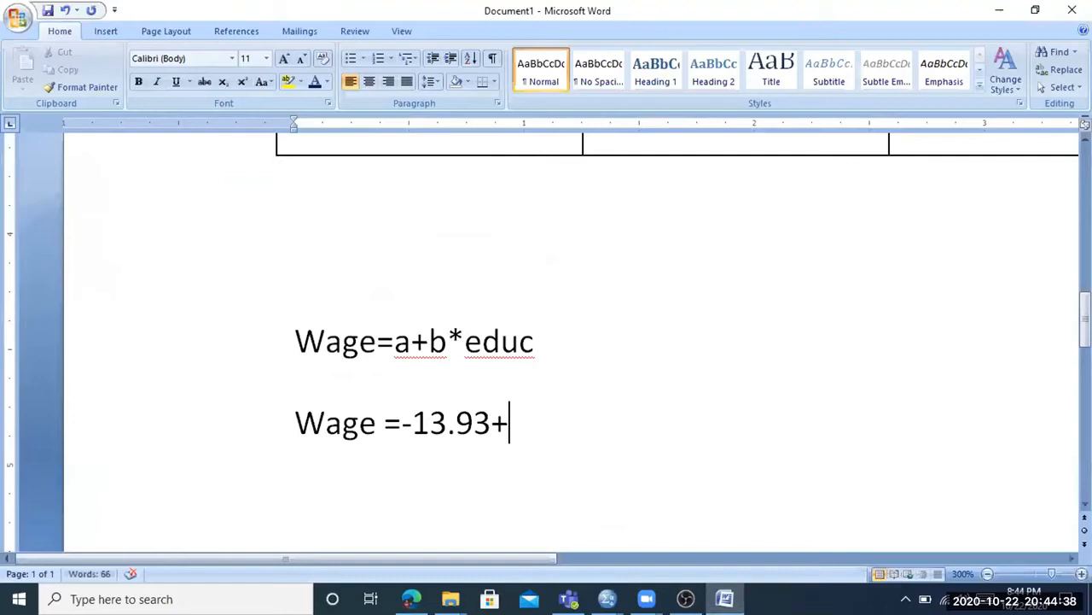
type("2.45")
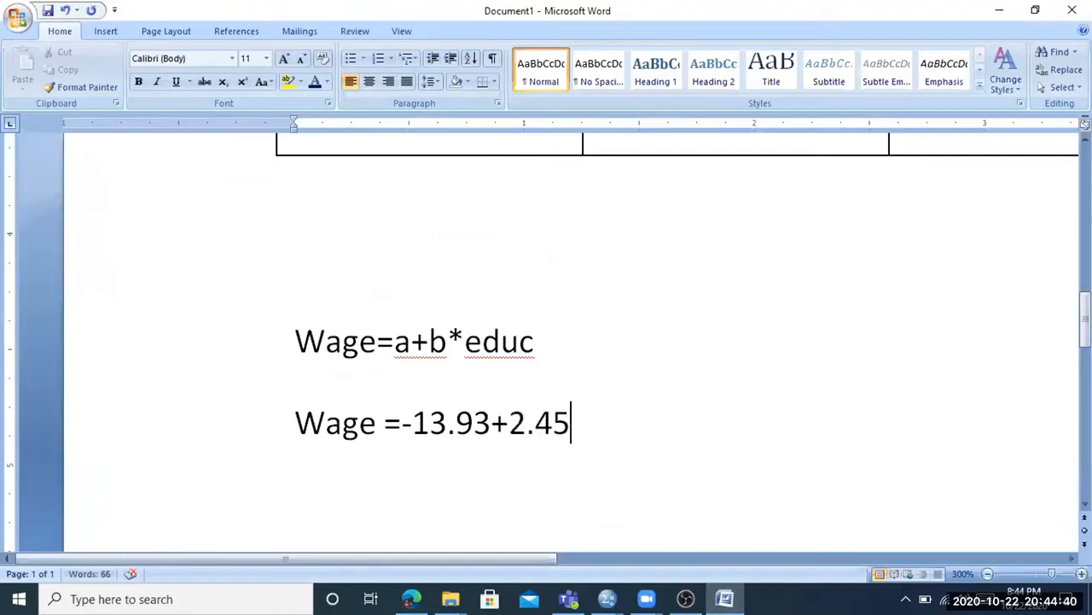
type("*")
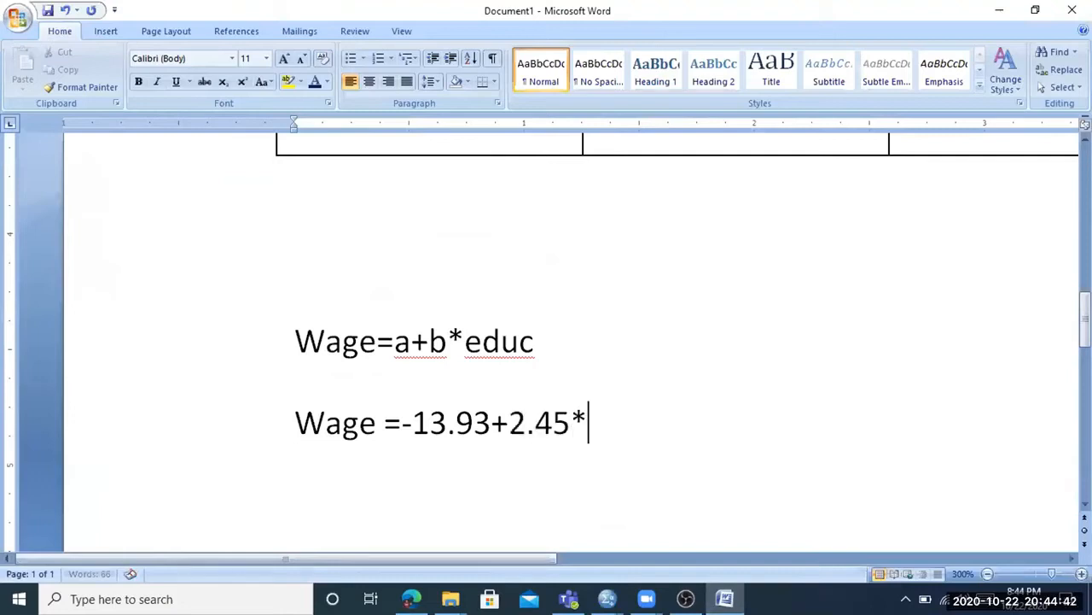
type("edu")
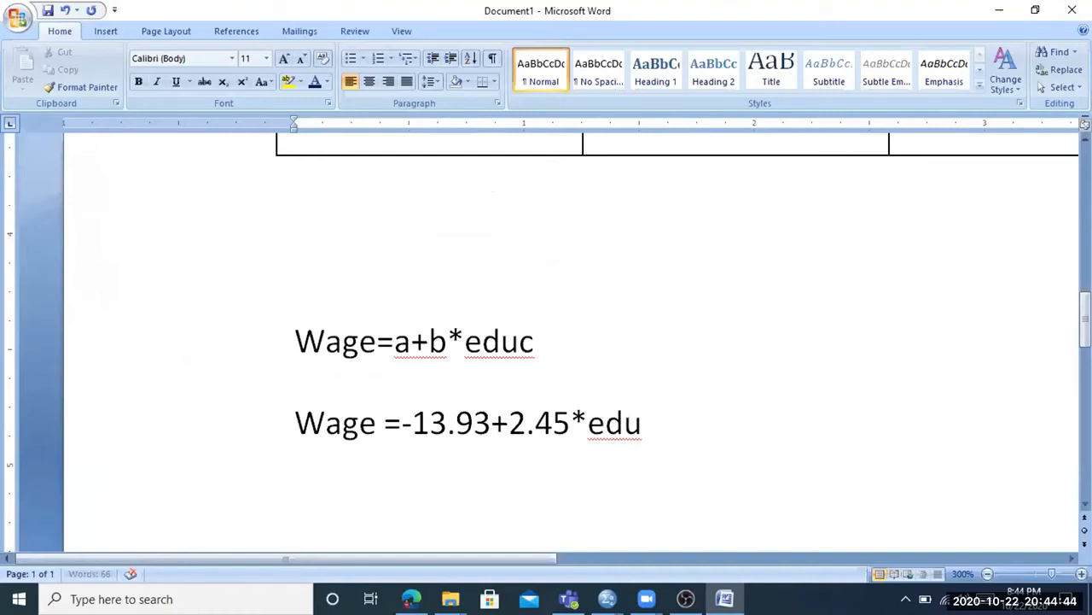
type("c")
Return to the SPSS output window and reopen Linear Regression with all its variable selections reset
mouse_move(451, 599)
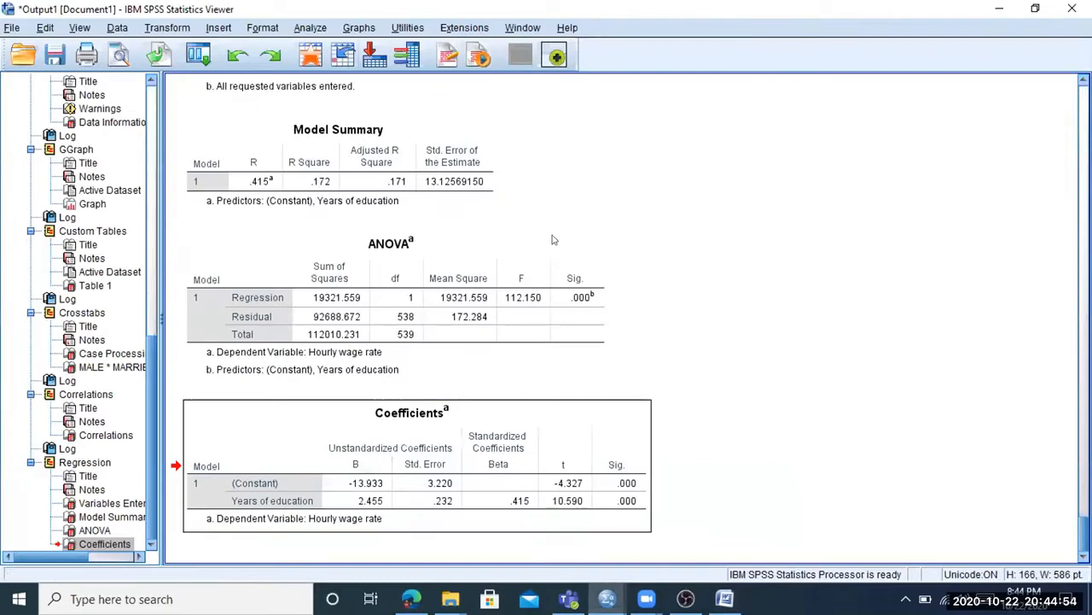
key("alt+a")
key("r")
key("l")
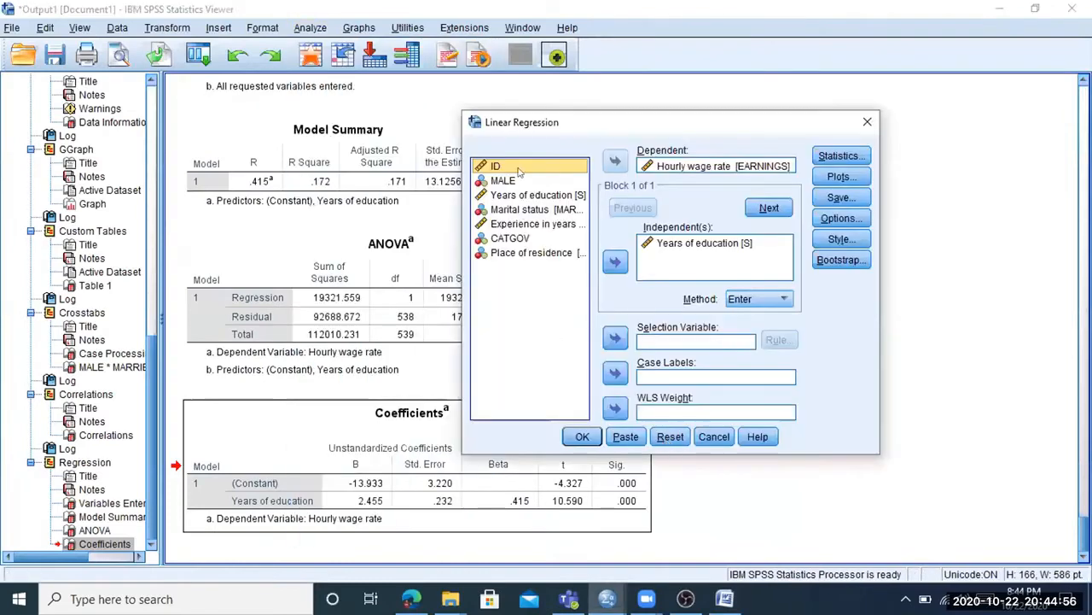
left_click(666, 439)
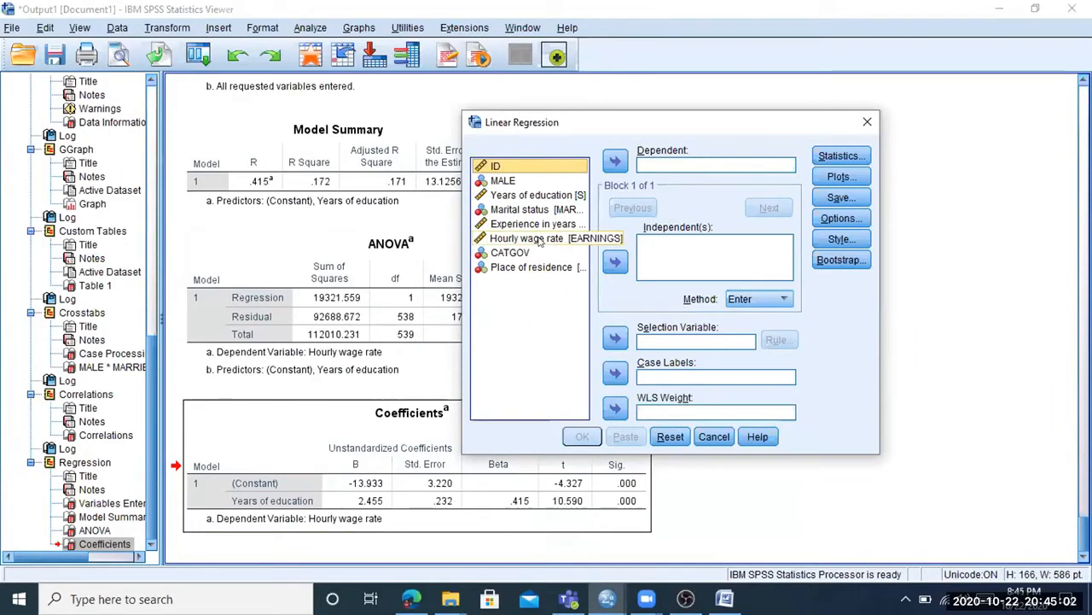
Rerun the linear regression with Hourly wage rate as dependent and Years of education as independent variable, using the Enter method
left_click(540, 239)
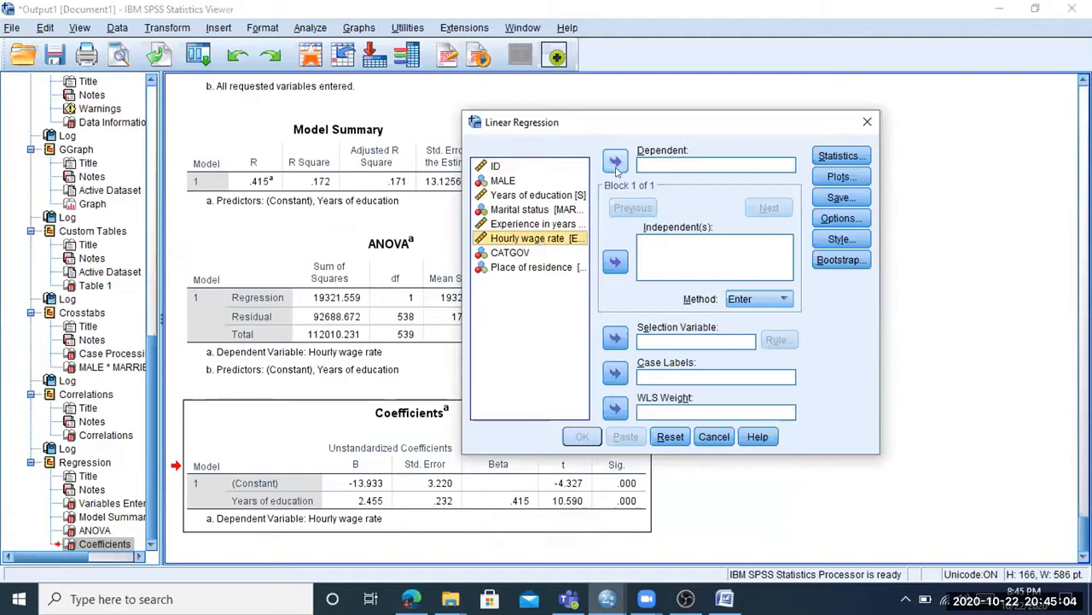
left_click(615, 160)
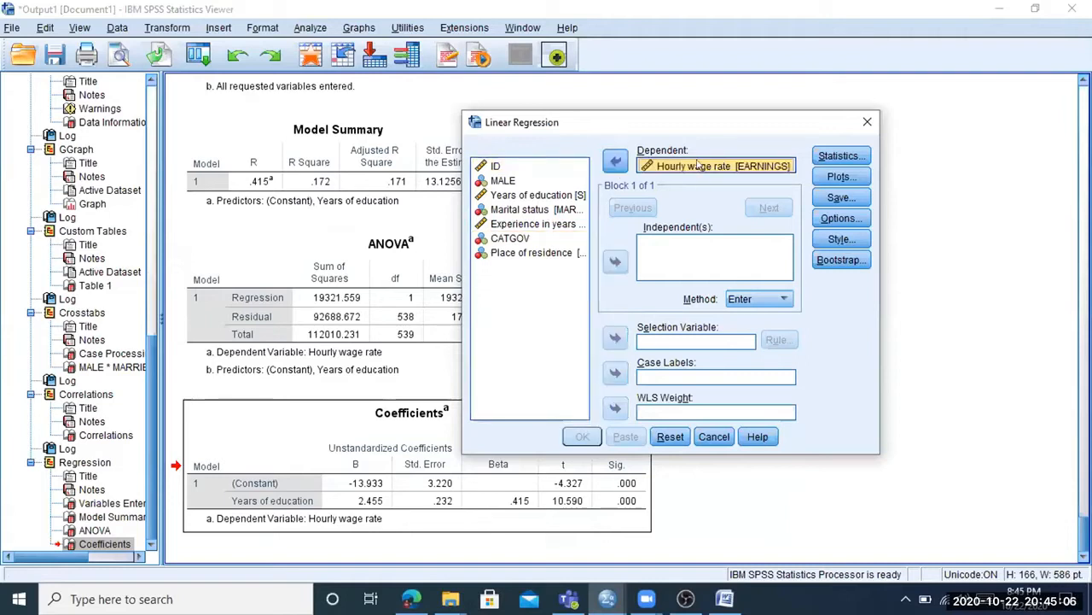
left_click(693, 256)
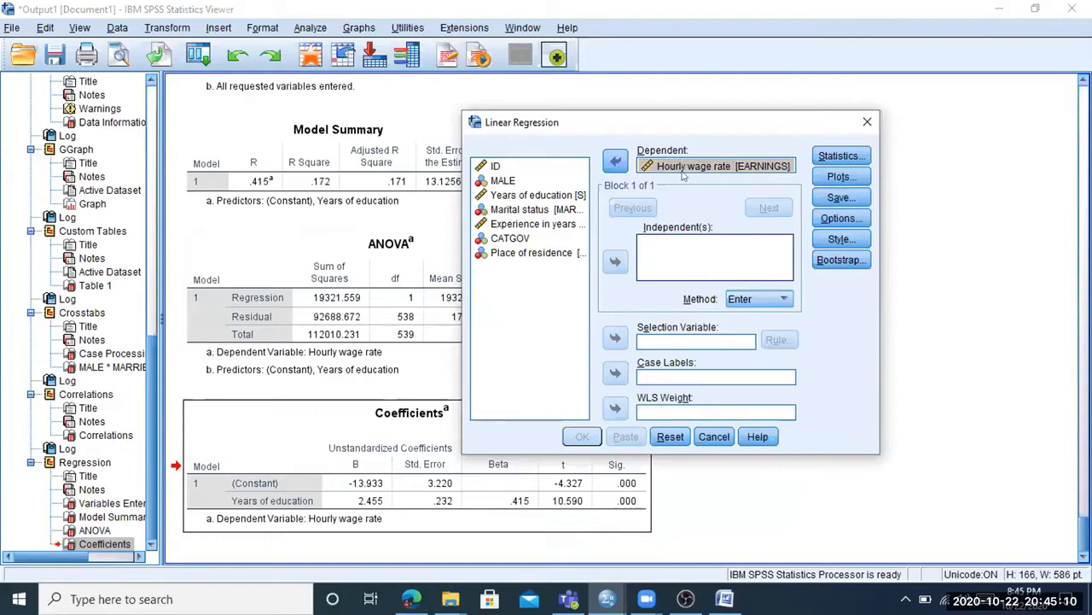
left_click(520, 194)
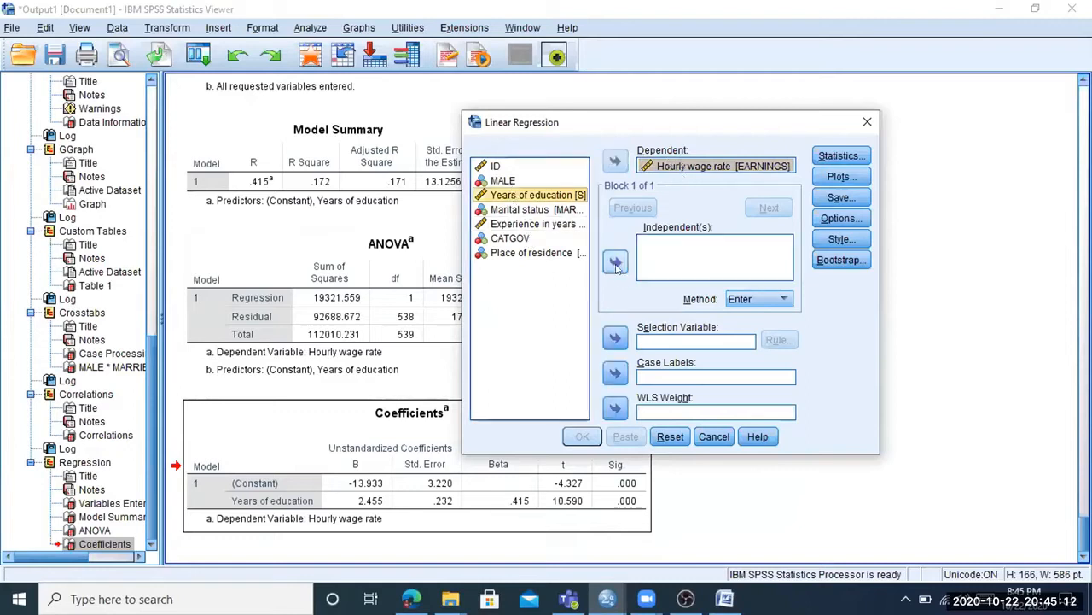
left_click(615, 260)
left_click(582, 437)
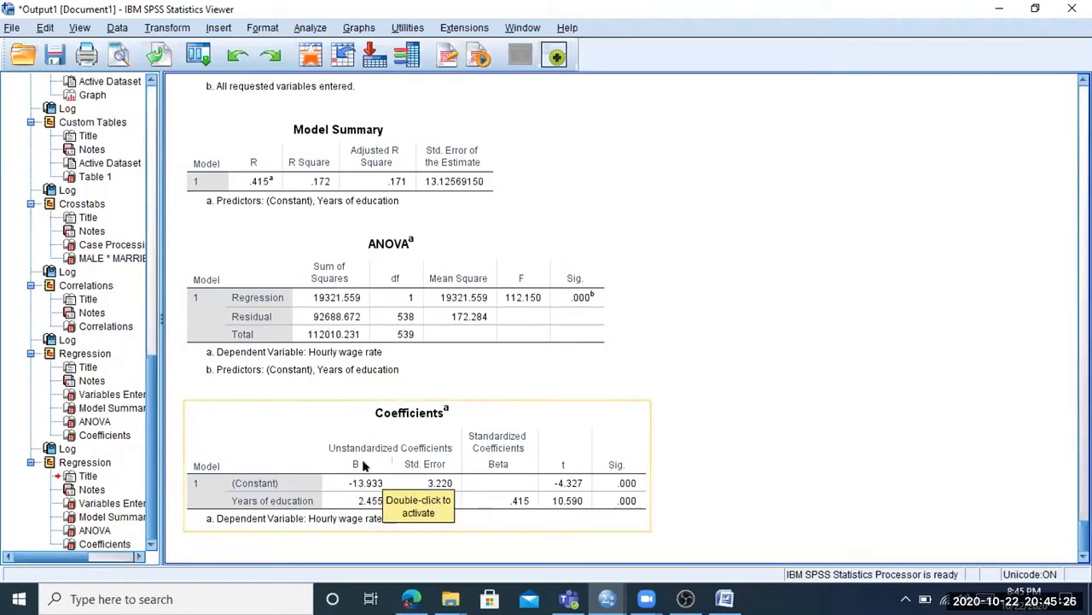
Compare the new Coefficients table with the fitted equation in the Word document, and switch to the variable list of regdata.sav in SPSS
left_click(378, 410)
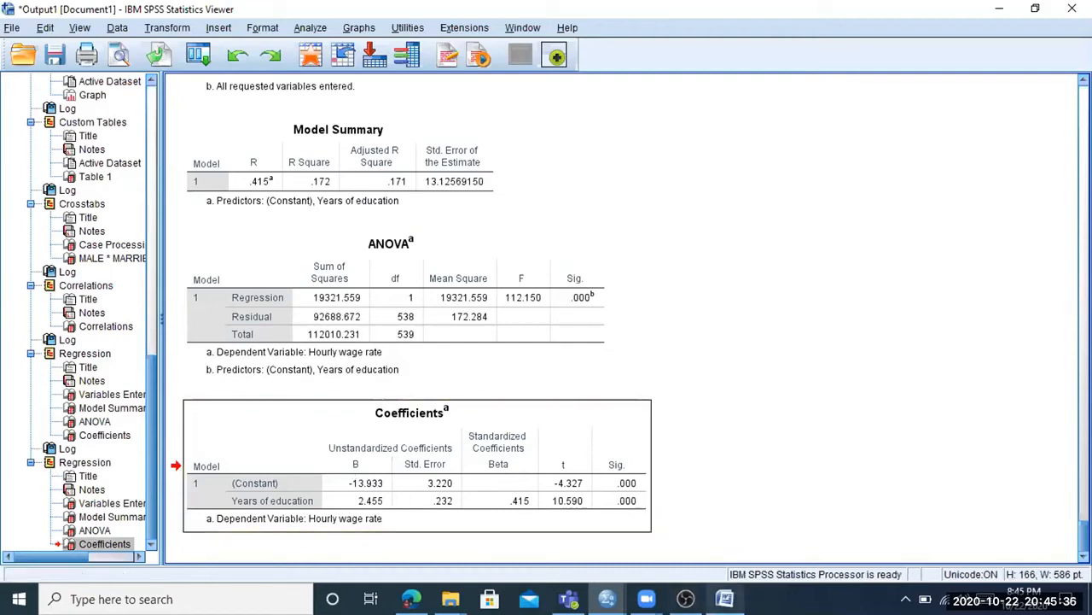
left_click(725, 598)
left_click(419, 445)
left_click(725, 402)
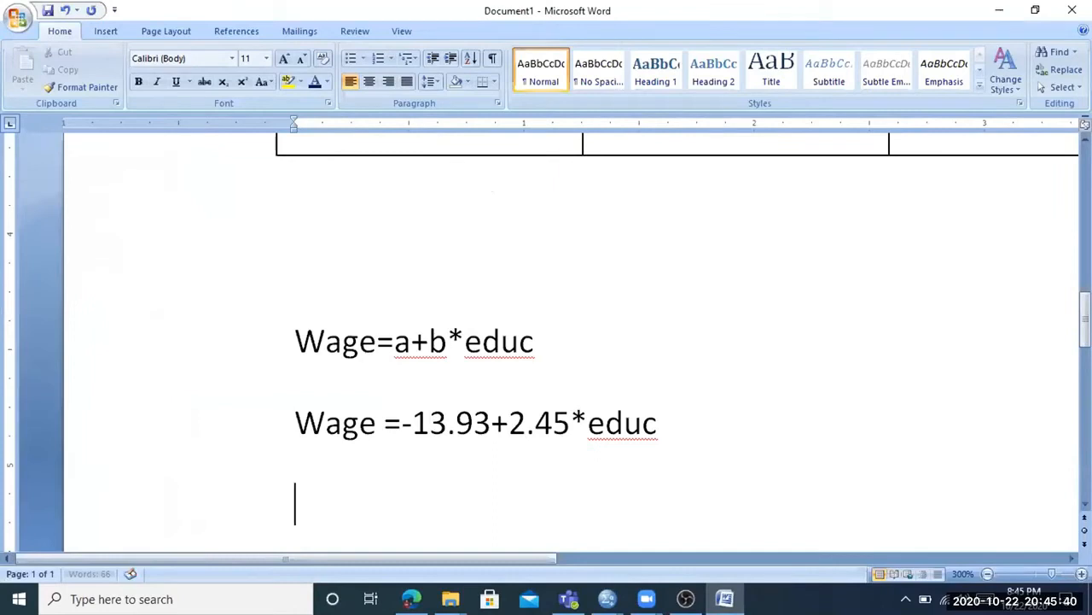
mouse_move(607, 598)
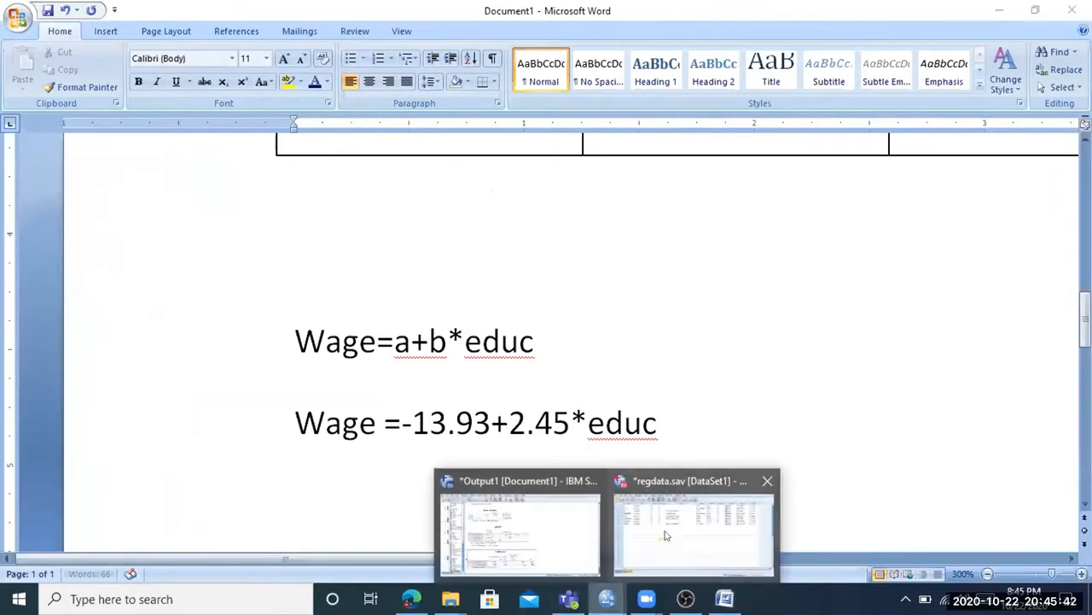
left_click(669, 534)
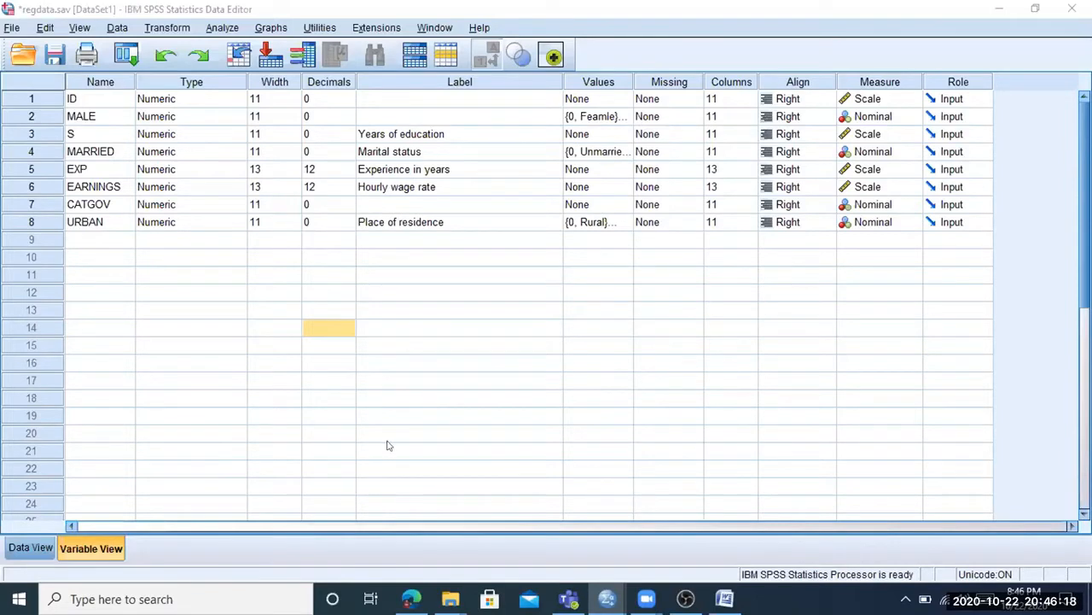
Look through the variable list of regdata.sav and switch to the SPSS output to review the new Coefficients table
scroll(659, 403, "down", 5)
scroll(545, 364, "up", 5)
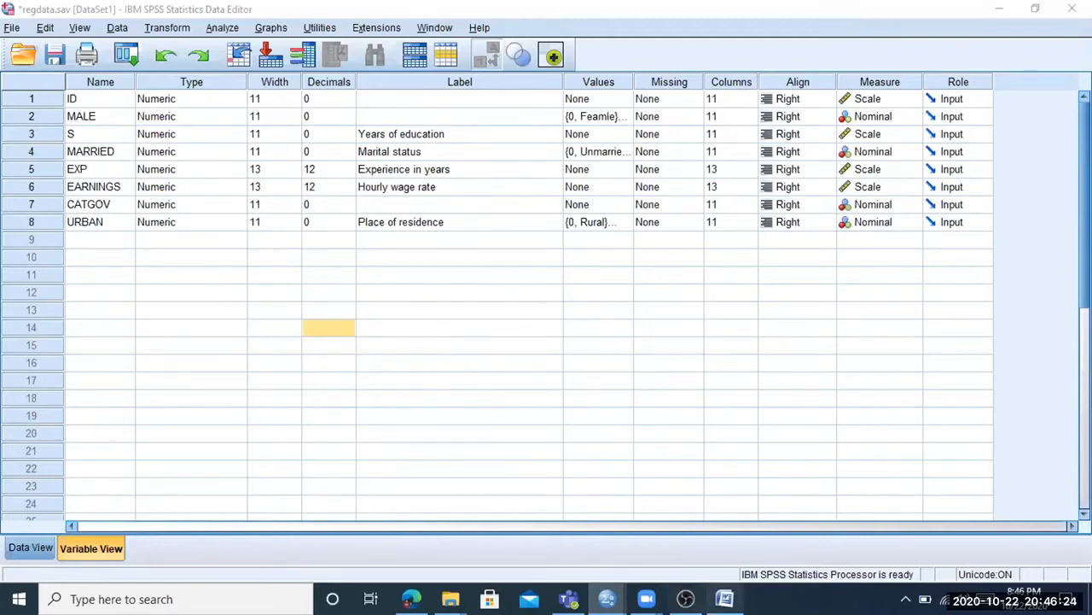
mouse_move(606, 598)
left_click(531, 523)
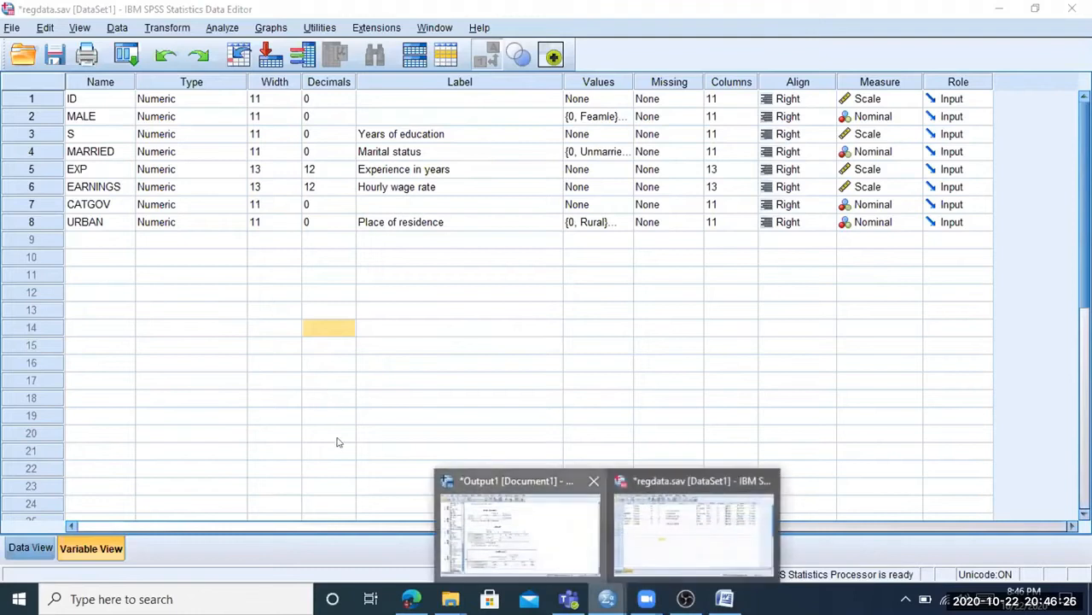
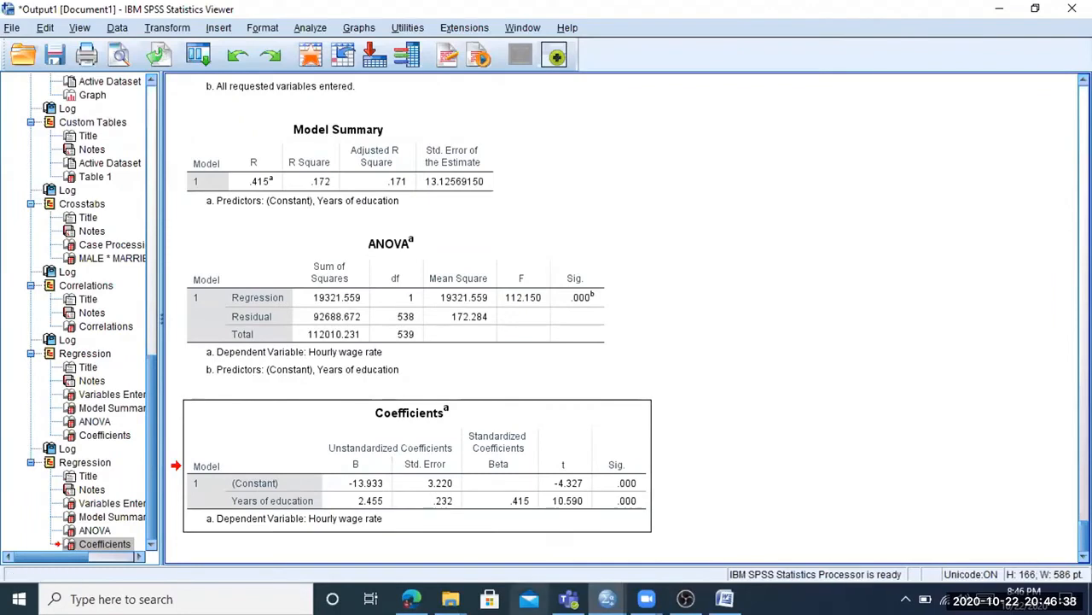
Return to the Word document and examine the general and fitted wage equations at a larger zoom
left_click(725, 598)
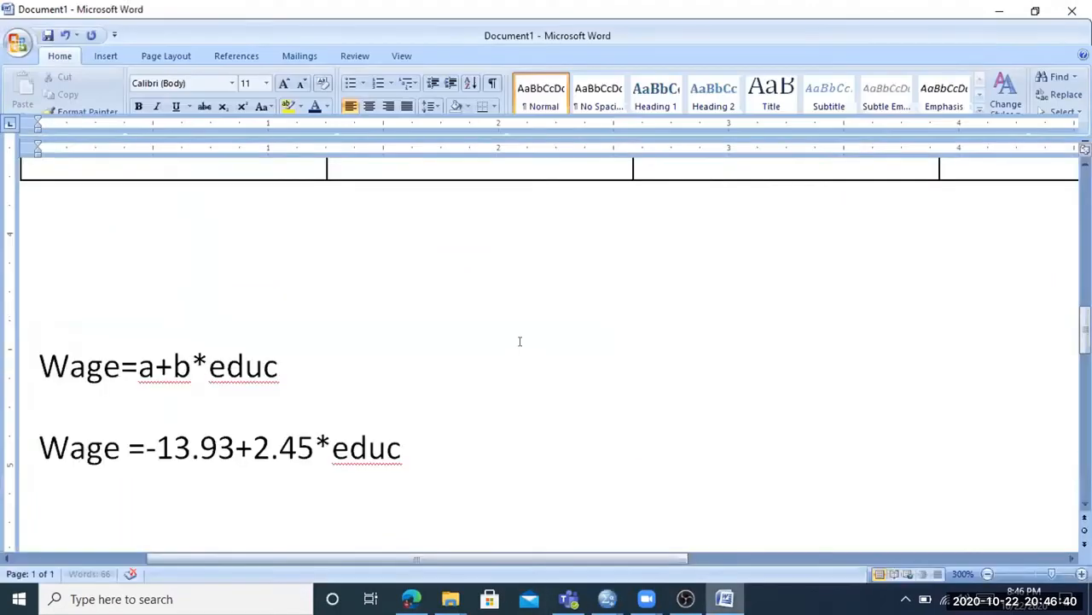
scroll(136, 395, "down", 3)
scroll(136, 390, "up", 2)
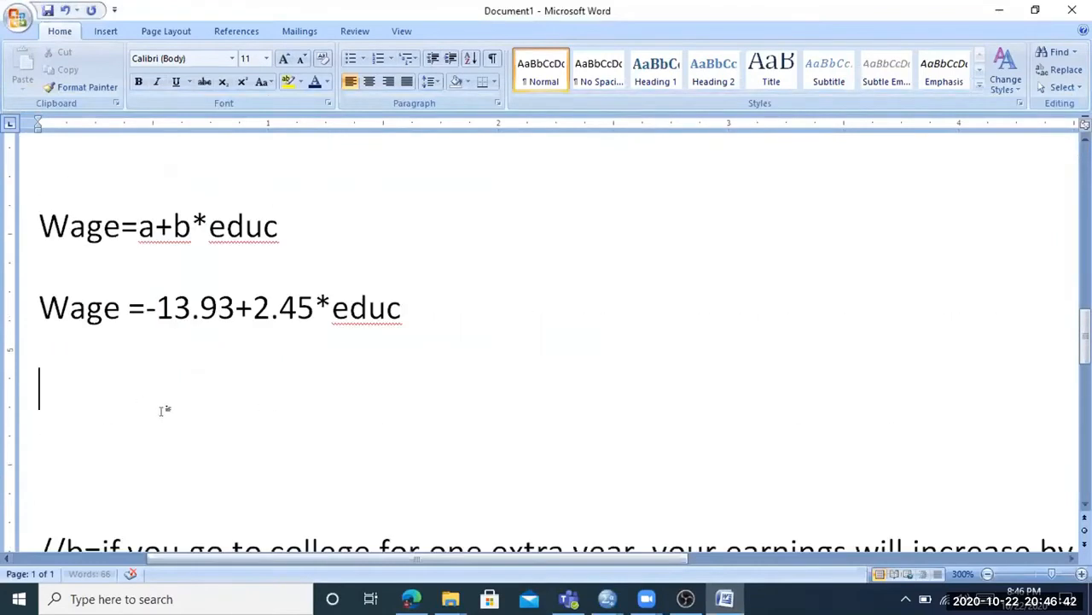
scroll(162, 405, "down", 2)
scroll(161, 404, "up", 6, "ctrl")
left_click_drag(296, 557, 163, 556)
scroll(500, 282, "up", 4)
scroll(395, 475, "down", 3)
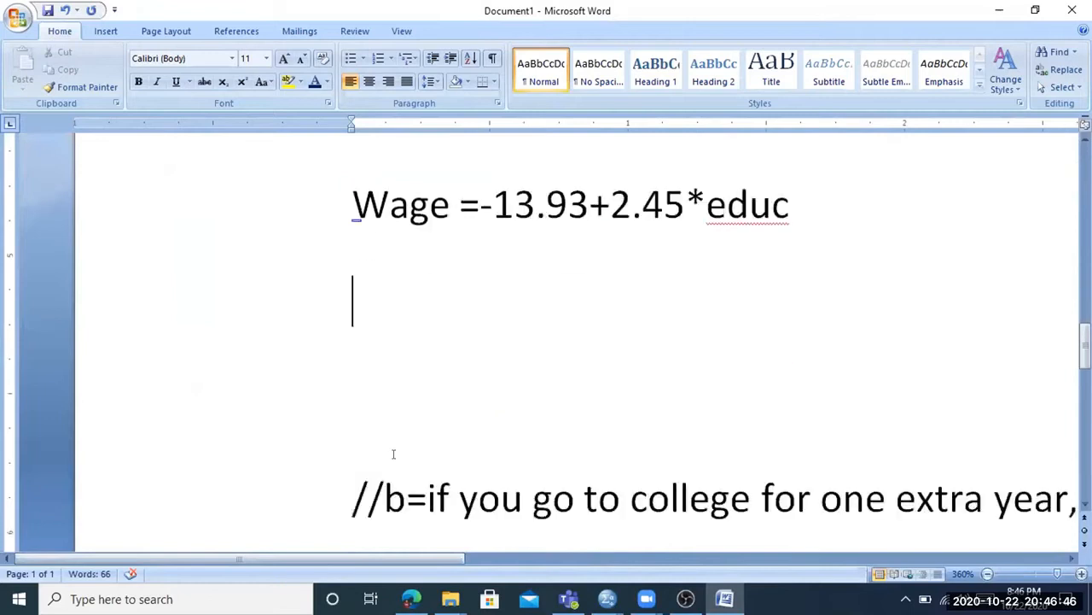
scroll(417, 342, "up", 1)
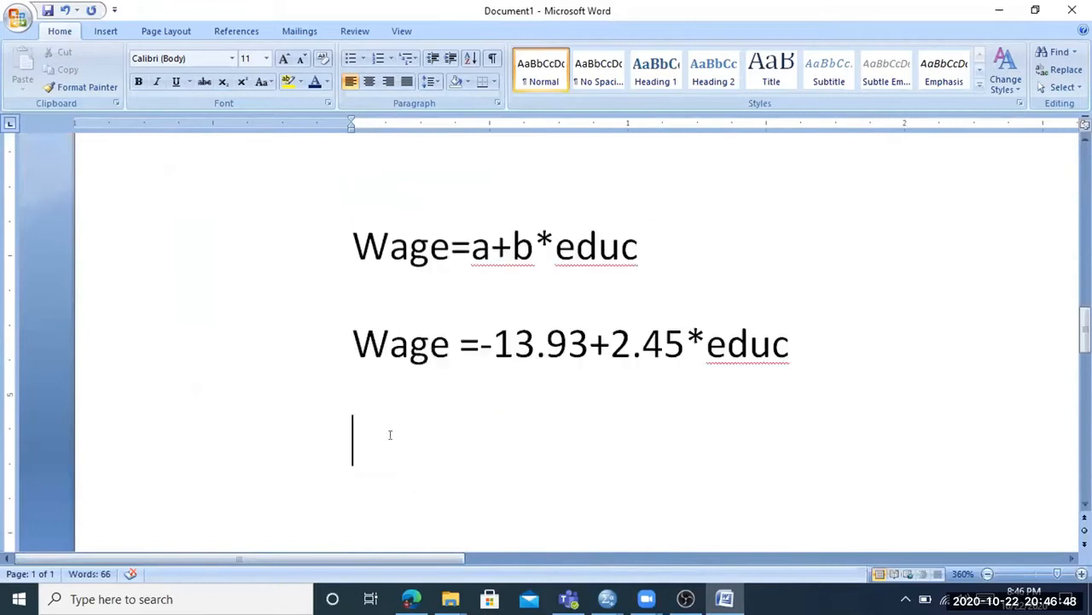
scroll(390, 435, "down", 3)
scroll(419, 429, "up", 2)
left_click(652, 281)
left_click(499, 274)
left_click(564, 270)
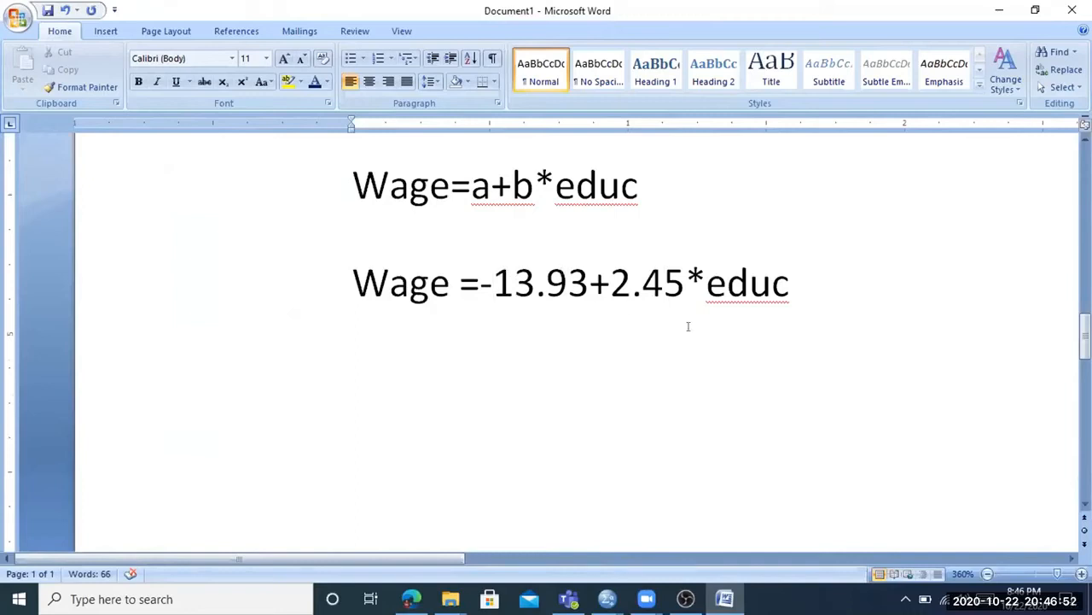
Add a line below the fitted wage equation and make its 2.45 coefficient dark blue
left_click(829, 281)
key("Return")
left_click_drag(611, 282, 667, 282)
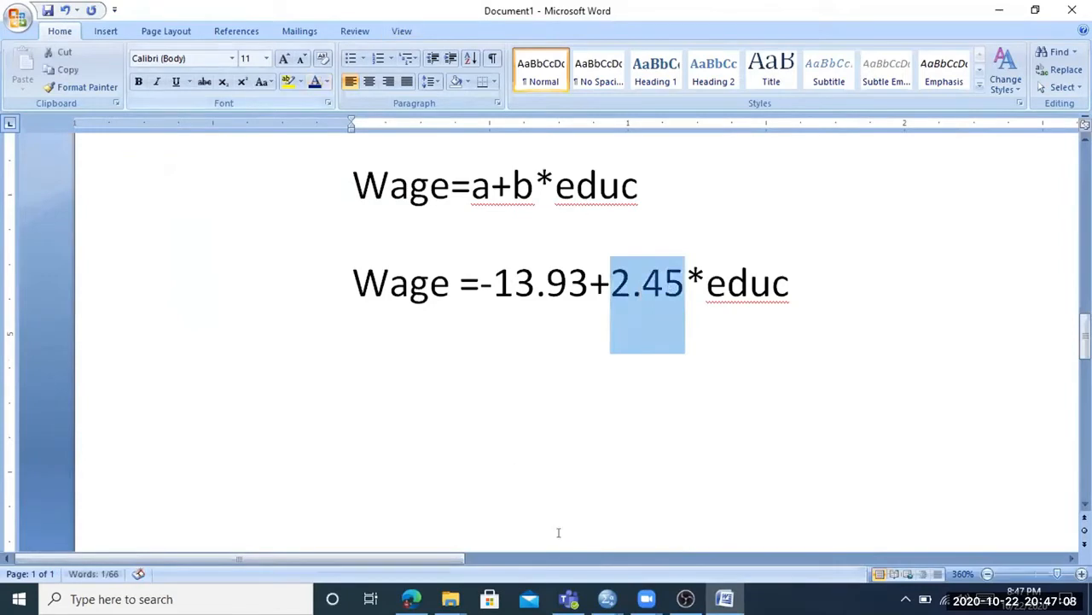
left_click(447, 409)
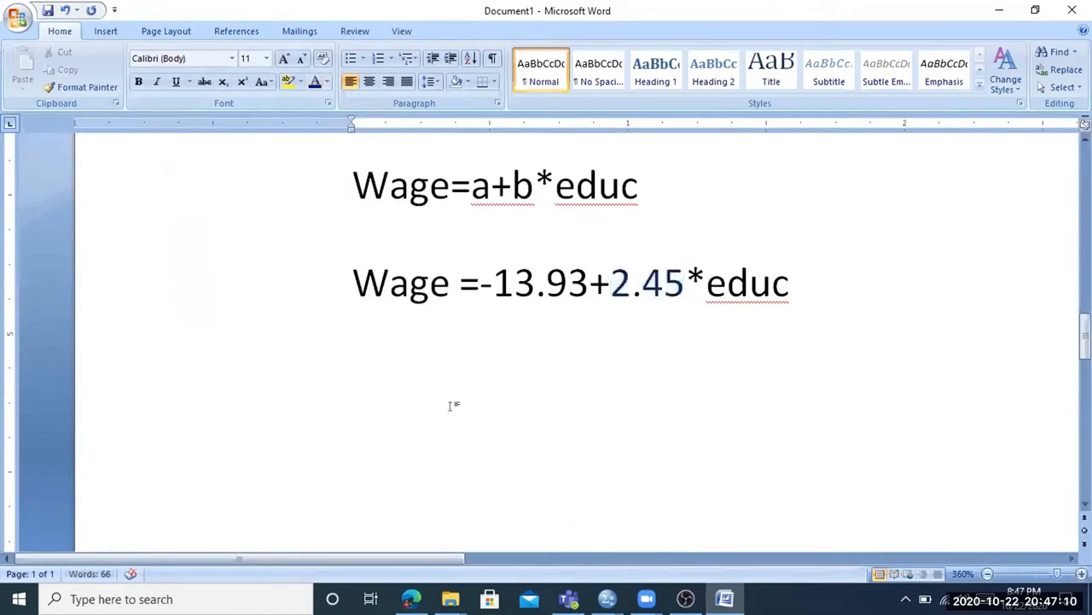
Examine how the educ term, the 2.45 coefficient and the plus sign relate to Wage in the fitted equation
left_click_drag(789, 282, 709, 277)
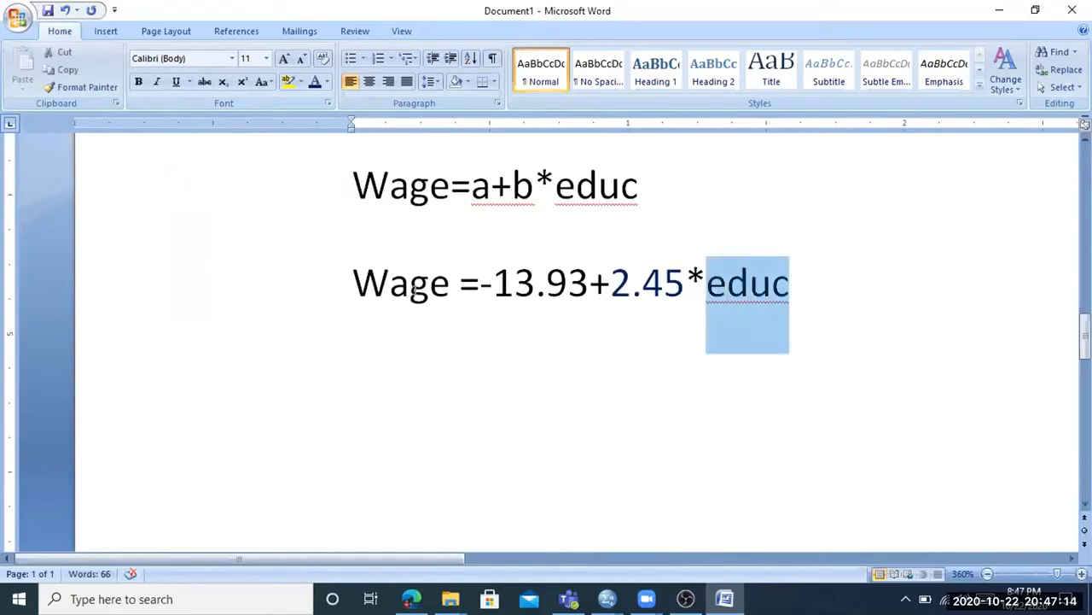
left_click_drag(453, 282, 356, 288)
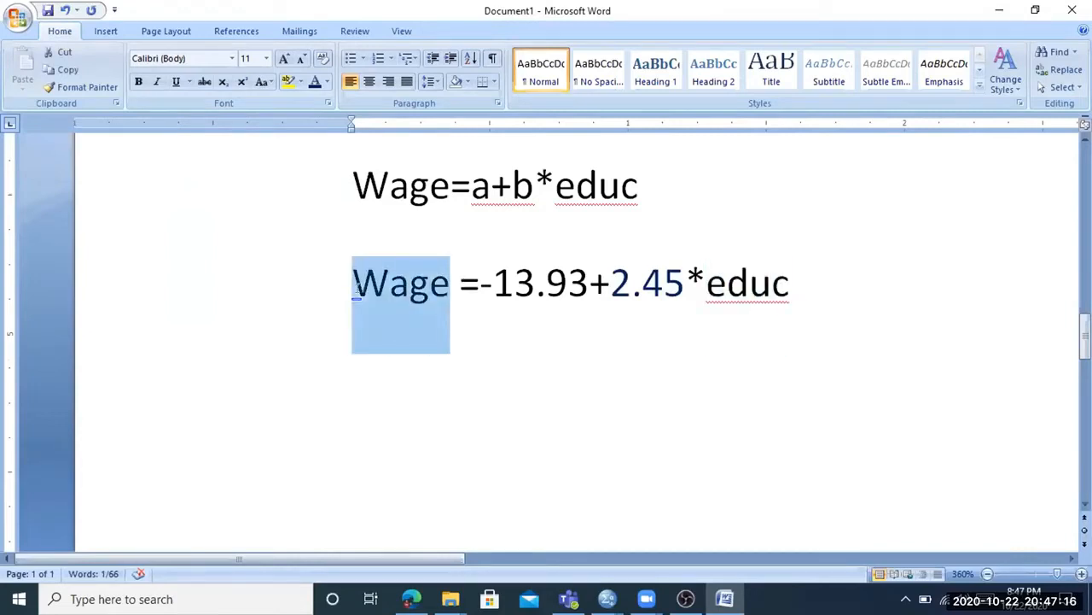
left_click(666, 290)
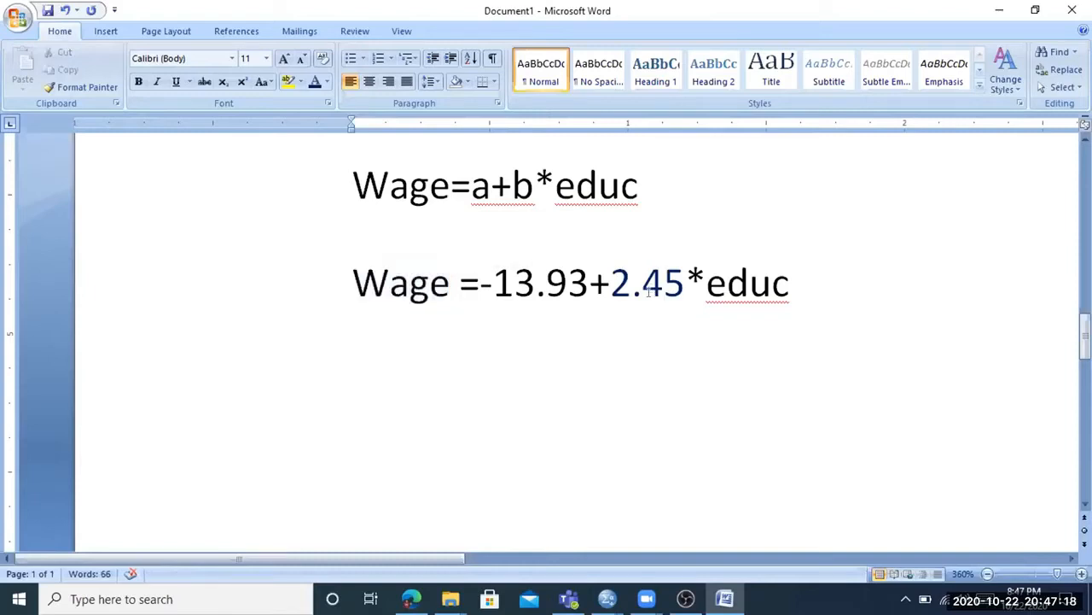
left_click_drag(804, 285, 707, 282)
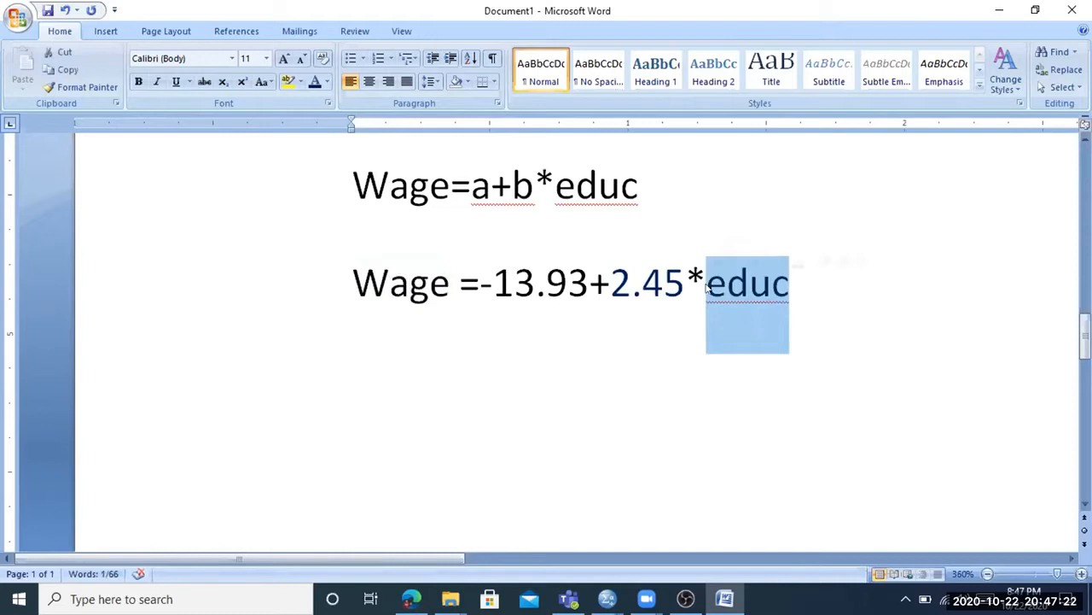
left_click_drag(447, 283, 351, 288)
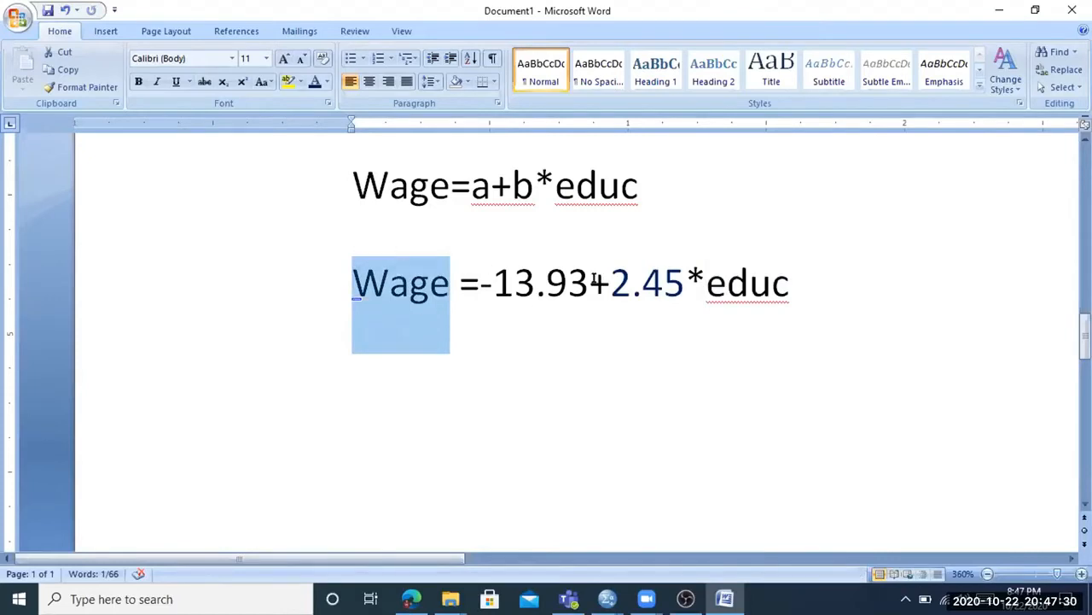
left_click_drag(594, 281, 601, 282)
left_click(688, 290)
left_click(430, 285)
left_click(611, 292)
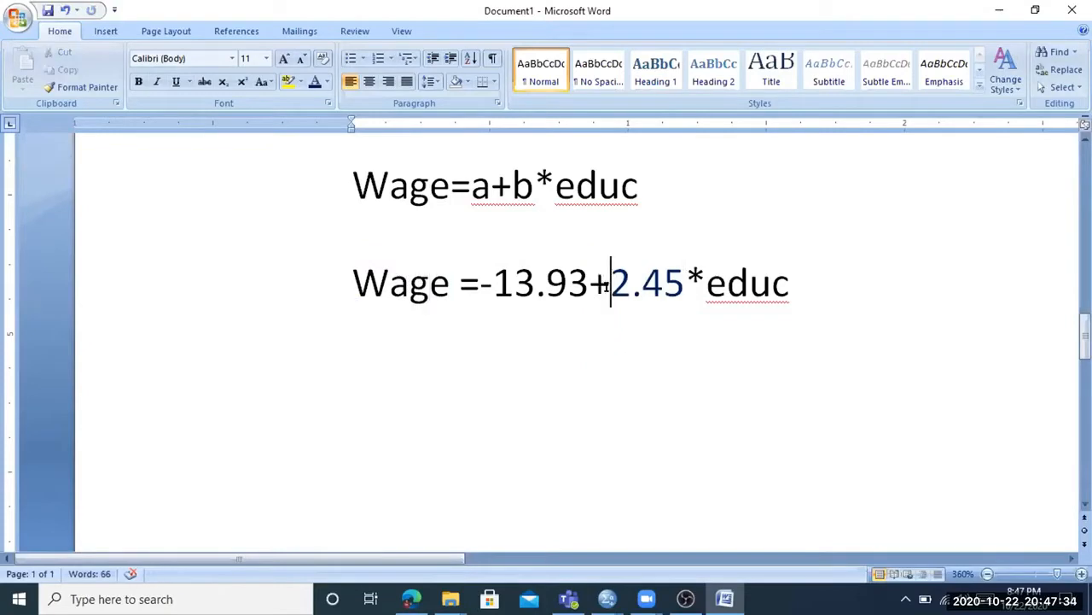
left_click(654, 282)
left_click(370, 290)
left_click(604, 281)
Begin the interpretation on the line below the fitted equation with "If education is increased"
left_click(841, 297)
key("Return")
type("If ")
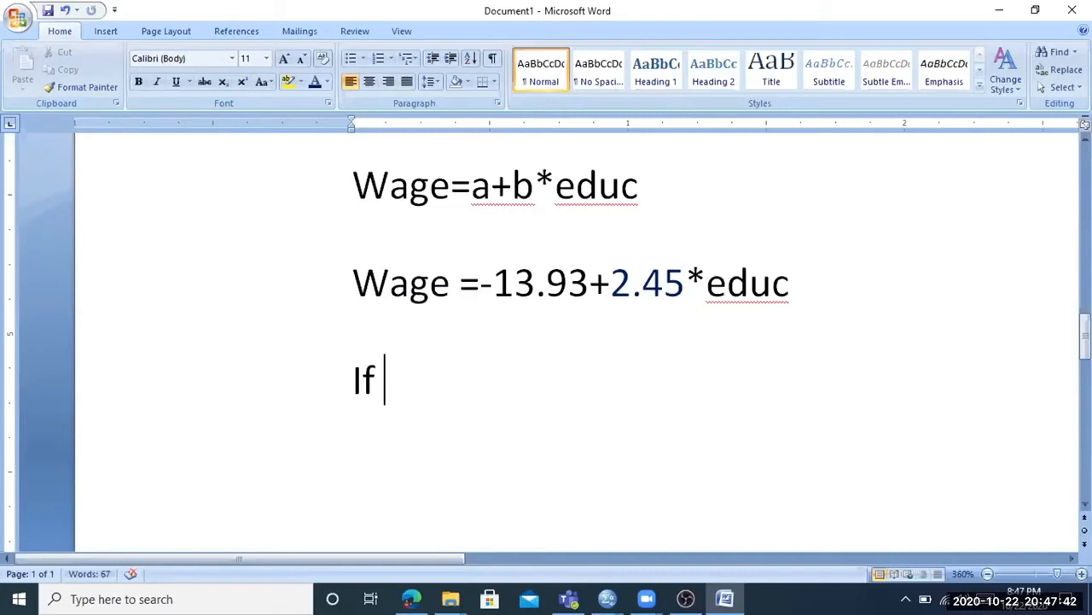
type("y")
key("BackSpace")
type("ed")
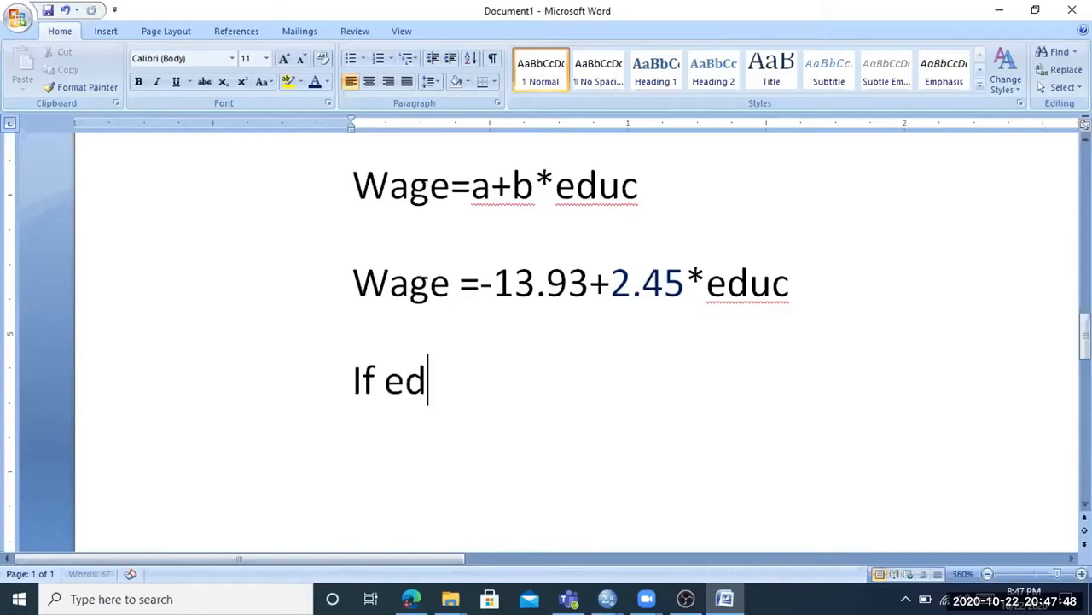
type("ucation is ")
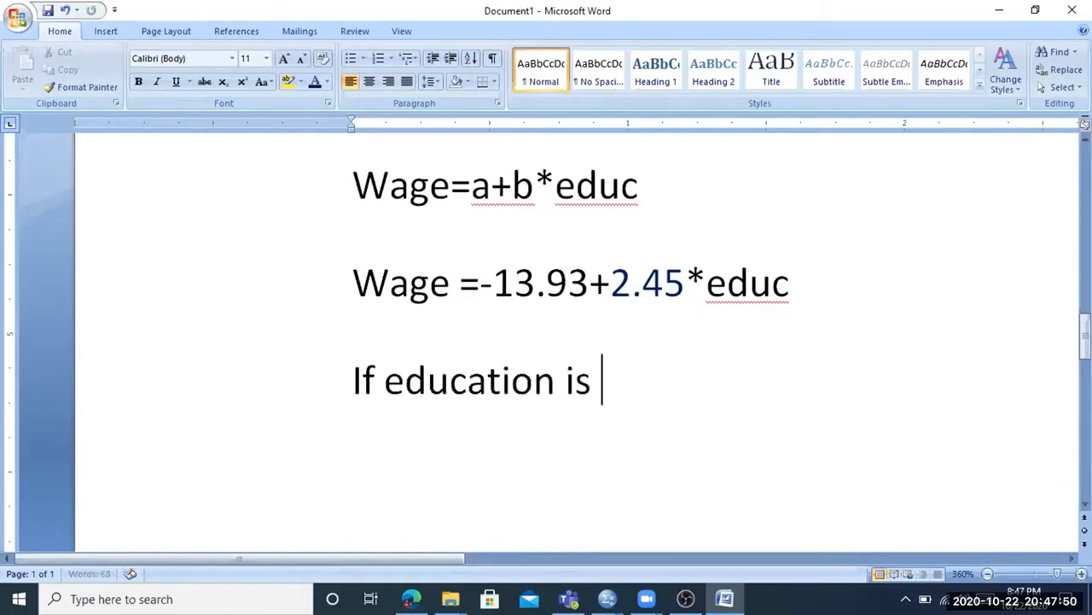
type("increased")
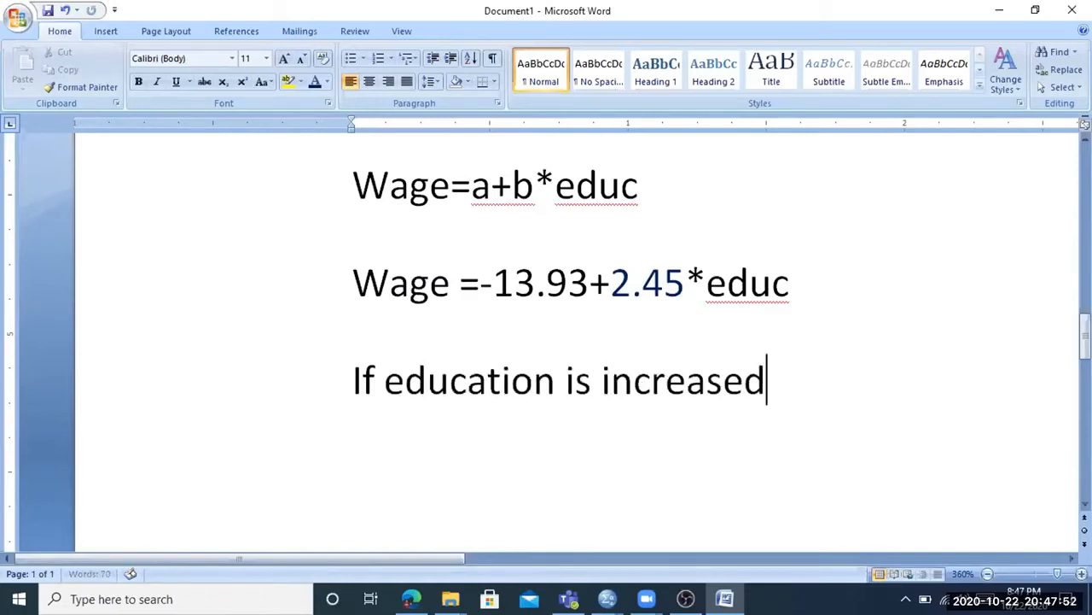
Complete the condition with "by one year," and start a new line below it
type(" by on e")
key("BackSpace")
key("BackSpace")
type("e year")
left_click(775, 297)
left_click_drag(827, 389, 977, 401)
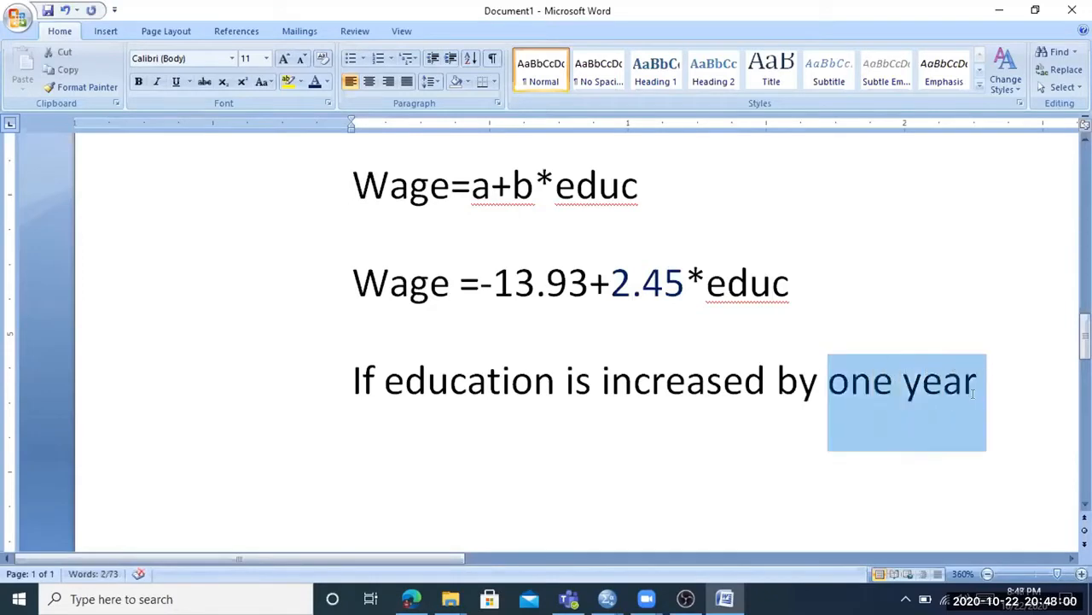
left_click(973, 393)
type(",")
key("Return")
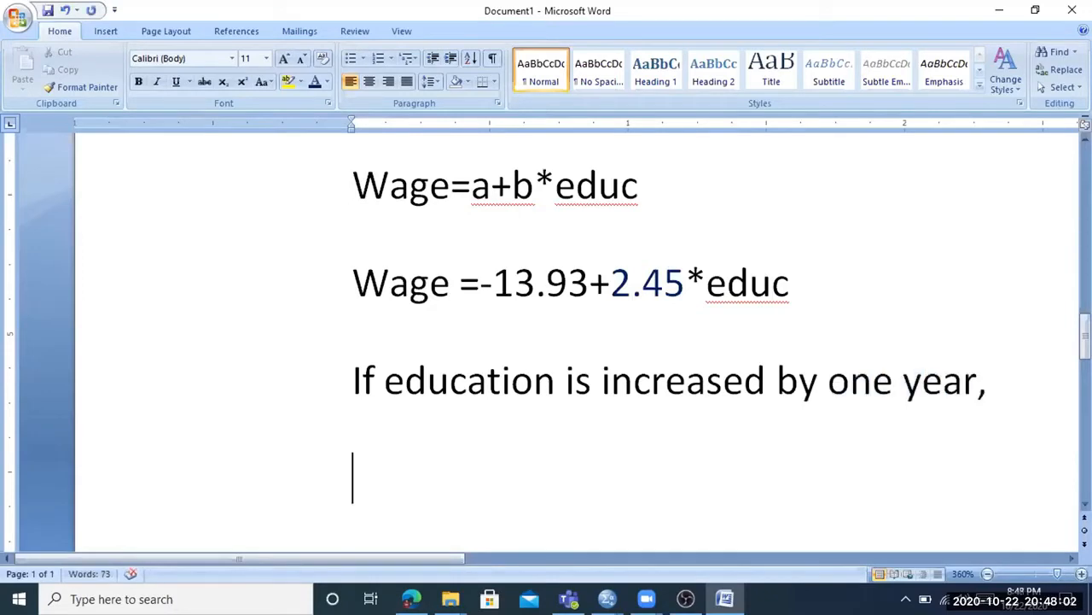
Write "Hourly wage rate will increase by 2.45 dollars." on the line below the education condition
left_click(391, 286)
left_click_drag(440, 281, 352, 281)
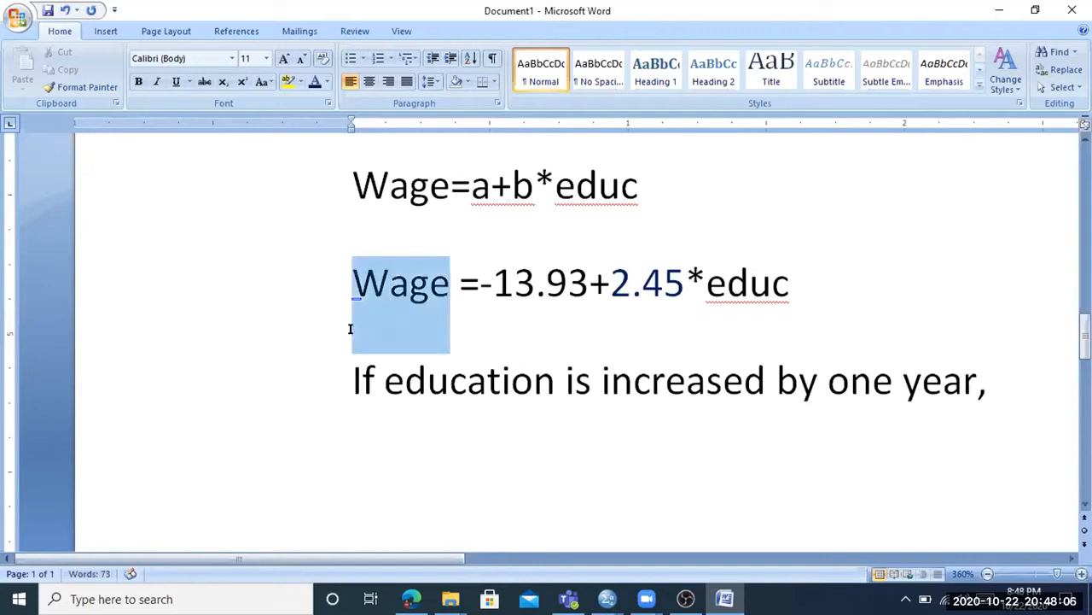
left_click(346, 458)
type("hou")
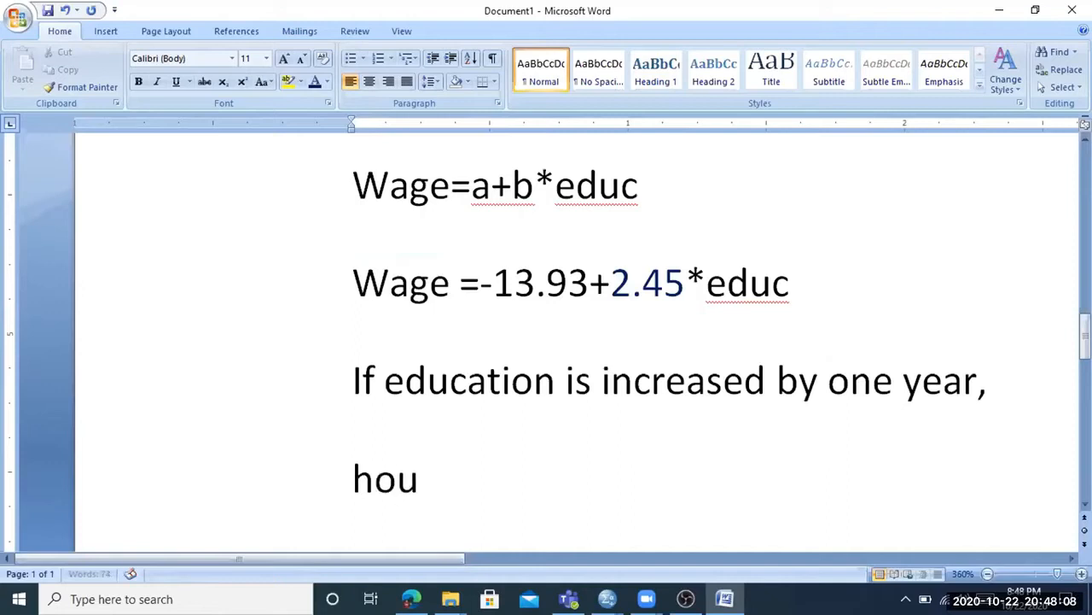
type("rly wa")
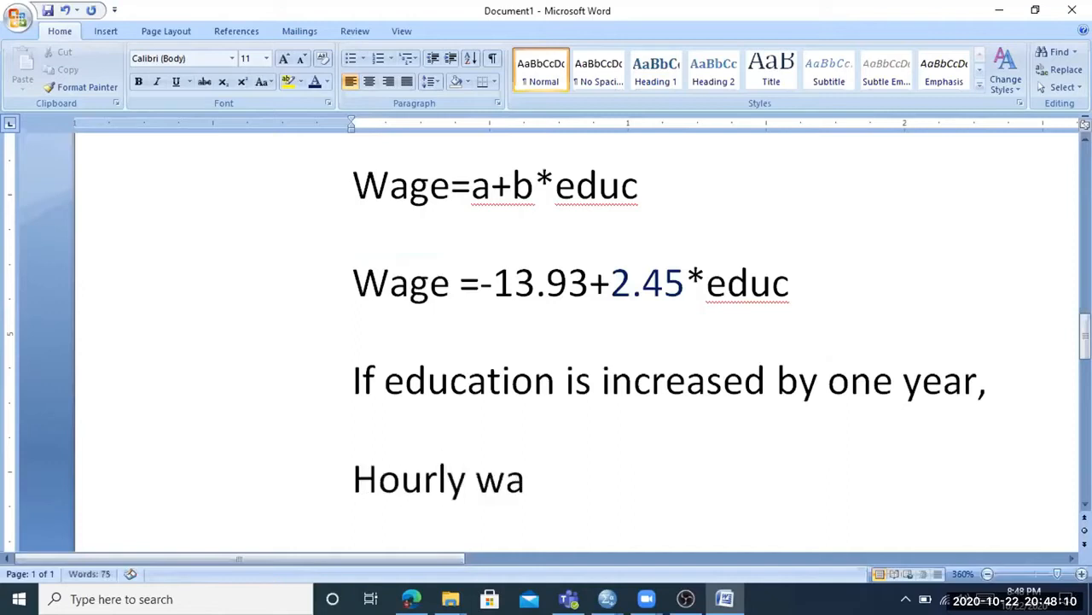
type("ge rate wi")
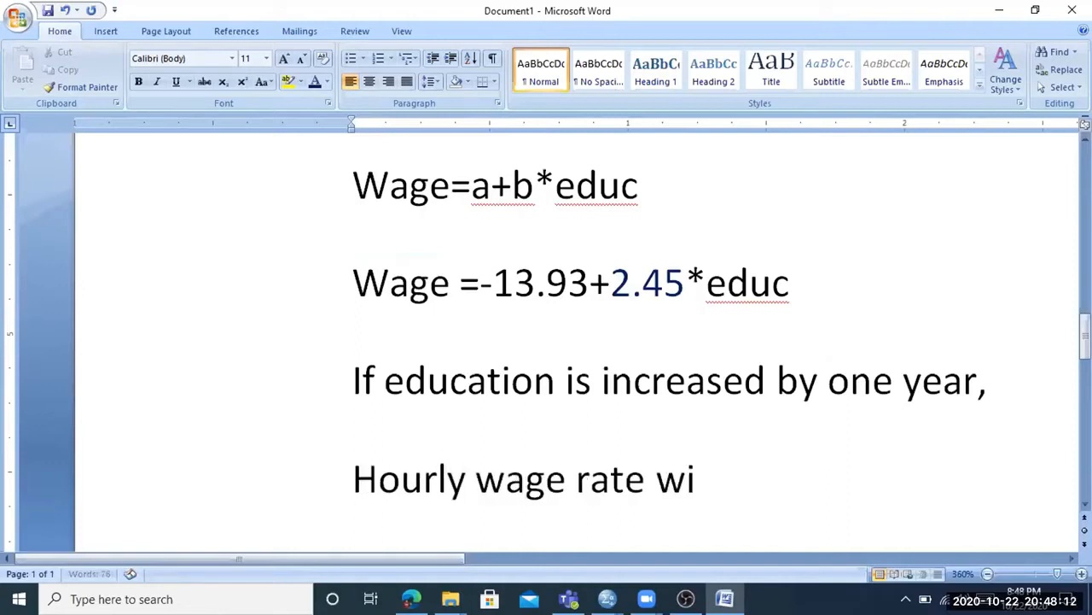
type("ll increas")
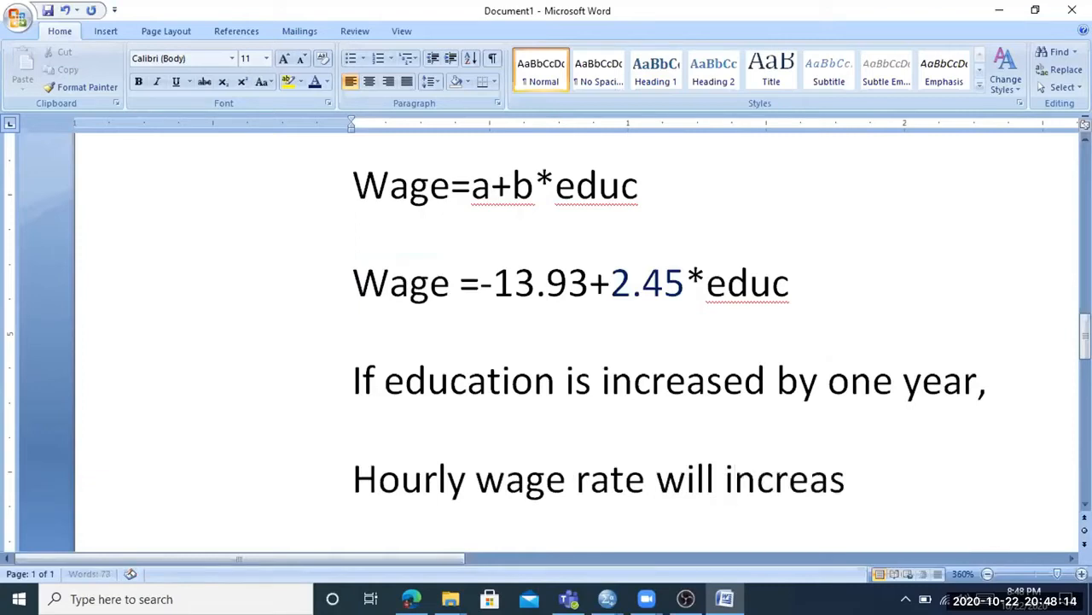
type("e by ")
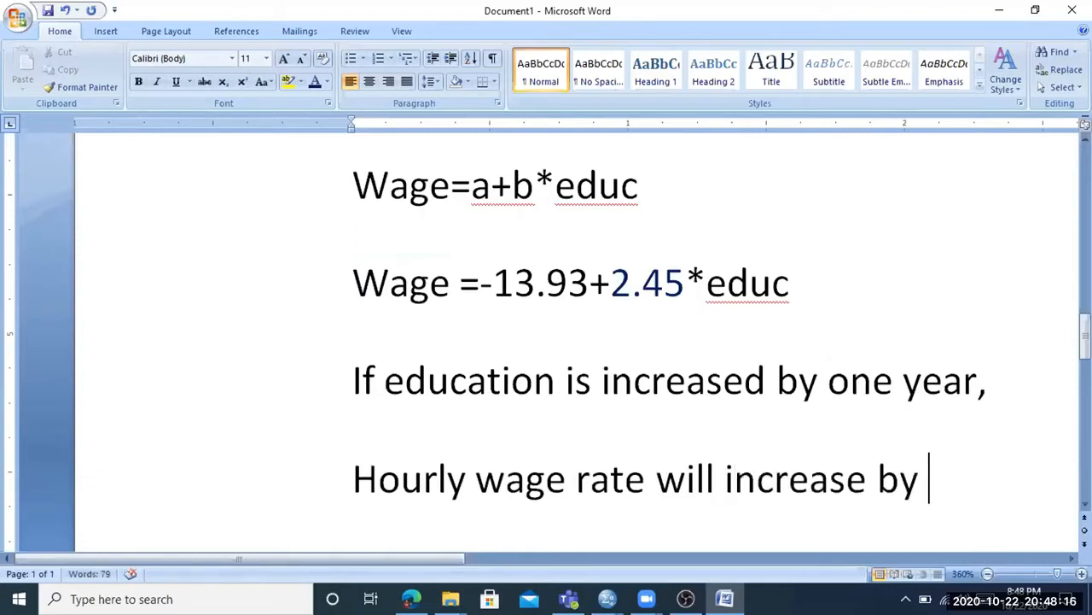
type("2.45")
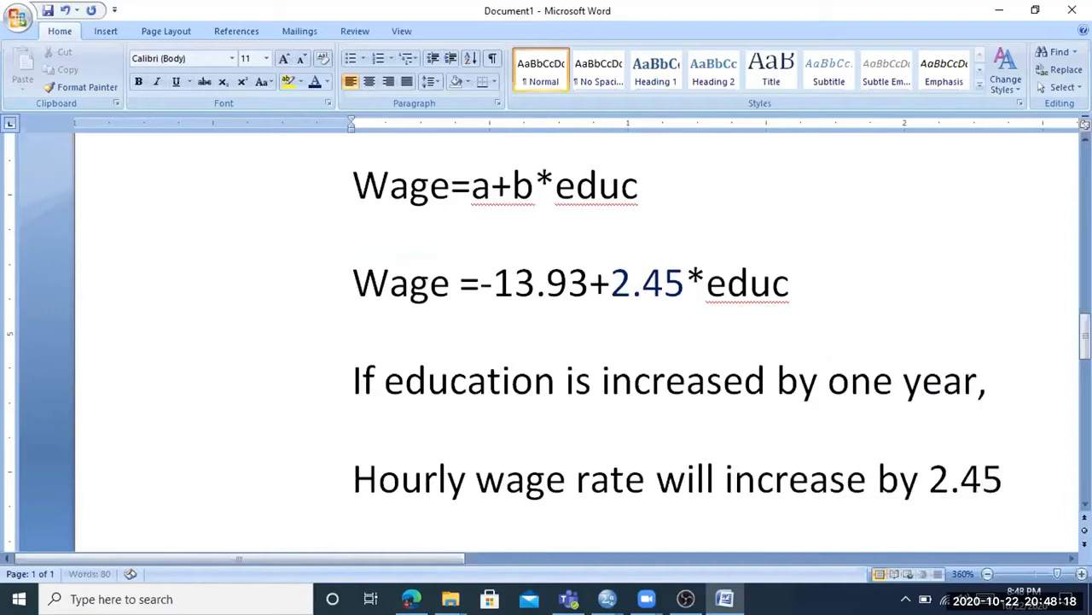
type(" dolla")
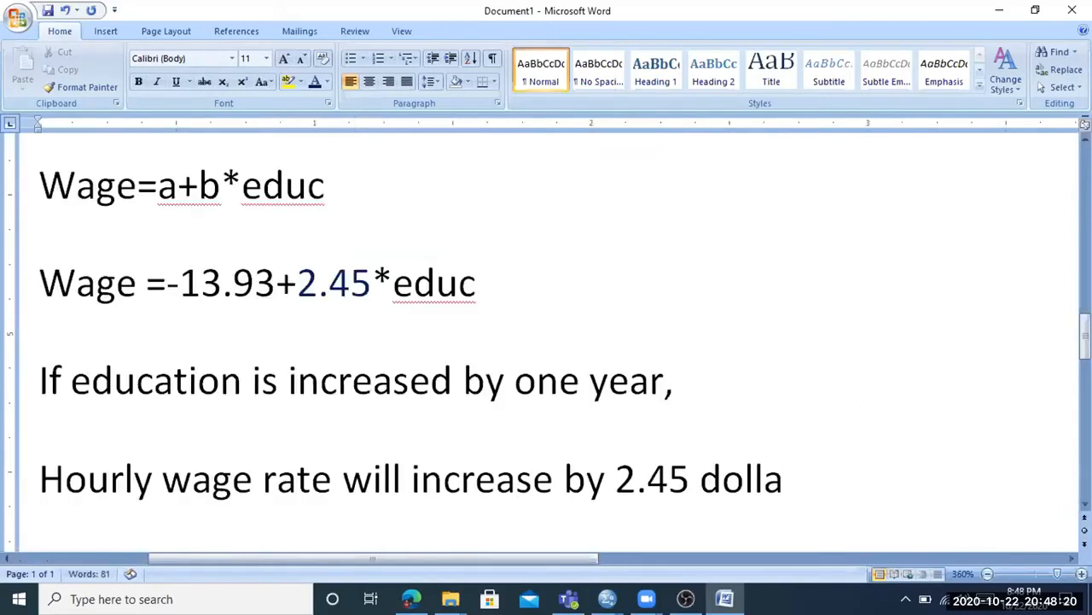
type("rs.")
left_click_drag(380, 558, 313, 556)
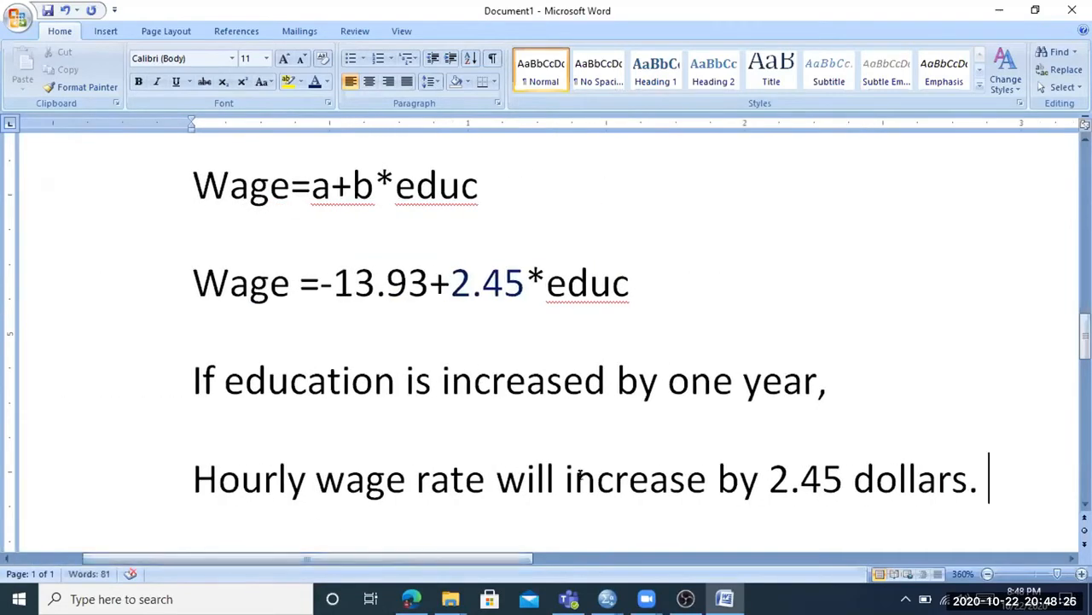
Compare the written interpretation with the 2.45 coefficient, its plus sign and the educ term in the fitted equation
left_click(452, 282)
left_click(774, 500)
left_click(651, 310)
left_click_drag(547, 274, 452, 271)
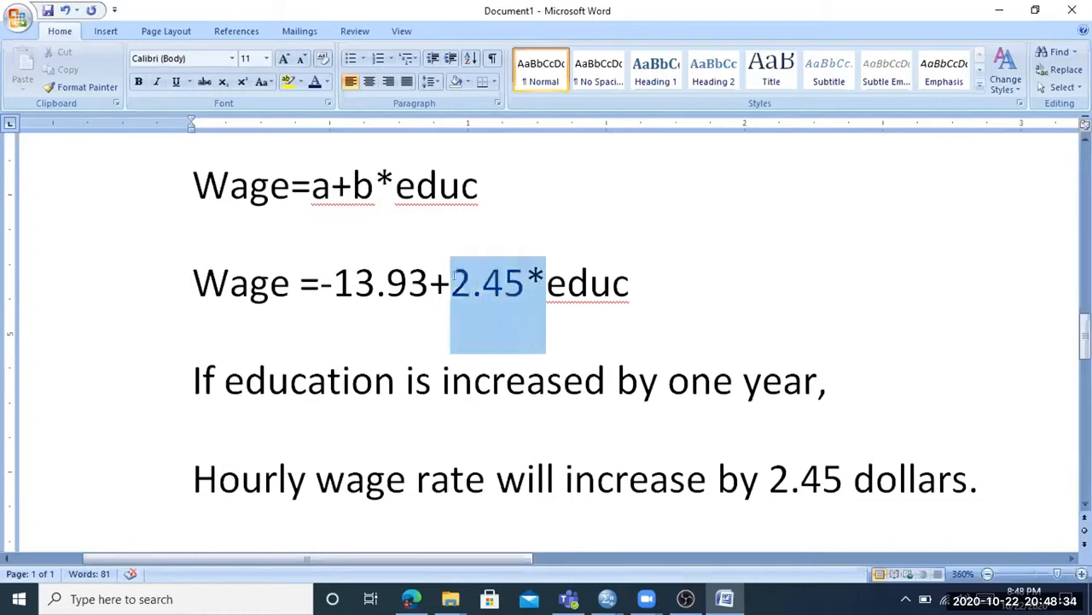
left_click(569, 281)
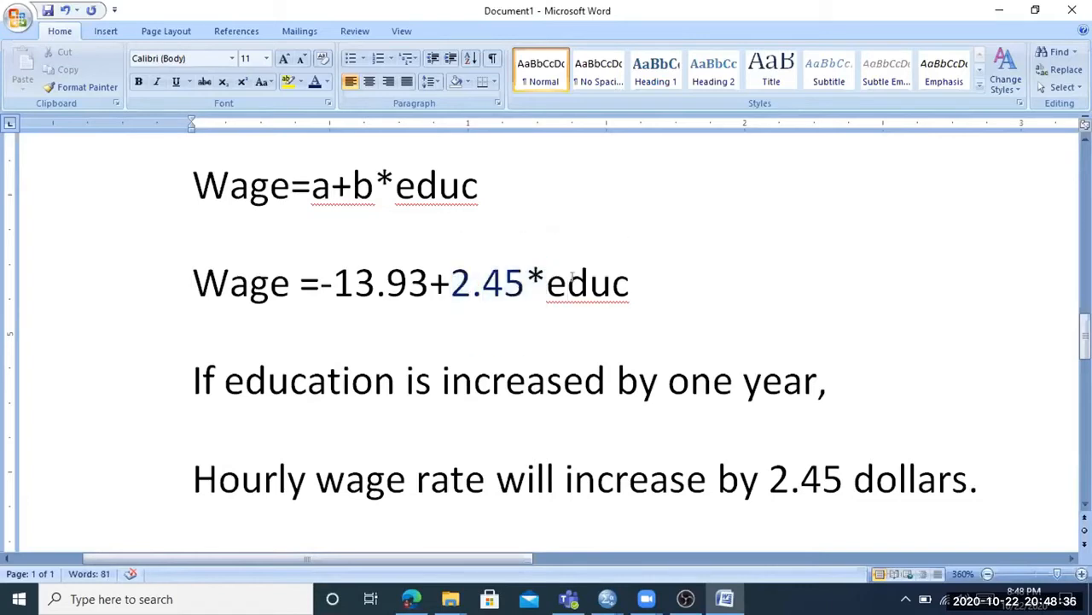
left_click(228, 285)
left_click(500, 279)
left_click_drag(427, 278, 443, 275)
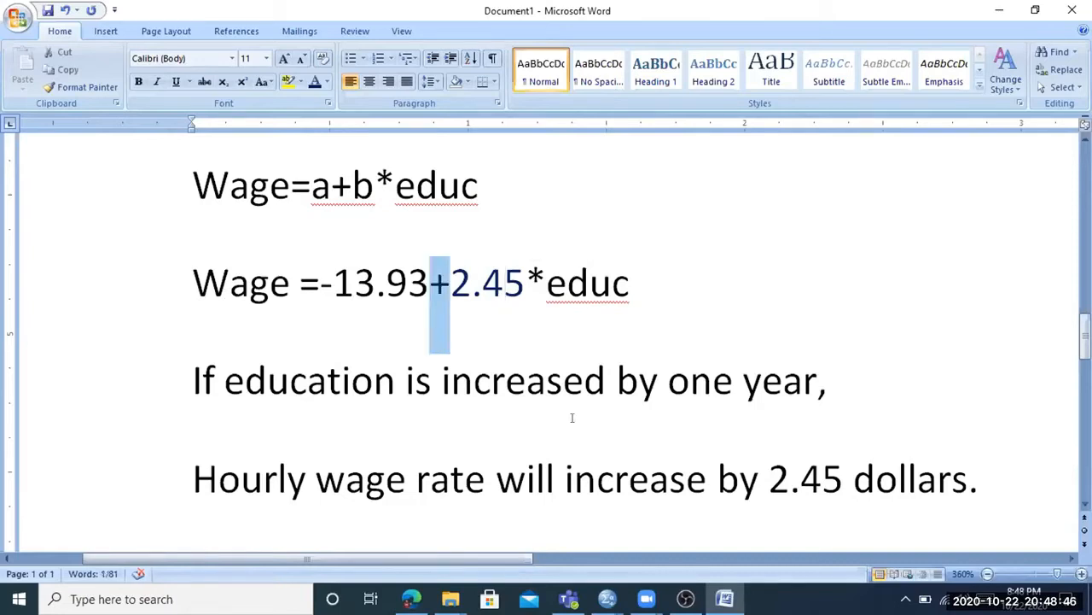
left_click(740, 478)
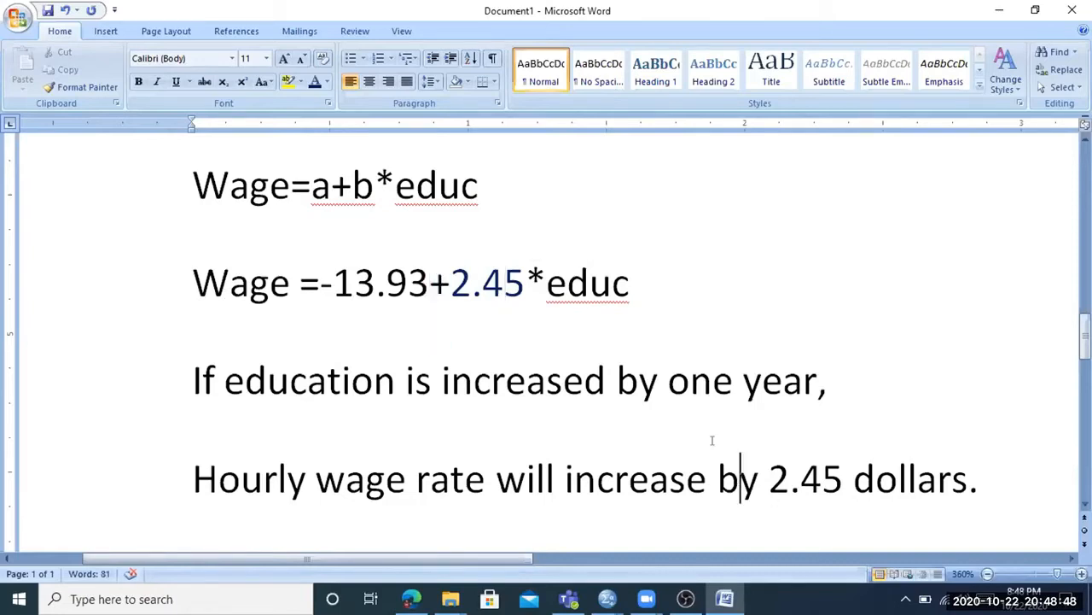
Compare the increases described in the interpretation lines with the 2.45 coefficient, the educ term and Wage in the fitted equation
left_click_drag(433, 380, 485, 367)
left_click_drag(537, 469, 664, 468)
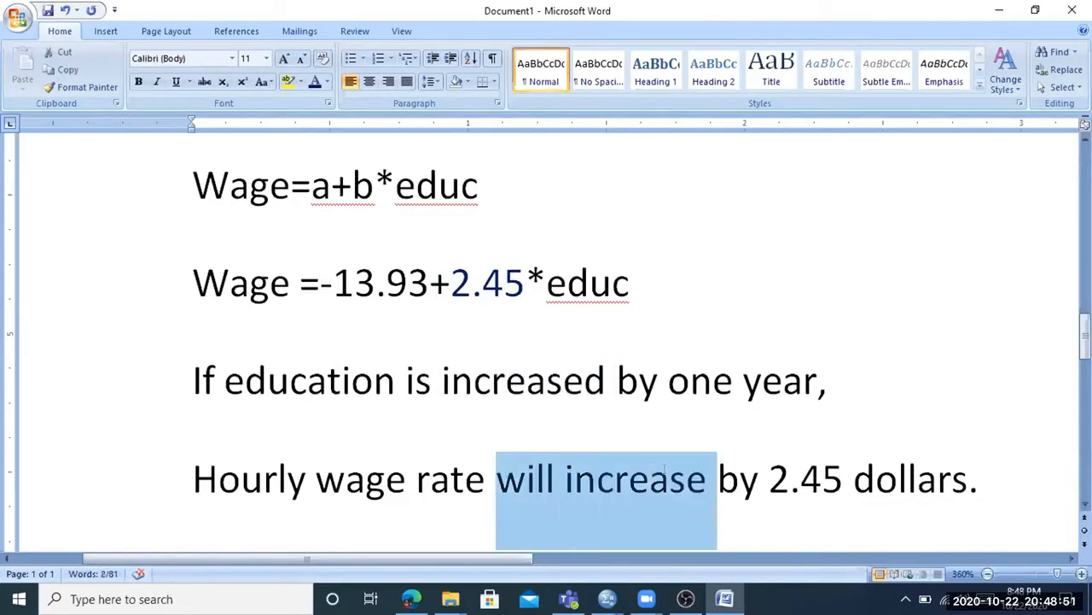
left_click(447, 282)
left_click_drag(454, 369, 541, 376)
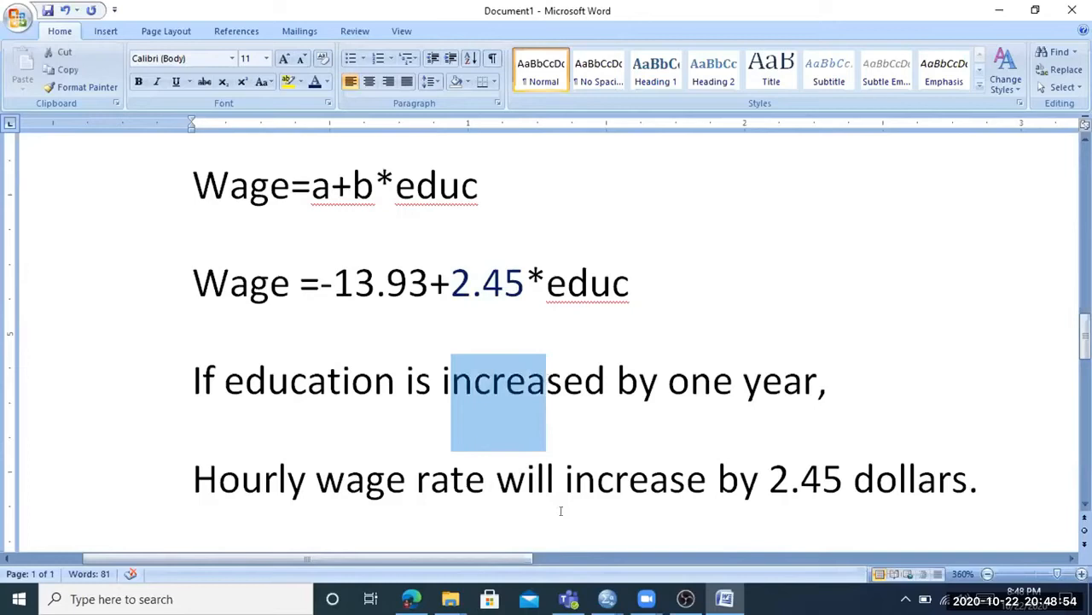
left_click_drag(561, 507, 637, 460)
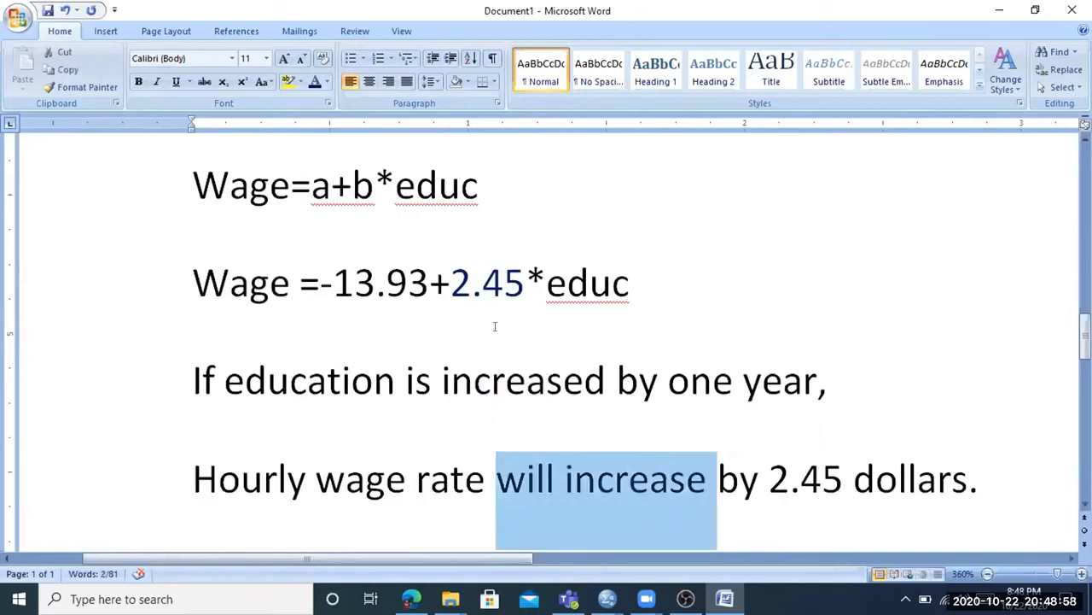
left_click(506, 285)
left_click(569, 285)
left_click_drag(547, 285, 632, 274)
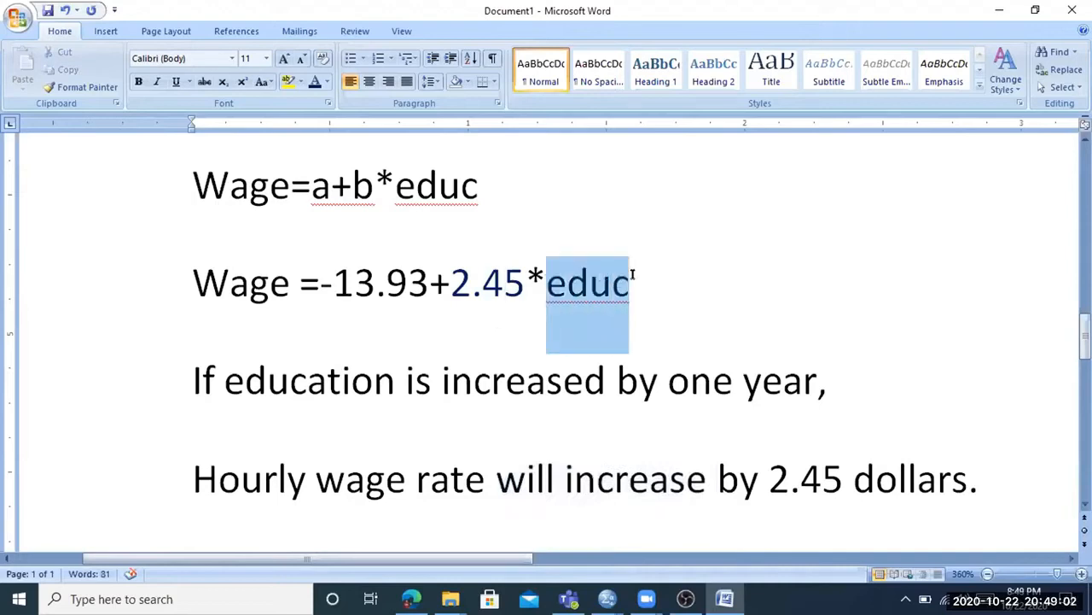
left_click_drag(194, 283, 287, 283)
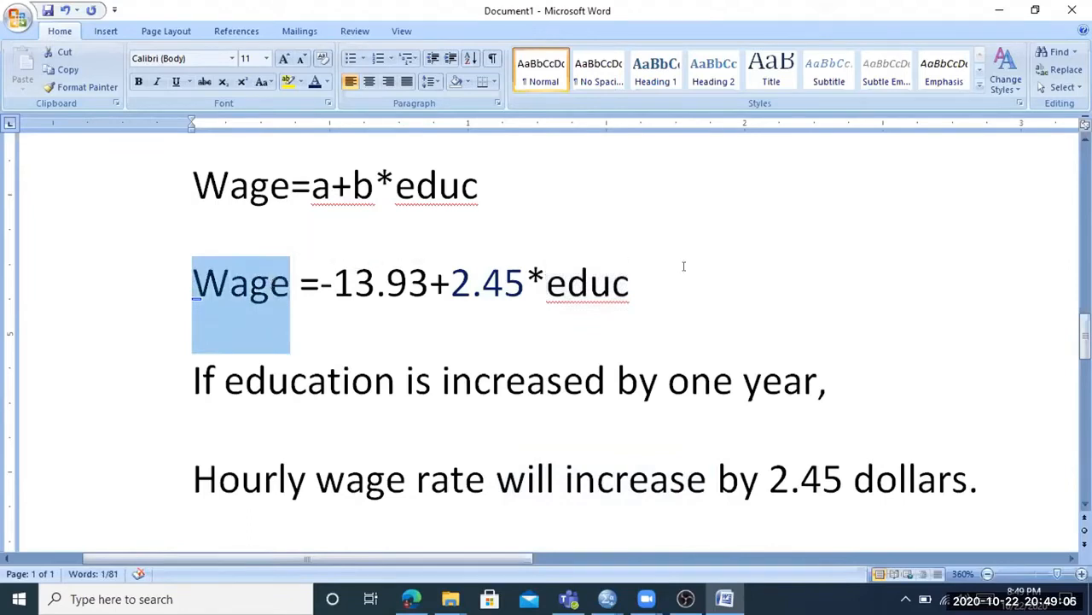
left_click(613, 290)
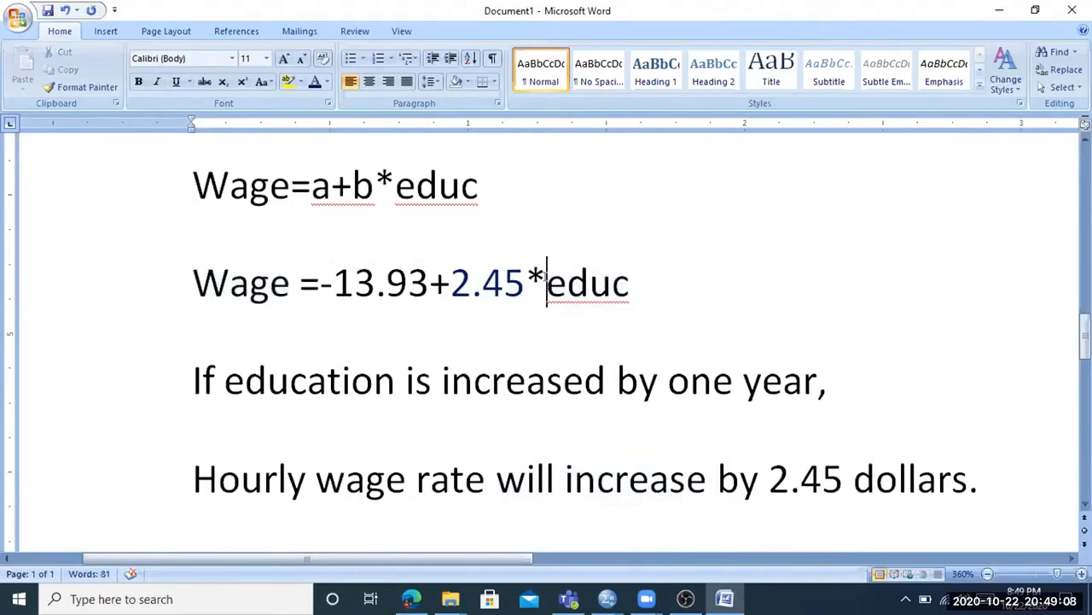
left_click_drag(547, 285, 632, 270)
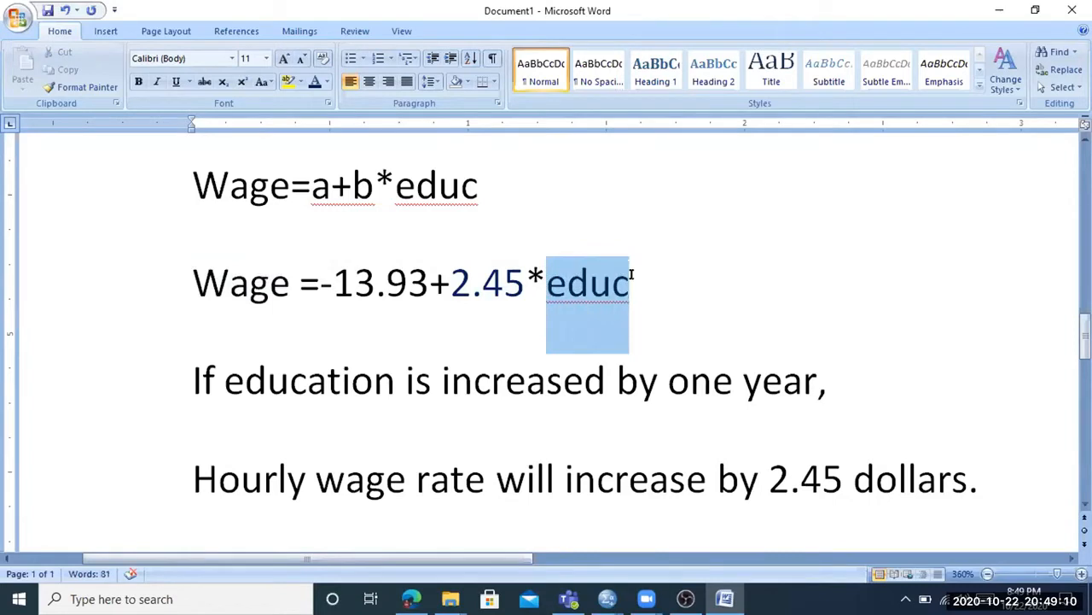
left_click_drag(188, 281, 279, 278)
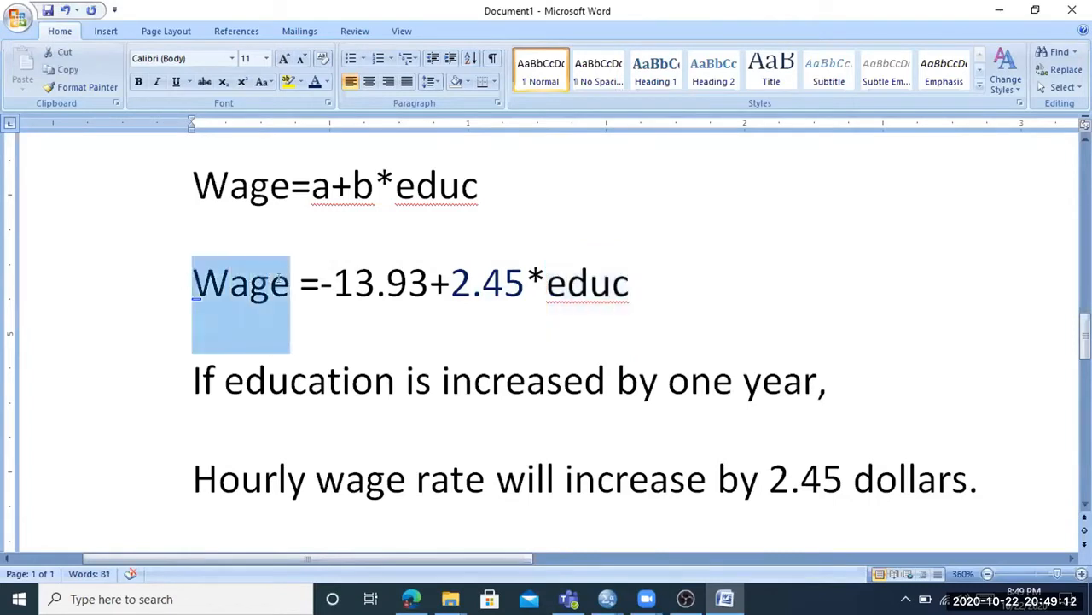
Reread the education condition and hourly wage sentence against the 2.45 coefficient in the fitted equation
left_click(656, 375)
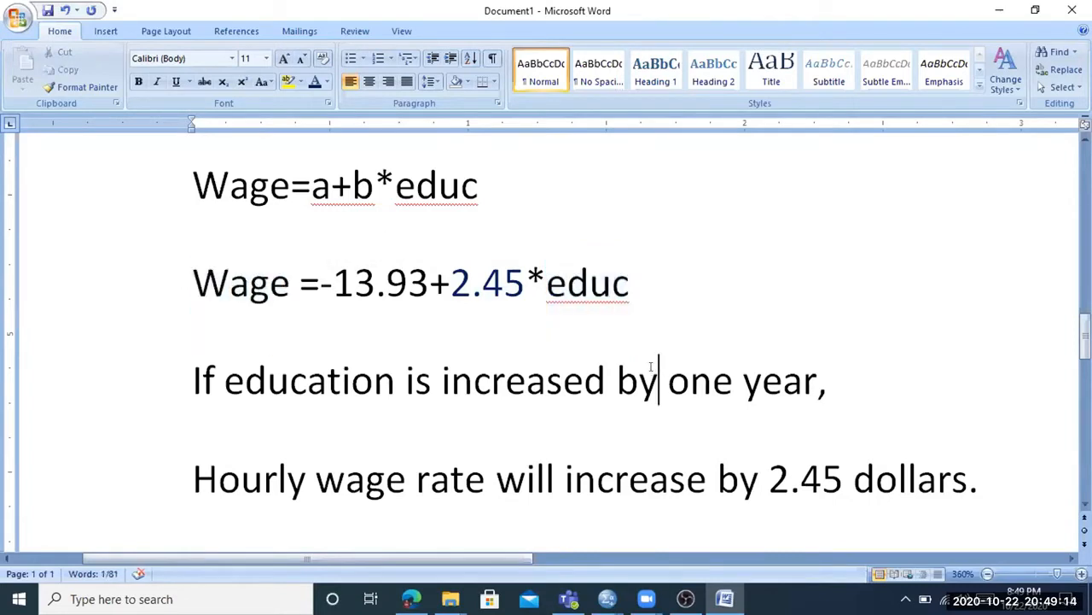
left_click(308, 380)
left_click(618, 379)
left_click(764, 380)
left_click(408, 476)
left_click(671, 476)
left_click(505, 290)
left_click(768, 480)
left_click(429, 282)
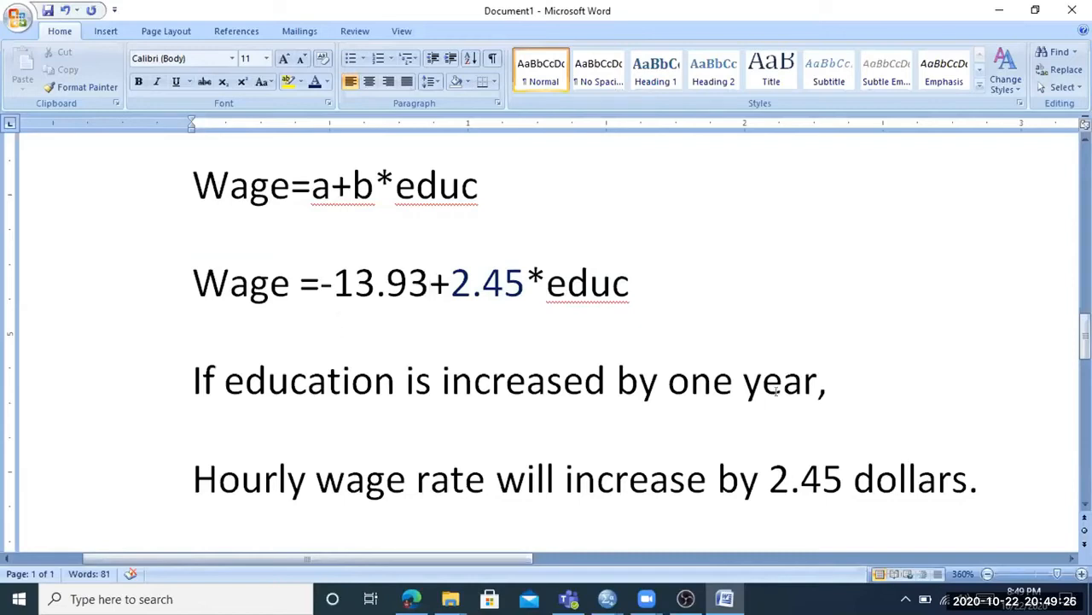
Copy the two interpretation lines below the fitted equation and switch to the Zoom meeting
left_click_drag(980, 484, 203, 376)
right_click(384, 388)
left_click(444, 197)
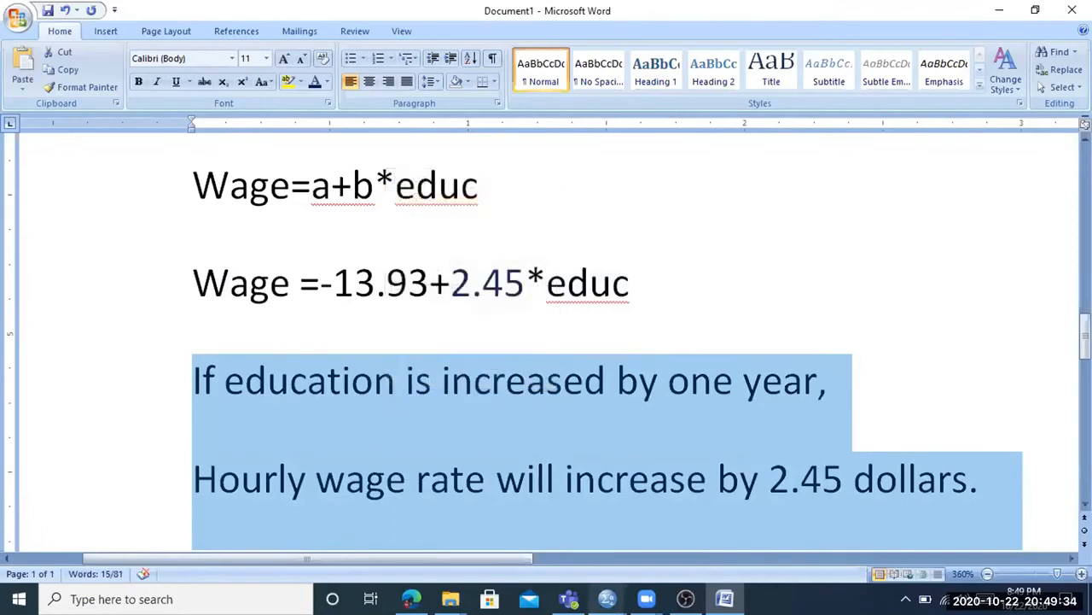
left_click(647, 599)
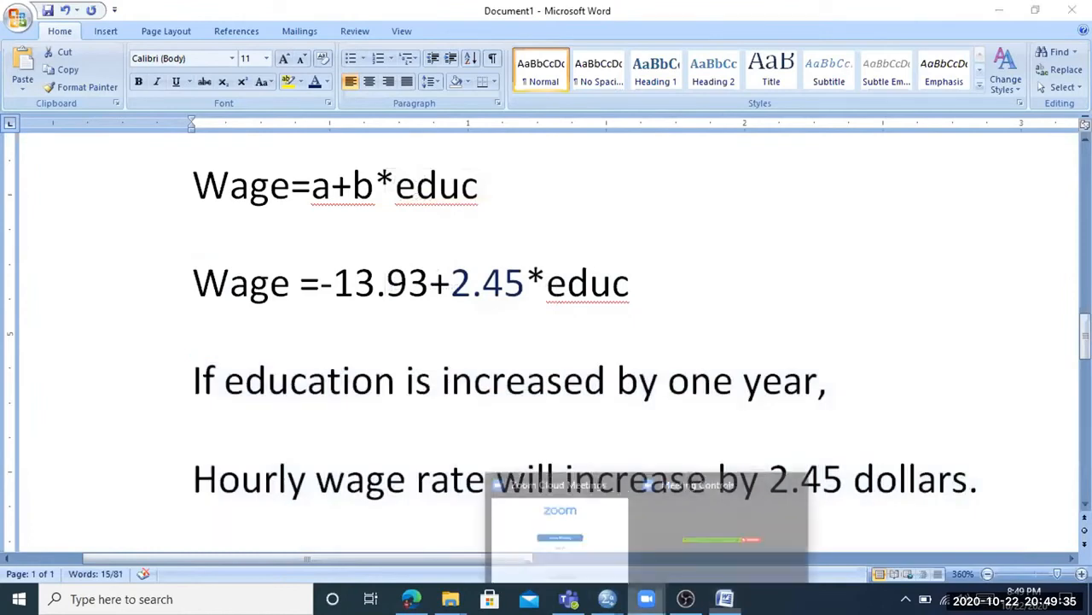
left_click(653, 502)
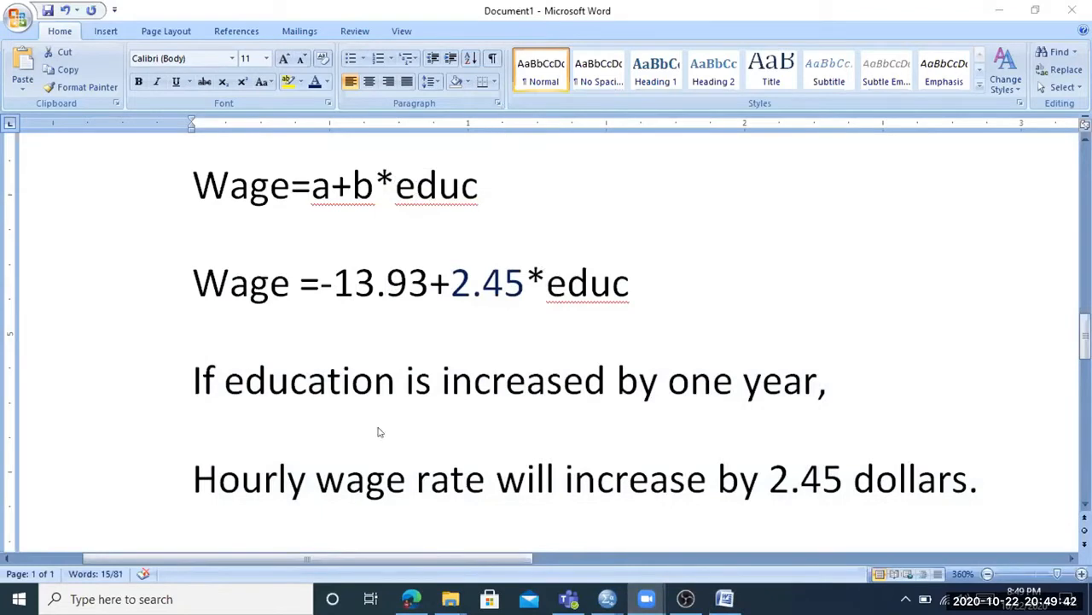
Return to the Word document, review the -13.93 constant and start a new line below the hourly wage sentence
left_click(365, 297)
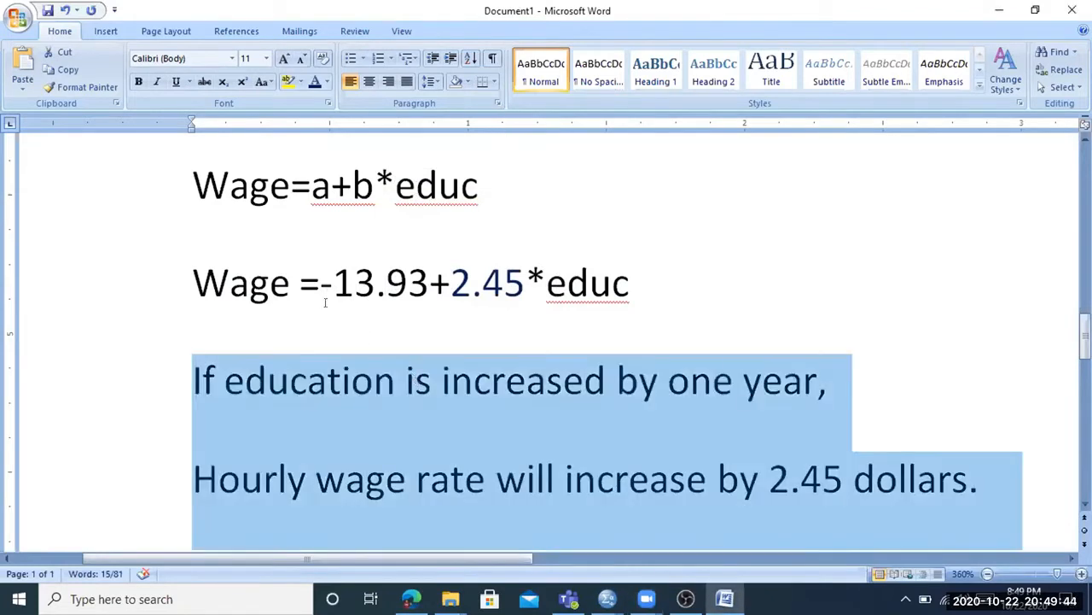
left_click(325, 299)
left_click(378, 268)
left_click(428, 301)
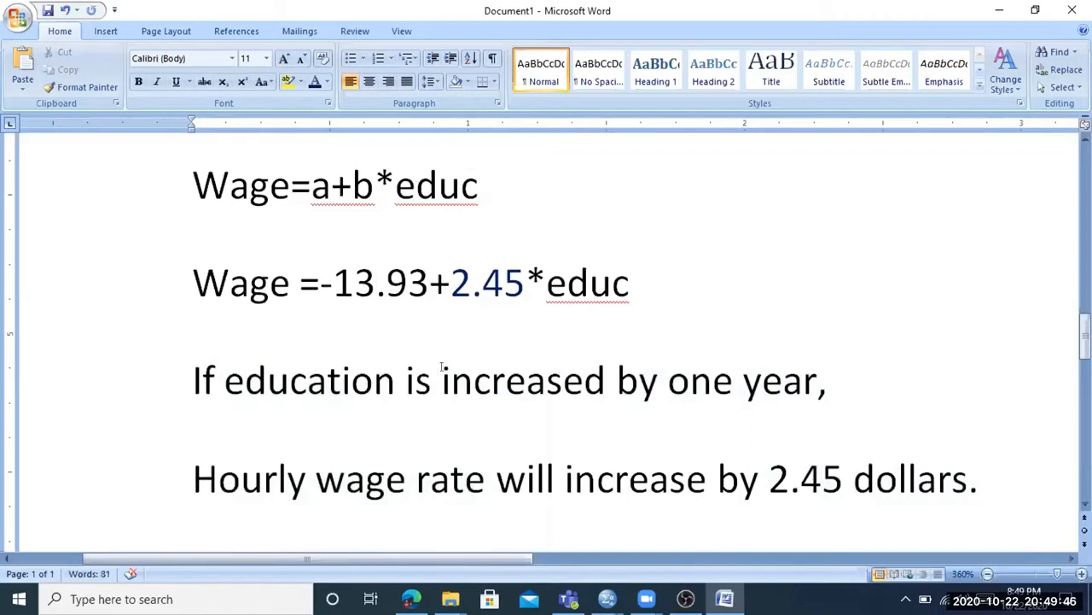
scroll(442, 367, "down", 2)
left_click(790, 346)
key("Return")
scroll(226, 264, "up", 1)
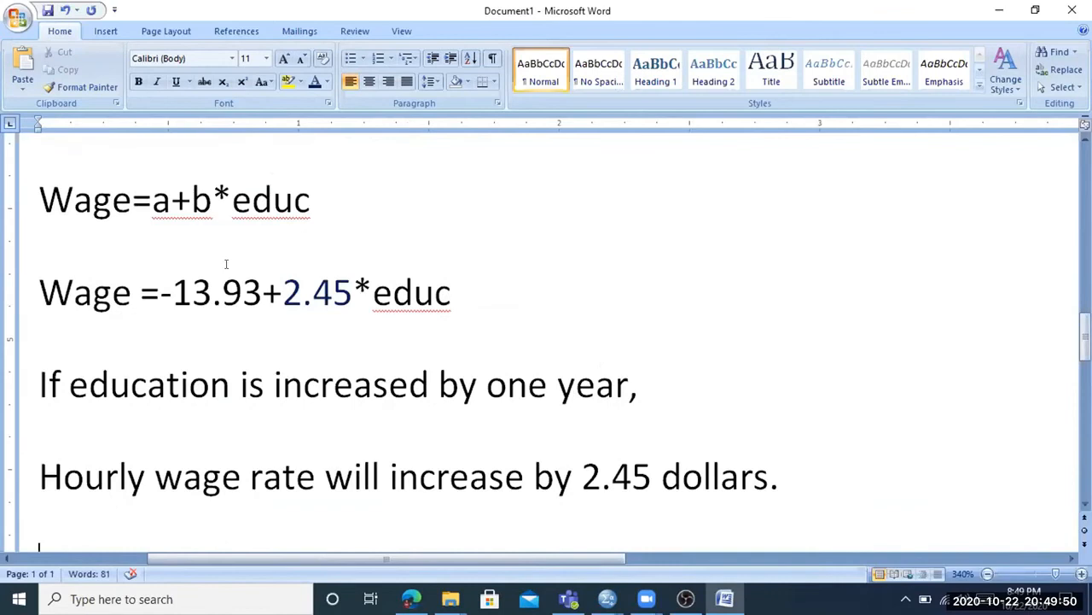
Write "a= what is the wage rate when edu is zero?" below the hourly wage sentence
double_click(161, 196)
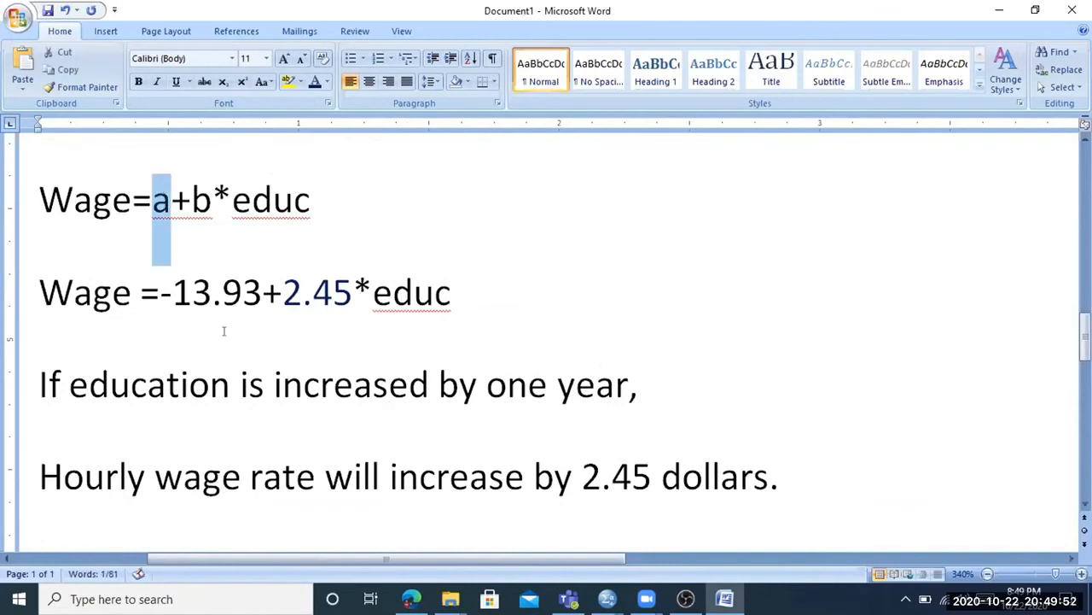
left_click(83, 499)
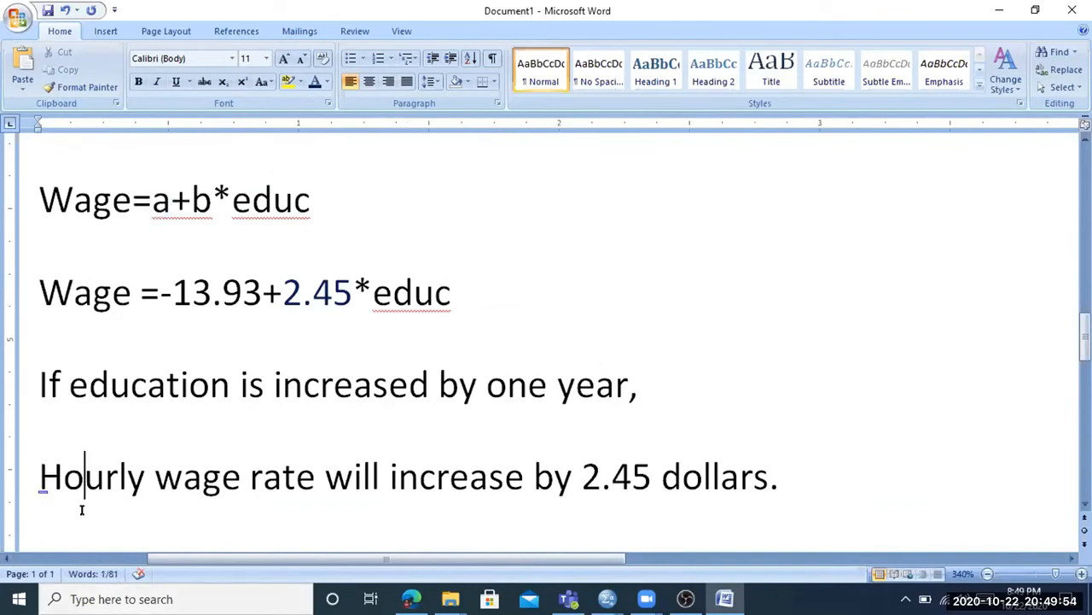
left_click(790, 480)
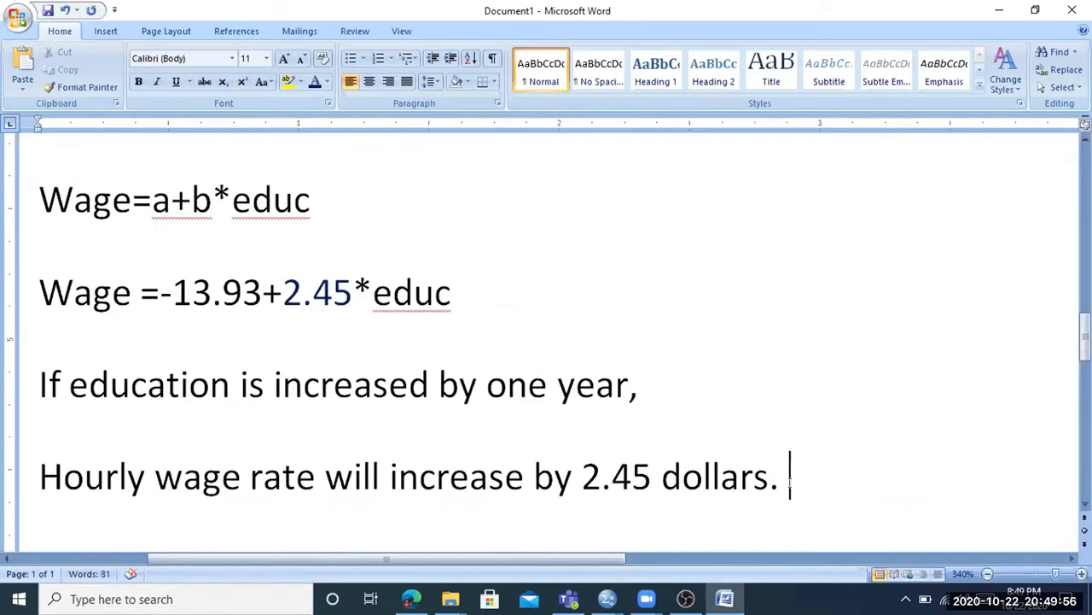
key("Return")
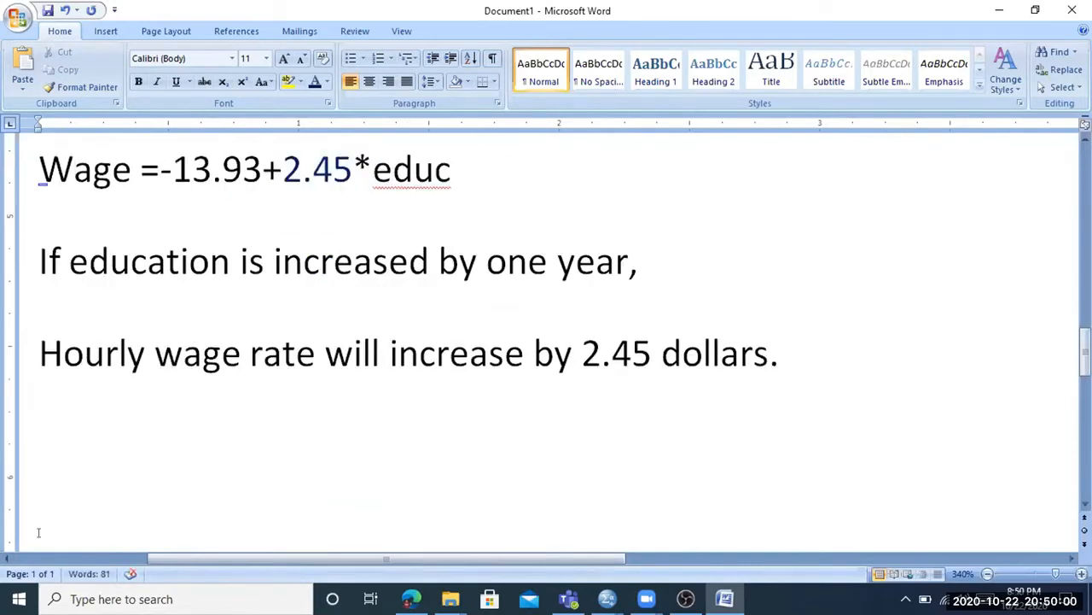
type("a=")
key("ctrl+z")
type("what is the")
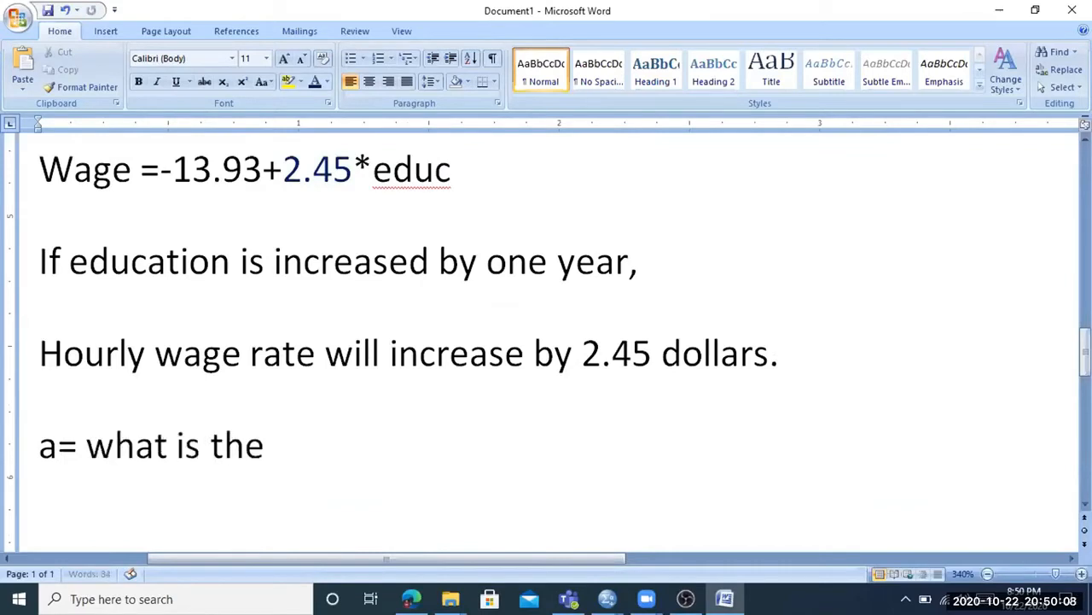
type(" wage rat")
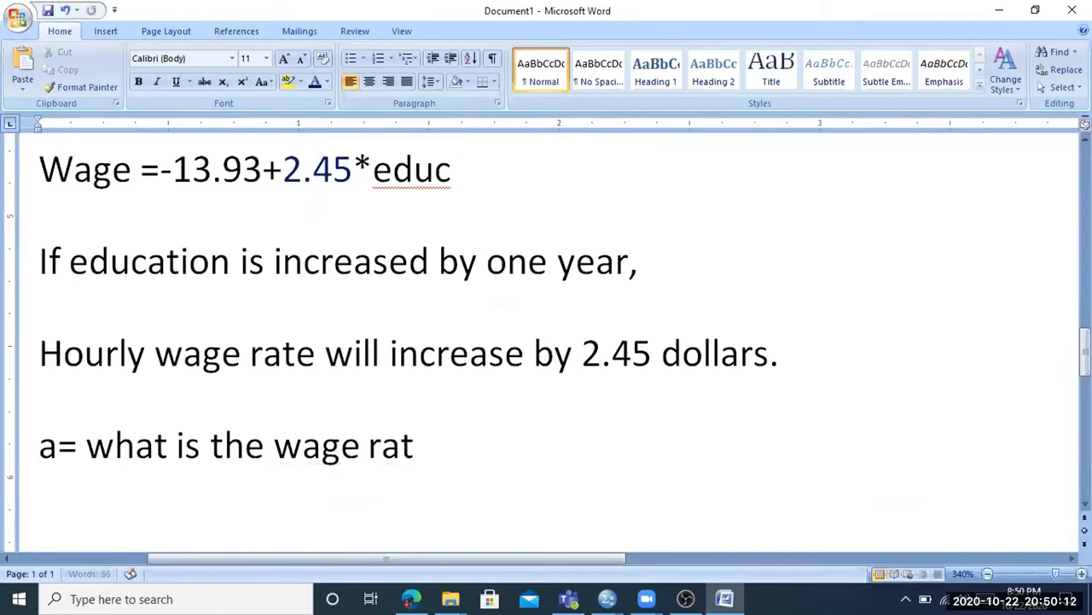
type("e when e")
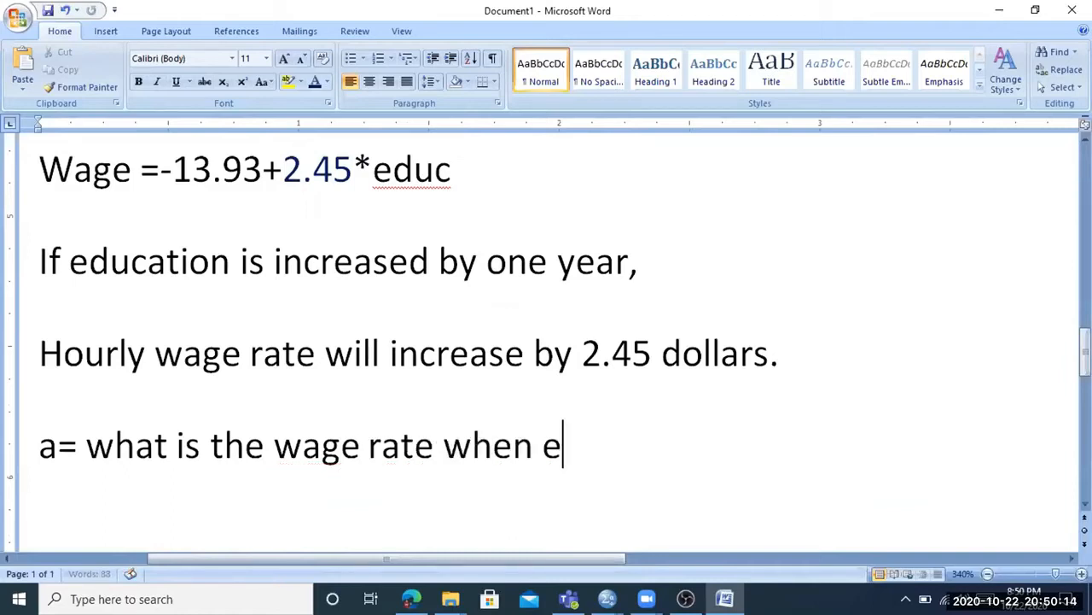
type("du")
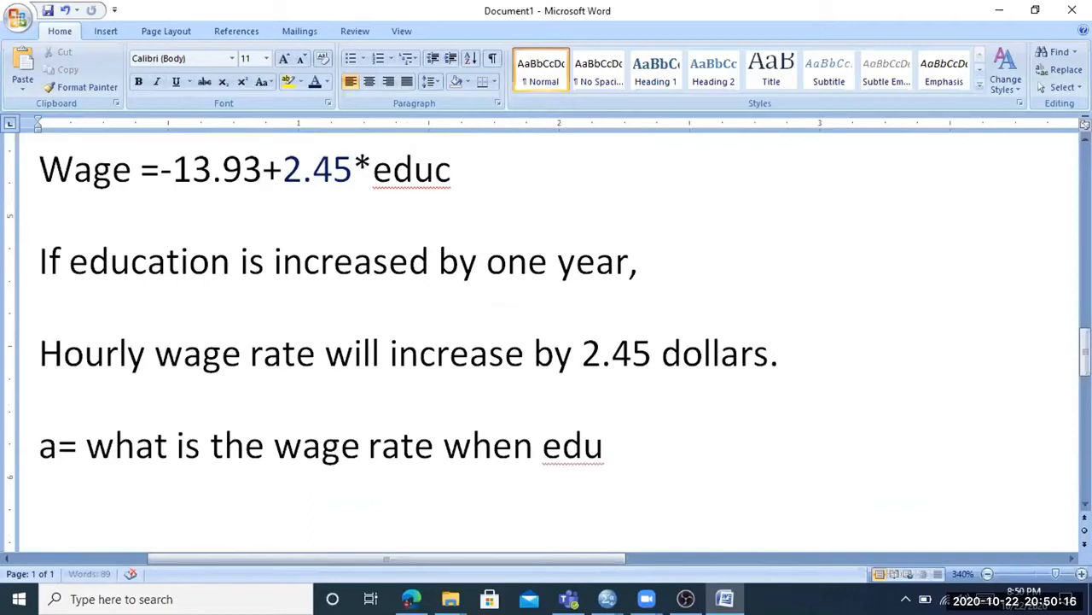
type(" is zero?")
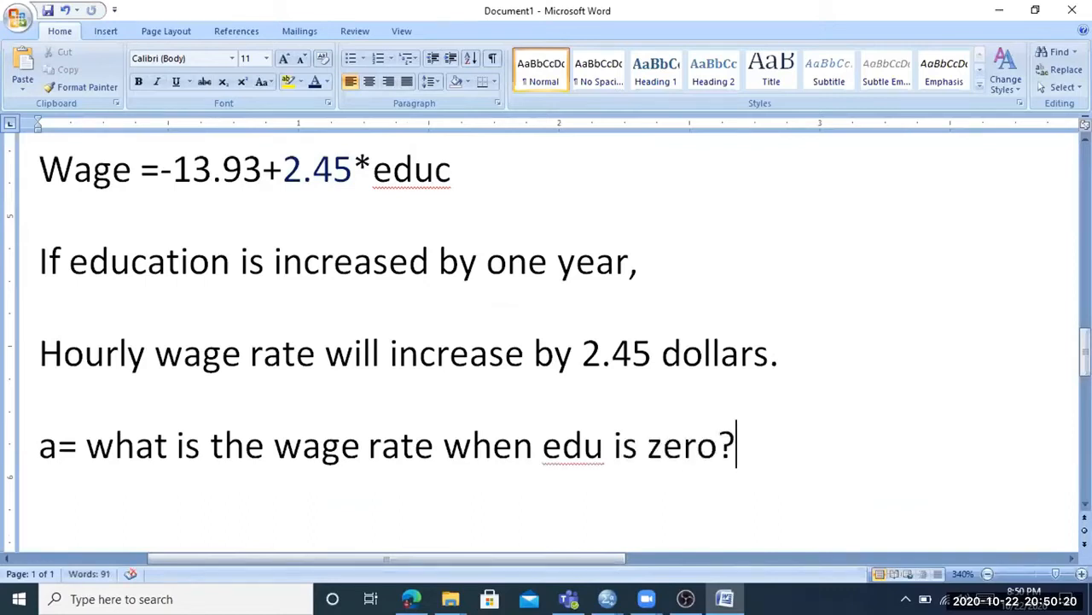
Remove the minus sign before 13.93 in the fitted equation
left_click(470, 434)
left_click(553, 444)
left_click(223, 168)
left_click(169, 173)
key("BackSpace")
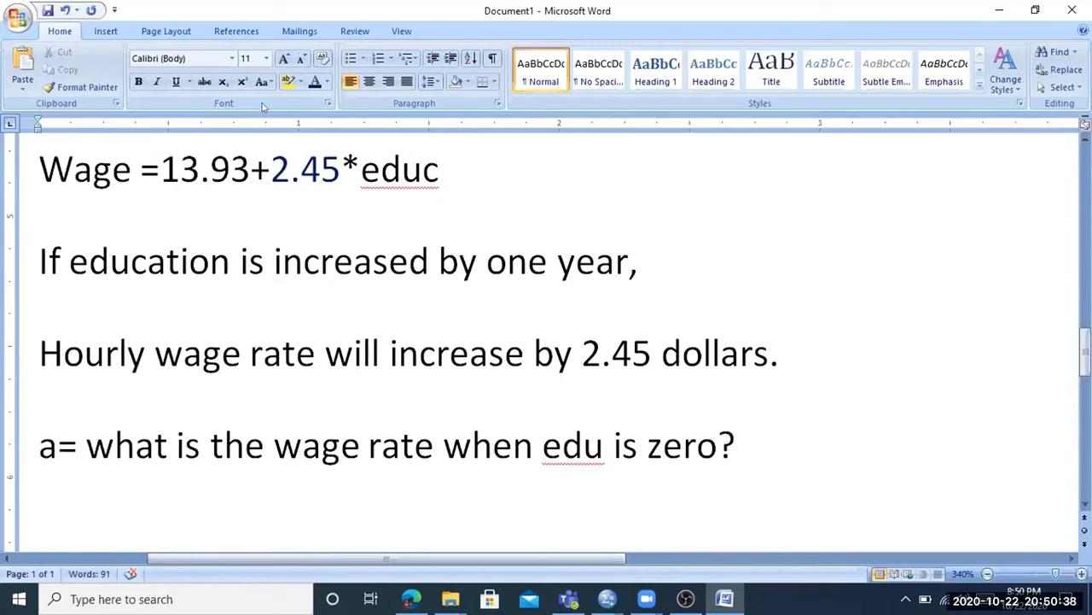
Review the constant and the educ term, and restore the minus sign before 13.93
left_click(290, 168)
left_click_drag(292, 167, 441, 168)
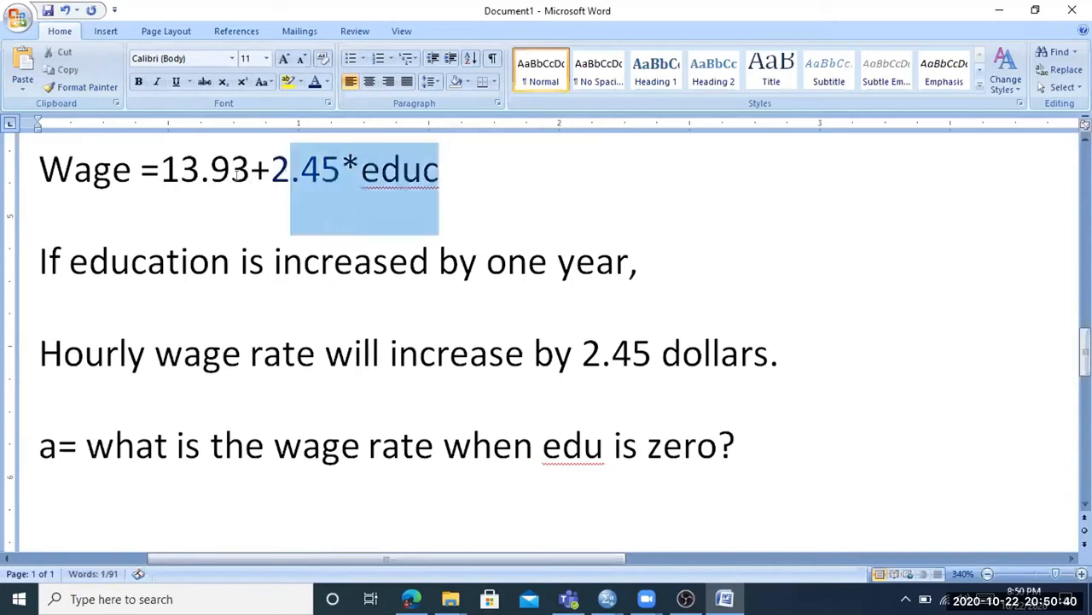
left_click(181, 167)
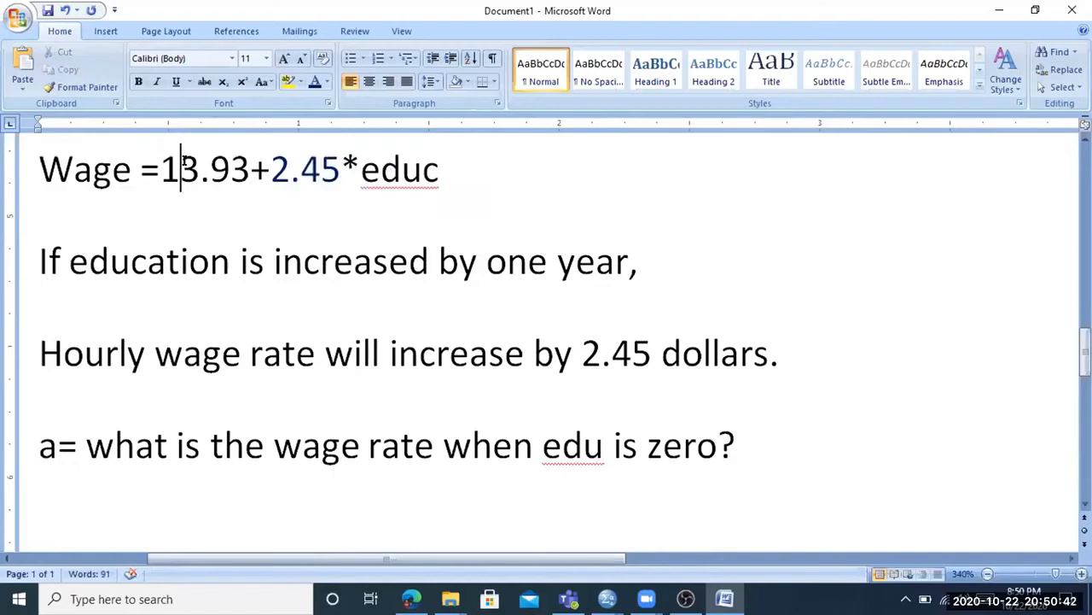
left_click(415, 172)
left_click(163, 168)
type("-")
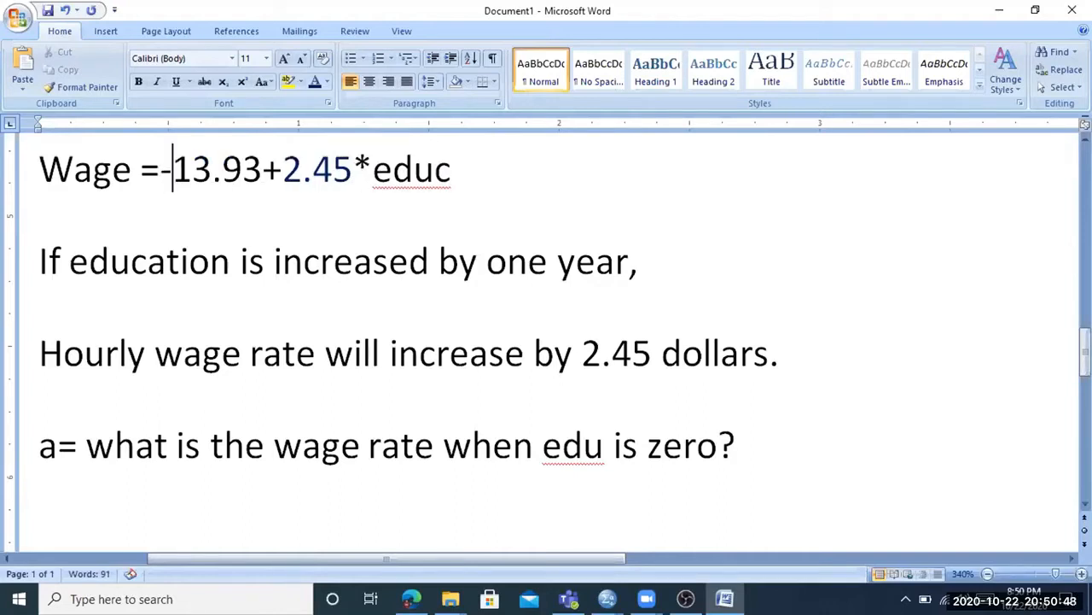
left_click(183, 171)
Write "If education is zero, wage rate is -13.93 dollars." on a new line below the question about a
left_click(736, 444)
key("Return")
type("If")
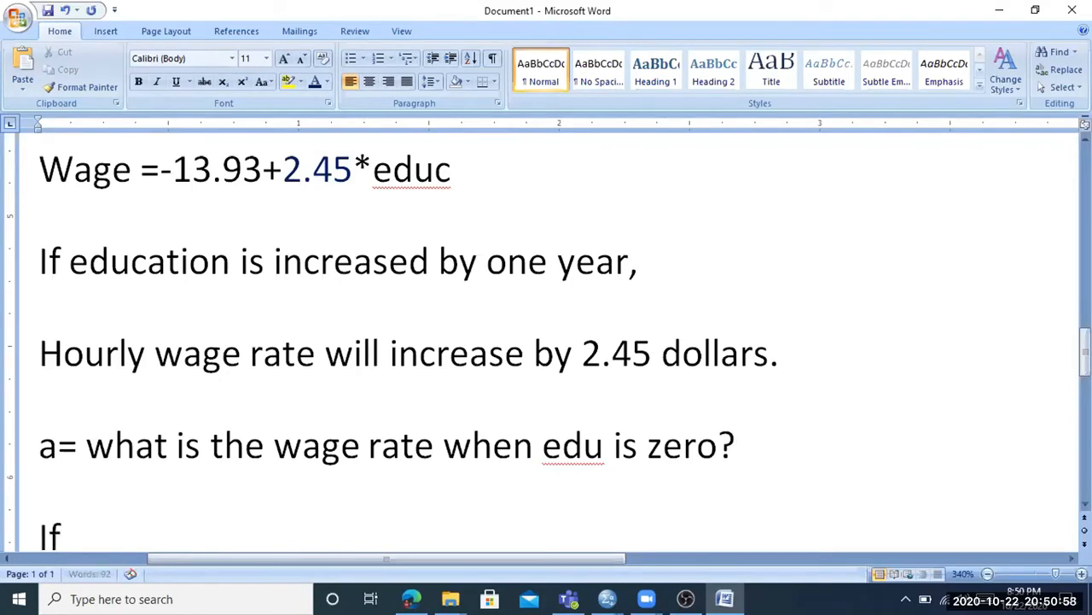
type(" education")
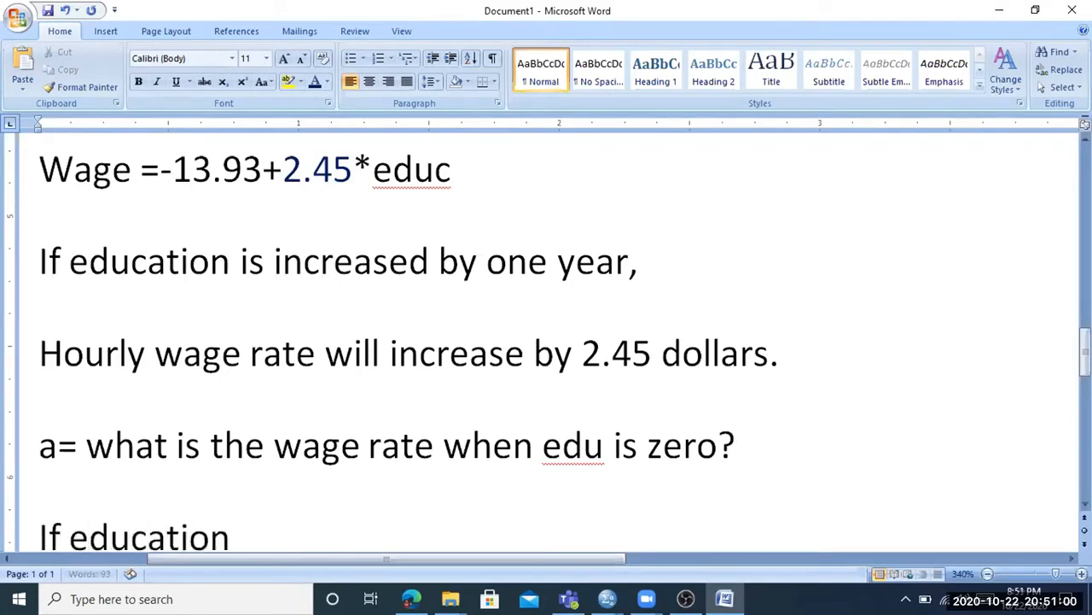
type(" is ze")
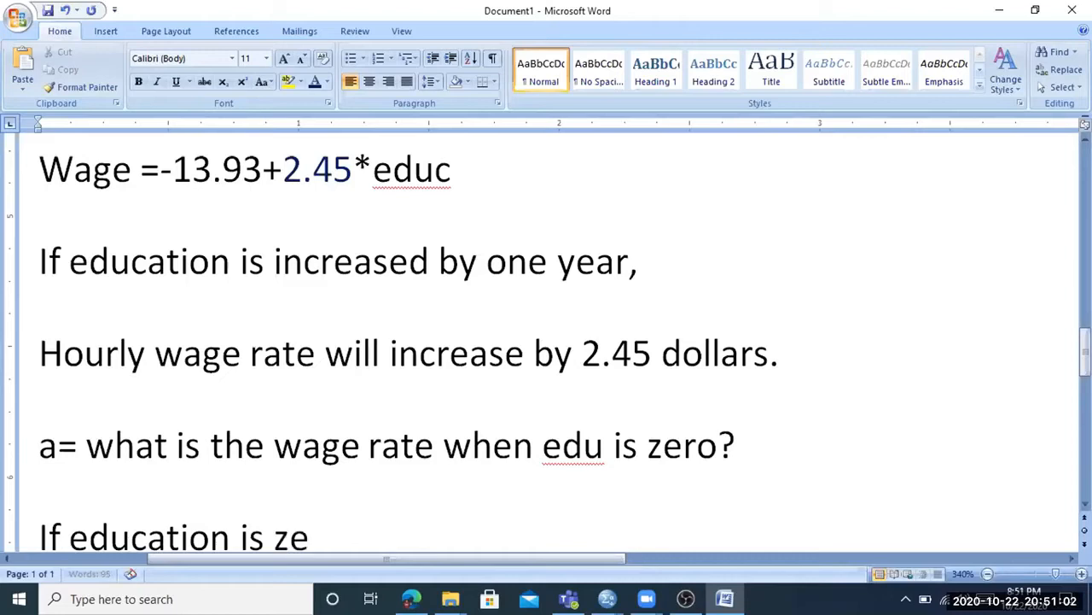
type("ro, wager")
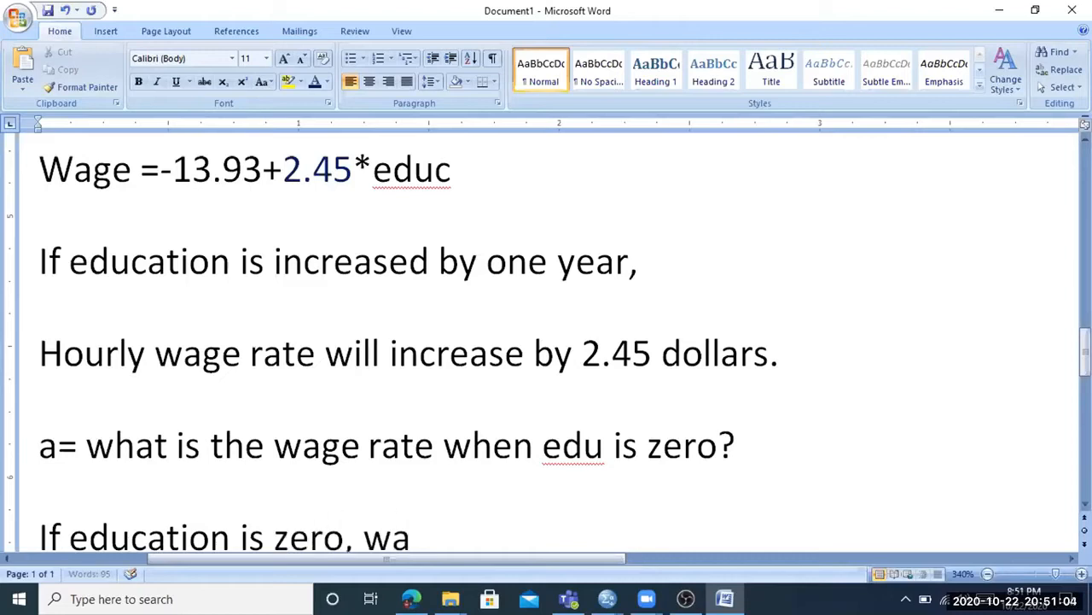
key("BackSpace")
key("BackSpace")
type("rate is")
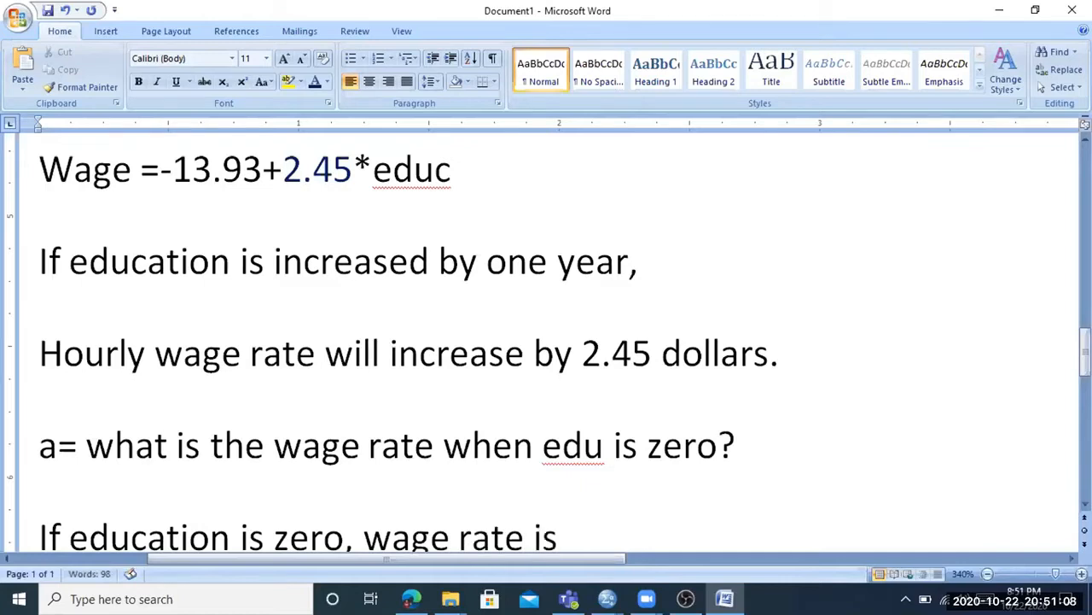
type(" -13")
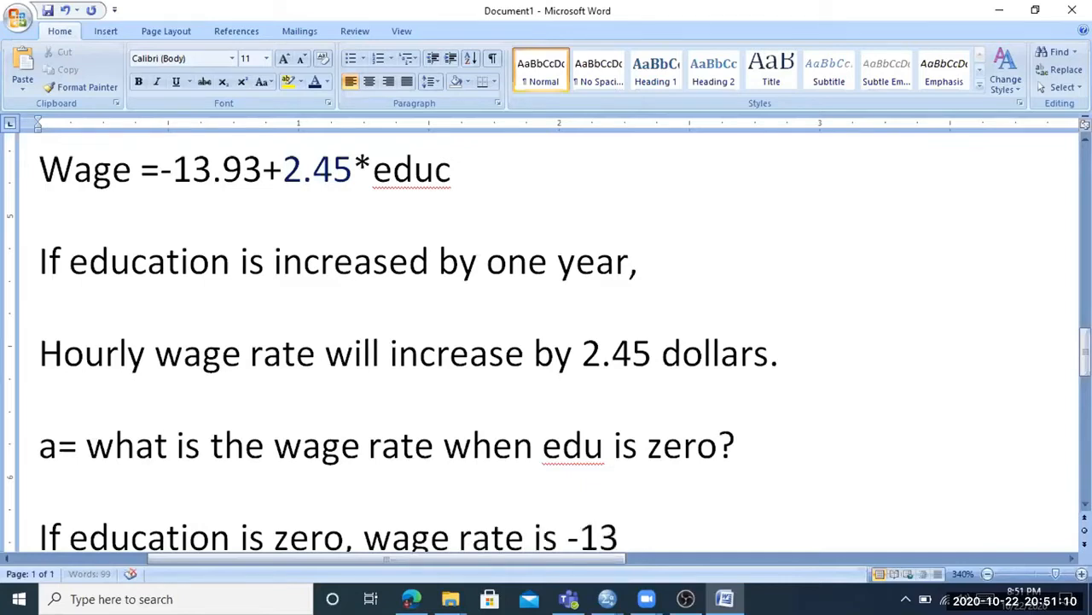
type(".93")
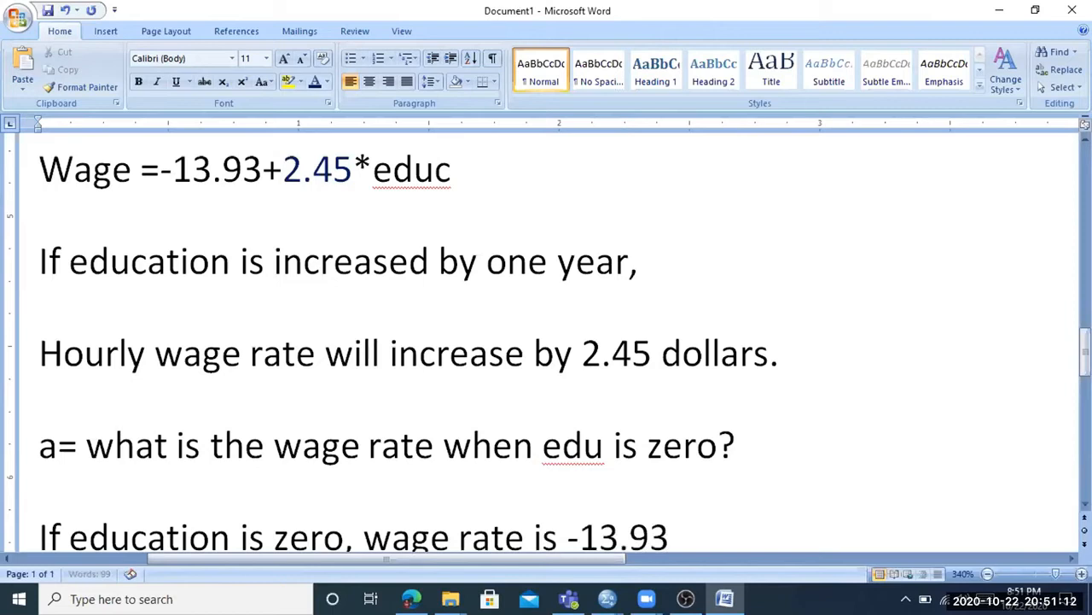
type(" dollars.")
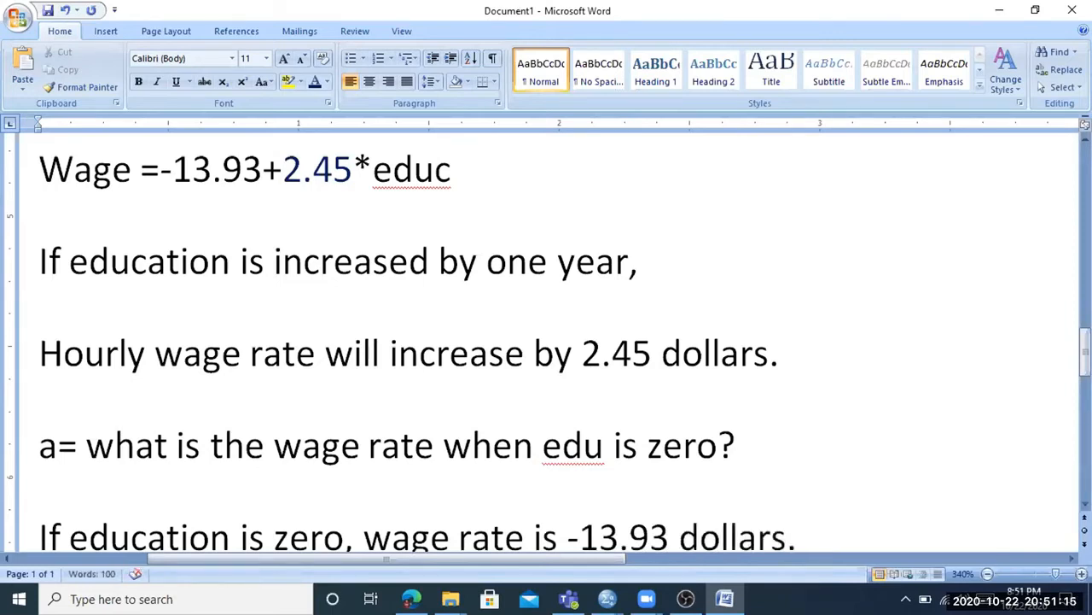
Examine the -13.93 constant and the 2.45 slope in the fitted equation and in the sentences that interpret them
scroll(665, 427, "down", 1)
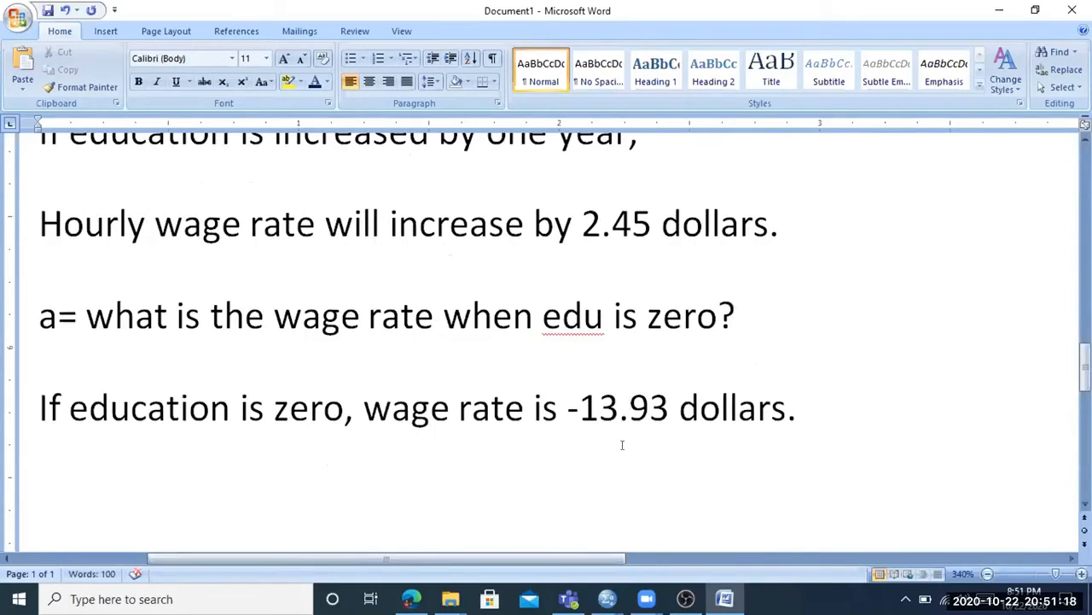
left_click(583, 430)
left_click_drag(560, 401, 651, 421)
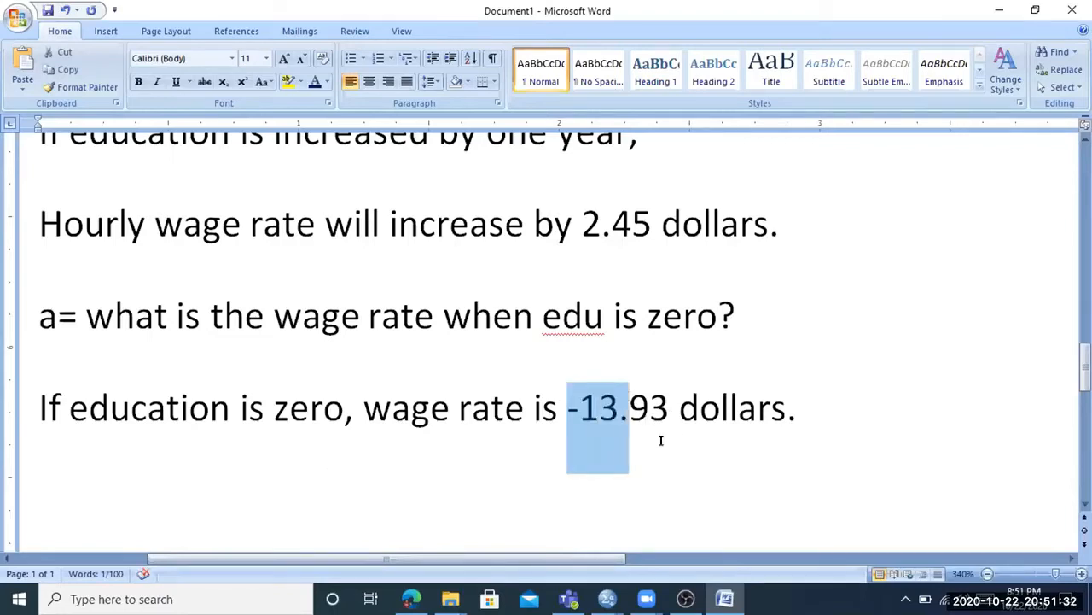
left_click(660, 456)
scroll(657, 461, "up", 5)
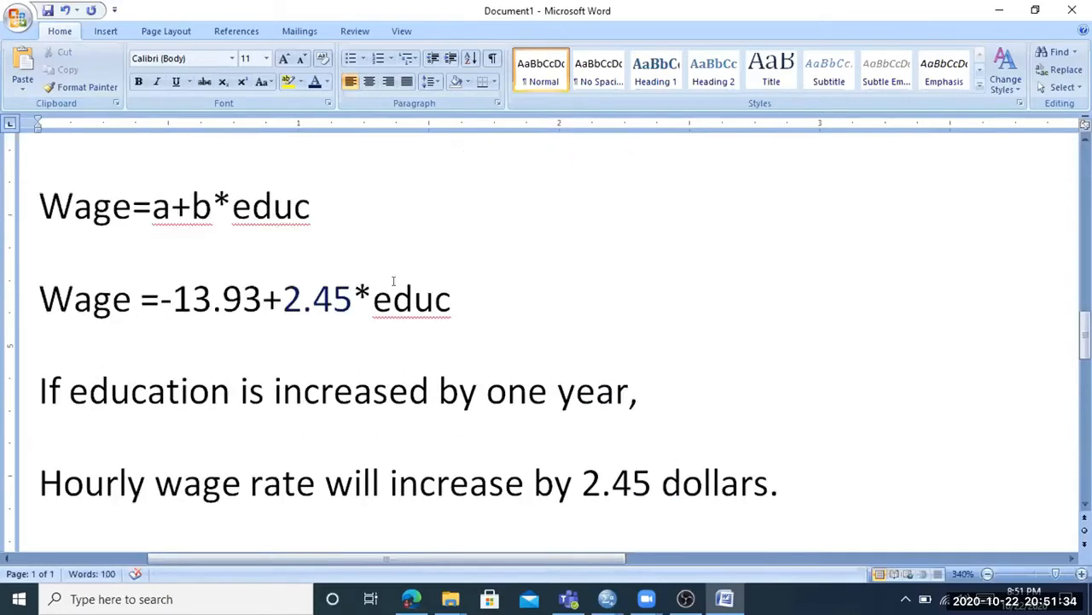
mouse_move(175, 299)
left_mouse_down()
mouse_move(258, 302)
mouse_move(159, 298)
left_mouse_up()
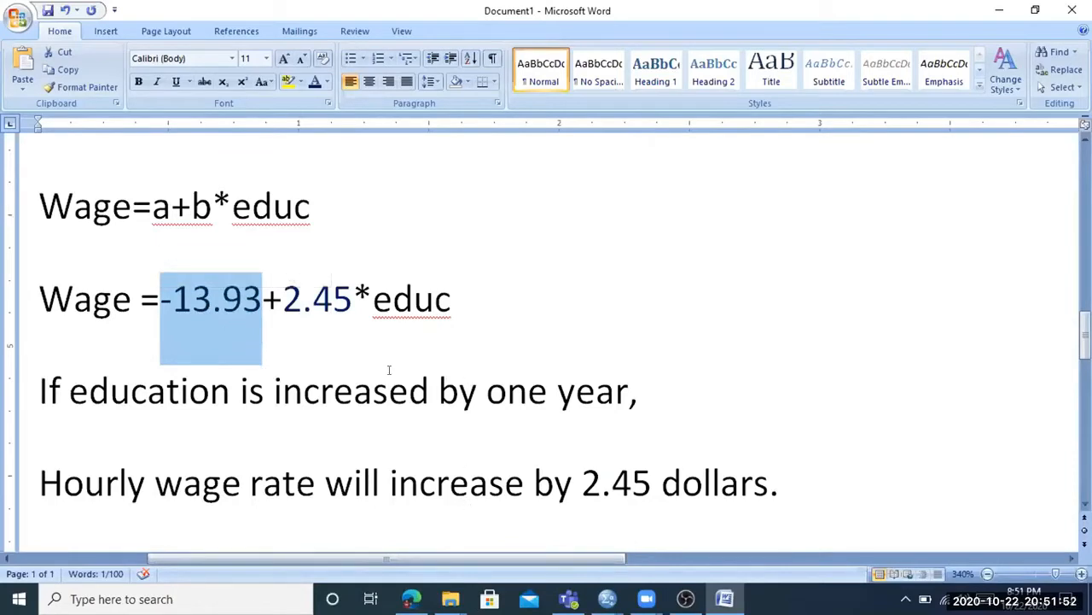
left_click(315, 298)
left_click(289, 297)
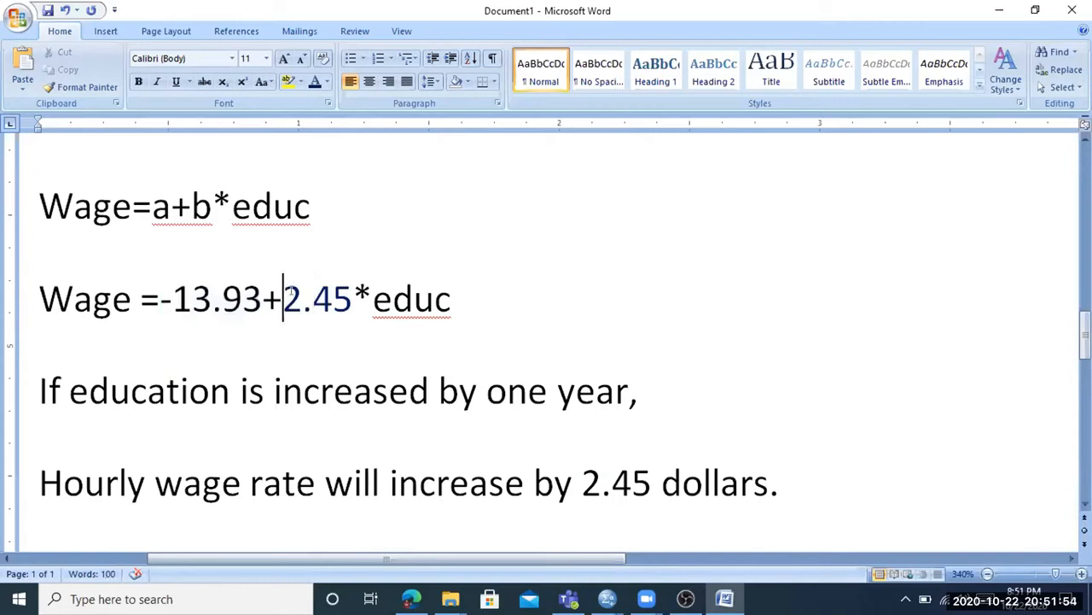
double_click(290, 297)
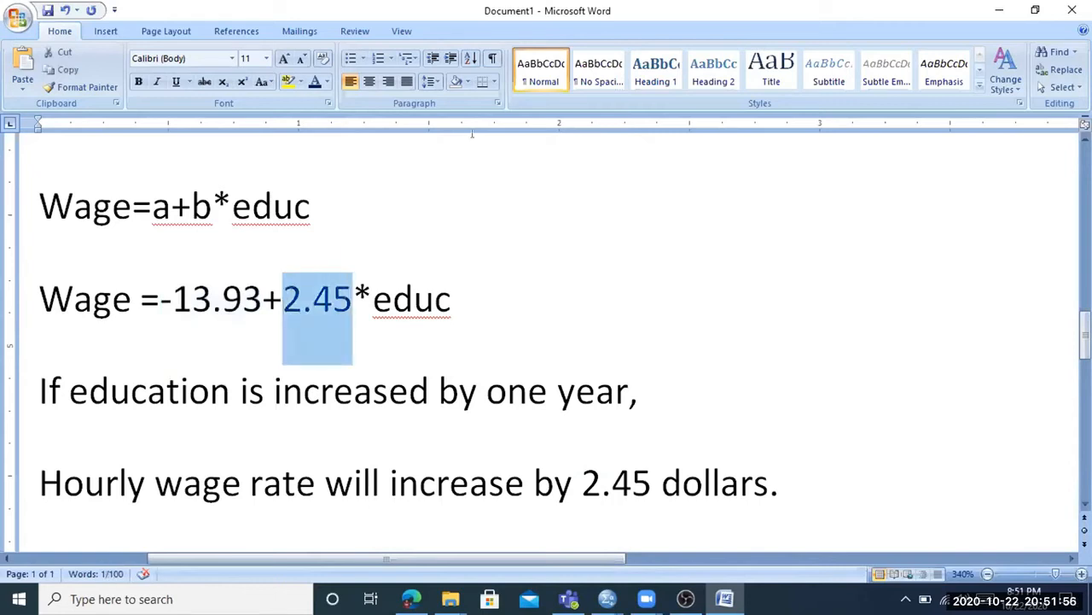
left_click(647, 599)
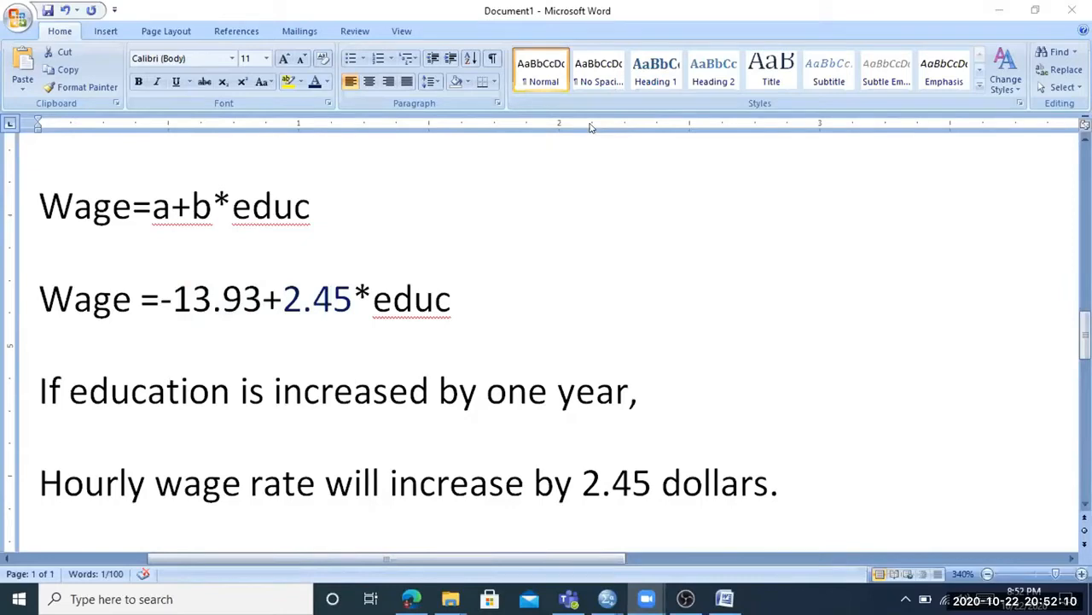
double_click(335, 343)
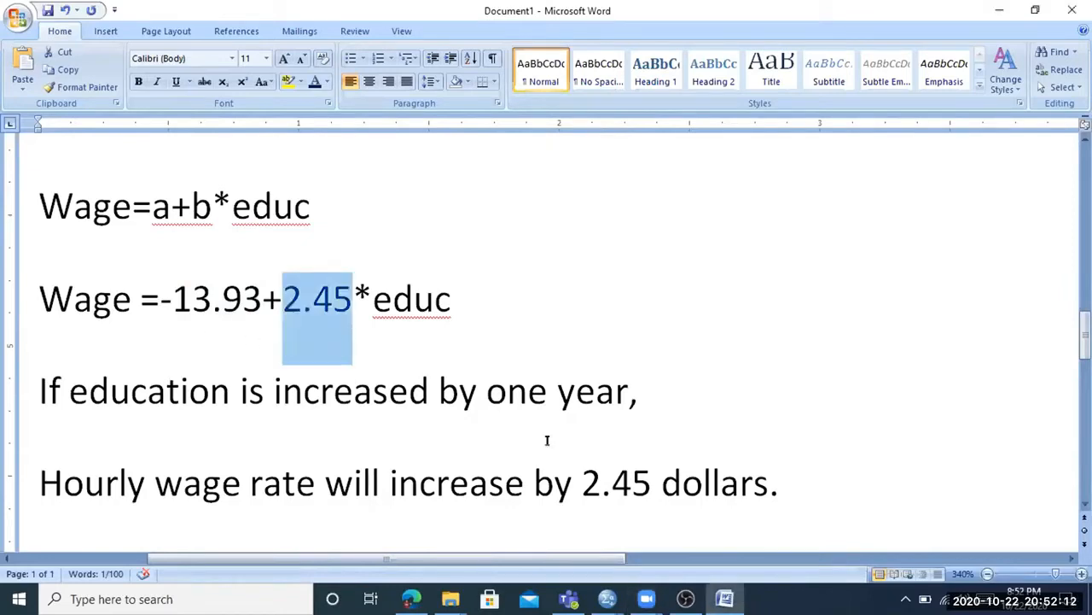
left_click(602, 483)
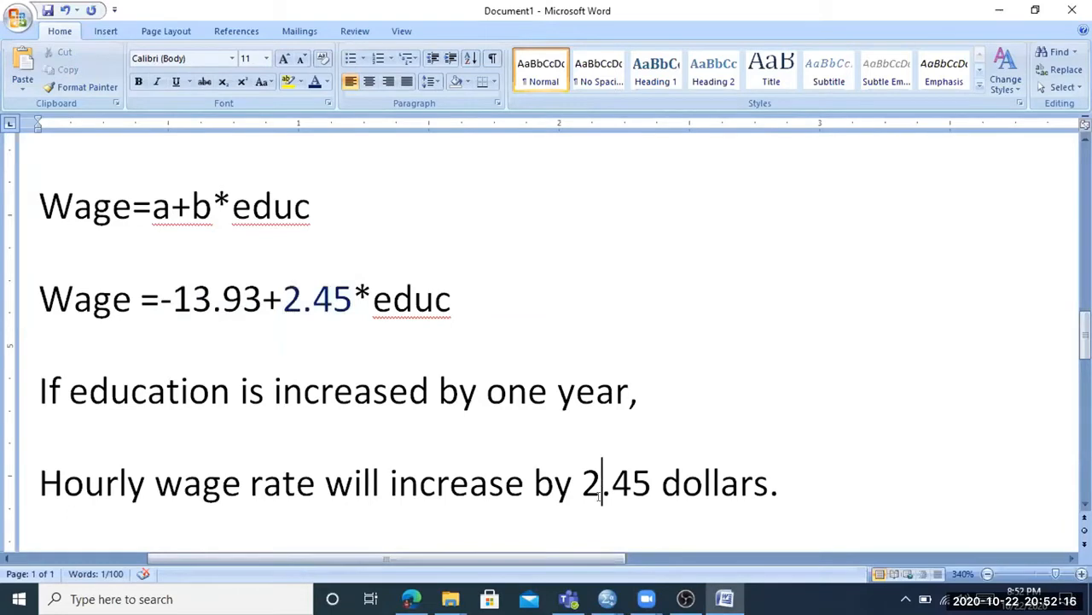
scroll(567, 354, "down", 3)
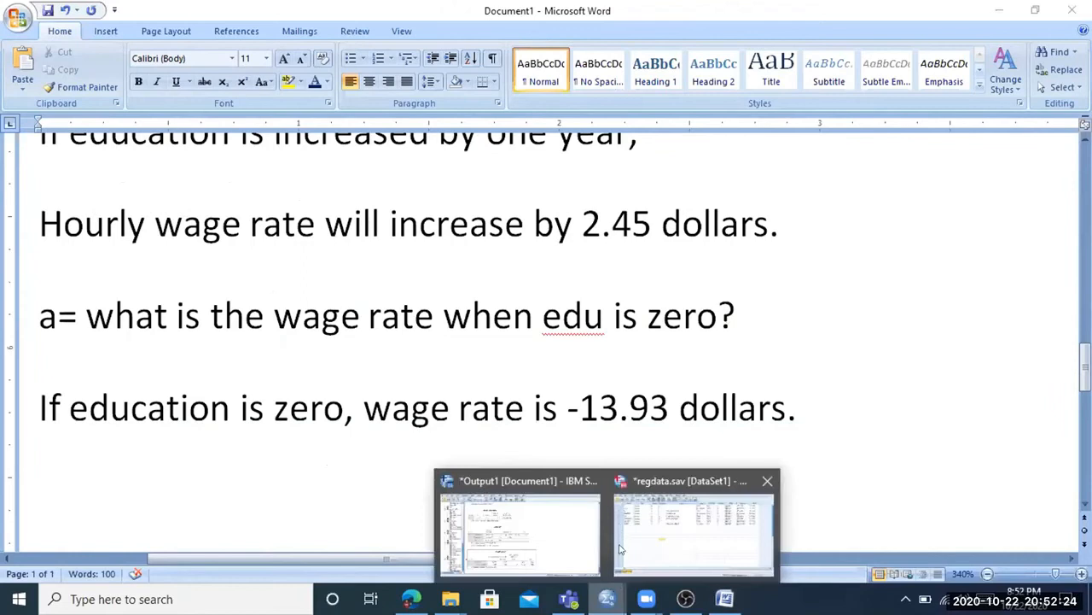
Switch to the SPSS output, reopen the linear regression setup and remove Years of education from the independent variables
left_click(512, 478)
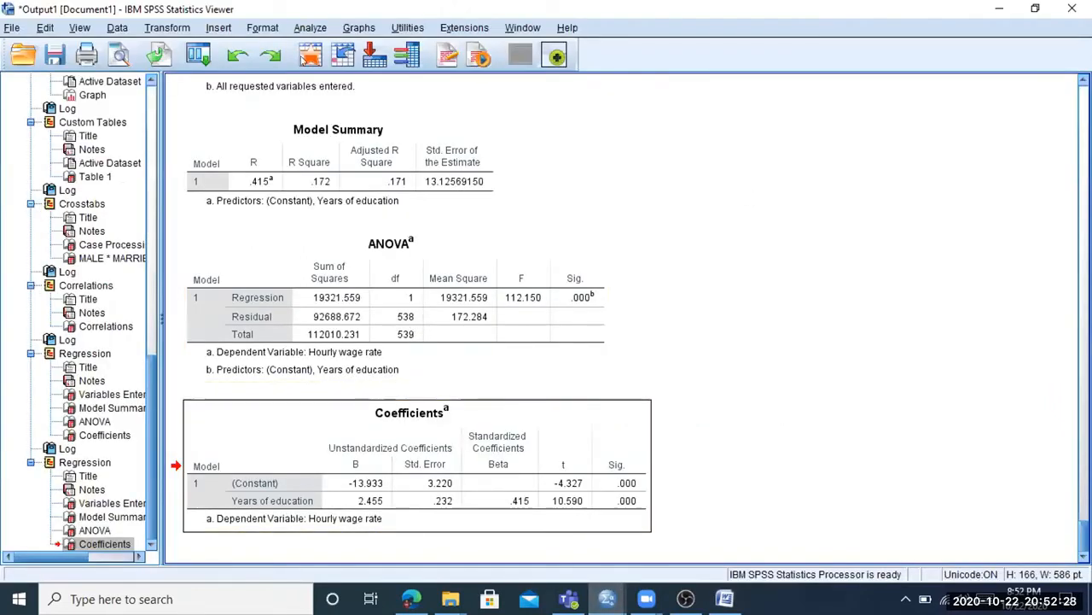
left_click(310, 28)
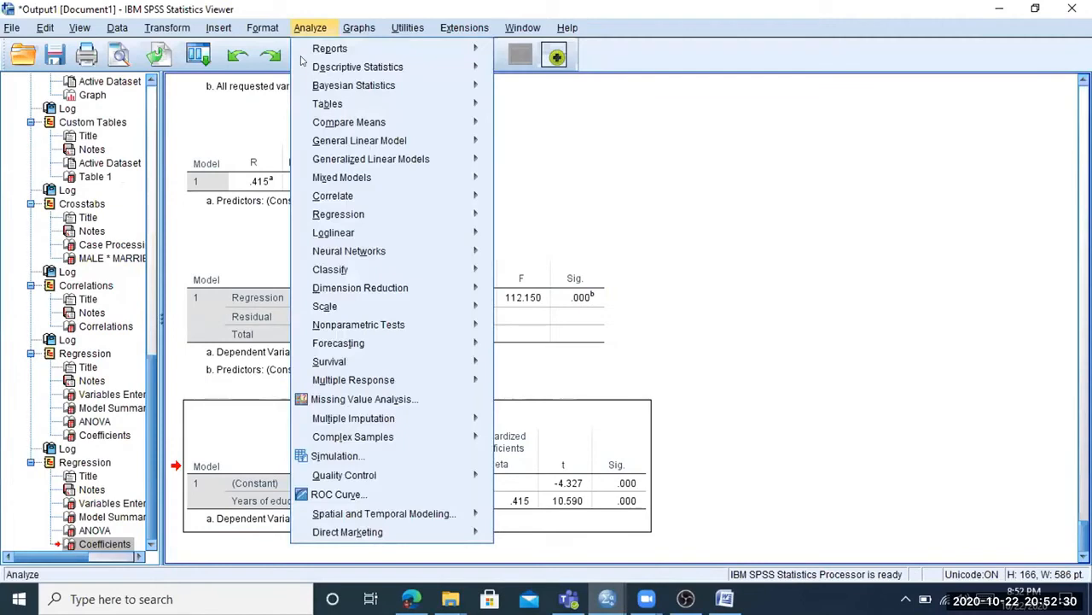
mouse_move(367, 217)
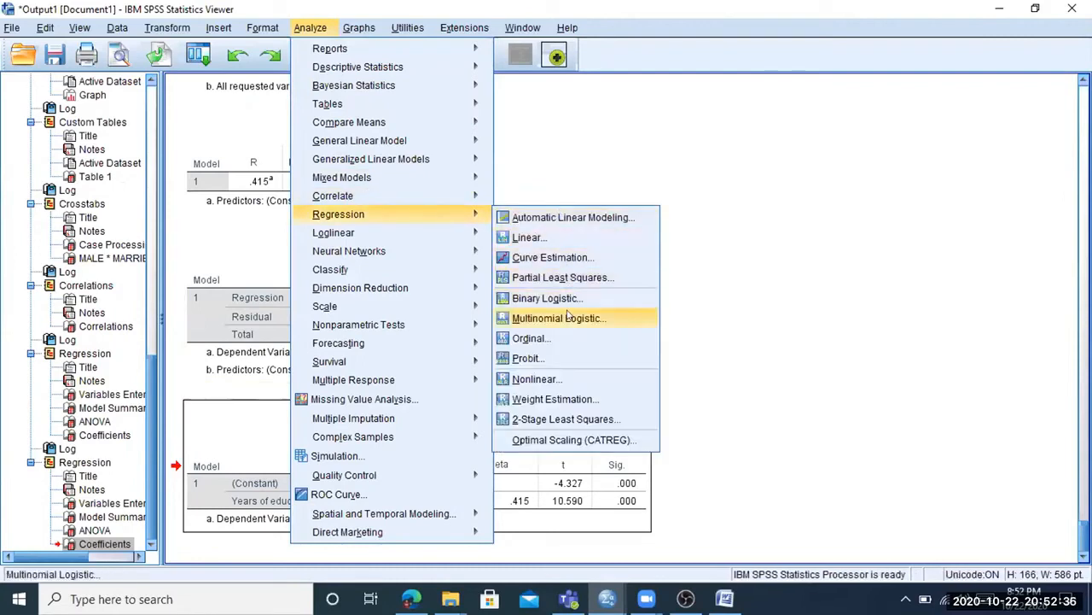
left_click(557, 231)
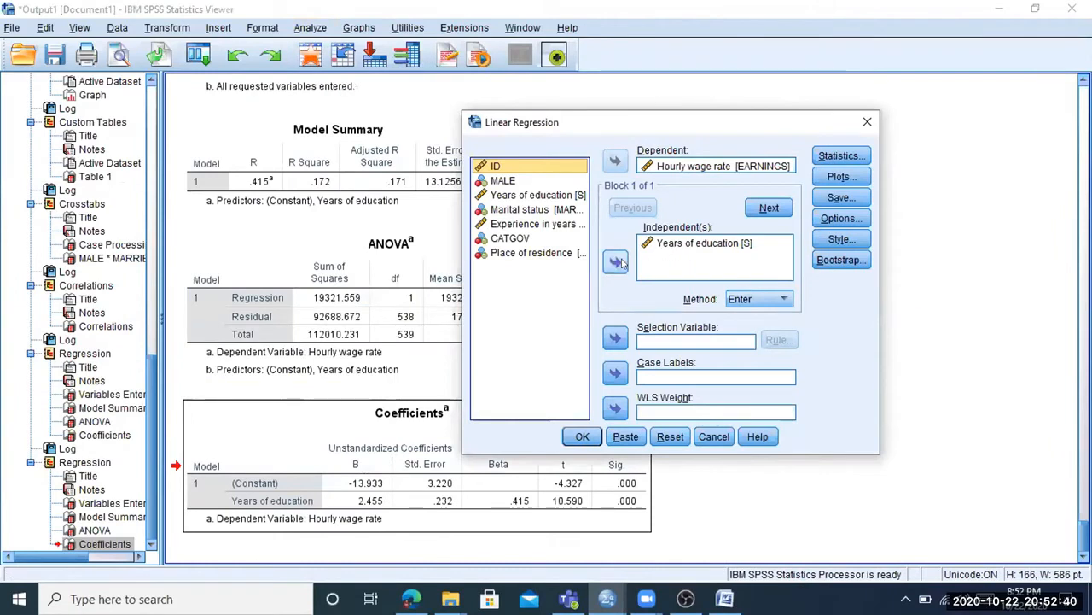
left_click(687, 243)
left_click(615, 262)
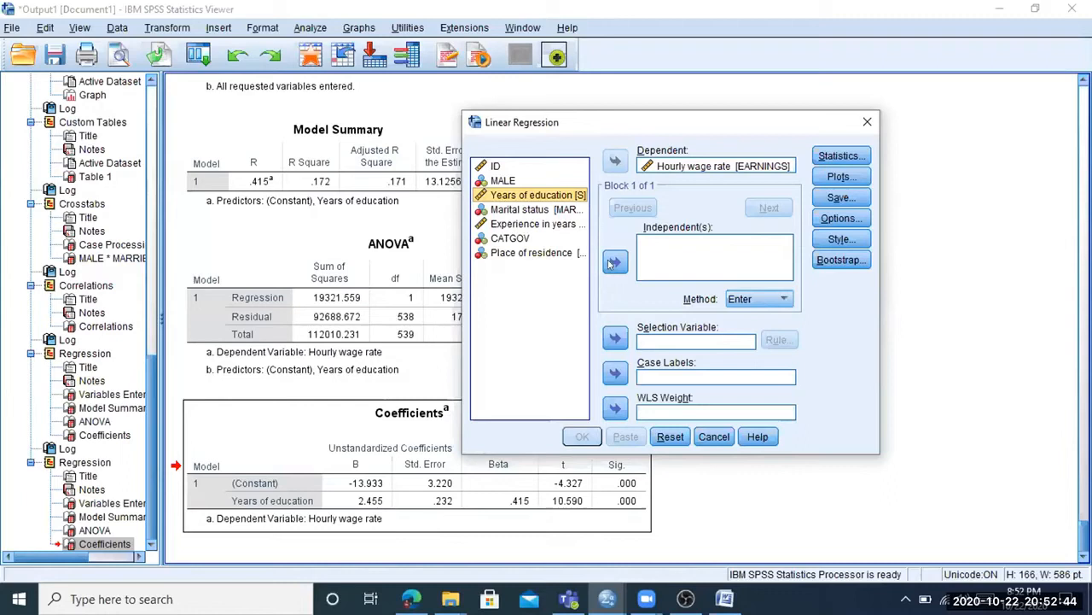
Regress hourly wage rate on Experience in years and select the resulting Coefficients table
left_click(521, 223)
left_click(615, 262)
left_click(581, 437)
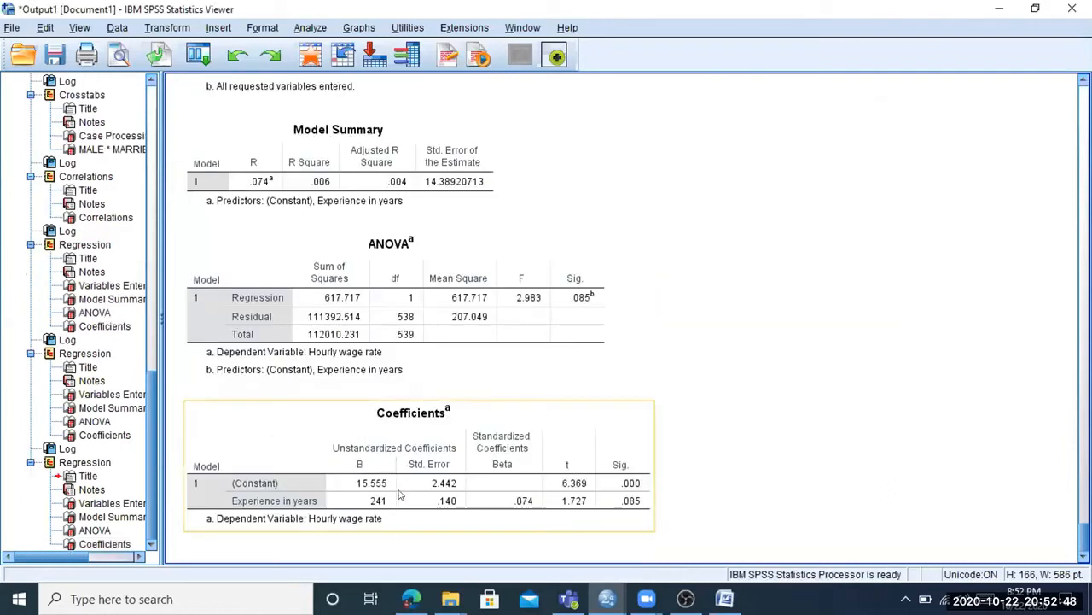
left_click(358, 482)
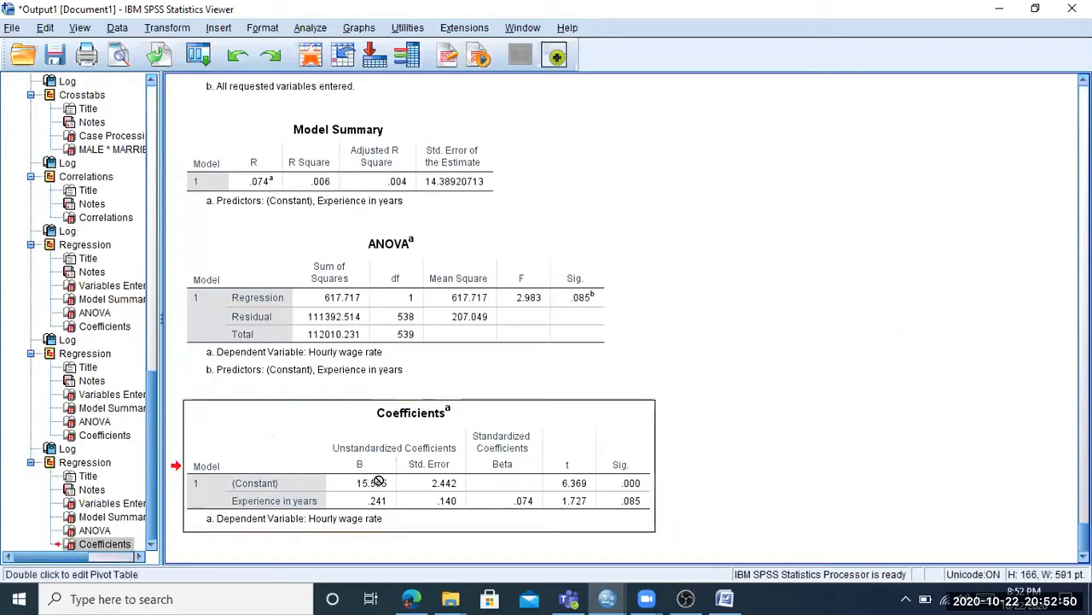
left_click(377, 481)
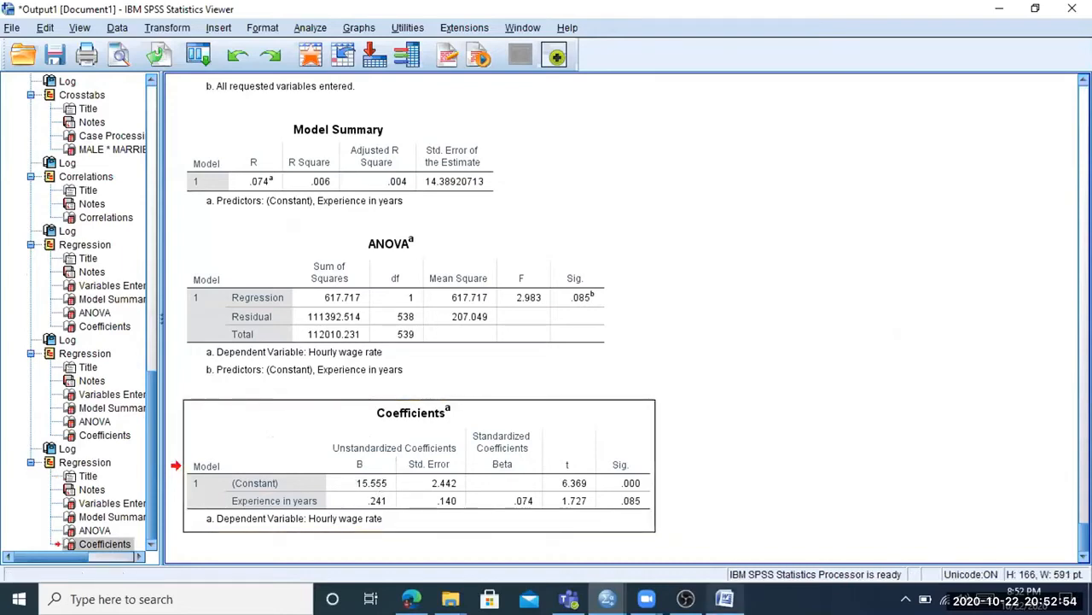
Return to the Word document and paste a copy of the fitted education equation below the last sentence
left_click(724, 598)
scroll(173, 430, "up", 4)
left_click_drag(25, 431, 493, 433)
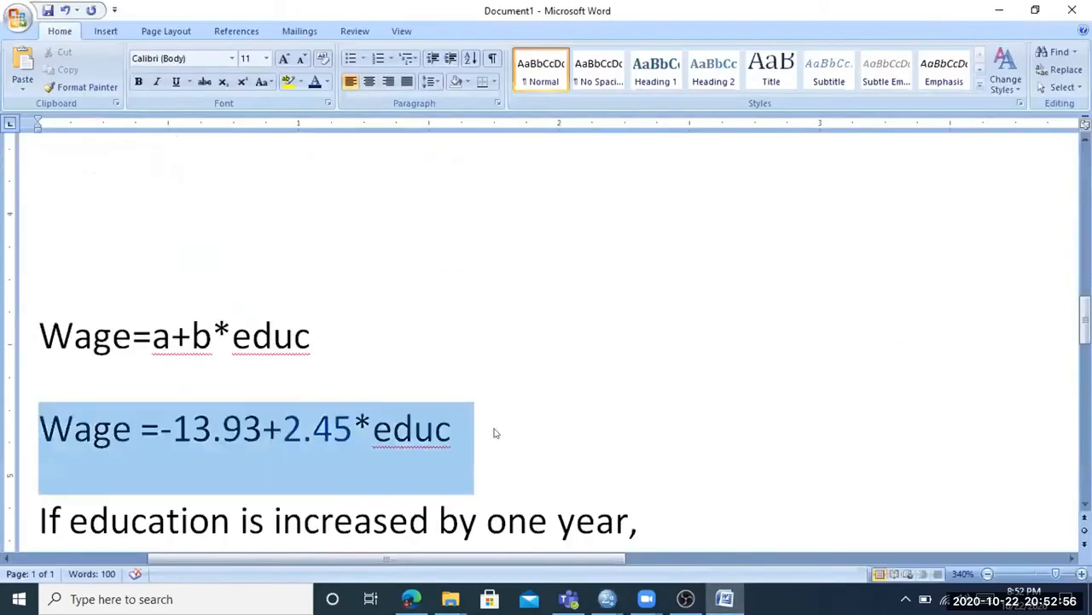
key("ctrl+c")
scroll(291, 393, "down", 5)
left_click(161, 273)
key("ctrl+v")
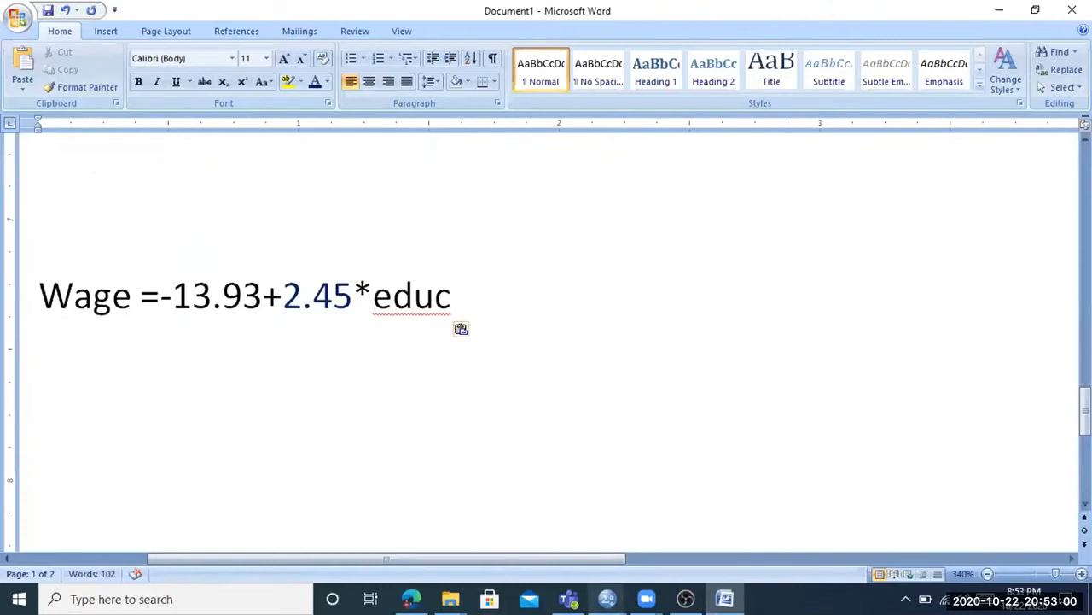
Check the experience regression's coefficients in SPSS and replace the constant in the copied Word equation with 15.55
mouse_move(607, 598)
left_click(545, 534)
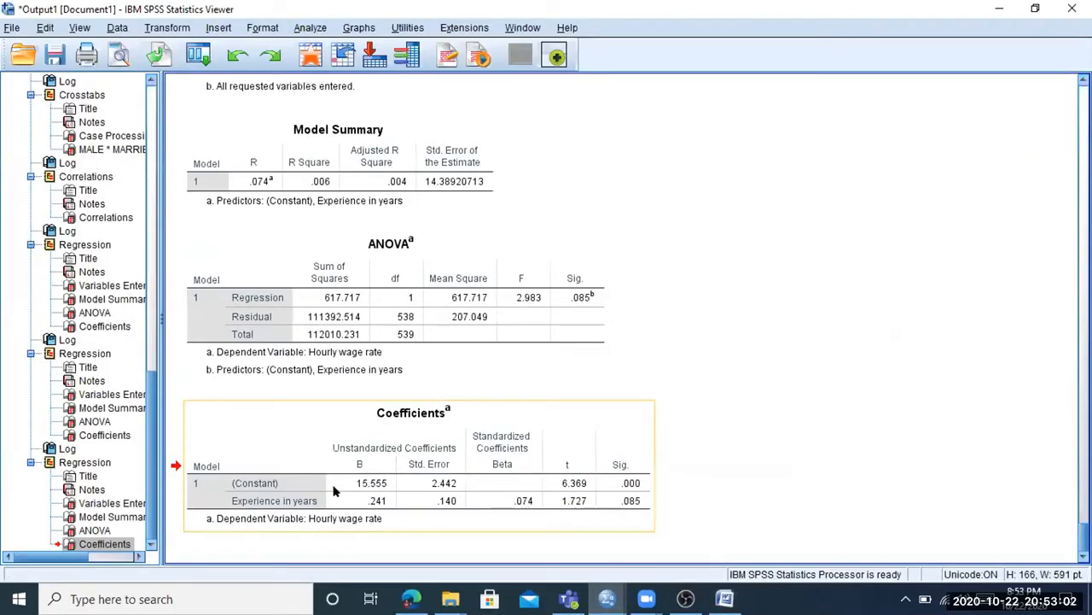
left_click(725, 598)
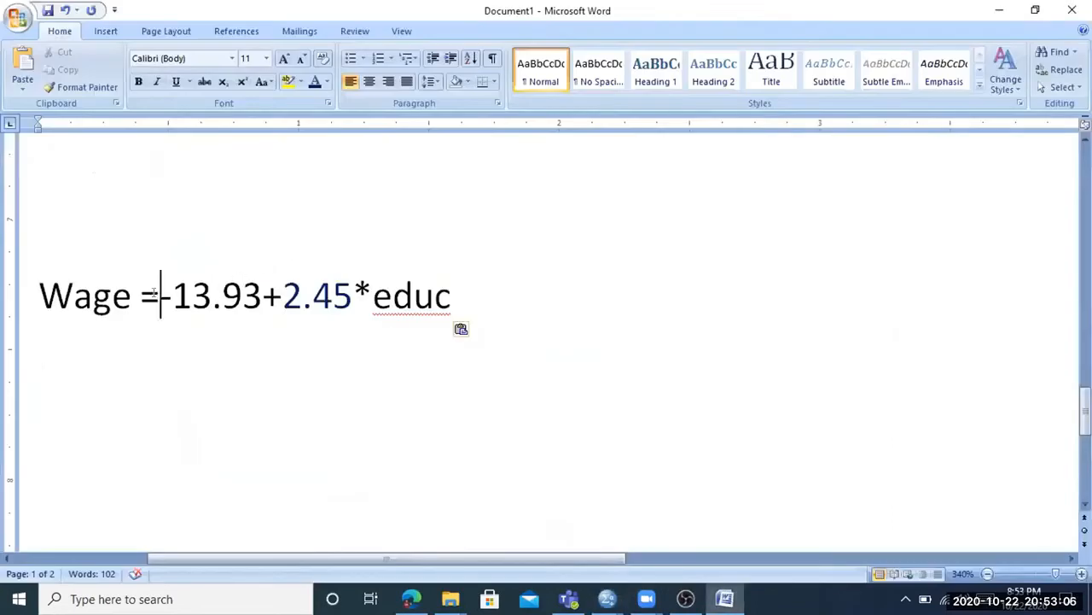
key("Delete")
key("Delete")
key("Delete")
key("Delete")
key("Delete")
key("Delete")
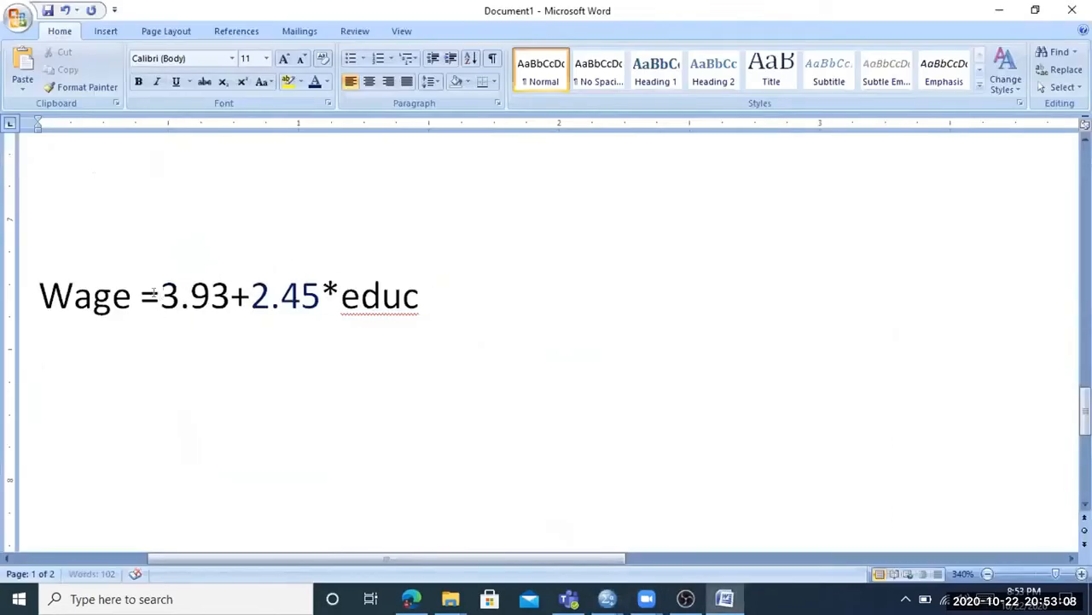
type("13")
key("BackSpace")
type("5..")
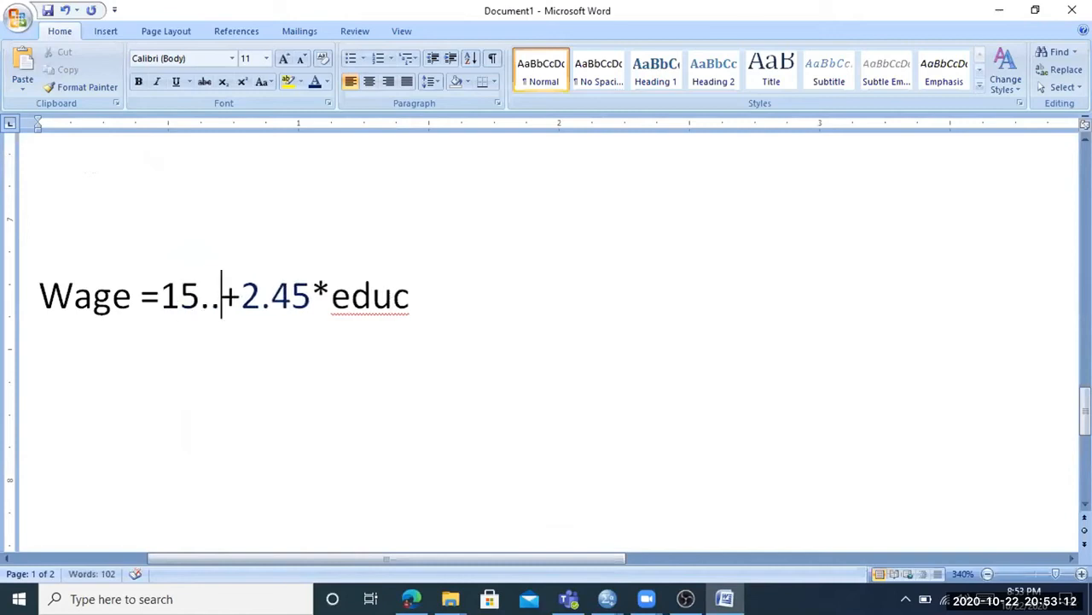
key("BackSpace")
type("55")
Replace the slope in the copied equation with 0.24
key("Right")
key("Right")
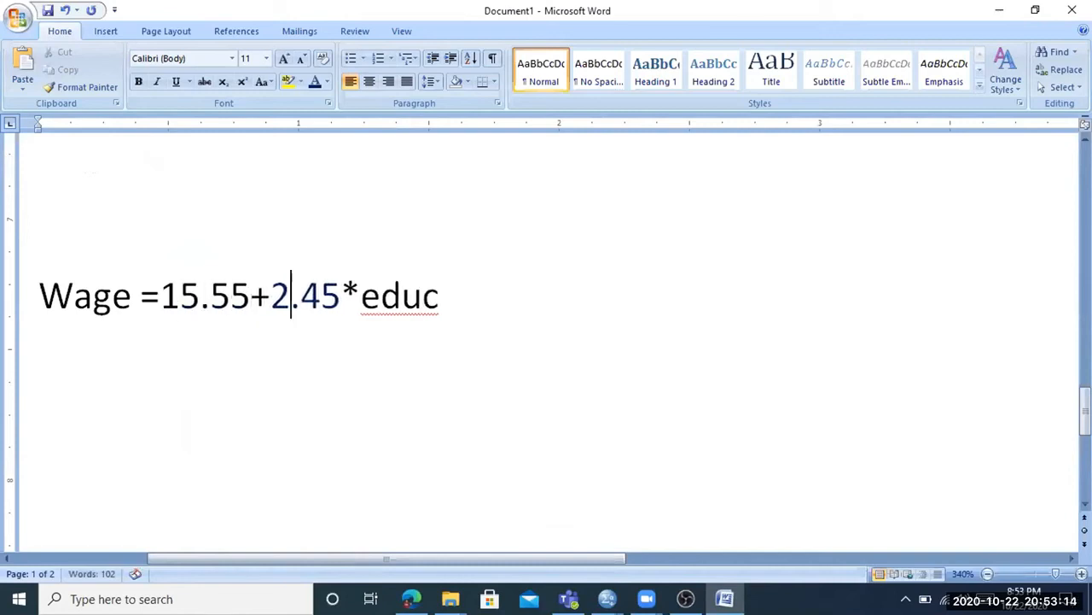
key("Left")
key("shift+Right")
key("shift+Right")
key("shift+Right")
key("shift+Right")
type("0")
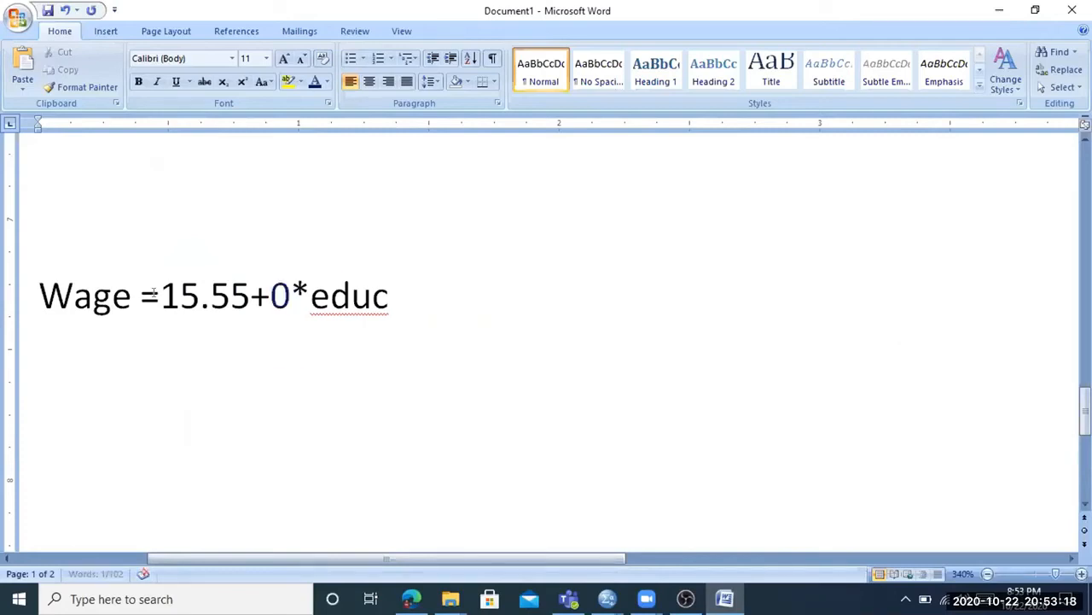
type(".24")
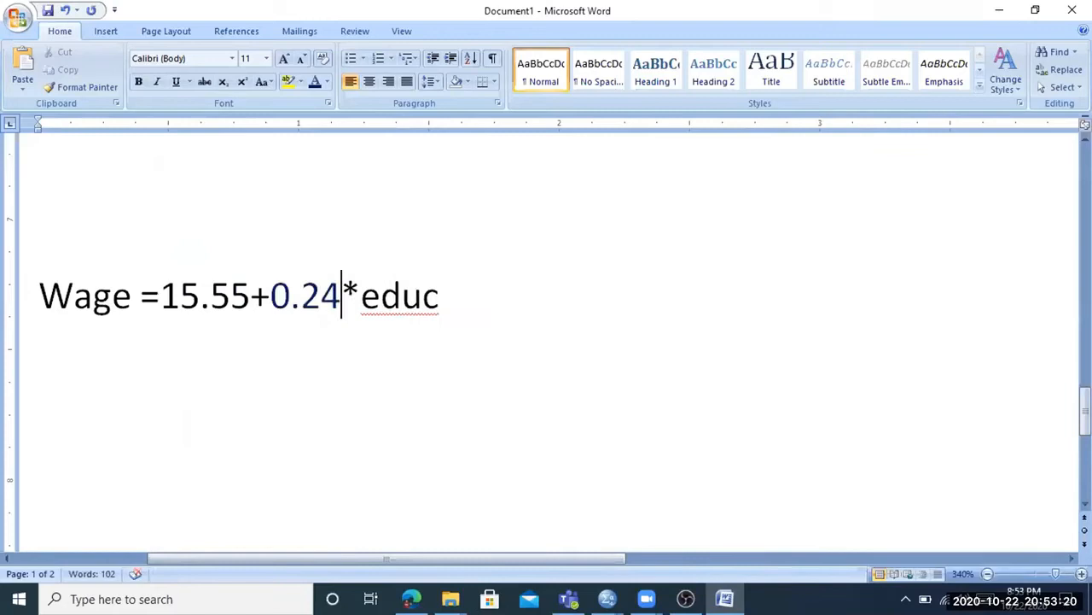
Replace educ with "experience" as the variable in the copied equation
key("Right")
key("Right")
type("xperience")
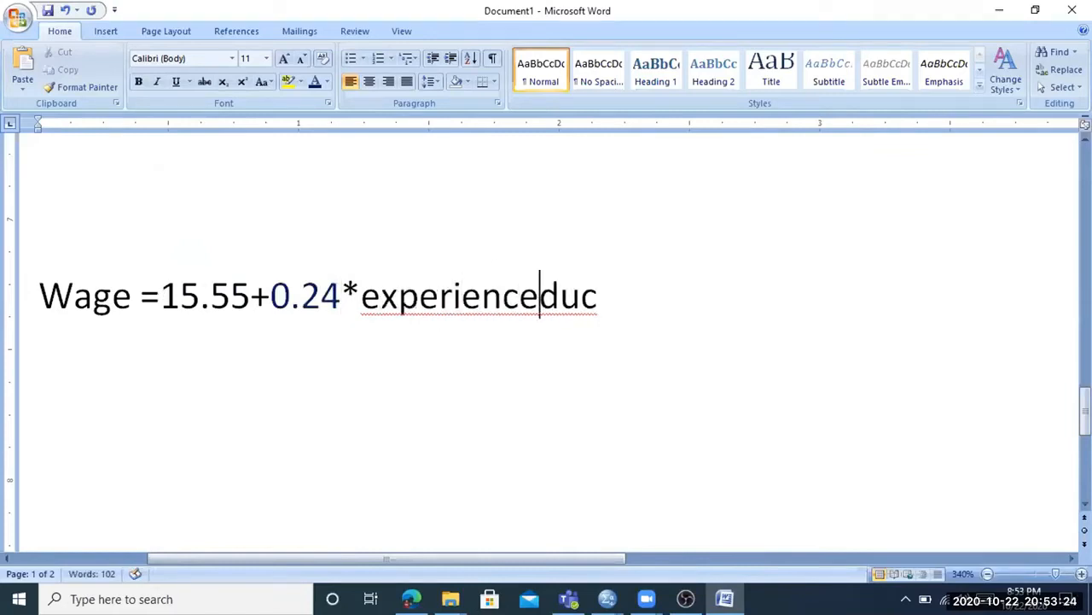
Delete the leftover "duc" after "experience" in the wage equation and add a new line below it
key("Delete")
key("Delete")
key("Delete")
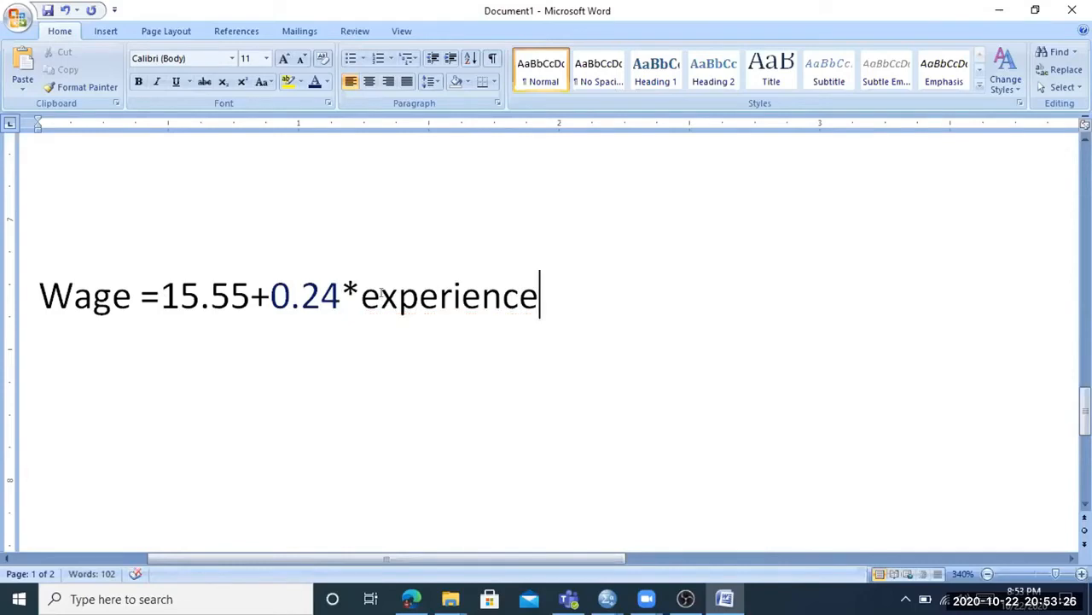
key("Return")
left_click(294, 279)
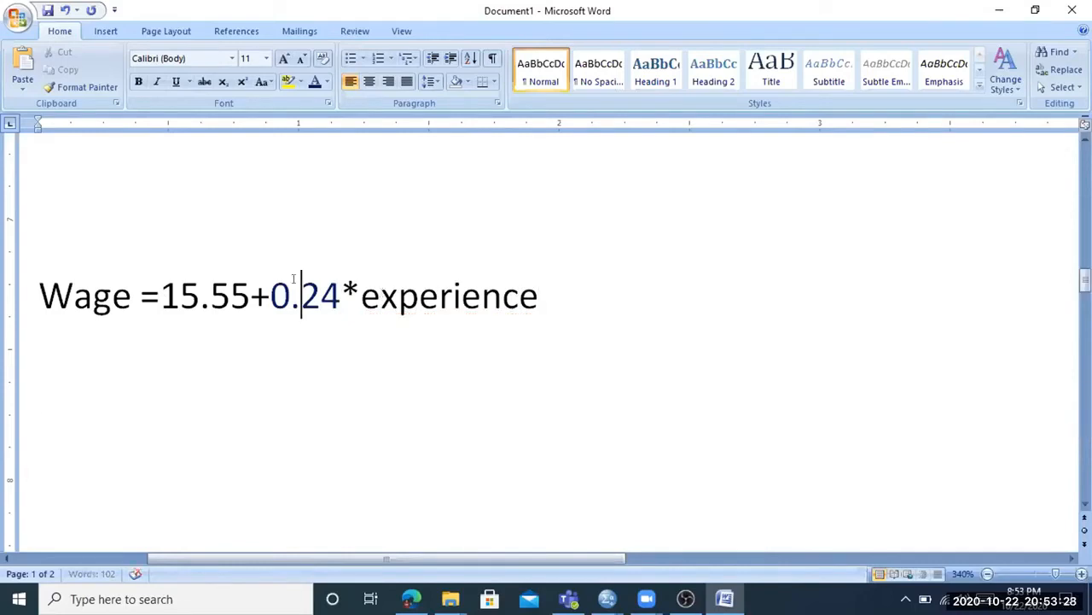
Begin the interpretation below the wage equation with "If experience increases by one year"
left_click(133, 362)
type("If y")
key("BackSpace")
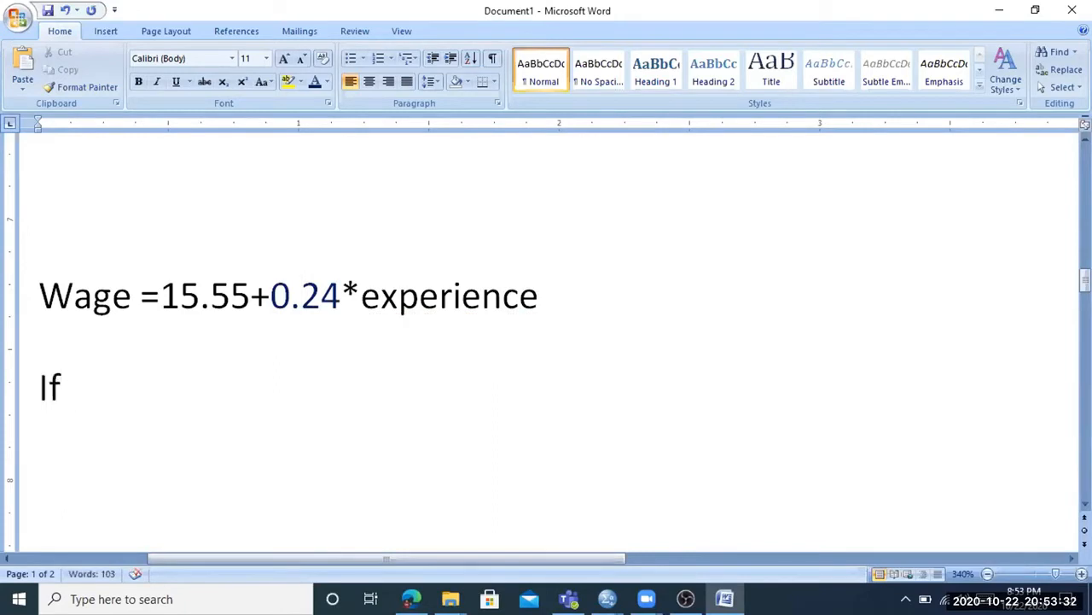
type("experience")
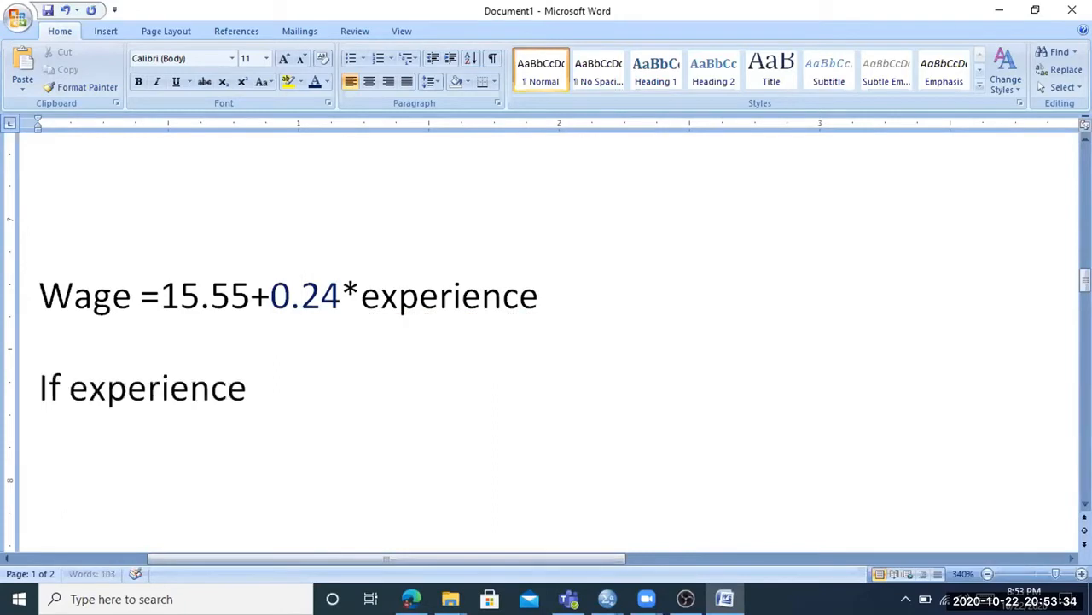
type(" increas")
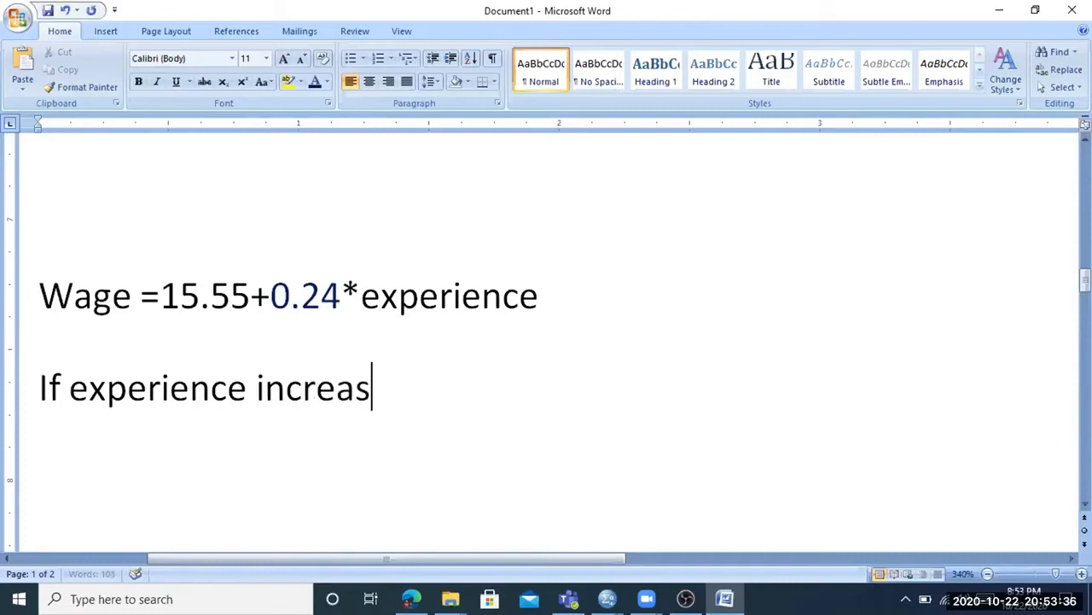
type("es by on")
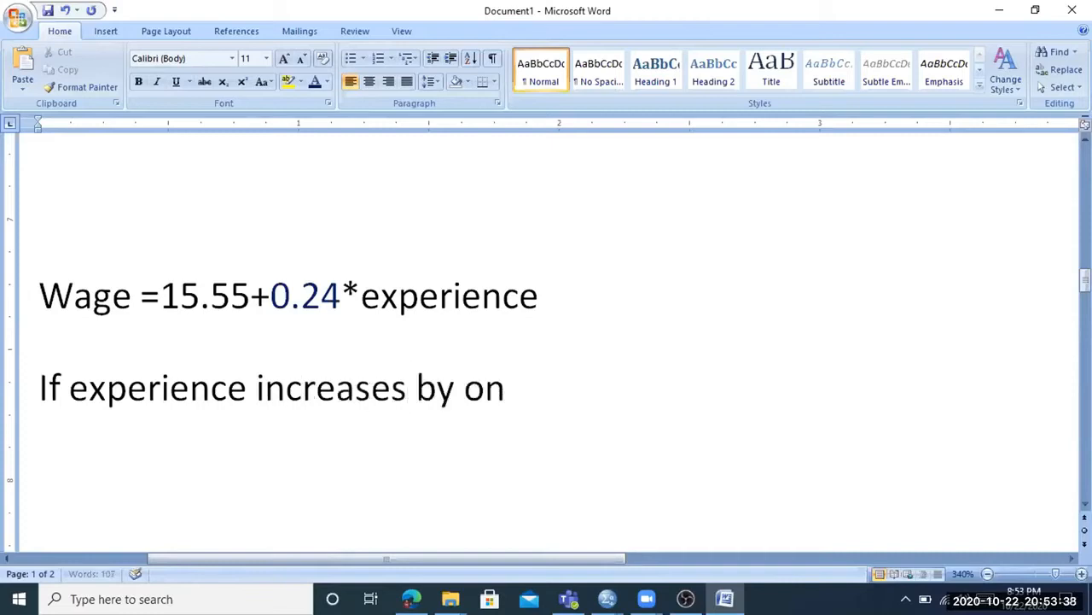
type("e yaer")
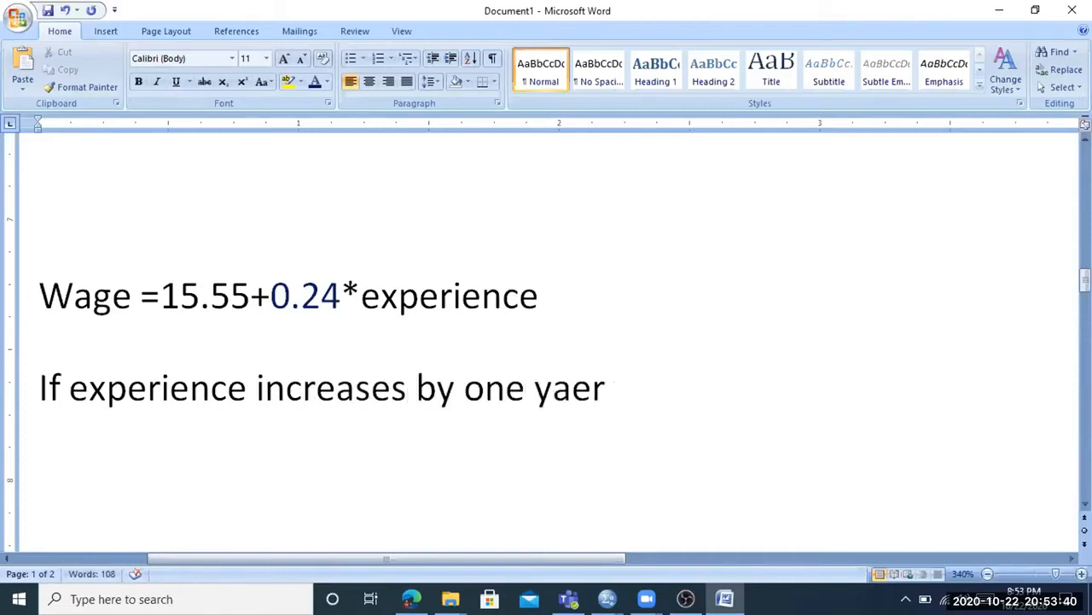
key("BackSpace")
key("BackSpace")
key("BackSpace")
type("ear")
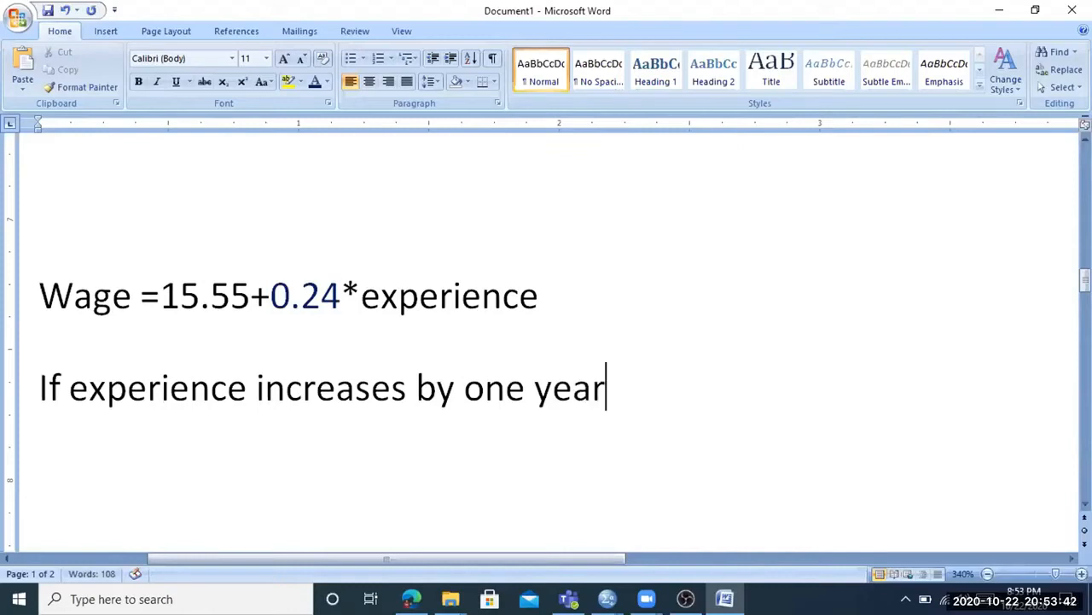
Continue the sentence with ", hourly wage rate will increase" and put "By 0.24 dollars." on the following line
type(", ho")
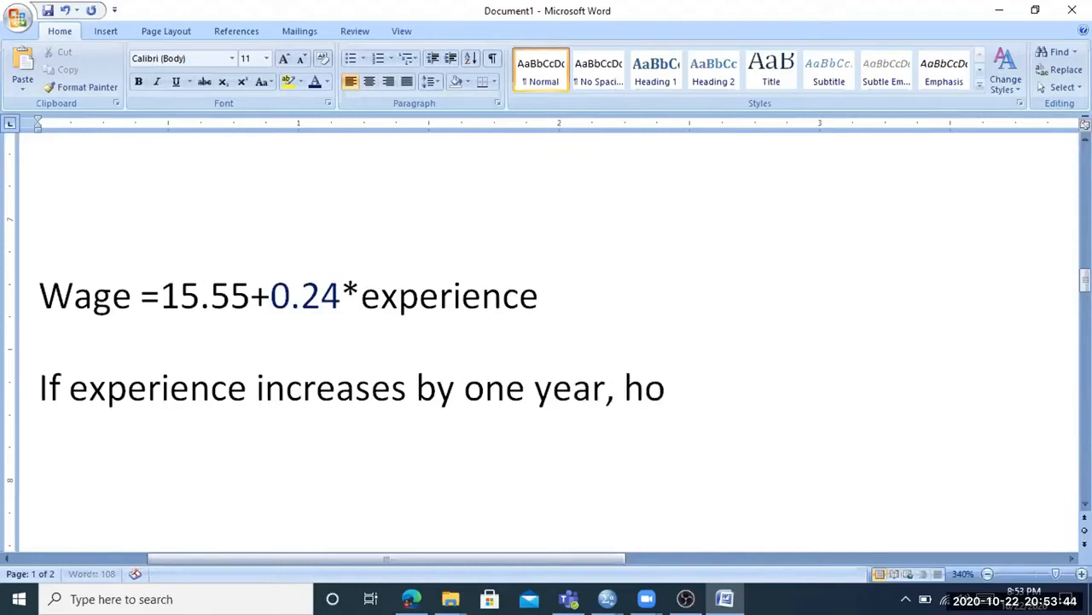
type("urly wage")
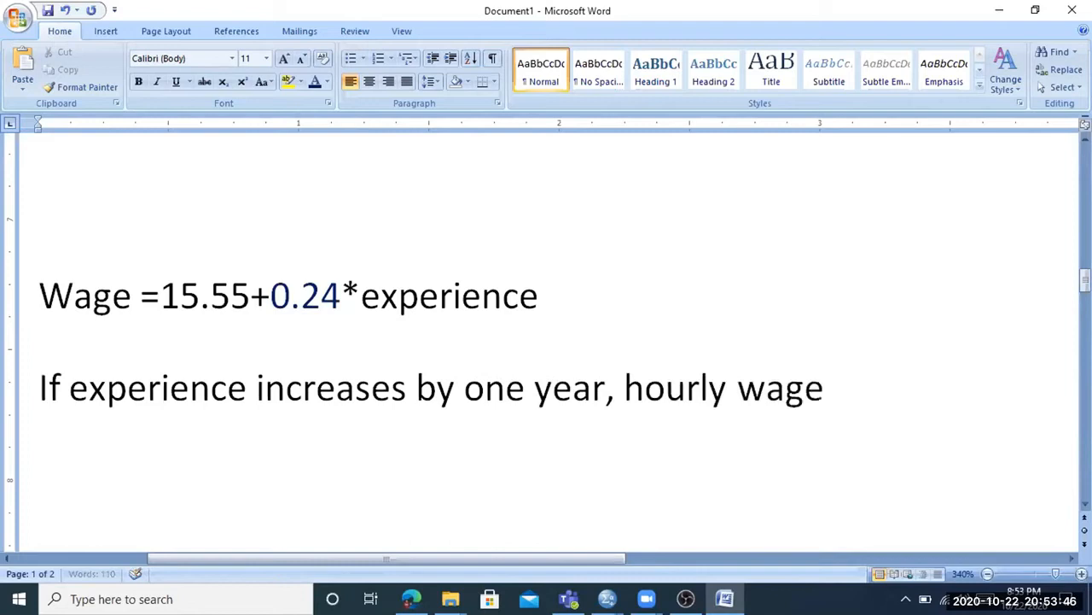
type(" rate will in")
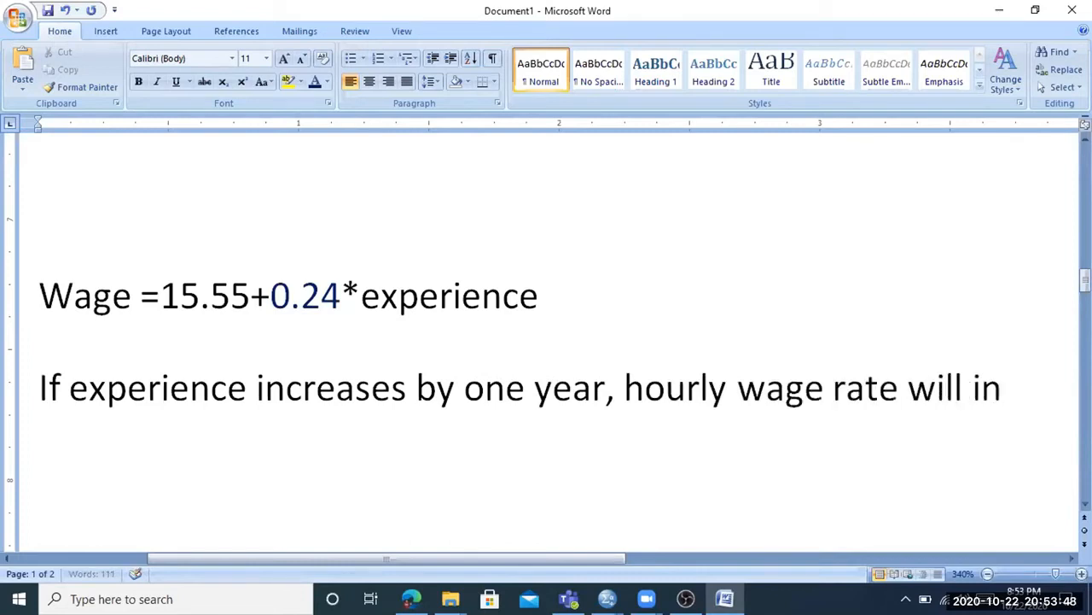
type("crease")
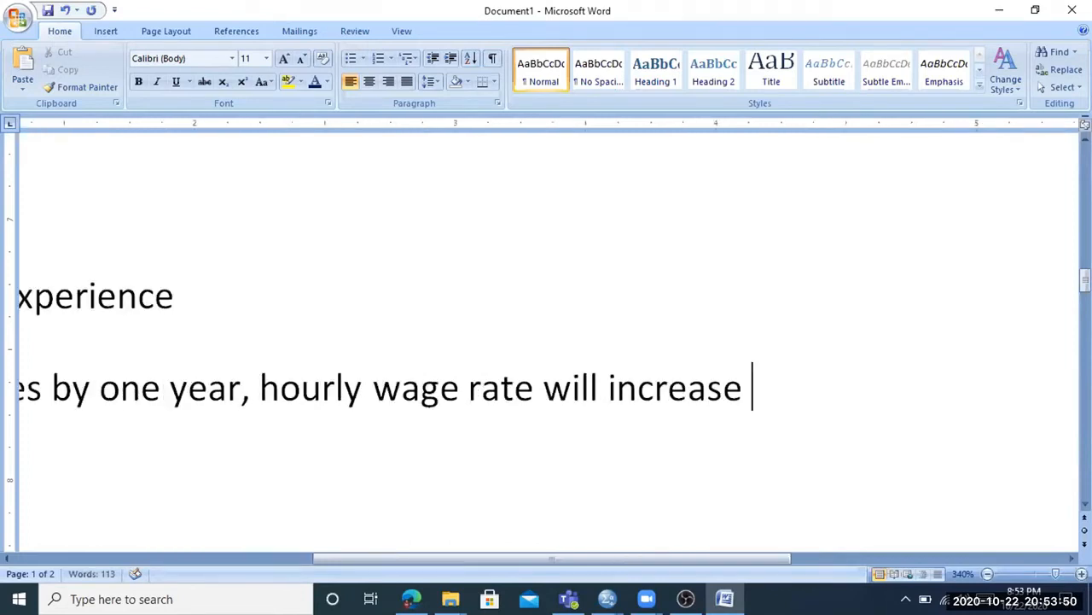
key("Return")
type("by ")
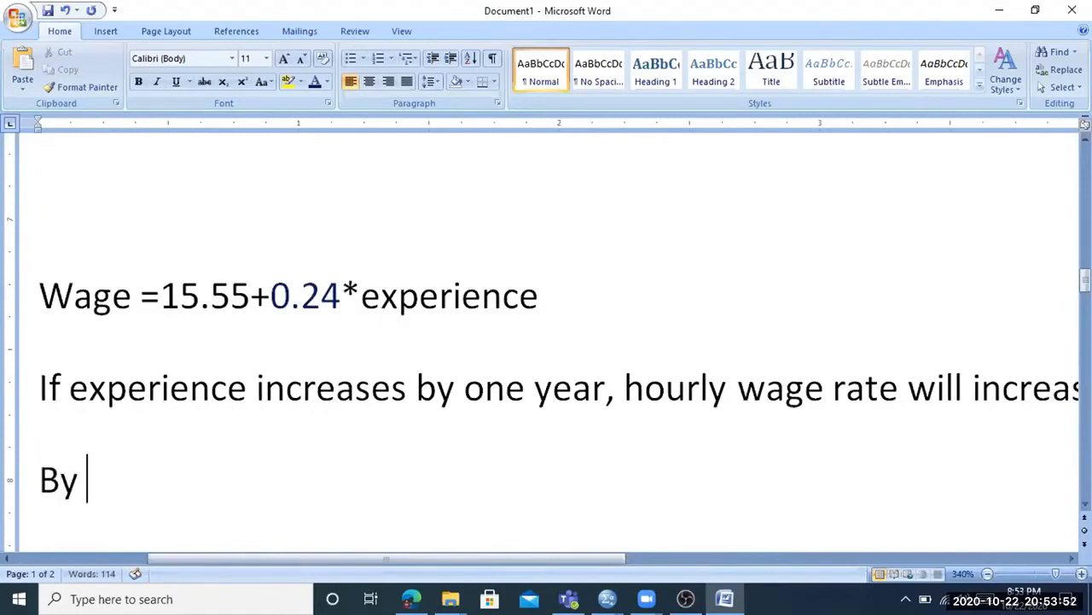
type("0.24 dollars.")
left_click(320, 294)
left_click(380, 295)
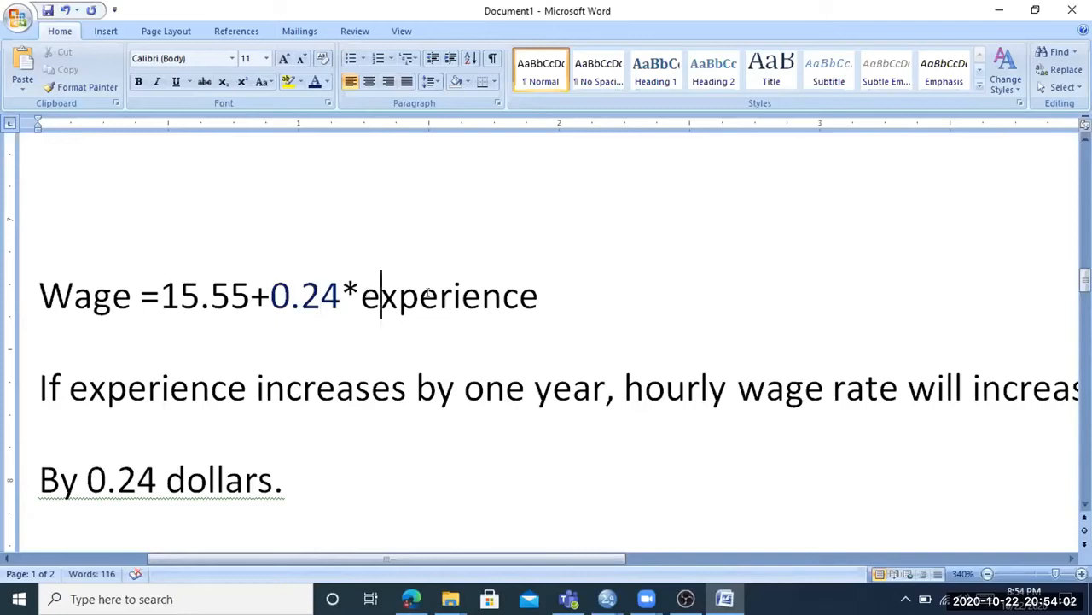
left_click_drag(380, 294, 539, 296)
left_click_drag(74, 294, 113, 297)
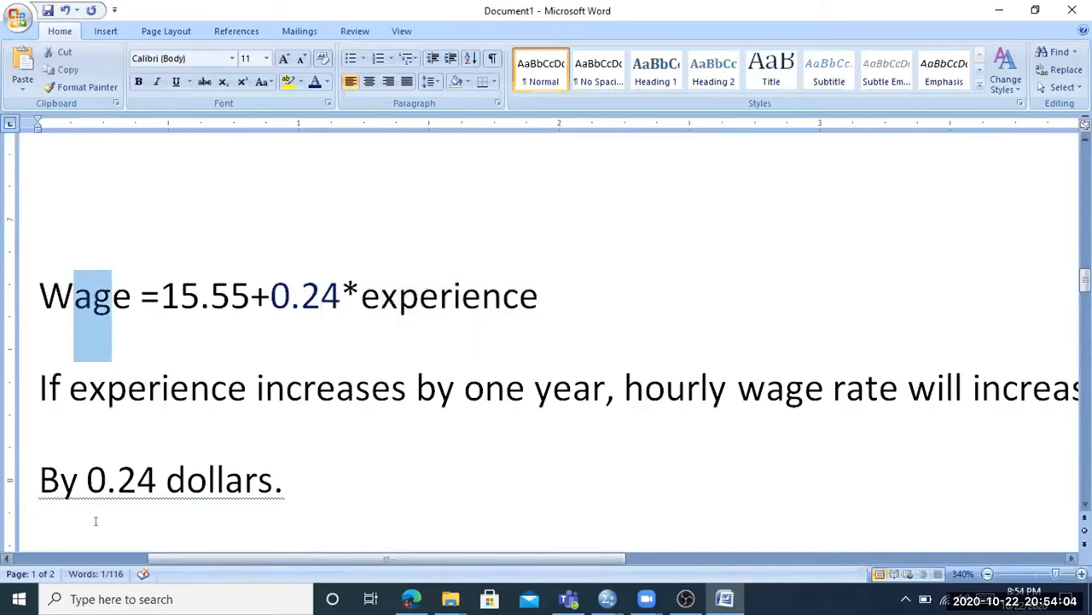
Change the capital B to lowercase in "By 0.24 dollars."
left_click(162, 479)
left_click(56, 479)
key("BackSpace")
type("b")
Examine the terms of the wage equation, highlighting the plus sign and the constant 15.55
left_click(271, 295)
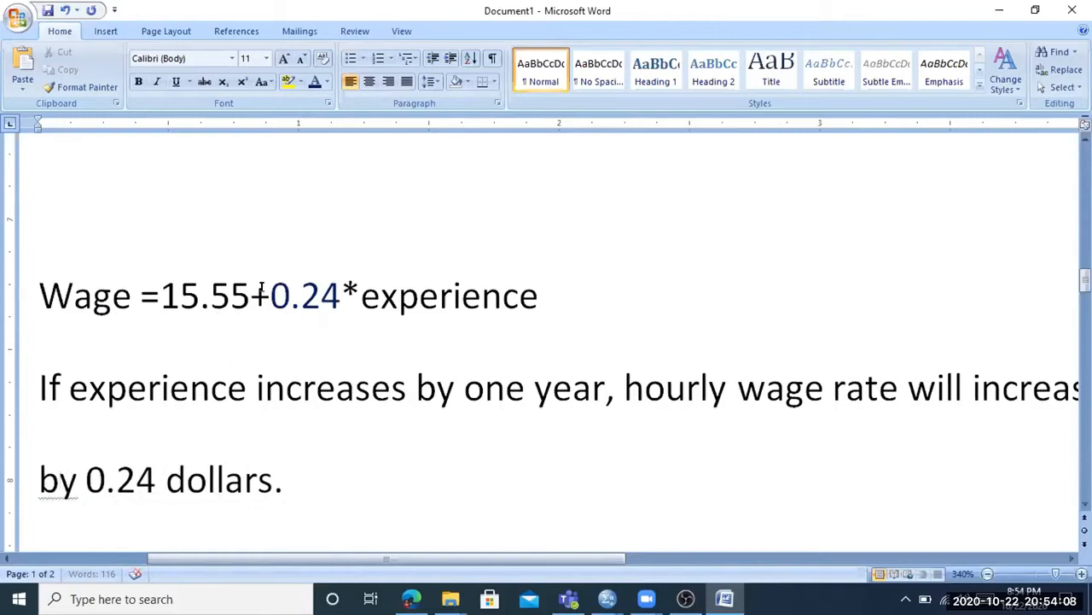
left_click(399, 295)
left_click(92, 295)
left_click_drag(251, 295, 270, 295)
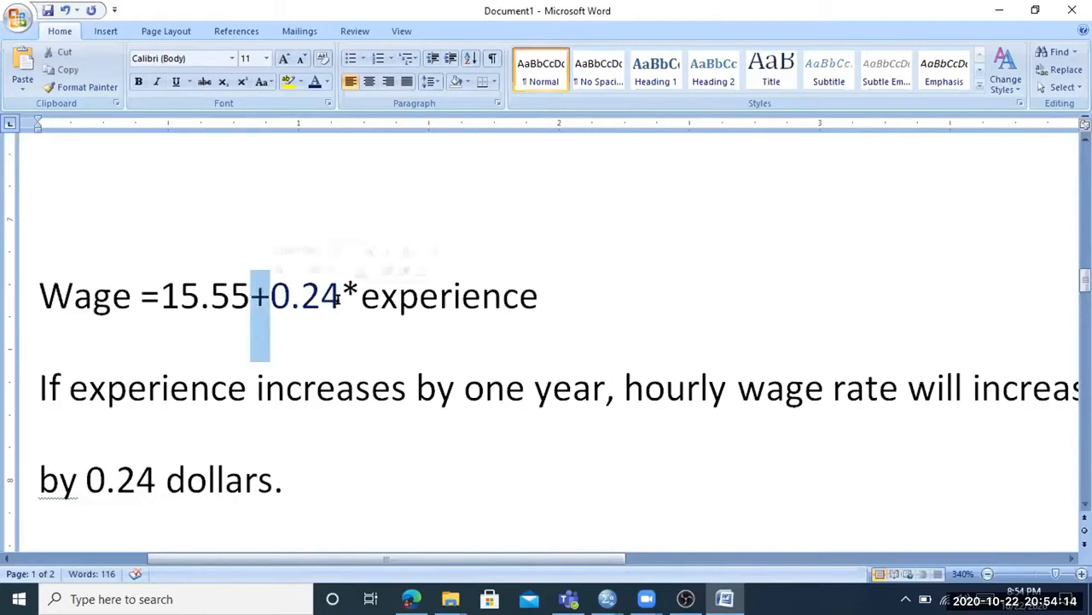
left_click(383, 311)
left_click(94, 302)
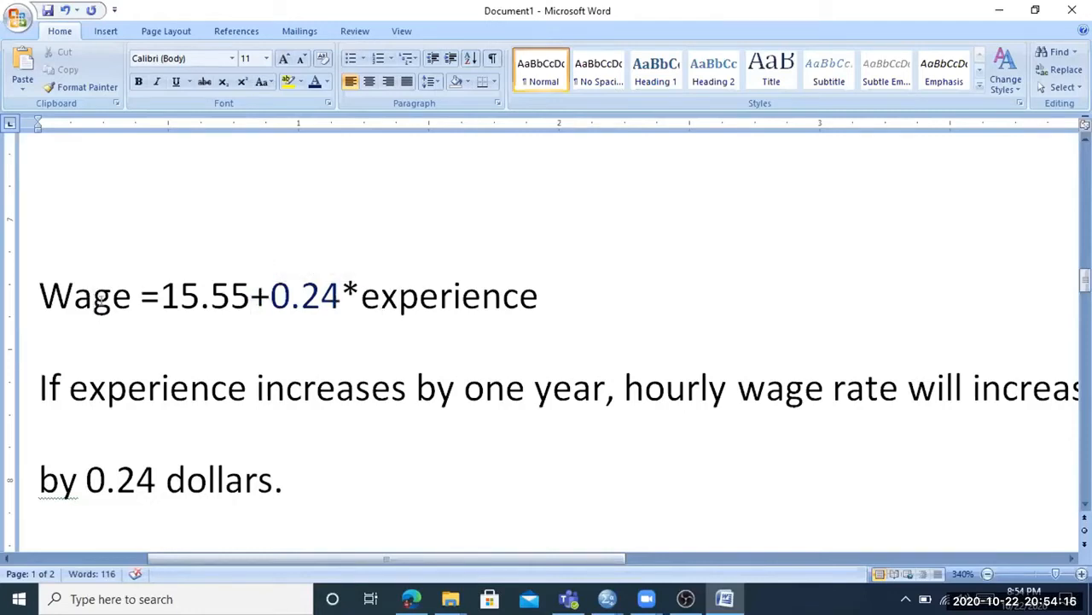
left_click_drag(160, 295, 250, 295)
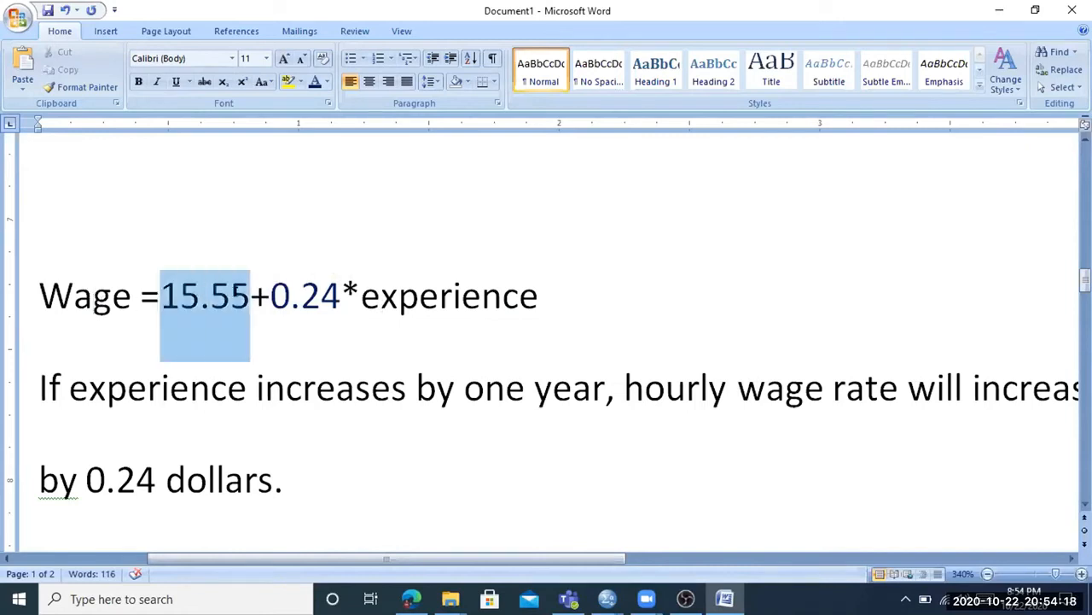
Start a new line below "by 0.24 dollars." with the text "If experience is zero,"
left_click(303, 495)
key("Return")
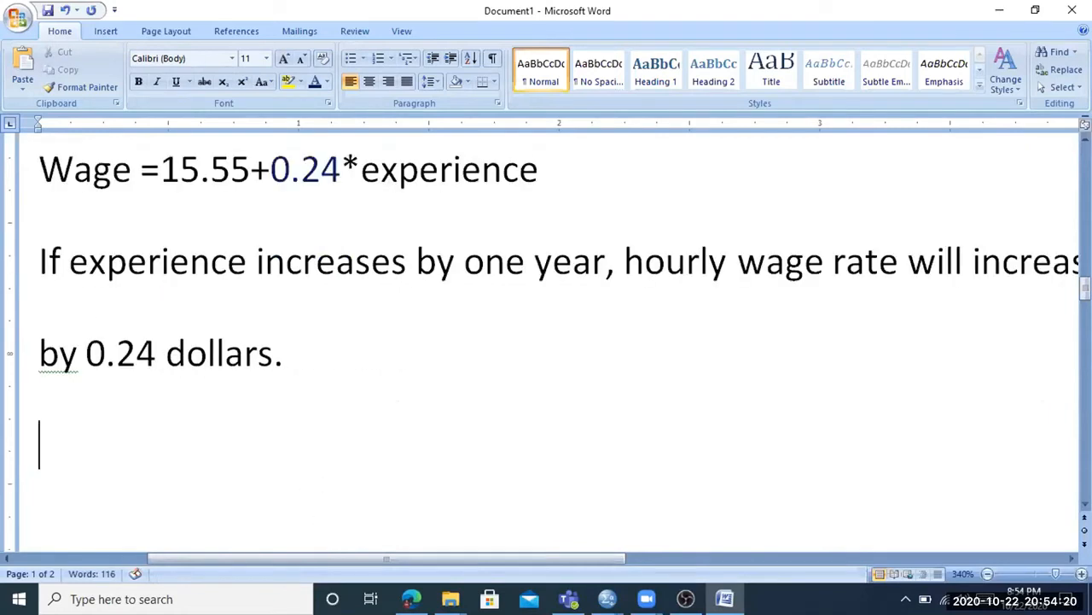
type("If you")
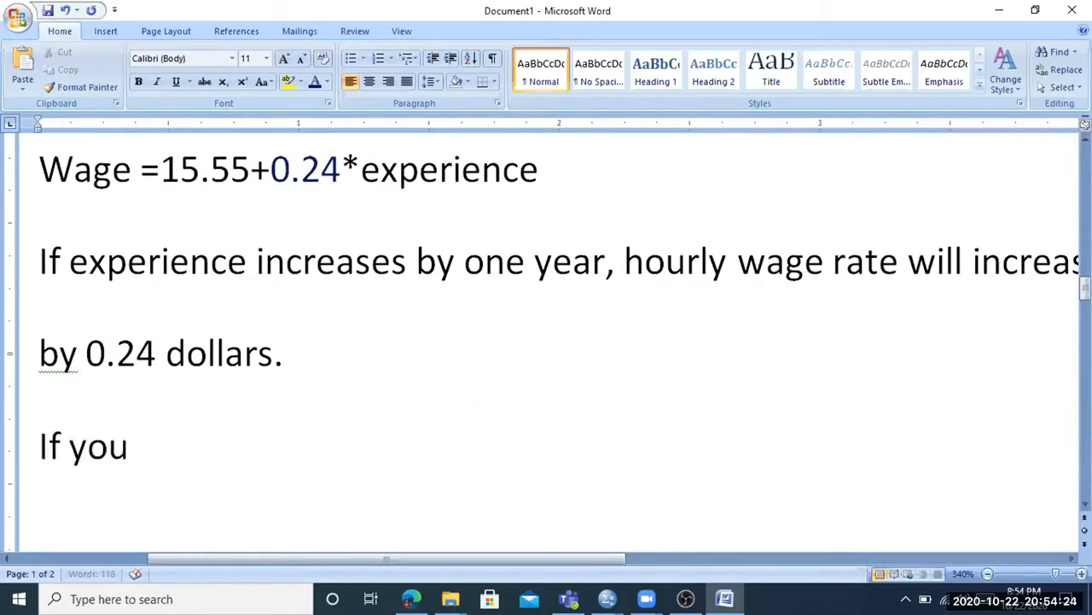
key("BackSpace")
key("BackSpace")
key("BackSpace")
key("BackSpace")
type("exp")
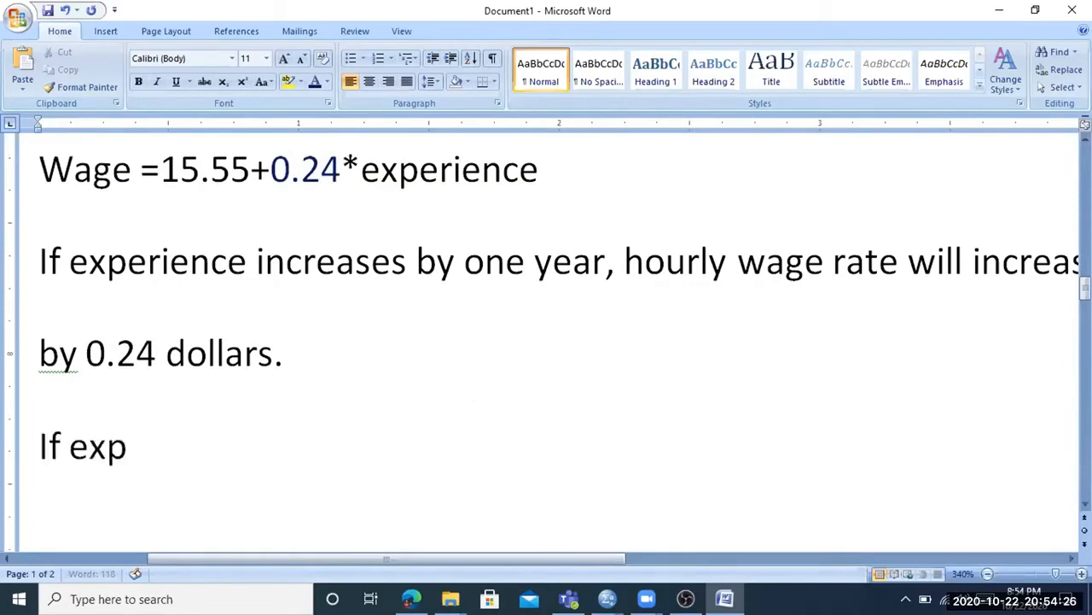
type("erience is z")
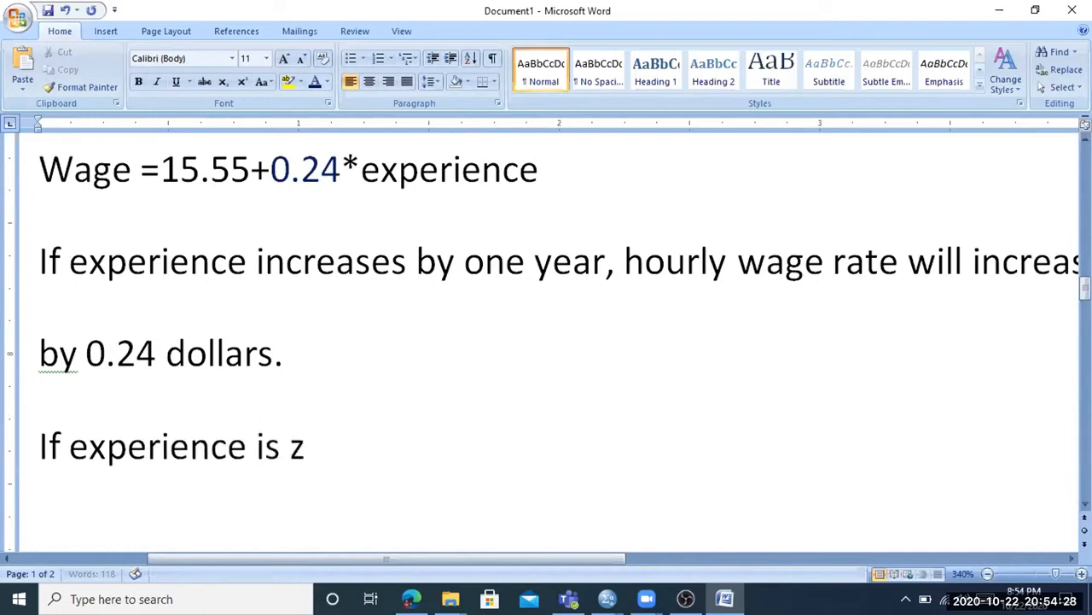
type("ero, ")
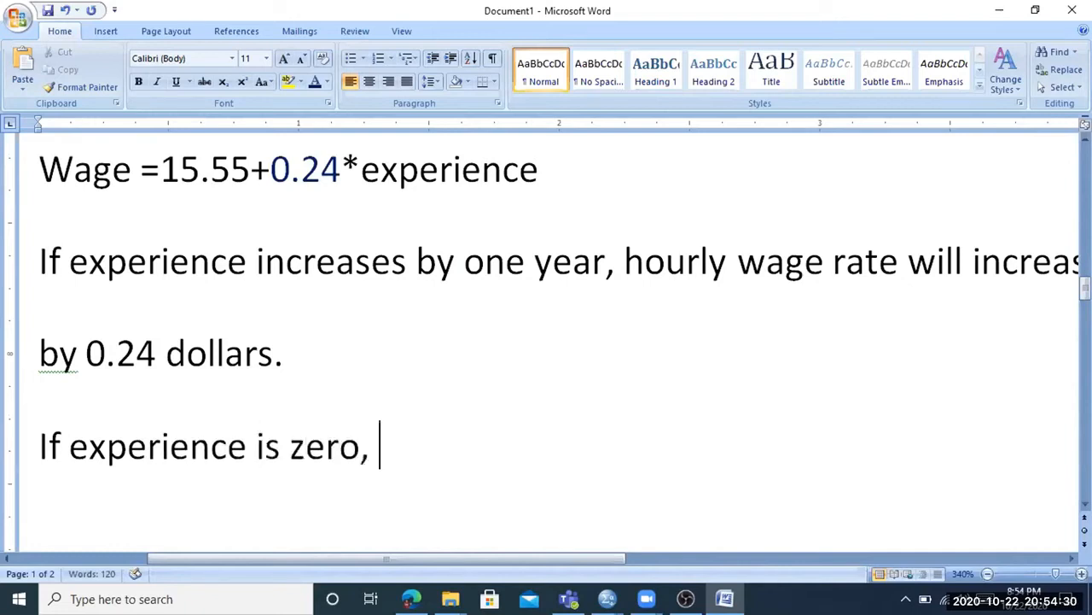
Complete the zero-experience sentence with "hourly wage rate is 15.55 dollars."
type("h")
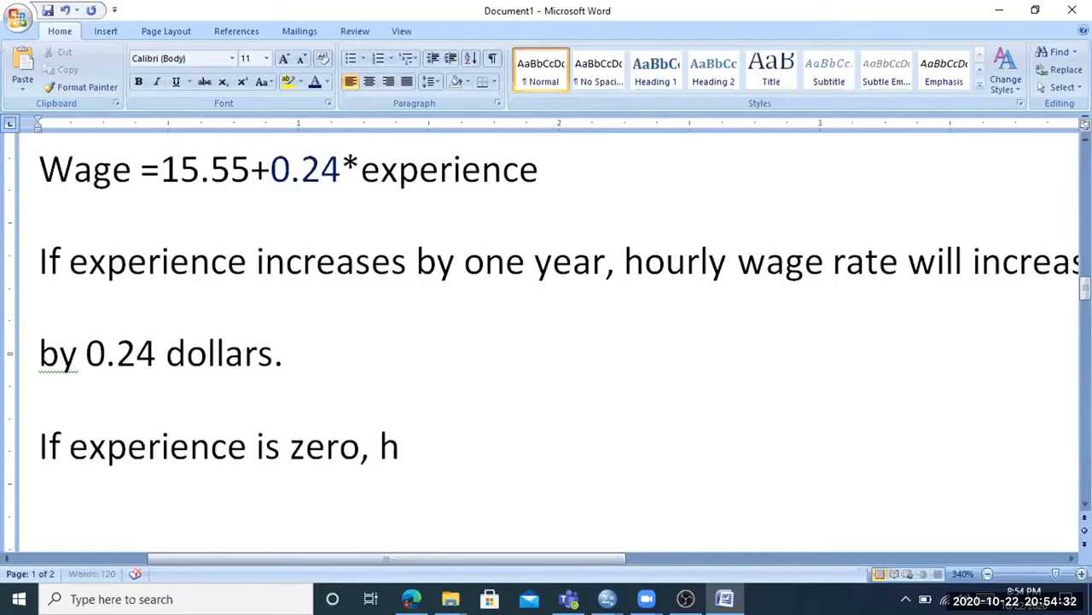
type("ourly wag")
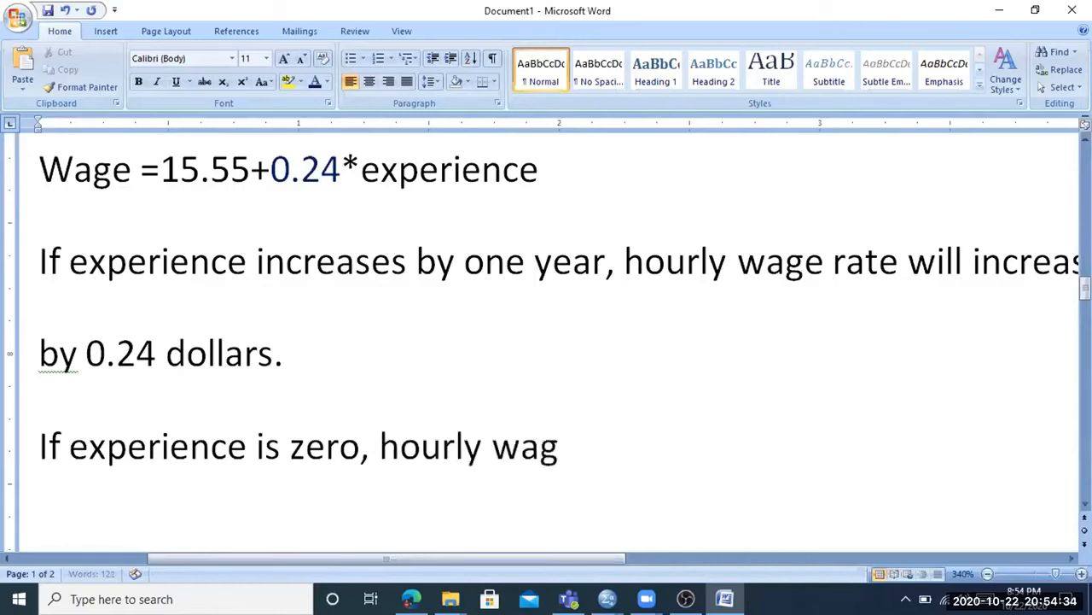
type("e rat")
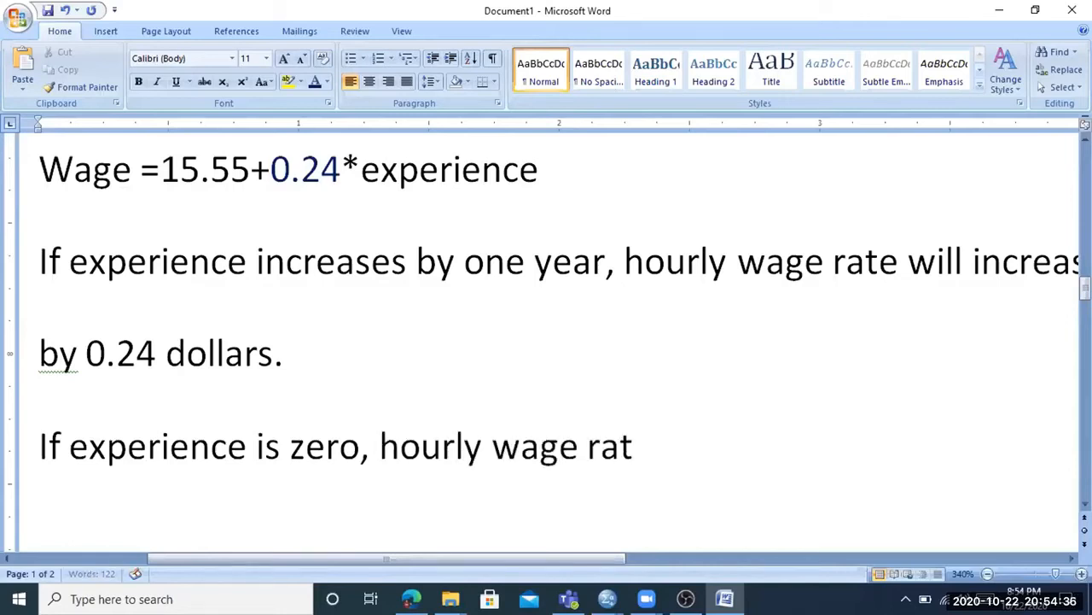
type("e is 14")
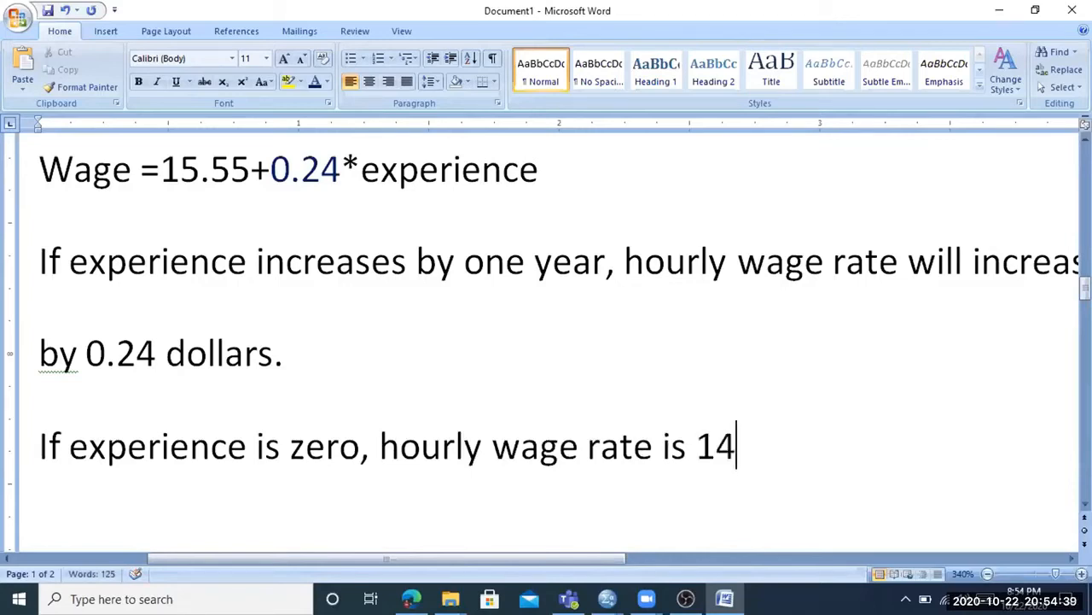
key("BackSpace")
type("5.5")
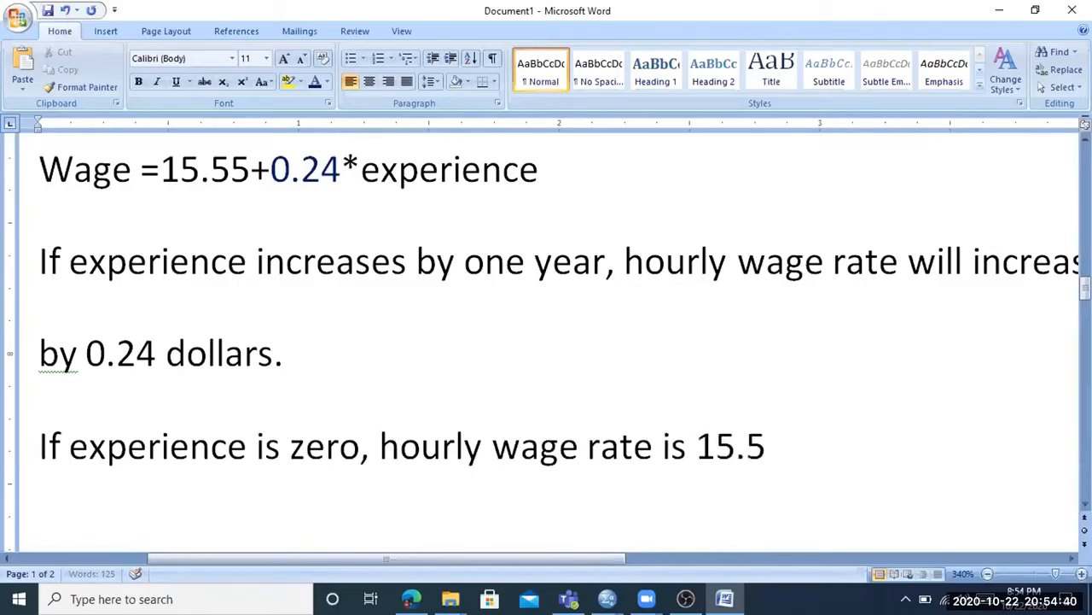
type("5 dollars.")
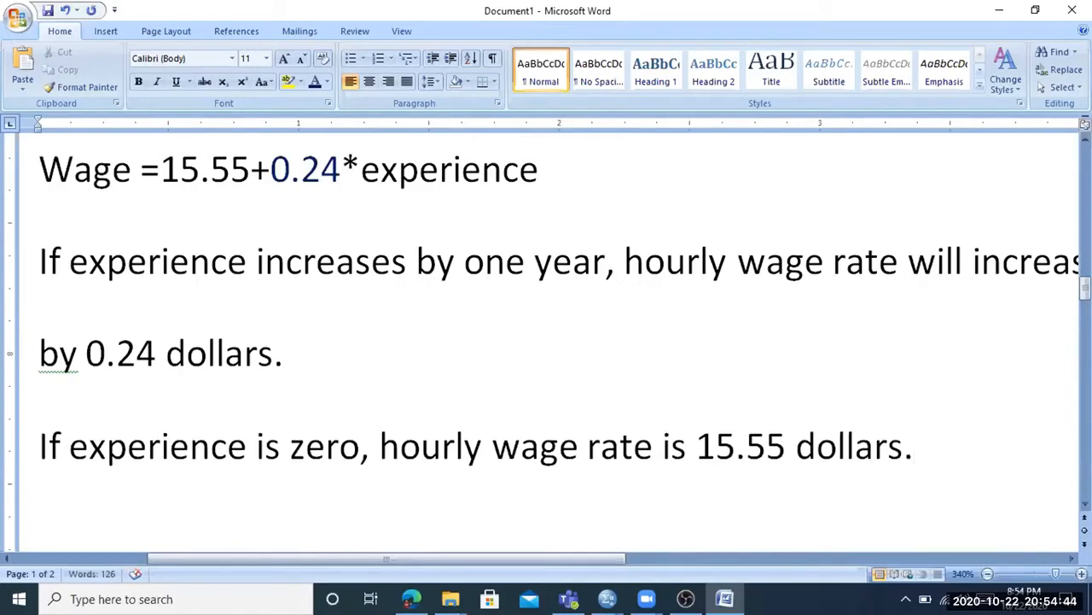
Review the zero-experience sentence against the wage equation, highlighting "experience is zero" and the constant 15.55
left_click(570, 447)
left_click(480, 453)
left_click_drag(422, 431, 815, 433)
left_click(190, 476)
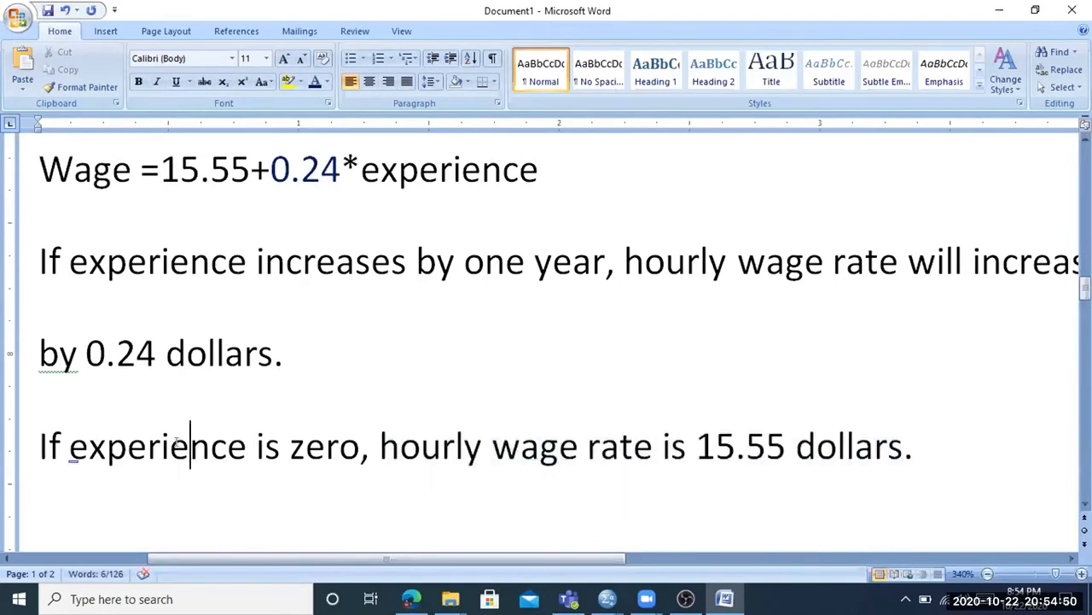
left_click(265, 458)
left_click(673, 446)
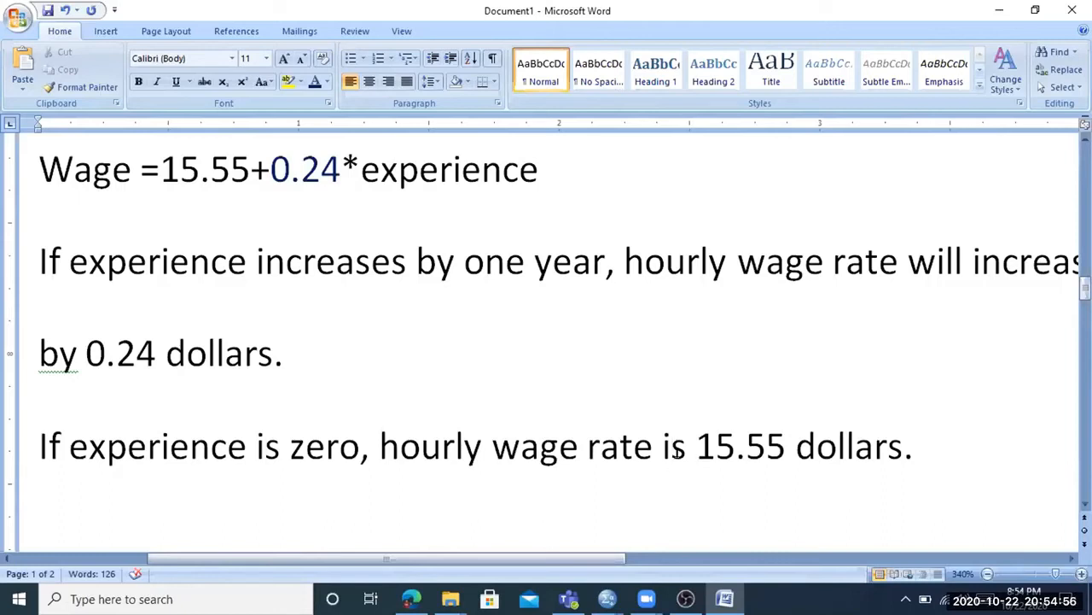
left_click(714, 446)
left_click(226, 437)
left_click_drag(70, 446, 359, 446)
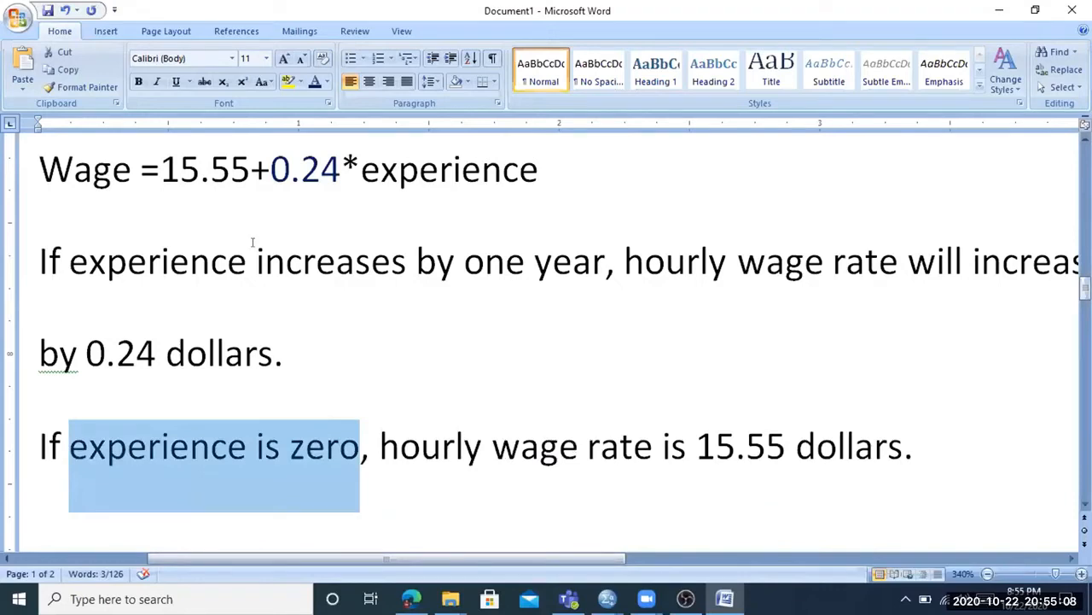
left_click(168, 170)
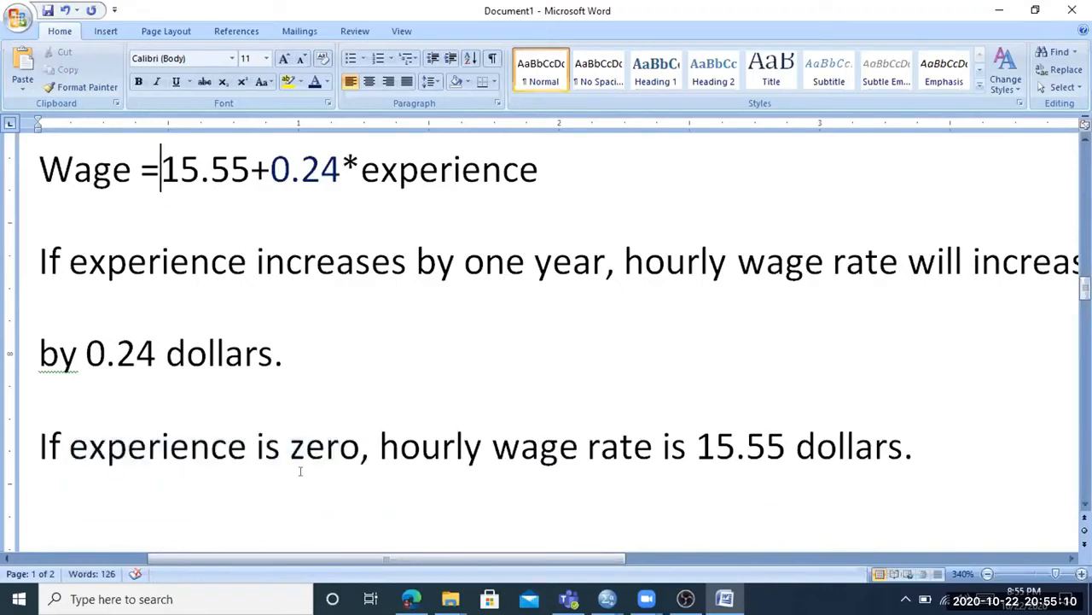
left_click_drag(160, 162, 242, 162)
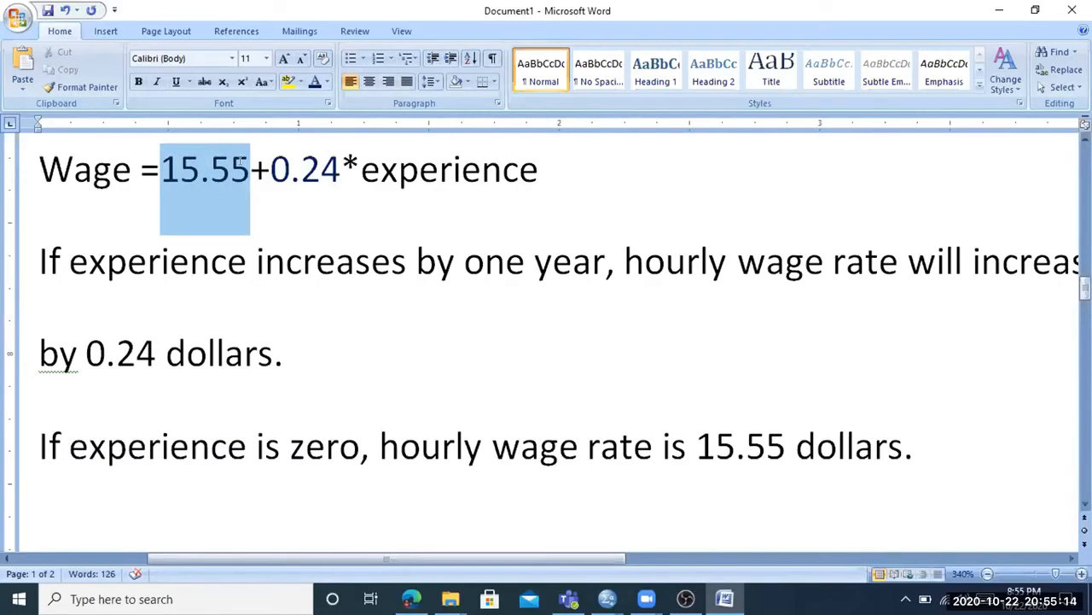
Review the zero-education and zero-experience sentences against the wage equation and the one-year experience interpretation
scroll(290, 416, "up", 5)
left_click(209, 431)
scroll(260, 340, "down", 5)
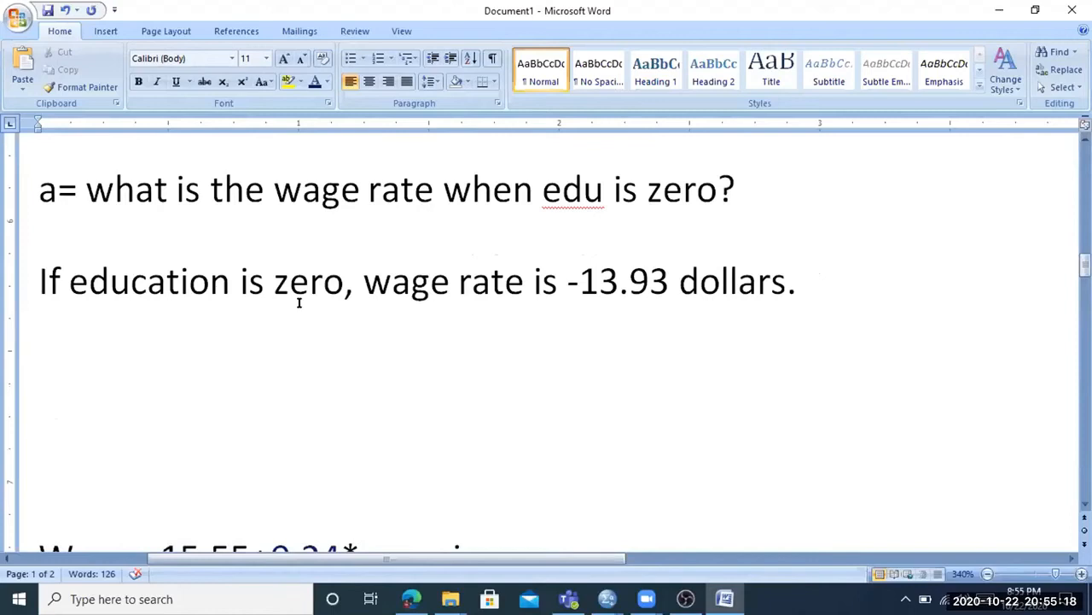
scroll(274, 308, "up", 3)
scroll(325, 322, "down", 5)
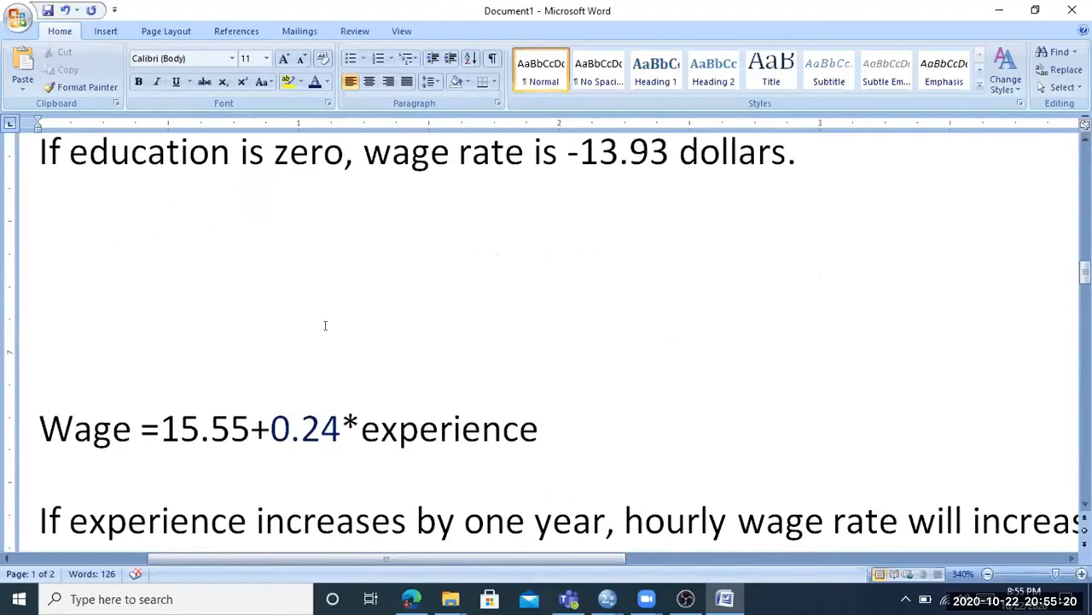
scroll(312, 406, "down", 3)
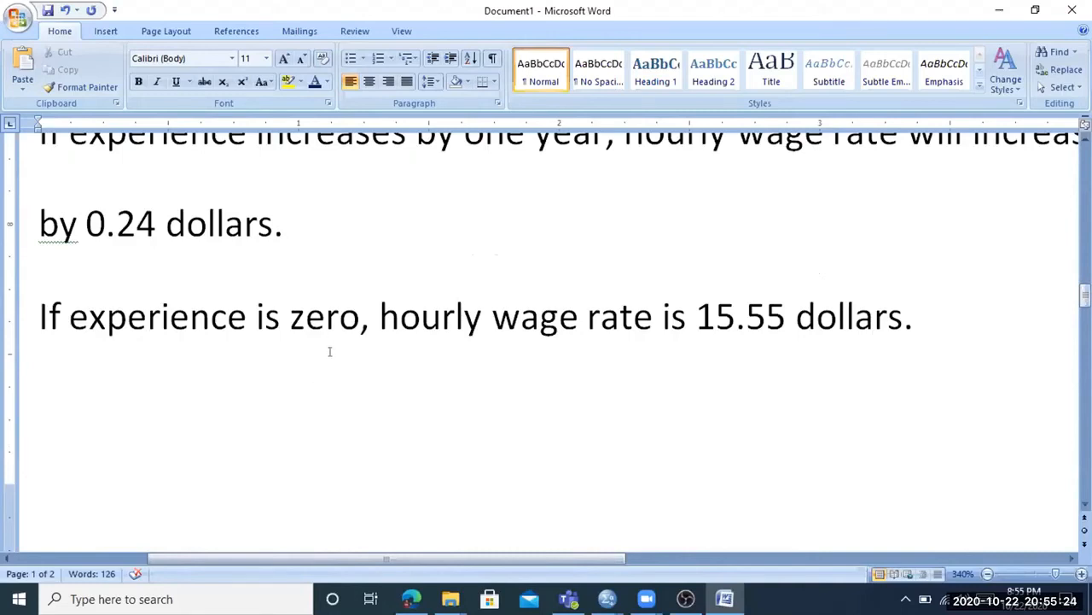
scroll(330, 351, "up", 3)
scroll(291, 297, "down", 3)
left_click(933, 329)
key("Return")
scroll(190, 316, "up", 2)
left_click(394, 293)
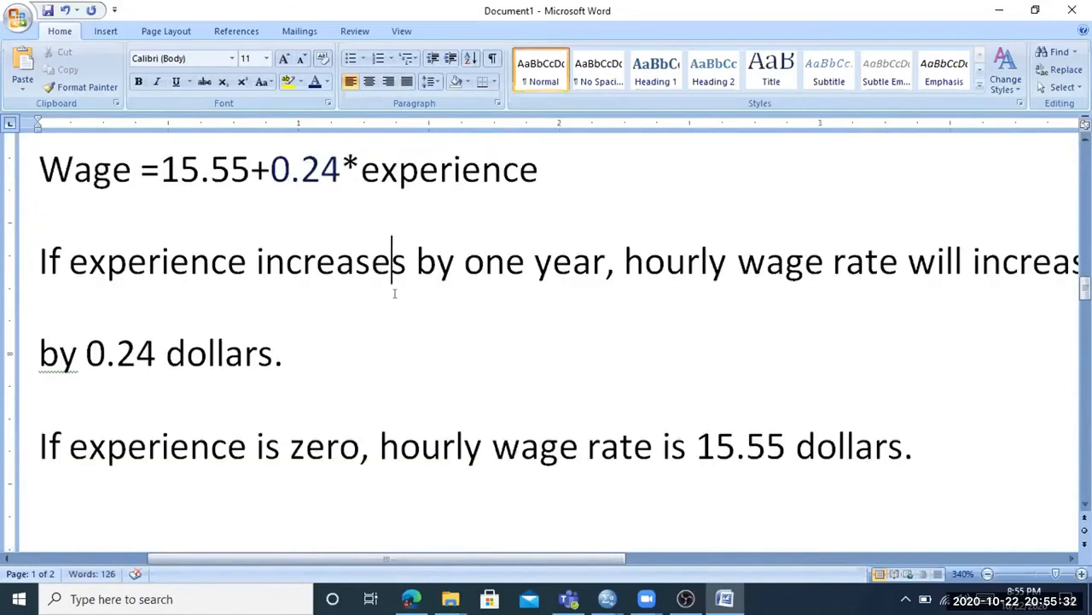
left_click(376, 168)
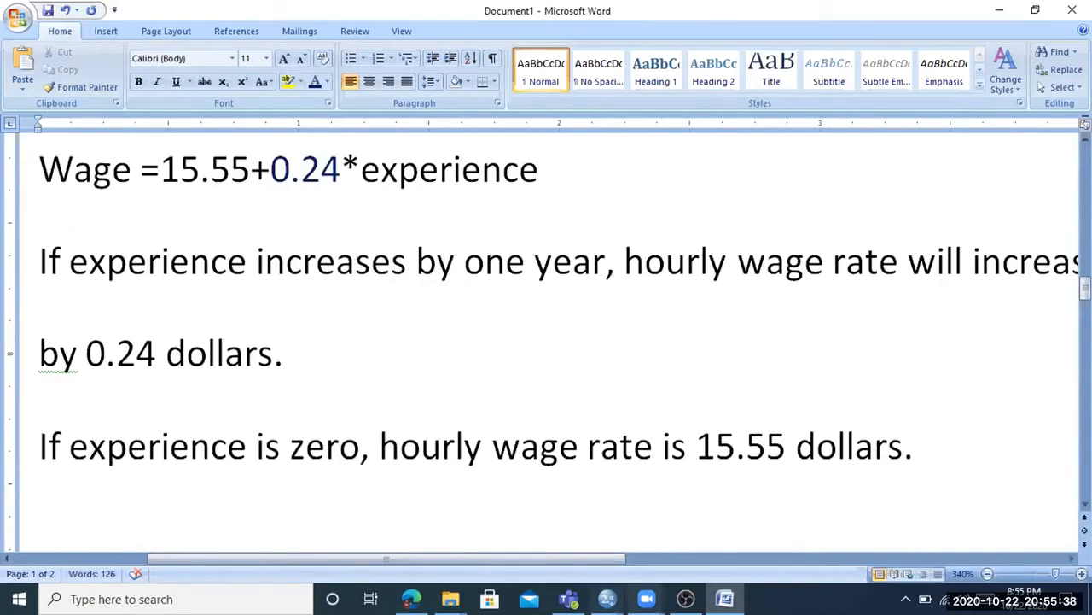
Examine the experience regression's Coefficients table in the SPSS output, and return to the Word document
mouse_move(607, 598)
left_click(503, 532)
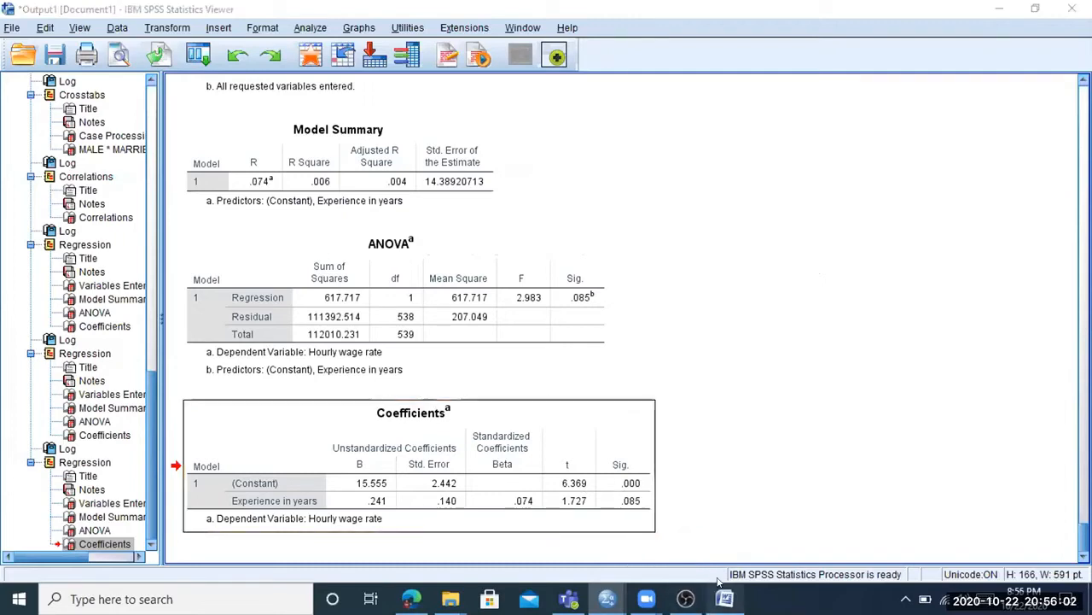
key("alt+Tab")
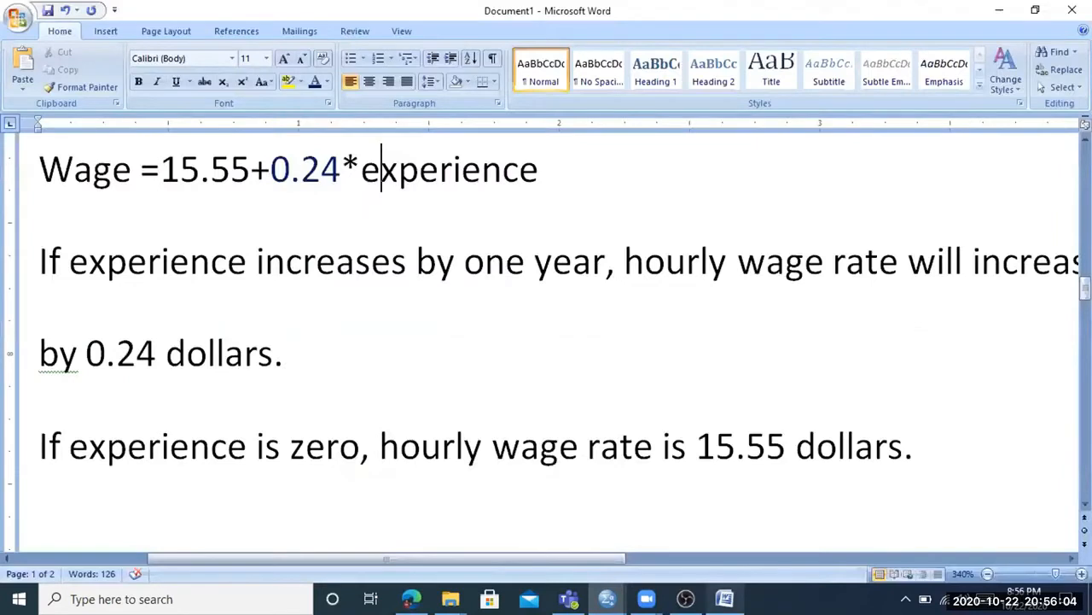
Add the question "When to interpret the coefficients?" on a new line below the zero-experience sentence
scroll(547, 341, "down", 1)
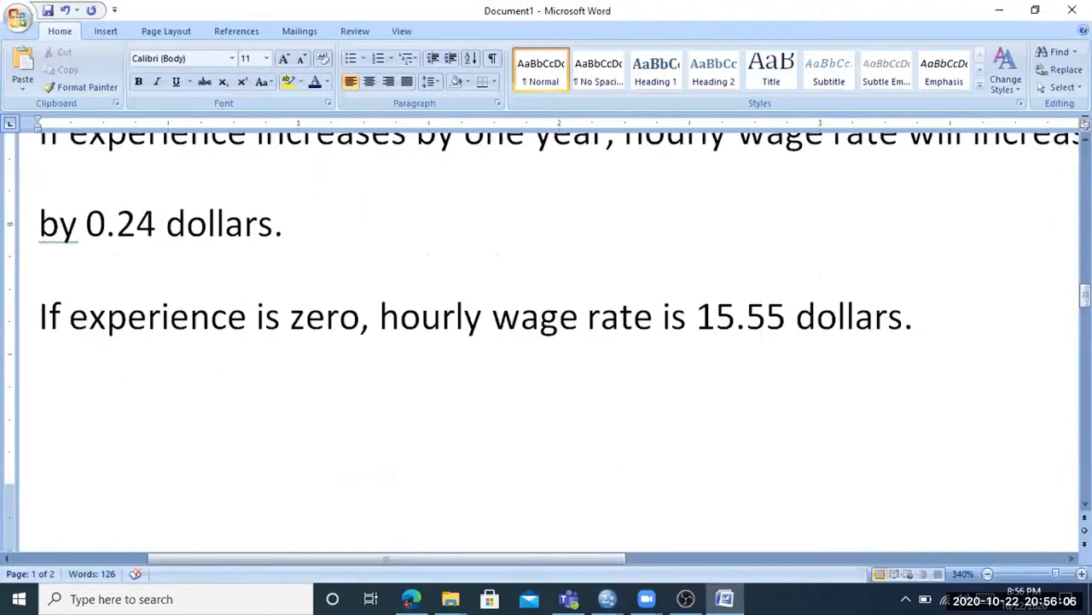
key("Return")
type("When ")
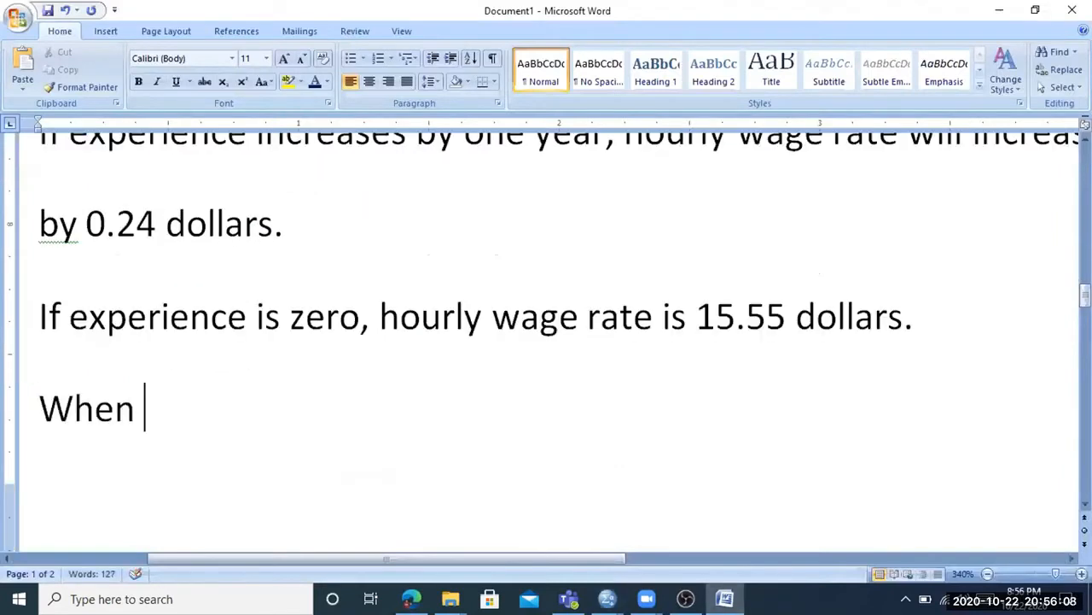
type("to interpret")
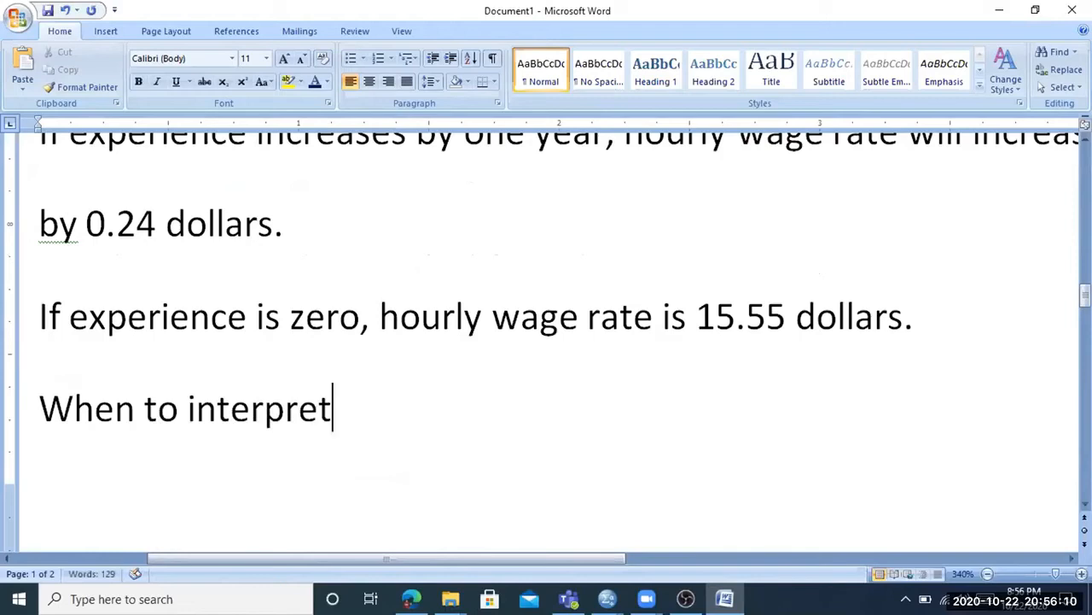
type(" the coee")
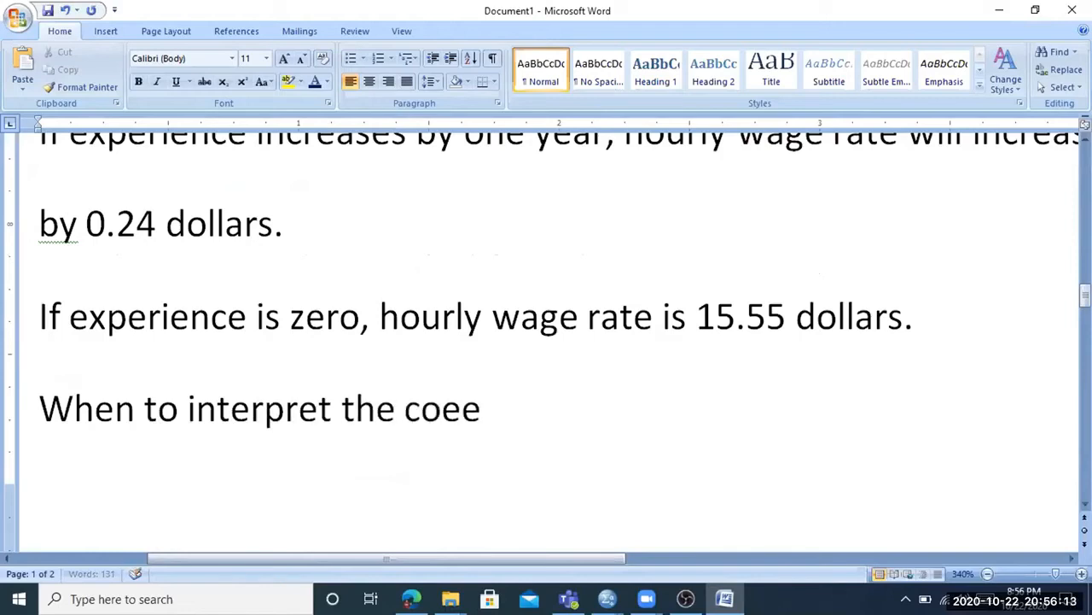
key("BackSpace")
type("ffice")
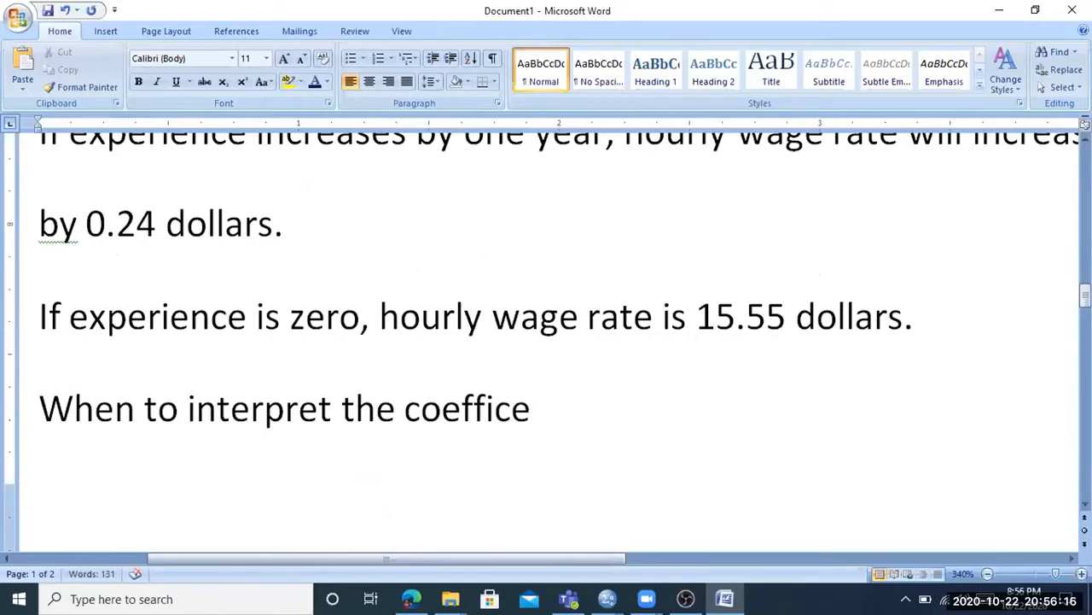
key("BackSpace")
type("ients?")
Write "If sig probability is less than 0.05, interpret the coefficient?" on the next page, below the question about interpreting coefficients
key("ctrl+Return")
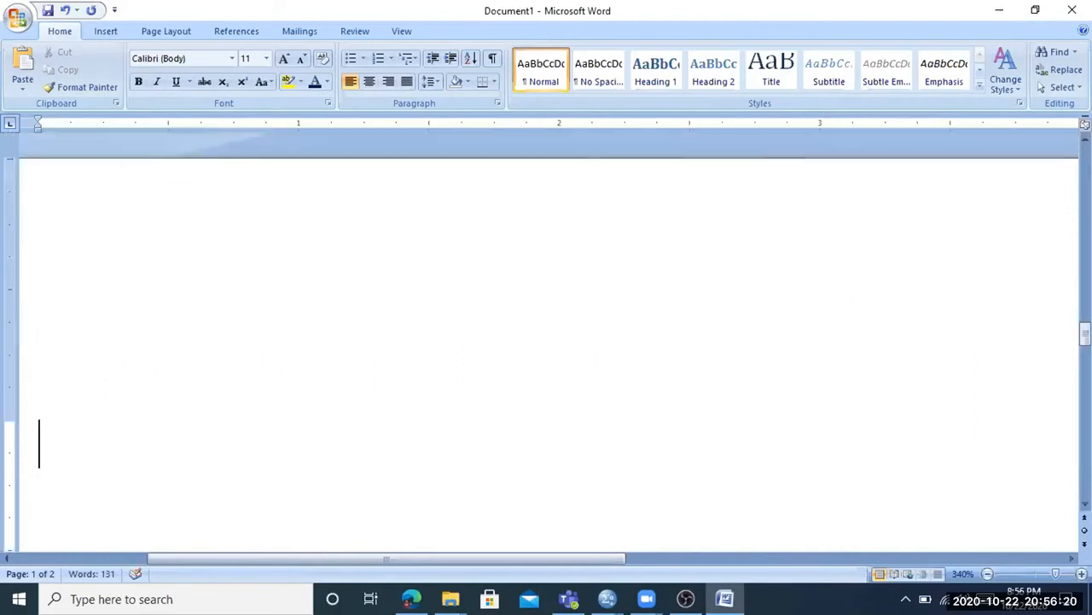
scroll(755, 356, "up", 3)
scroll(479, 356, "up", 4)
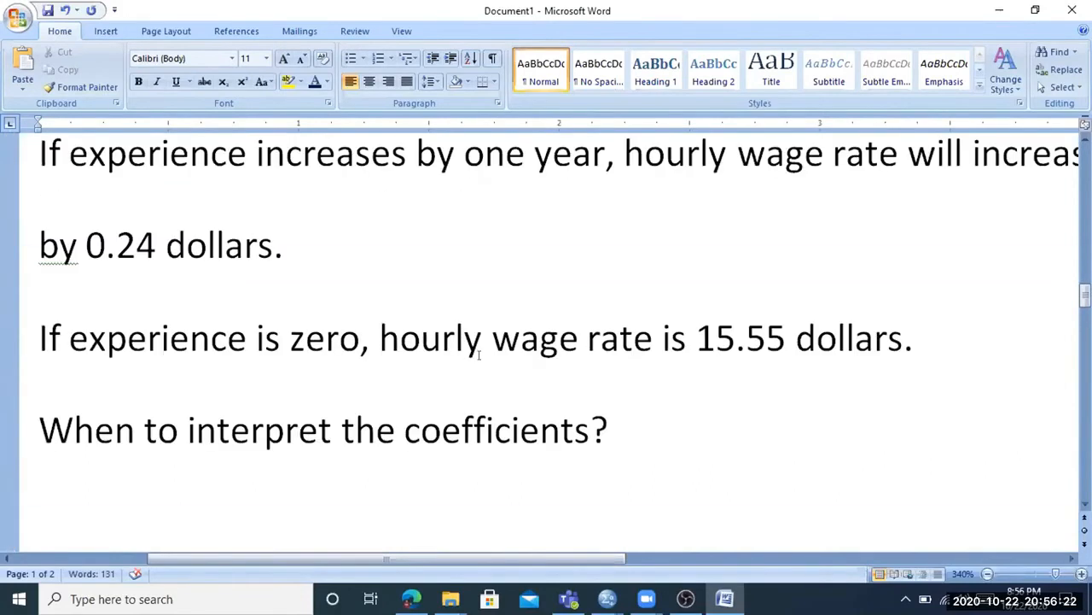
scroll(480, 370, "down", 5)
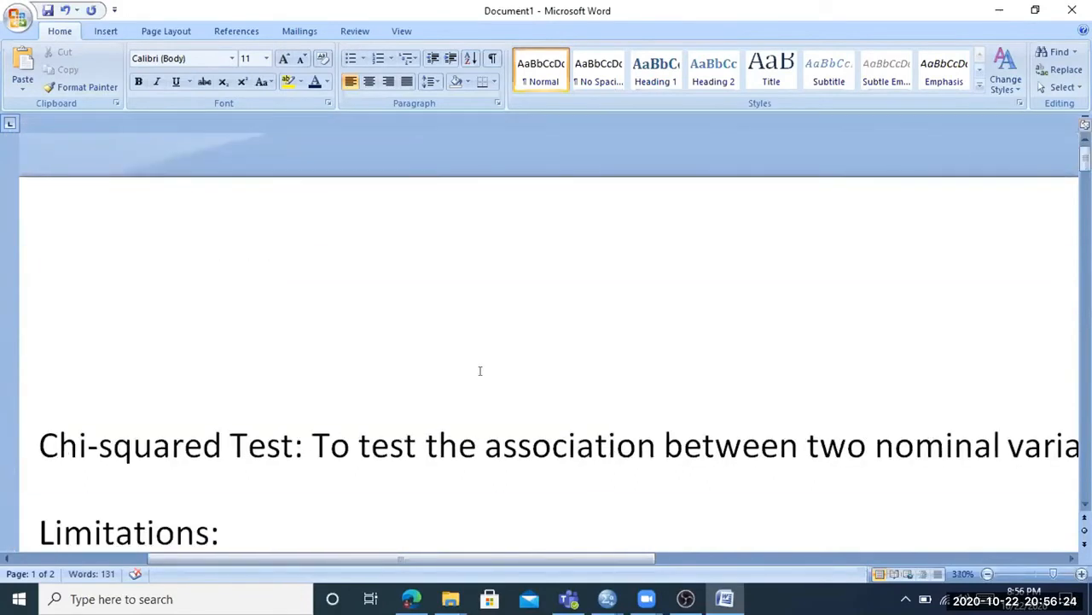
scroll(601, 262, "down", 10)
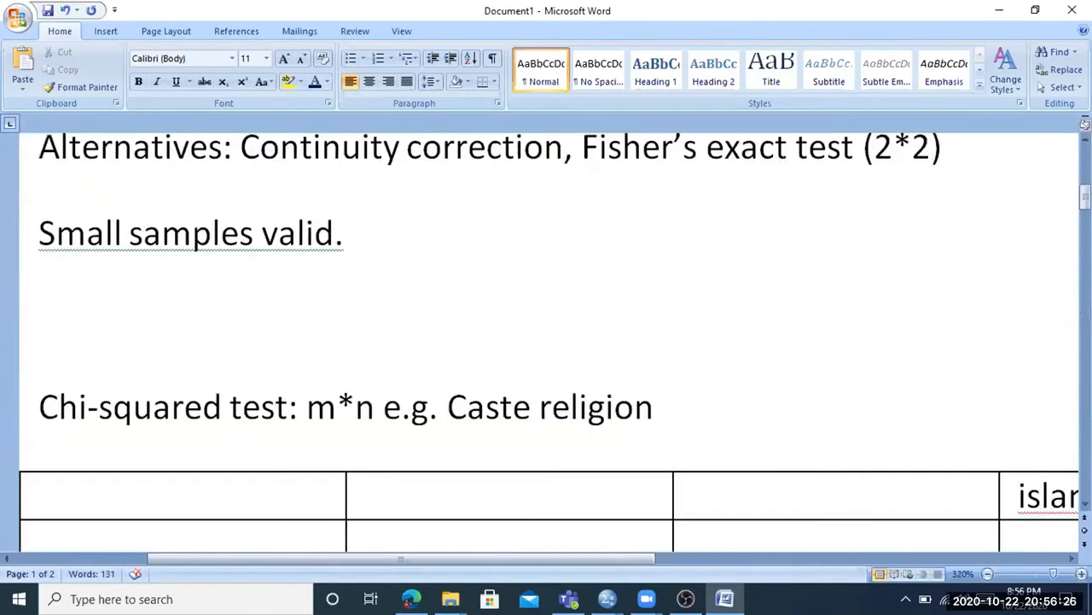
scroll(546, 341, "down", 4)
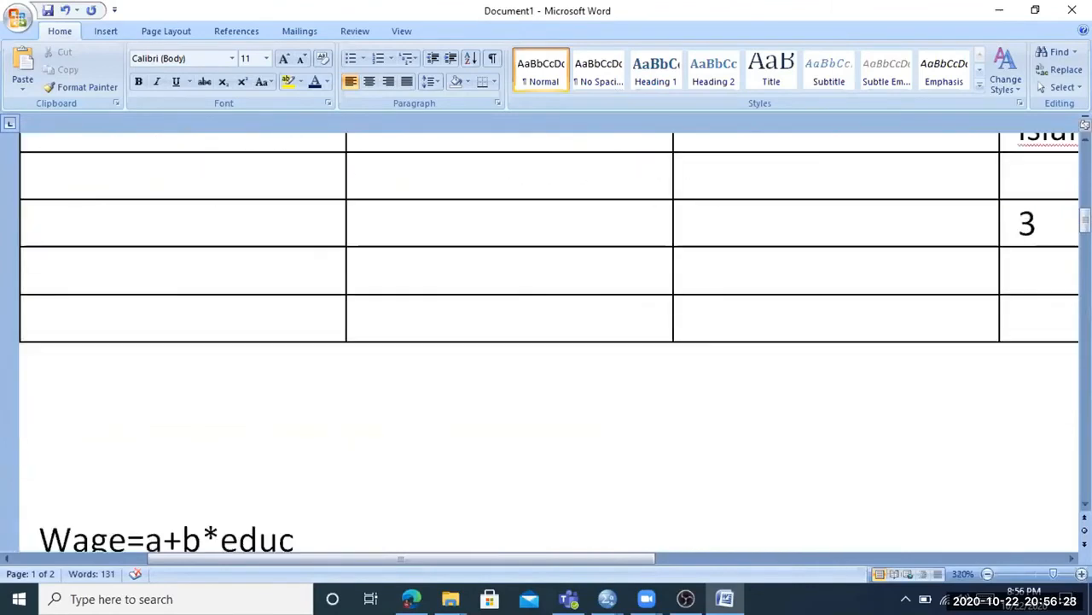
type("If ")
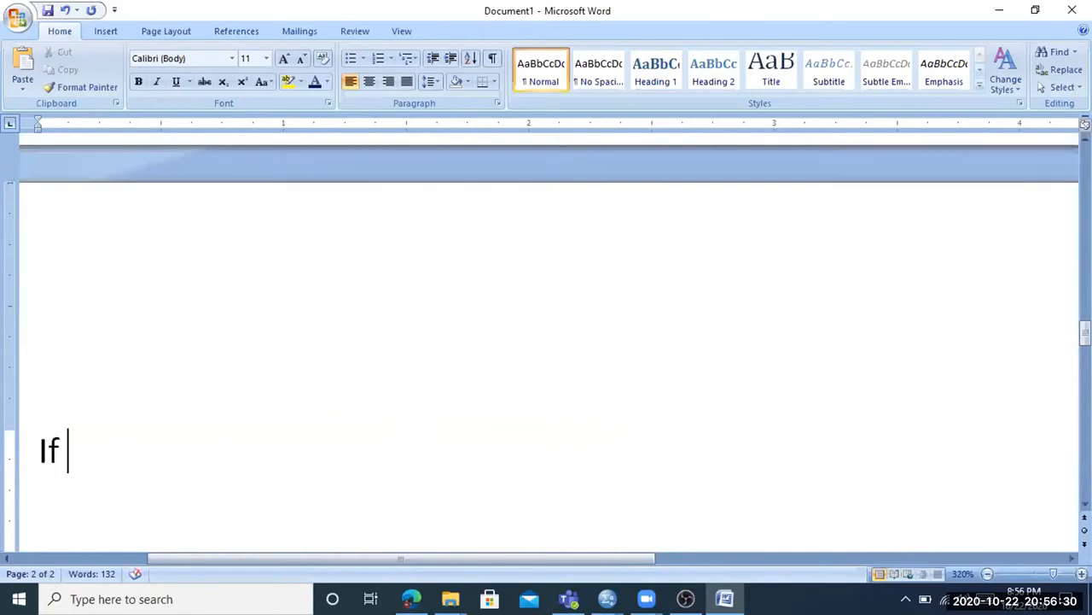
type("sig probability isd")
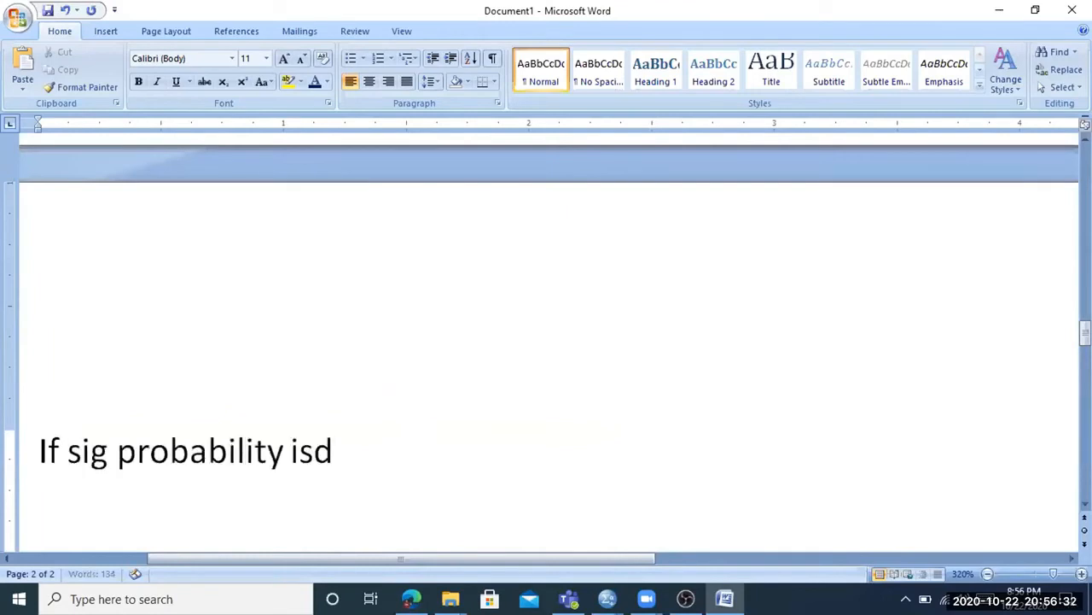
key("BackSpace")
type("less than 0")
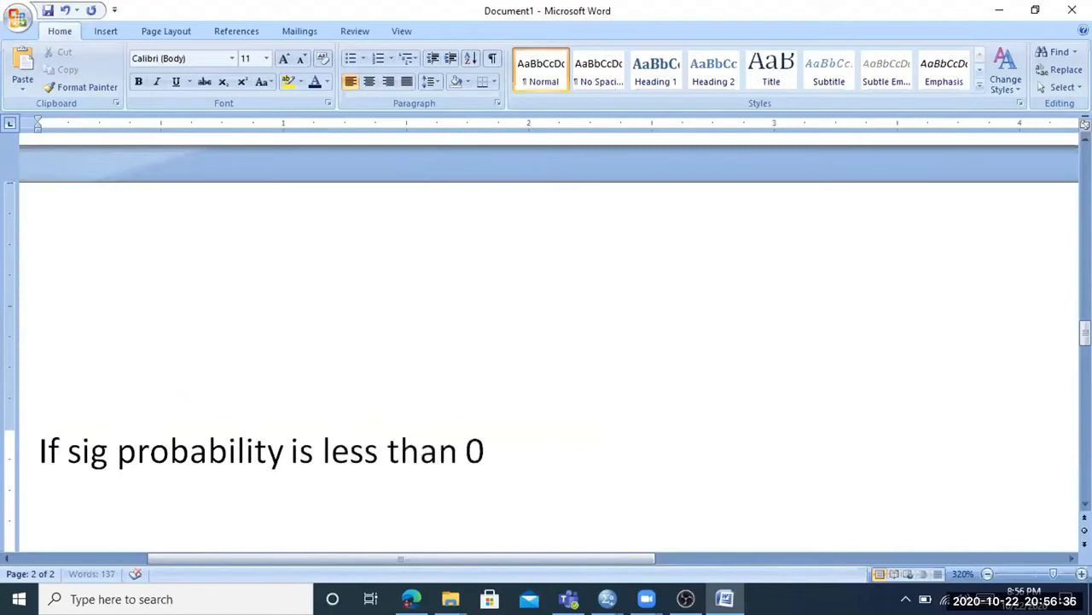
type(".05, interpret the c")
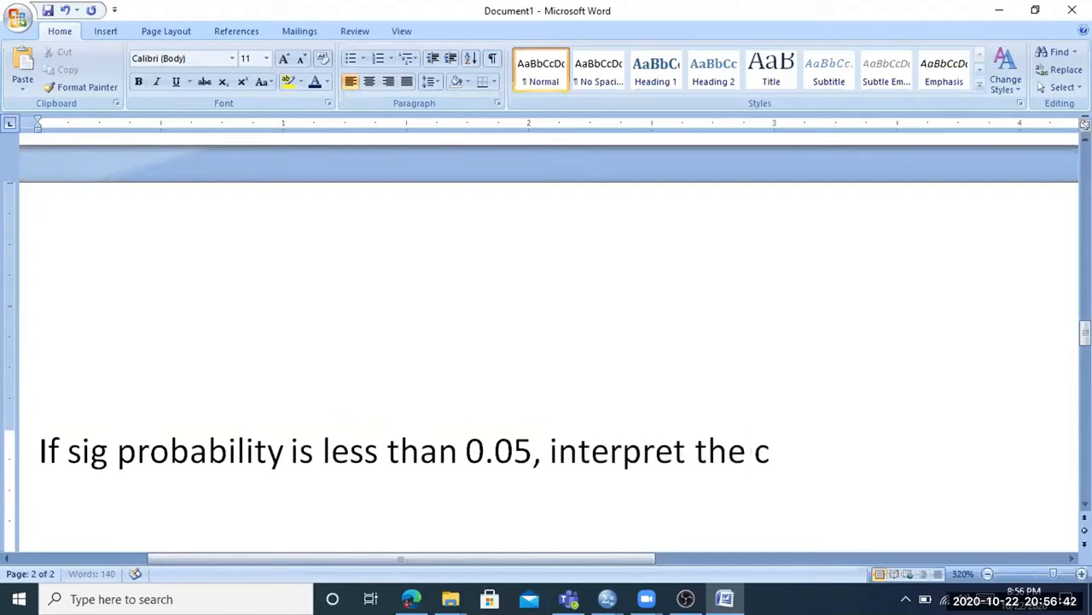
type("oefficitn")
key("BackSpace")
key("BackSpace")
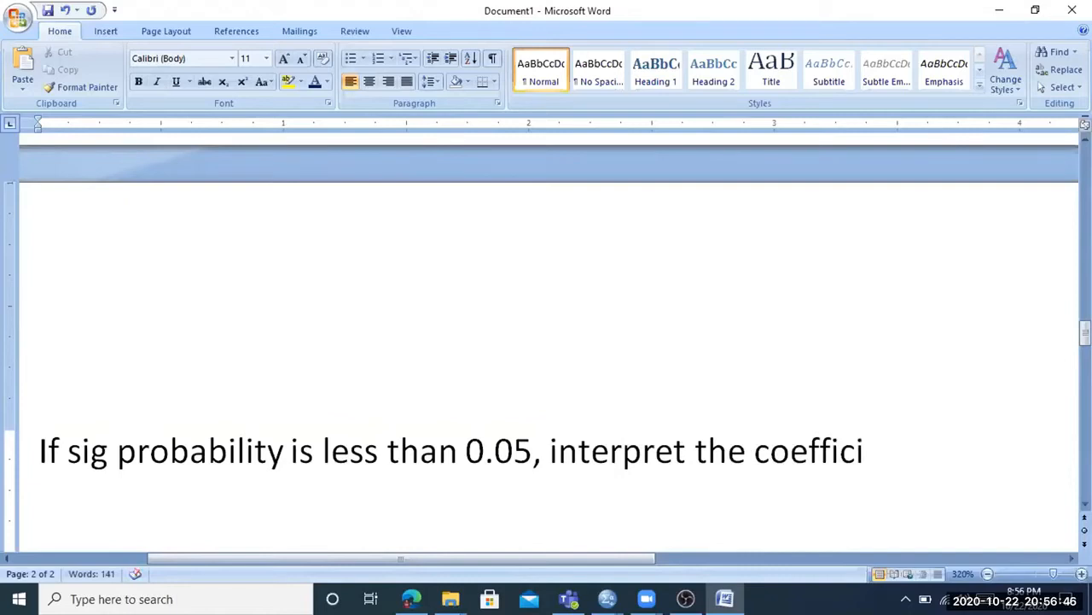
type("ent?")
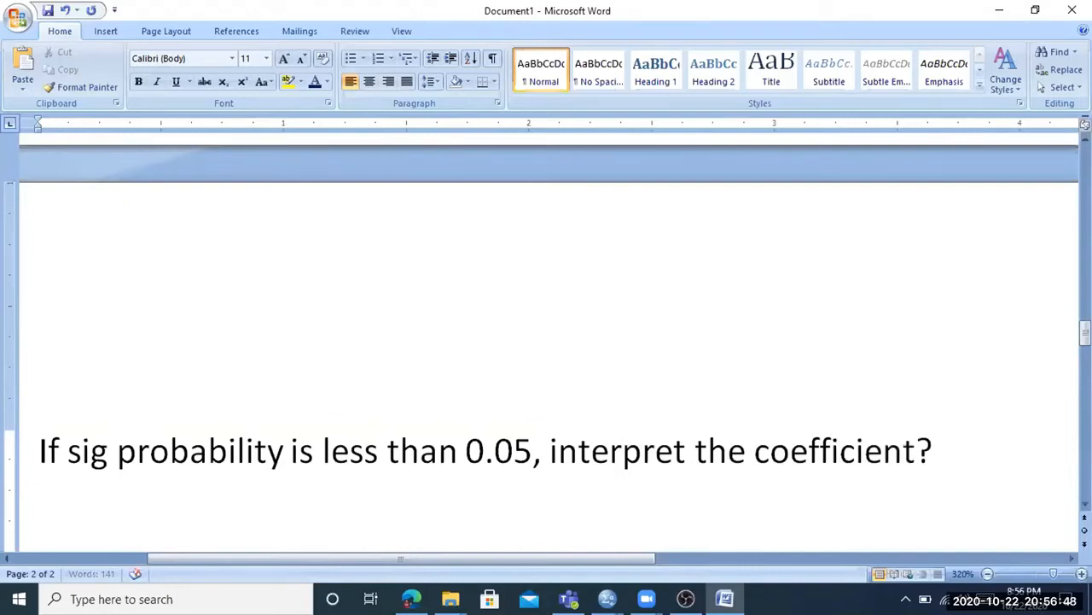
Change the font colour of "probability is less than 0.05" to dark blue in the new sentence
scroll(597, 212, "down", 1)
left_click_drag(116, 335, 533, 335)
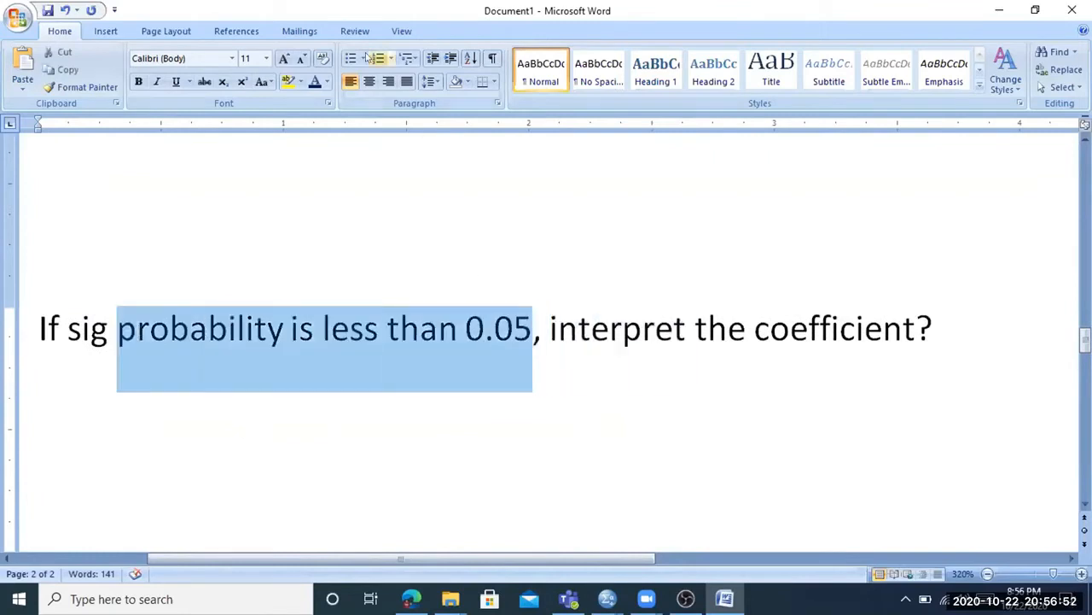
scroll(394, 392, "up", 1)
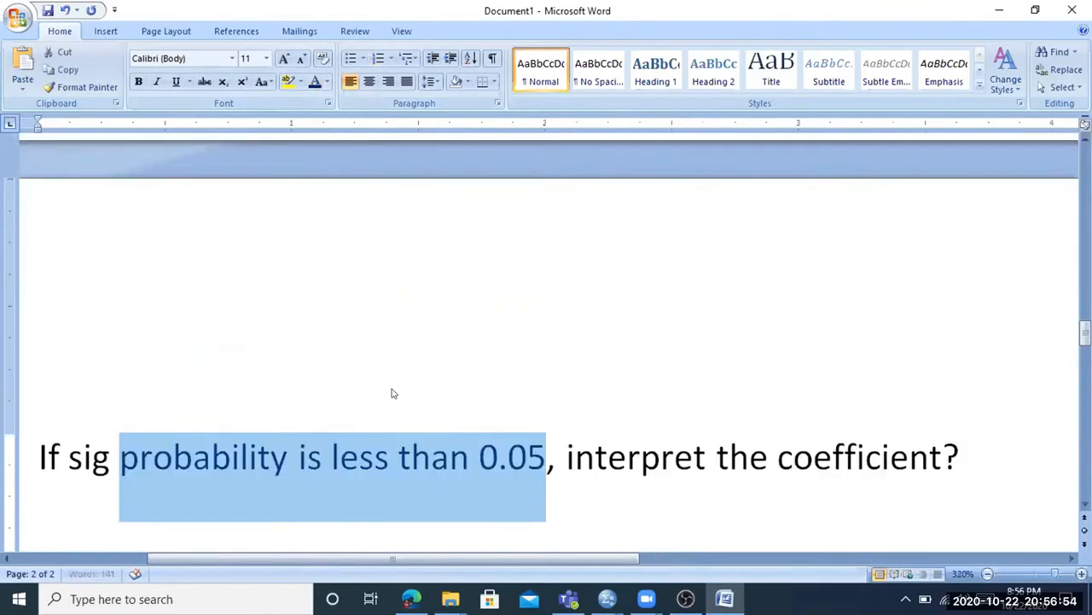
scroll(412, 415, "down", 1)
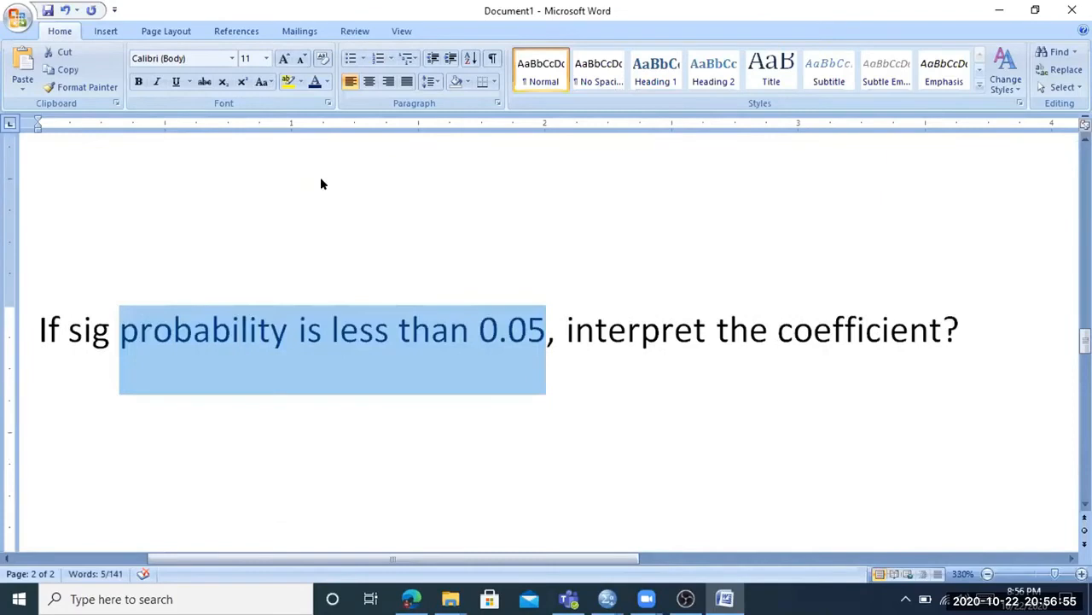
left_click(315, 83)
left_click(350, 293)
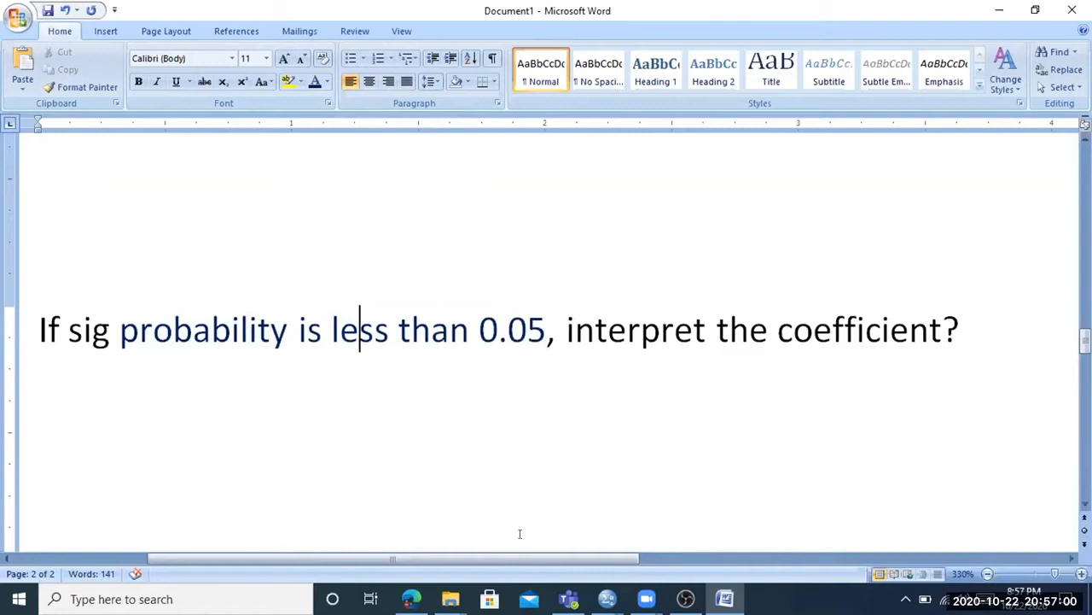
Switch to the SPSS output and examine the Sig. values of the Constant and Experience in years in the Coefficients table
left_click(607, 598)
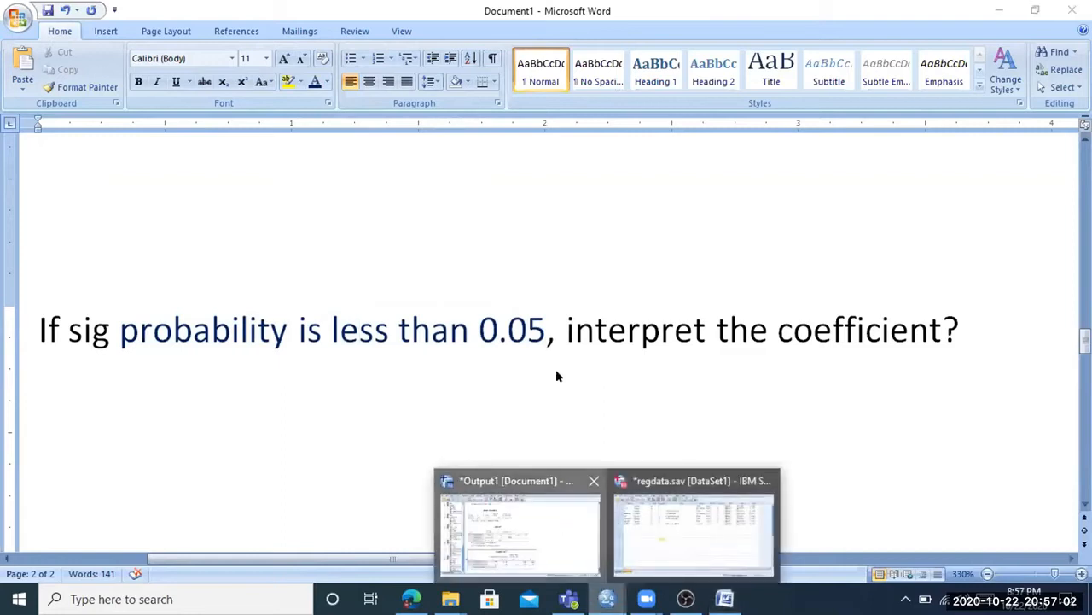
left_click(521, 525)
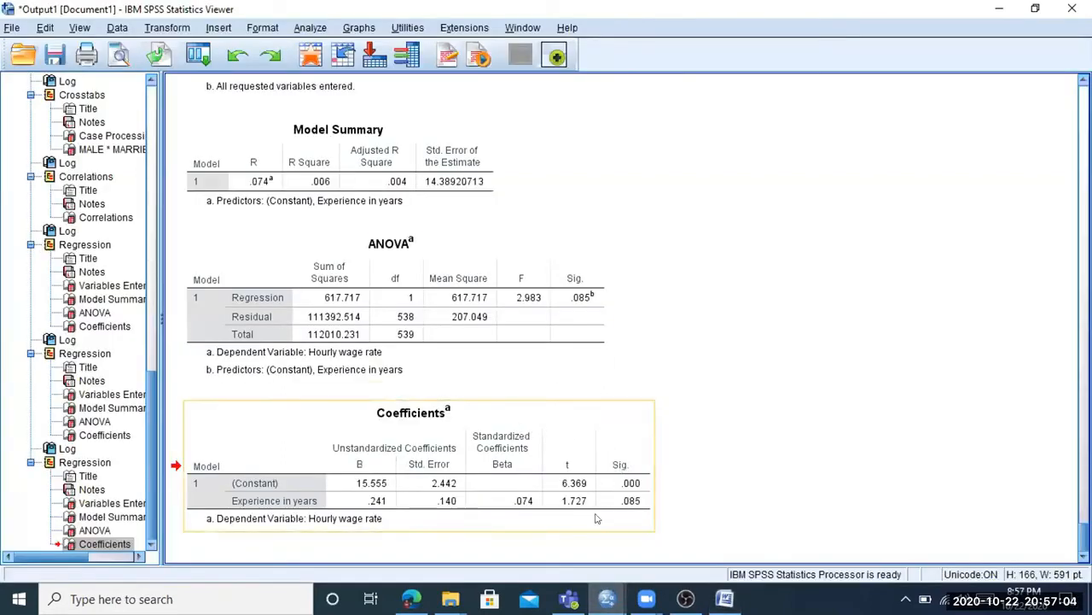
left_click_drag(234, 480, 664, 482)
left_click(630, 483)
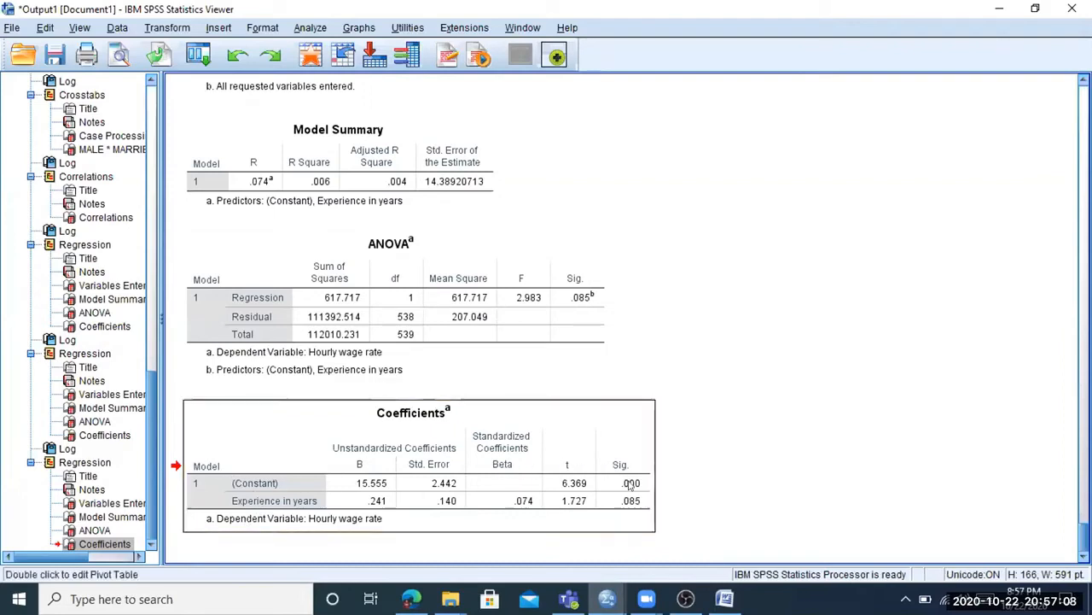
left_click_drag(287, 478, 558, 428)
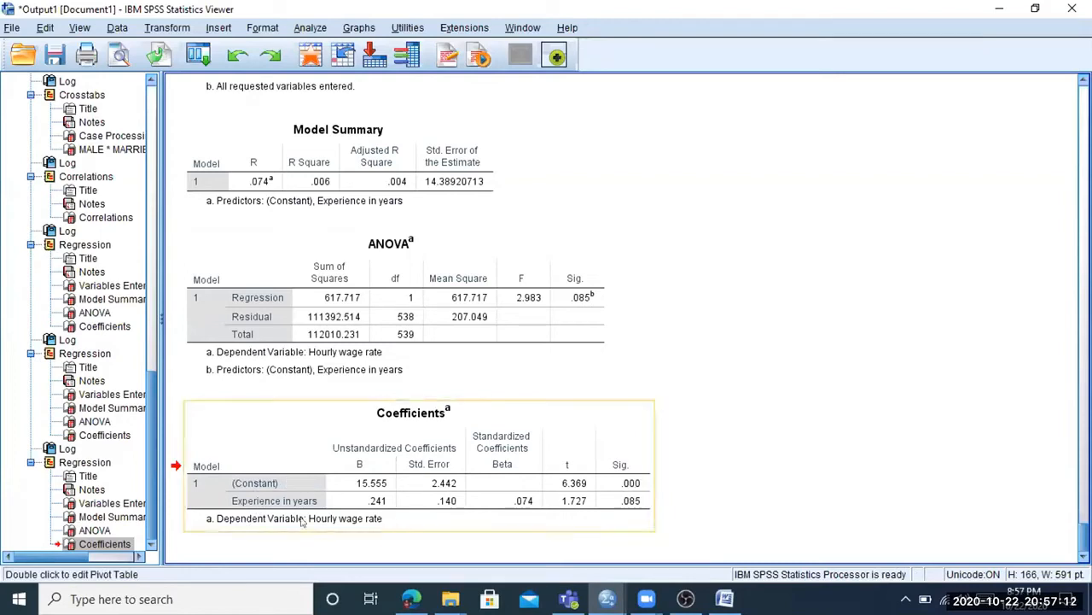
left_click(275, 498)
left_click(381, 484)
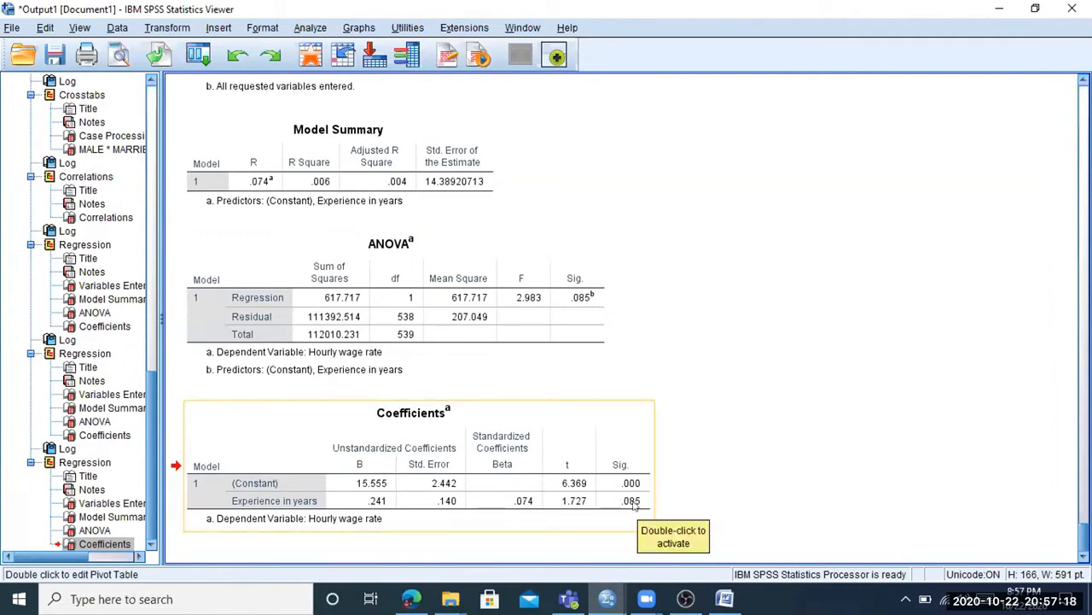
Compare the 0.05 rule in the Word document with the Coefficients table in the SPSS output, and return to the document
left_click(725, 598)
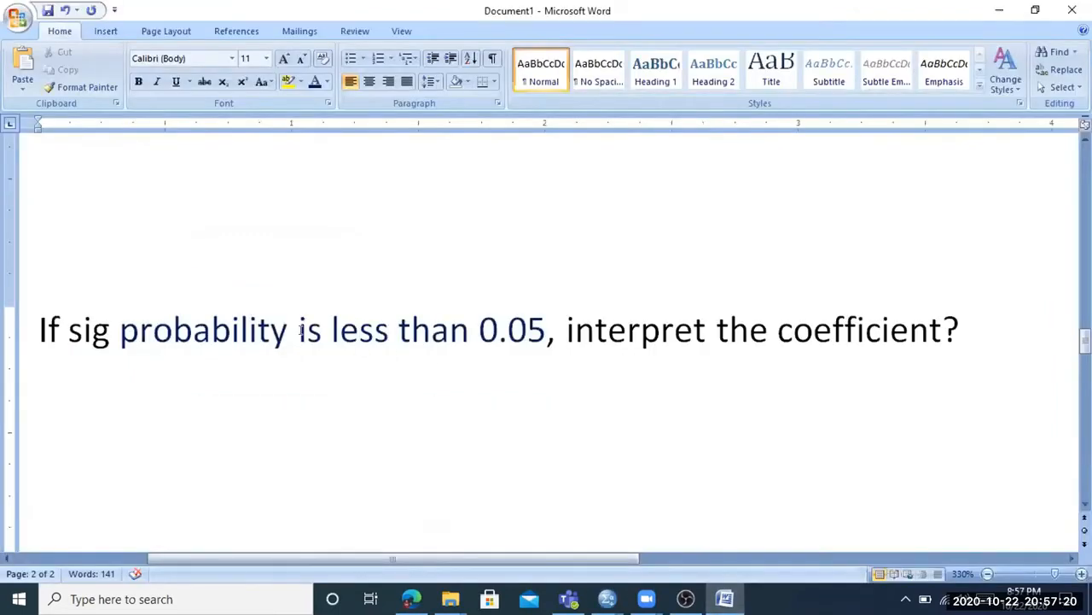
left_click(515, 354)
left_click(1000, 10)
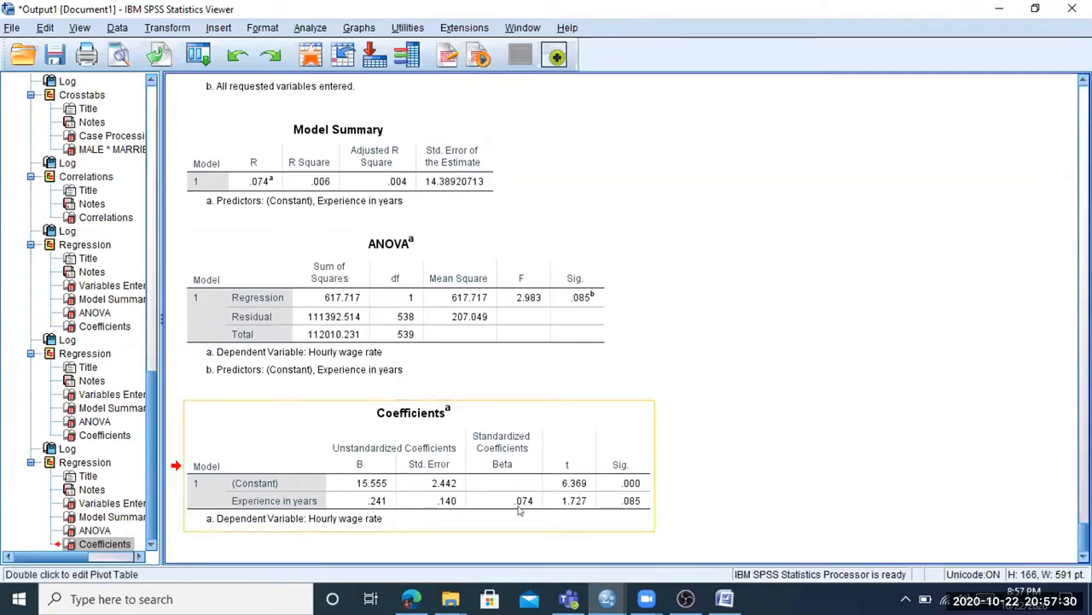
left_click(724, 598)
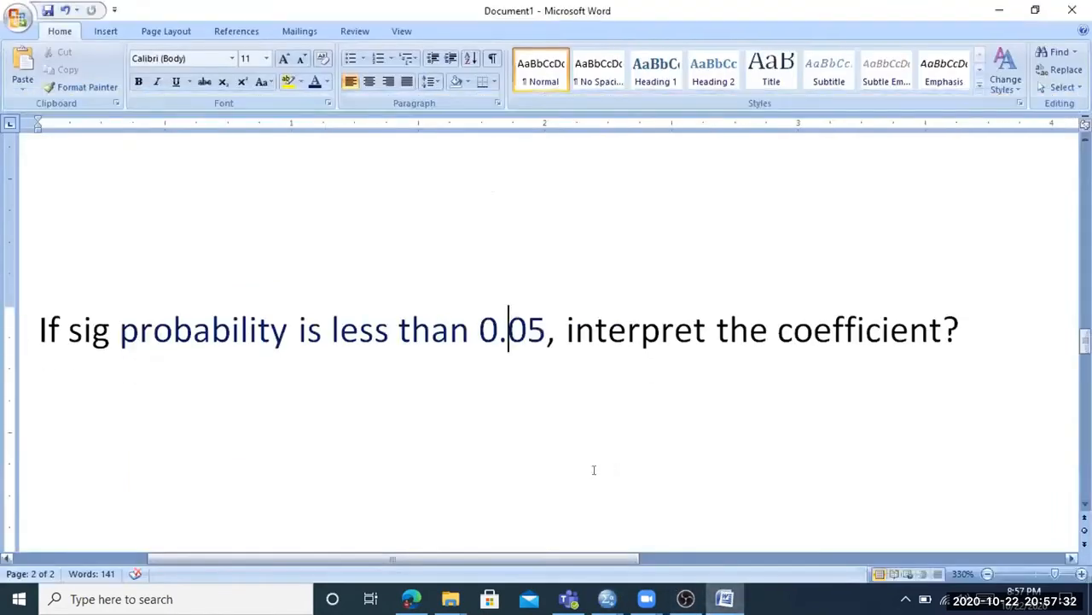
Add the line "If prob>0.05, we say that the variable is not significant." below the sentence about probability less than 0.05
left_click(954, 338)
key("Return")
type("If prob>0.05, we say th")
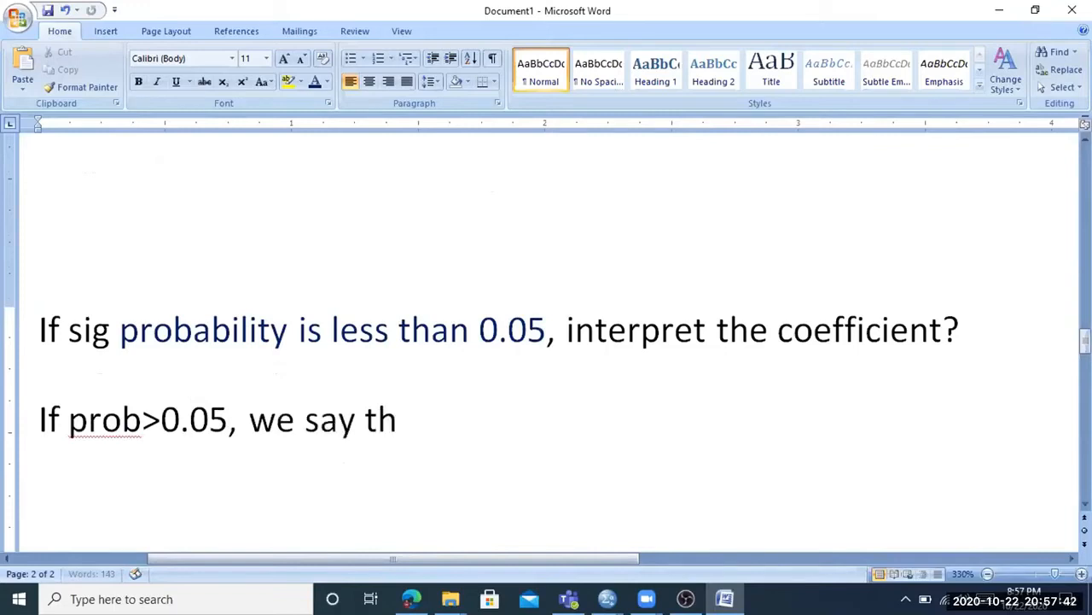
type("at the var")
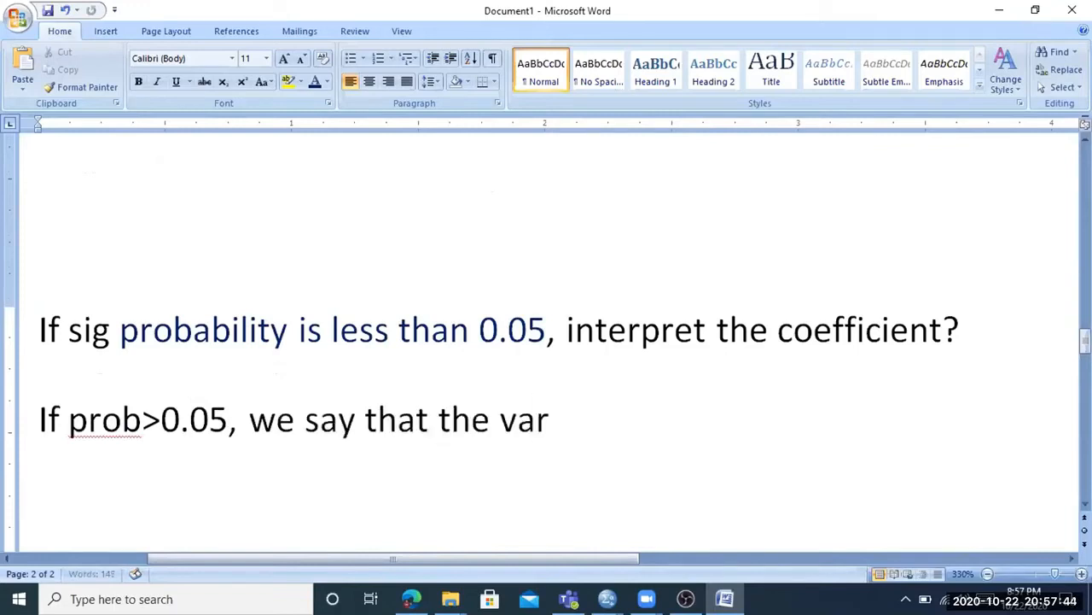
type("iable is not significant.")
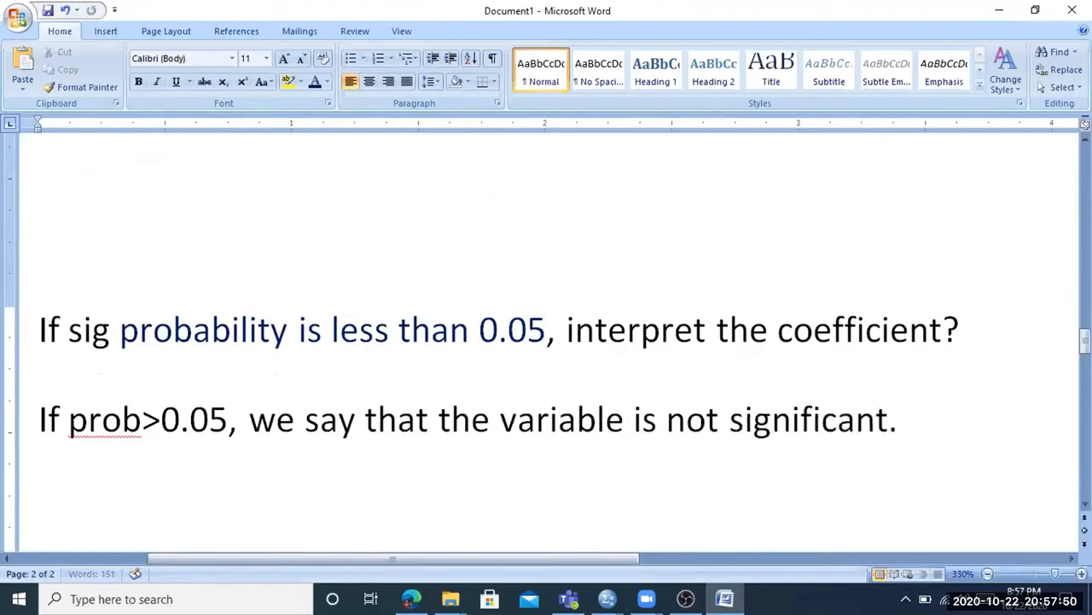
Review the experience interpretation, the question about when to interpret coefficients, and the two 0.05 significance rules in the document
scroll(318, 256, "up", 5)
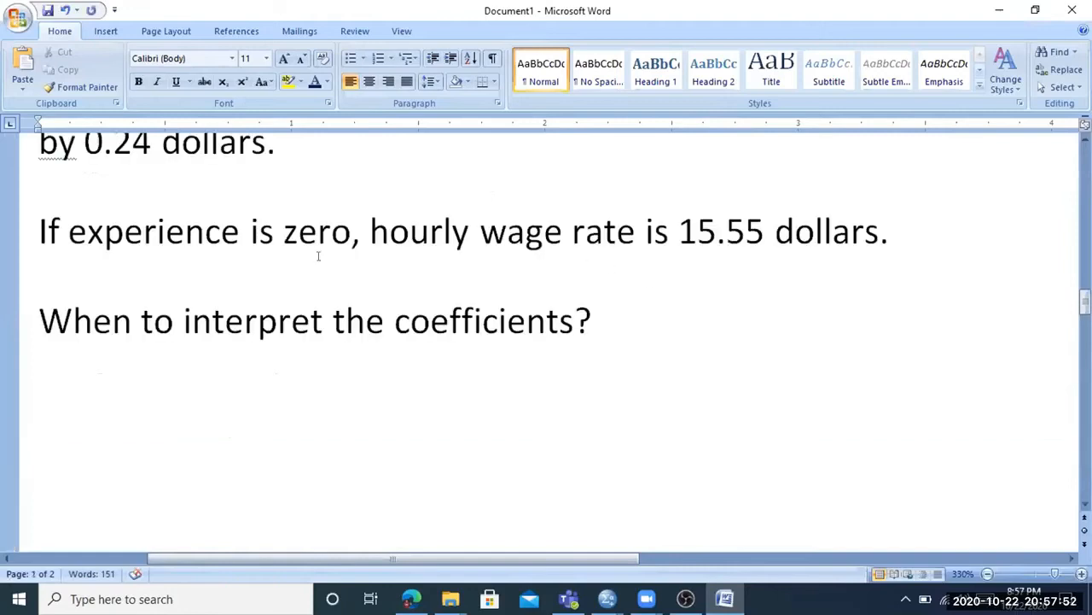
left_click_drag(128, 247, 634, 331)
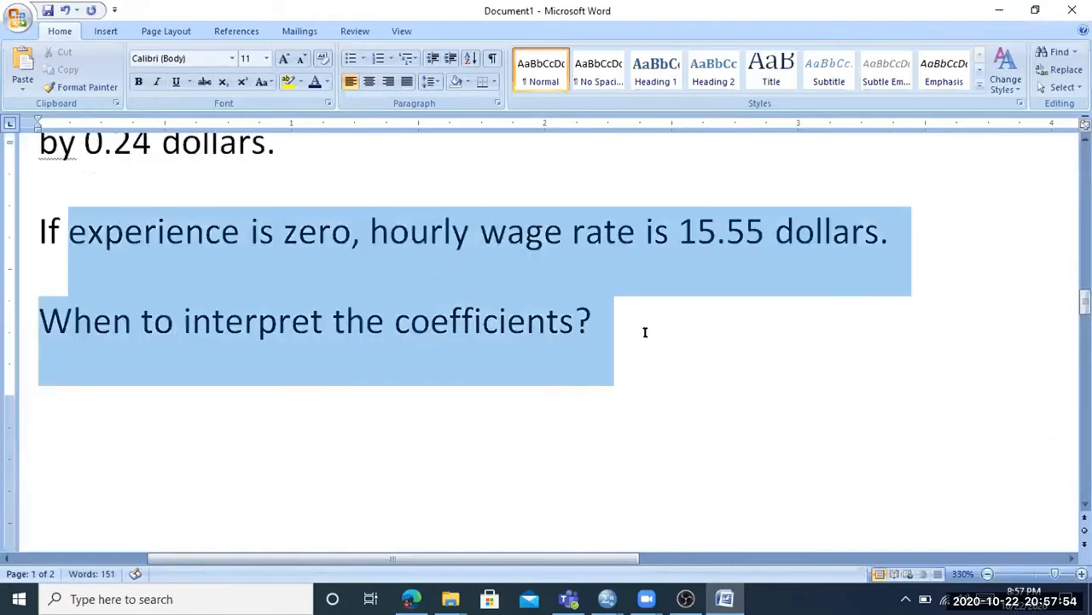
left_click(670, 282)
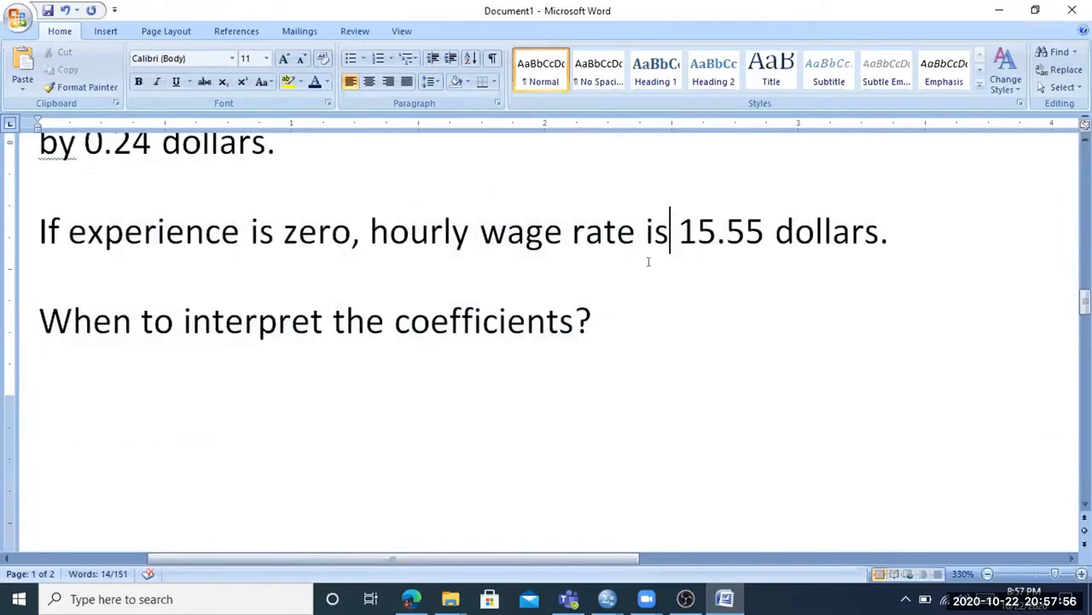
scroll(631, 410, "down", 5)
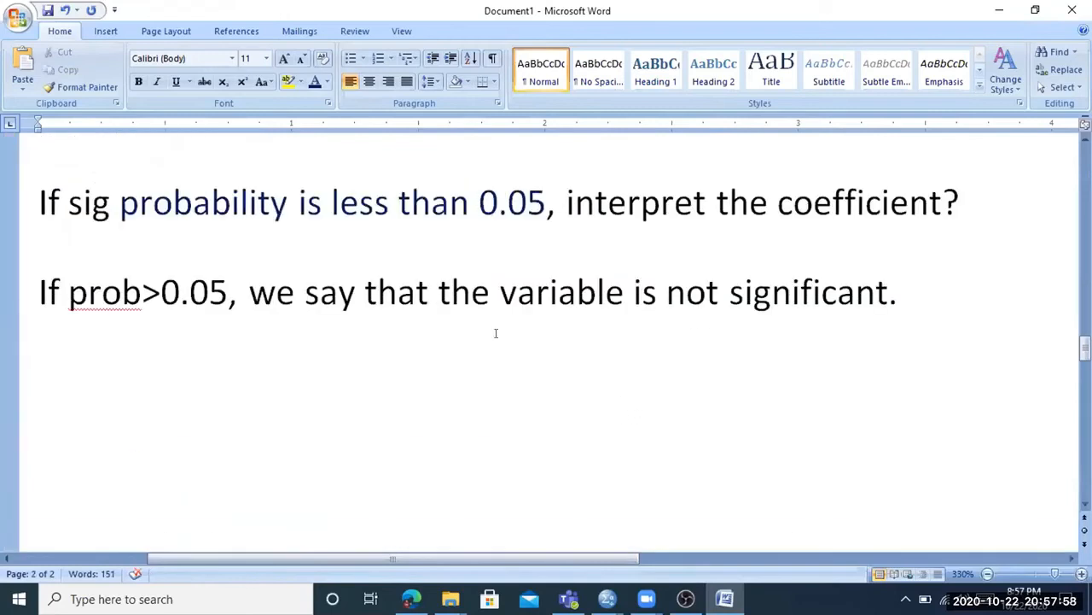
left_click(493, 215)
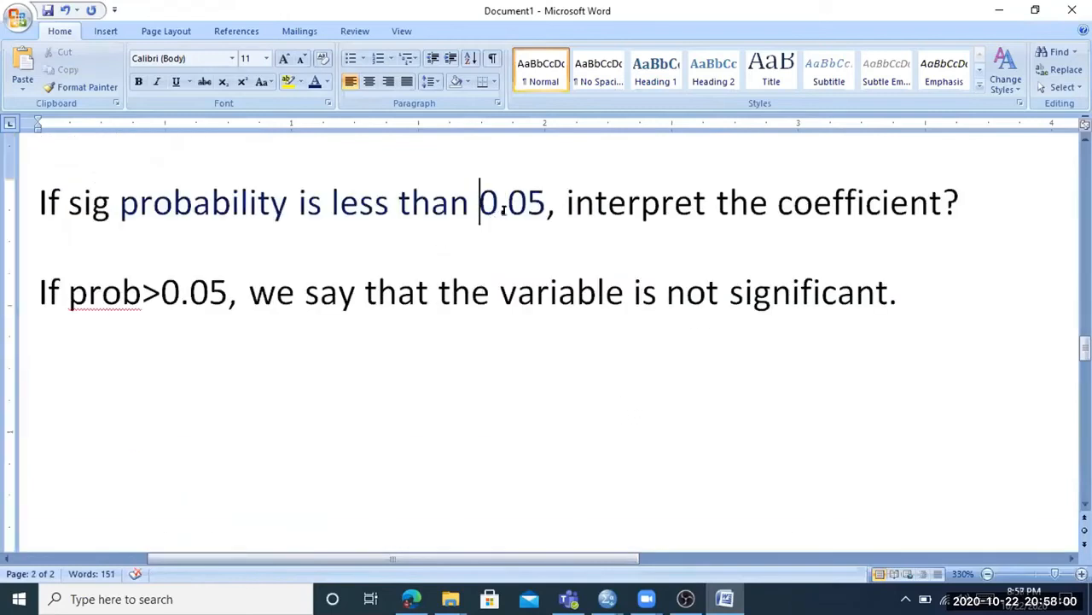
left_click(509, 197)
left_click(332, 294)
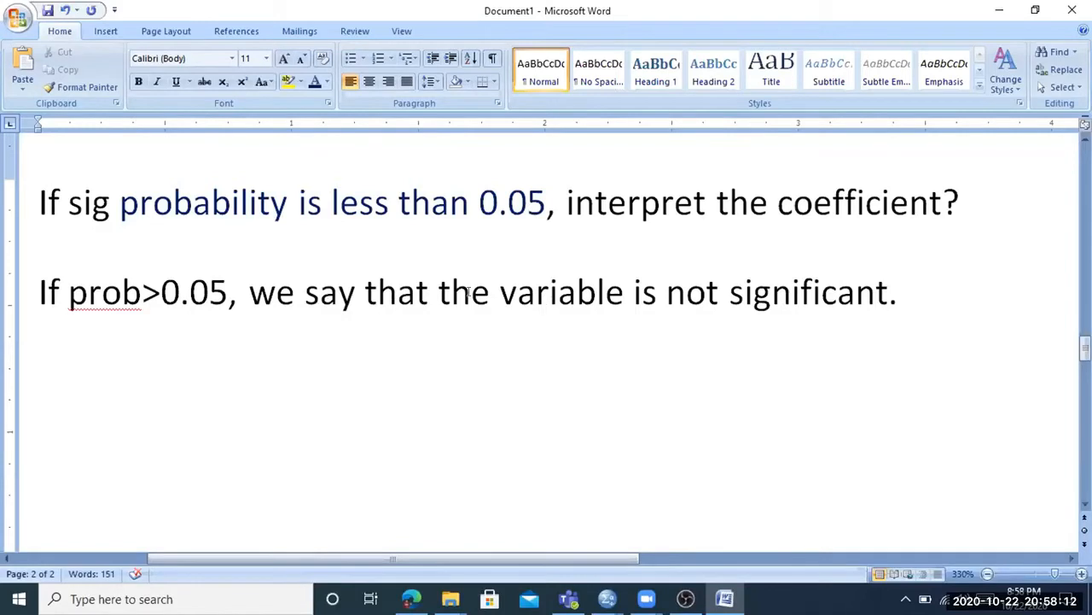
left_click_drag(440, 292, 760, 316)
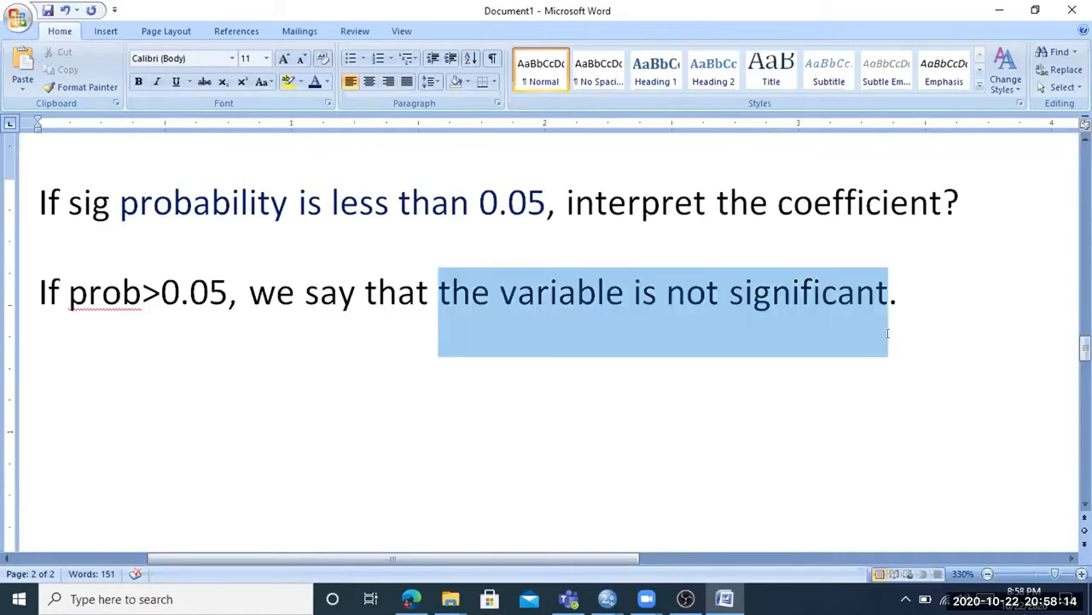
scroll(666, 342, "up", 2)
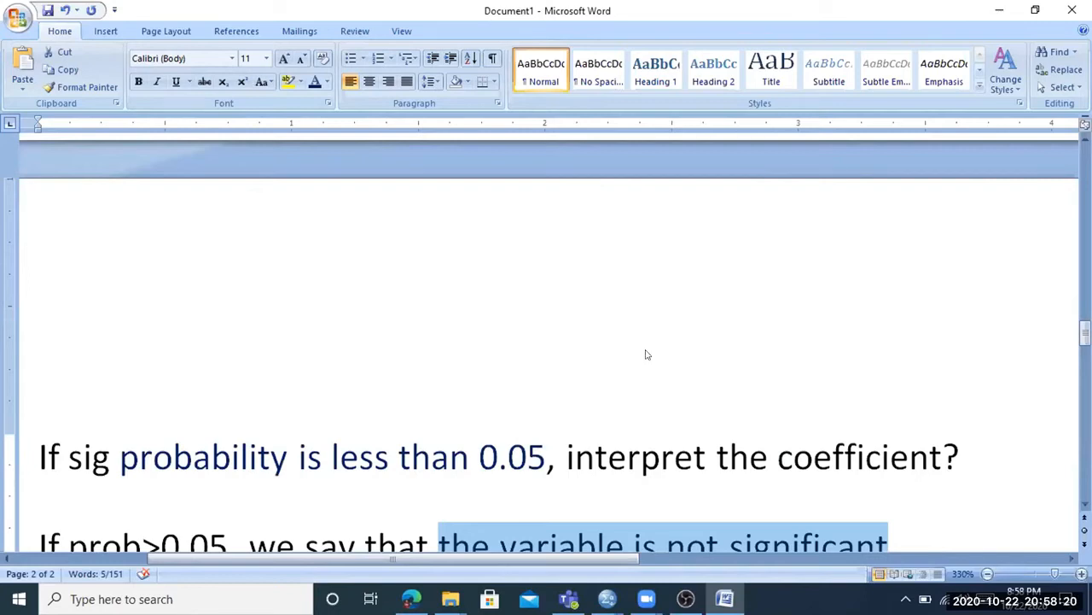
scroll(646, 354, "down", 3)
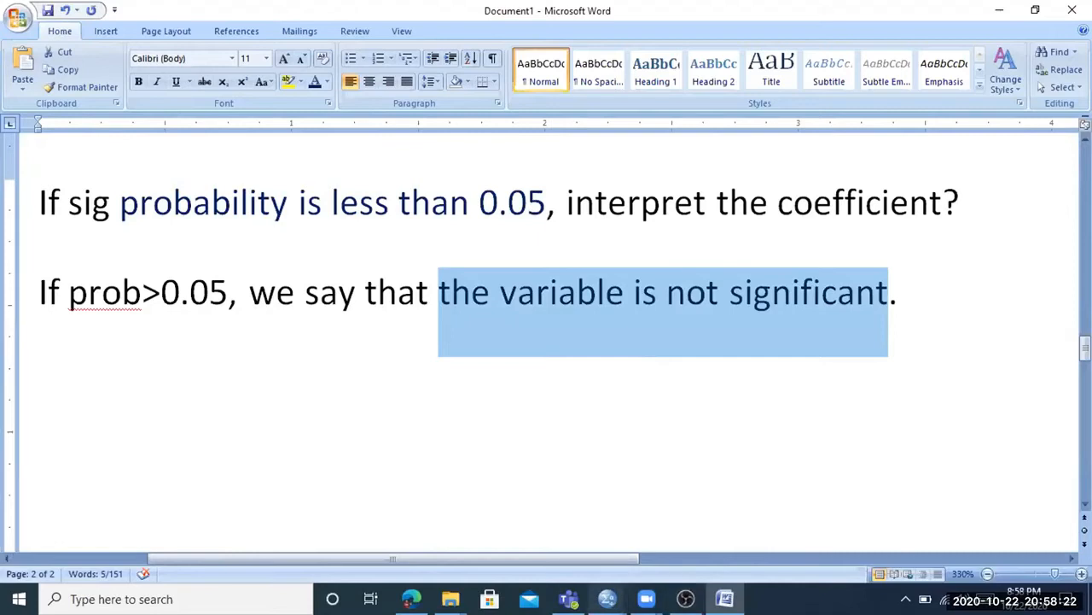
Switch to the SPSS output and compare the Sig. values in the Coefficients tables of the education and experience regressions
left_click(607, 598)
left_click(507, 529)
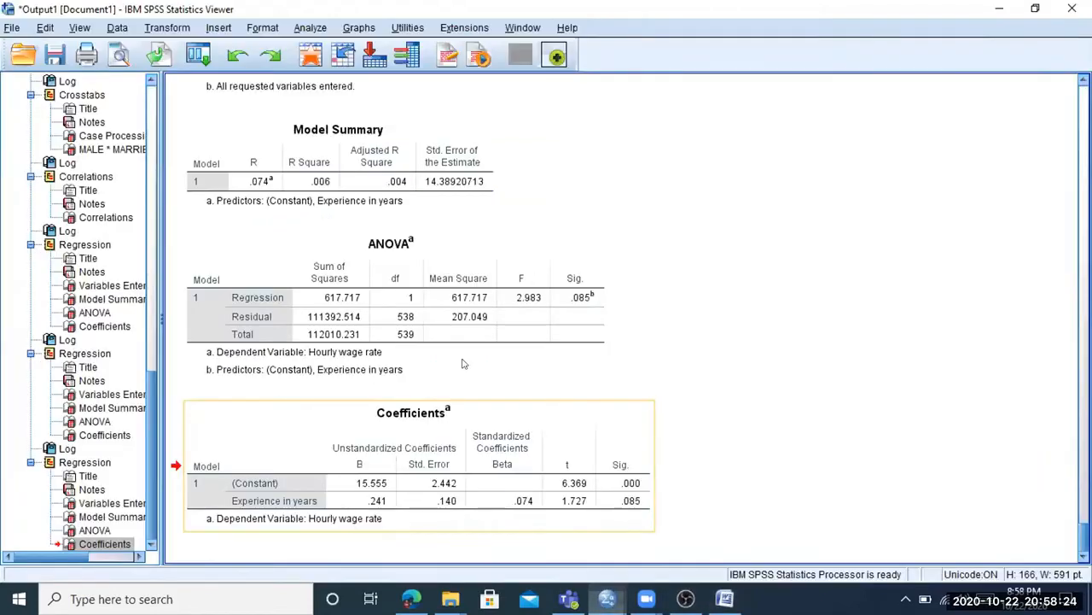
scroll(458, 365, "up", 5)
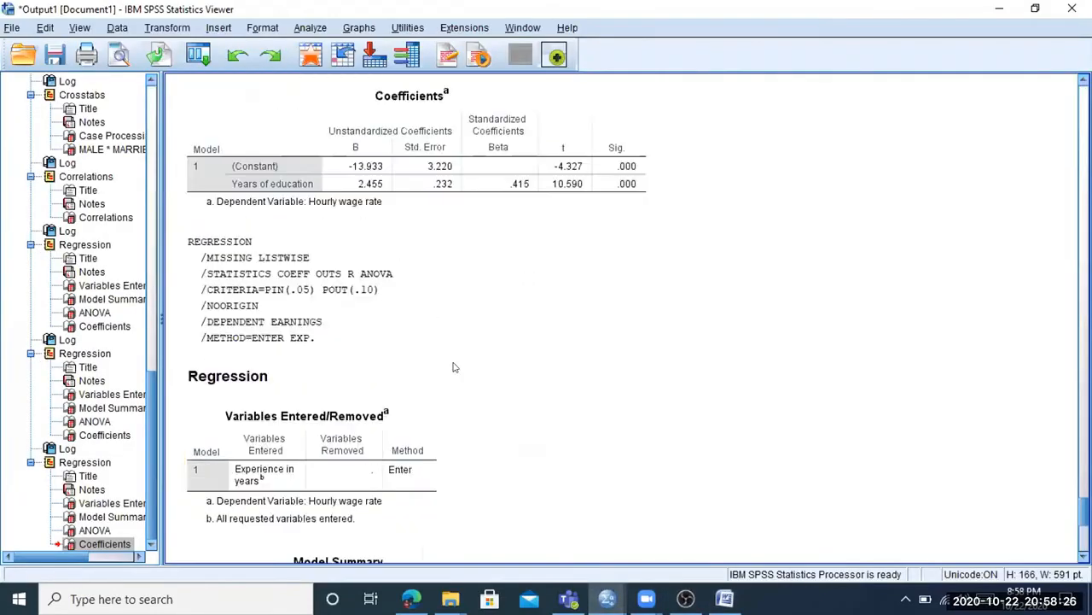
scroll(454, 367, "up", 2)
scroll(259, 343, "up", 2)
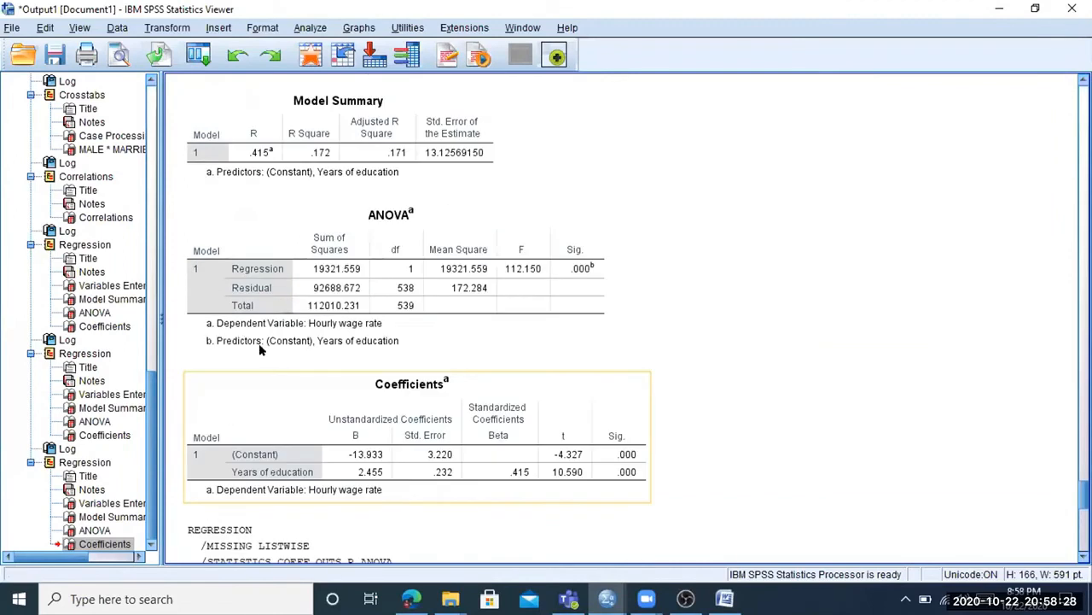
scroll(453, 341, "down", 2)
left_click(646, 342)
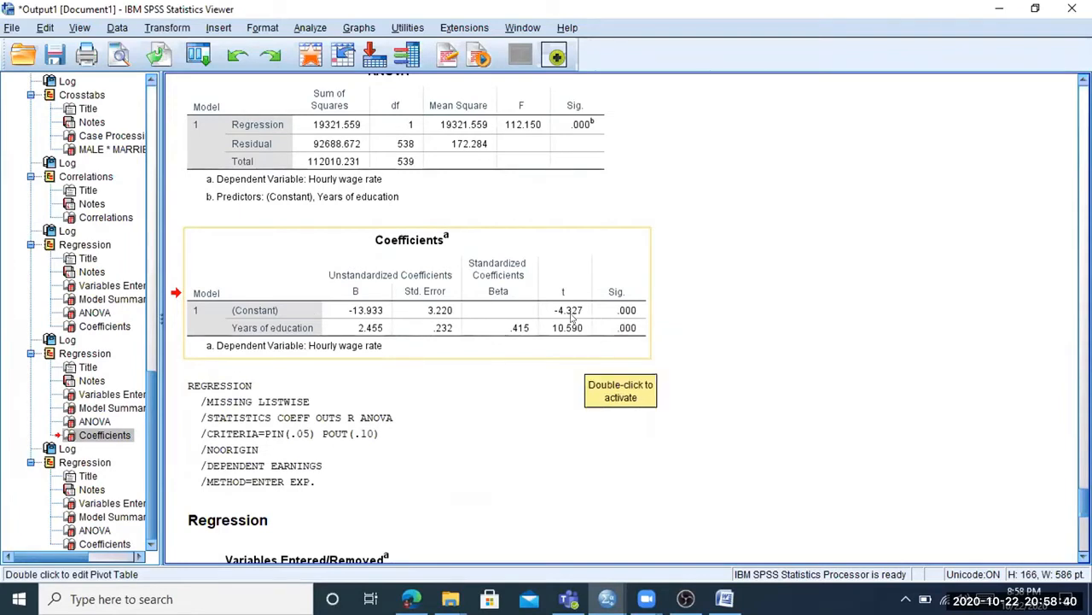
left_click_drag(244, 322, 631, 329)
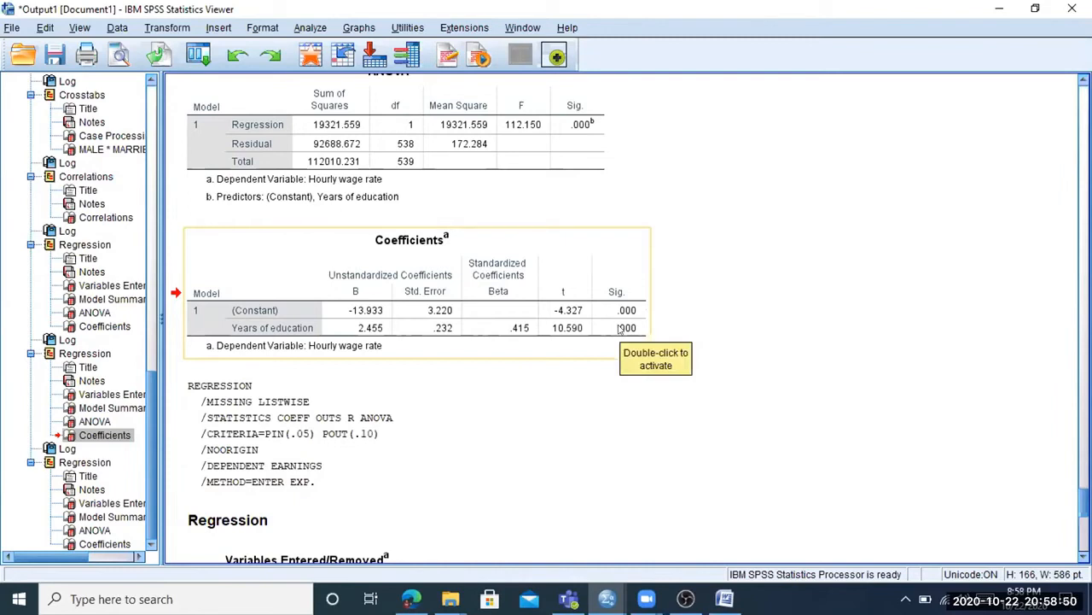
scroll(619, 328, "down", 8)
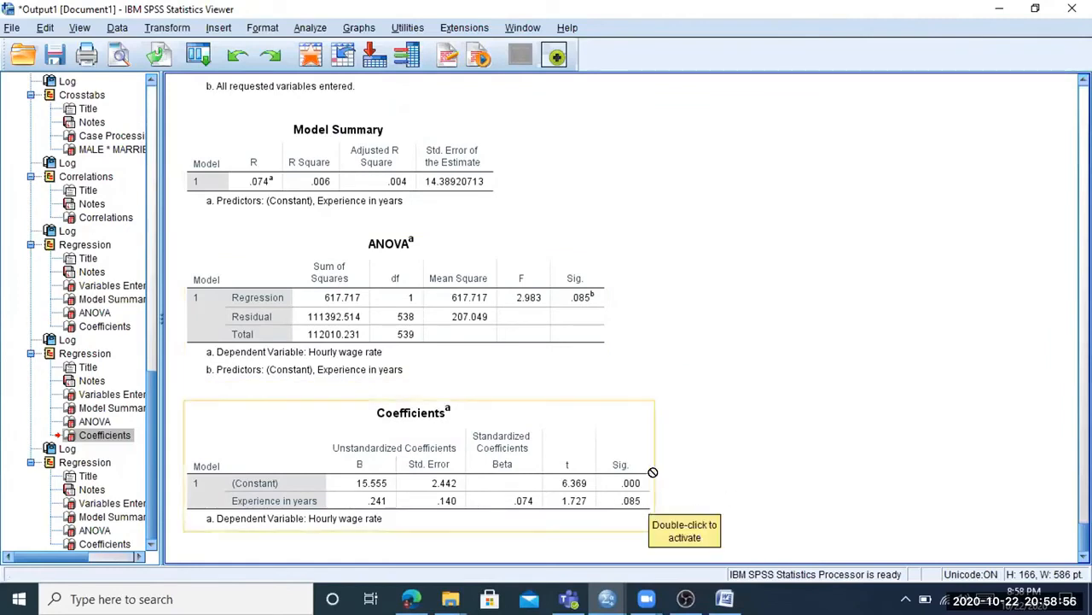
scroll(653, 473, "up", 10)
scroll(657, 434, "down", 5)
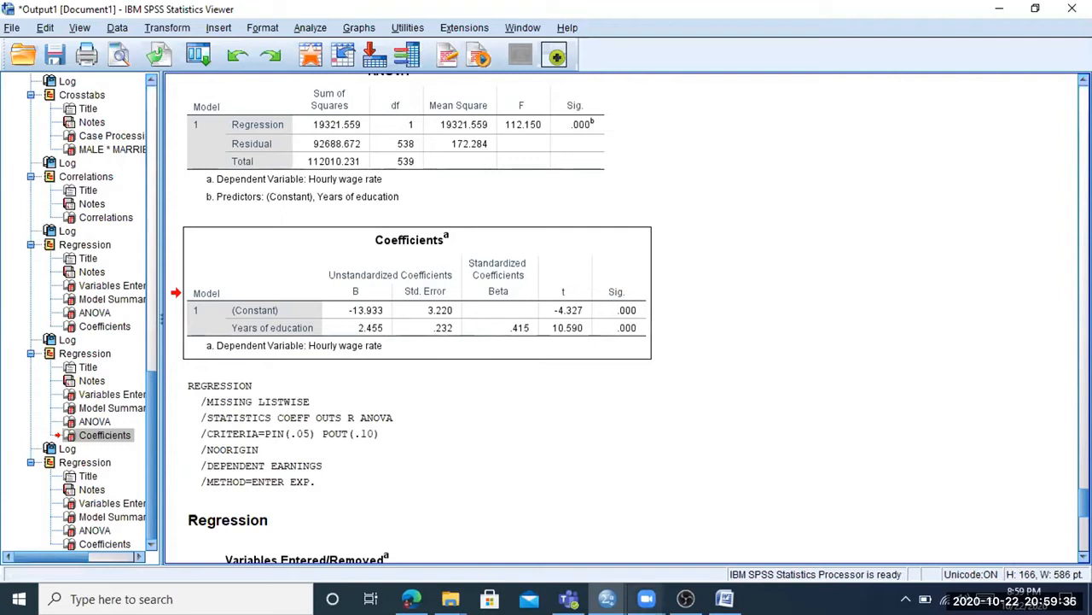
left_click(646, 599)
left_click(696, 513)
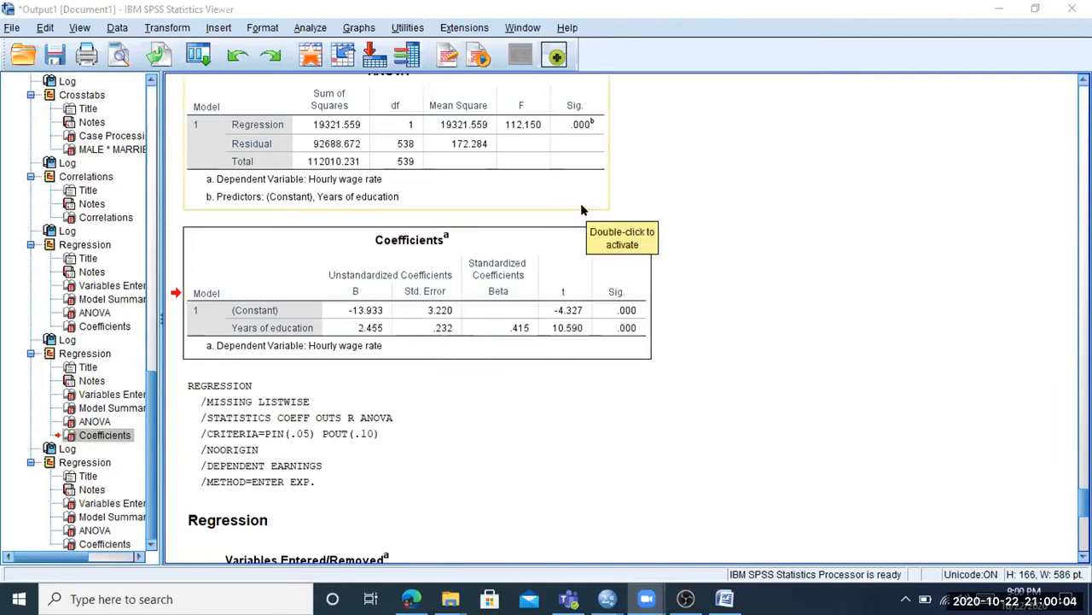
Examine the Coefficients table and the Model Summary of the regression on experience in years
scroll(488, 492, "down", 10)
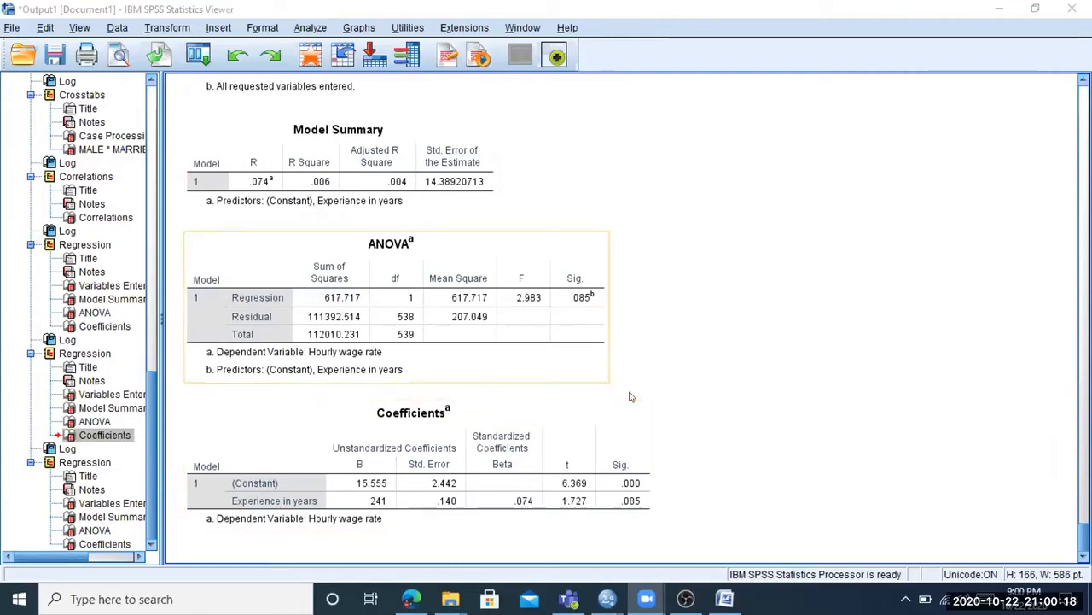
scroll(465, 391, "up", 2)
scroll(504, 423, "down", 2)
left_click(245, 495)
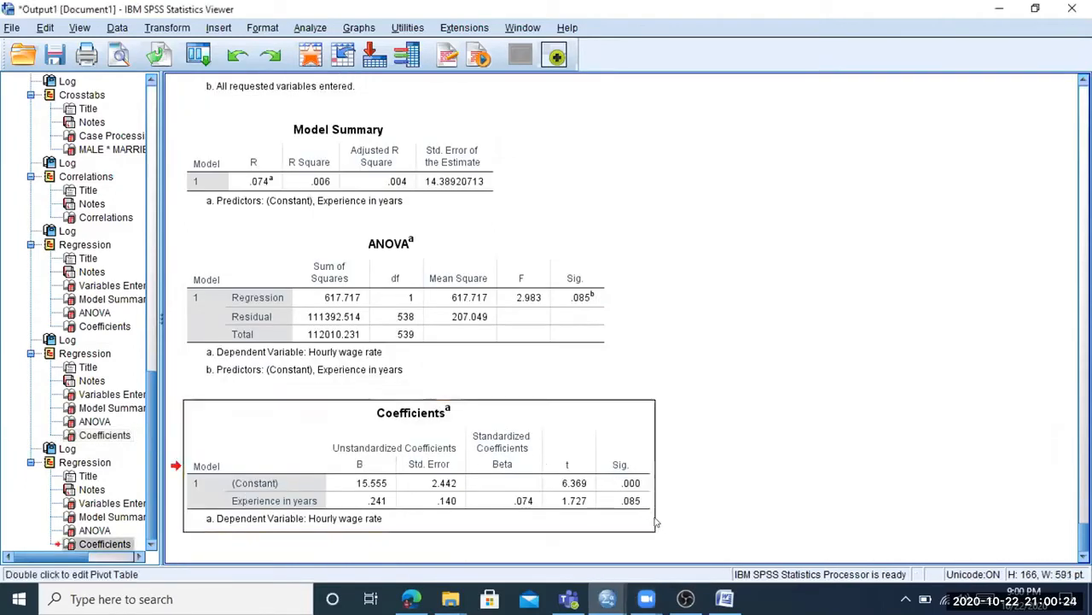
scroll(683, 382, "up", 2)
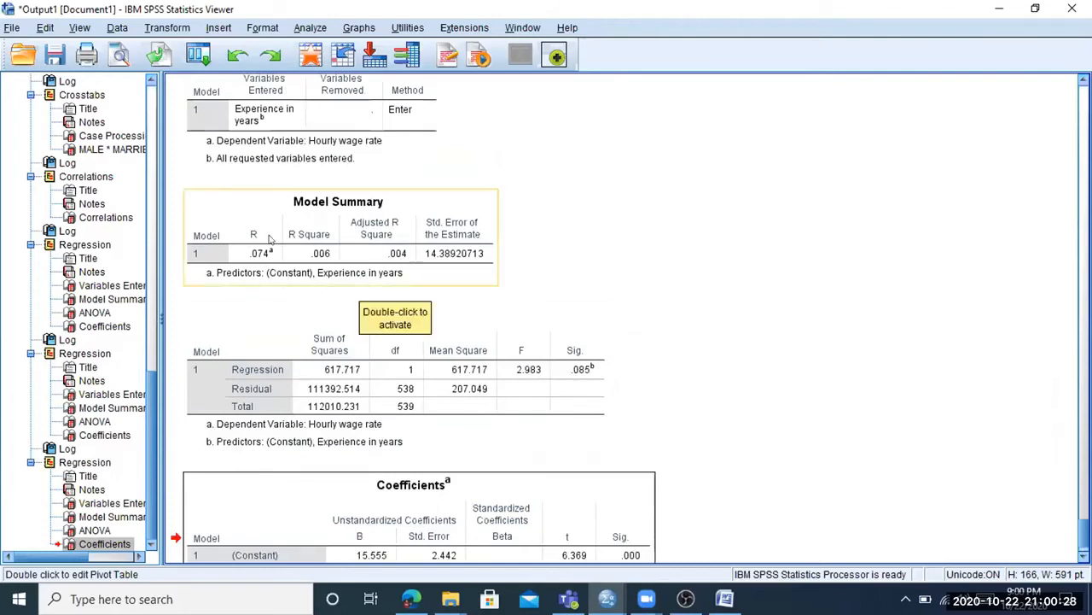
left_click(229, 252)
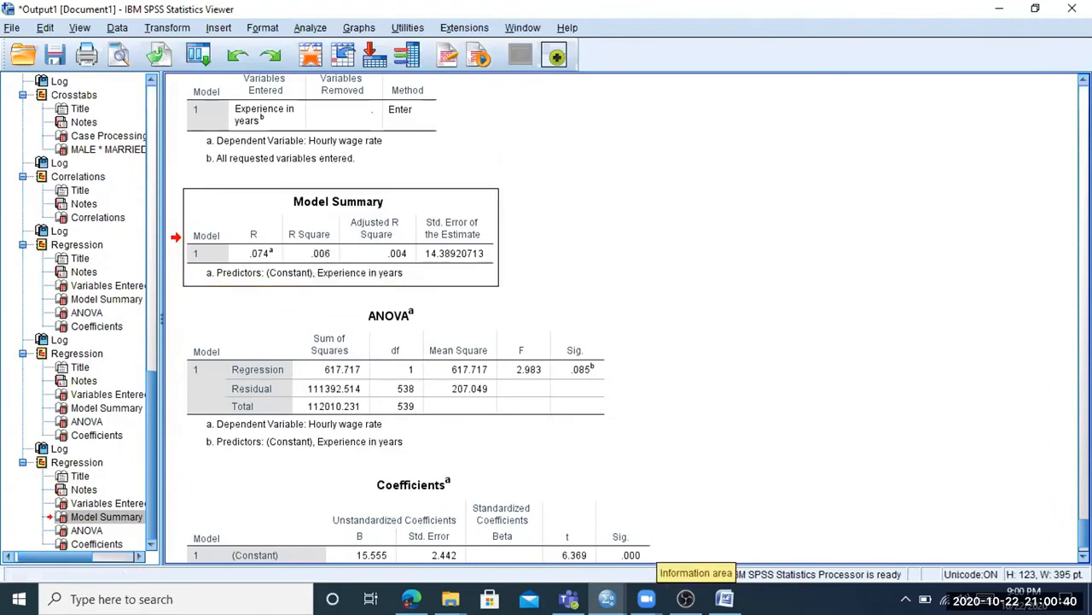
Switch back to the Word document and write "r-squared lies" on a new line below the not-significant rule
left_click(725, 600)
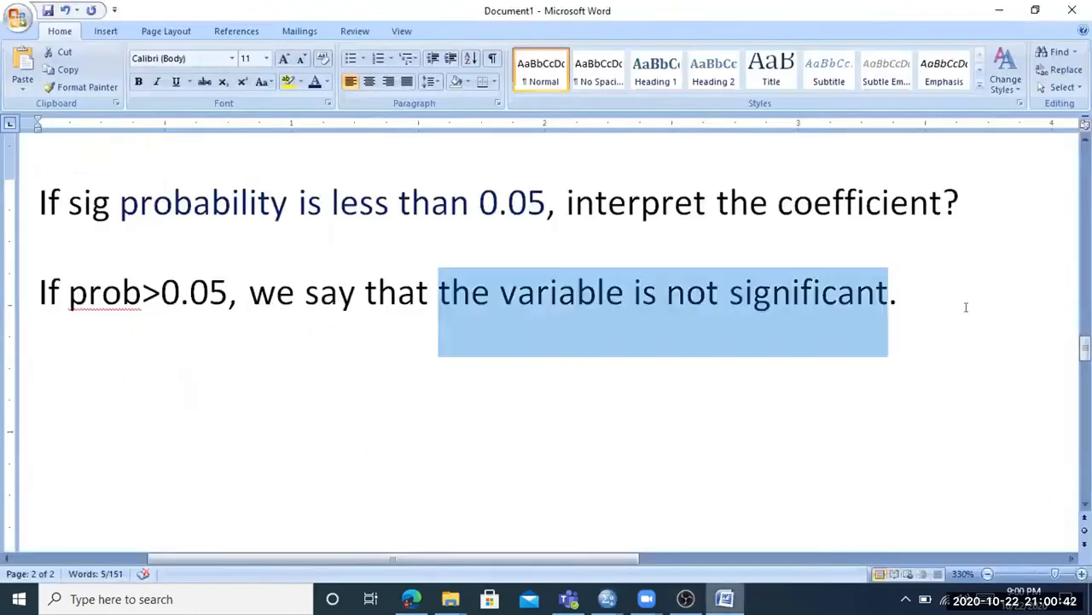
left_click(900, 295)
key("Return")
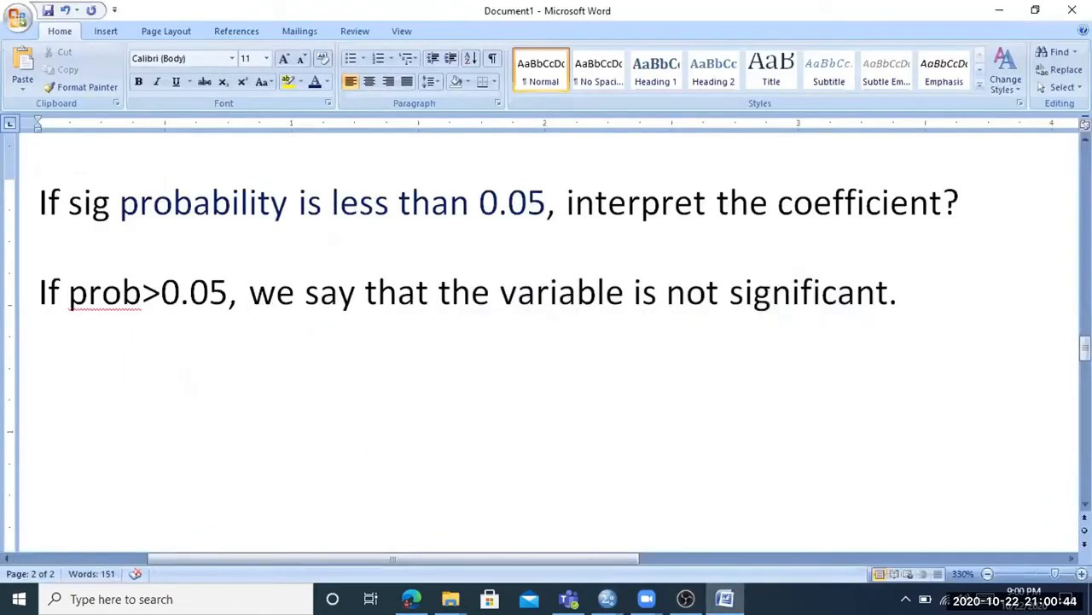
type("r-squared")
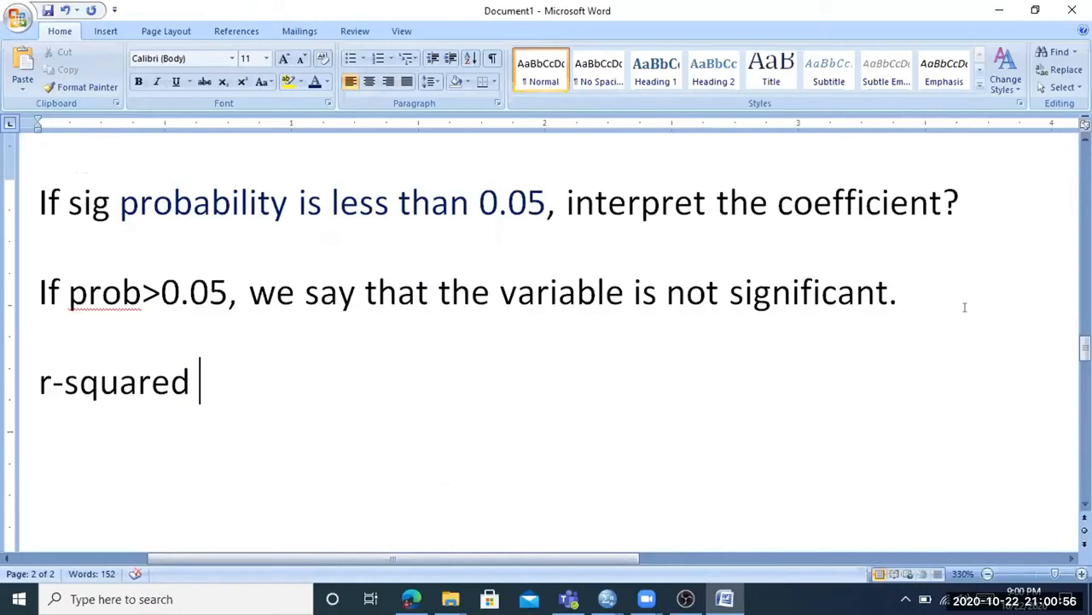
type("lies")
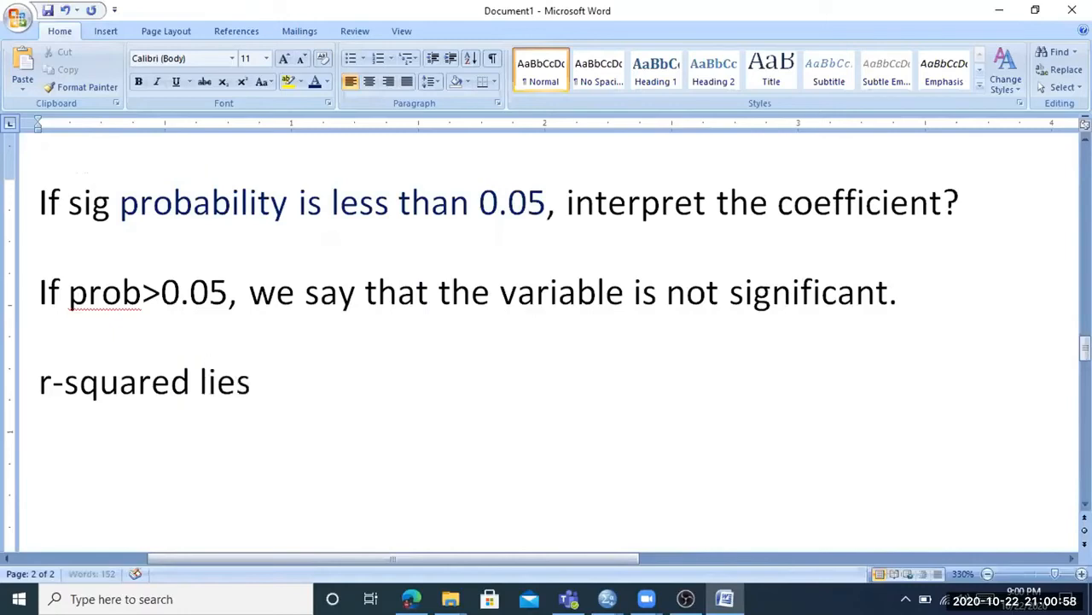
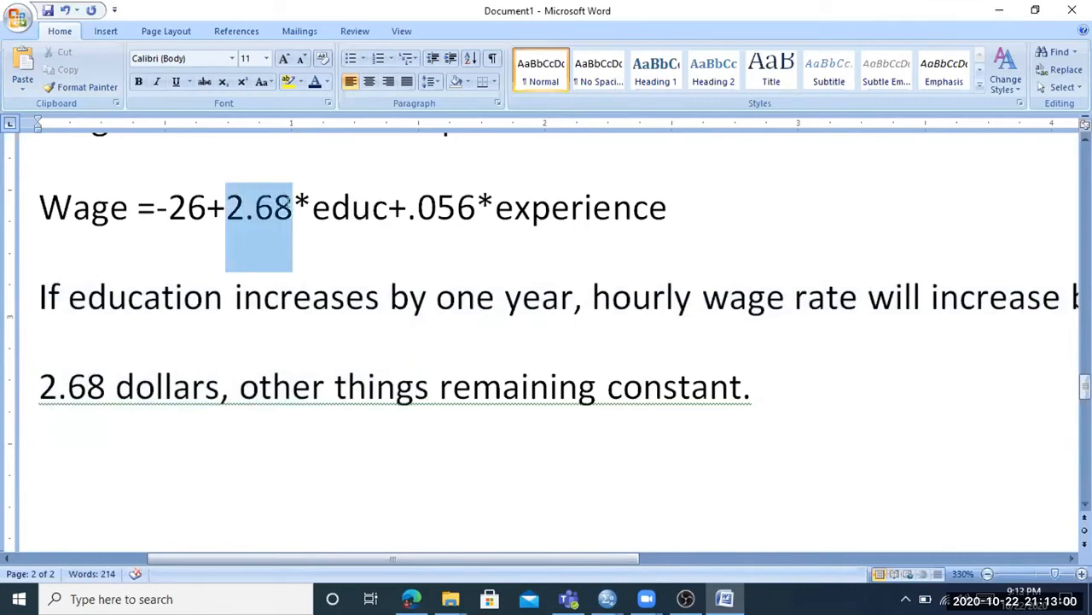
Change the font colour of ", other things remaining constant" to dark blue in the education interpretation
left_click_drag(228, 386, 732, 388)
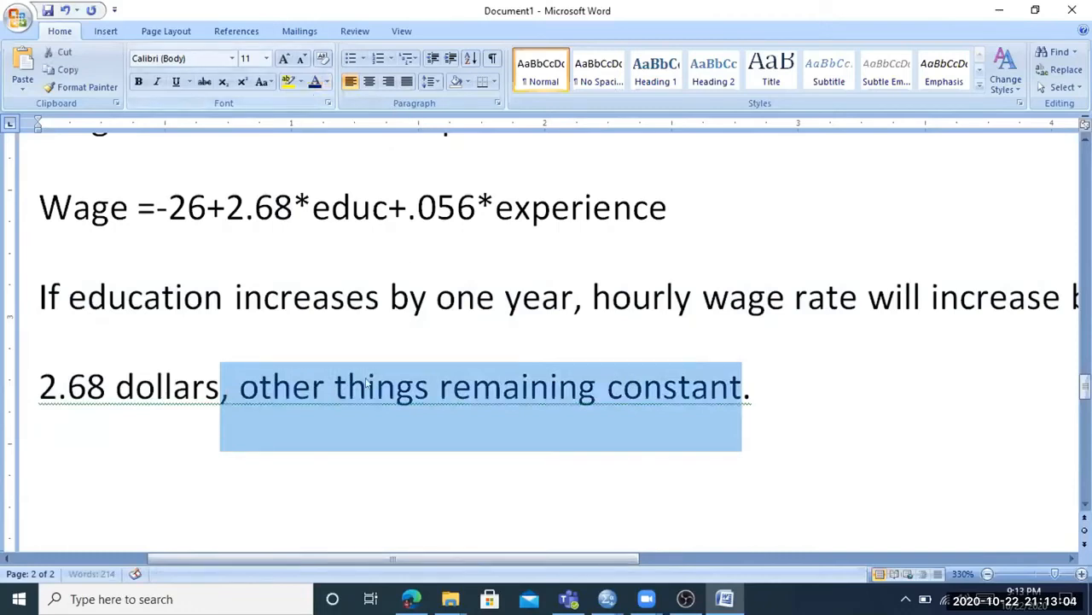
left_click(367, 425)
left_click(530, 208)
Try to paste a copy of the two-line education interpretation below the original, and undo the paste and the new line
left_click_drag(40, 295, 751, 391)
key("ctrl+c")
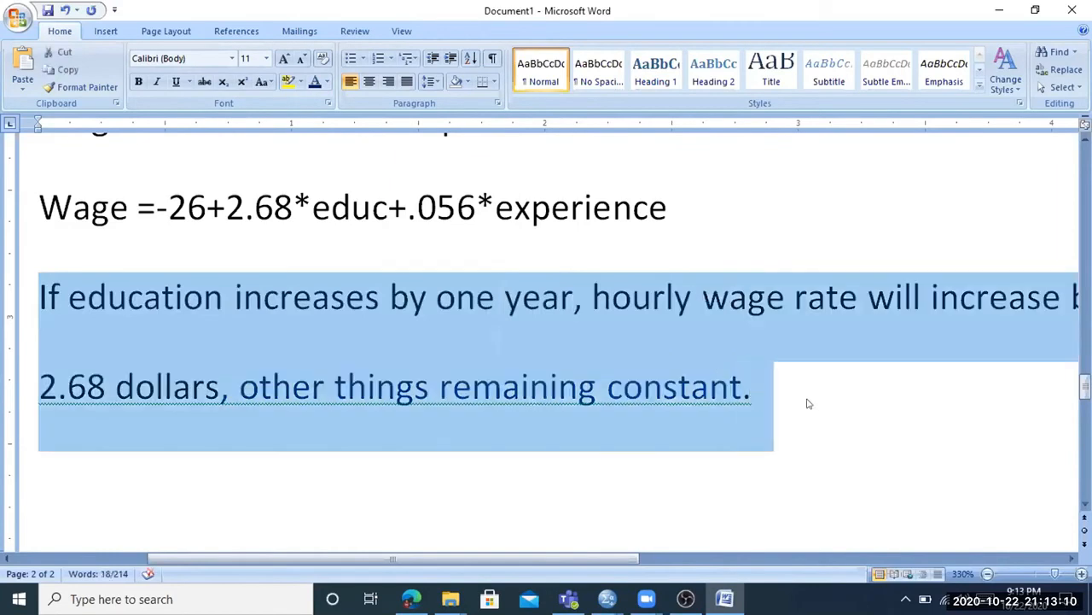
left_click(809, 404)
key("Return")
key("ctrl+v")
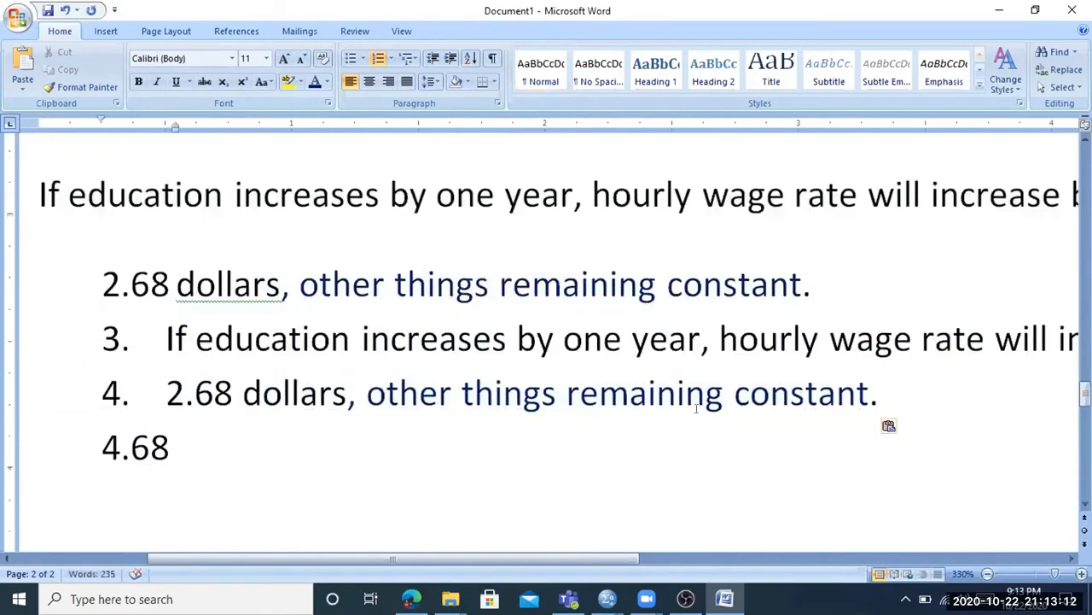
key("ctrl+z")
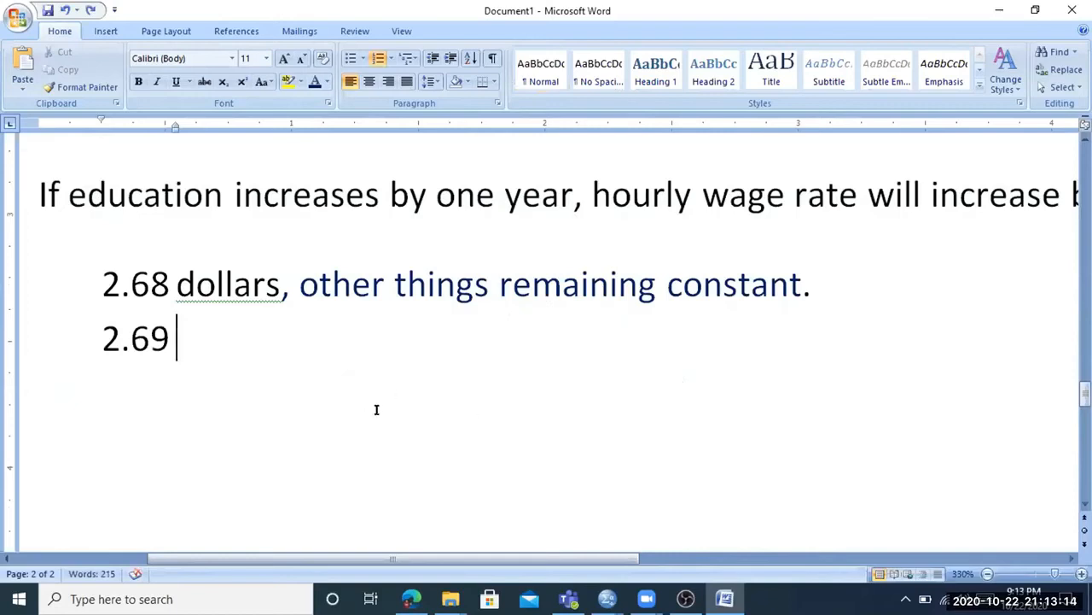
scroll(377, 410, "up", 1)
key("ctrl+z")
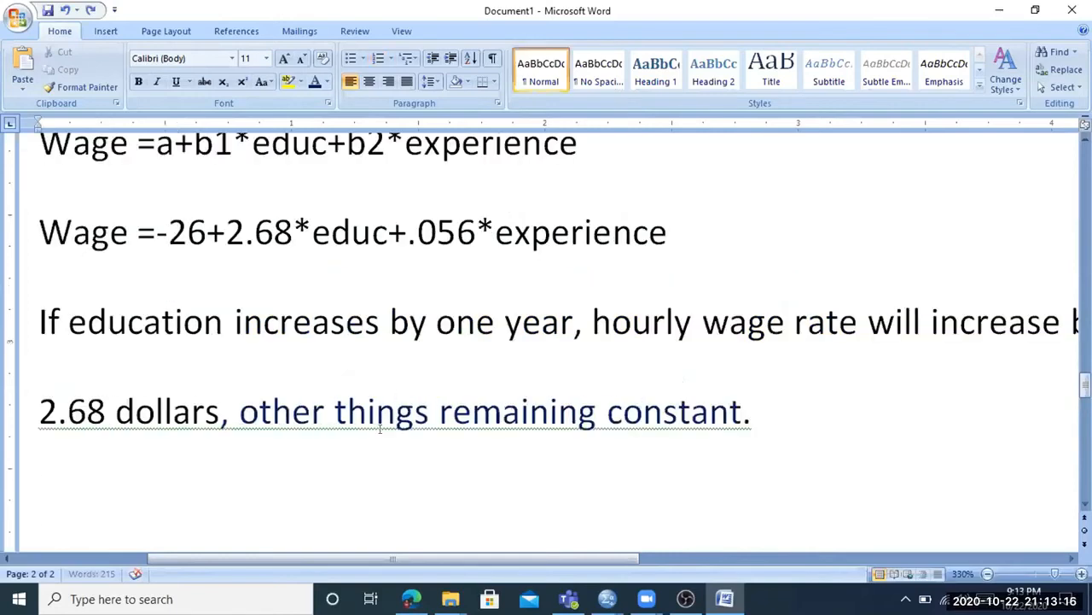
Paste a copy of the two-line education interpretation on a new line directly below the original
left_click_drag(39, 321, 789, 404)
key("ctrl+c")
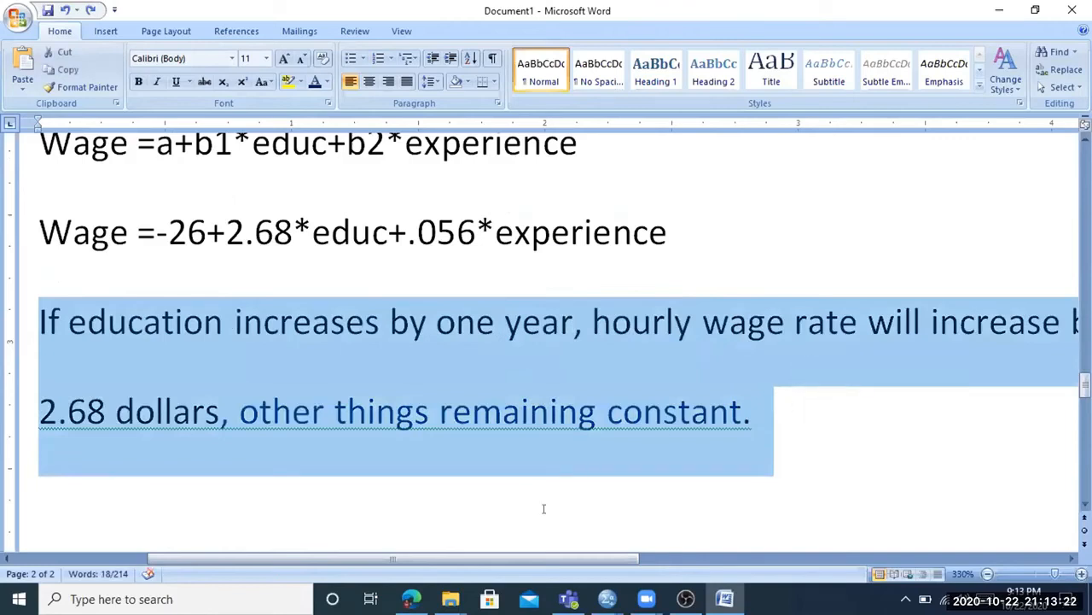
left_click(190, 523)
key("Return")
key("ctrl+v")
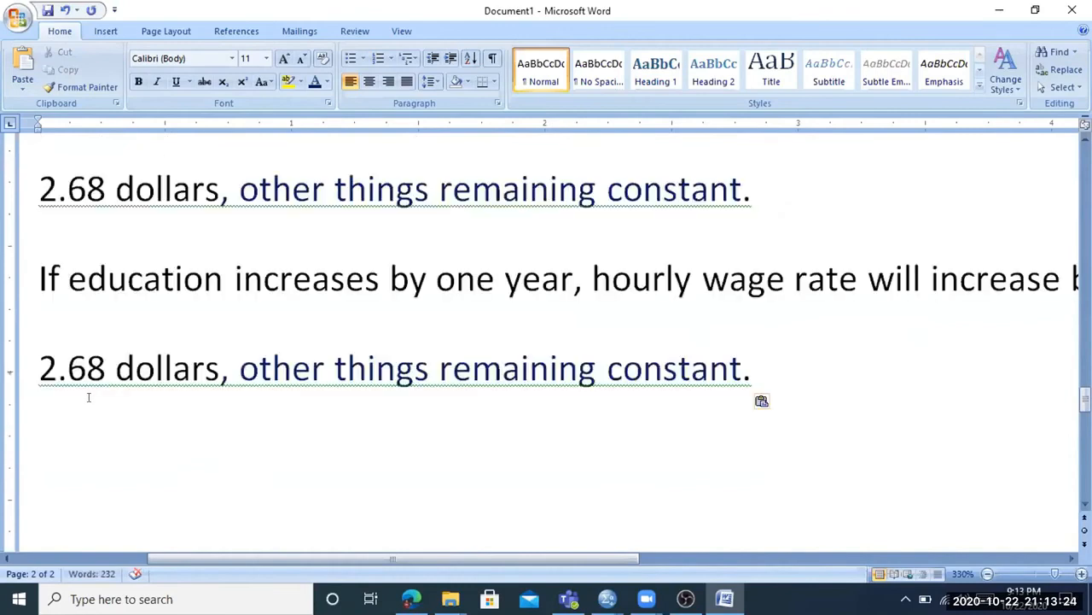
scroll(546, 342, "up", 2)
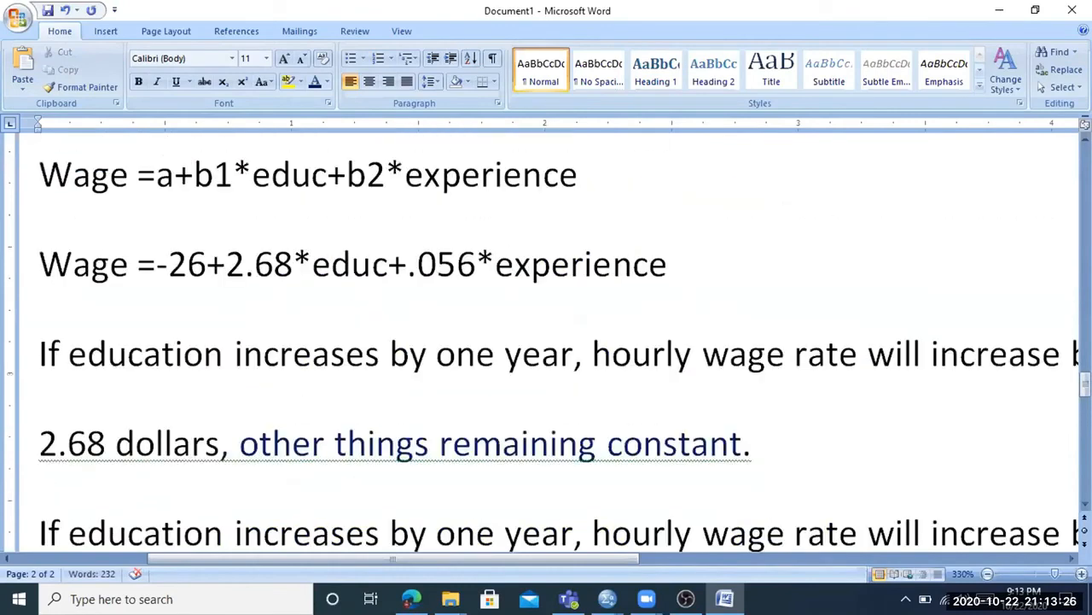
Replace "education" with "experience" in the copied interpretation sentence
scroll(84, 401, "down", 1)
left_click(82, 404)
type("xperience")
key("ctrl+Delete")
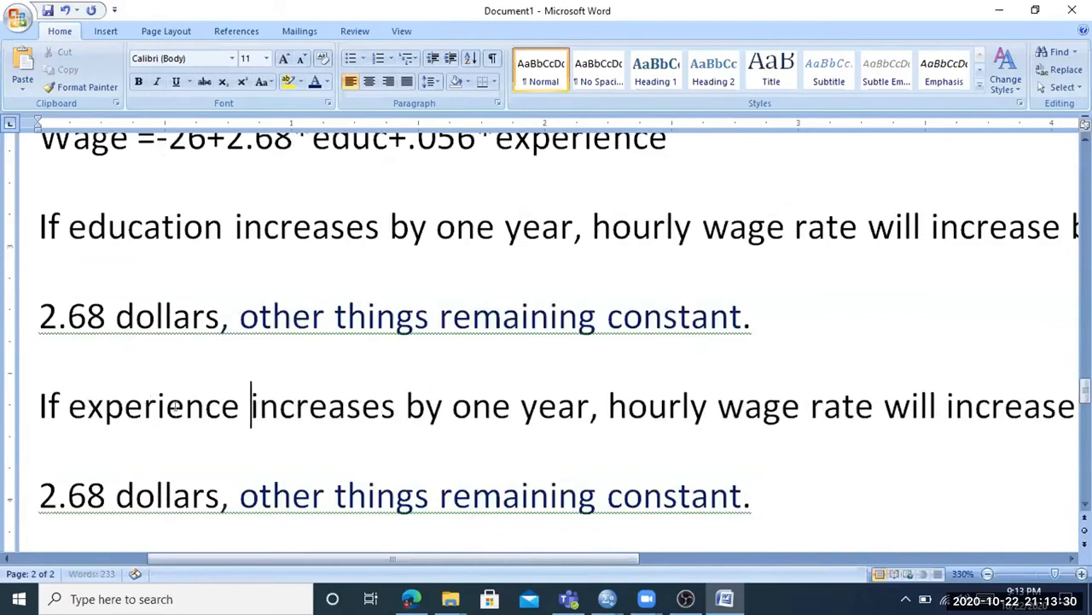
left_click(942, 397)
left_click(1008, 394)
left_click(952, 395)
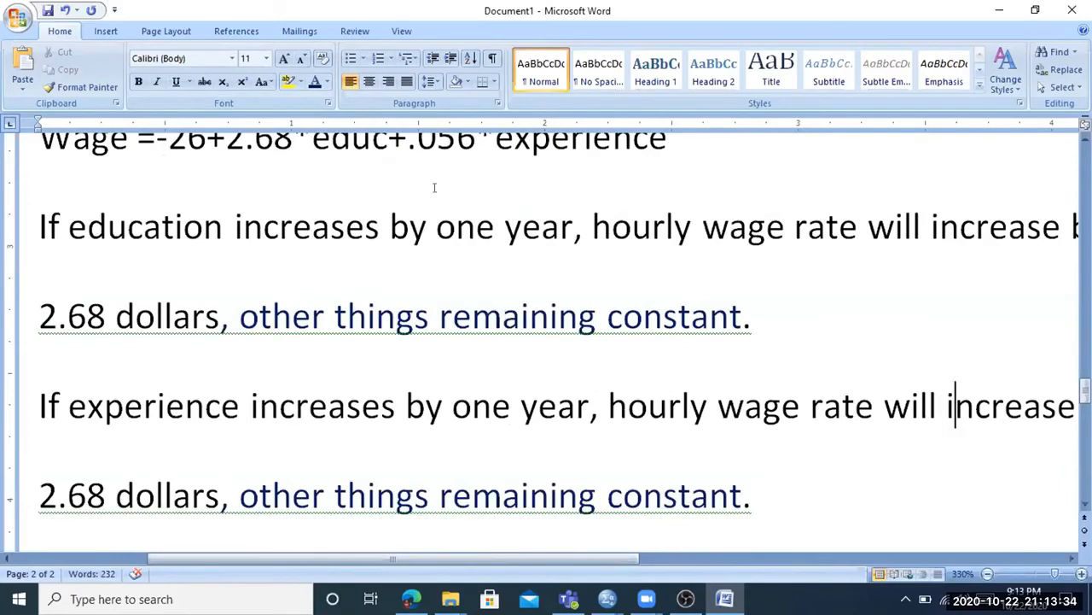
Set the dollar amount in the experience interpretation to 0.056, matching the experience coefficient in the wage equation
scroll(497, 288, "up", 1)
left_click(550, 263)
left_click(408, 259)
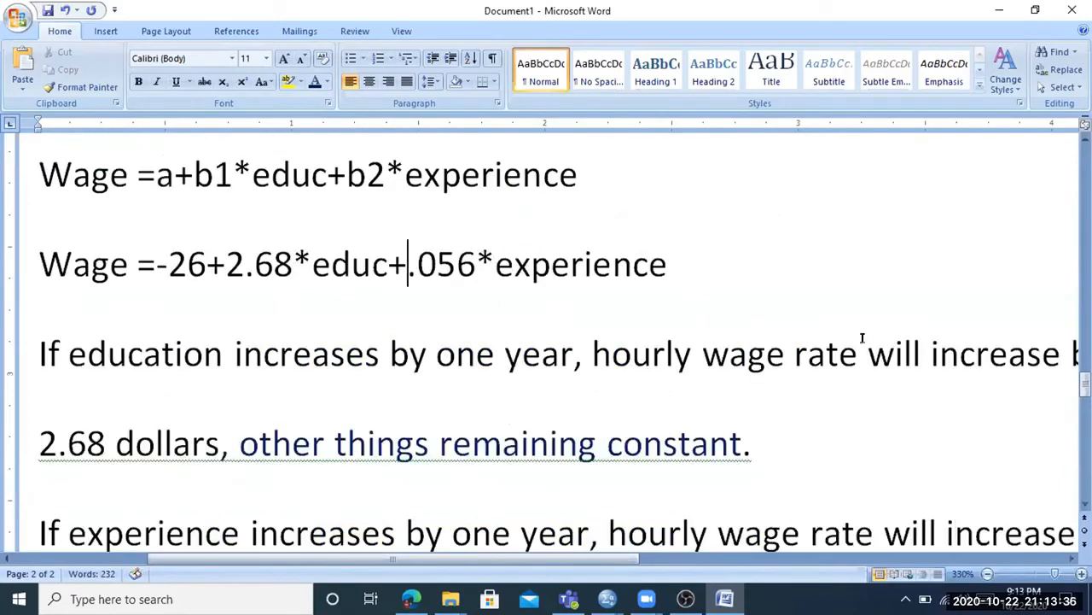
scroll(866, 352, "down", 2)
left_click(1005, 273)
scroll(162, 273, "up", 2)
left_click_drag(418, 261, 476, 265)
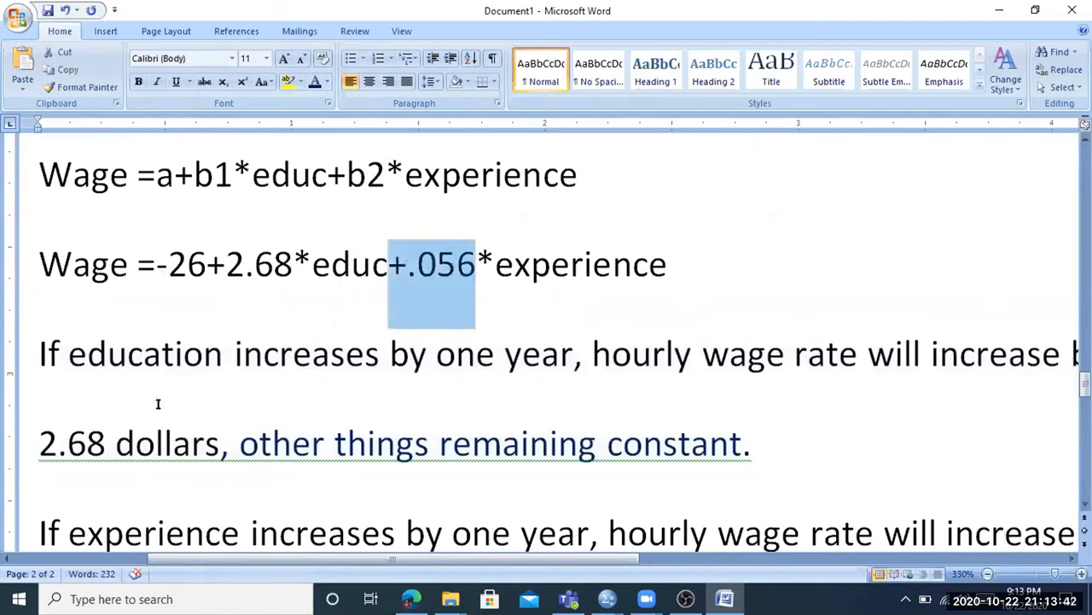
scroll(158, 404, "down", 4)
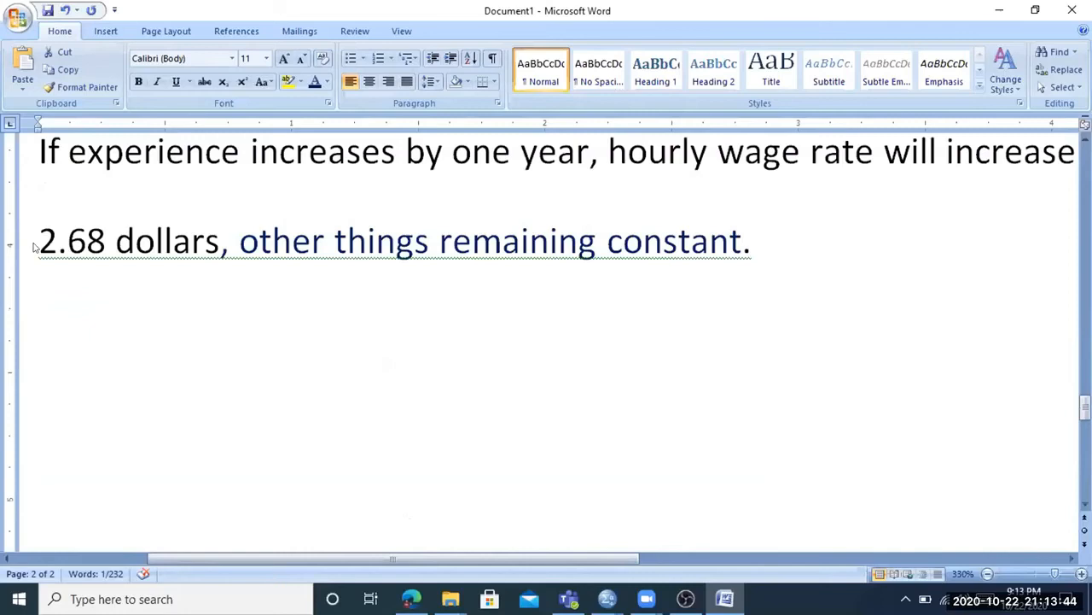
left_click(34, 240)
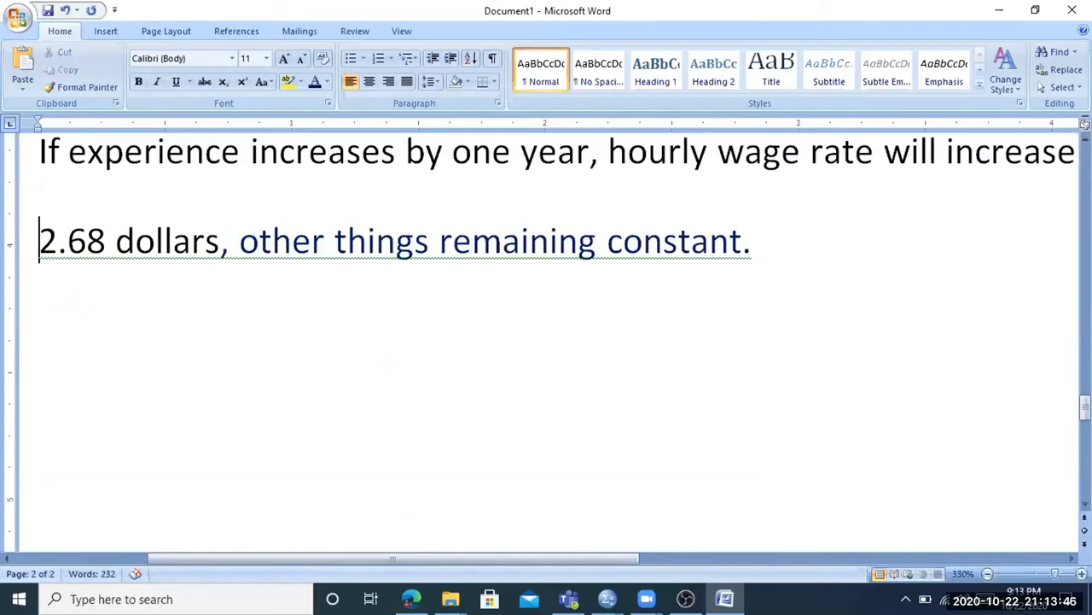
left_click_drag(40, 243, 101, 255)
type("0")
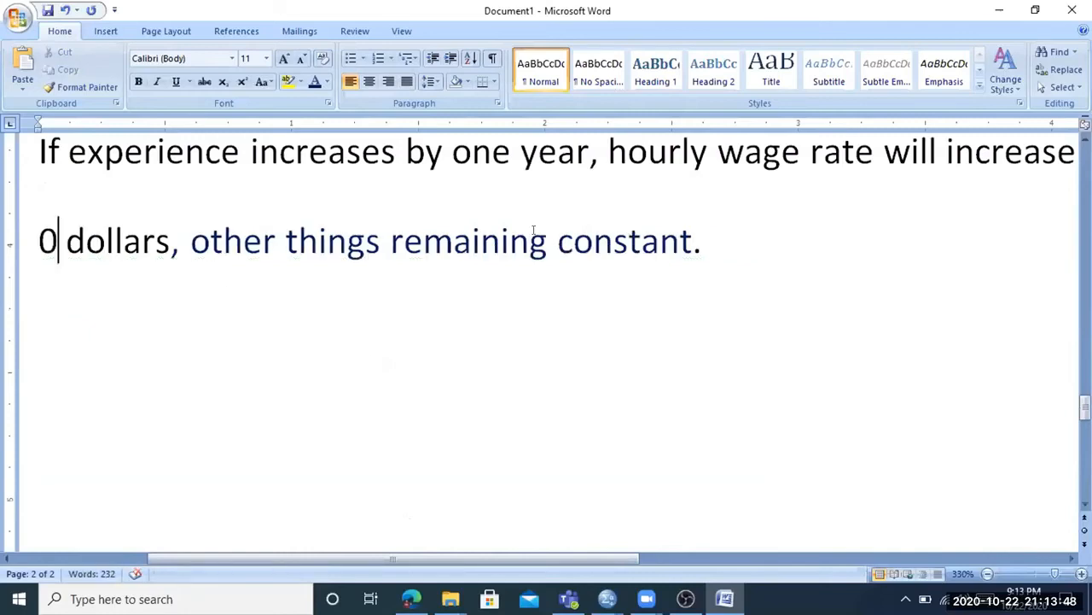
type(".056")
left_click(541, 240)
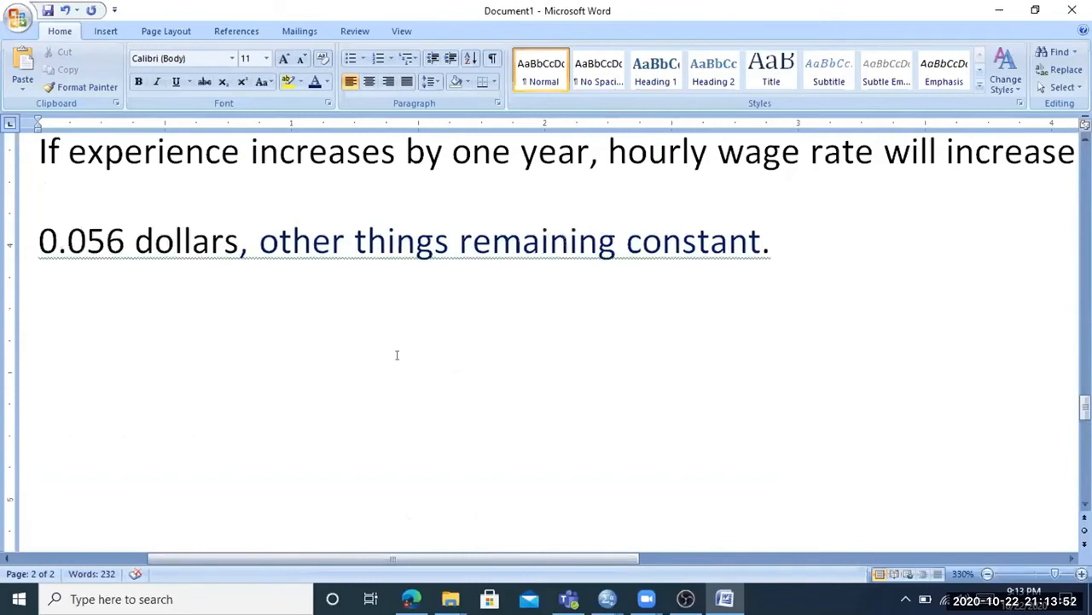
key("shift+F10")
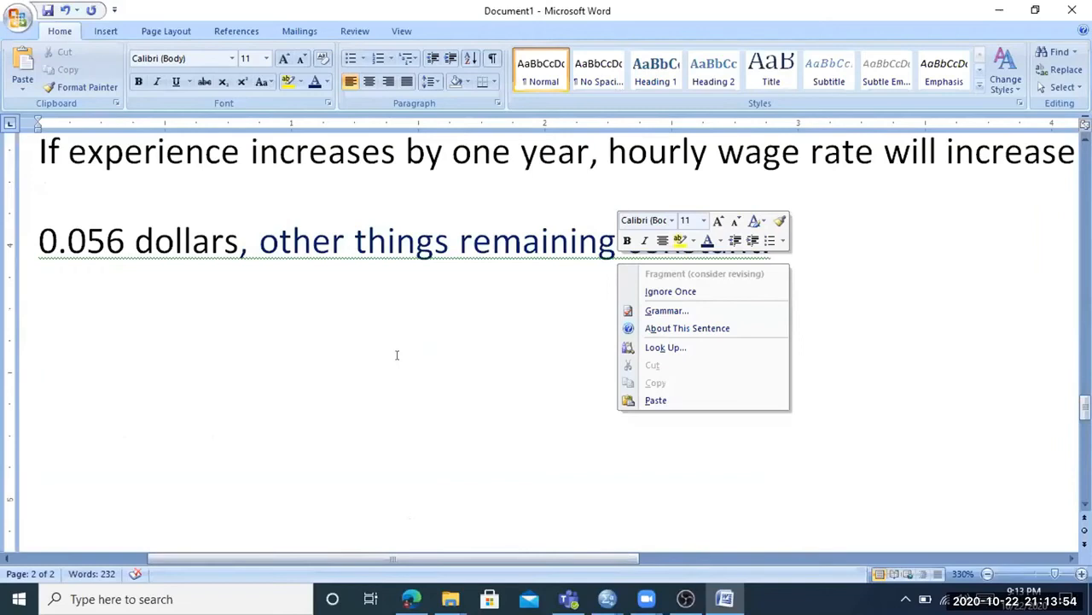
key("Escape")
Switch to the SPSS output and check the coefficient for experience in years in the Coefficients table
scroll(397, 355, "up", 1)
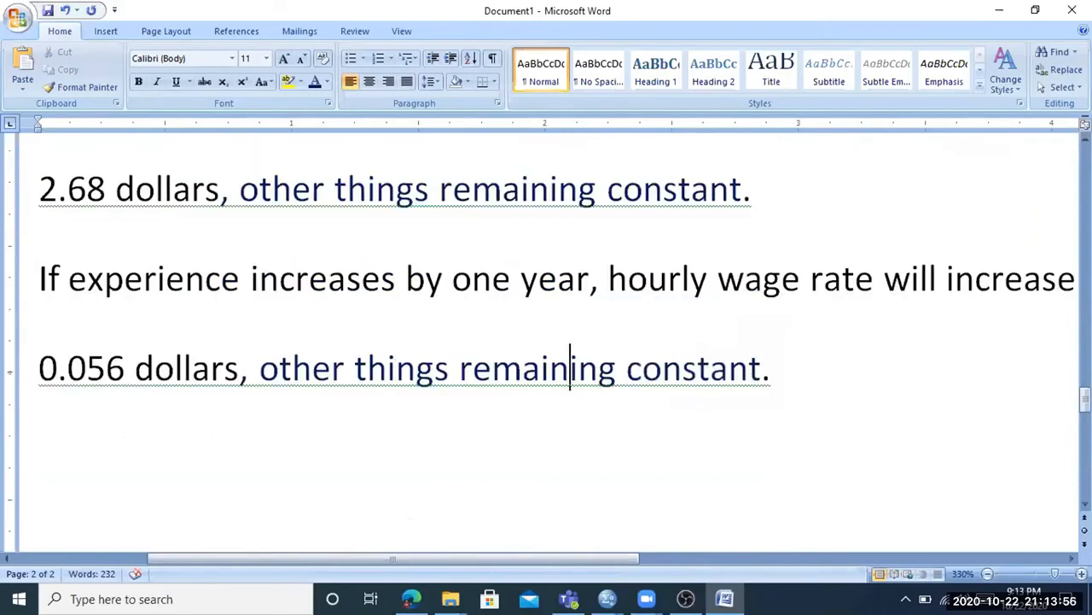
scroll(532, 519, "up", 3)
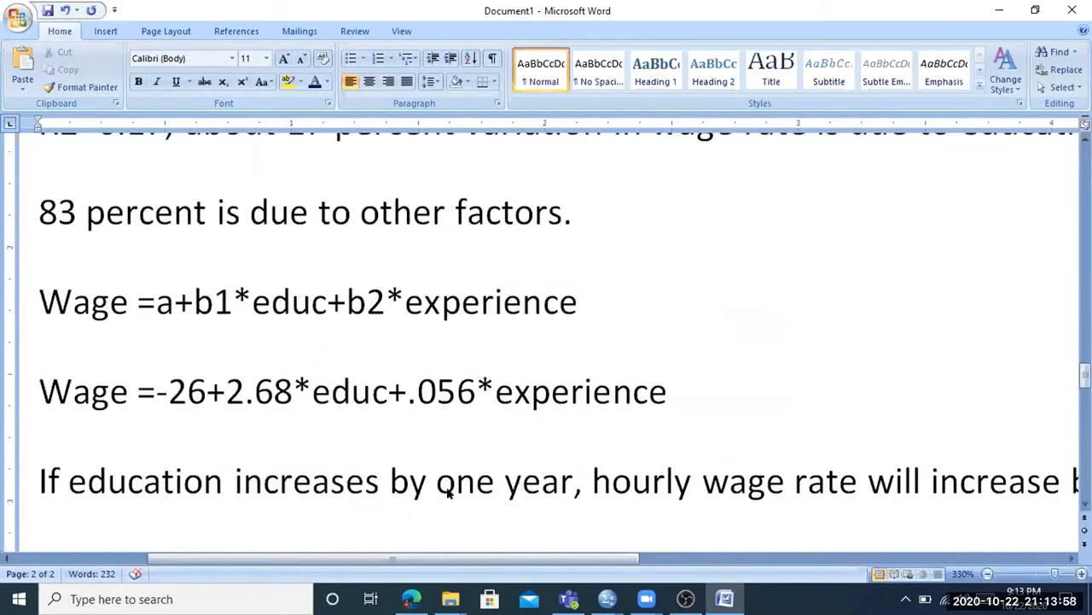
left_click(606, 599)
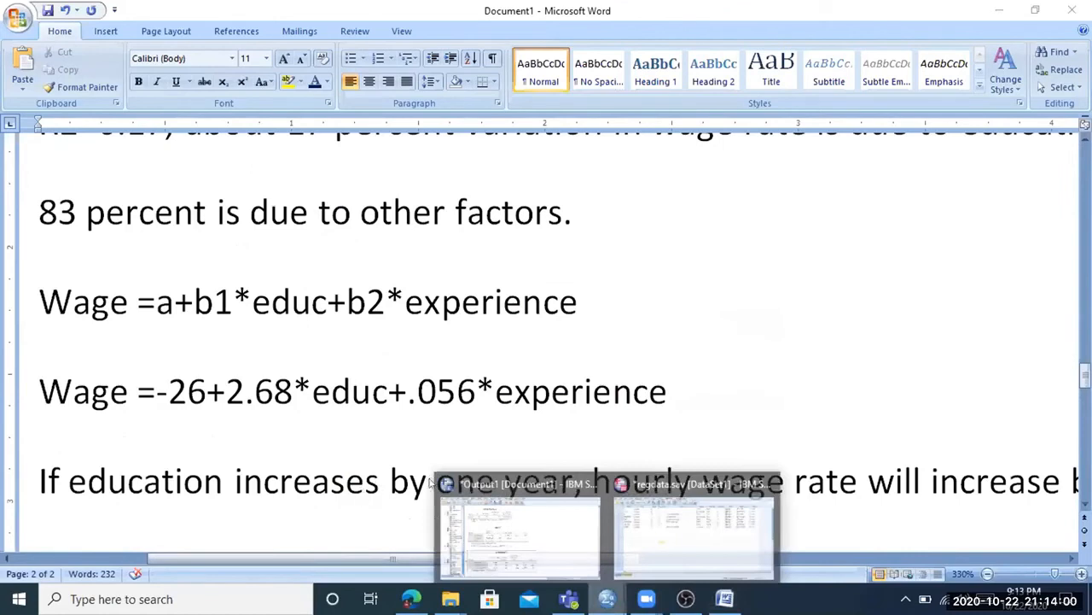
left_click(452, 495)
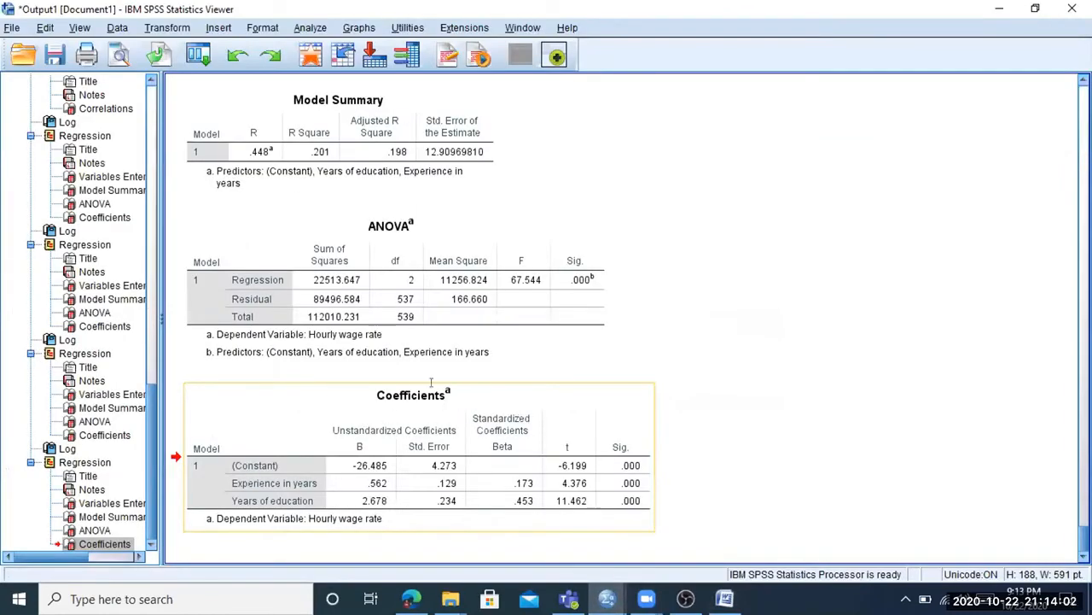
Return to the Word document and correct the experience coefficient to .56 in the wage equation and 0.56 in the experience interpretation
left_click(1000, 9)
left_click(437, 390)
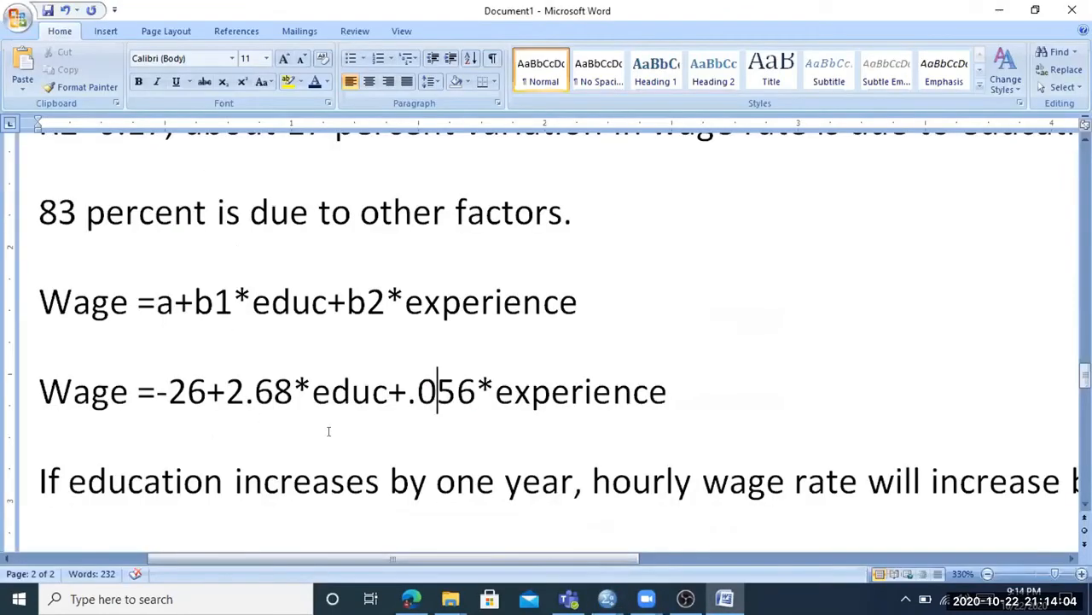
key("BackSpace")
scroll(280, 469, "down", 1)
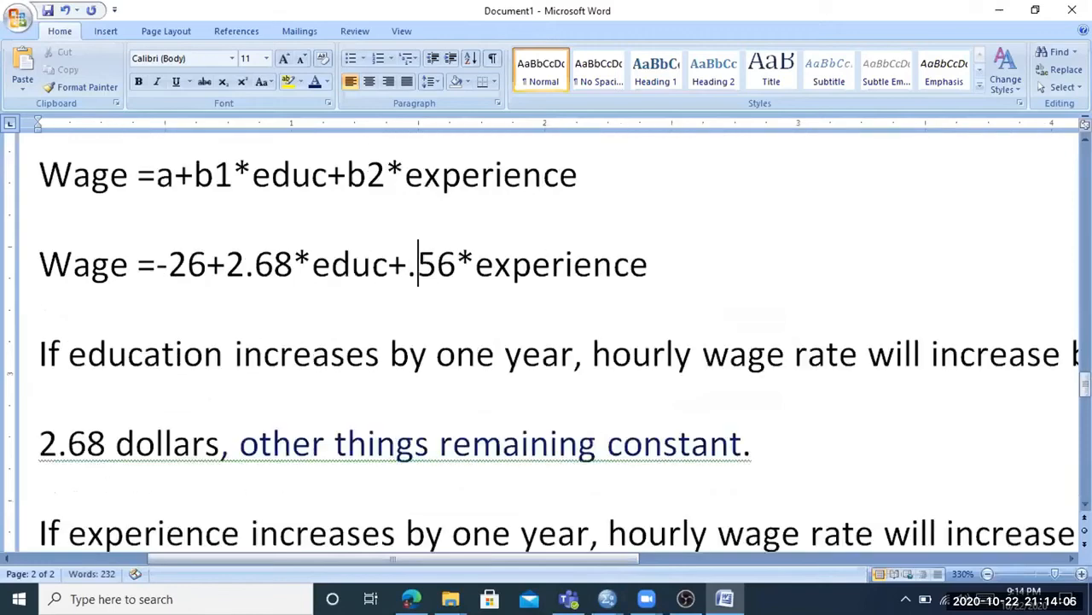
scroll(145, 441, "down", 1)
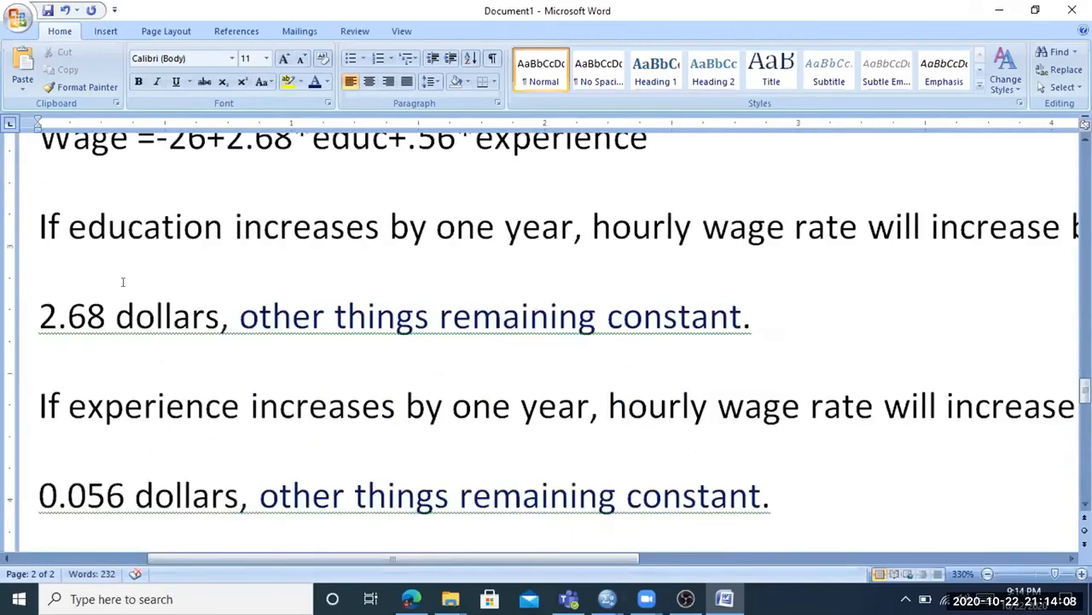
left_click(87, 495)
key("BackSpace")
scroll(854, 305, "down", 1)
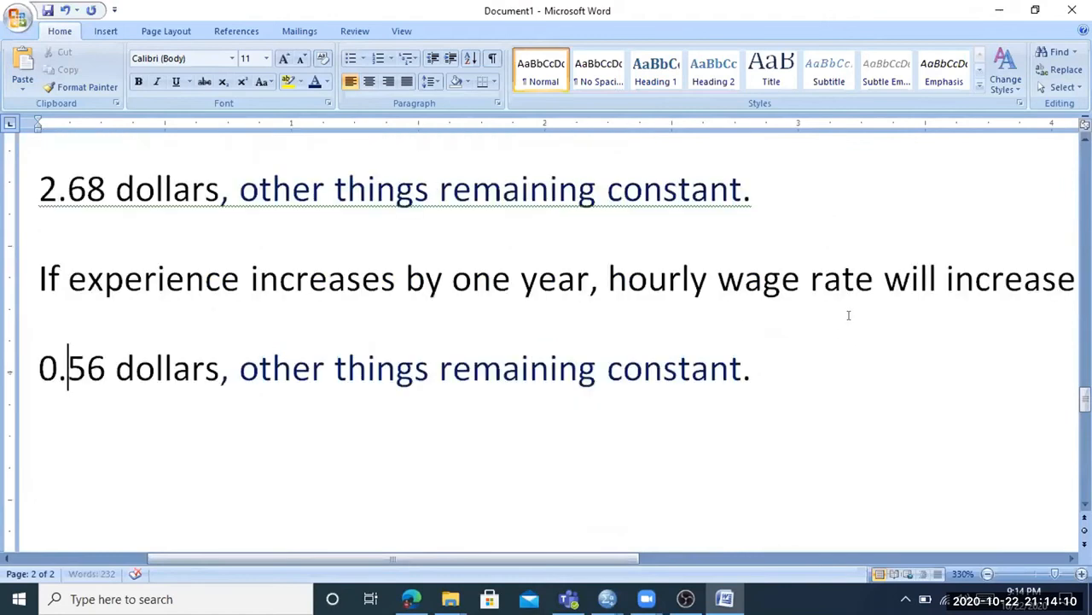
Delete the space before "other things remaining constant" in the experience interpretation
left_click_drag(71, 282, 707, 286)
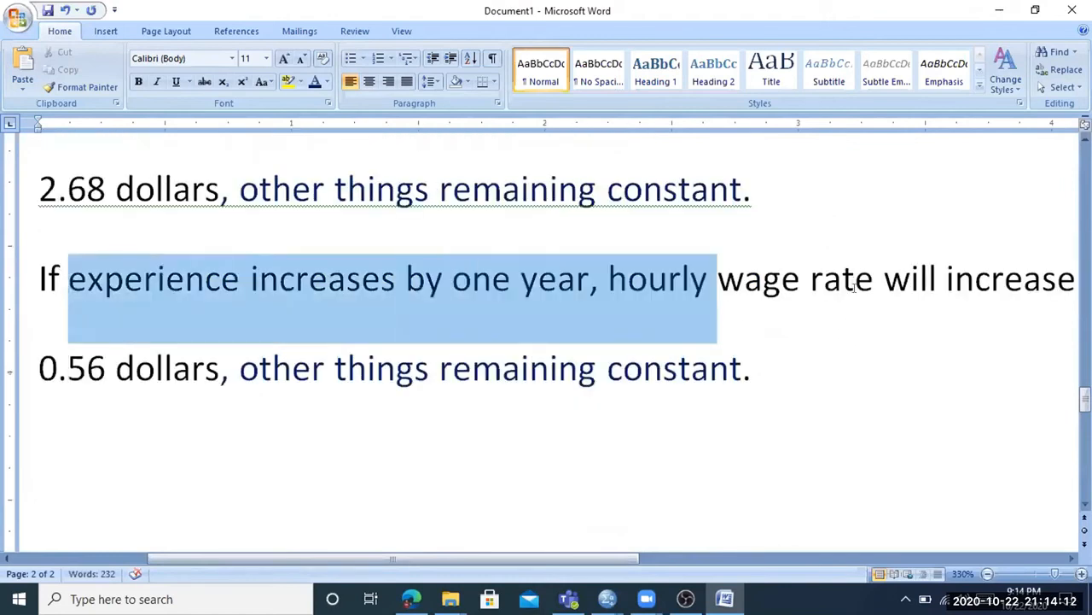
left_click(205, 377)
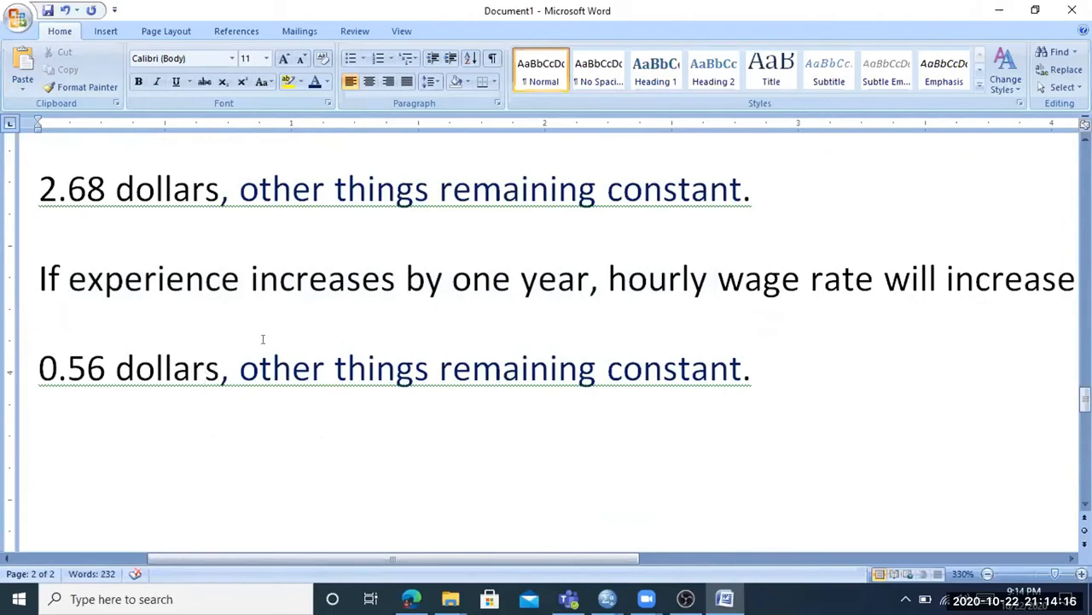
scroll(263, 339, "up", 1)
scroll(264, 315, "up", 1)
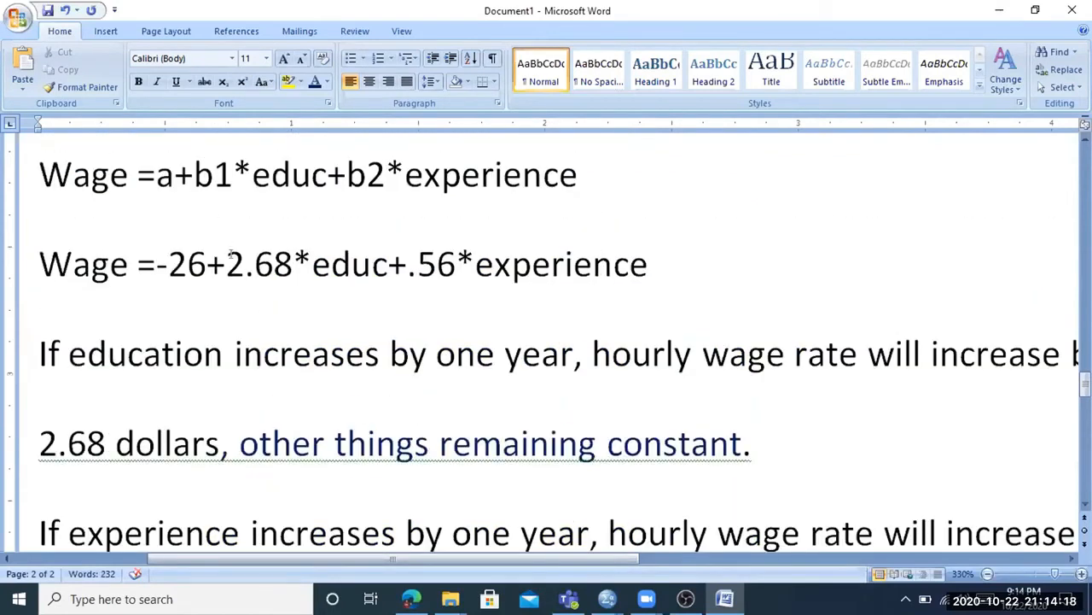
scroll(239, 249, "down", 2)
left_click(240, 246)
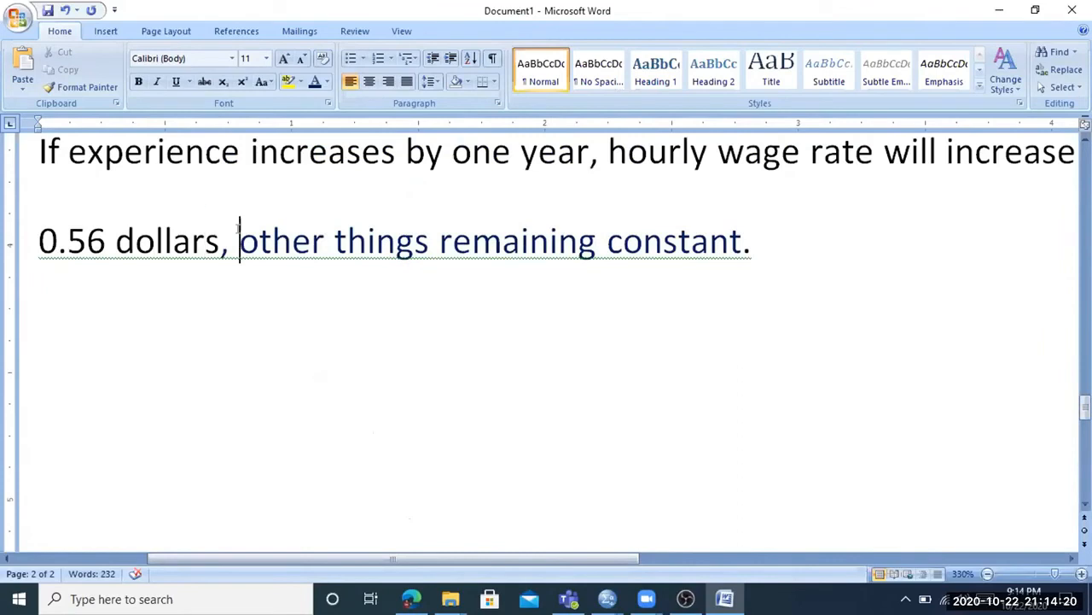
key("BackSpace")
Review the phrase "other things remaining constant" in both interpretations against the education and experience terms of the estimated wage equation
left_click_drag(343, 232, 732, 243)
scroll(563, 385, "up", 1)
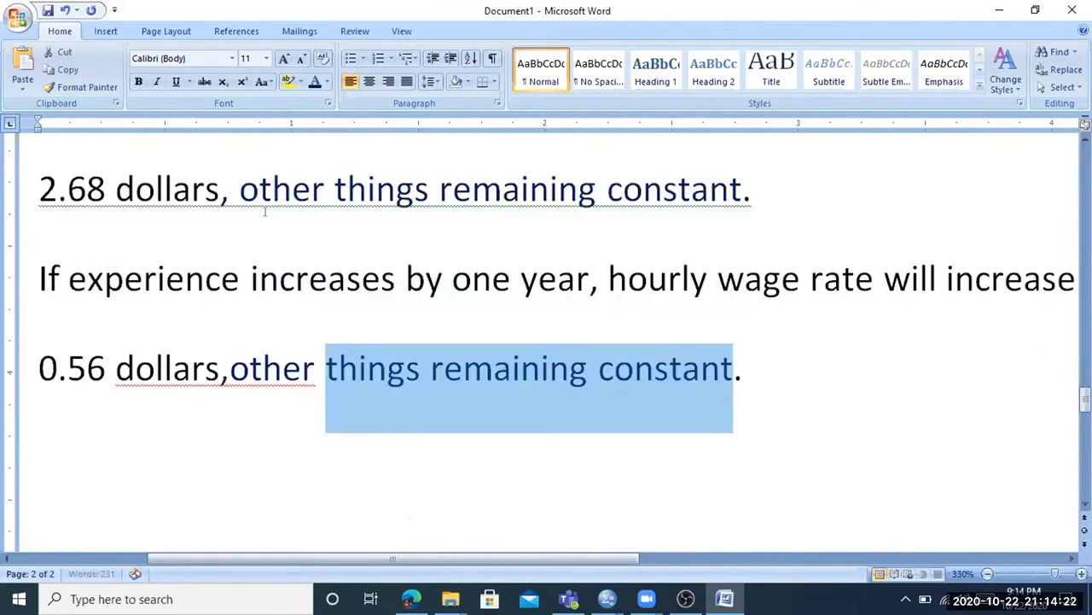
left_click_drag(240, 189, 742, 189)
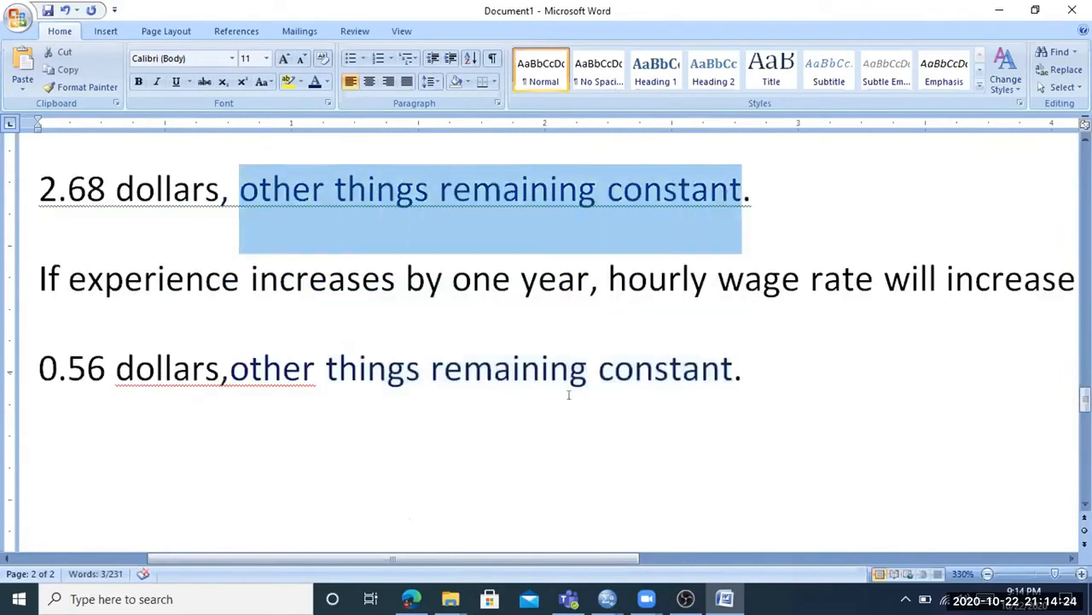
scroll(479, 270, "up", 3)
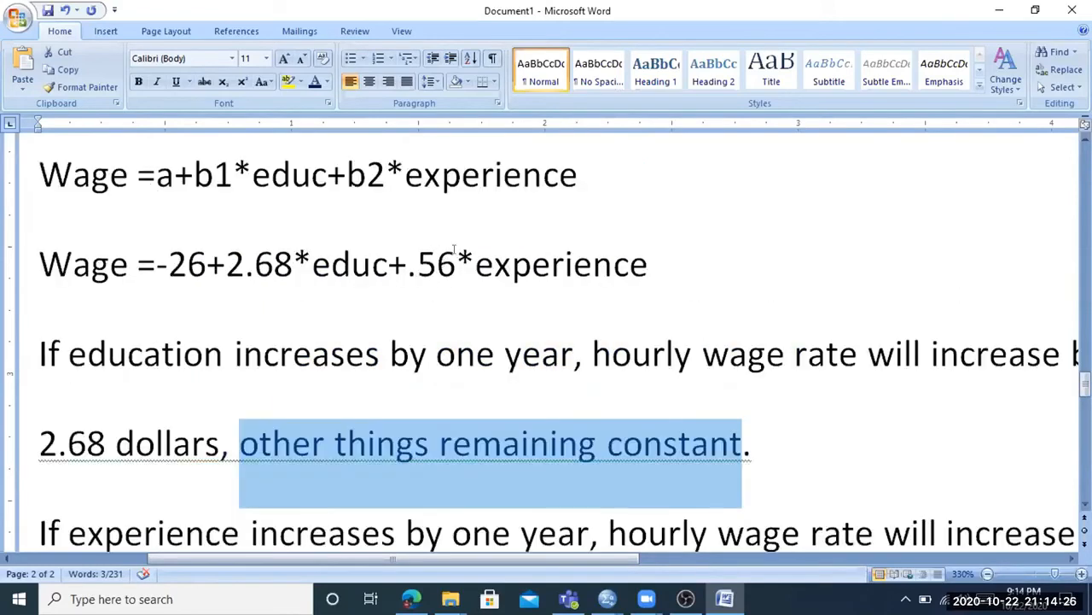
left_click_drag(475, 264, 419, 264)
left_click(318, 256)
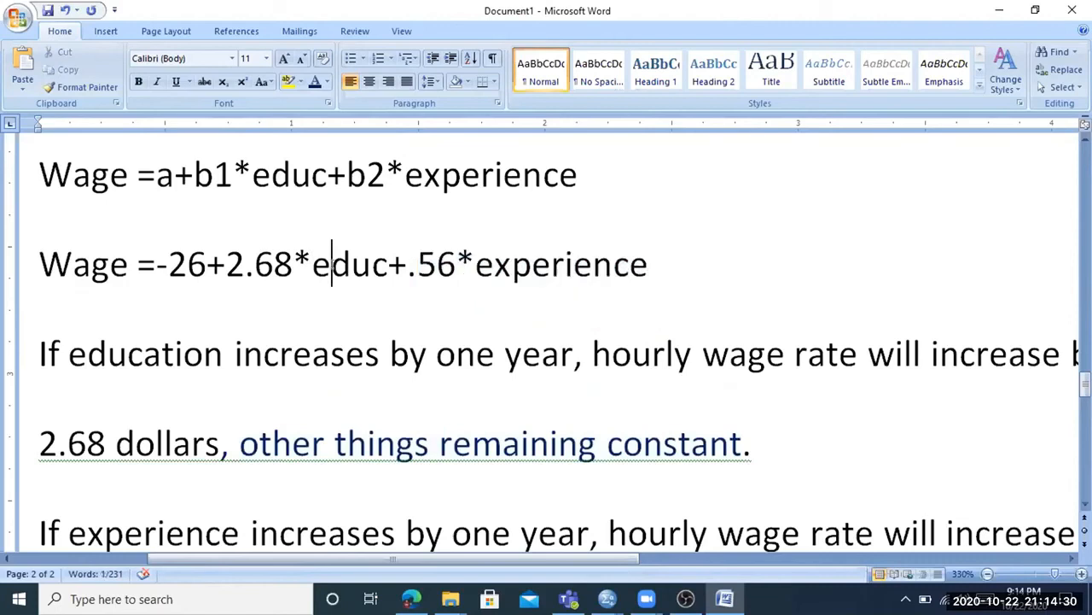
left_click_drag(281, 256, 227, 261)
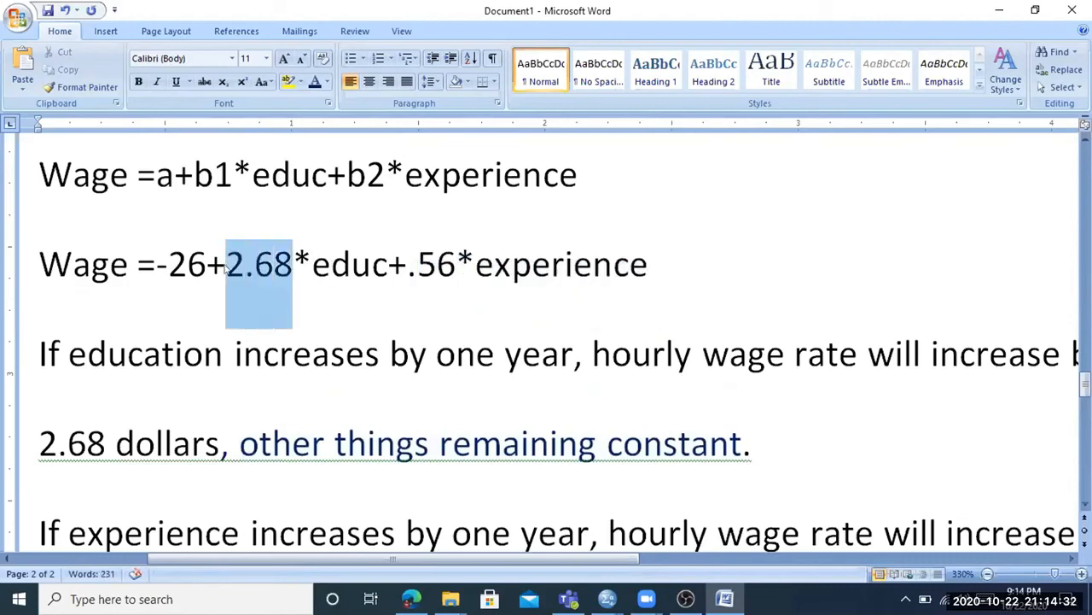
left_click(452, 445)
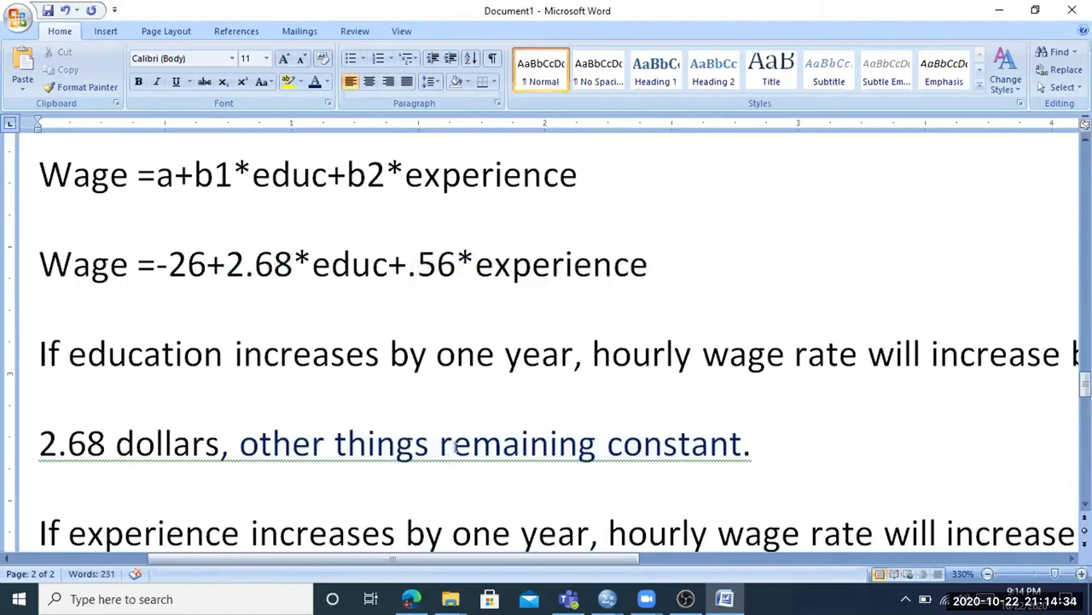
left_click_drag(475, 264, 687, 265)
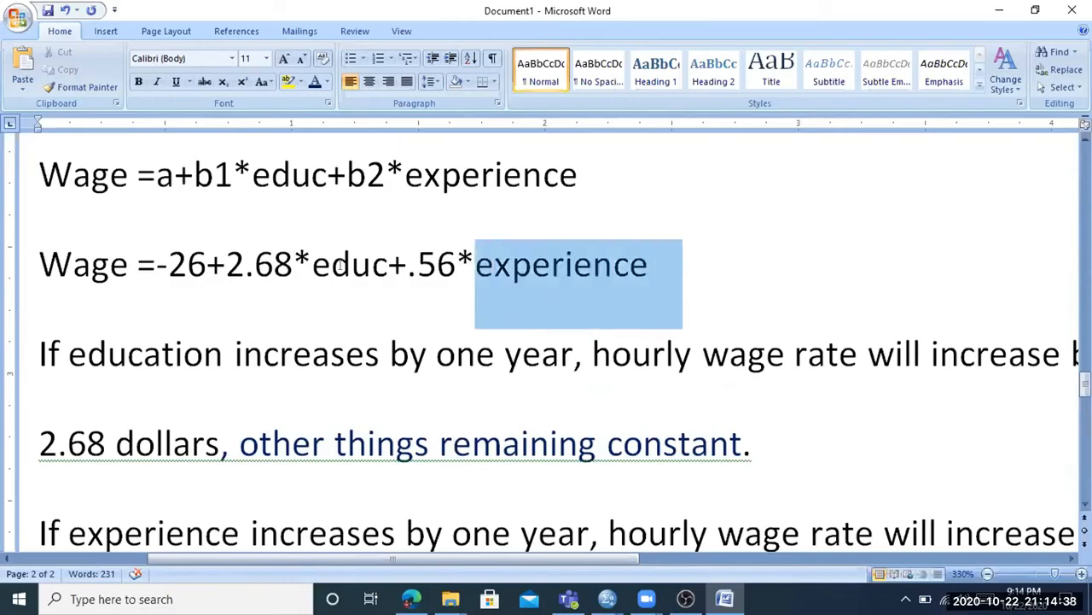
double_click(294, 261)
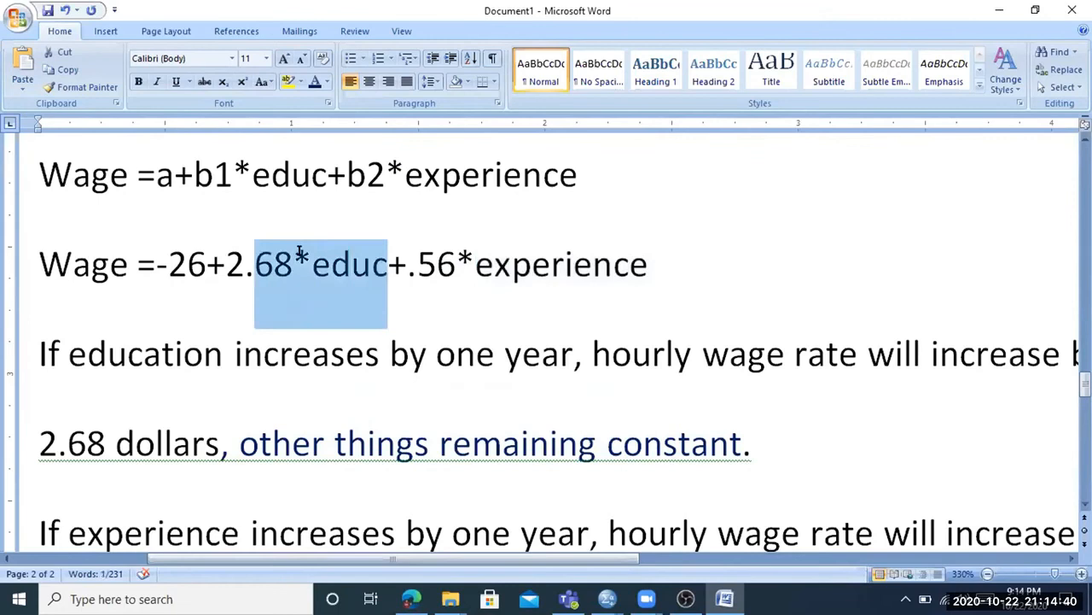
left_click(292, 260)
left_click_drag(292, 261, 226, 260)
left_click(415, 265)
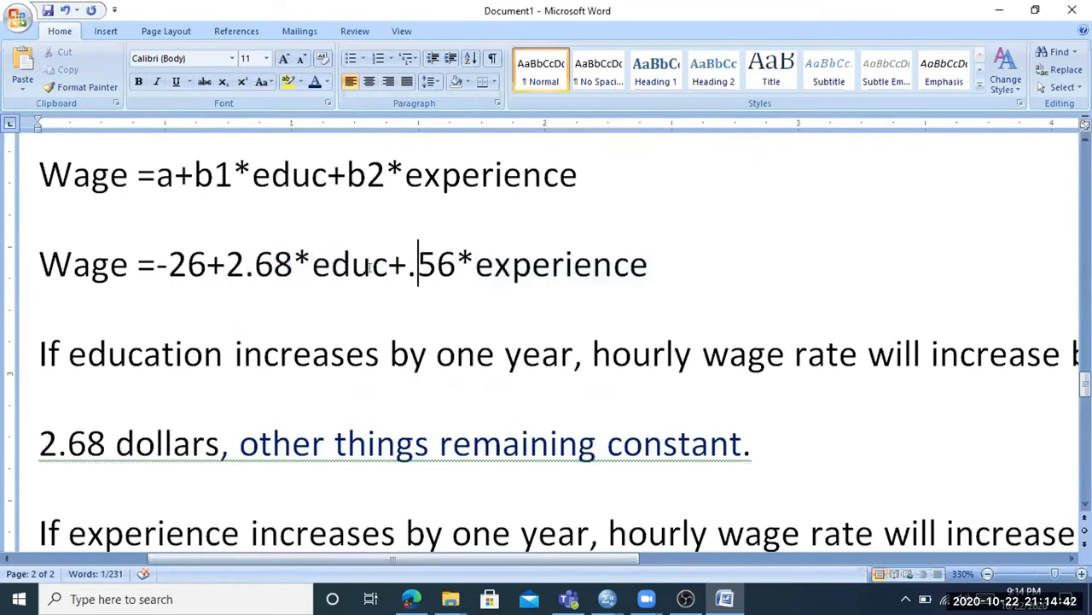
left_click_drag(387, 264, 223, 267)
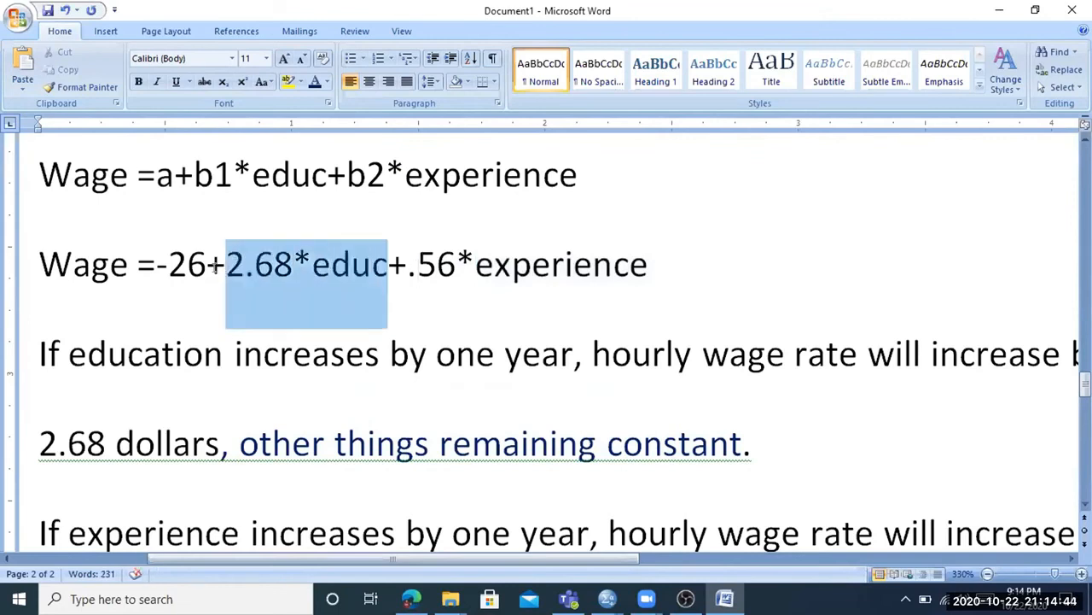
left_click(529, 265)
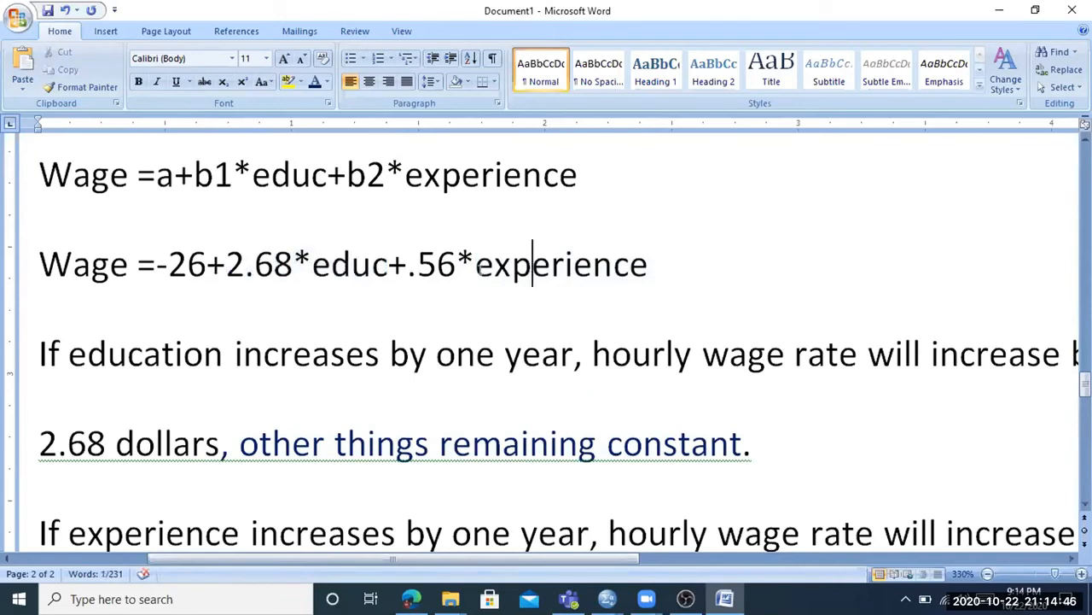
Review the experience and education coefficients in the estimated wage equation, and the words "other things remaining constant" in the education interpretation
left_click_drag(458, 264, 246, 265)
left_click(563, 265)
left_click_drag(457, 265, 413, 266)
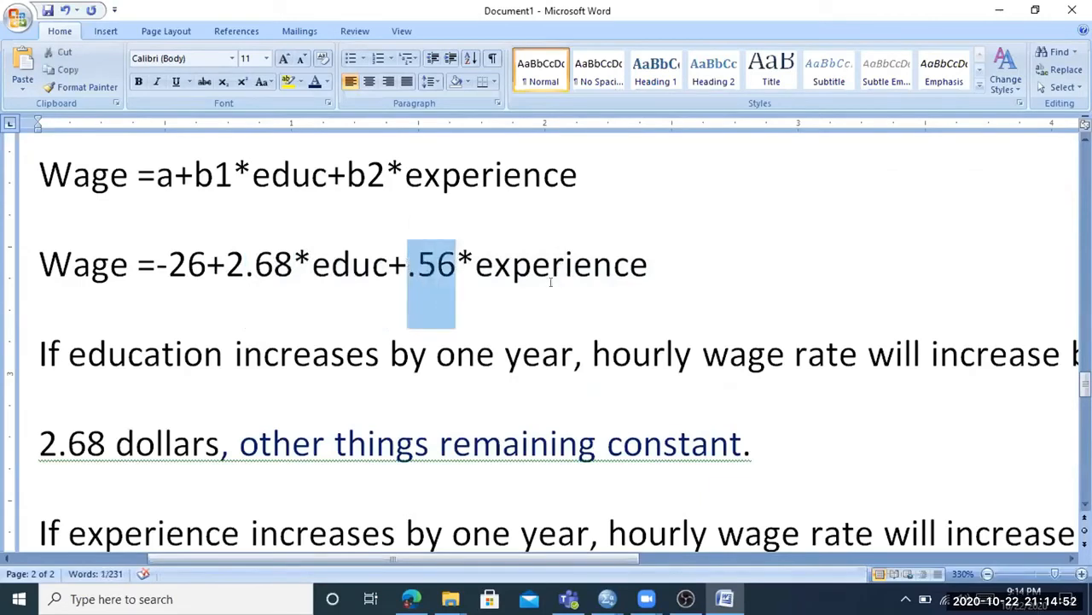
left_click_drag(629, 264, 417, 266)
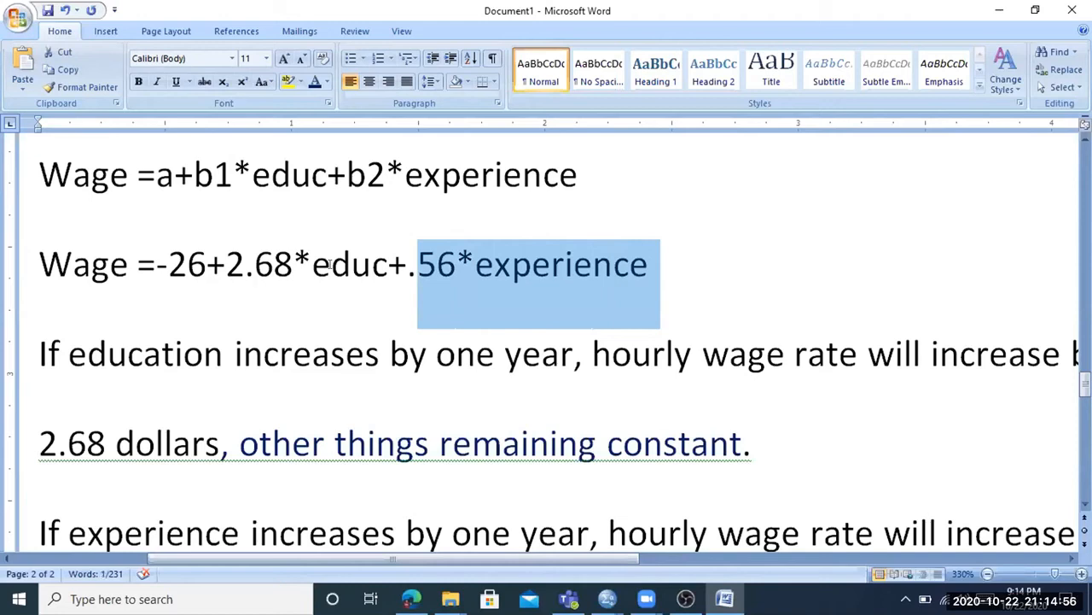
left_click_drag(293, 265, 226, 264)
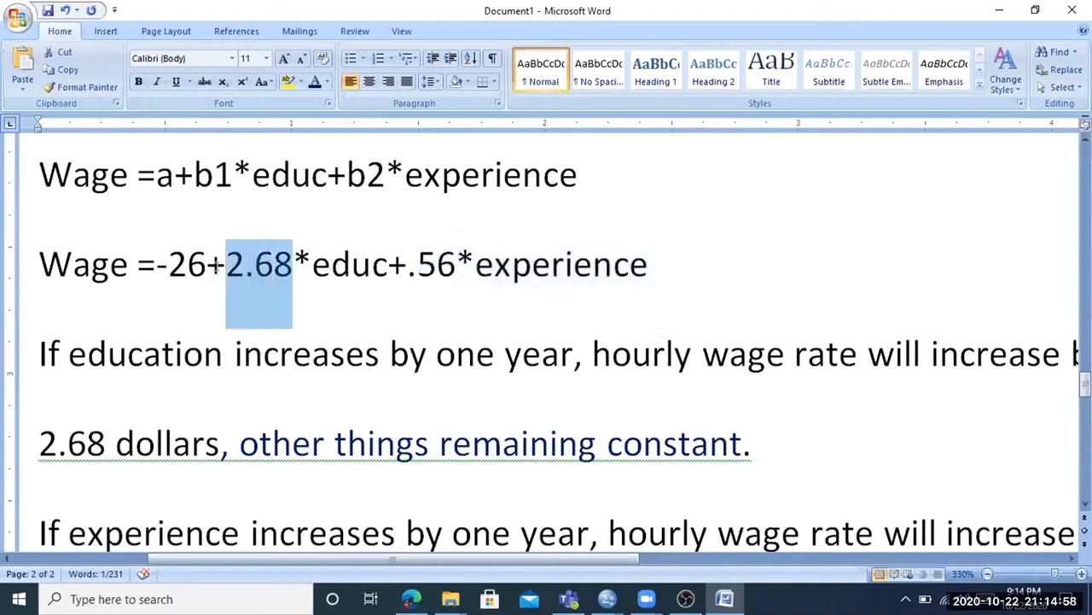
scroll(460, 366, "down", 1)
left_click(417, 322)
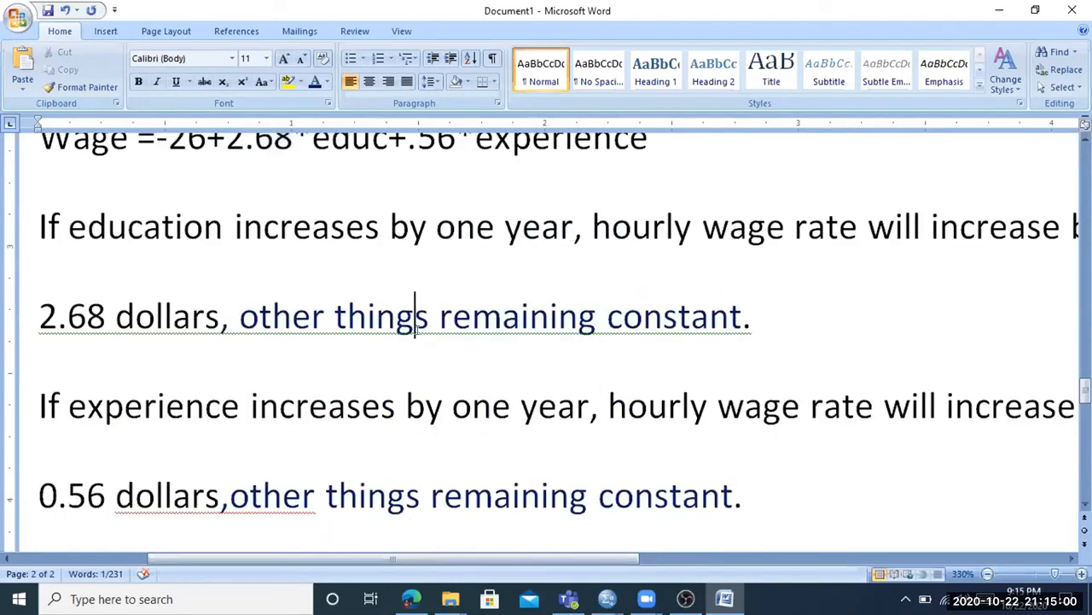
left_click(429, 335)
left_click(581, 327)
left_click(739, 323)
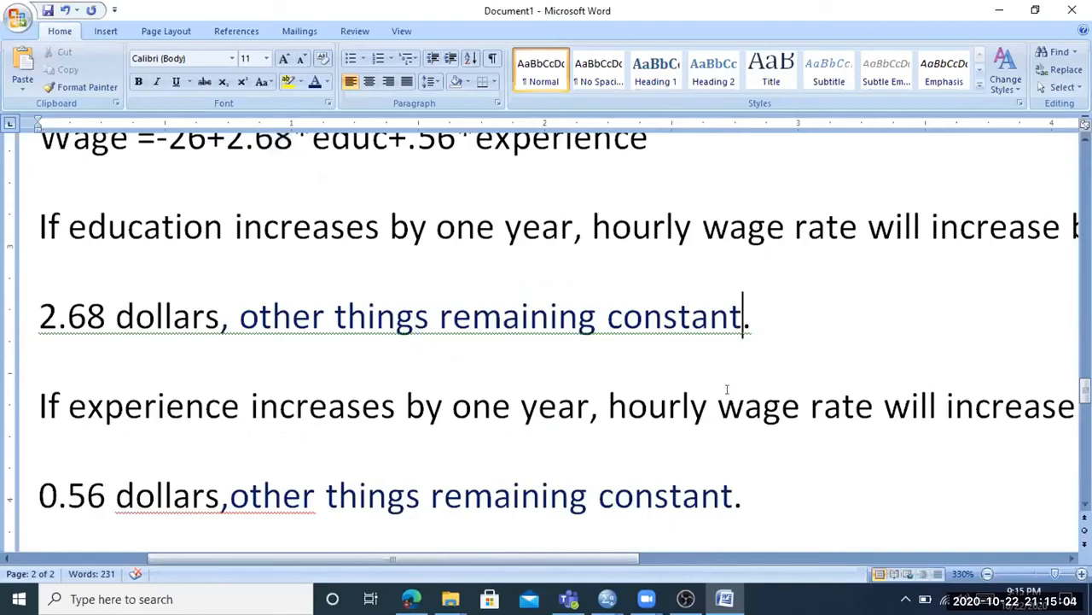
Switch to the SPSS output and check the R Square value in the Model Summary table of the last regression
left_click(608, 600)
left_click(510, 512)
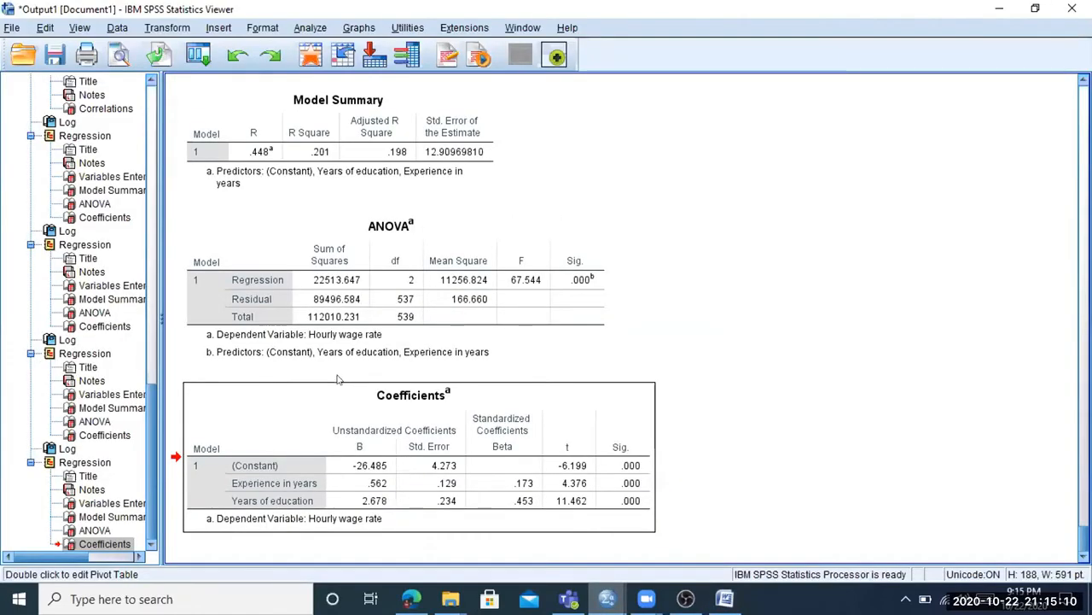
scroll(376, 466, "up", 3)
scroll(397, 484, "down", 3)
scroll(350, 442, "up", 5)
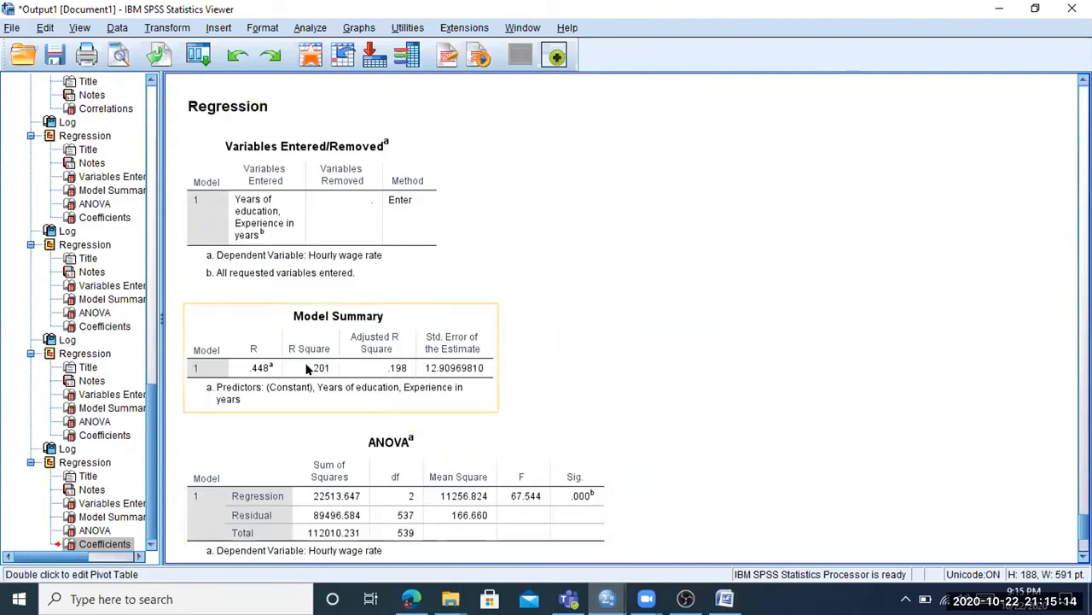
left_click(328, 368)
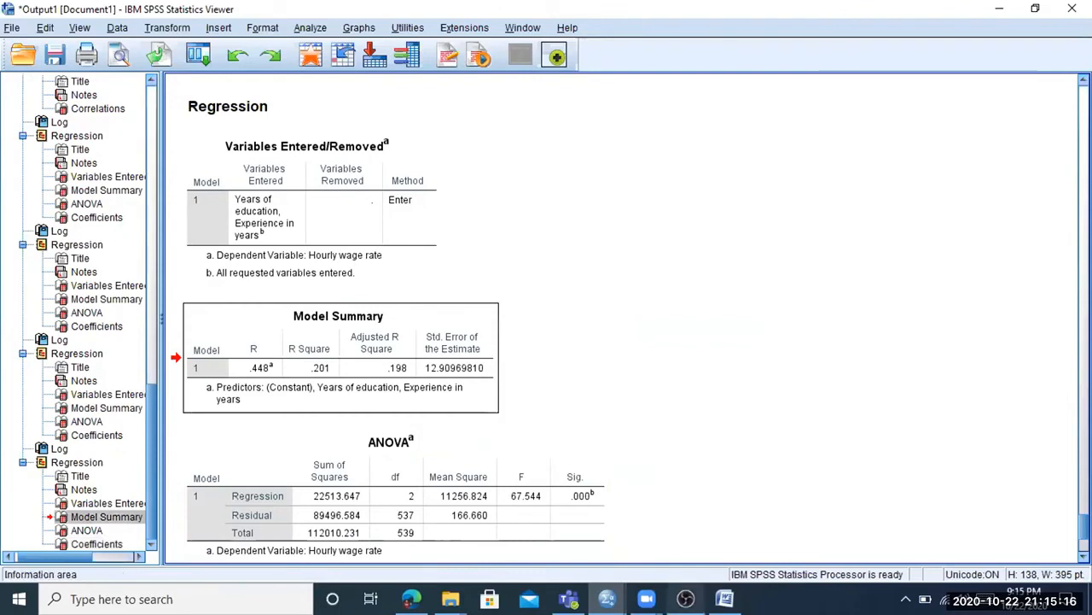
Return to the Word document, add "R2=0.201" below the experience interpretation and insert a space before its "other things remaining constant"
left_click(725, 599)
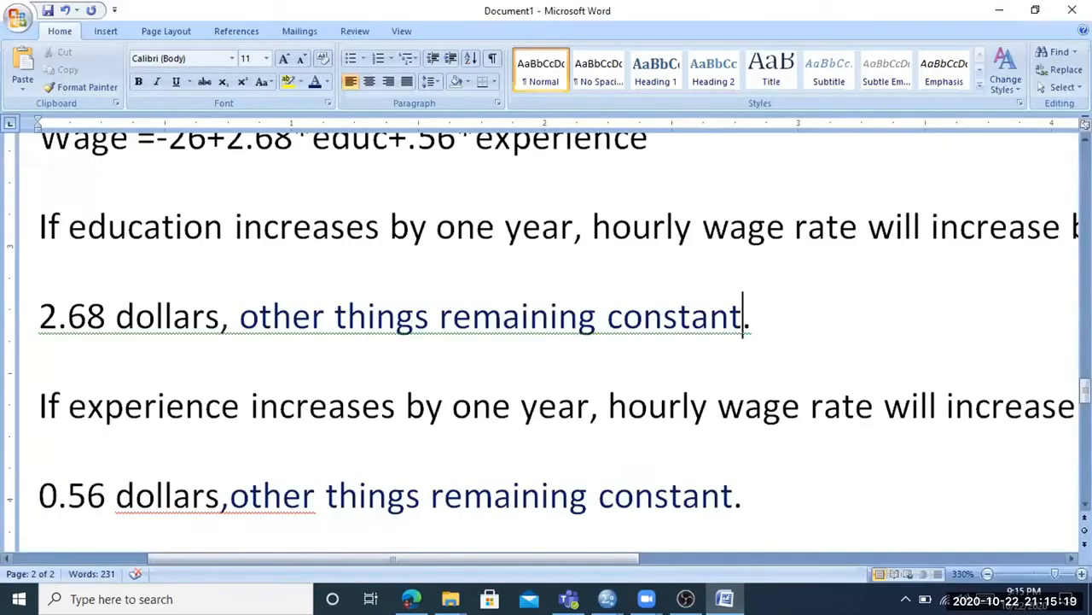
scroll(546, 341, "down", 2)
left_click(745, 241)
key("Return")
key("Return")
type("R2=")
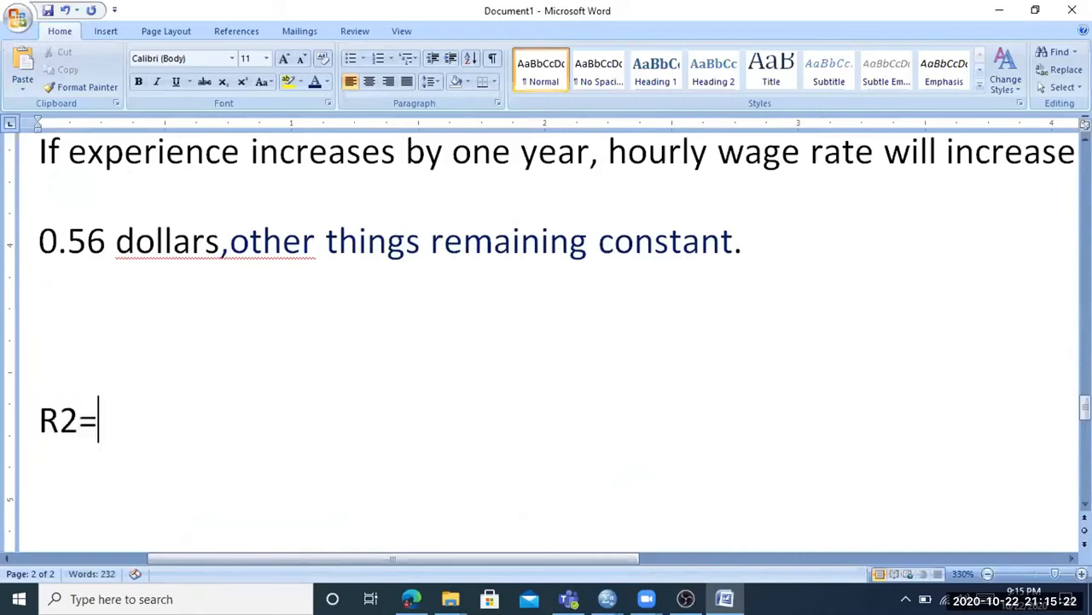
type("0")
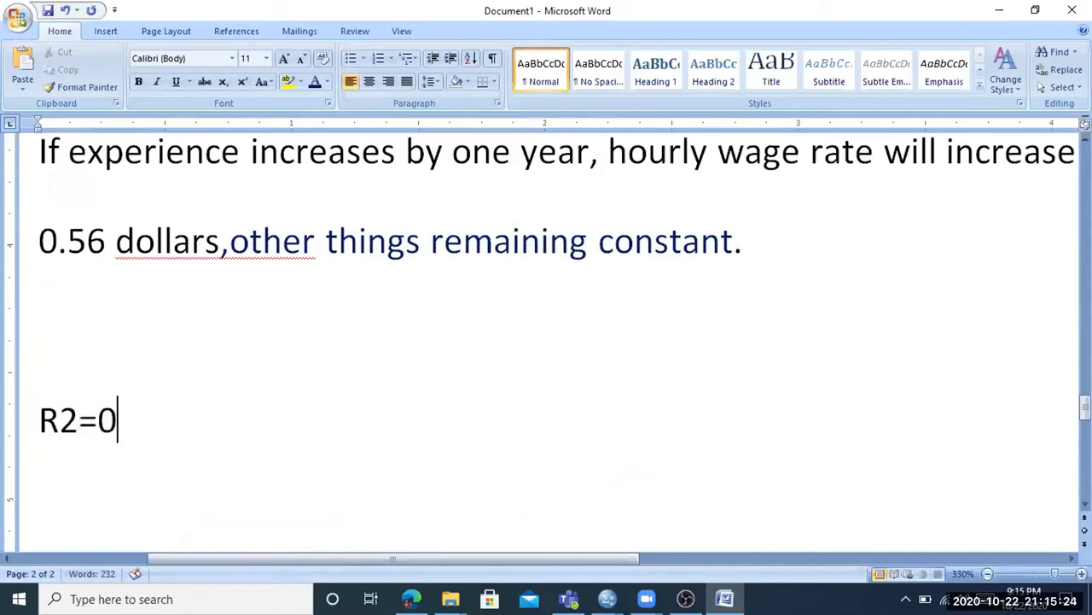
type(".201")
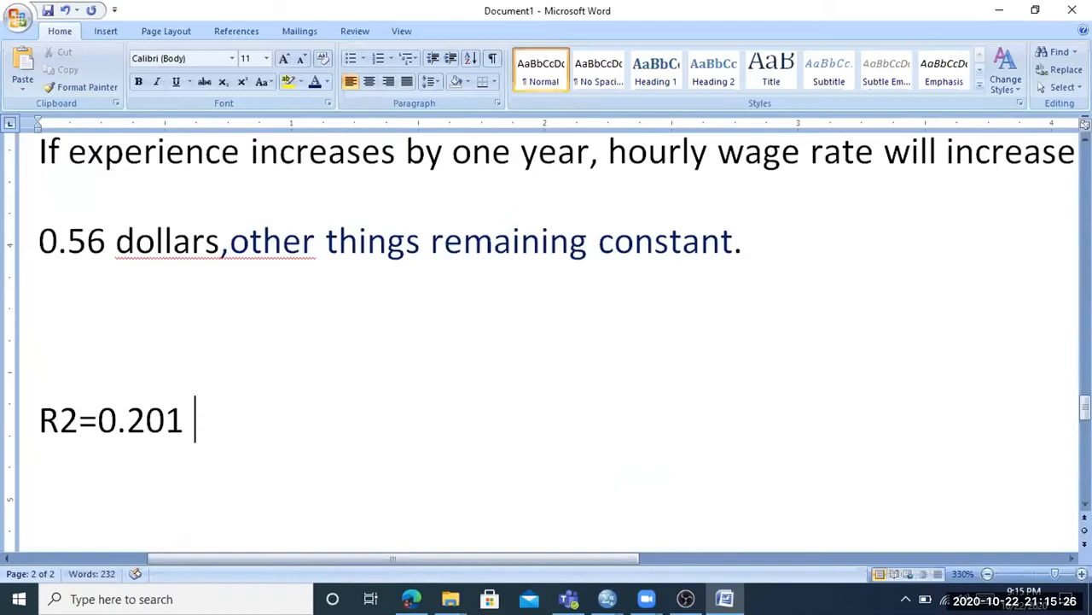
key("Return")
left_click(228, 247)
Below the R2 line, write "About 20 percent variation in wage rate is explained by education and experience," and start a new line
left_click(145, 482)
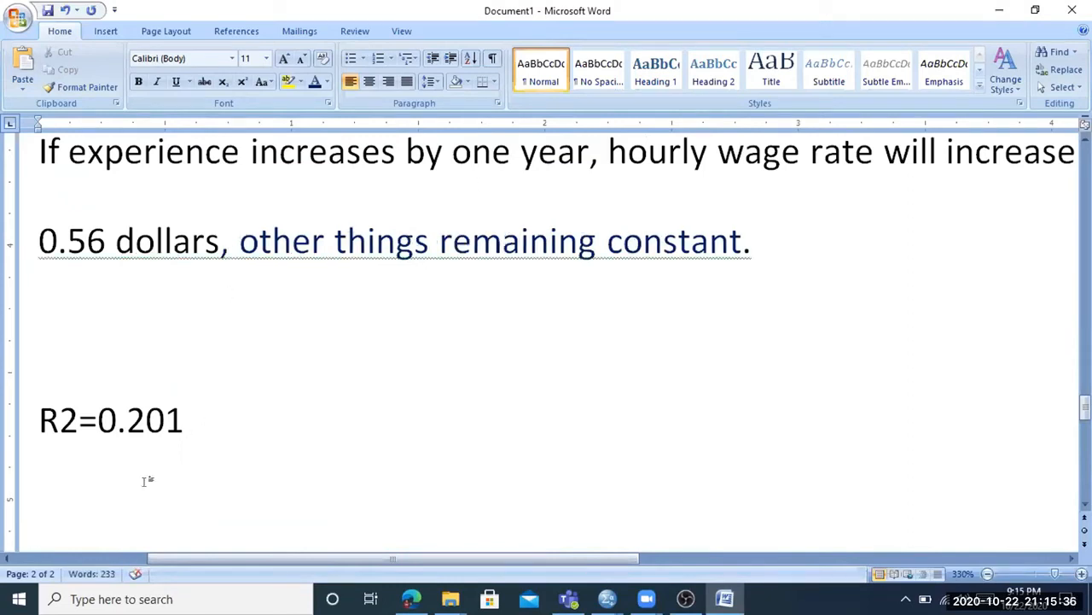
type("Abot")
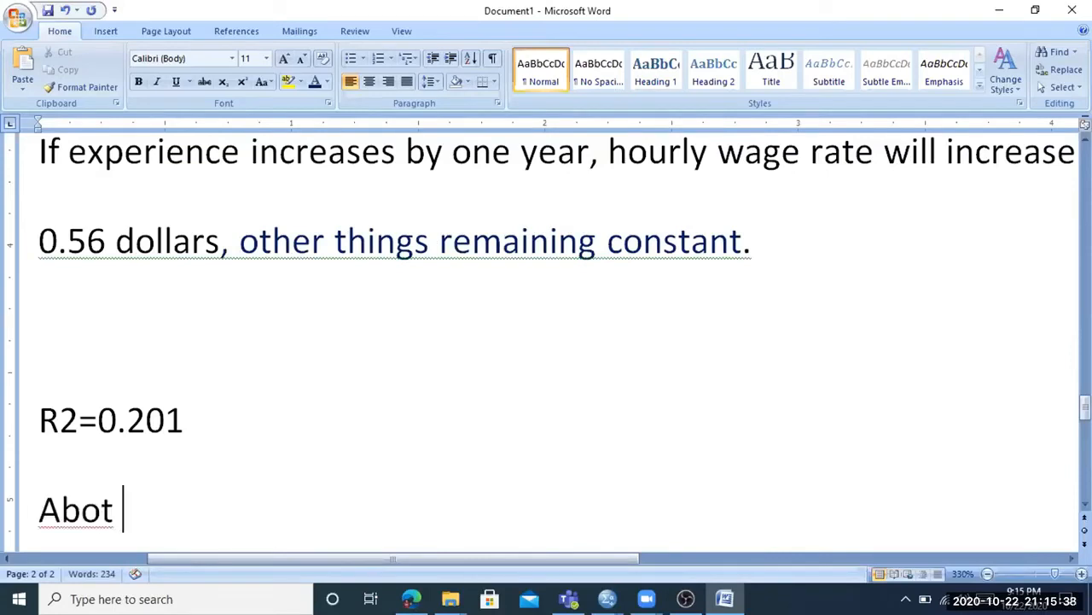
key("BackSpace")
type("ut 20 ")
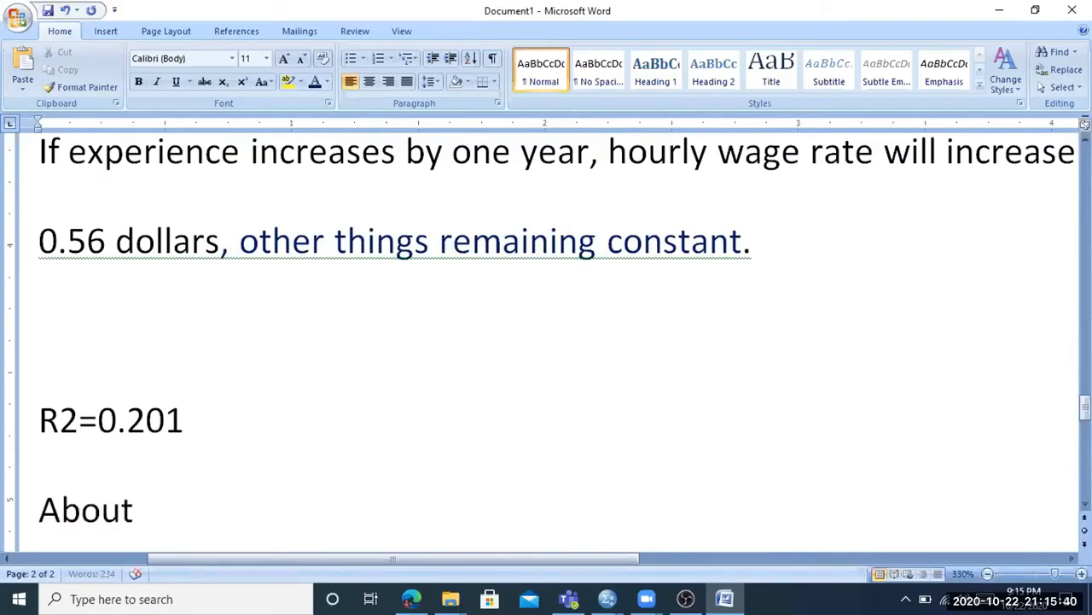
type("p")
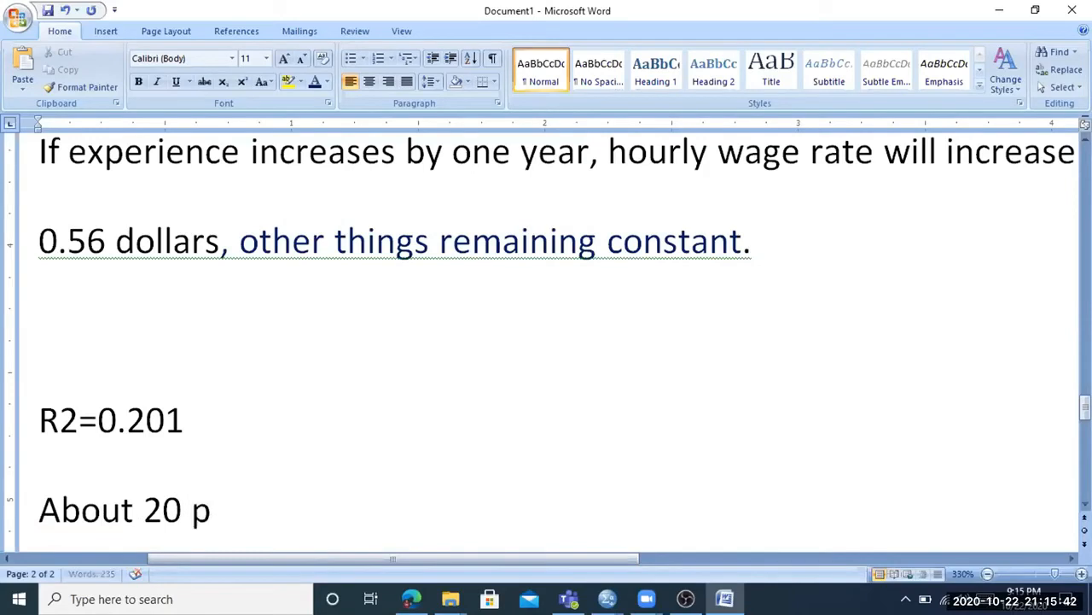
type("ercent variatio")
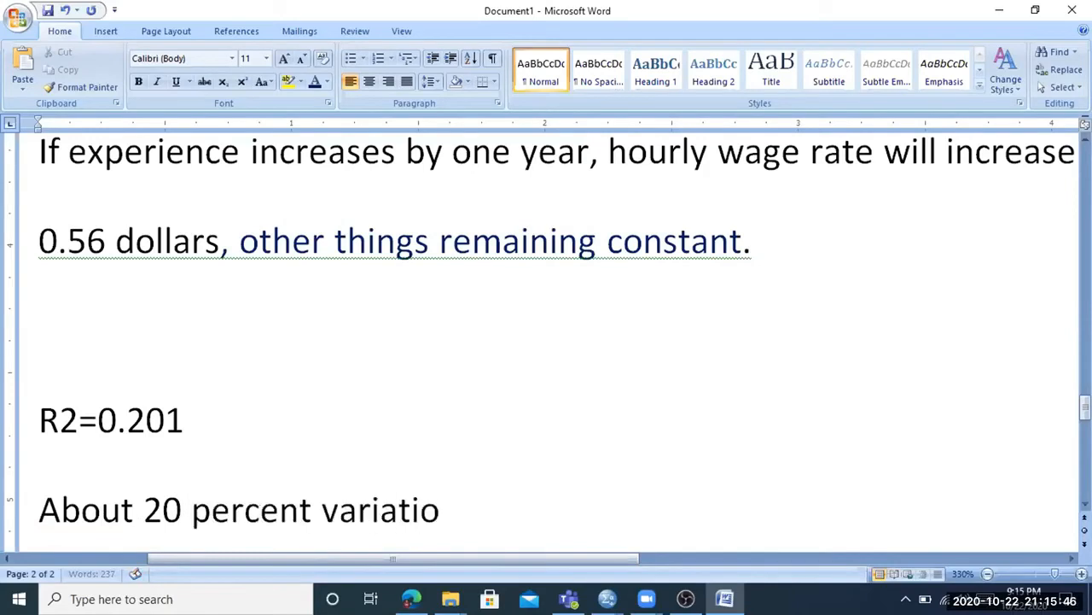
type("n in wage rate")
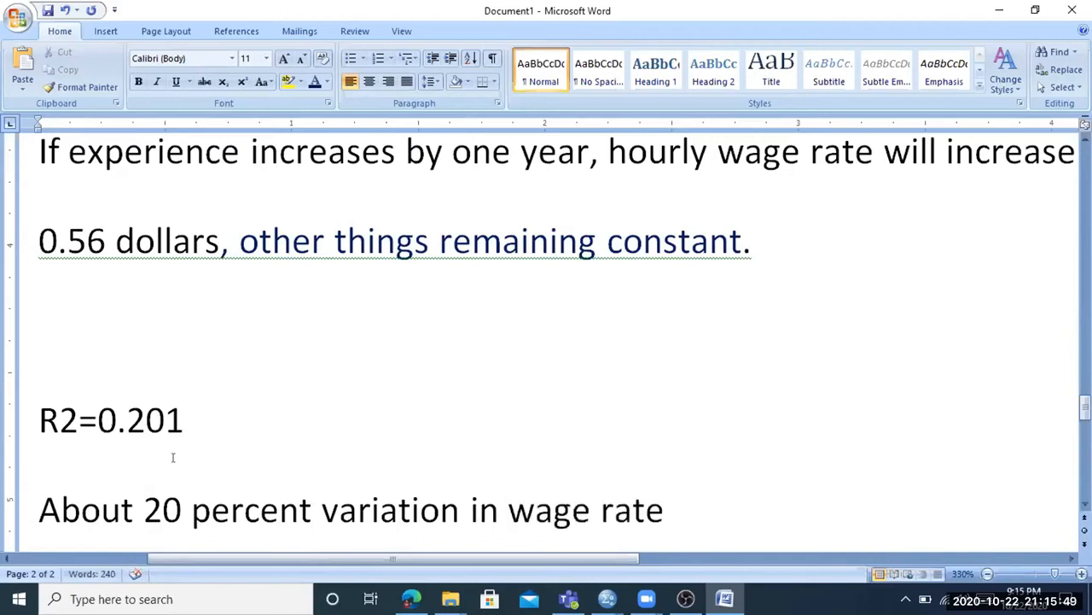
scroll(254, 432, "down", 1)
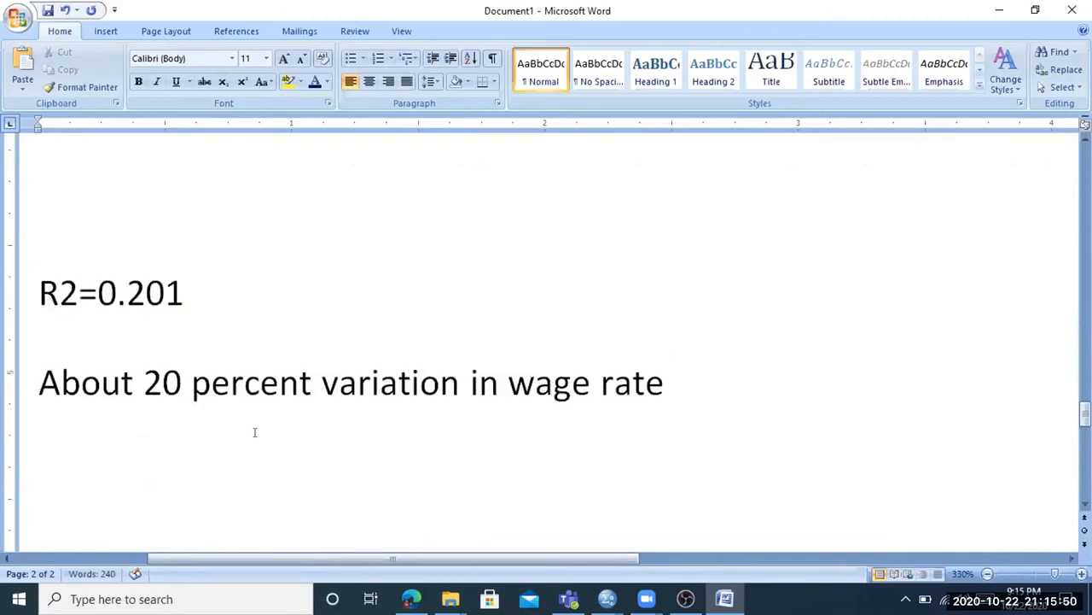
type("is exp")
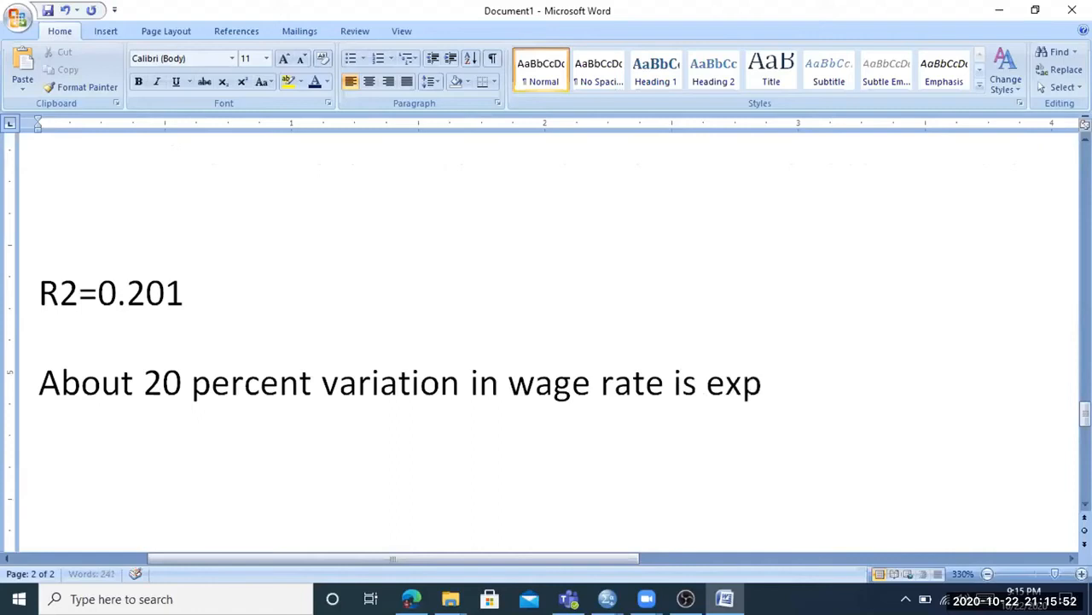
type("lained by ")
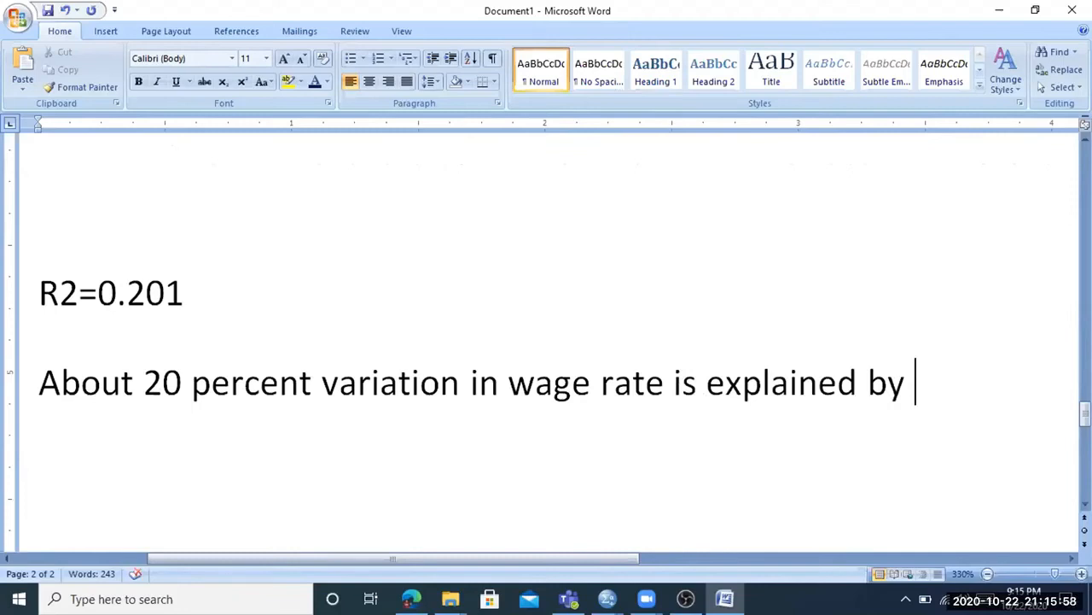
type("education and ")
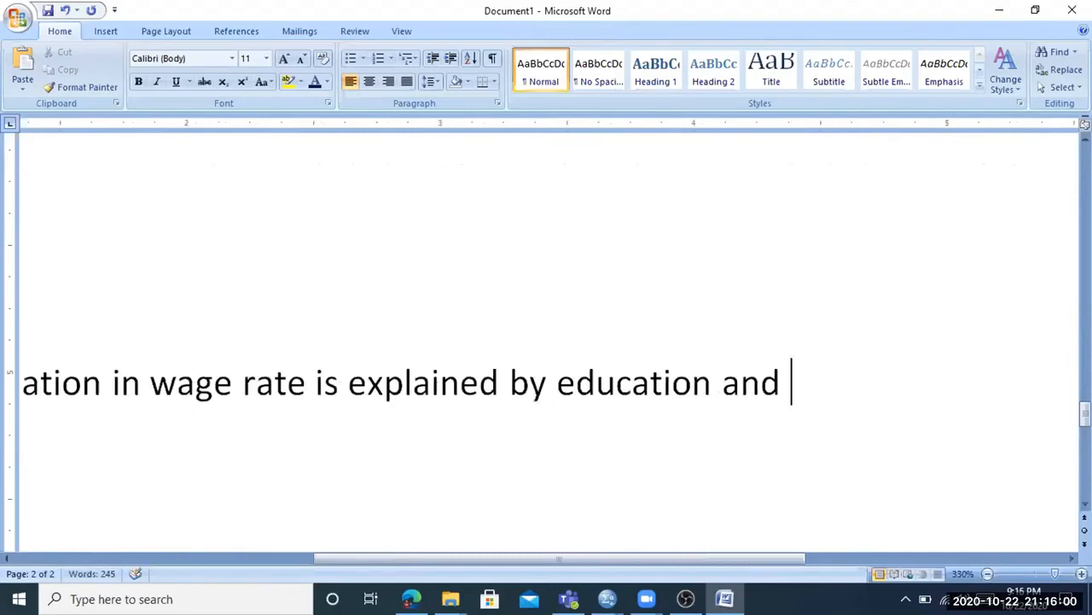
type("experience")
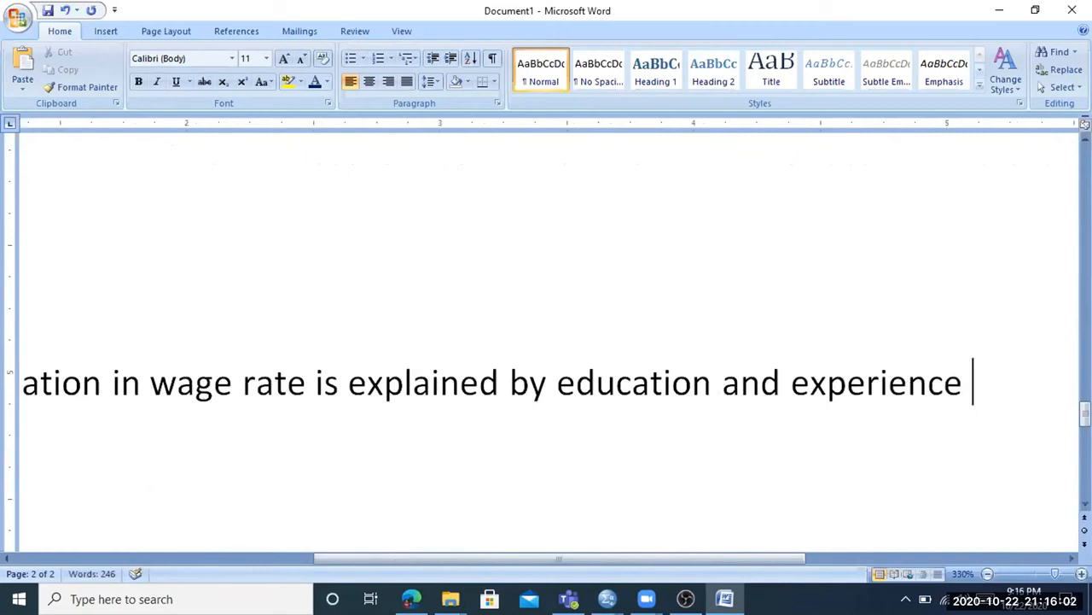
key("BackSpace")
type(",")
key("Return")
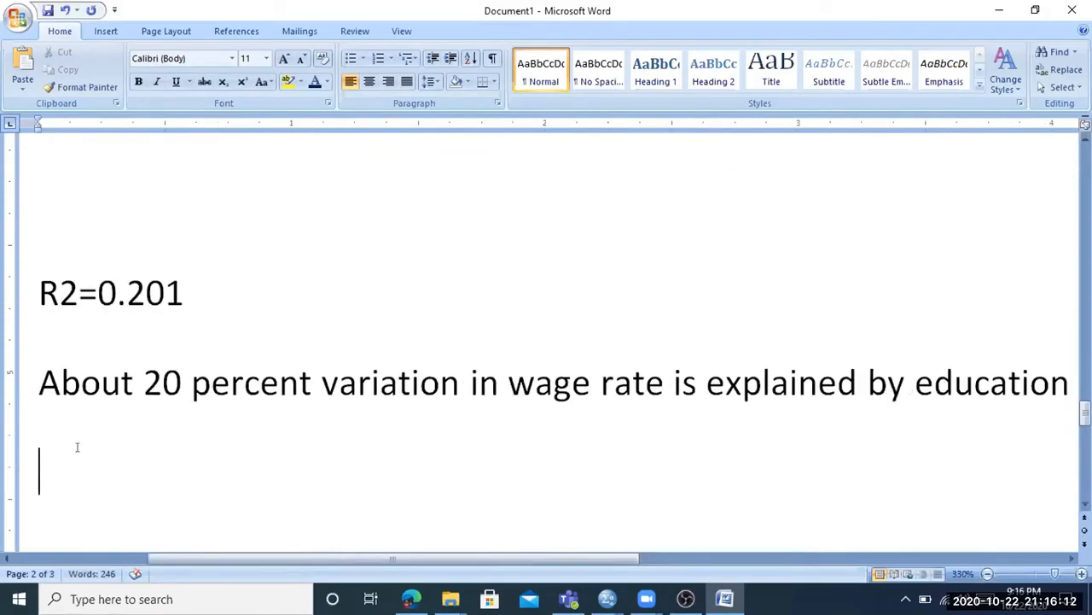
Continue the R2 interpretation with "And the remaining 80 is explained by other factors."
type("And the re")
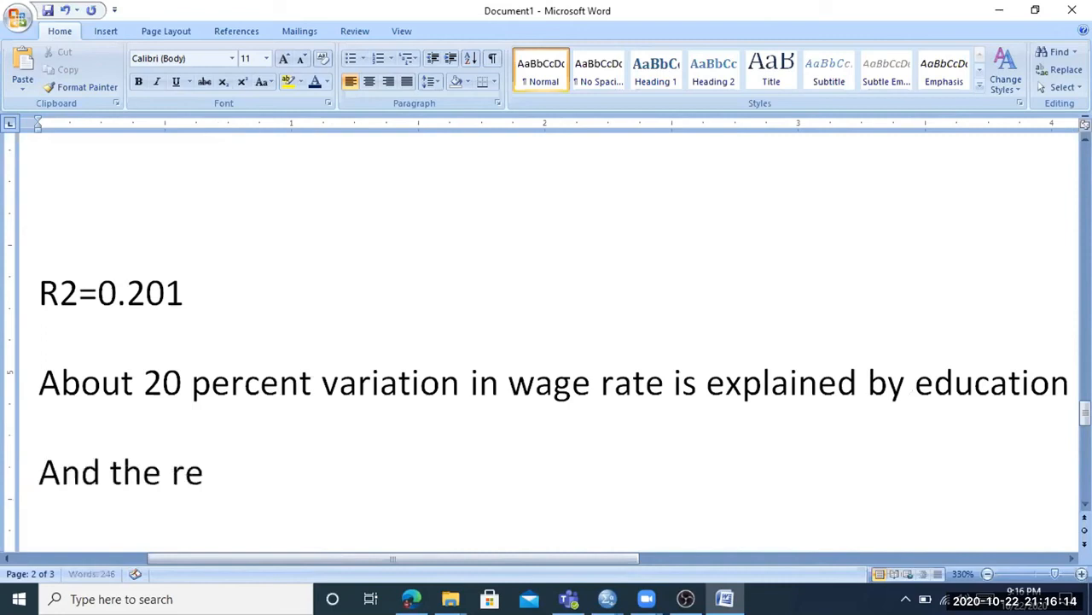
type("mainighng")
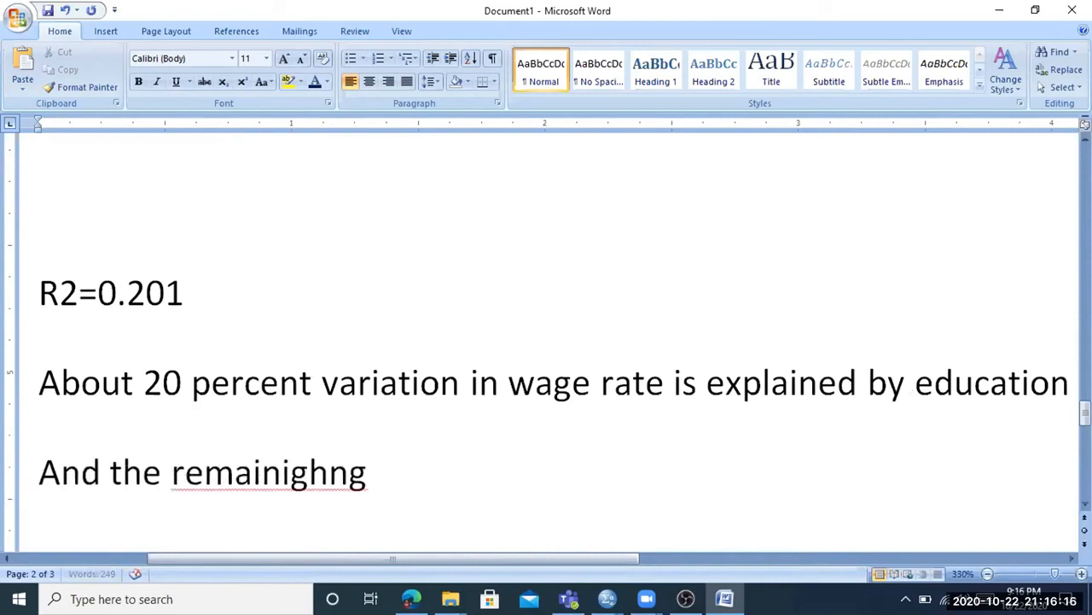
key("BackSpace")
key("BackSpace")
key("BackSpace")
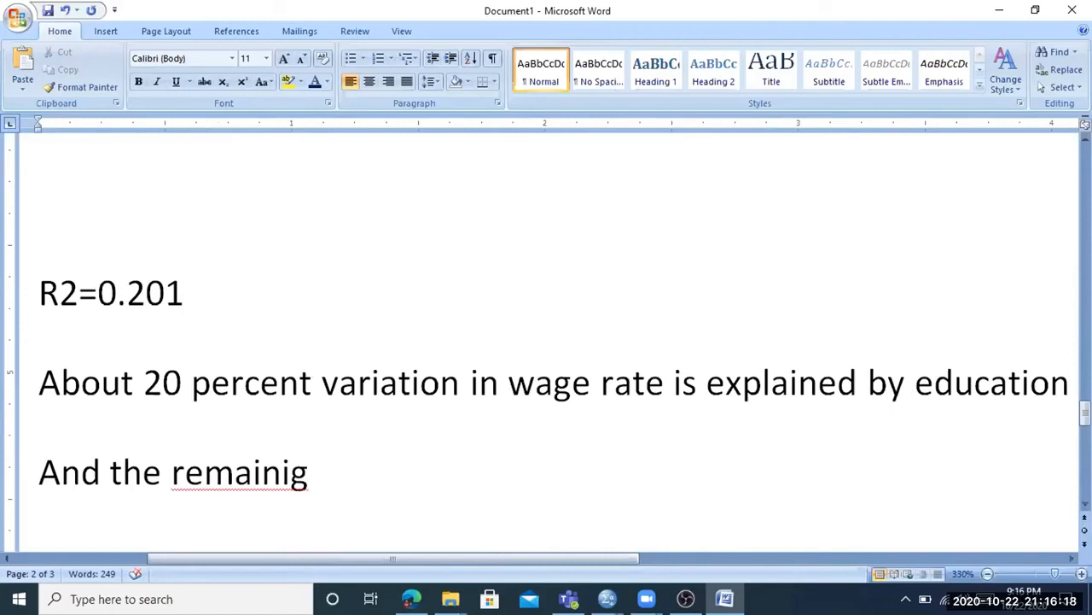
key("BackSpace")
type("ng")
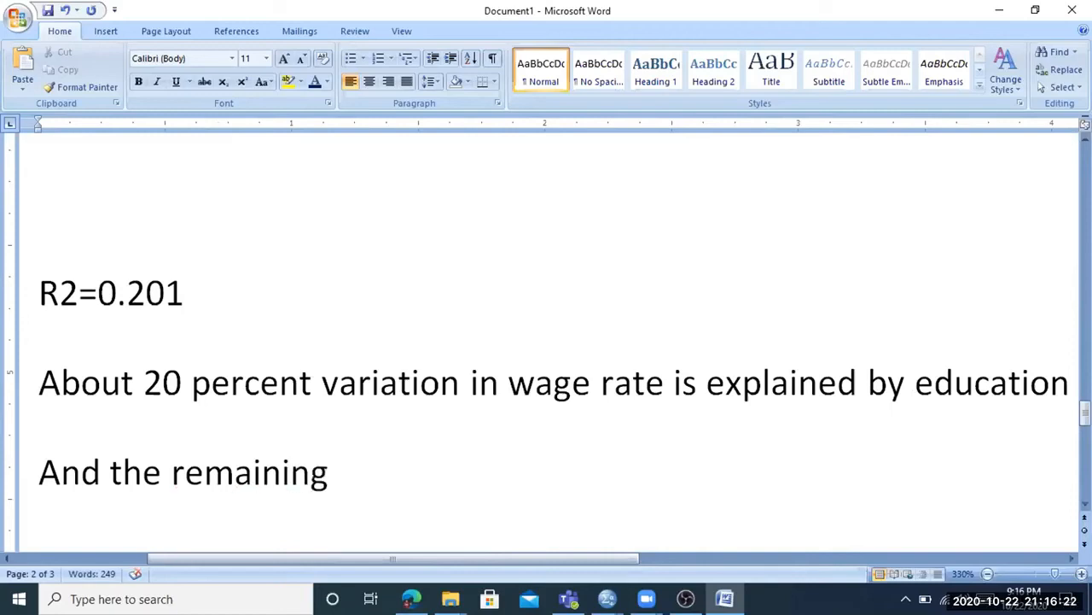
type(" 80 is explained by ")
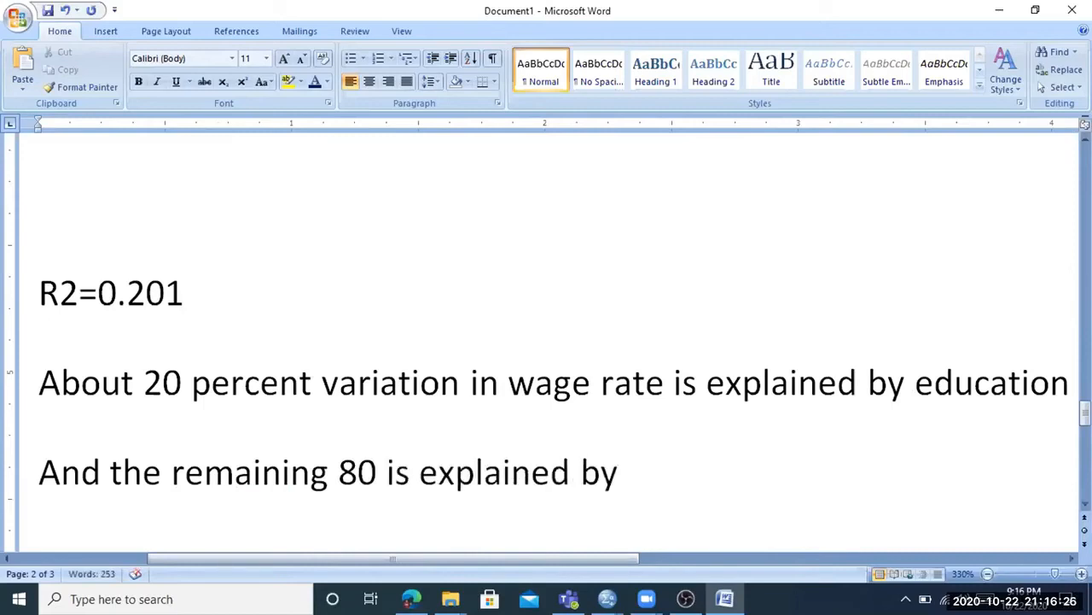
type("other")
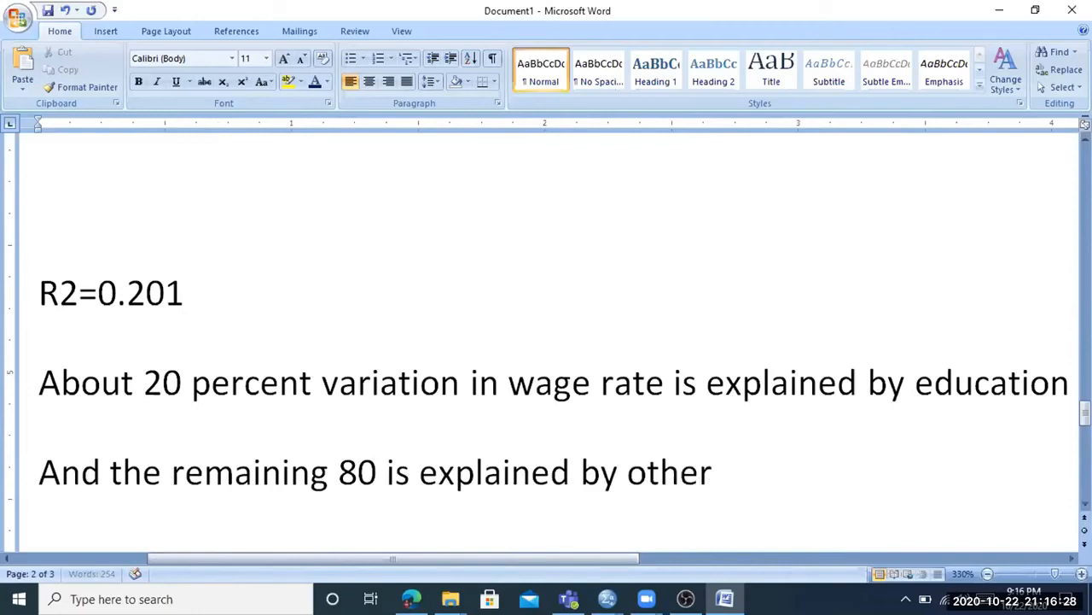
type(" factors.")
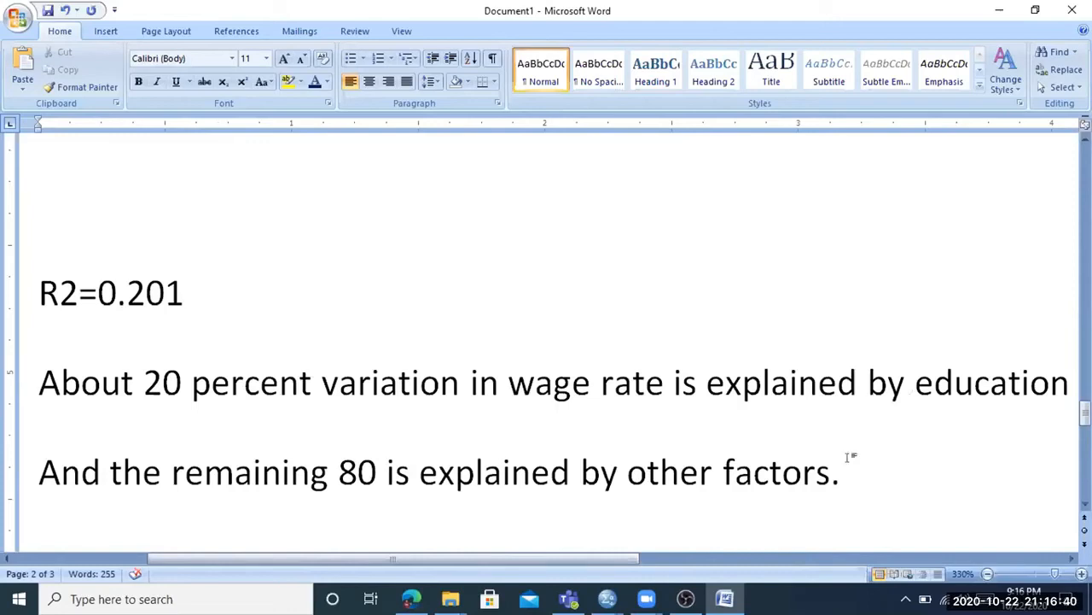
Switch to the SPSS Data Editor with the regdata.sav variable list
scroll(970, 453, "down", 1)
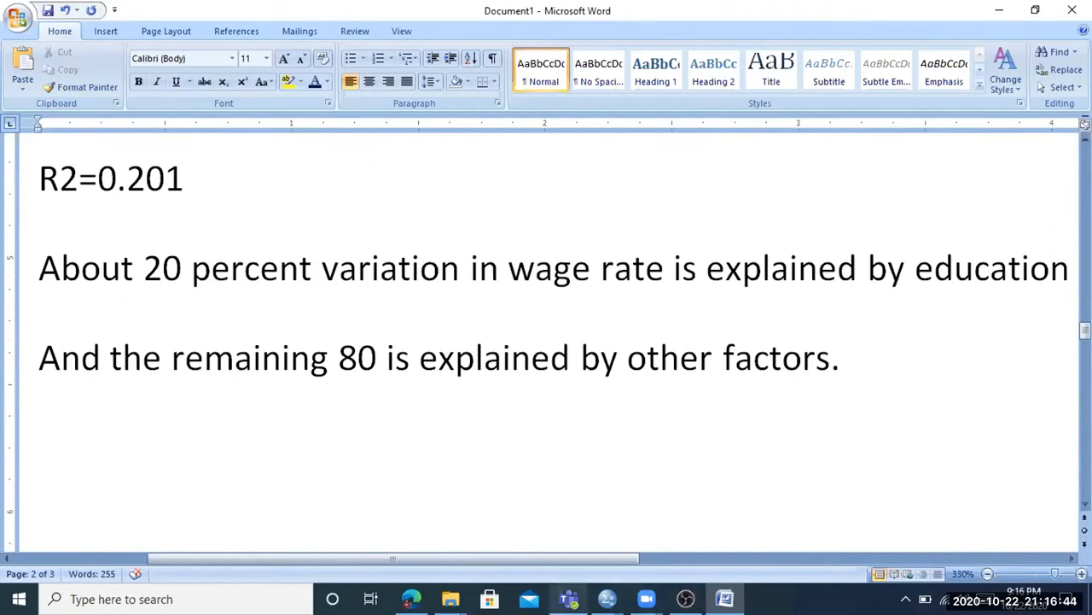
mouse_move(569, 599)
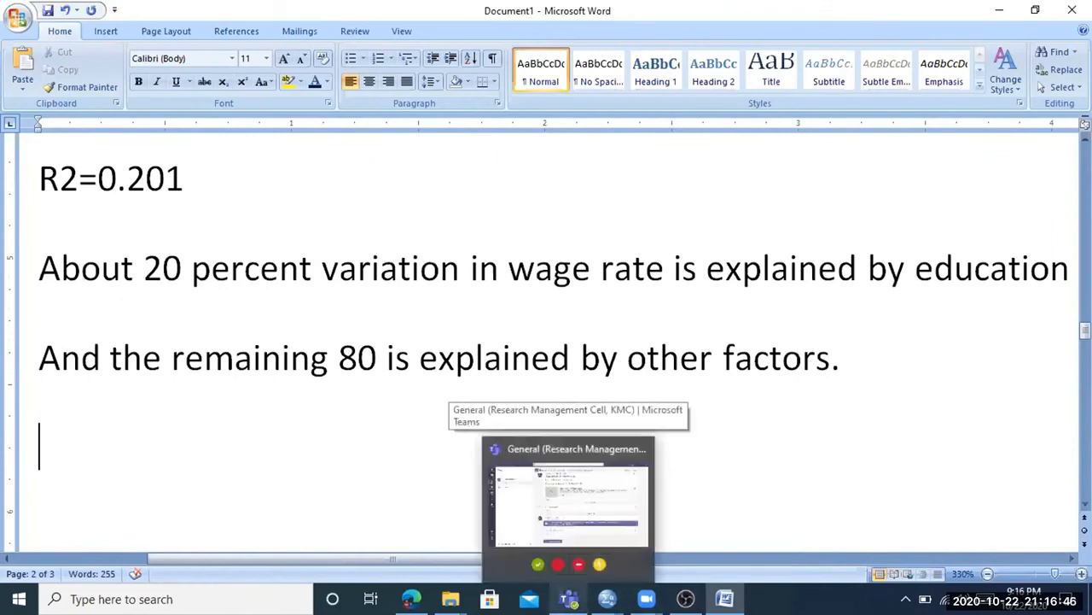
mouse_move(607, 598)
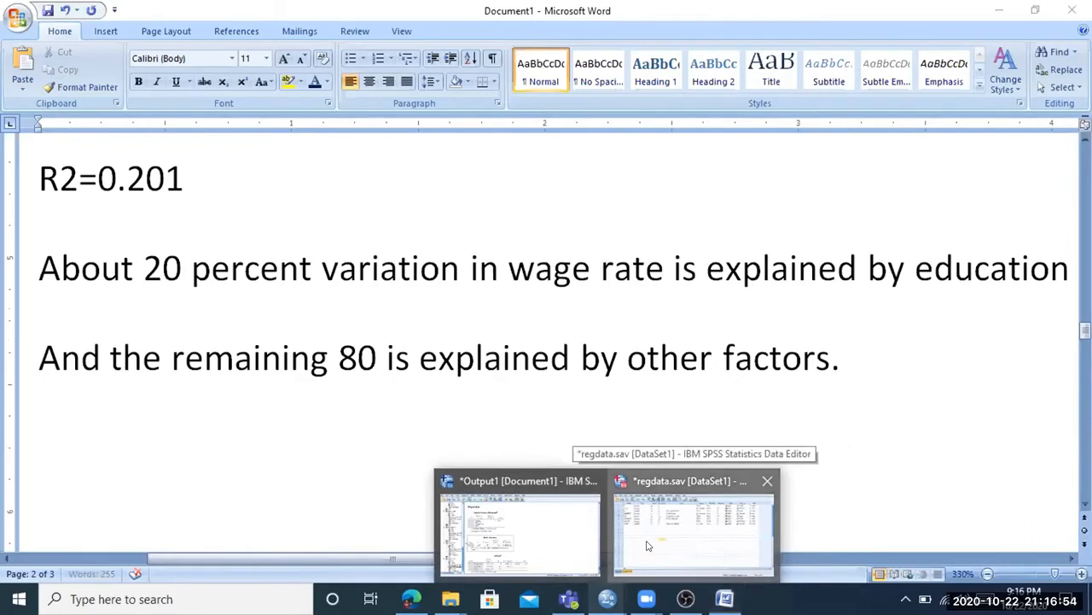
left_click(647, 545)
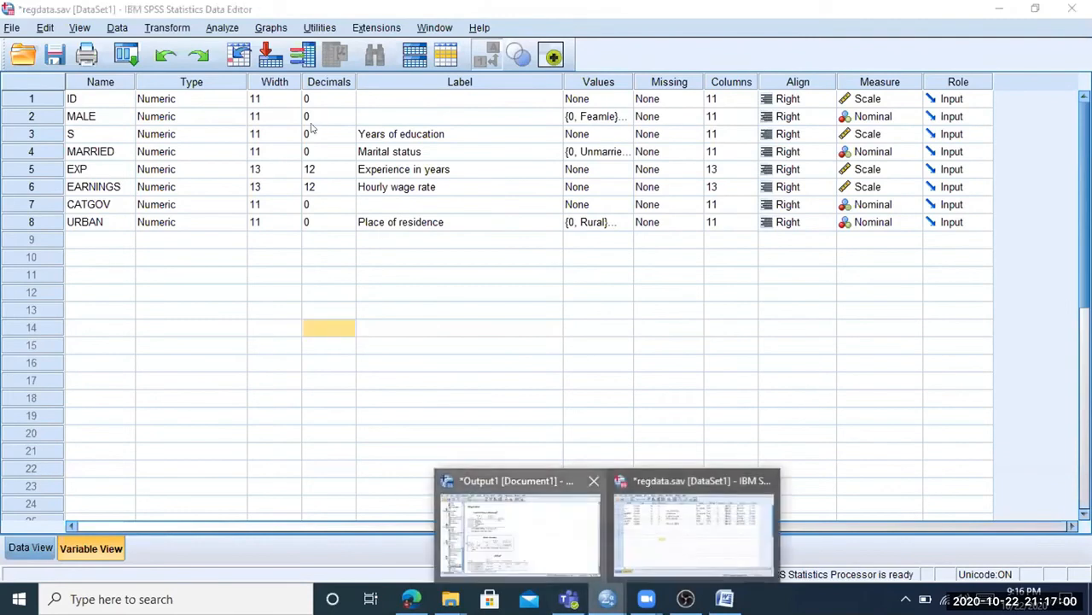
Review the education and experience regression's model summary, ANOVA and coefficients in the output, and return to the regdata.sav variable list
left_click(521, 534)
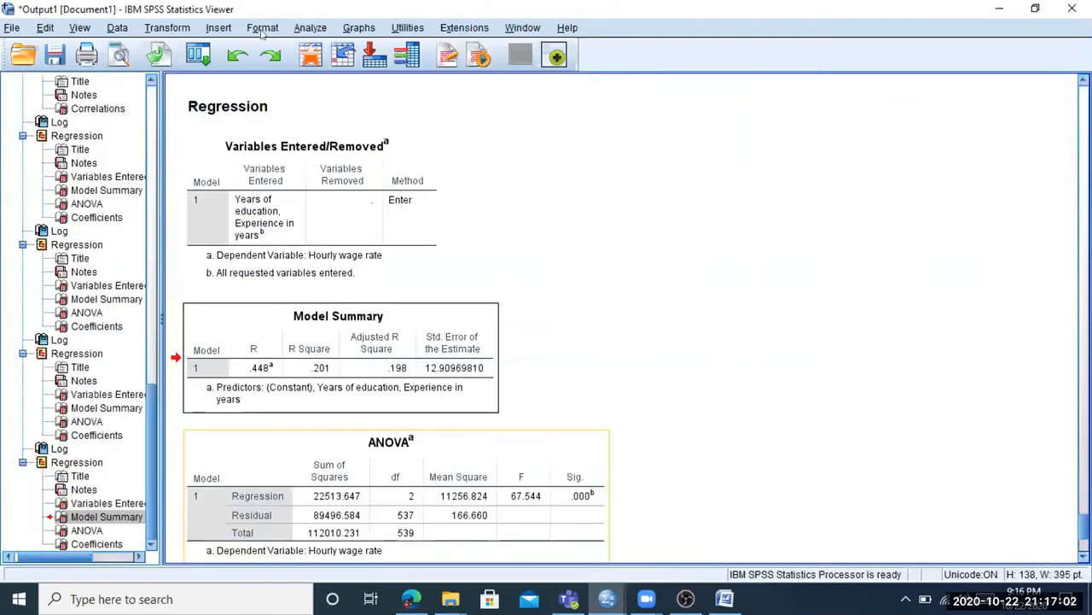
scroll(313, 237, "down", 5)
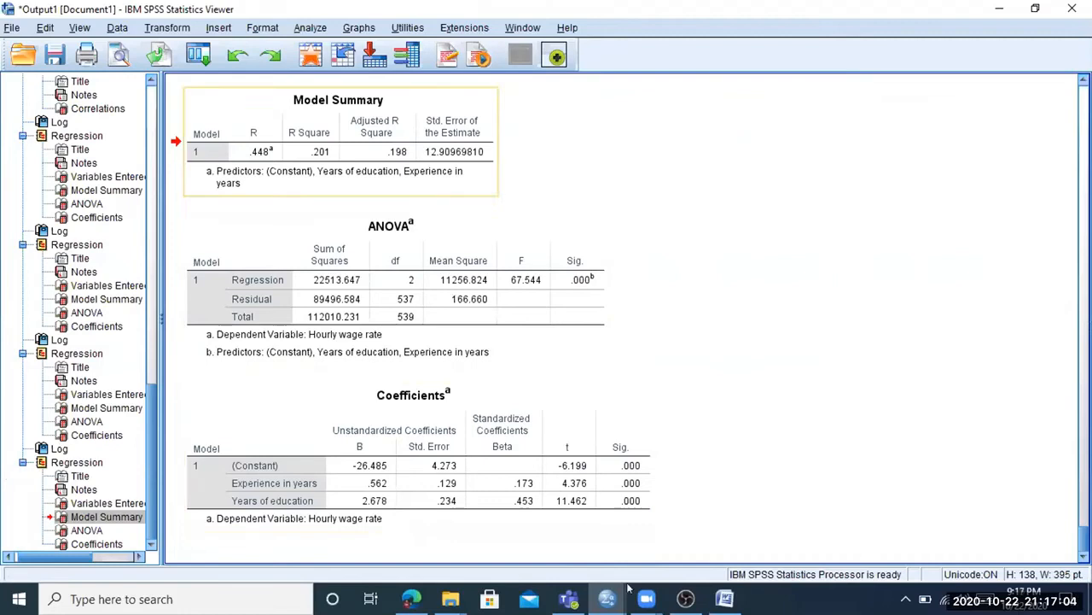
key("alt+o")
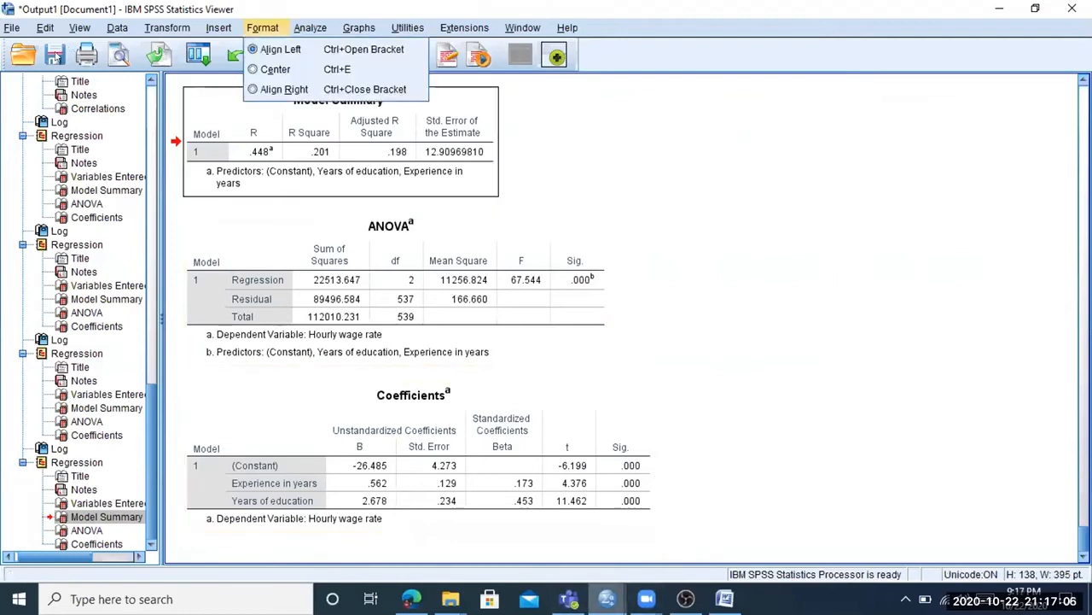
left_click(607, 598)
left_click(693, 538)
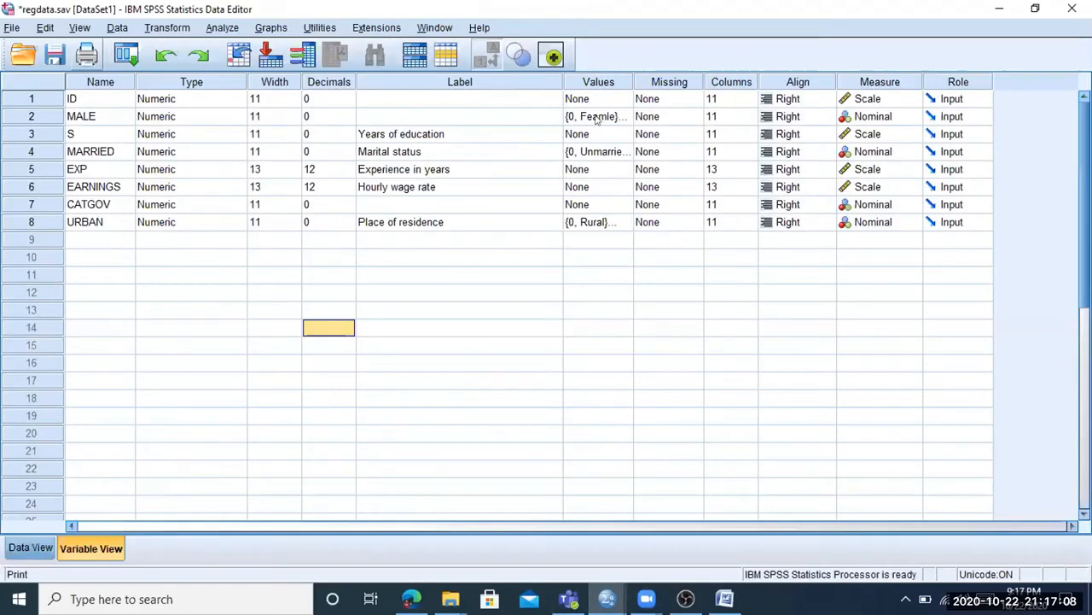
Set the MALE variable's width to 2 and inspect the value labels assigned to its codes 0 and 1
left_click(82, 116)
left_click(275, 116)
left_click(622, 117)
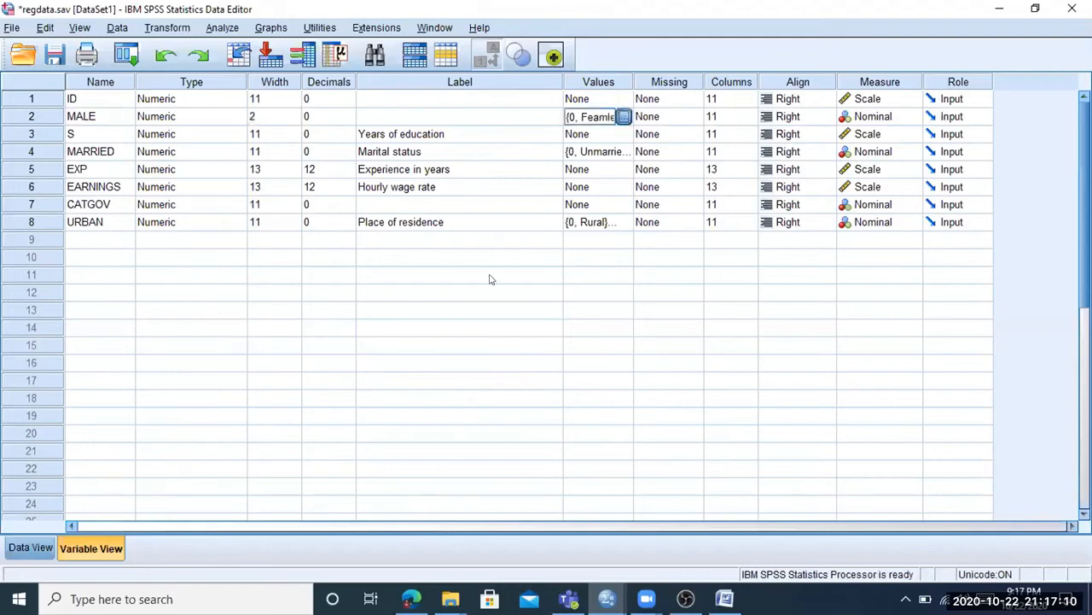
left_click(514, 292)
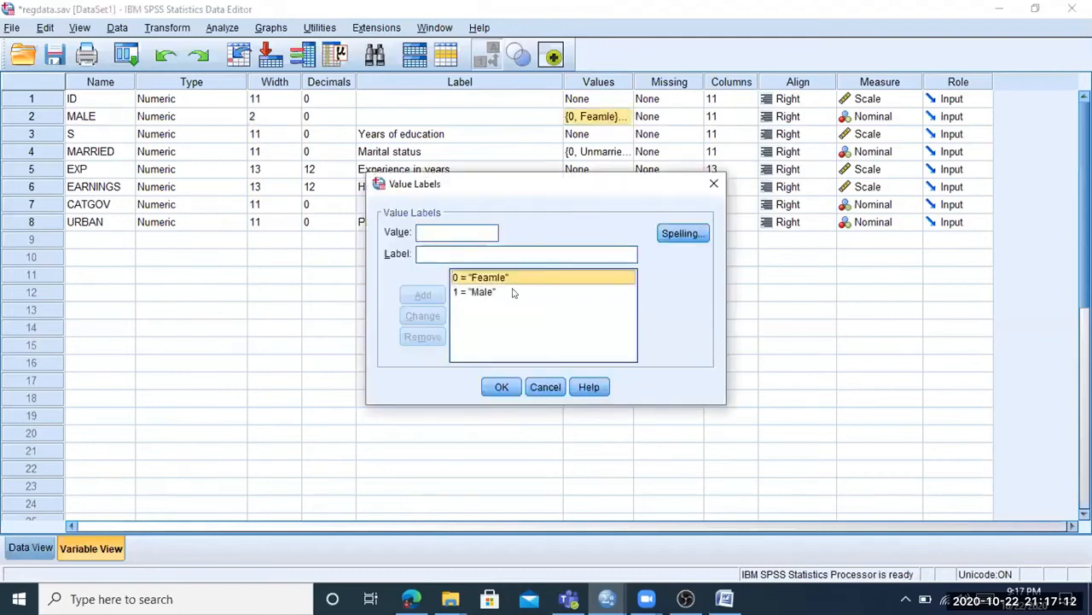
left_click(491, 278)
left_click(489, 293)
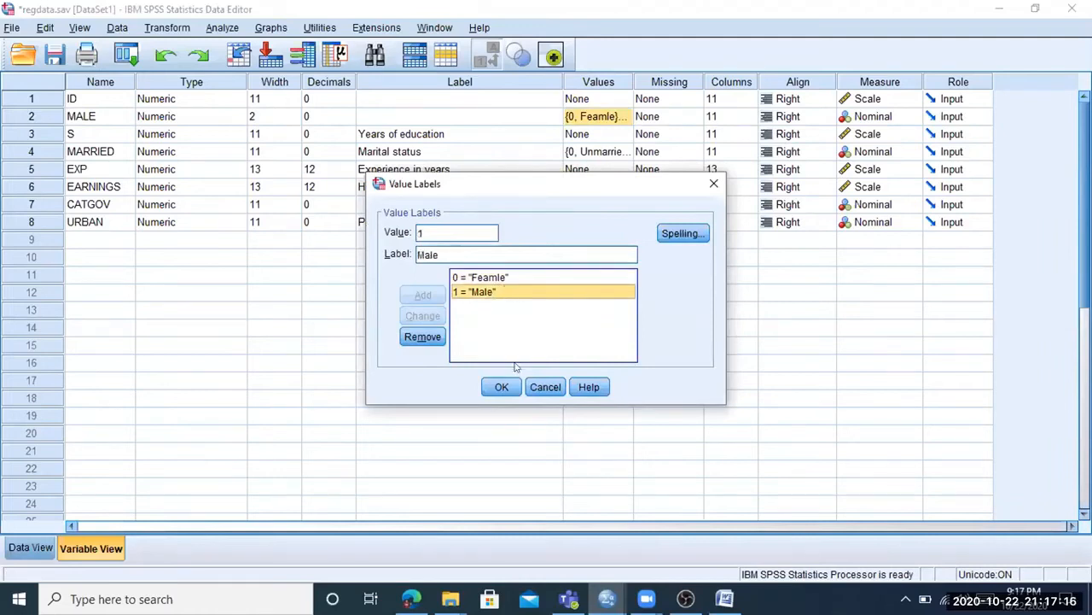
left_click(502, 387)
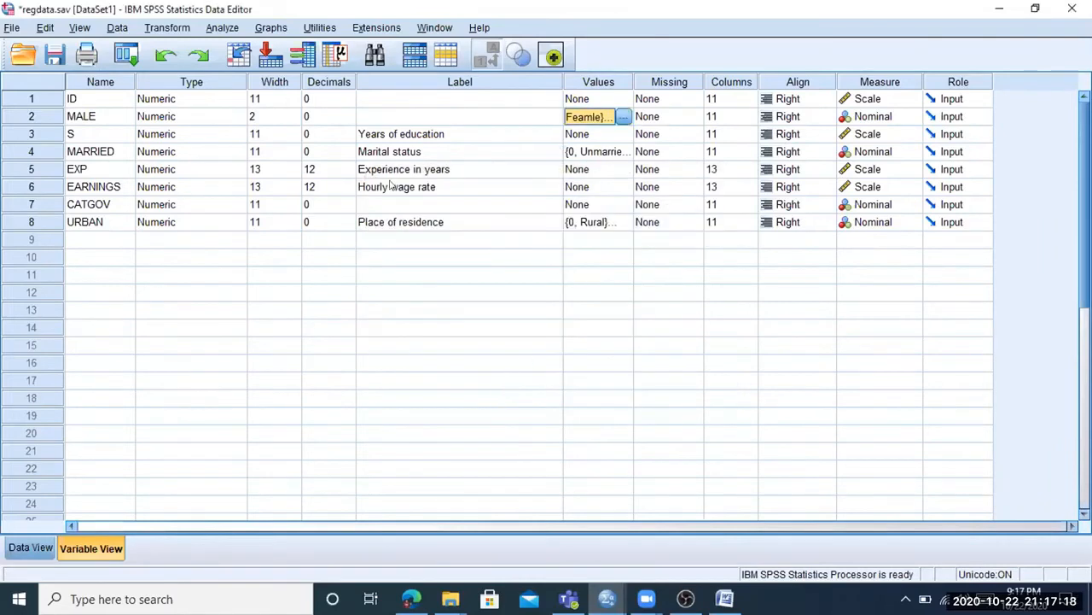
Re-examine the MALE variable's value labels for 0 and 1, and check its decimals and measurement level options
left_click(501, 120)
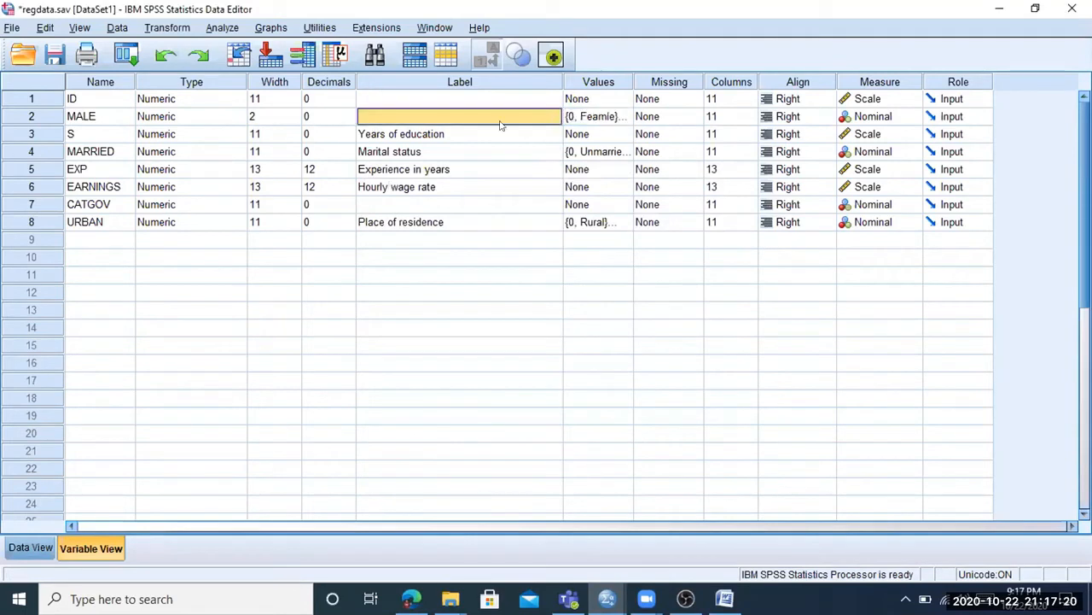
left_click(611, 119)
left_click(623, 117)
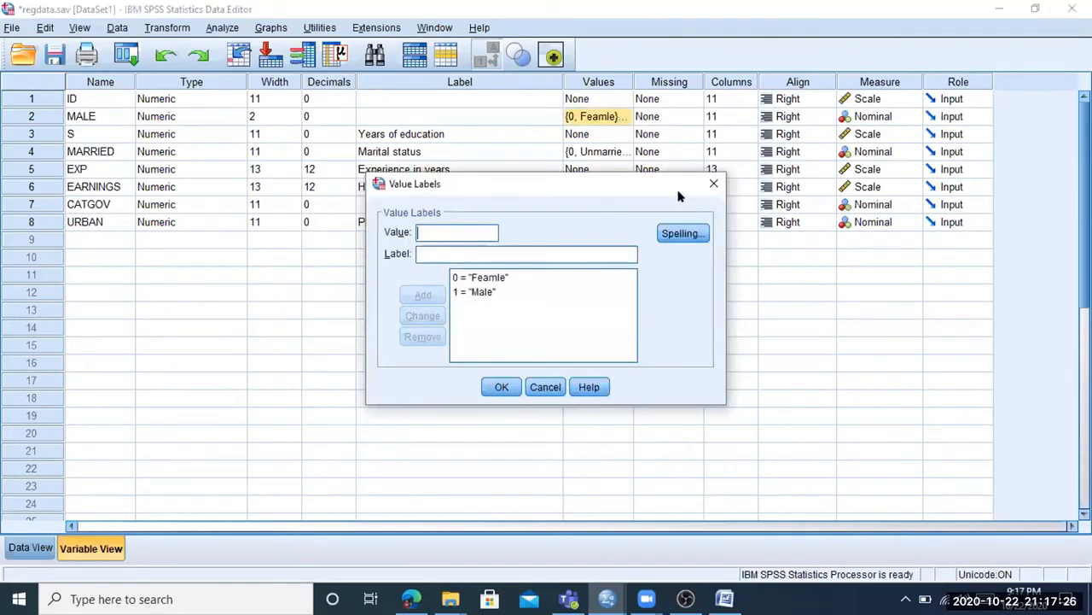
left_click(495, 292)
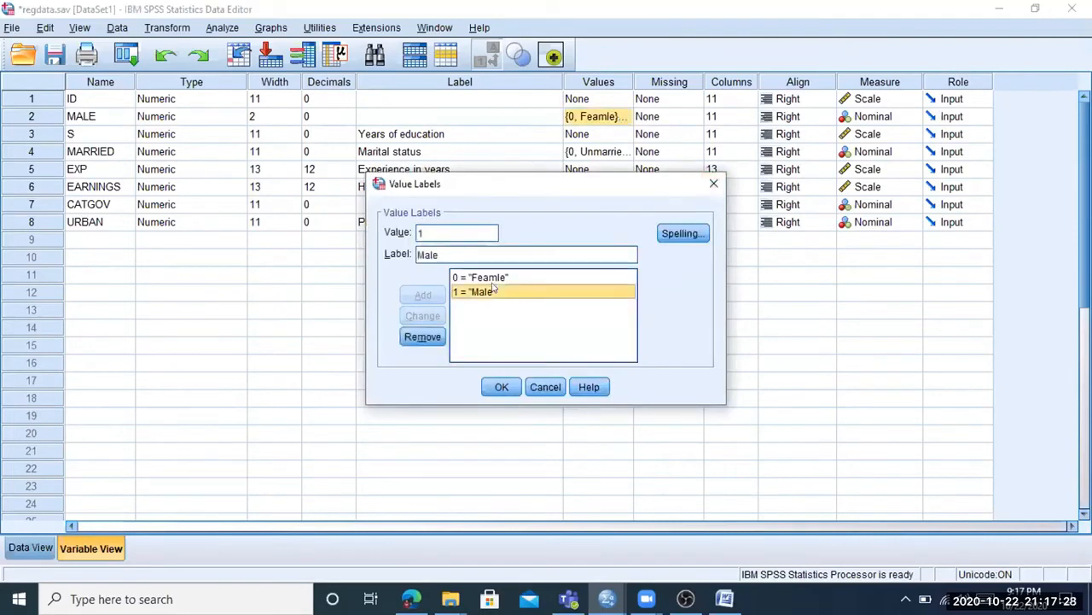
left_click(491, 278)
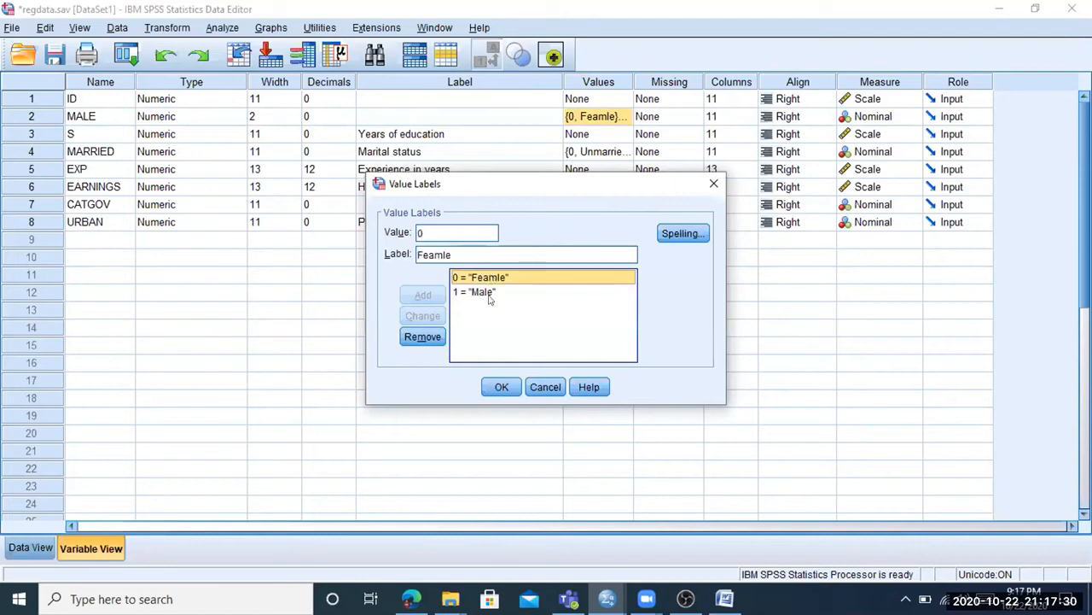
left_click(488, 293)
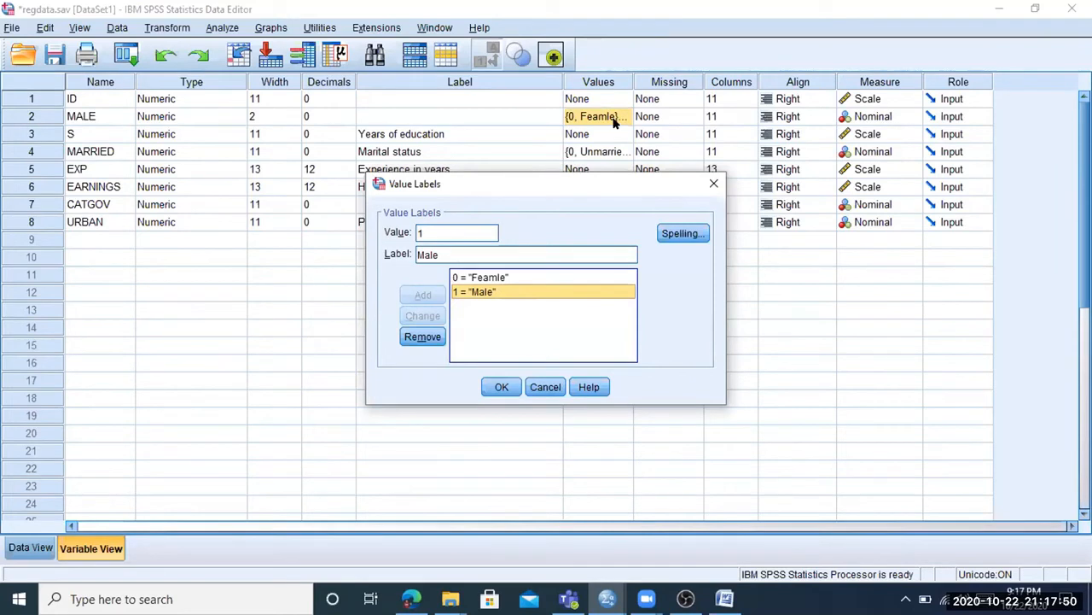
left_click(466, 237)
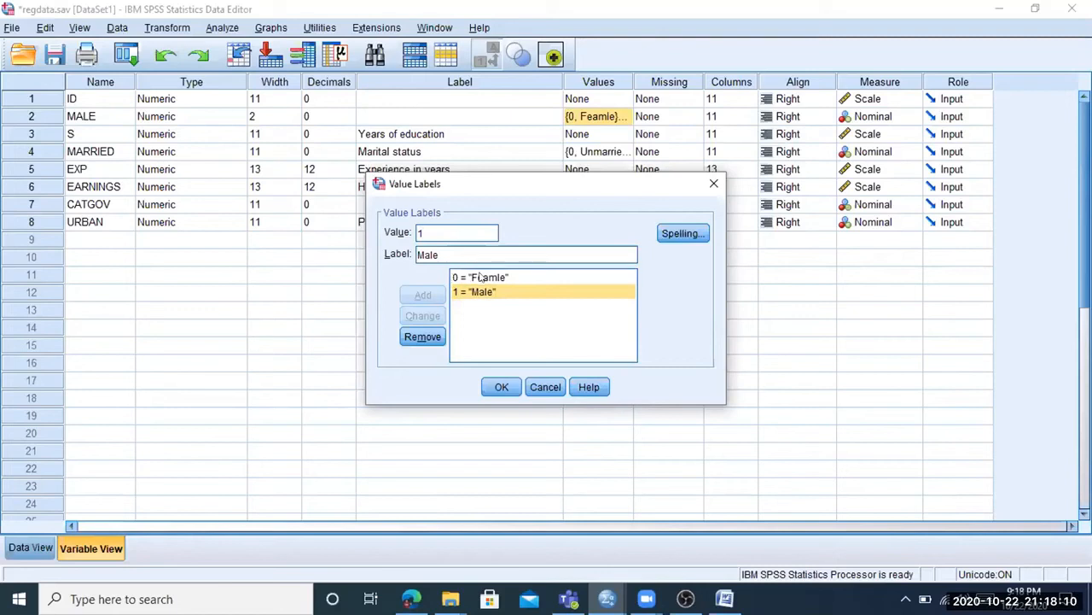
left_click(501, 387)
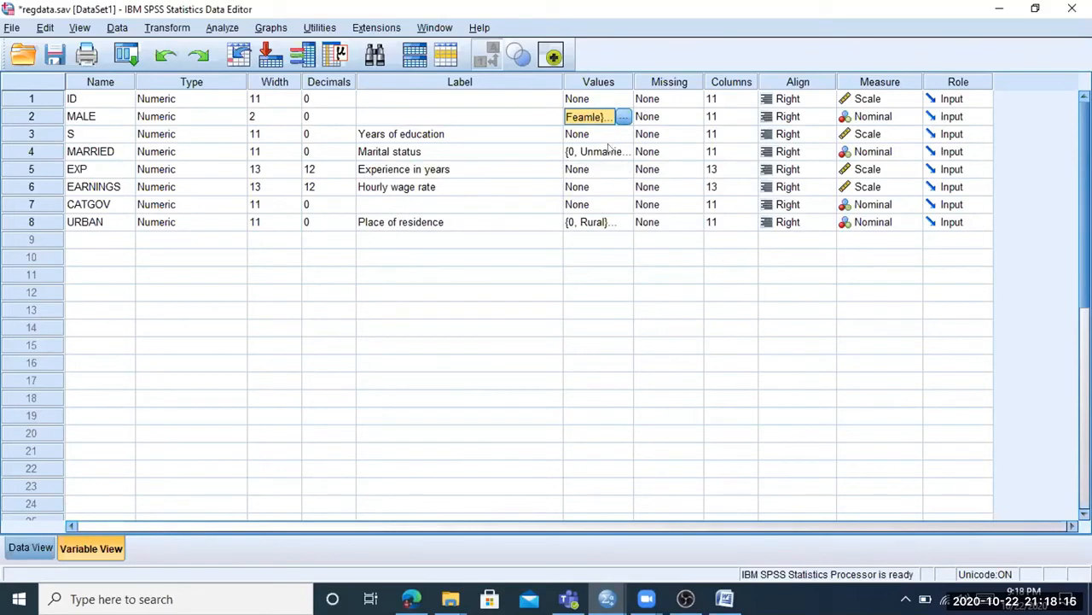
left_click(350, 116)
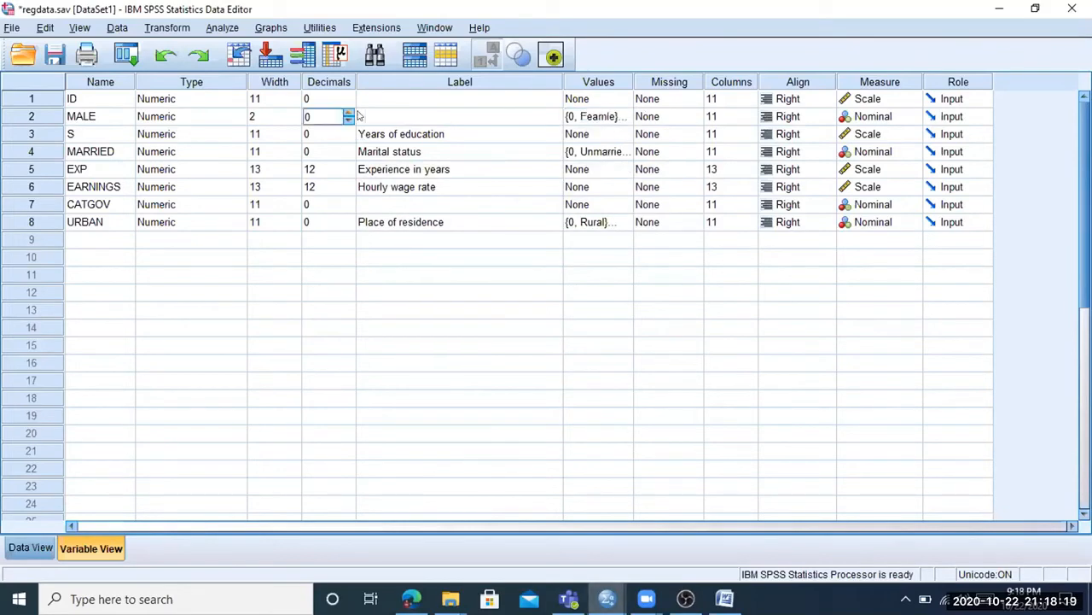
left_click(862, 117)
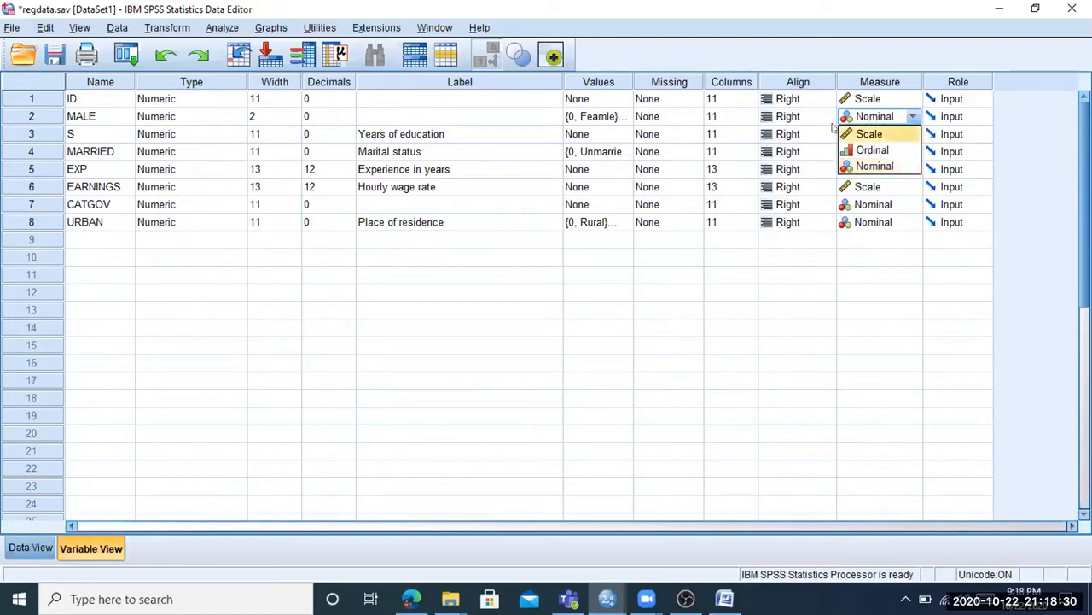
Run a linear regression of hourly wage rate (EARNINGS) on EXP, S and MALE using the Enter method
left_click(286, 27)
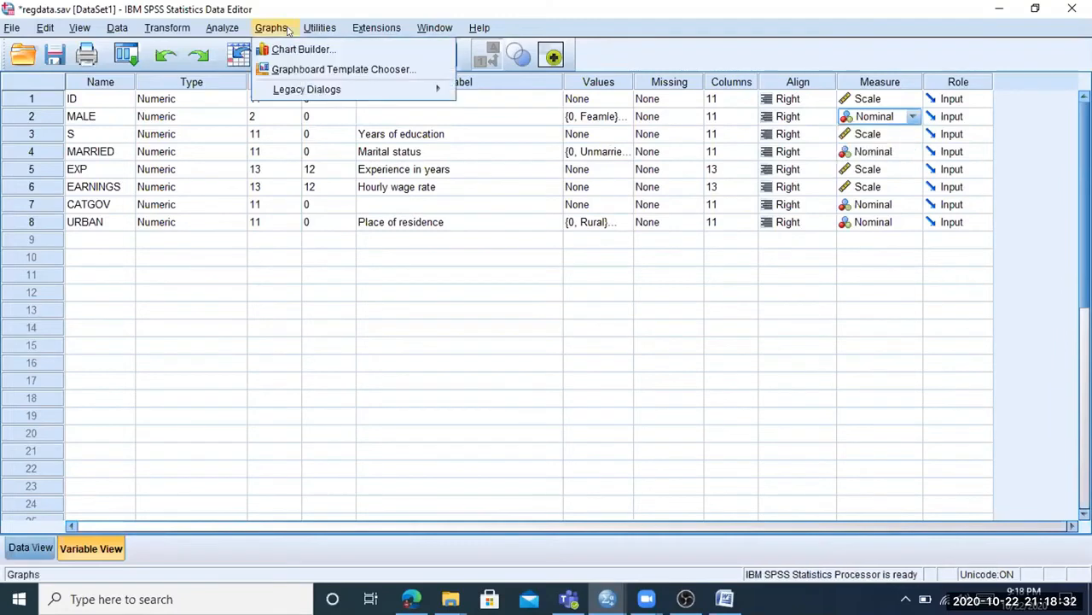
left_click(224, 29)
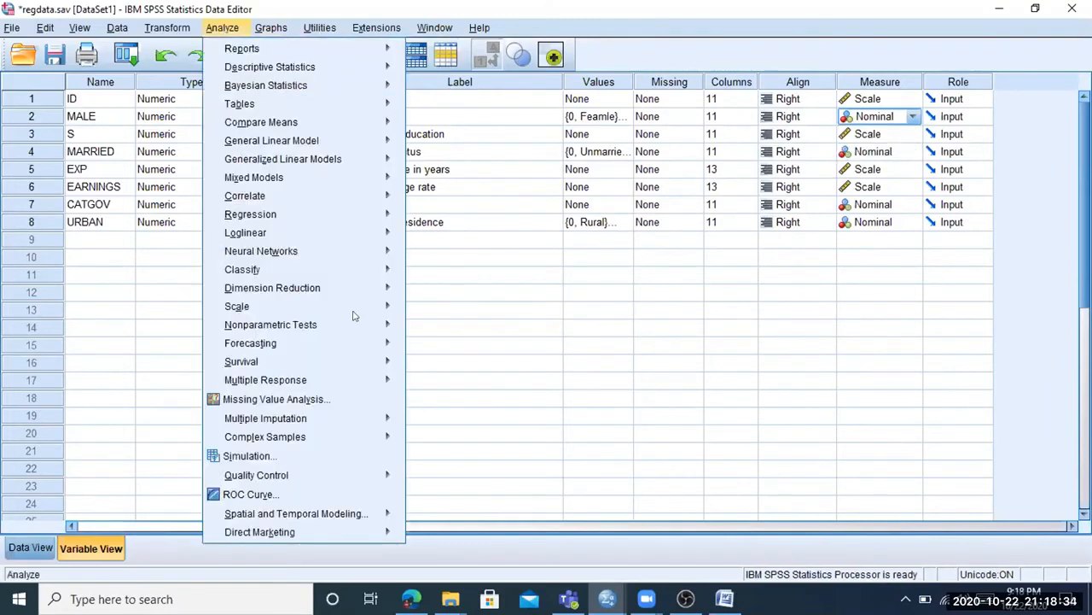
mouse_move(354, 220)
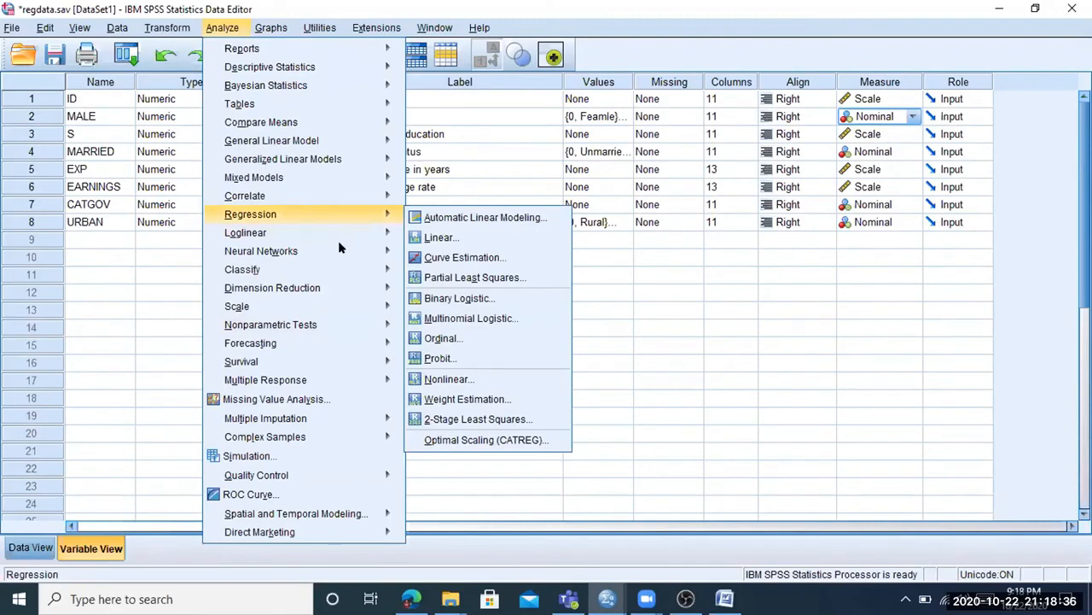
mouse_move(388, 214)
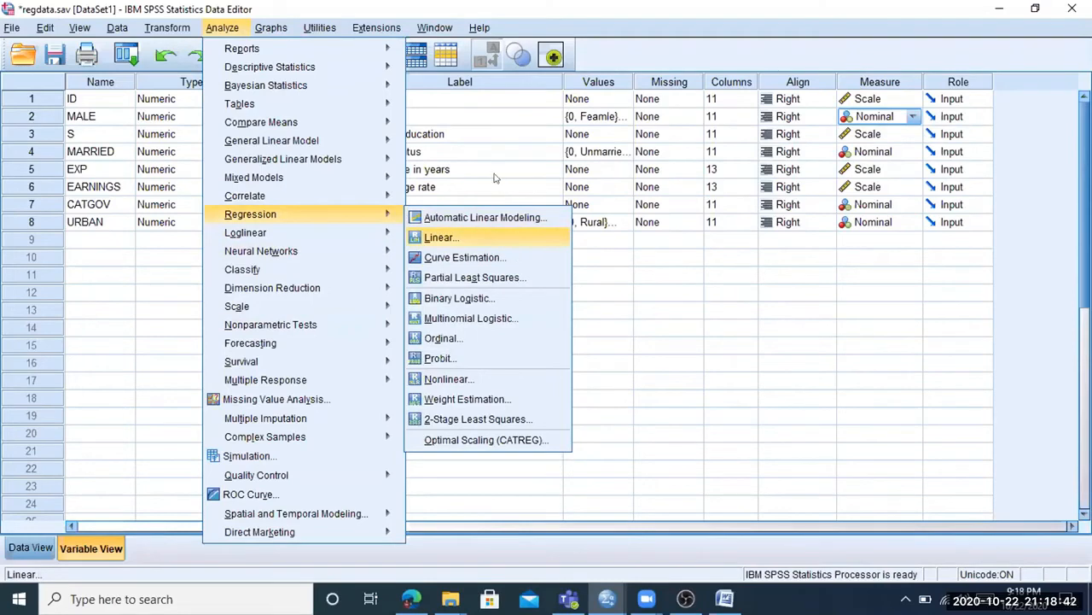
left_click(591, 244)
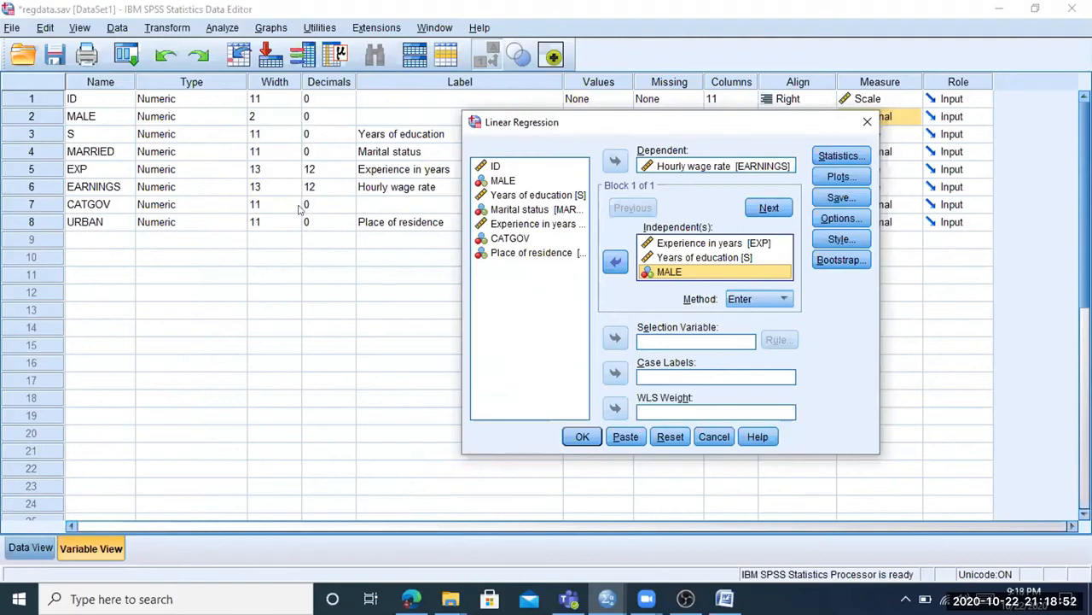
key("alt+Tab")
Examine the new regression's Model Summary, then check the MALE variable's label in the data editor
left_click(327, 210)
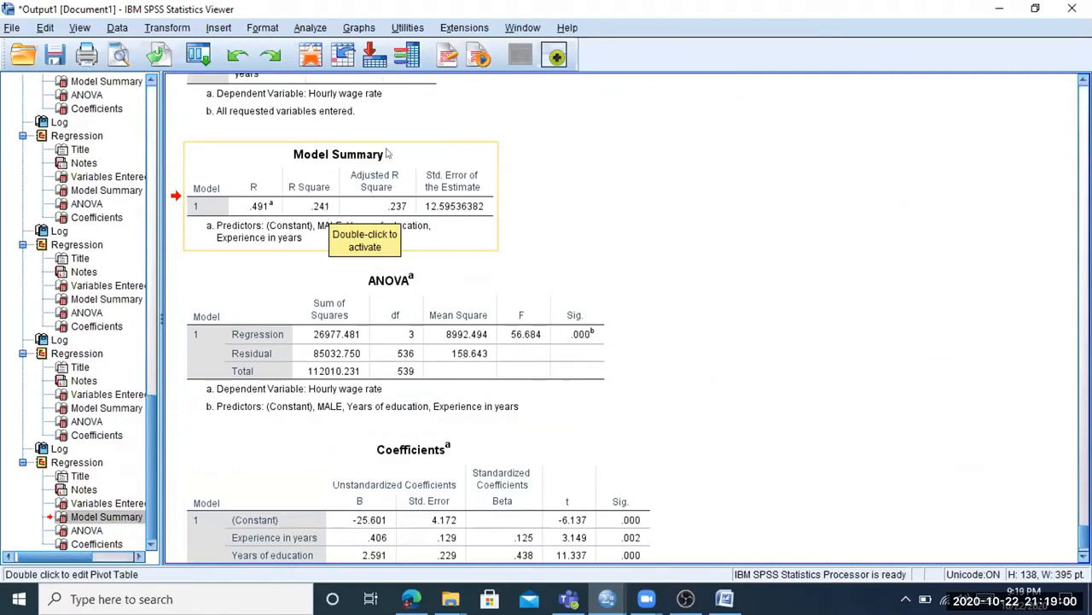
left_click_drag(386, 150, 529, 239)
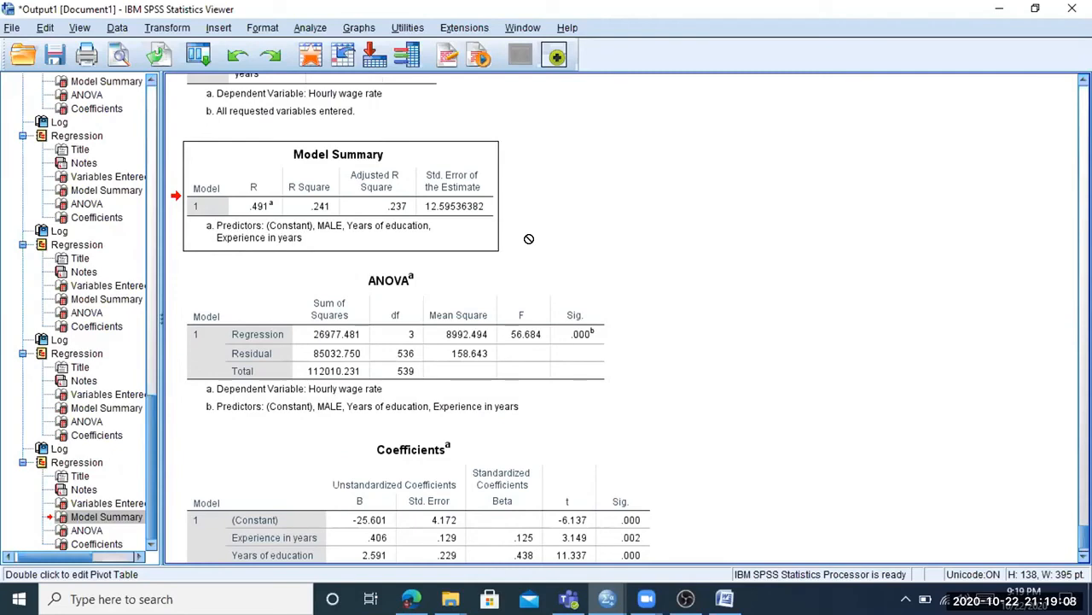
left_click(608, 599)
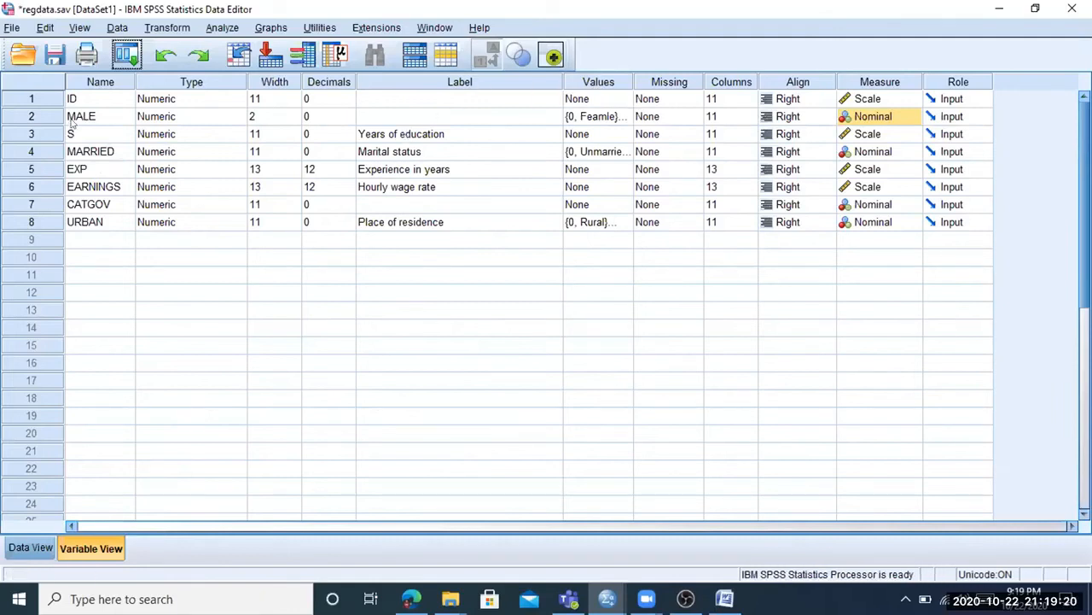
left_click(372, 117)
left_click(451, 156)
left_click(451, 119)
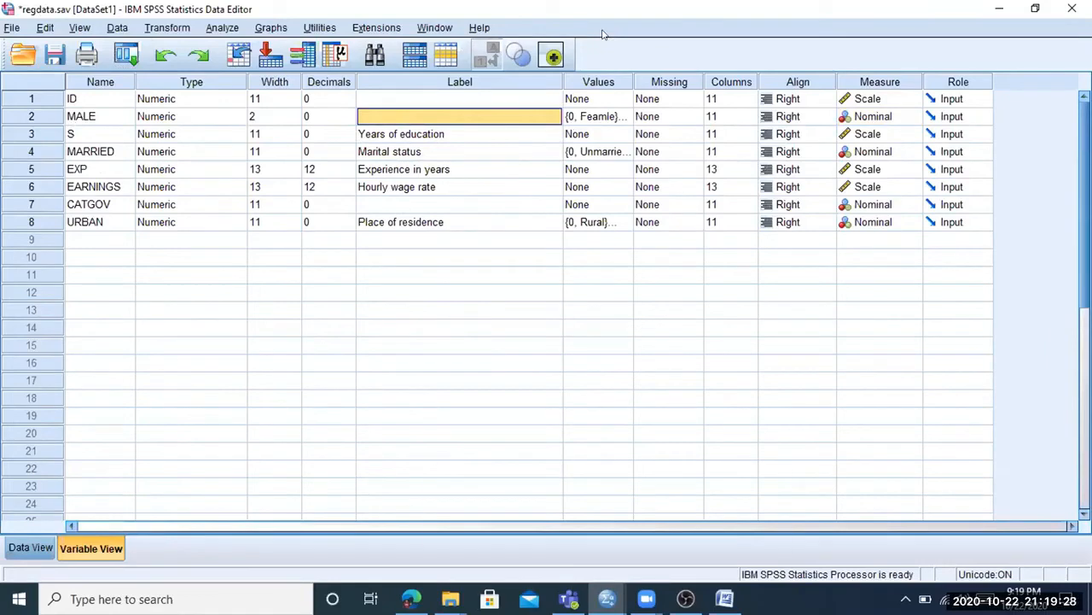
Return to the output and examine the three-predictor model's R Square and the coefficient and significance of MALE
left_click(606, 598)
left_click(494, 524)
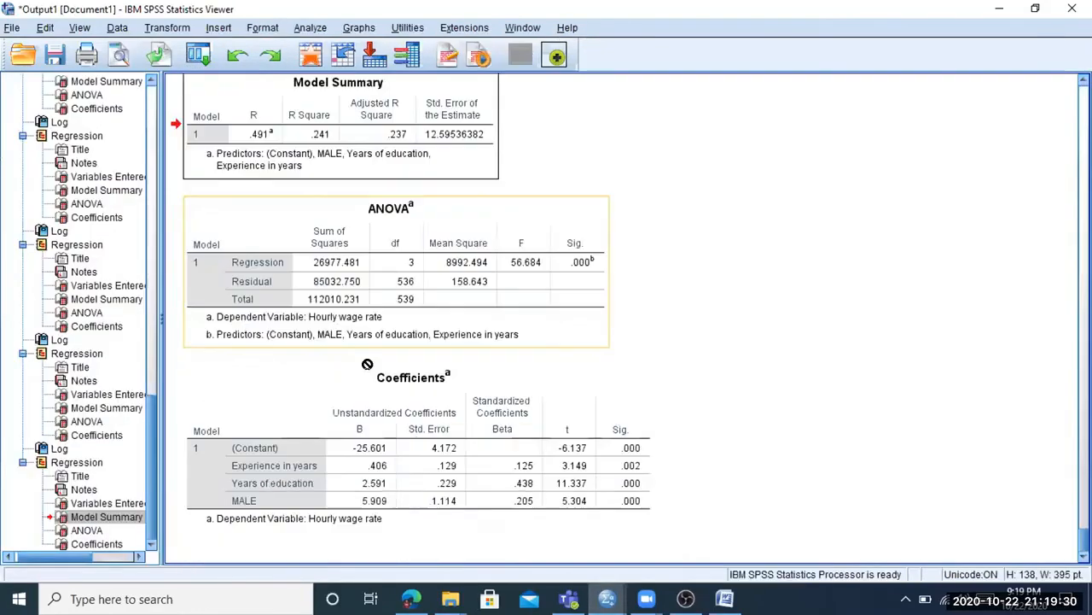
scroll(327, 333, "up", 3)
left_click(329, 335)
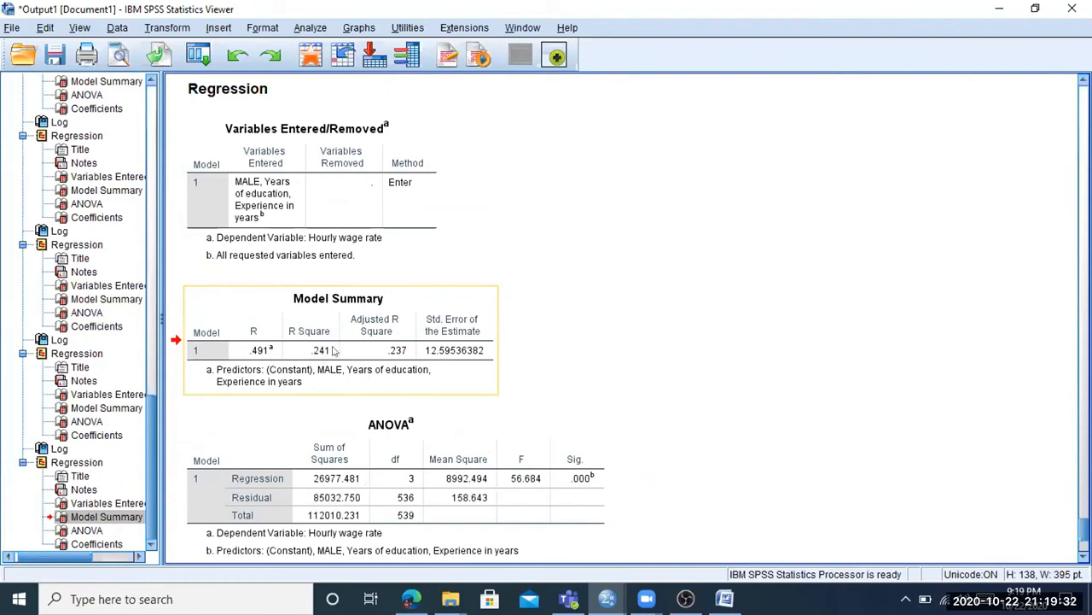
left_click(336, 351)
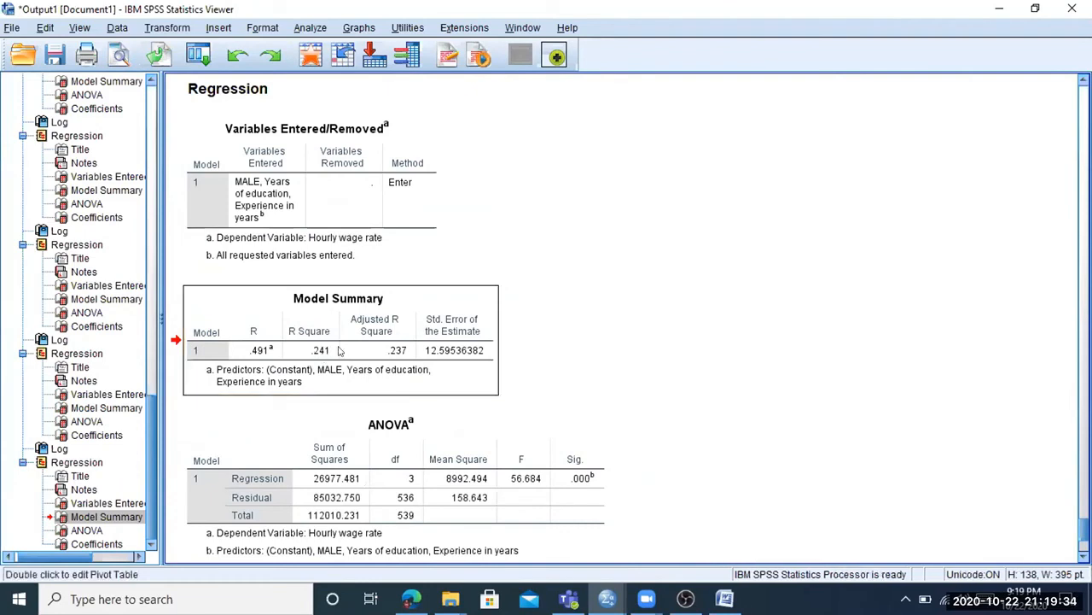
scroll(291, 222, "down", 3)
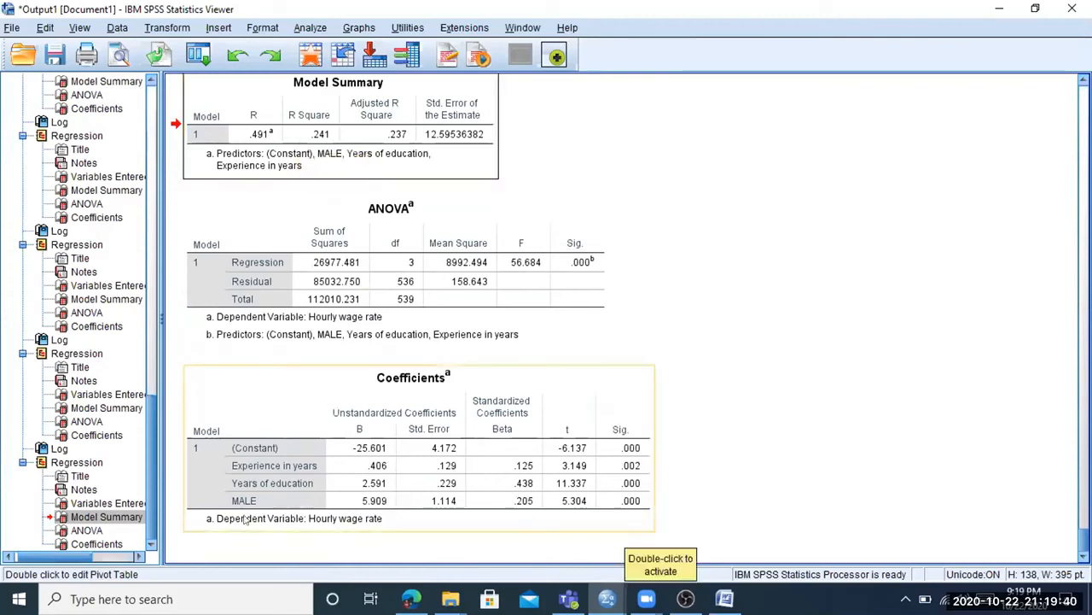
left_click(406, 505)
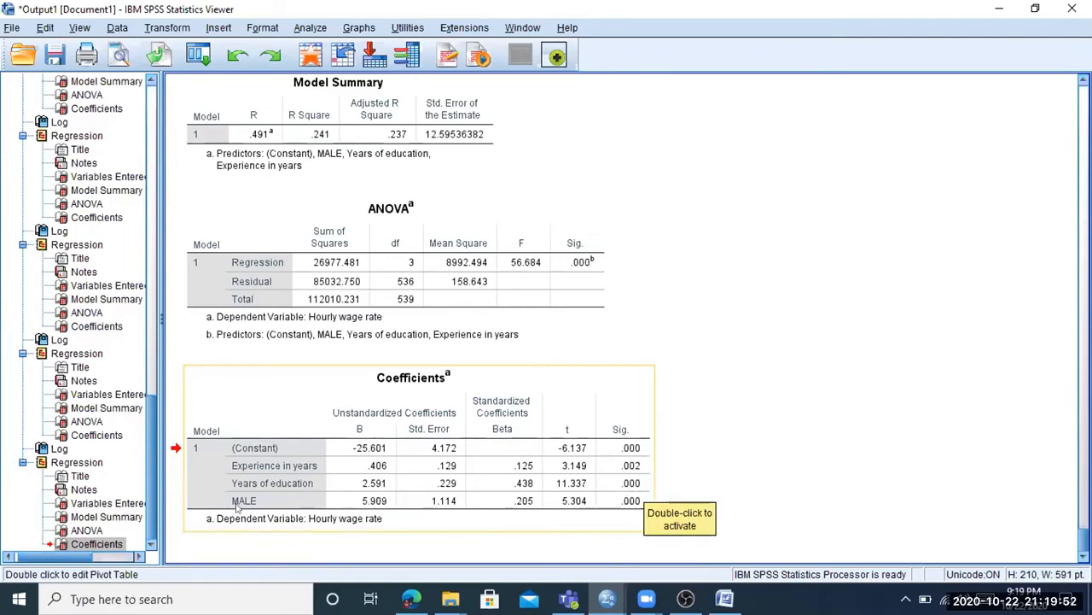
left_click(632, 504)
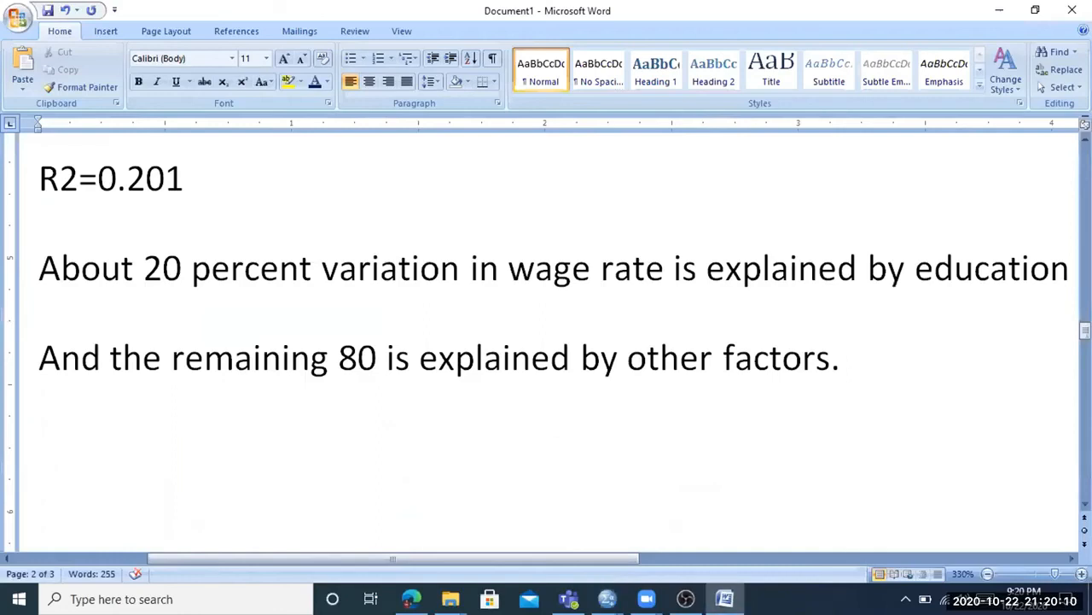
Begin the three-predictor wage equation in Word as "Wage =-25+0.41*exper+", taking the constant and experience coefficients from the SPSS output
type("Wage =")
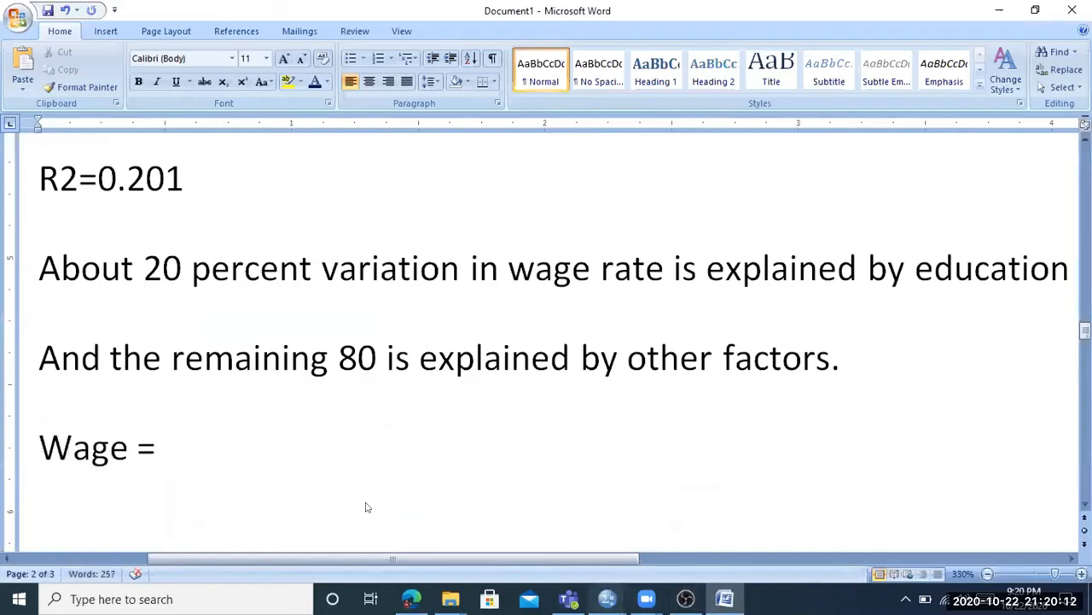
mouse_move(607, 599)
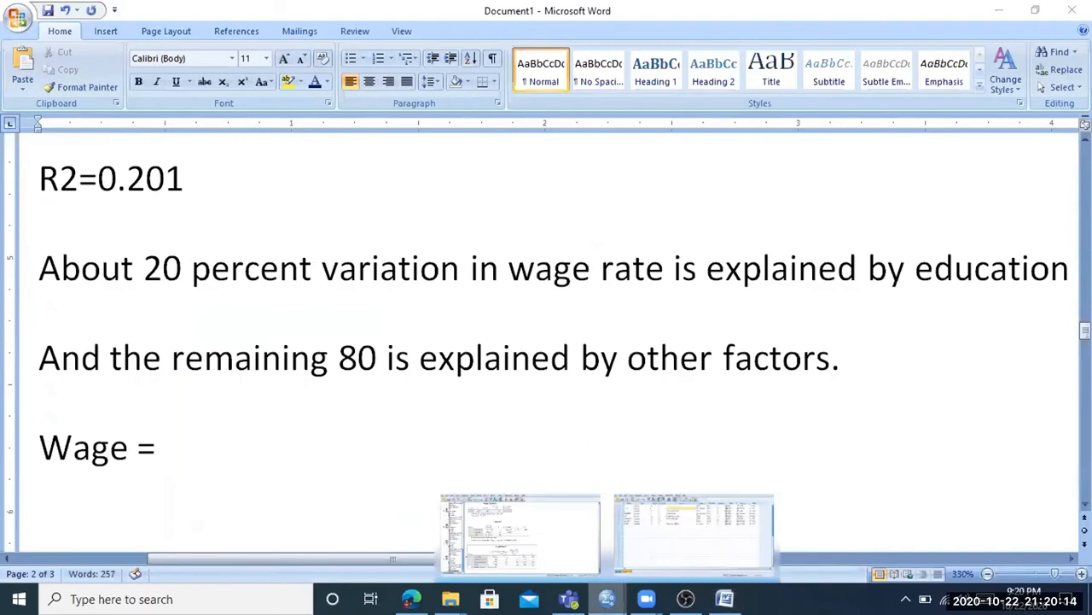
left_click(693, 533)
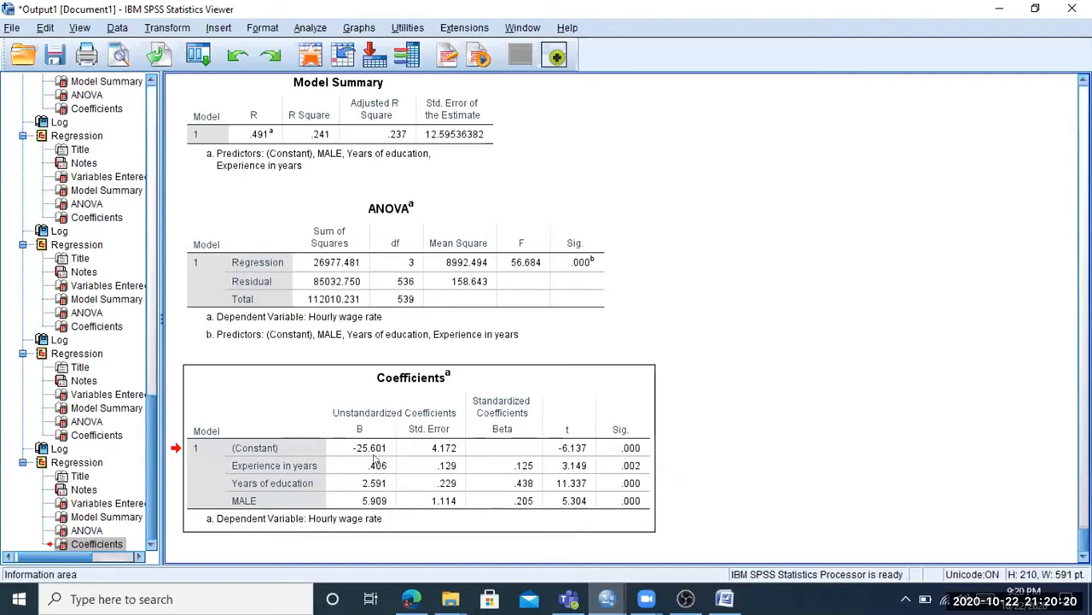
key("alt+Tab")
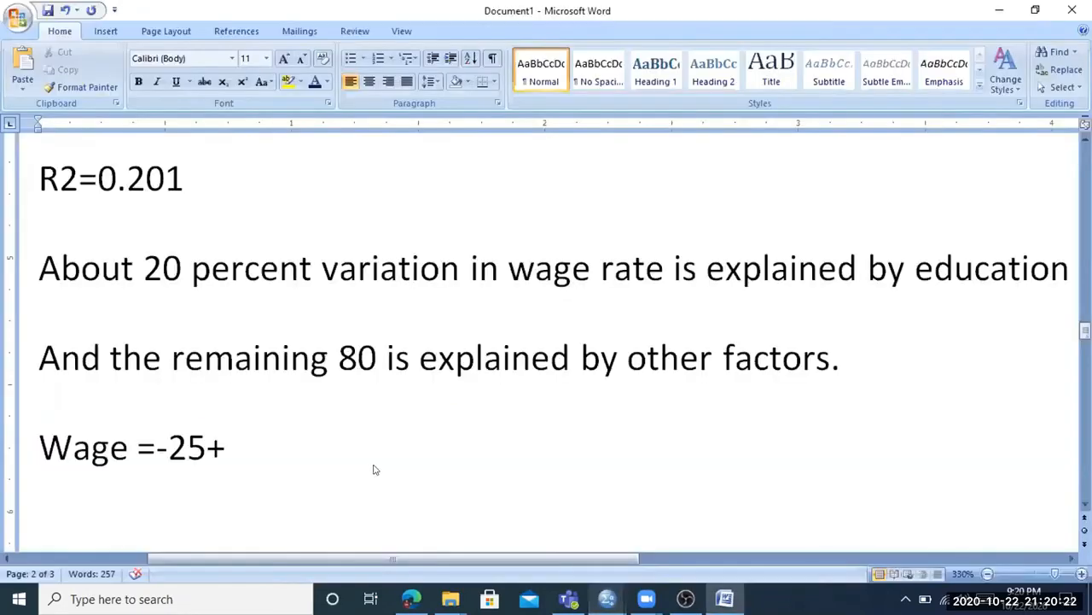
key("alt+Tab")
key("alt+Tab")
type("0.41")
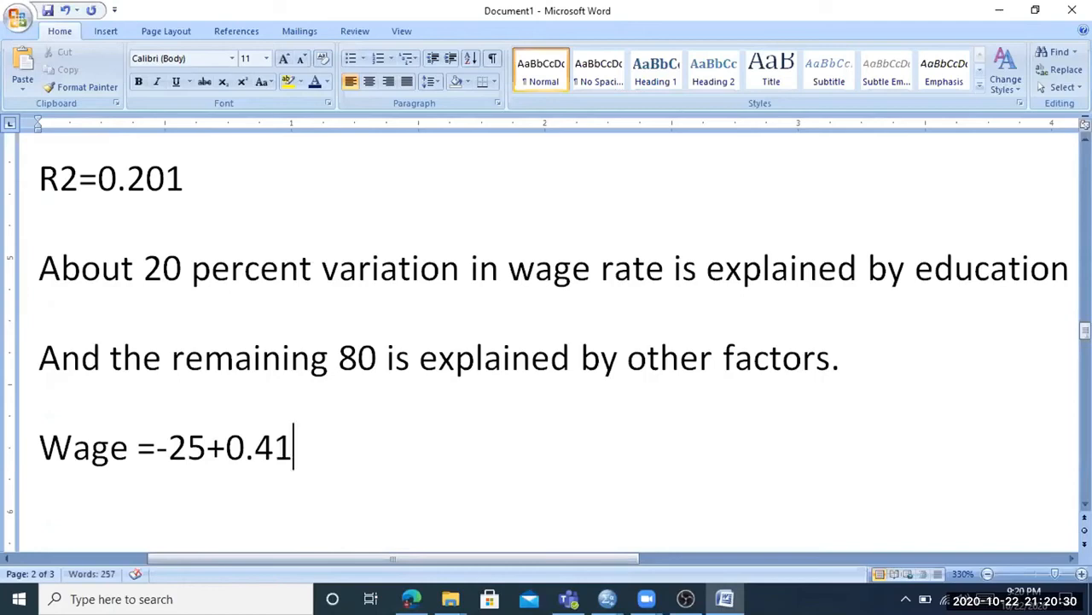
type("*exper+")
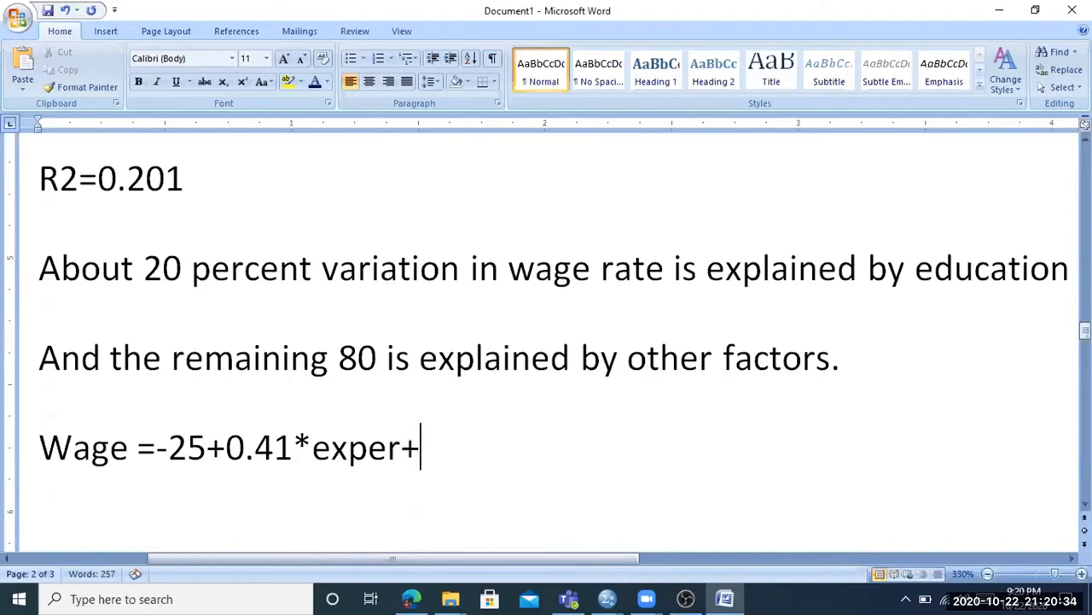
Look up the years of education coefficient in the SPSS output and append "2.59*educ+" to the wage equation in Word
mouse_move(607, 598)
left_click(546, 525)
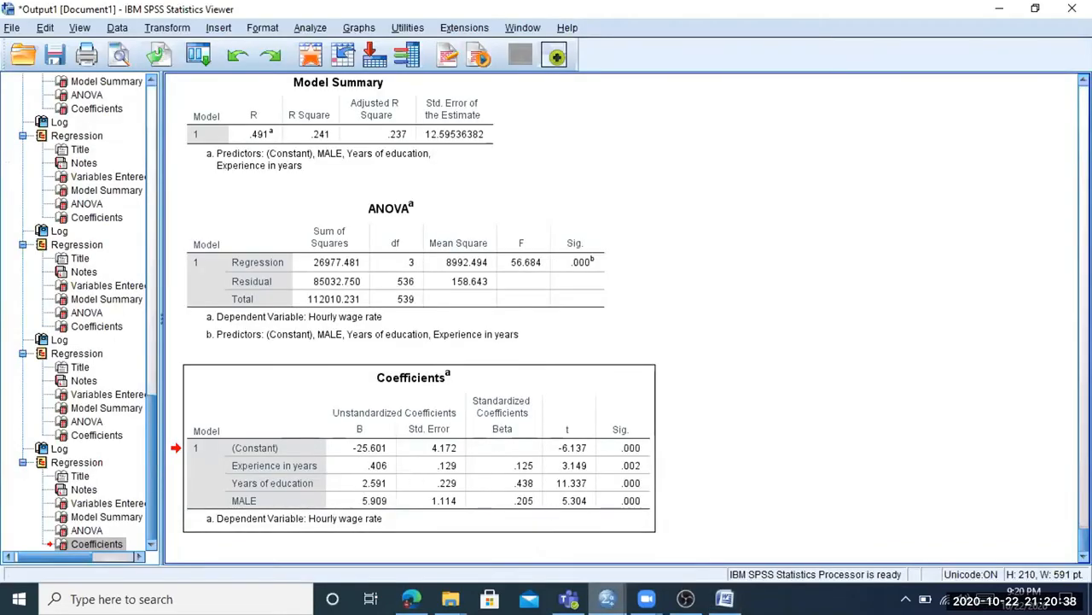
left_click(725, 598)
type("2.59")
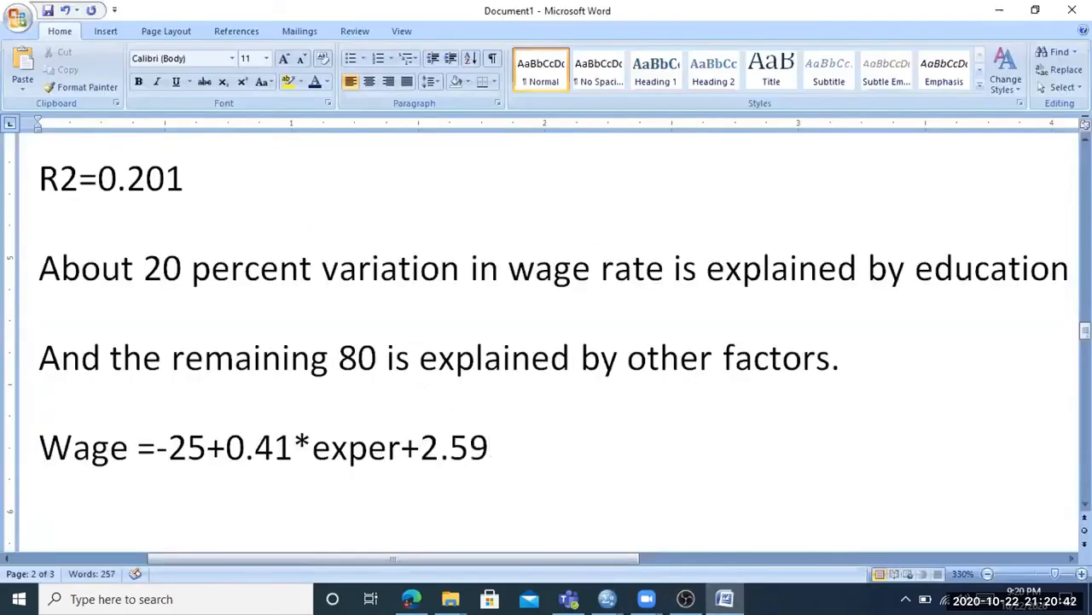
type("*ed")
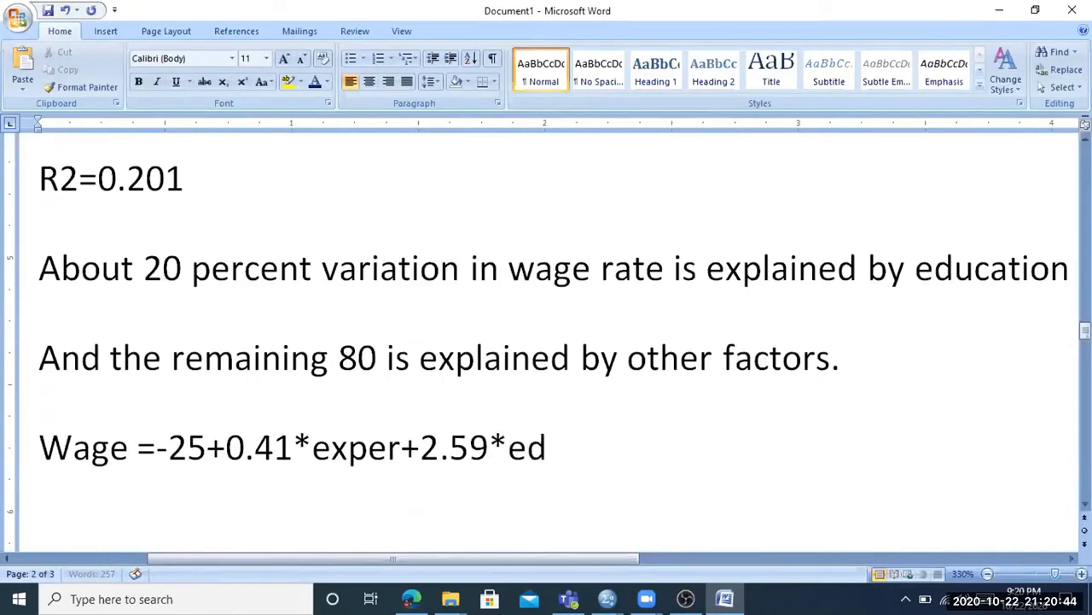
type("uc+")
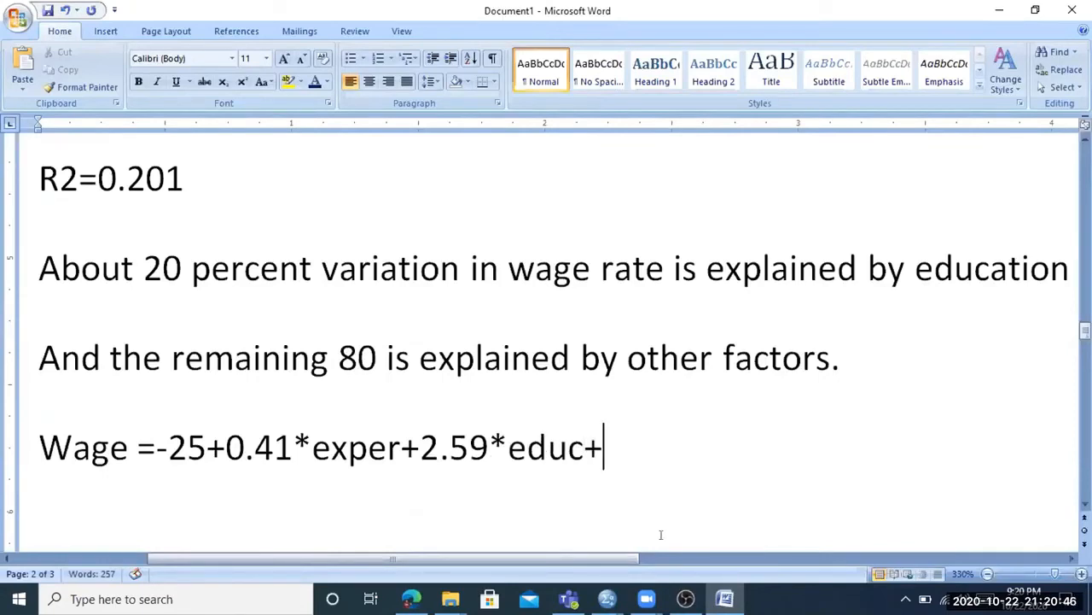
Look up the MALE coefficient in the SPSS output and complete the wage equation in Word with "5.91*male"
key("alt+Tab")
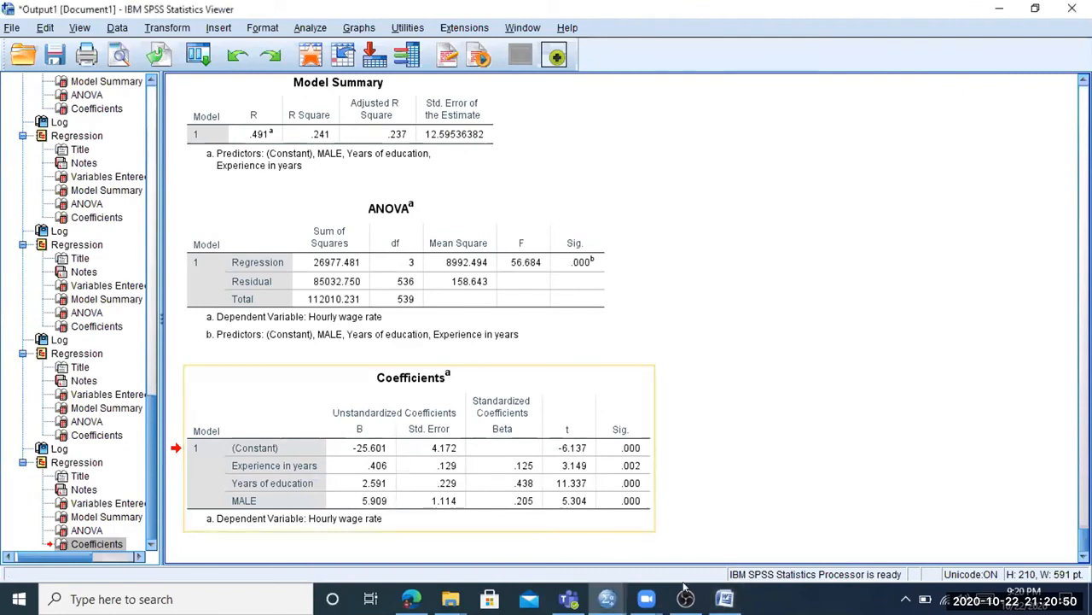
key("alt+Tab")
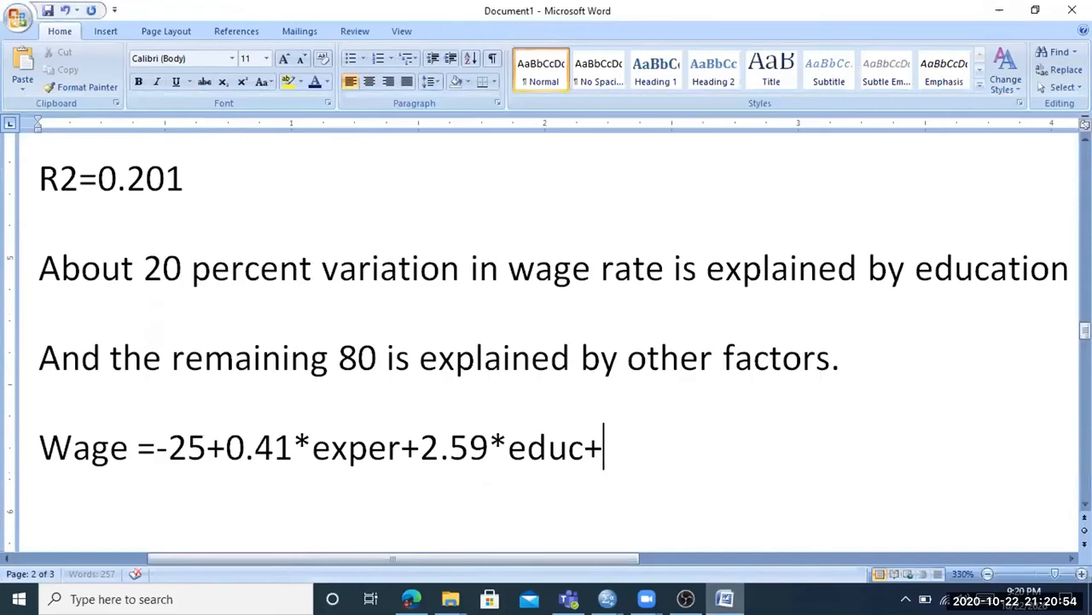
type("5")
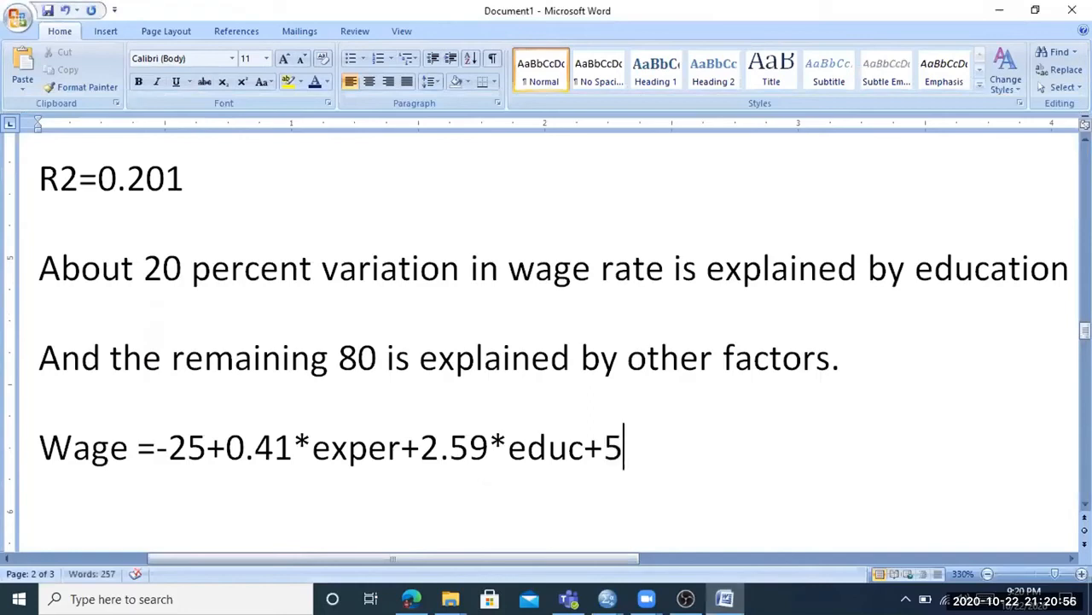
type(".91*male")
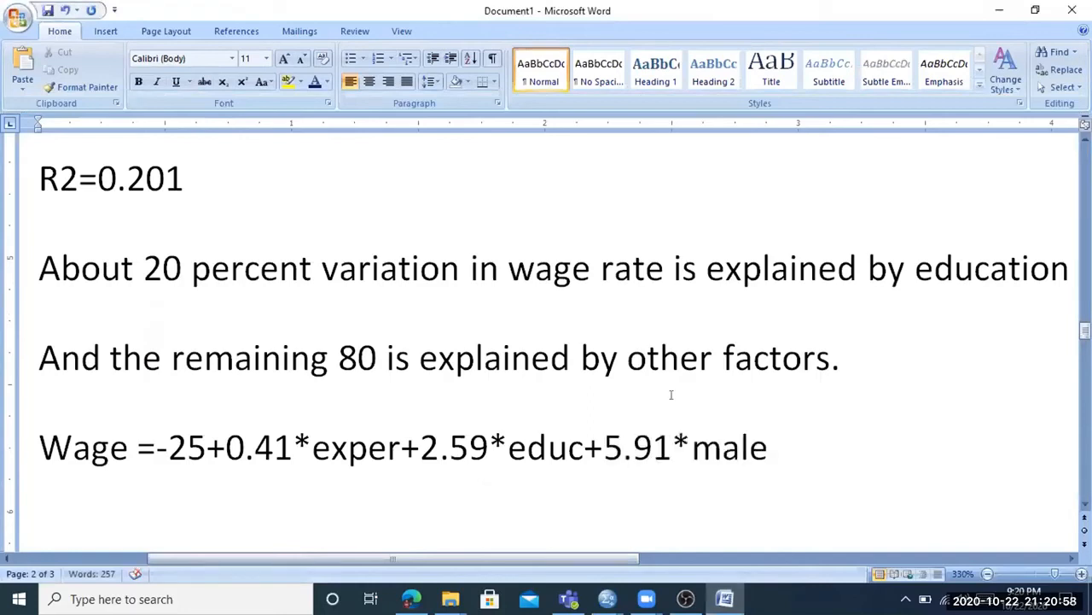
Check the significance values of all predictors in the SPSS Coefficients table, and return to the Word document
scroll(666, 401, "down", 1)
scroll(665, 401, "down", 1)
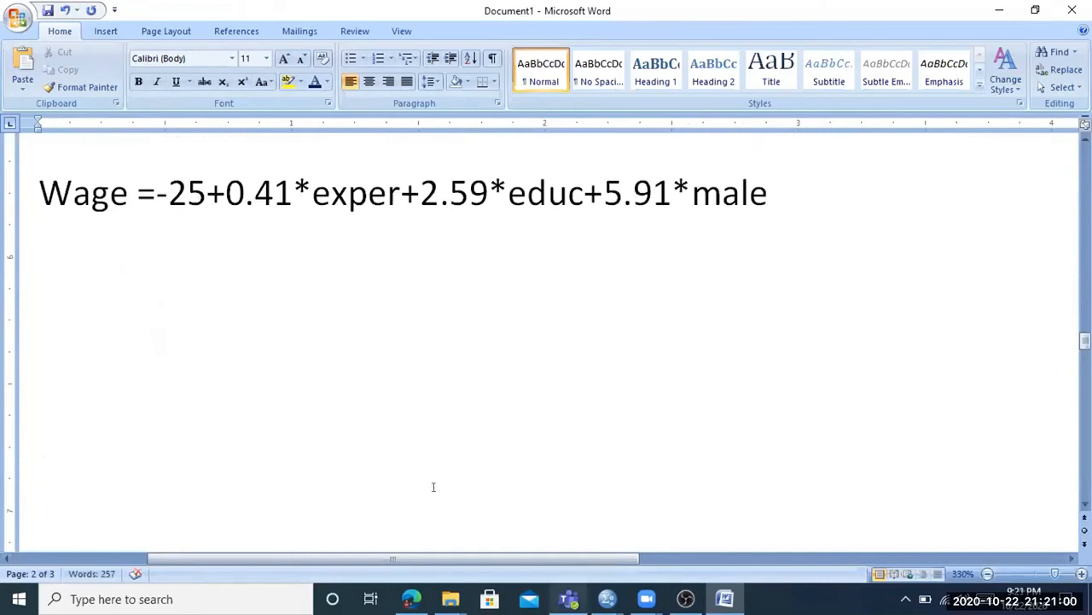
mouse_move(607, 598)
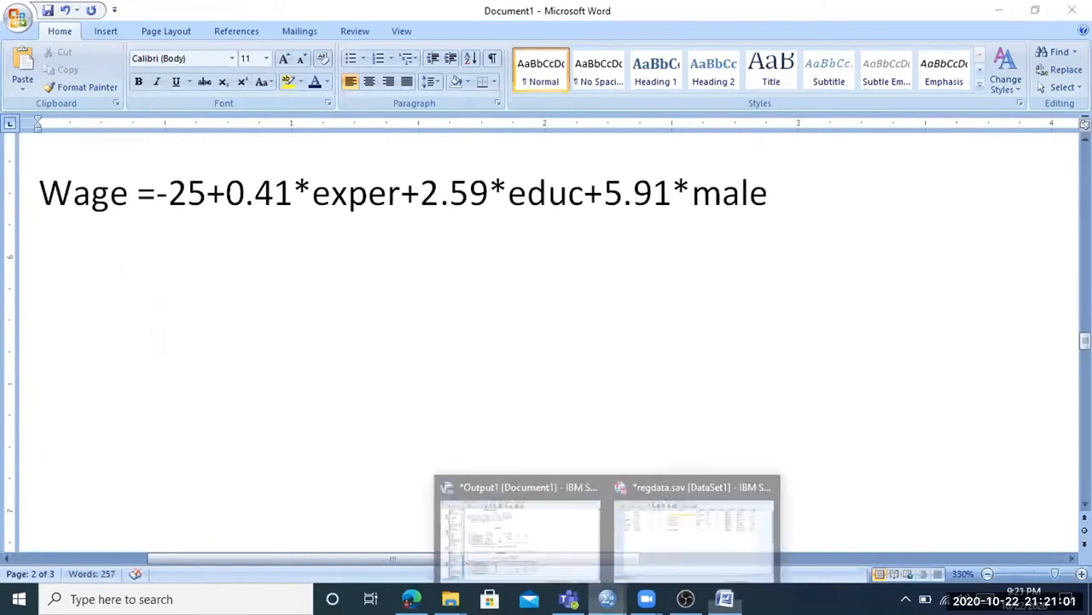
left_click(629, 481)
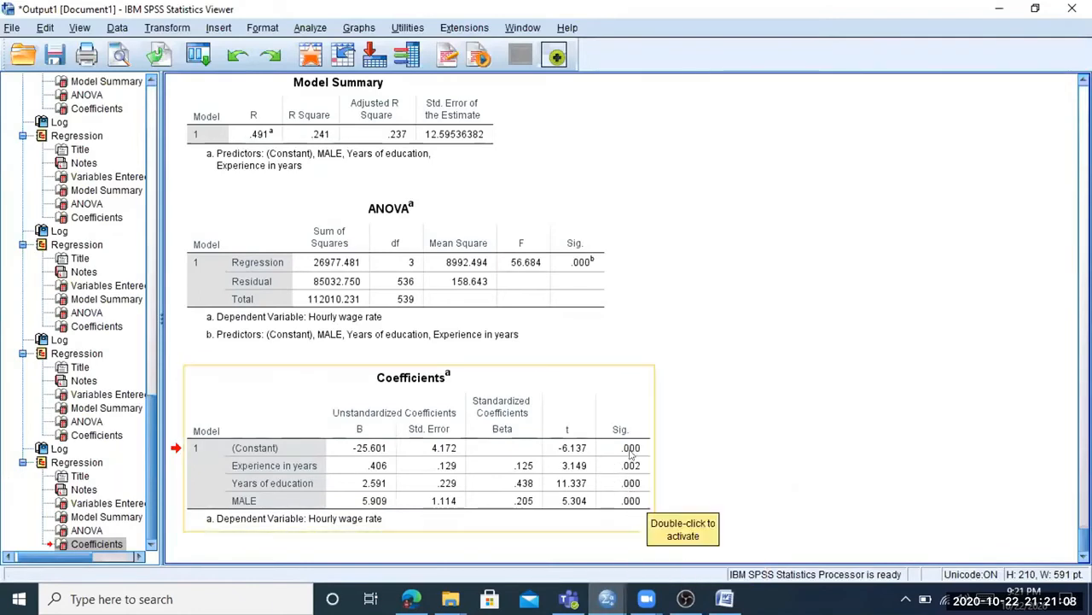
left_click(724, 598)
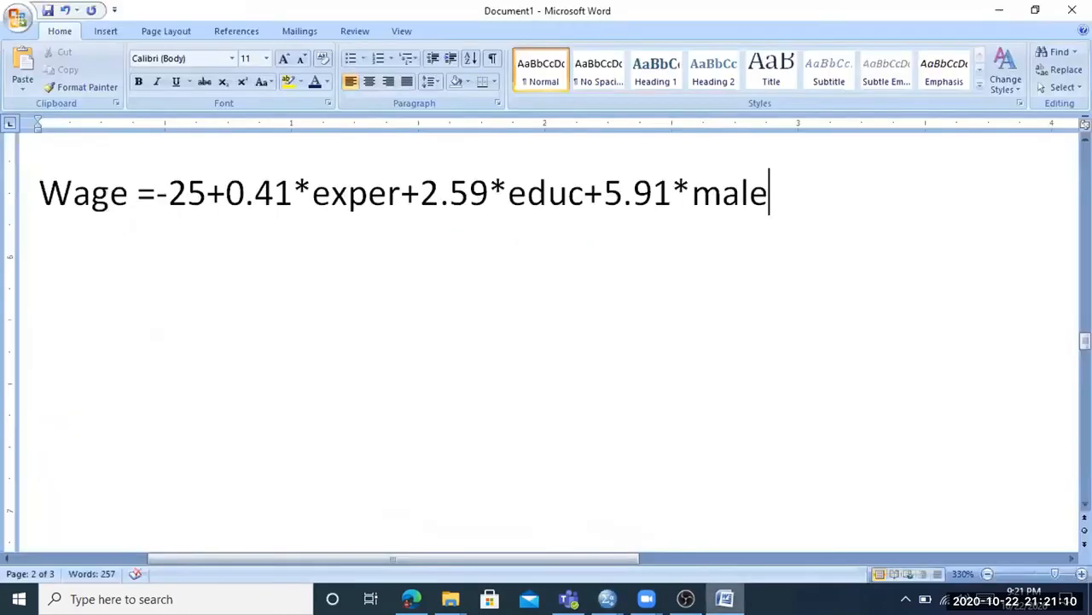
Review the experience and education terms of the wage equation, highlighting exper, 0.41, educ and 2.59 in turn
scroll(397, 316, "up", 1)
left_click(368, 324)
left_click_drag(399, 324, 303, 316)
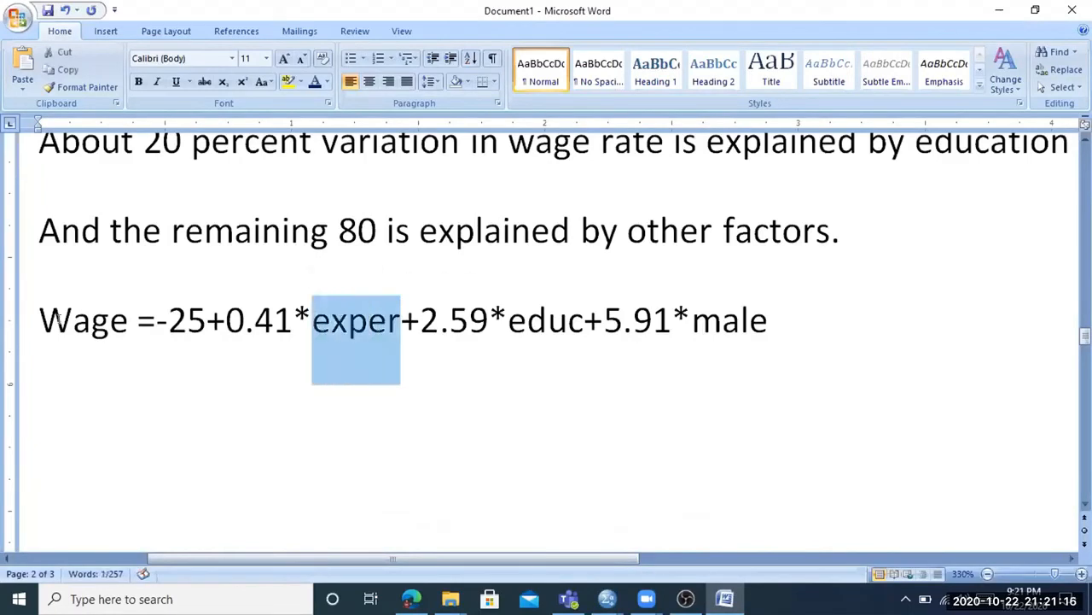
left_click(74, 319)
left_click_drag(225, 314, 290, 317)
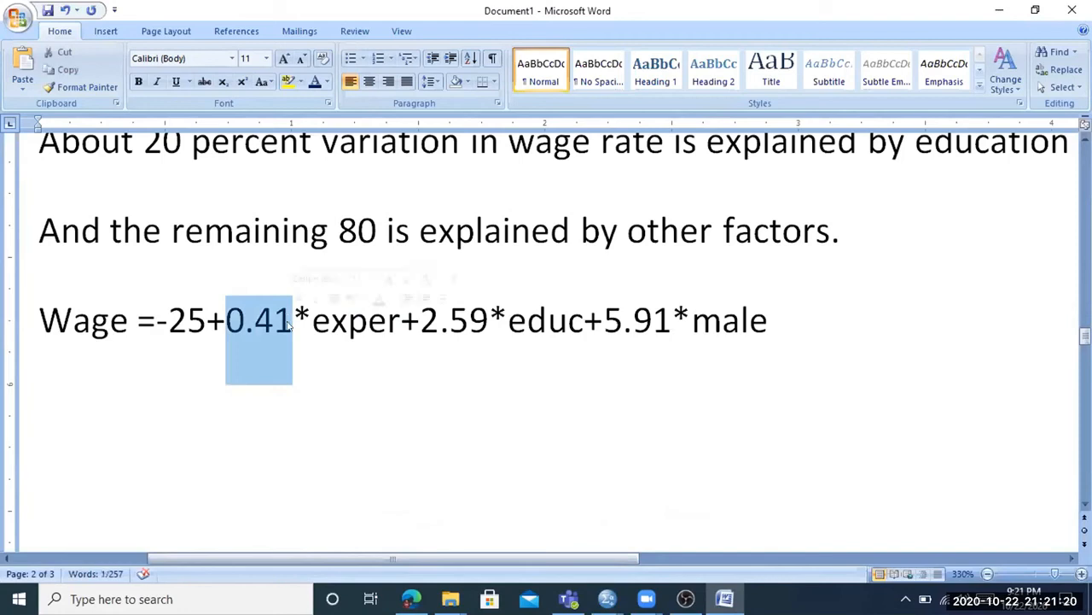
mouse_move(548, 320)
left_mouse_down()
mouse_move(584, 320)
mouse_move(526, 320)
left_mouse_up()
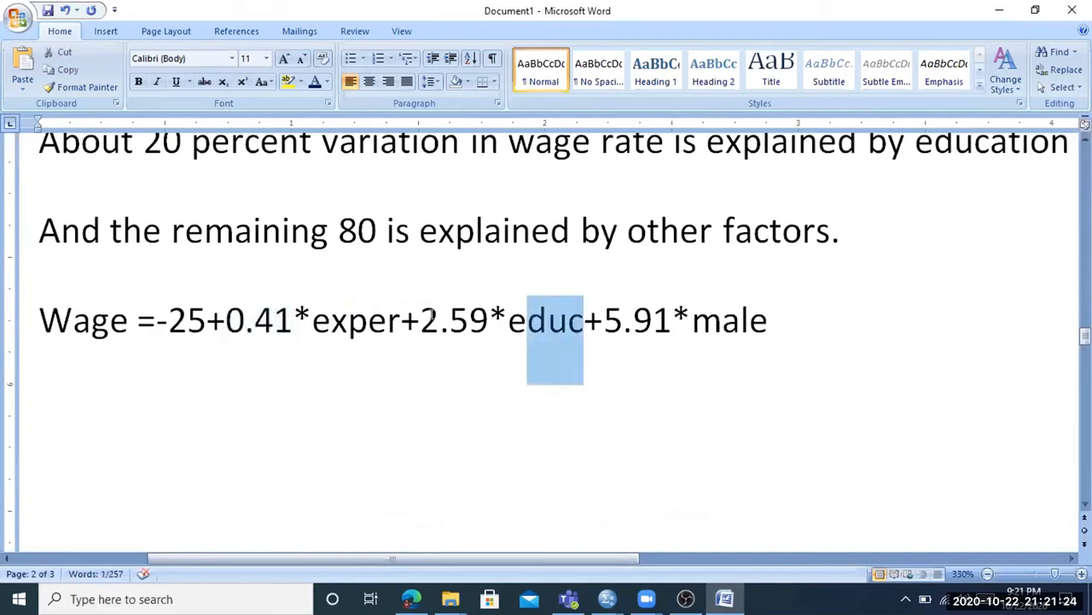
left_click_drag(422, 319, 471, 313)
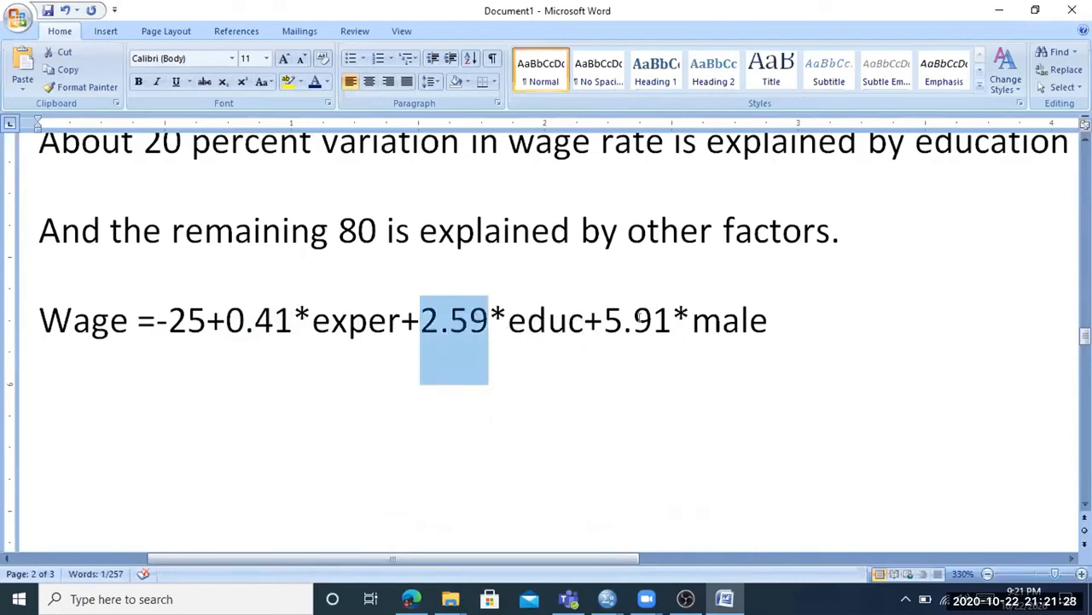
left_click(509, 320)
Emphasize the "5.91*male" term of the wage equation in bold, dark blue text
left_click_drag(605, 320, 769, 320)
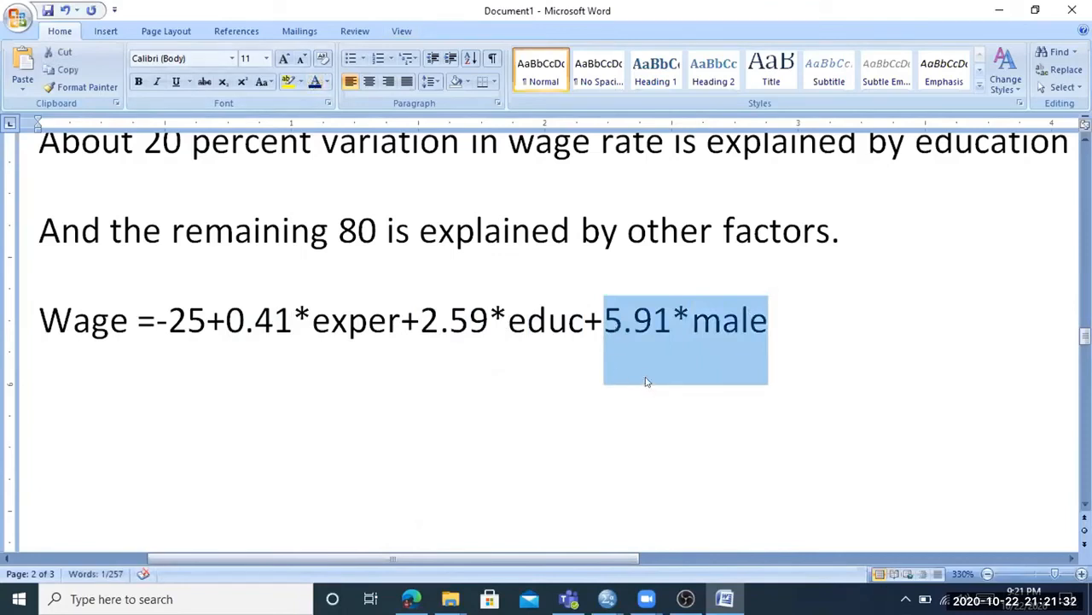
scroll(647, 381, "up", 2)
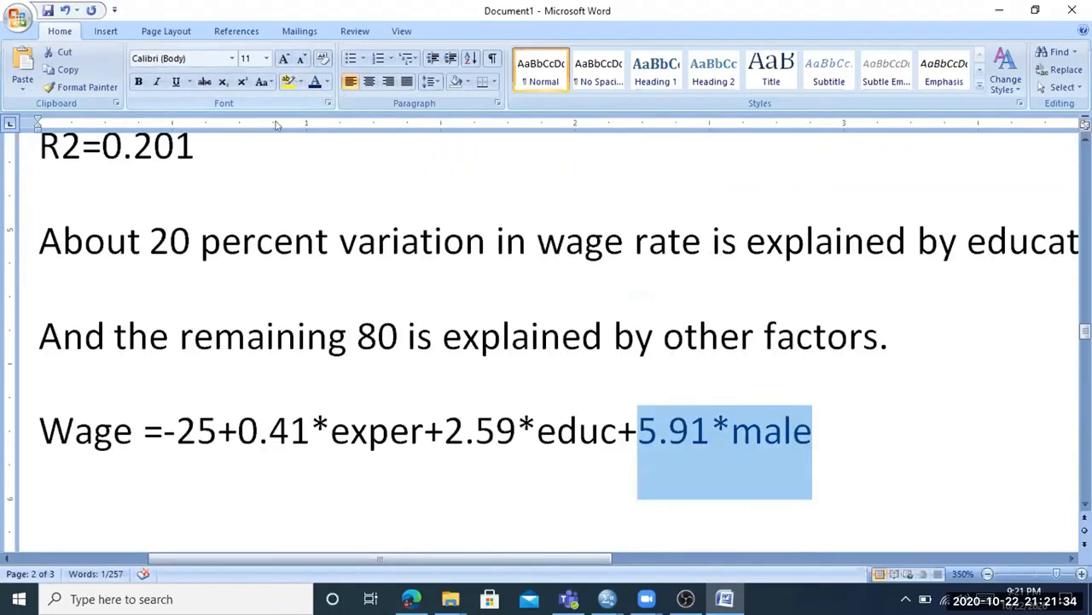
left_click(138, 81)
left_click(815, 433)
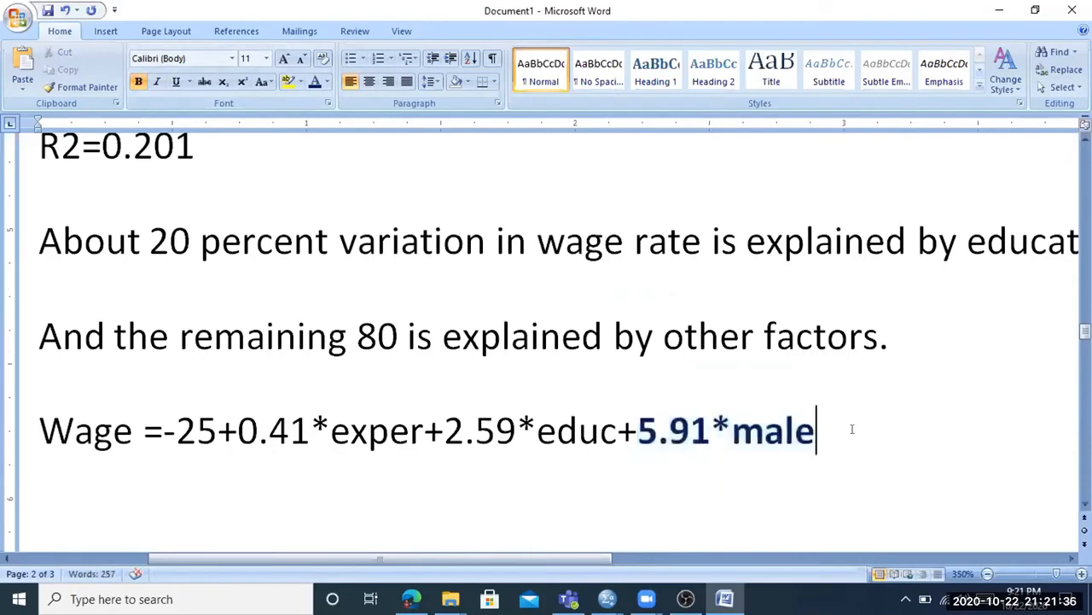
Write "Difference between the wage rate of male and female" in bold on a new line below the wage equation
key("Return")
scroll(381, 433, "down", 1)
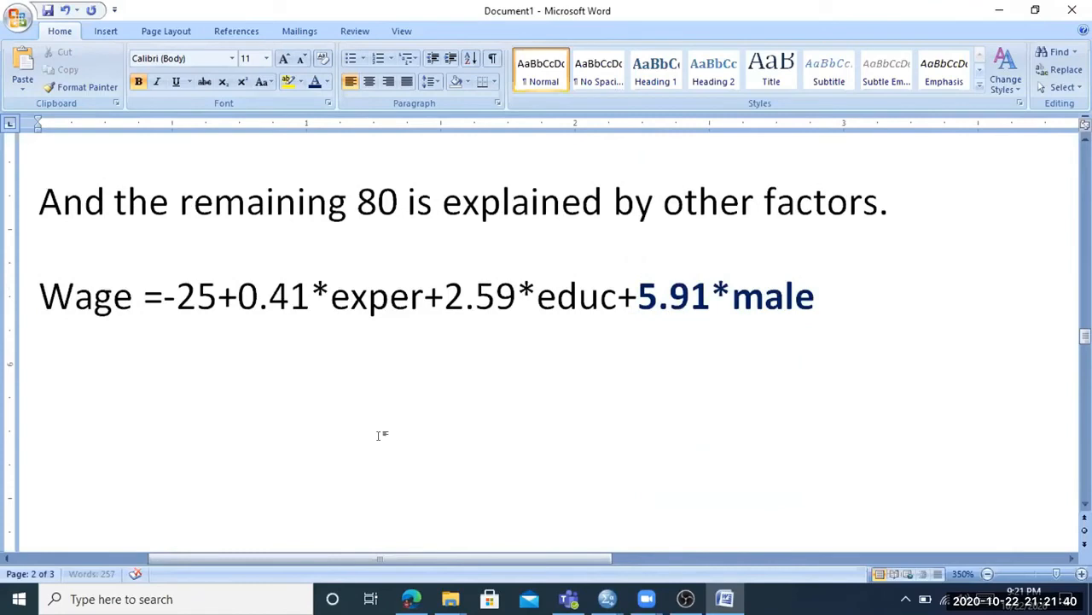
type("differ")
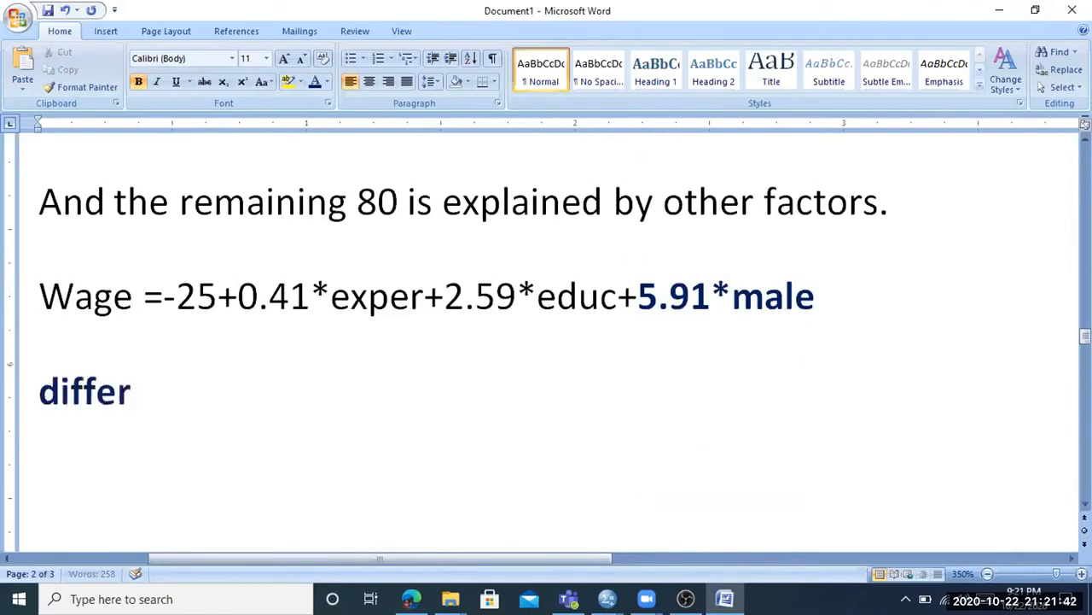
type("ence betwwe")
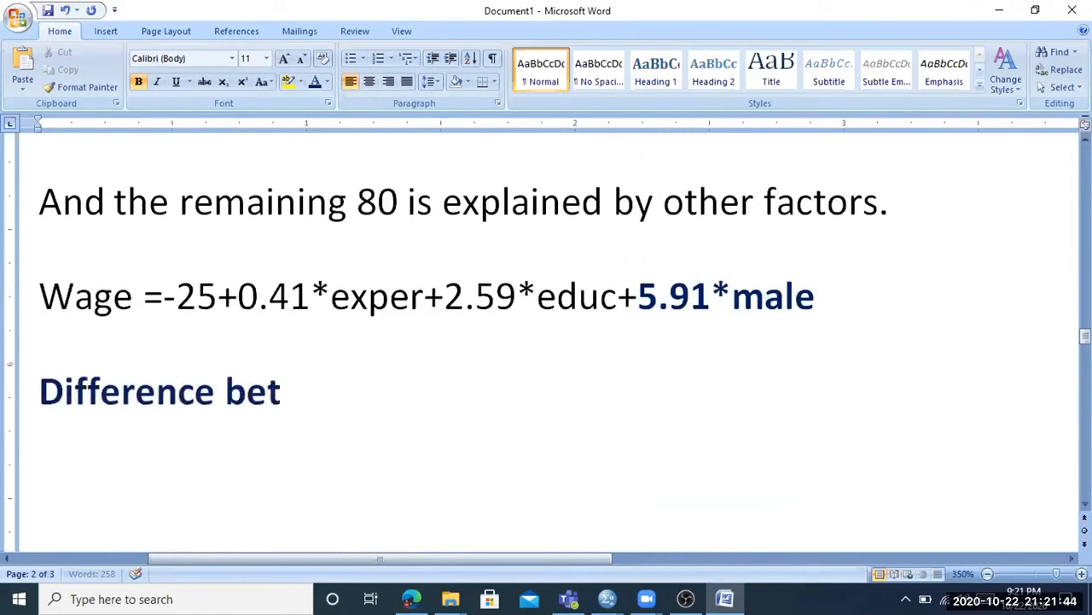
key("BackSpace")
key("BackSpace")
type("een the wage")
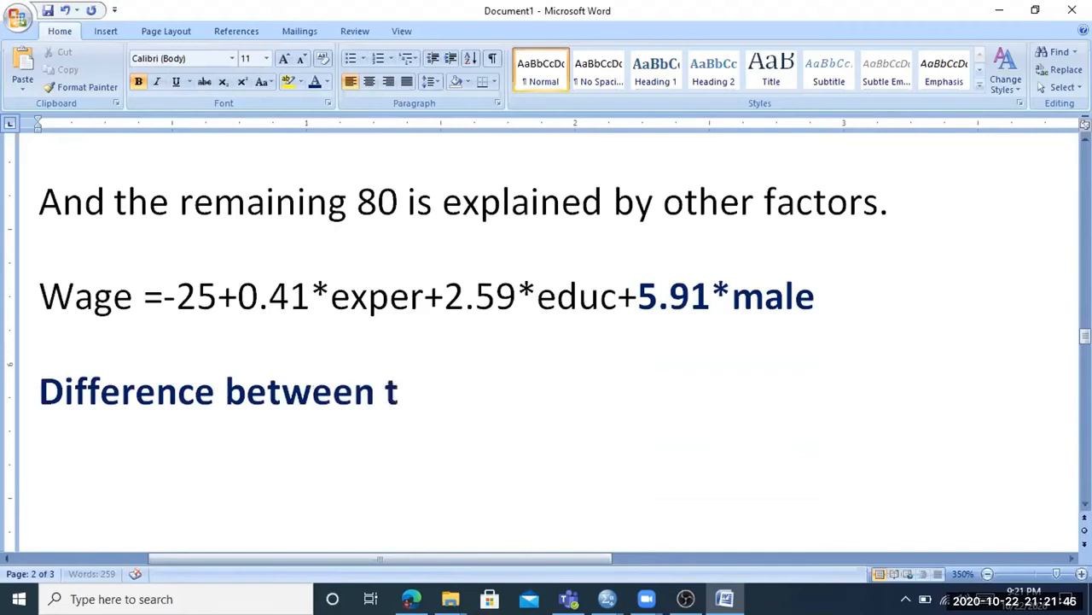
type(" rate ")
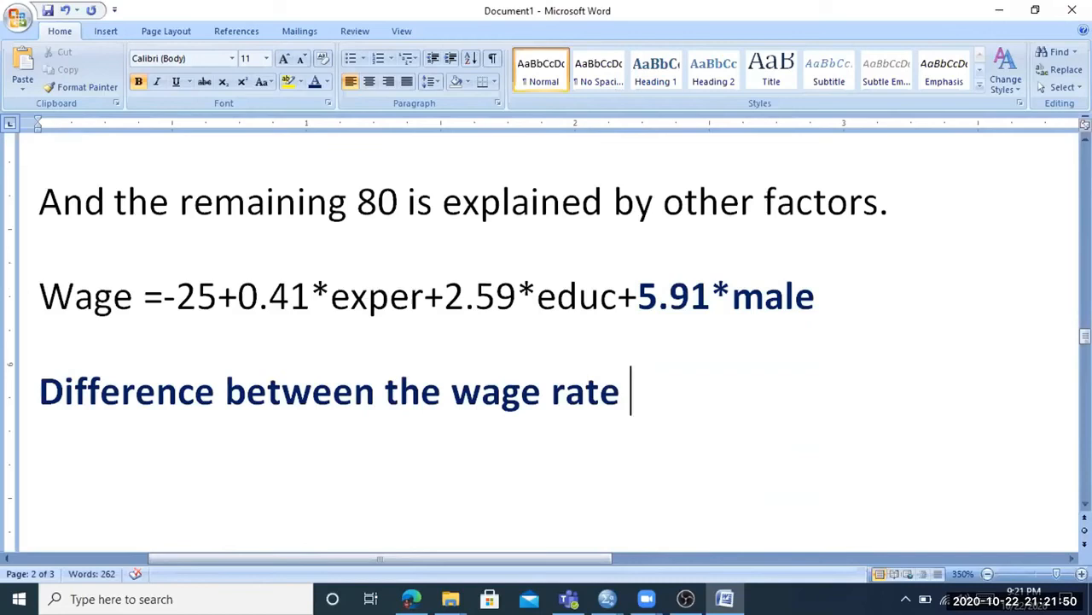
type("of ma")
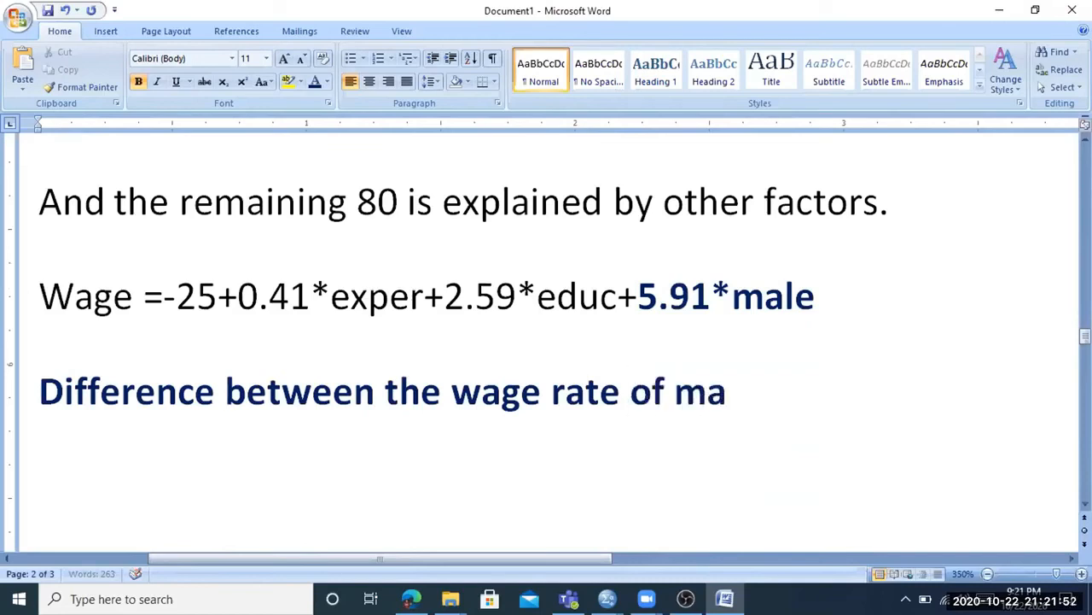
type("le and female")
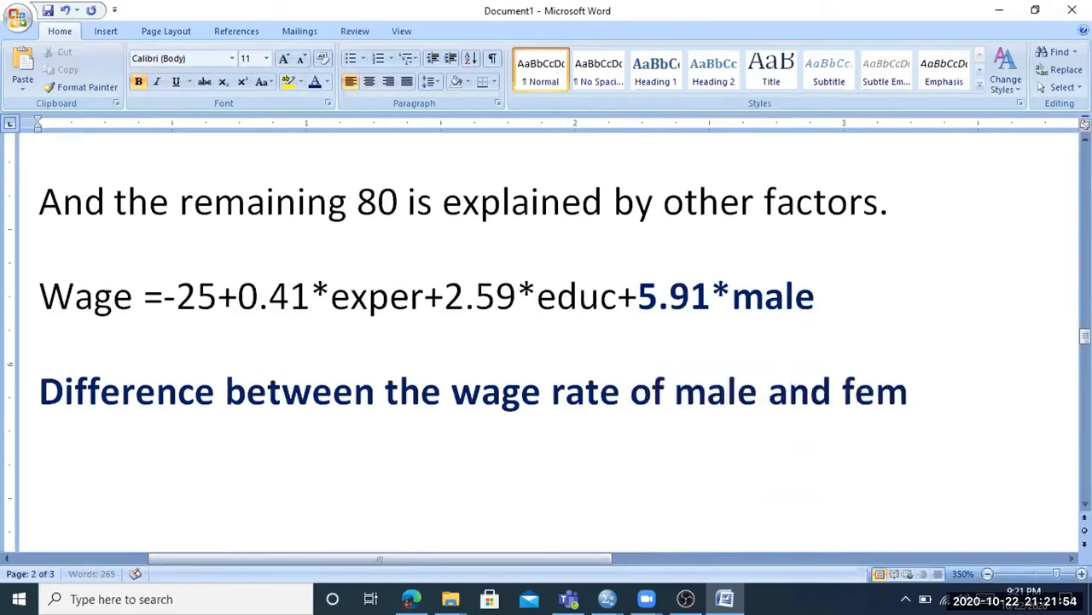
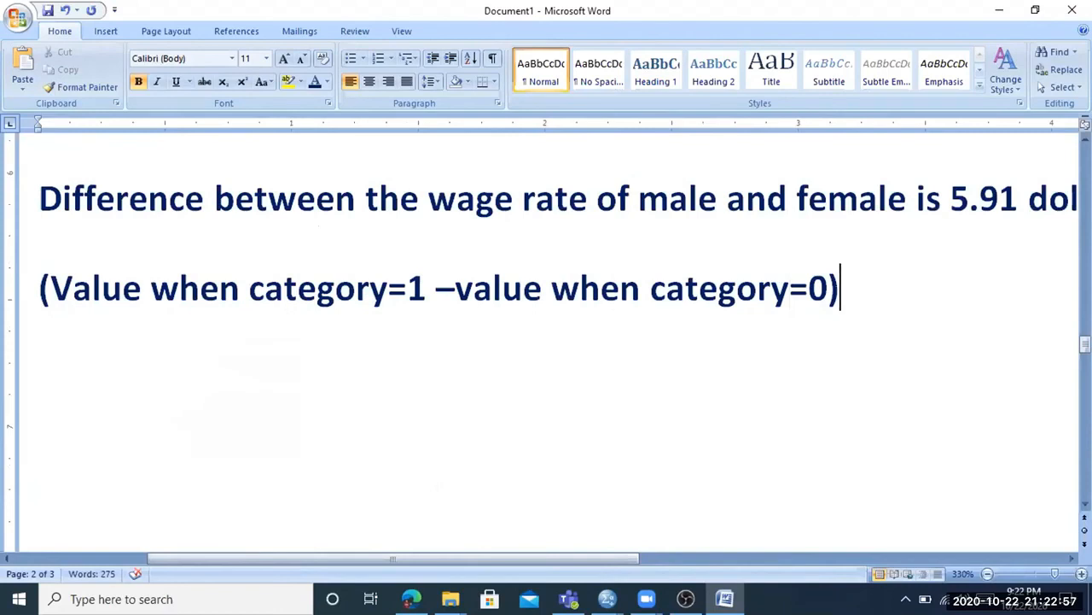
Write "(male-female=5.9)" in bold on a new line below the category=1 minus category=0 note
key("Return")
type("(")
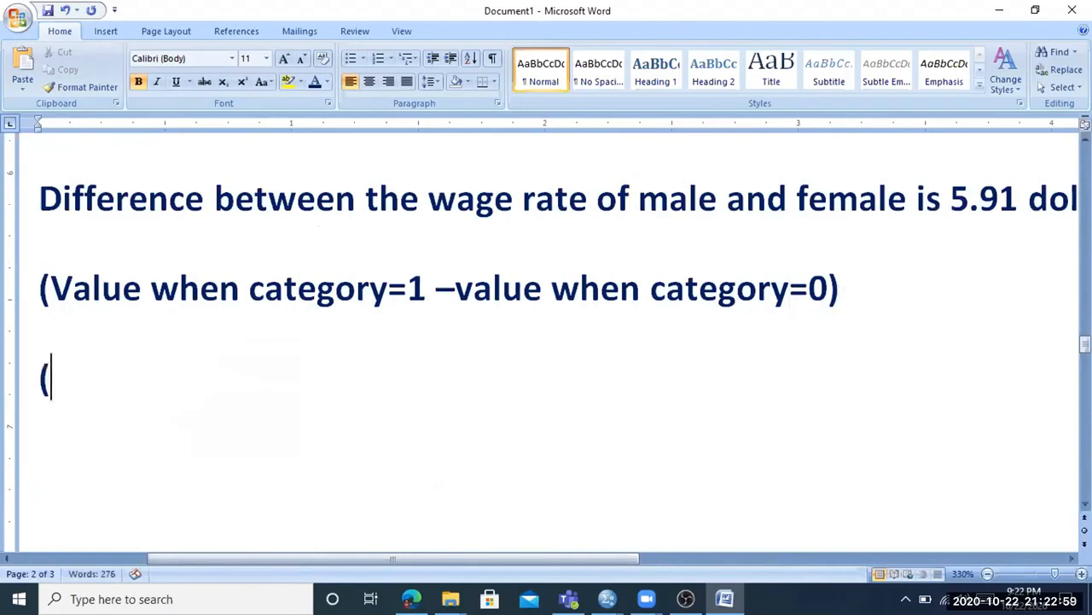
type("male")
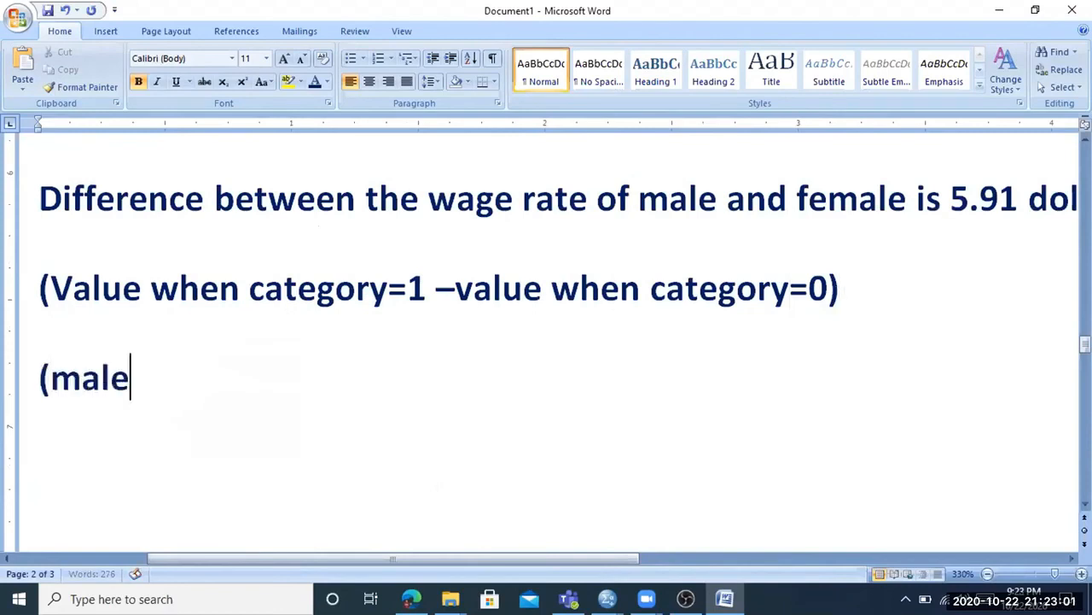
type("=")
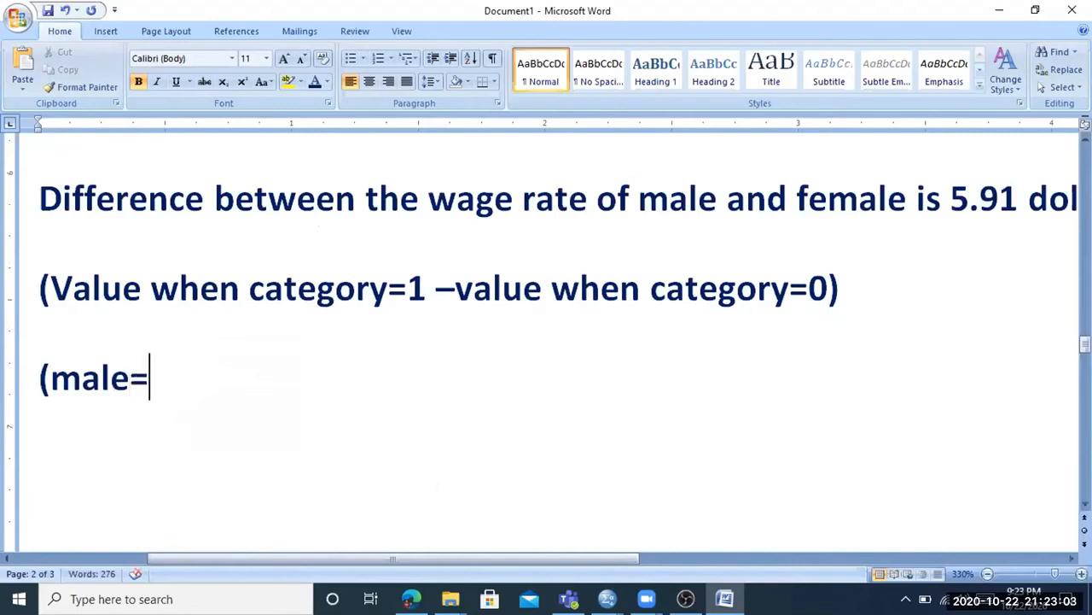
type("female")
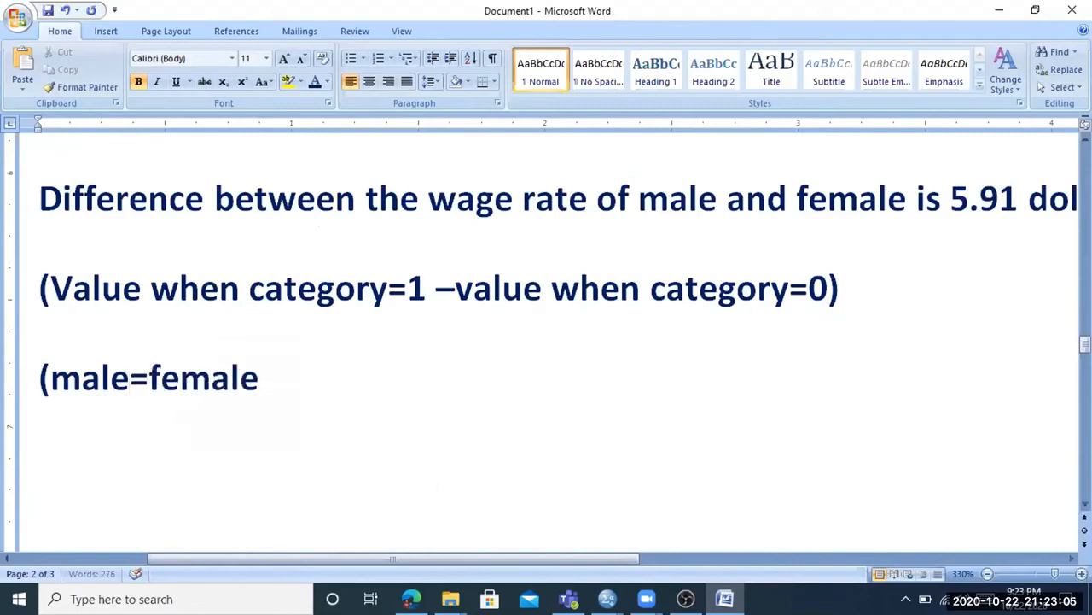
key("Left")
key("Left")
key("Left")
key("Left")
key("Left")
key("Left")
key("BackSpace")
type("-")
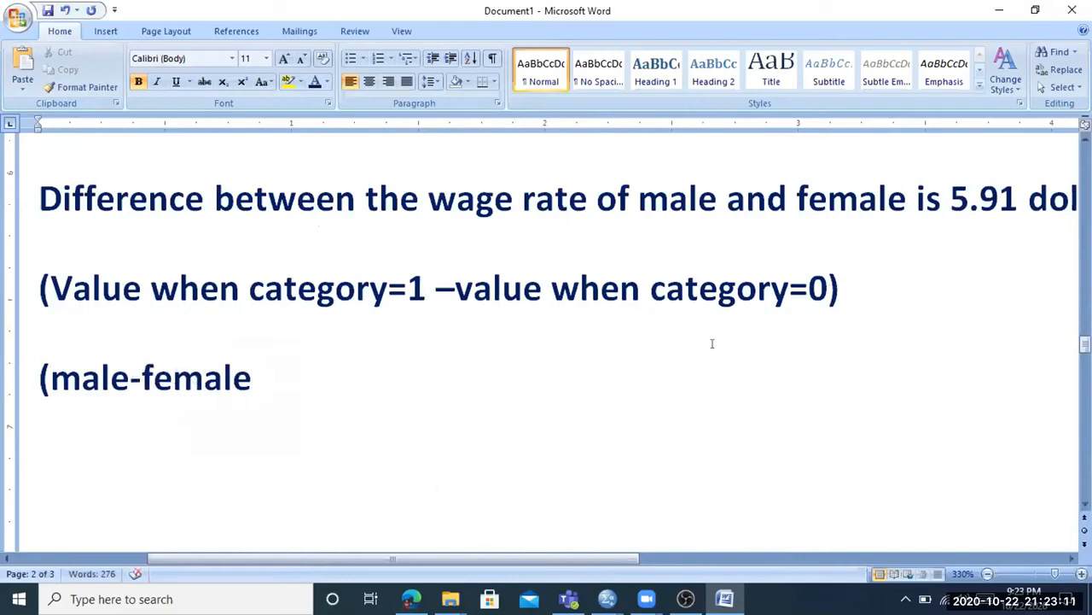
key("Left")
key("Left")
key("Right")
key("Right")
key("Right")
key("Right")
key("Right")
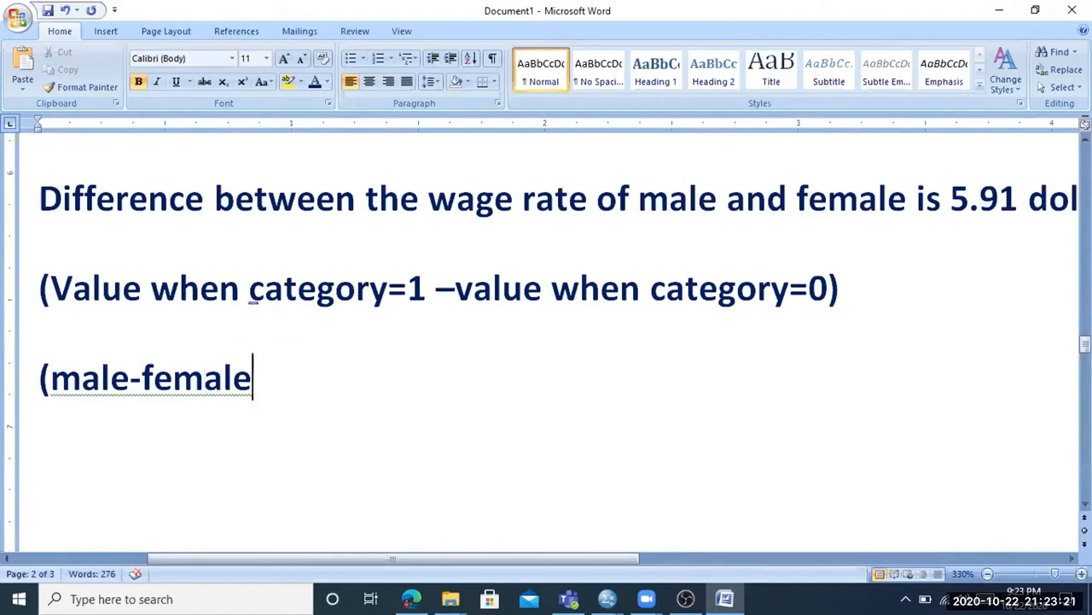
type("=5.9)")
Review male and female in the new line against the "5.91*male" term of the wage equation, highlighting the term and its variable
left_click(83, 380)
left_click(205, 379)
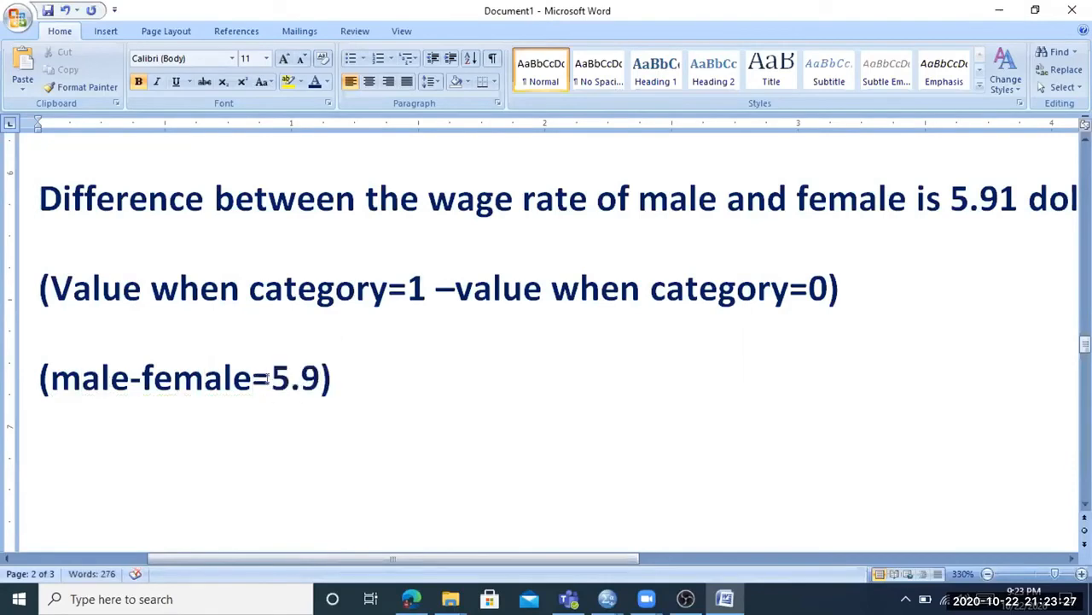
left_click(79, 375)
left_click(176, 380)
scroll(724, 354, "up", 3)
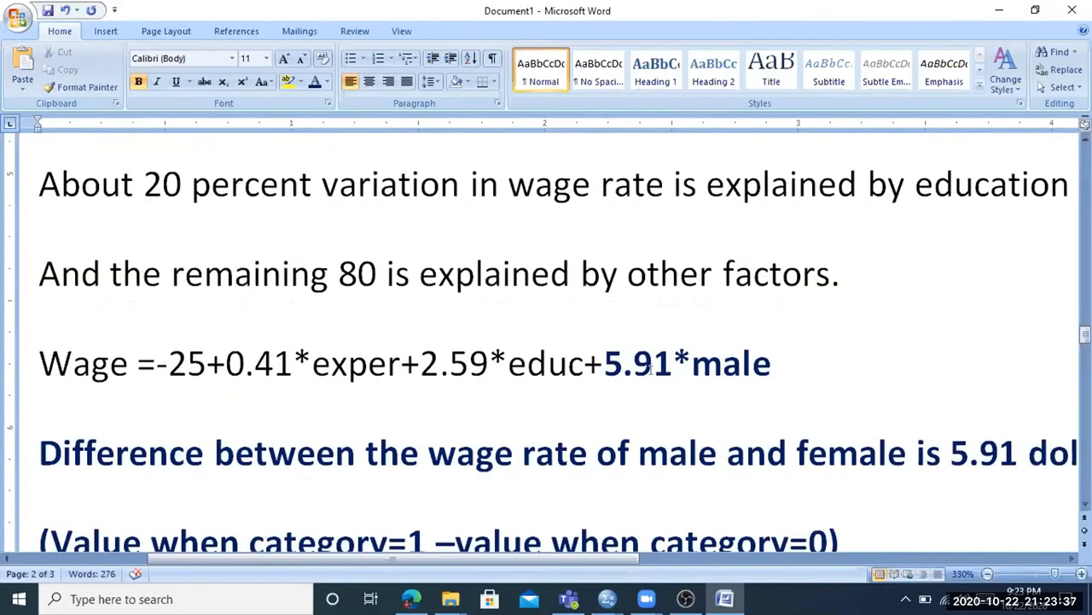
left_click_drag(637, 358, 811, 358)
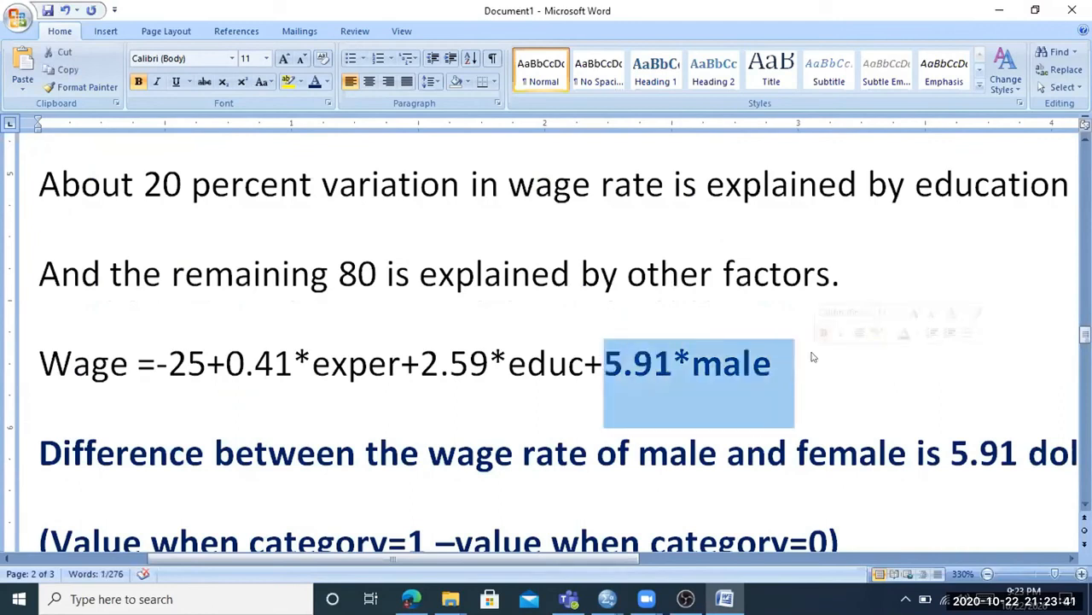
left_click(723, 362)
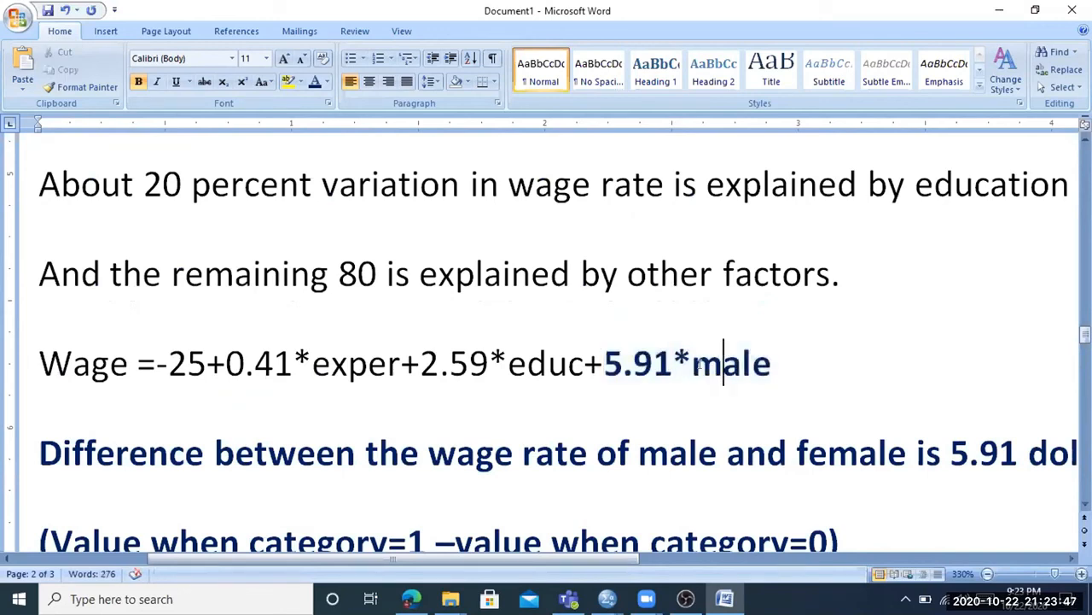
left_click(774, 368)
left_click_drag(774, 376, 684, 359)
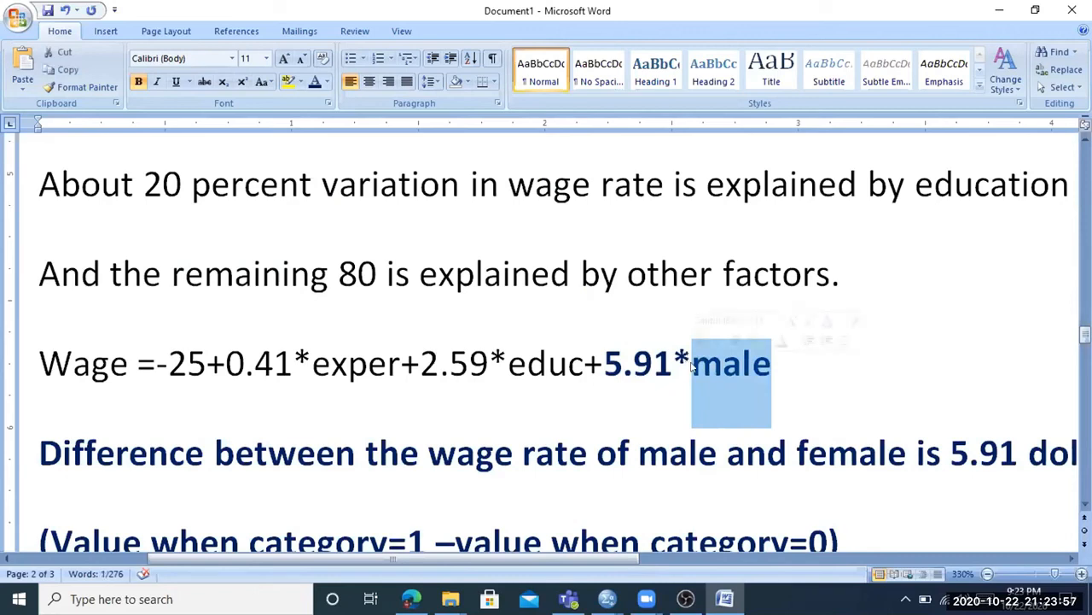
left_click(605, 363)
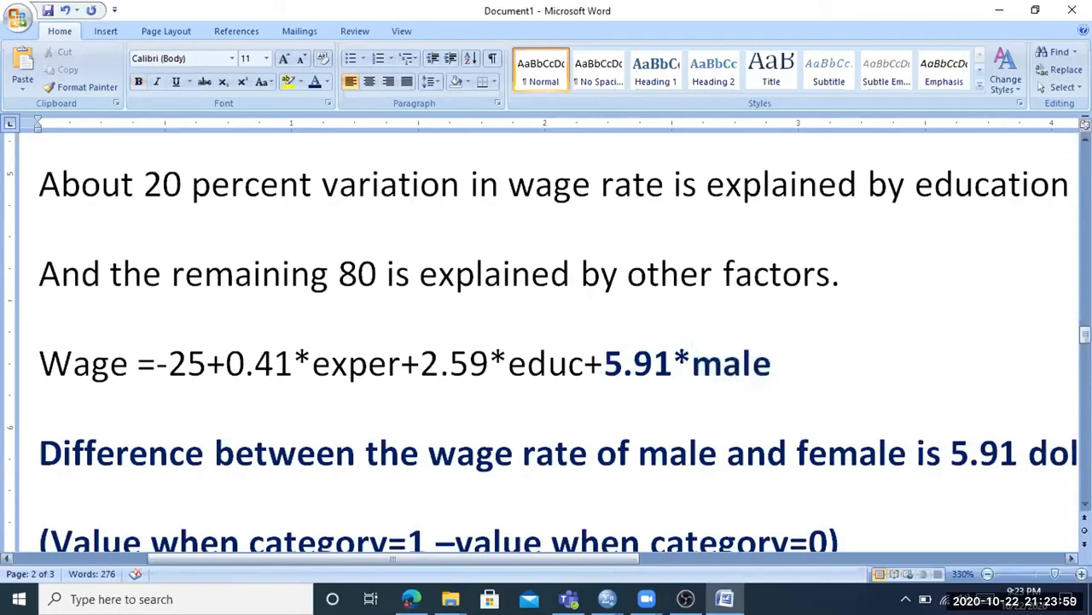
Switch to the SPSS output and run the linear regression of hourly wage rate with Marital status, CATGOV and Place of residence added as independents
mouse_move(568, 597)
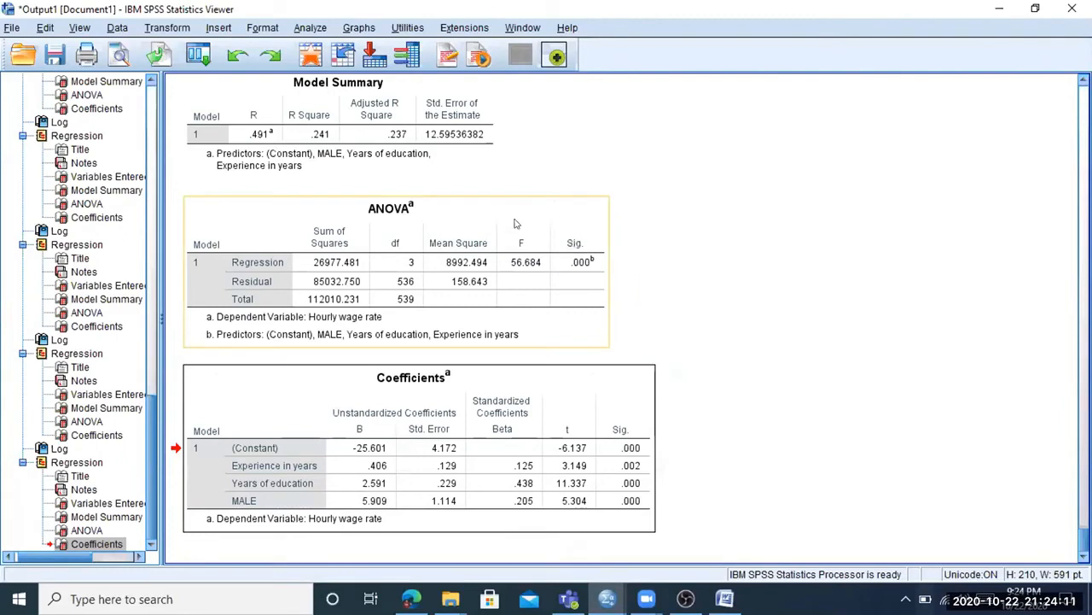
left_click(310, 29)
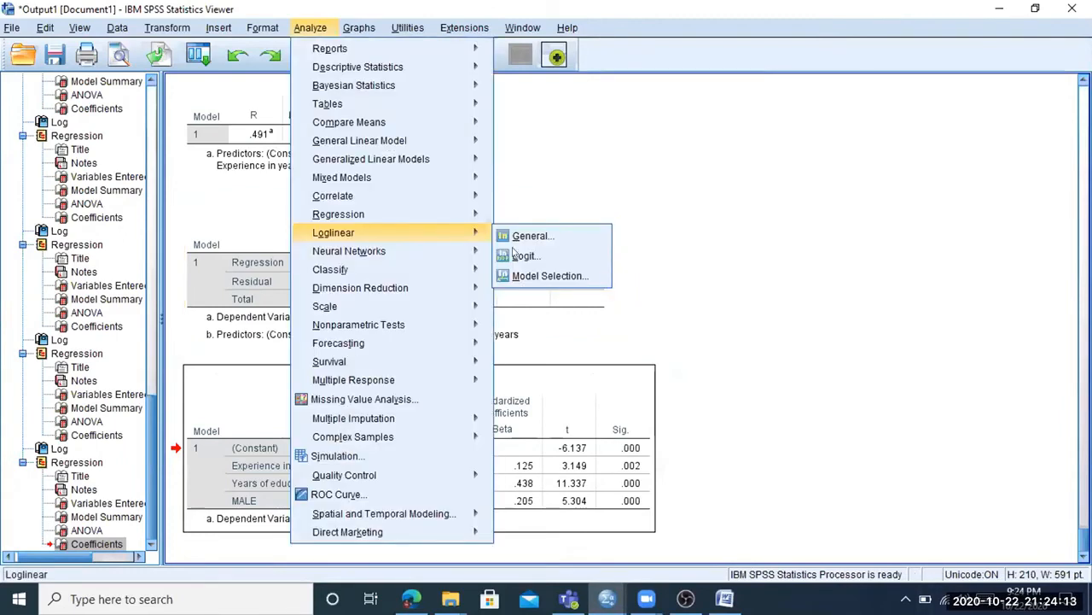
left_click(502, 238)
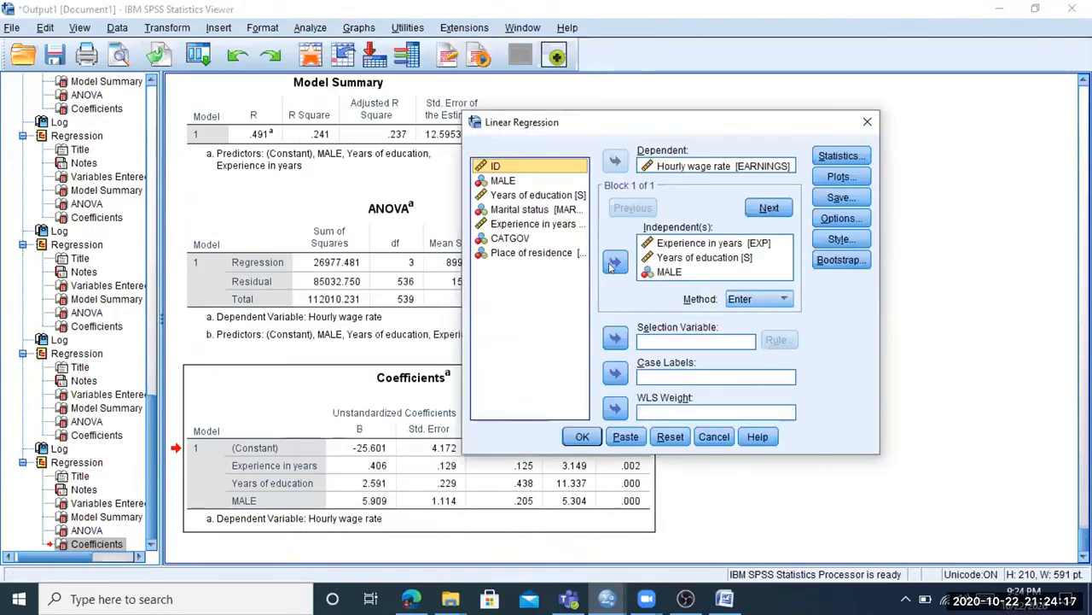
left_click(614, 263)
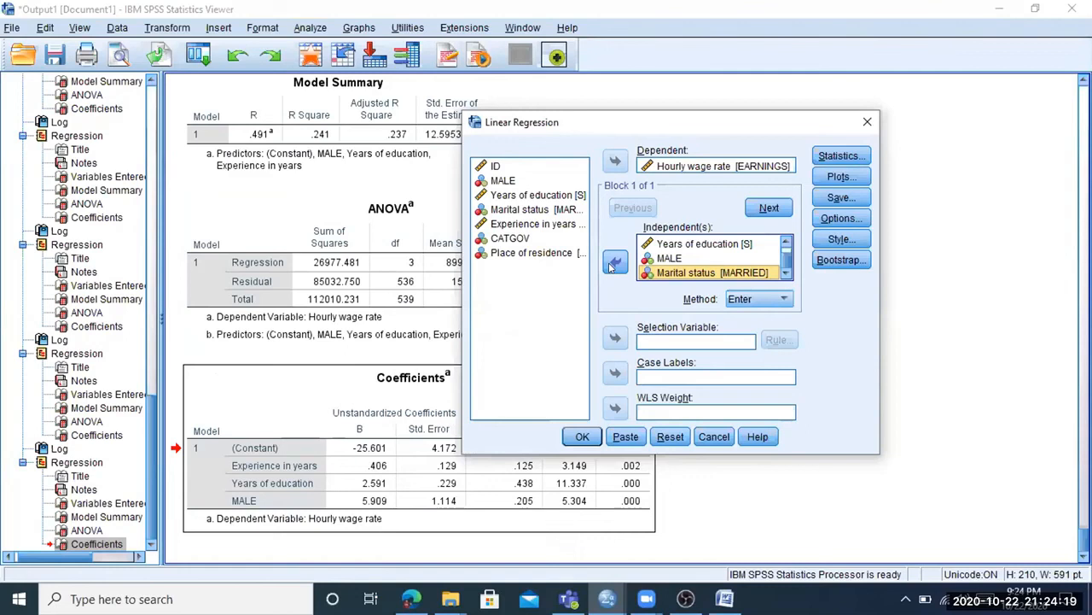
left_click(612, 263)
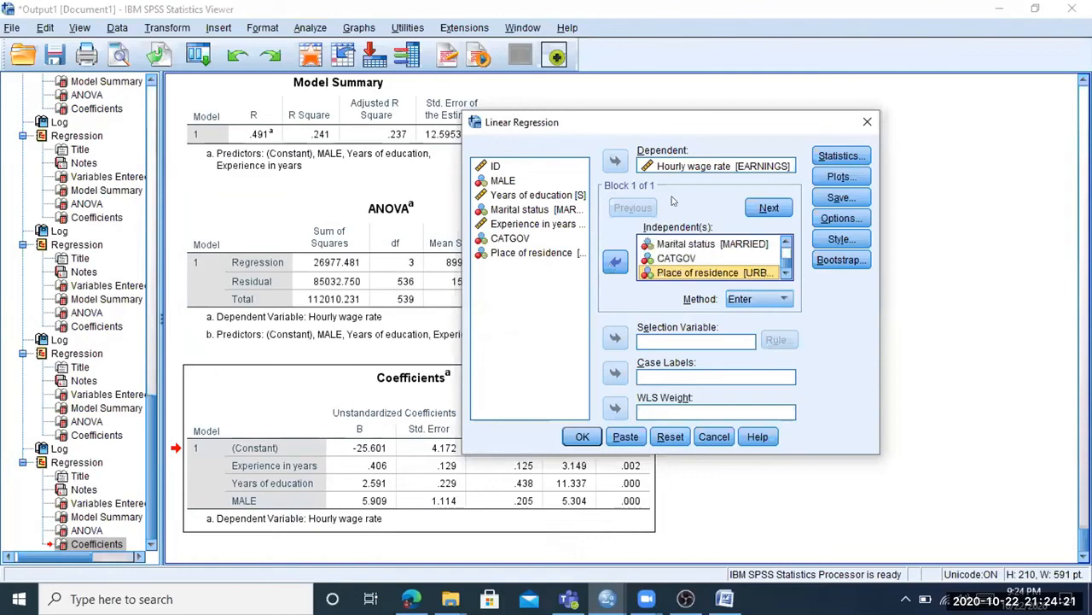
left_click(512, 239)
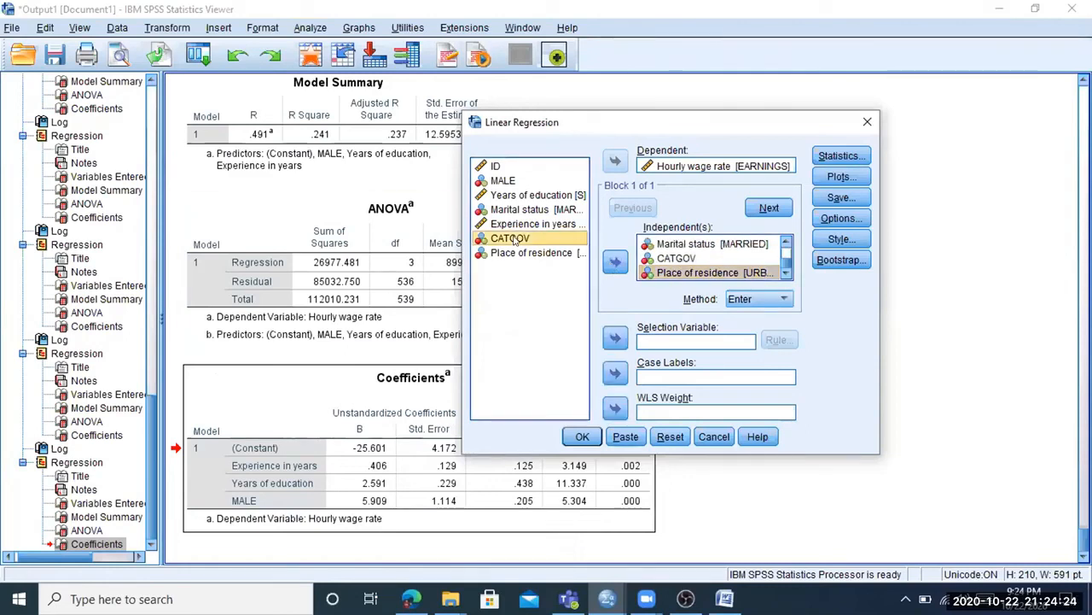
left_click(522, 209)
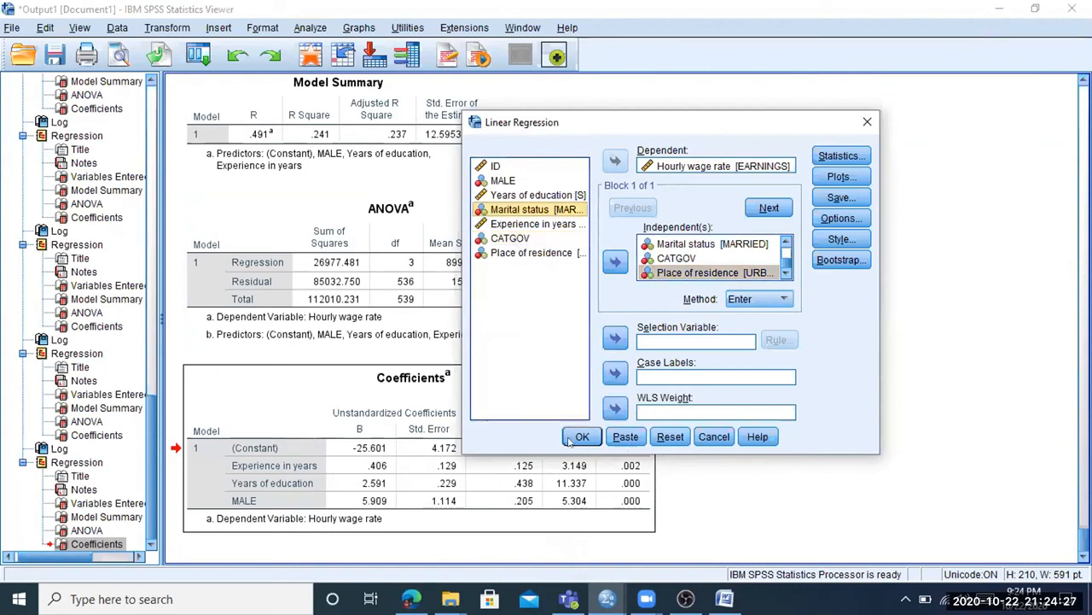
key("Return")
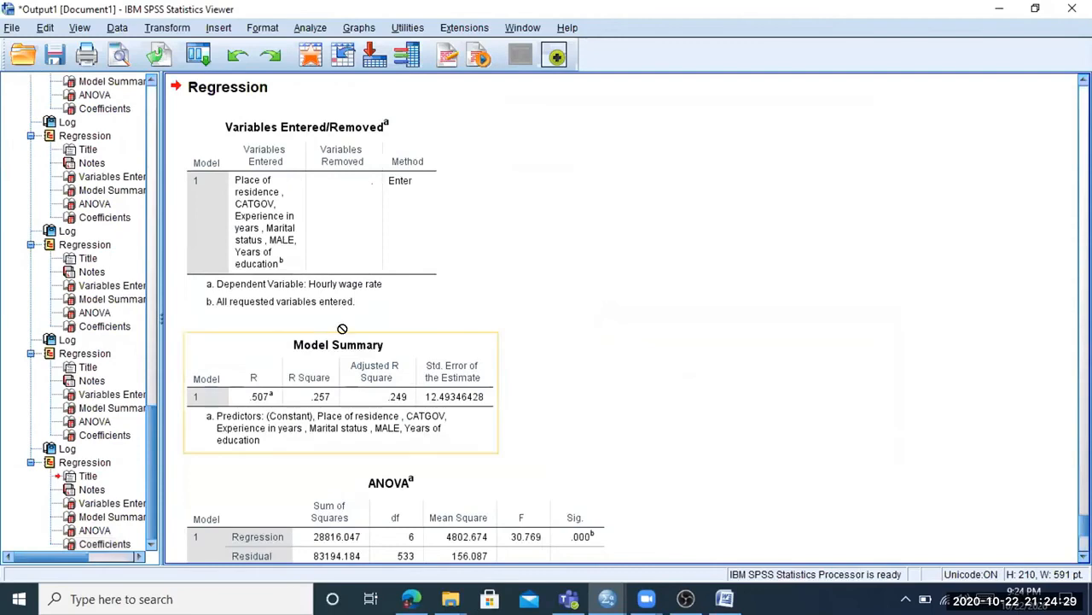
Examine R Square in the new Model Summary and the Marital status row of the new Coefficients table
scroll(300, 254, "down", 3)
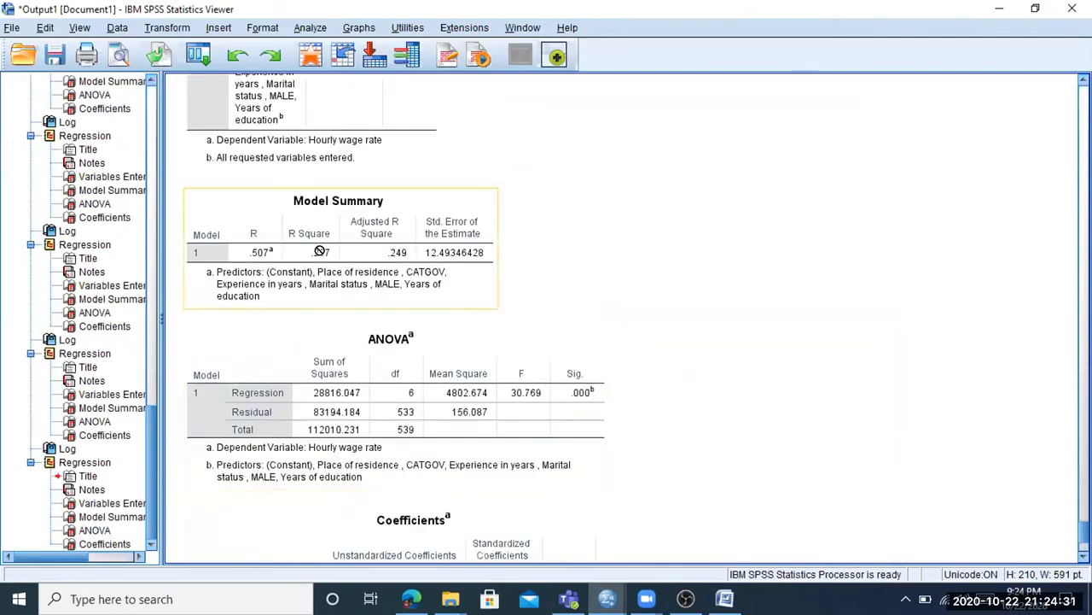
left_click(323, 250)
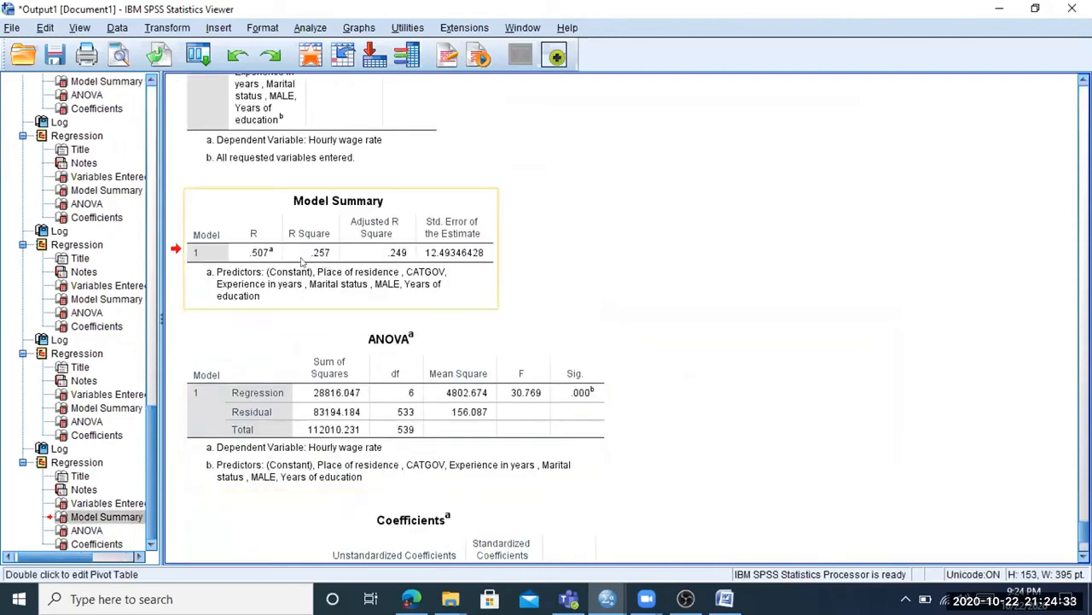
left_click_drag(322, 249, 327, 253)
scroll(340, 281, "up", 2)
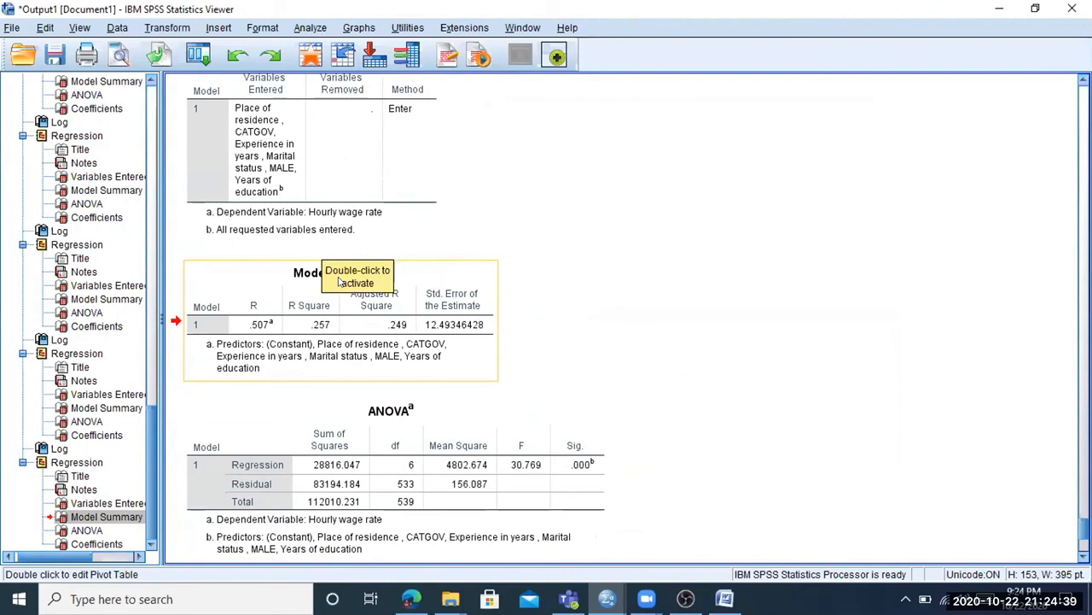
left_click_drag(340, 295, 520, 274)
scroll(488, 341, "down", 7)
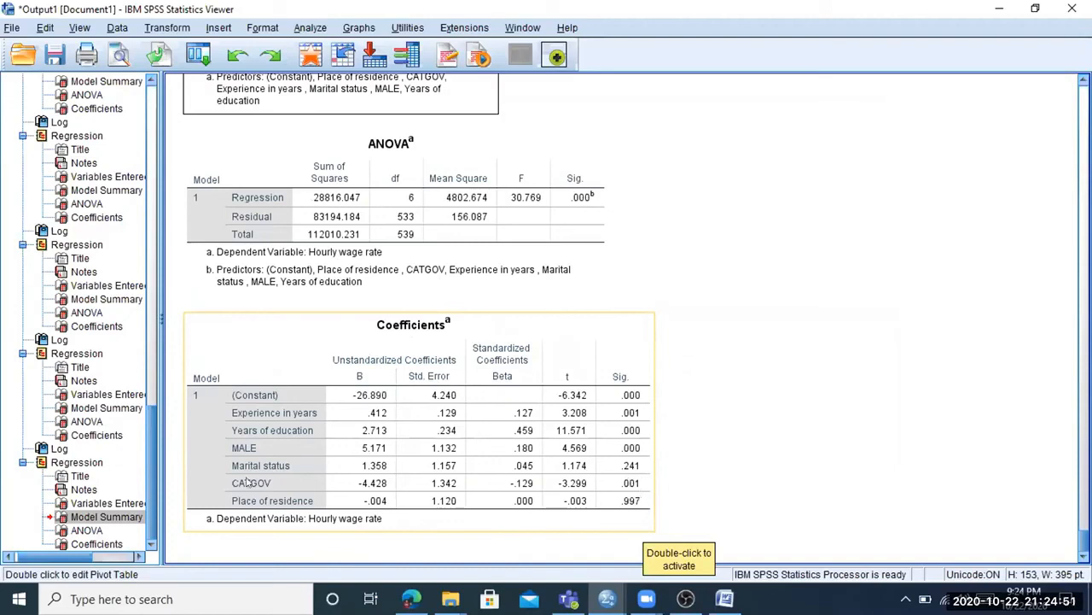
left_click_drag(253, 463, 647, 467)
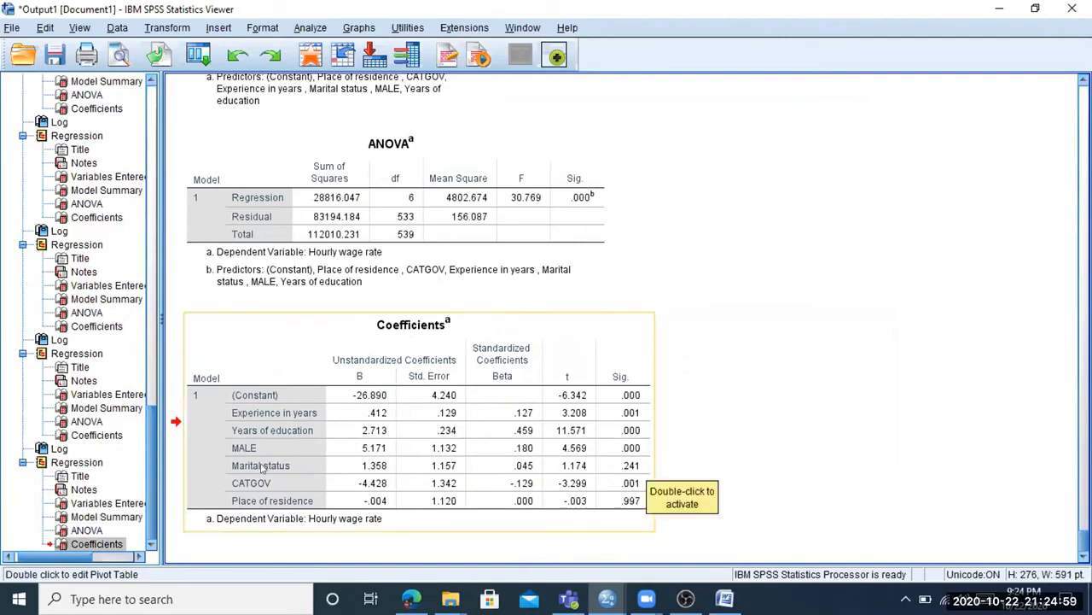
left_click_drag(268, 467, 350, 474)
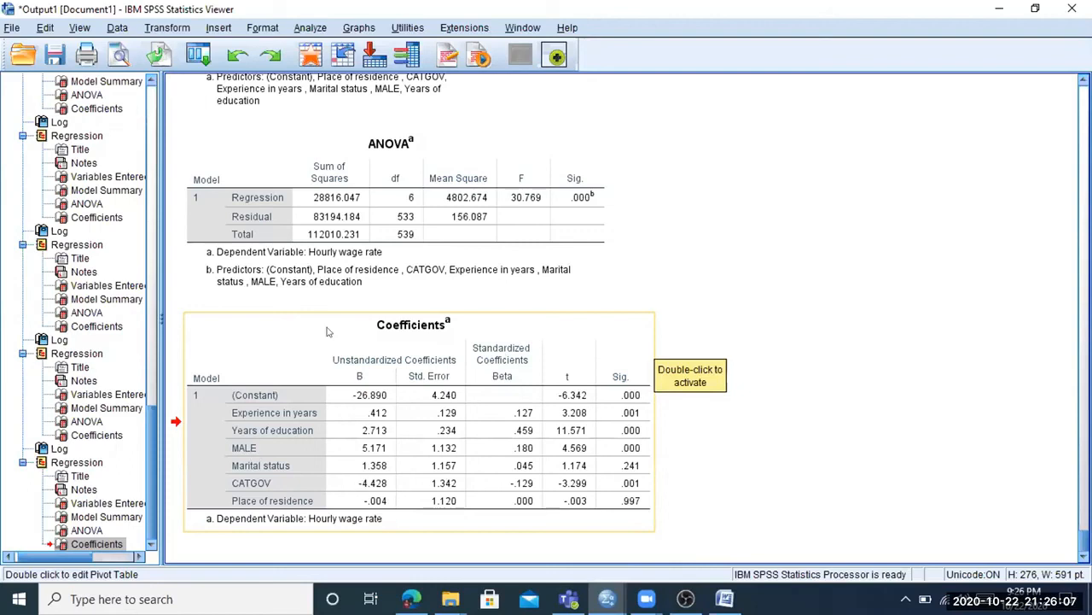
Review the six-predictor model's summary, ANOVA and coefficients, and return to the Coefficients table of the previous three-predictor regression
scroll(328, 329, "up", 3)
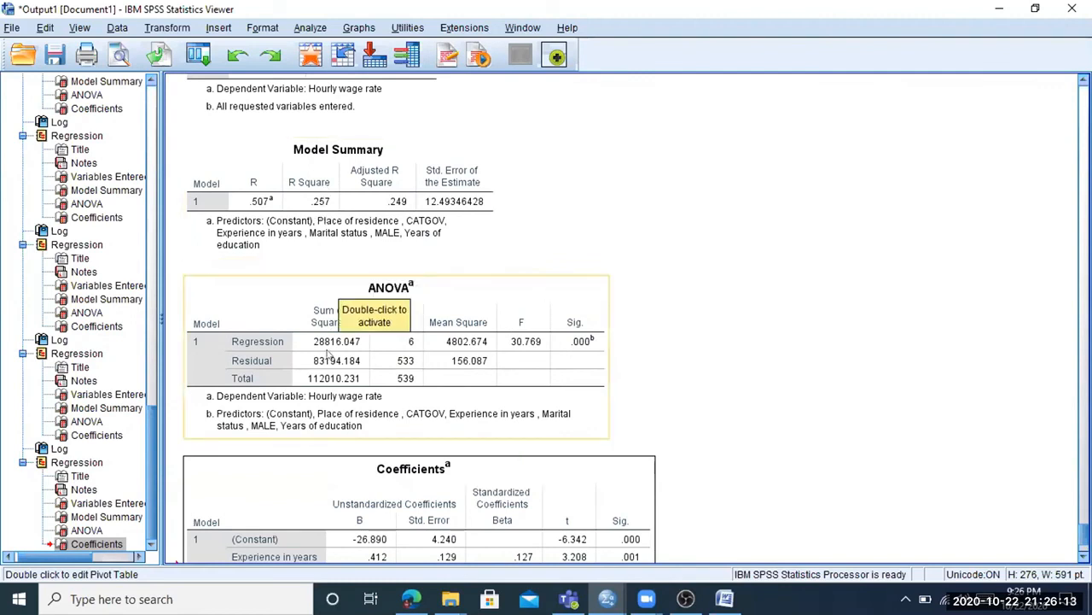
scroll(330, 357, "down", 3)
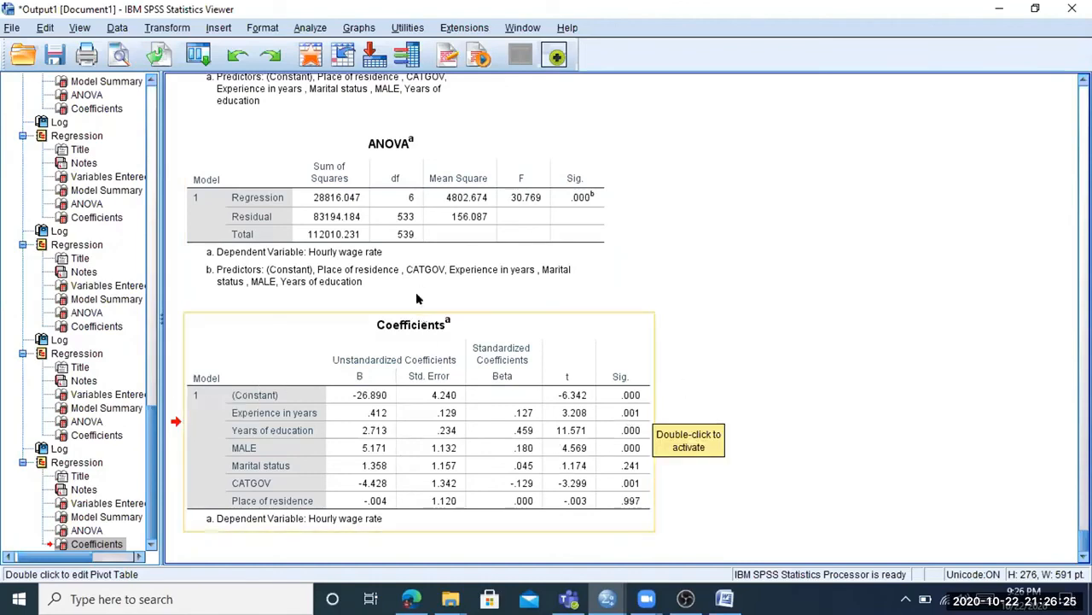
scroll(420, 300, "up", 2)
scroll(337, 327, "up", 2)
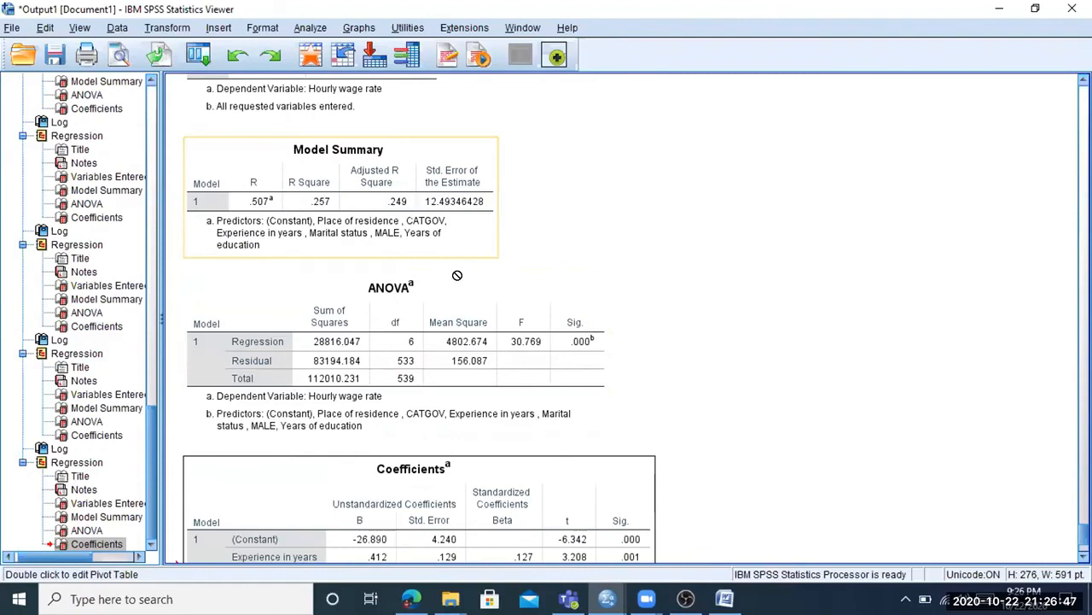
scroll(502, 331, "down", 3)
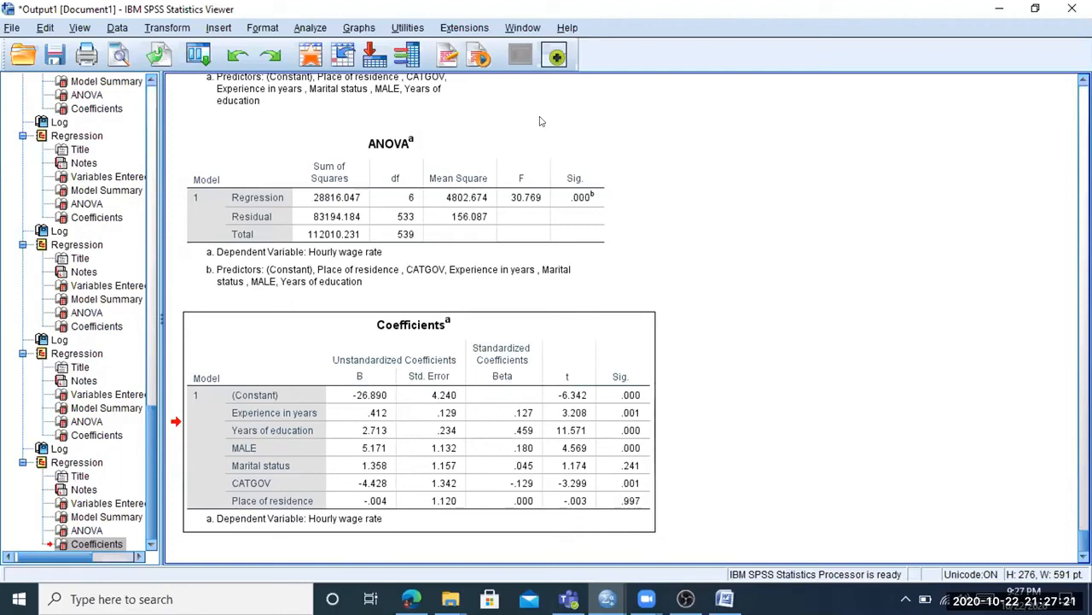
scroll(763, 367, "up", 5)
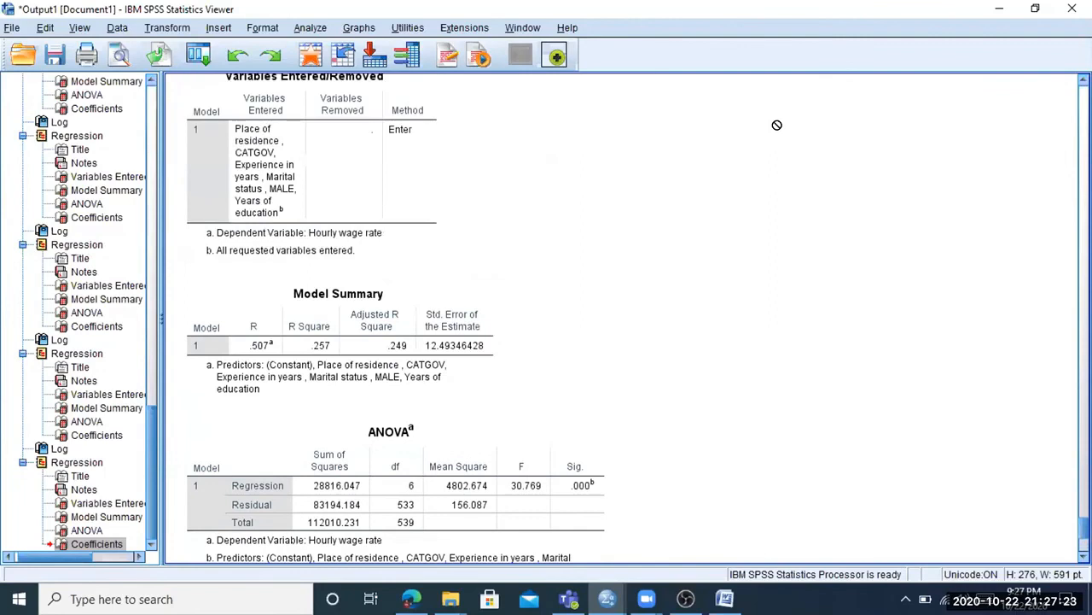
scroll(691, 368, "down", 5)
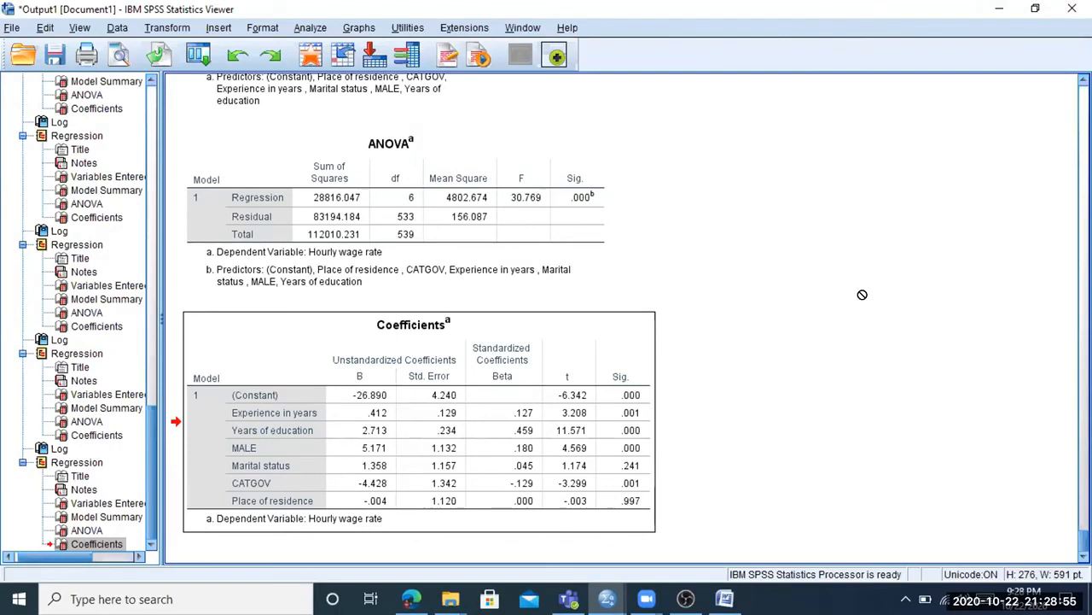
scroll(605, 176, "up", 3)
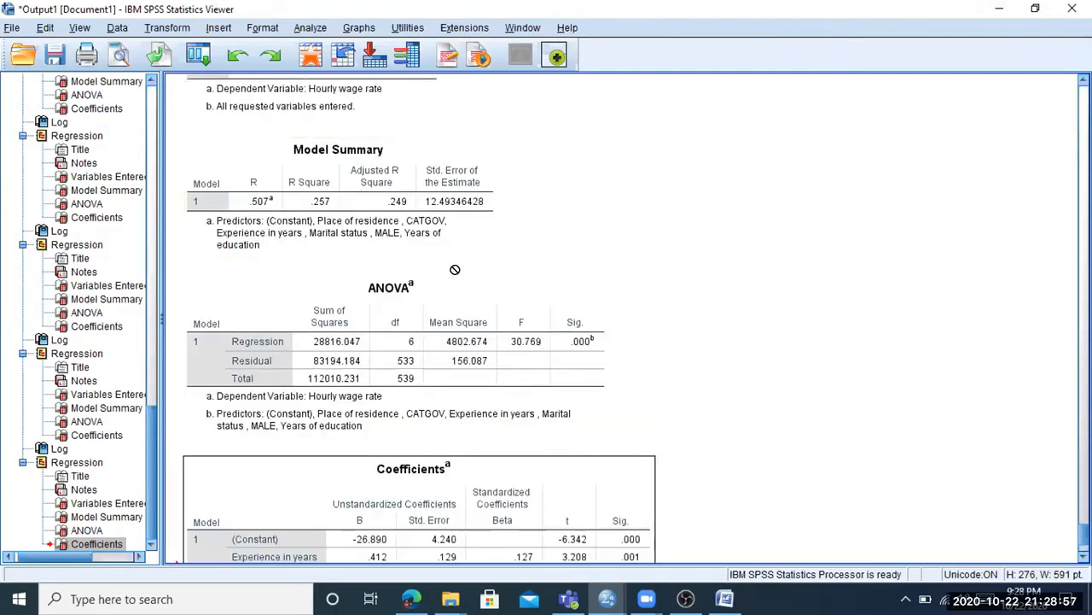
left_click(531, 290)
scroll(531, 291, "up", 9)
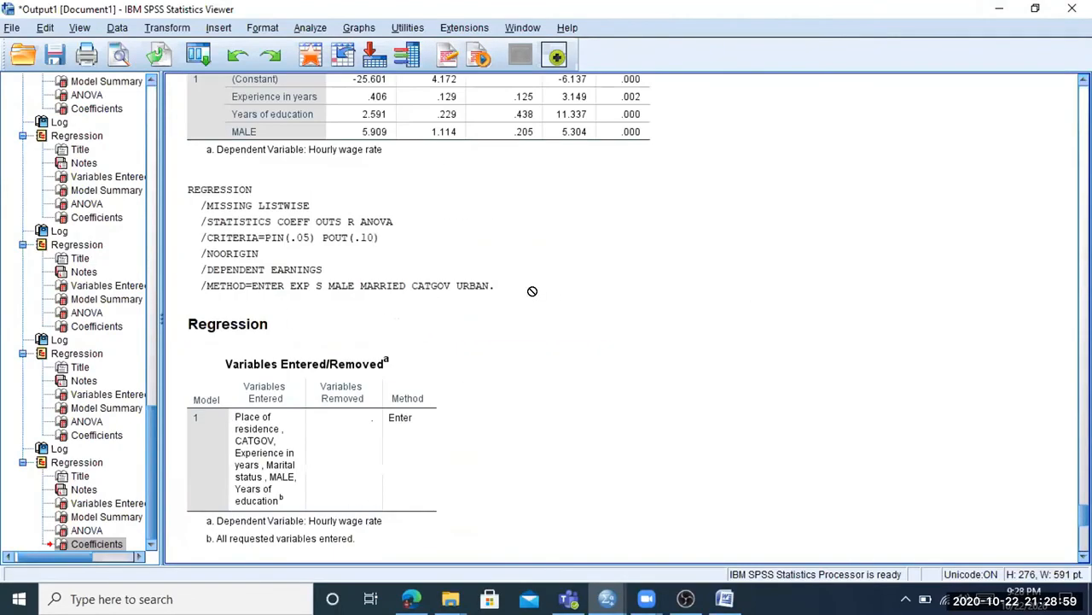
scroll(532, 292, "up", 5)
left_click(532, 291)
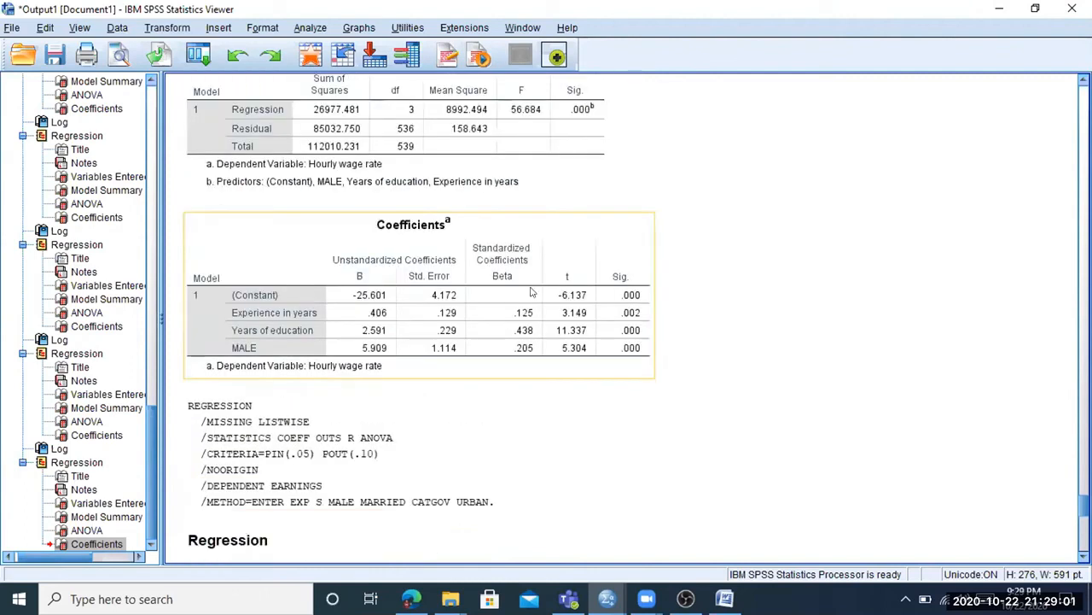
Examine the Model Summary and ANOVA tables of the three-predictor regression with MALE, education and experience
scroll(507, 342, "up", 6)
left_click(507, 342)
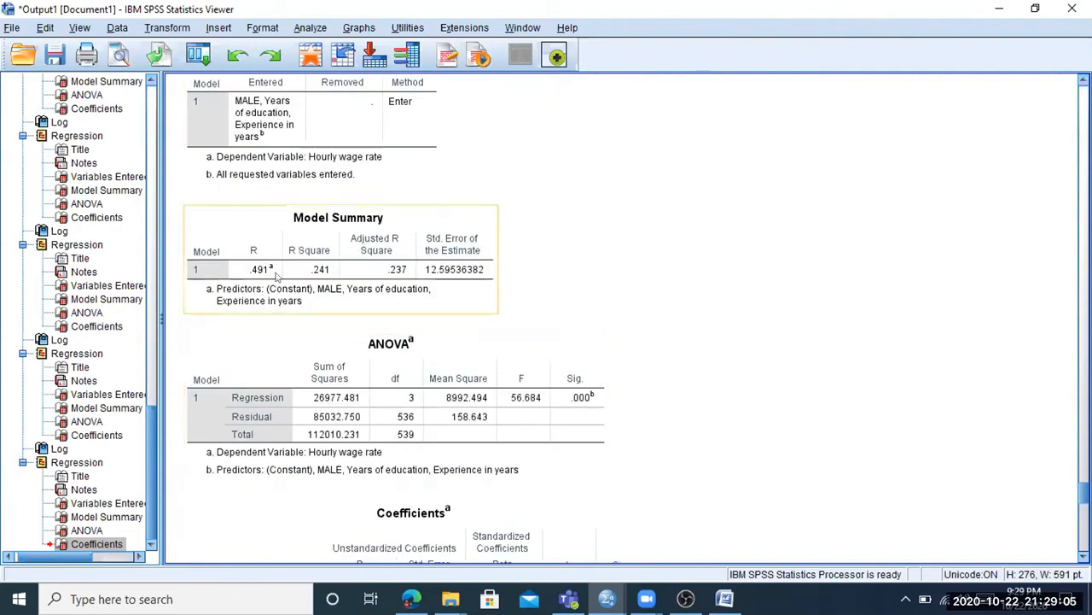
scroll(419, 436, "up", 1)
scroll(421, 473, "down", 4)
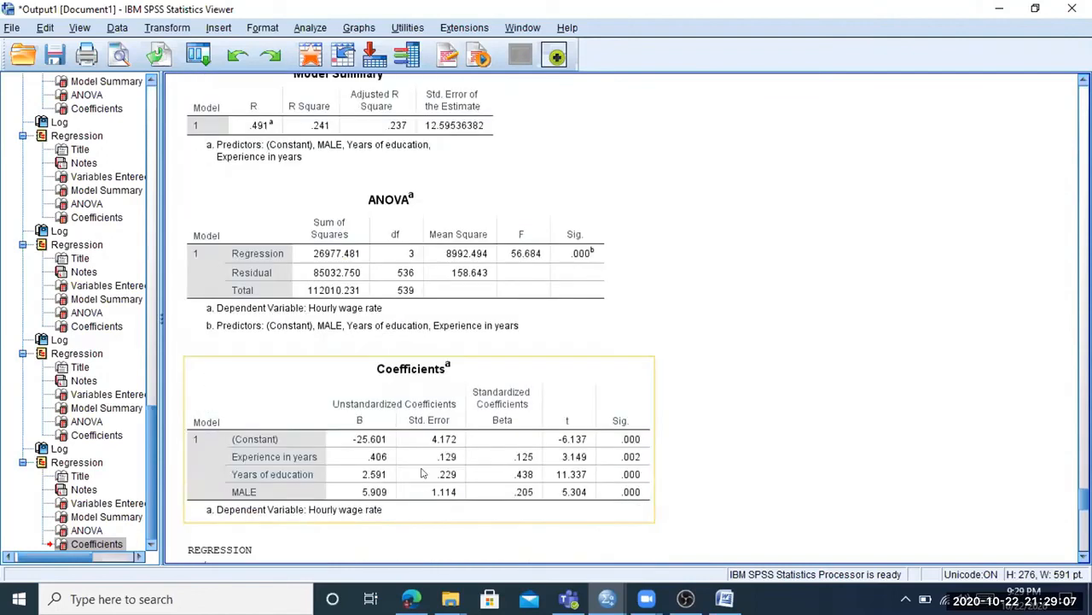
left_click(403, 295)
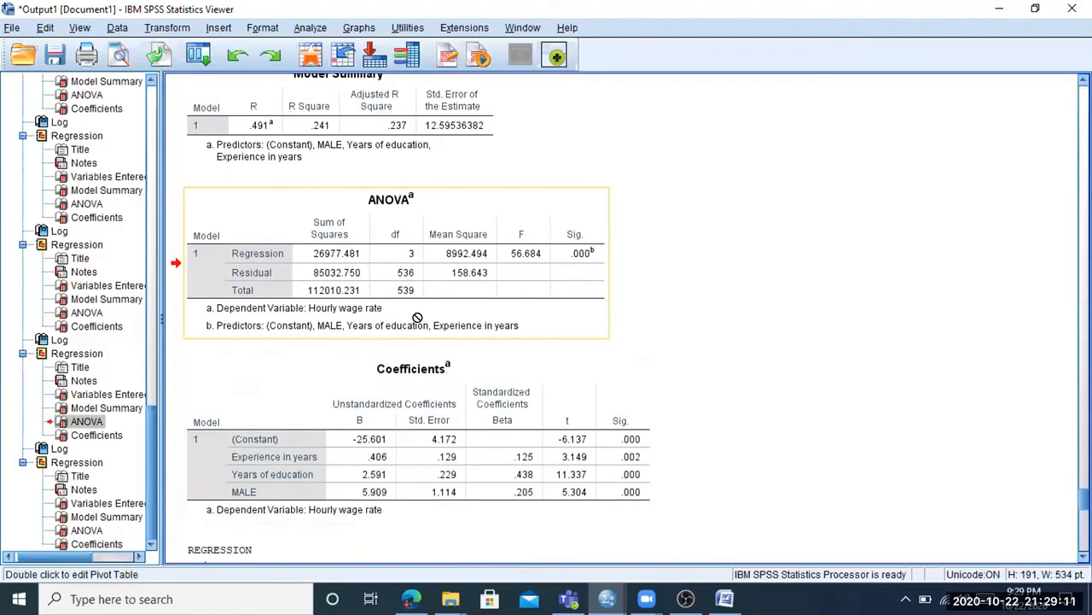
Go to the six-predictor regression's output and select its Model Summary table to read Adjusted R Square
scroll(417, 317, "down", 3)
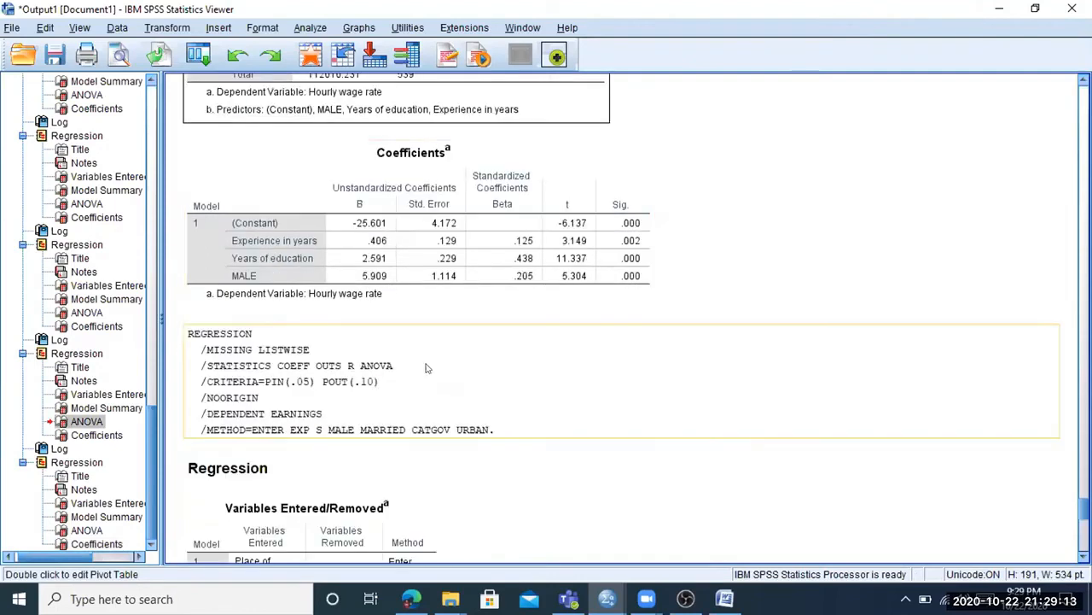
scroll(426, 372, "down", 3)
scroll(522, 356, "down", 9)
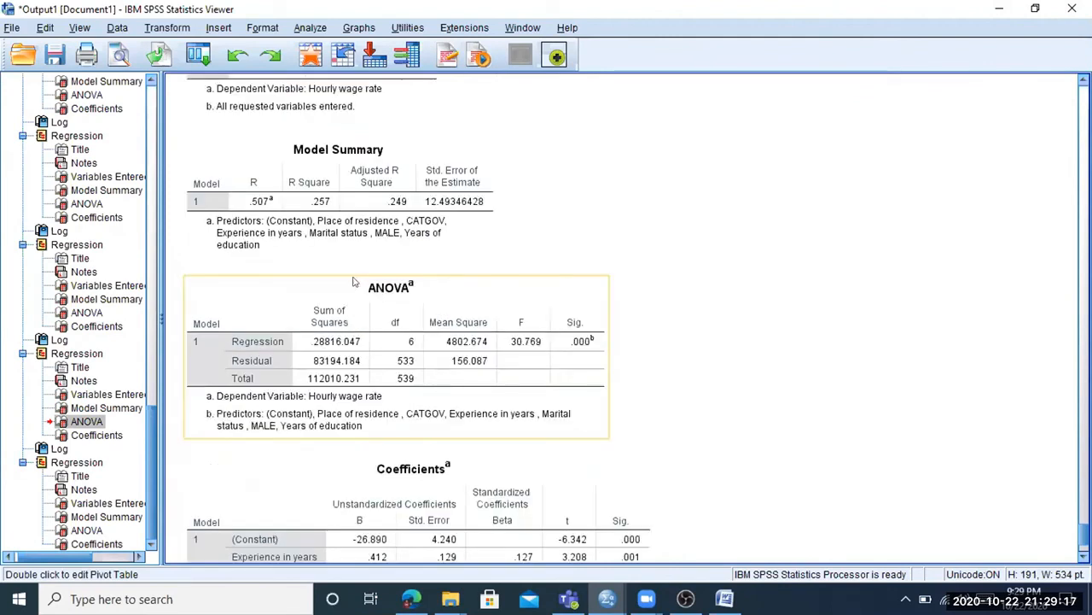
scroll(440, 392, "down", 3)
scroll(434, 287, "up", 1)
scroll(309, 270, "up", 4)
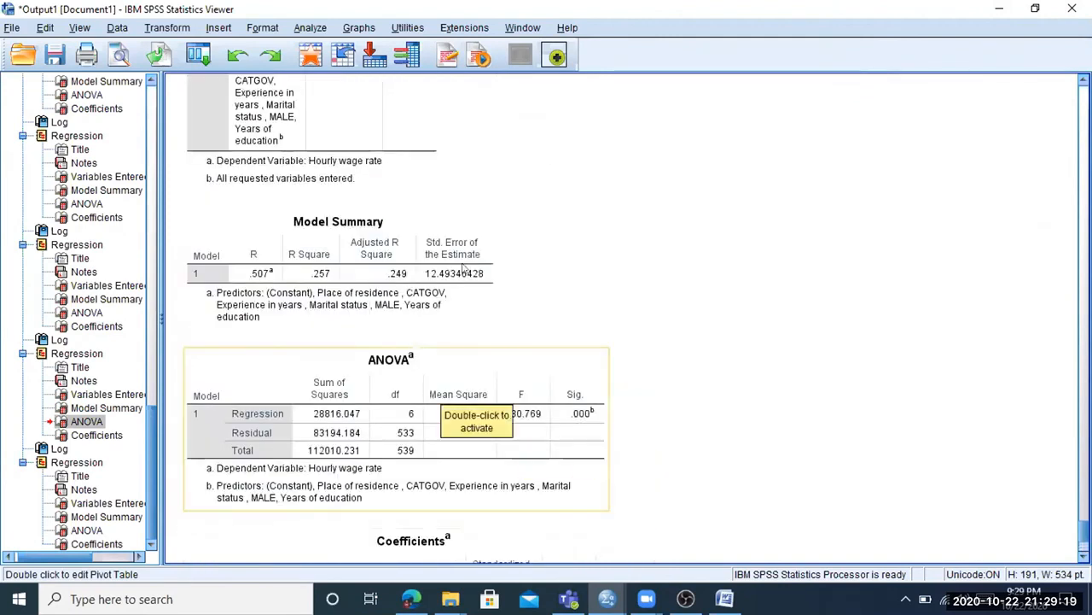
left_click(401, 275)
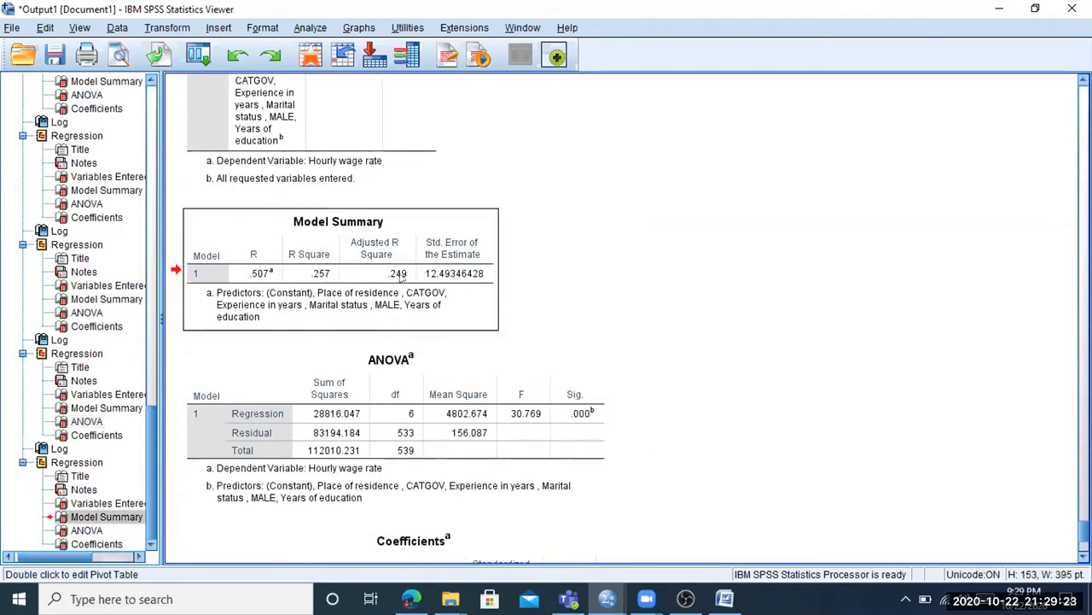
Return to the three-predictor regression and select its Model Summary to compare Adjusted R Square, checking the predictors it includes
scroll(411, 292, "up", 10)
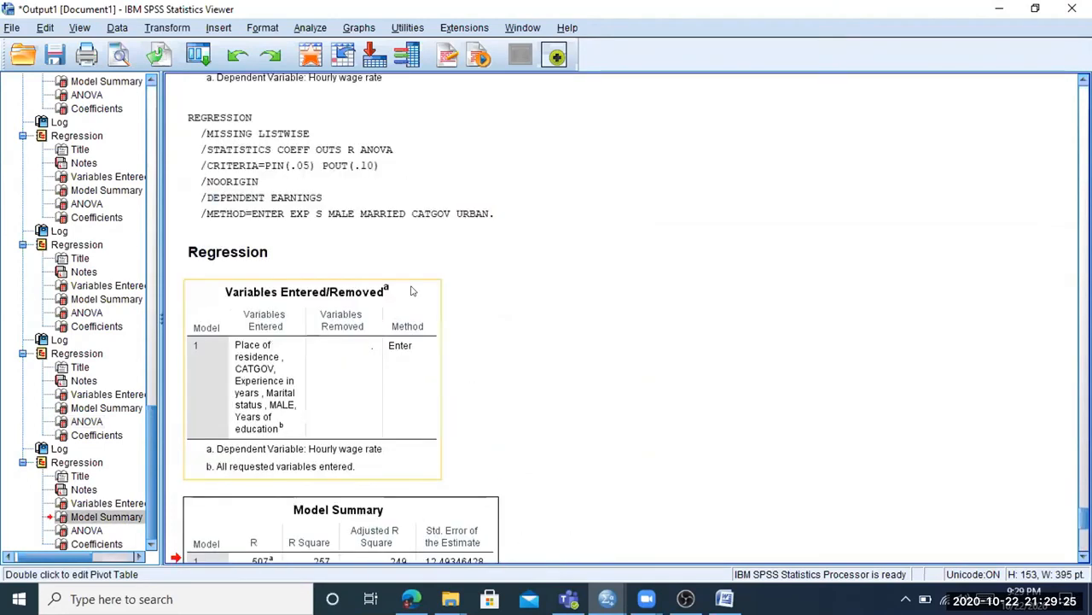
scroll(417, 302, "up", 6)
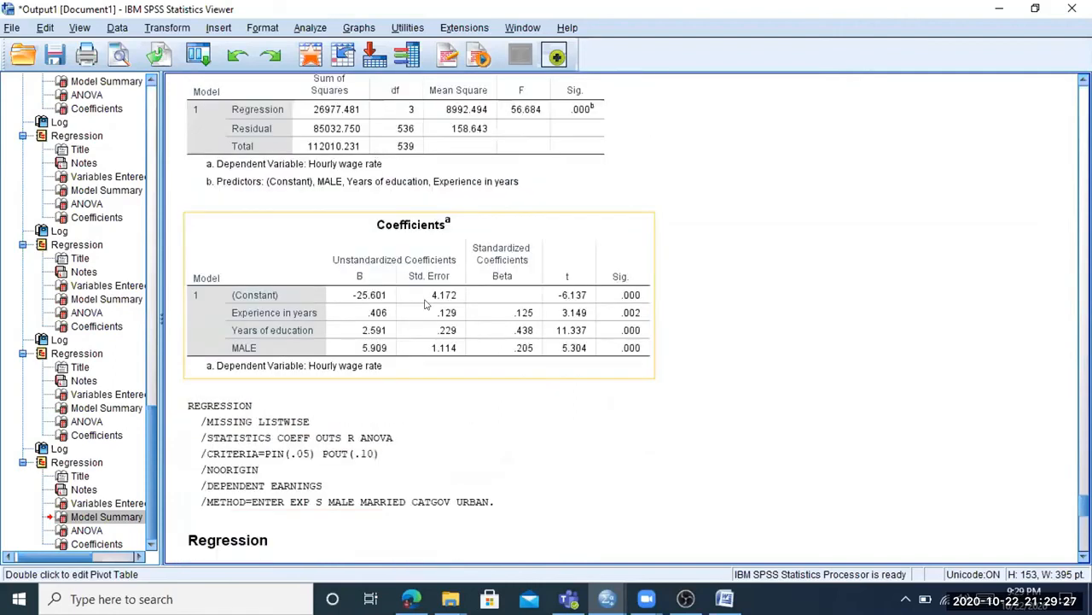
scroll(349, 343, "up", 4)
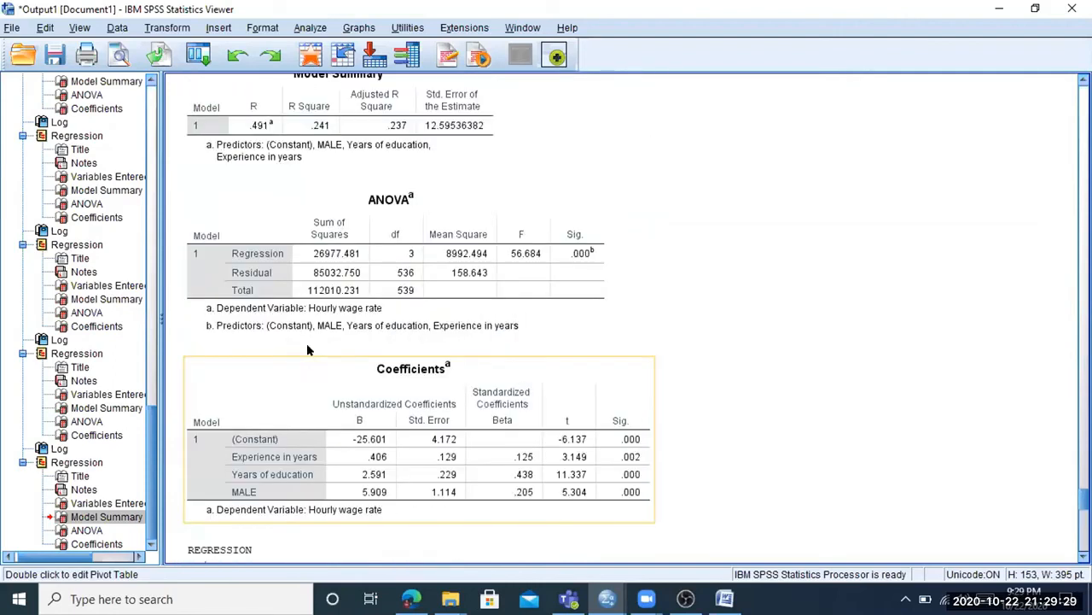
scroll(411, 341, "up", 6)
left_click(411, 342)
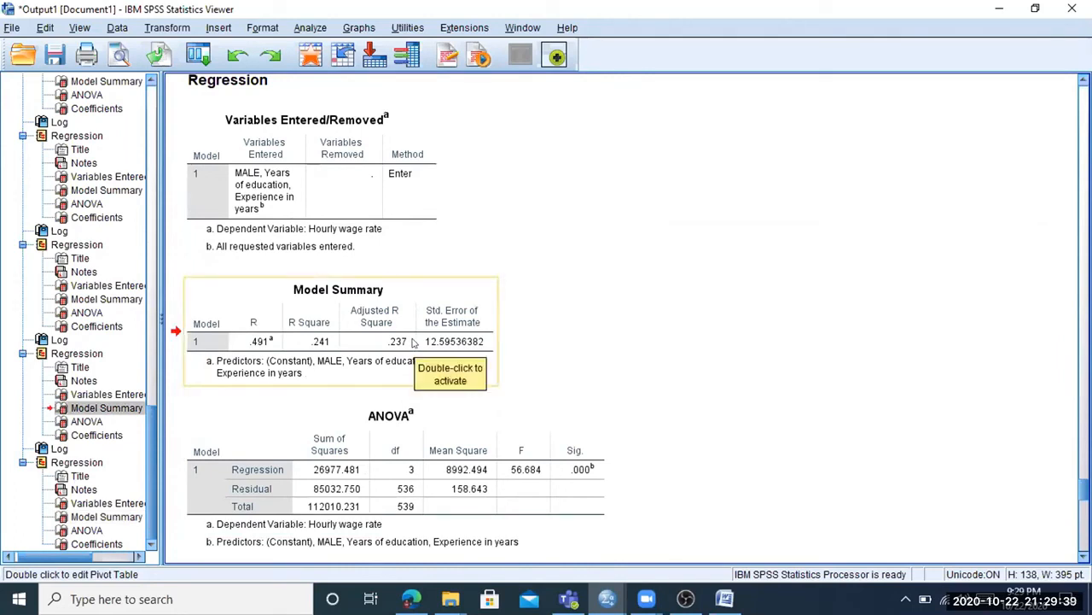
scroll(411, 341, "up", 3)
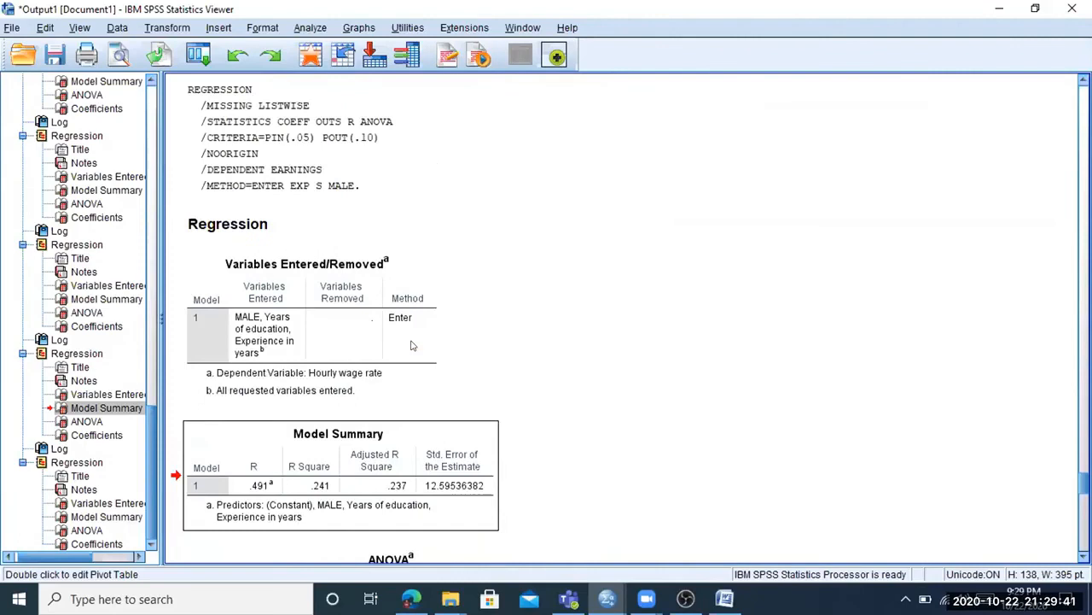
scroll(444, 282, "up", 3)
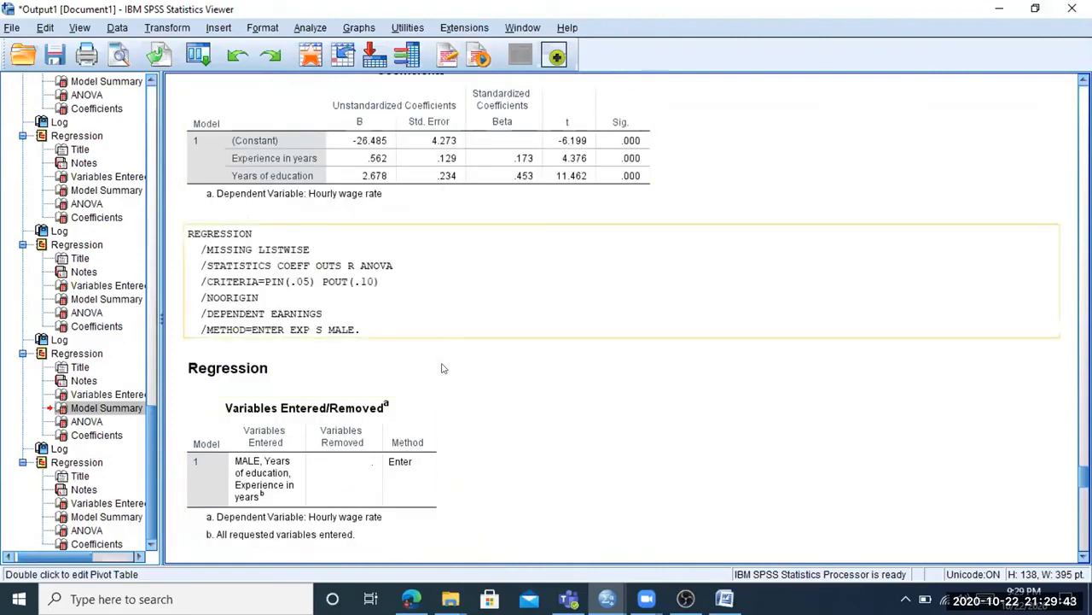
Compare with R Square and Adjusted R Square in the six-predictor Model Summary, and view that model's Coefficients table
scroll(435, 342, "down", 8)
scroll(386, 408, "down", 6)
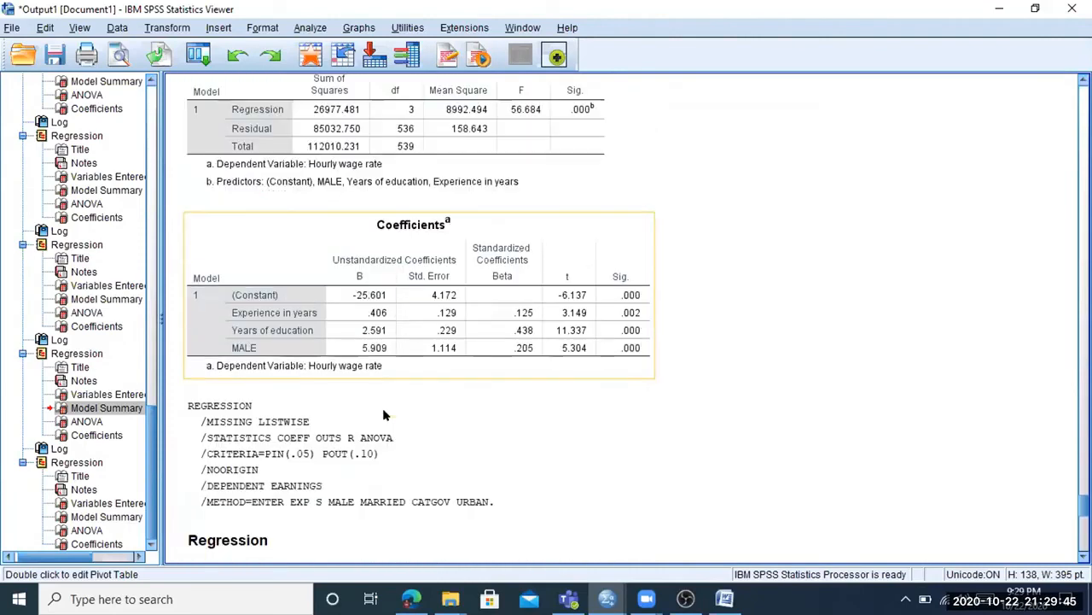
scroll(329, 342, "down", 6)
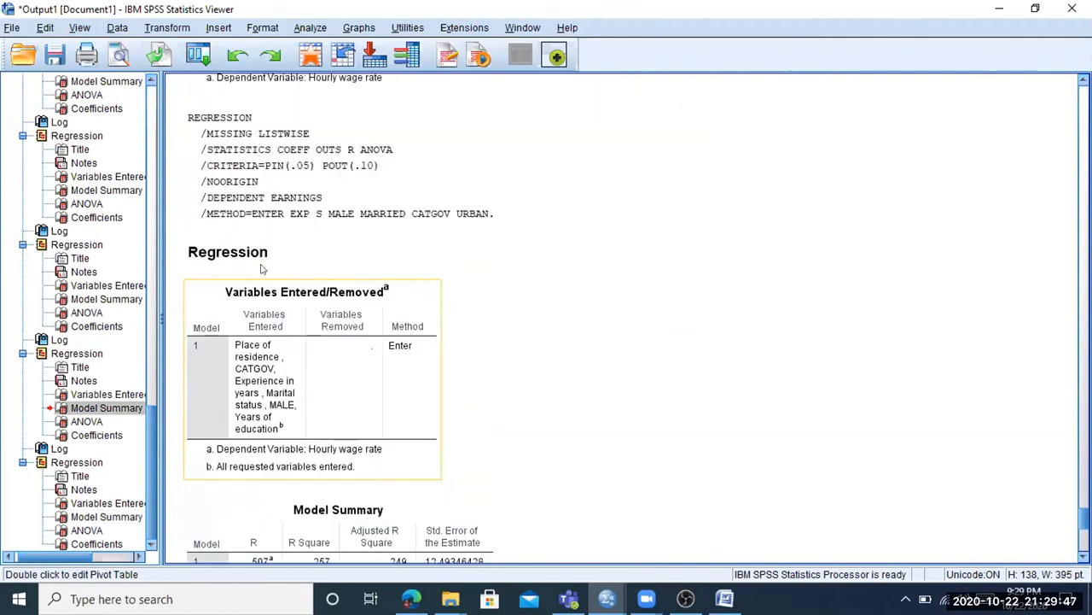
scroll(310, 279, "down", 6)
left_click(323, 267)
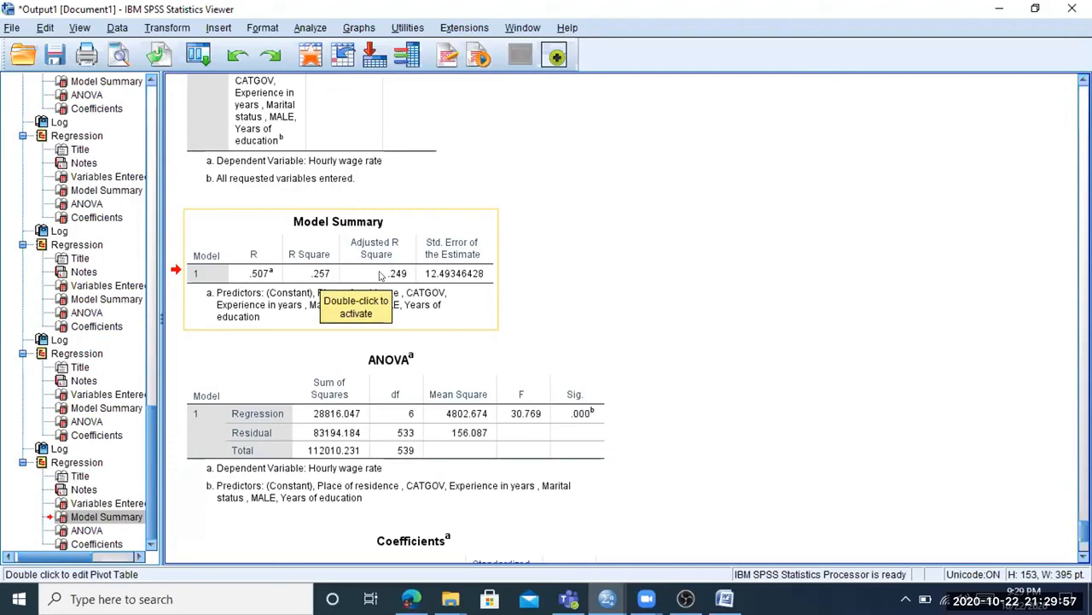
scroll(382, 357, "down", 5)
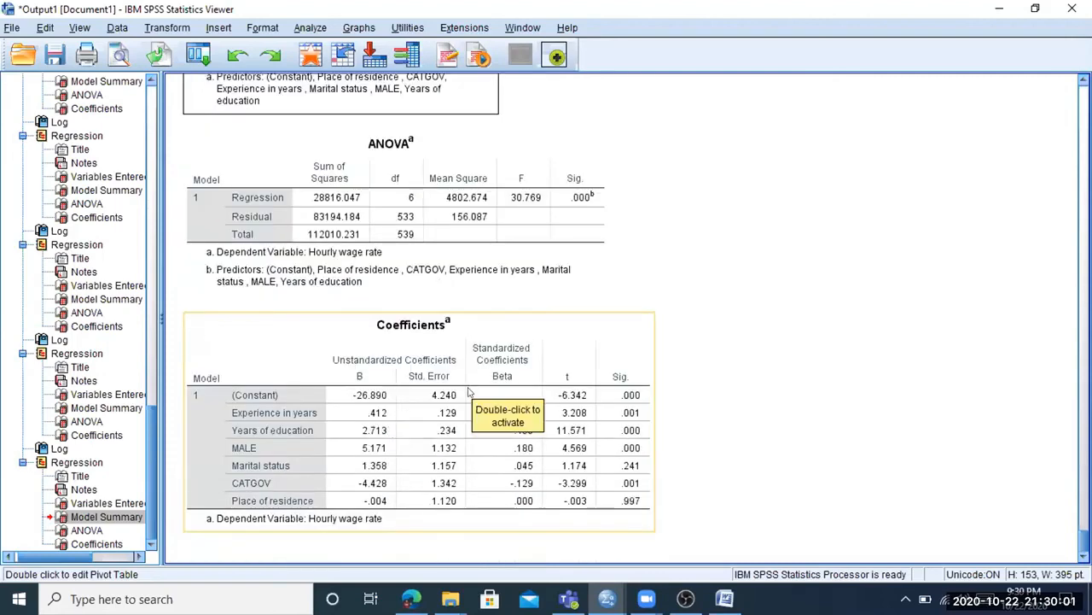
Recheck the three-predictor regression's command log, Model Summary and Coefficients table against the extended model
scroll(377, 393, "up", 10)
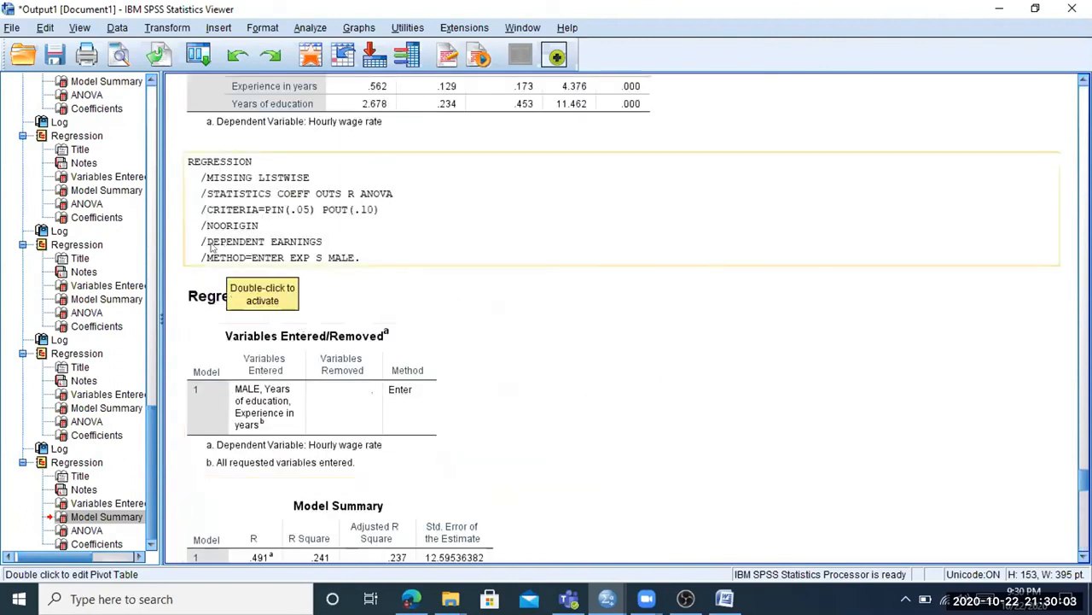
scroll(286, 333, "up", 7)
scroll(299, 368, "down", 6)
scroll(299, 367, "down", 6)
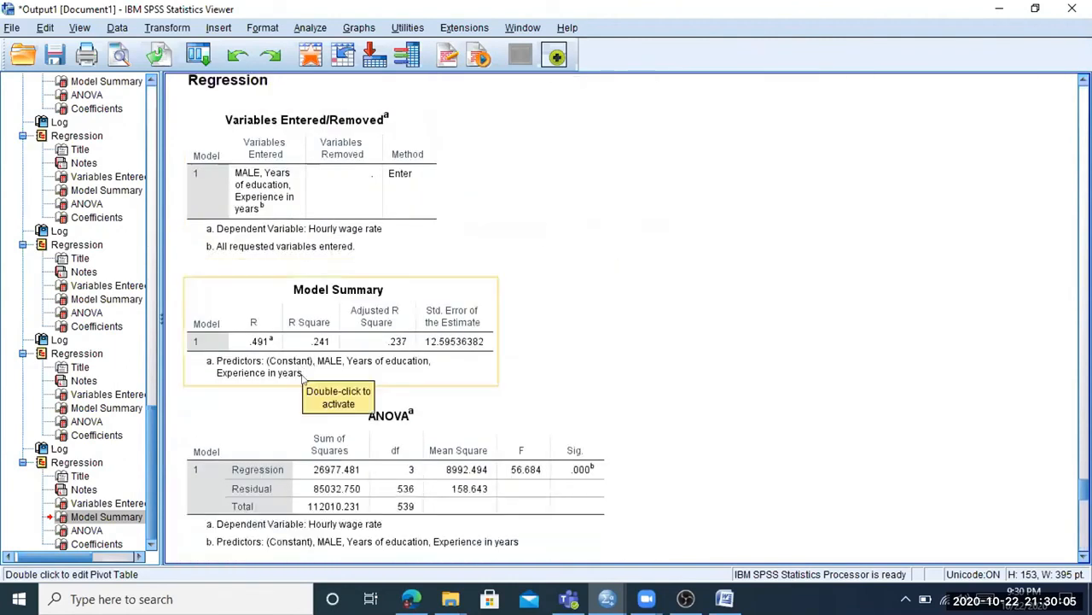
scroll(300, 375, "down", 5)
scroll(466, 391, "down", 4)
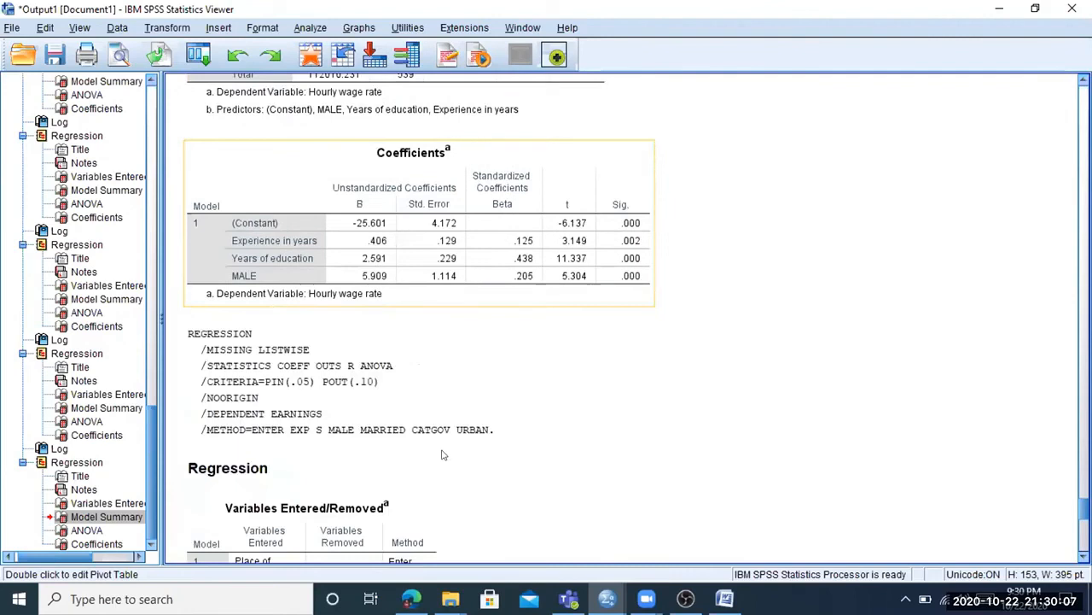
Select the six-predictor Coefficients table and examine the rows for MALE, Marital status, CATGOV and Place of residence
scroll(442, 455, "down", 12)
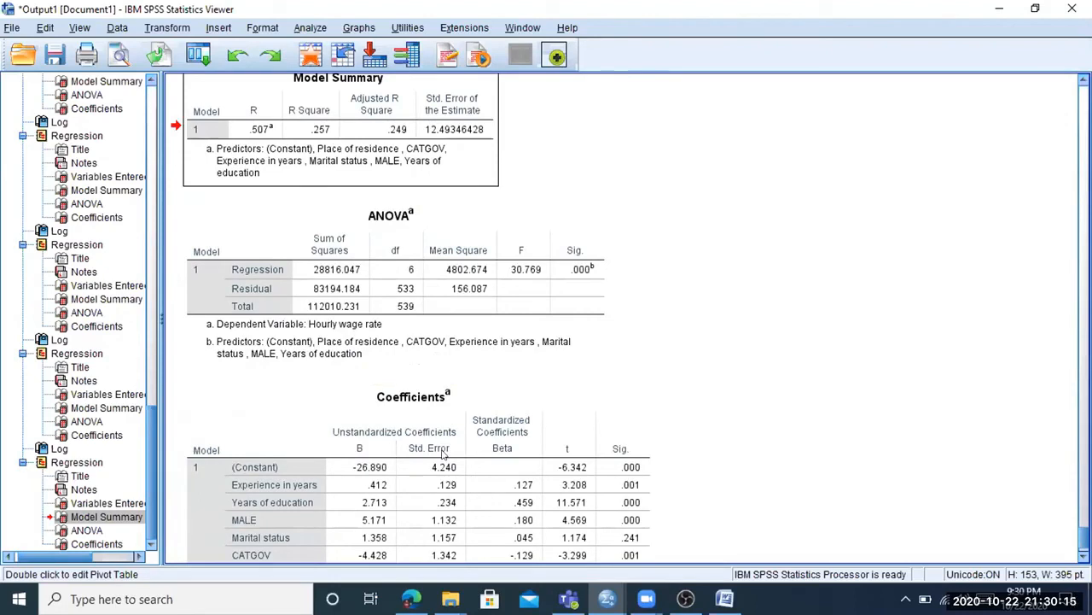
left_click(471, 432)
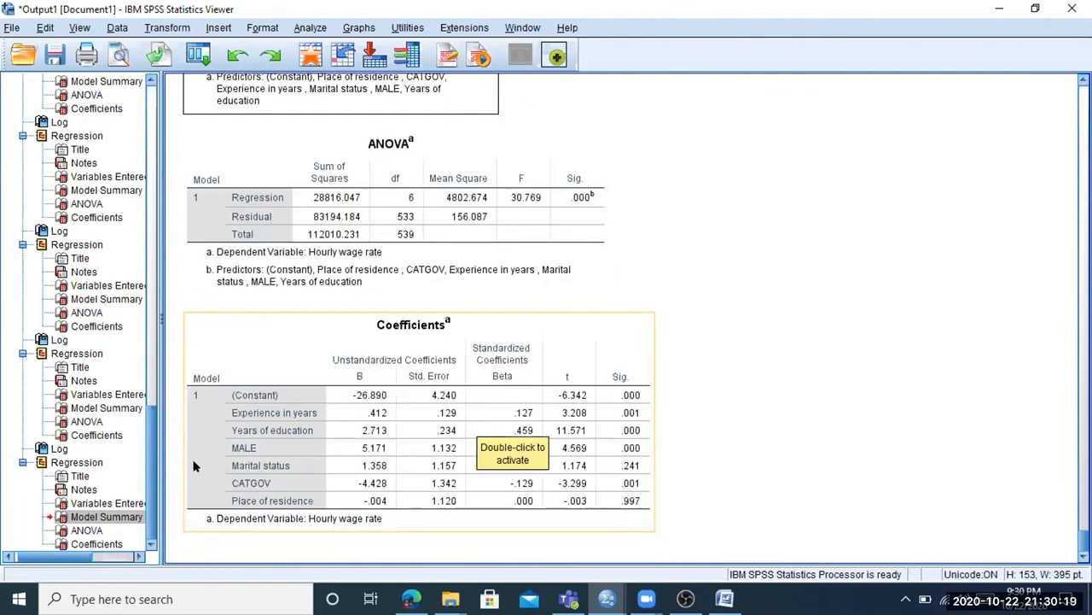
left_click(282, 185)
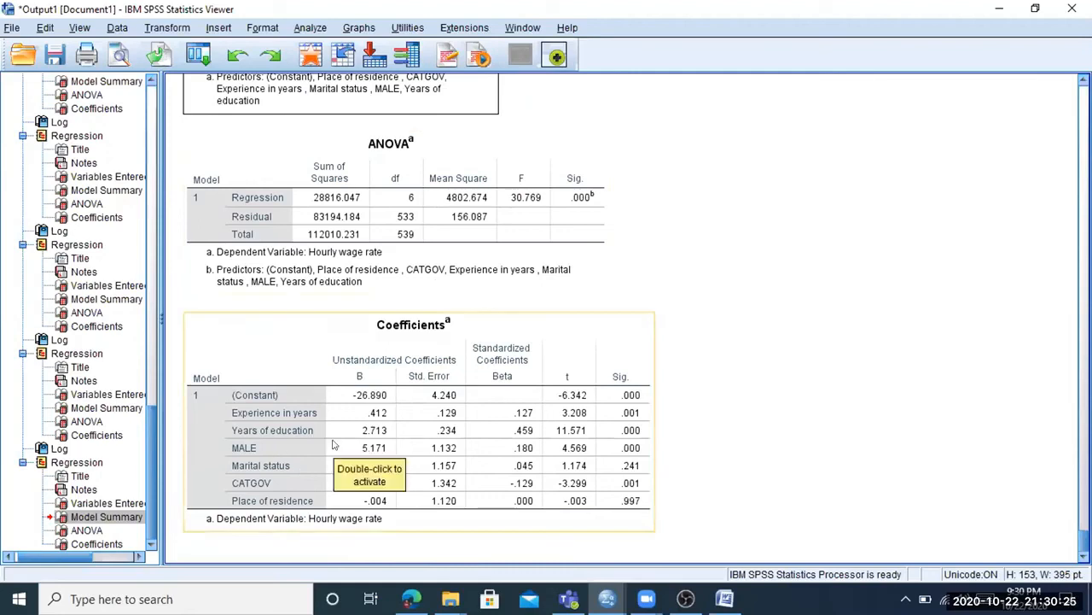
left_click(219, 435)
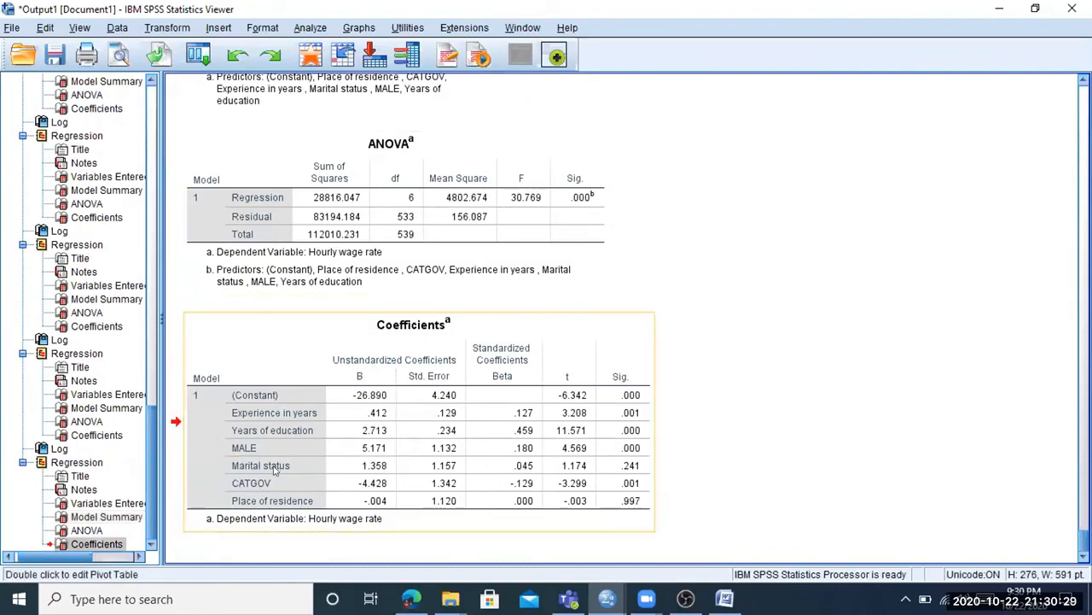
left_click(458, 483)
Review the six-predictor Model Summary's R Square and Adjusted R Square alongside its ANOVA and Coefficients tables
scroll(504, 404, "up", 2)
scroll(504, 405, "up", 2)
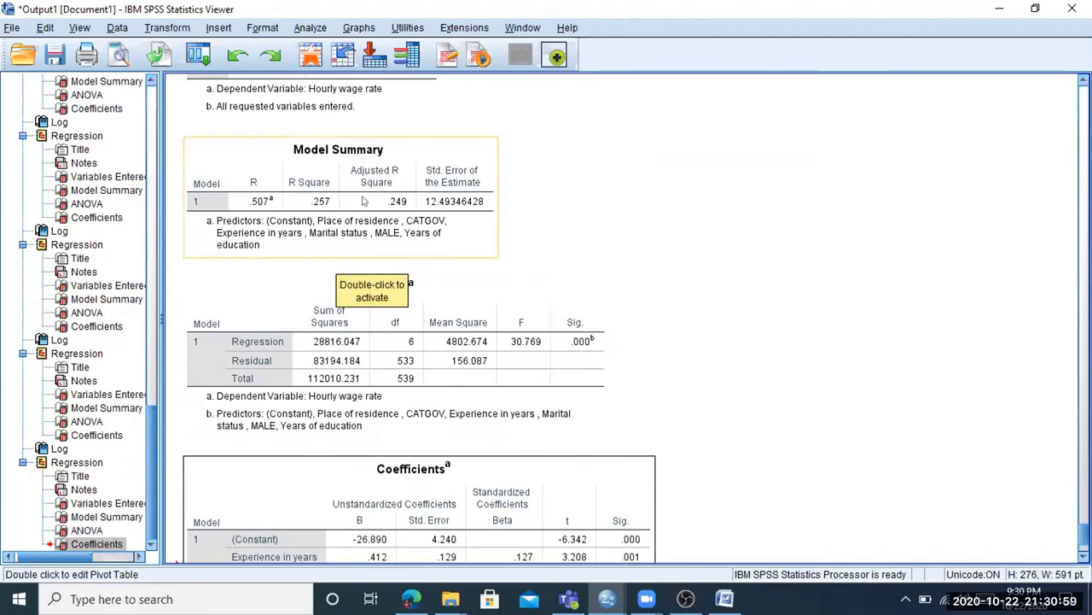
scroll(299, 468, "down", 6)
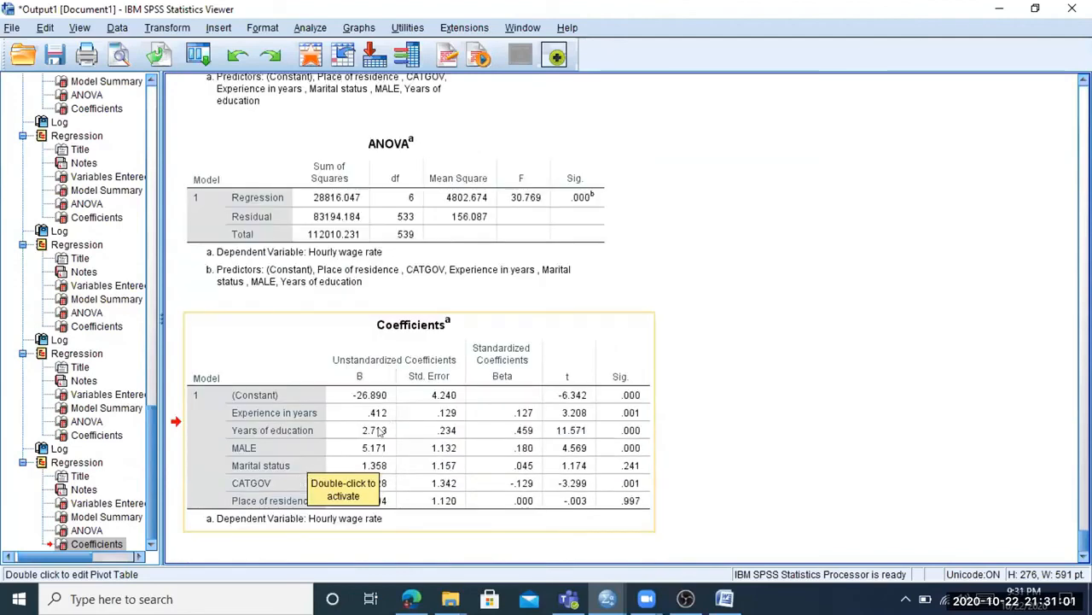
scroll(383, 431, "up", 10)
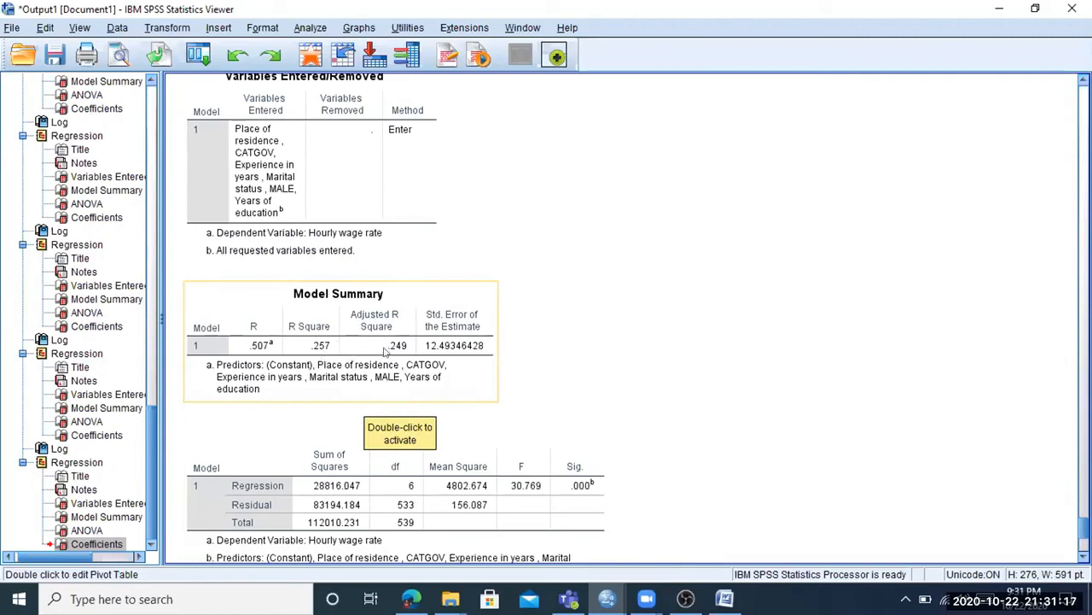
scroll(384, 351, "down", 2)
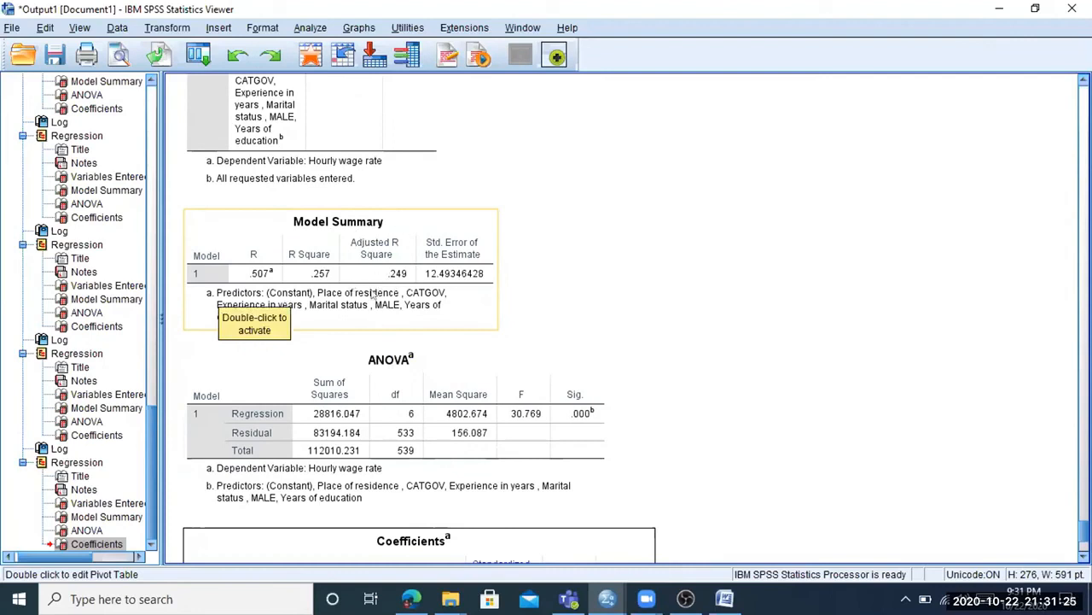
mouse_move(366, 280)
left_mouse_down()
mouse_move(391, 205)
mouse_move(377, 276)
left_mouse_up()
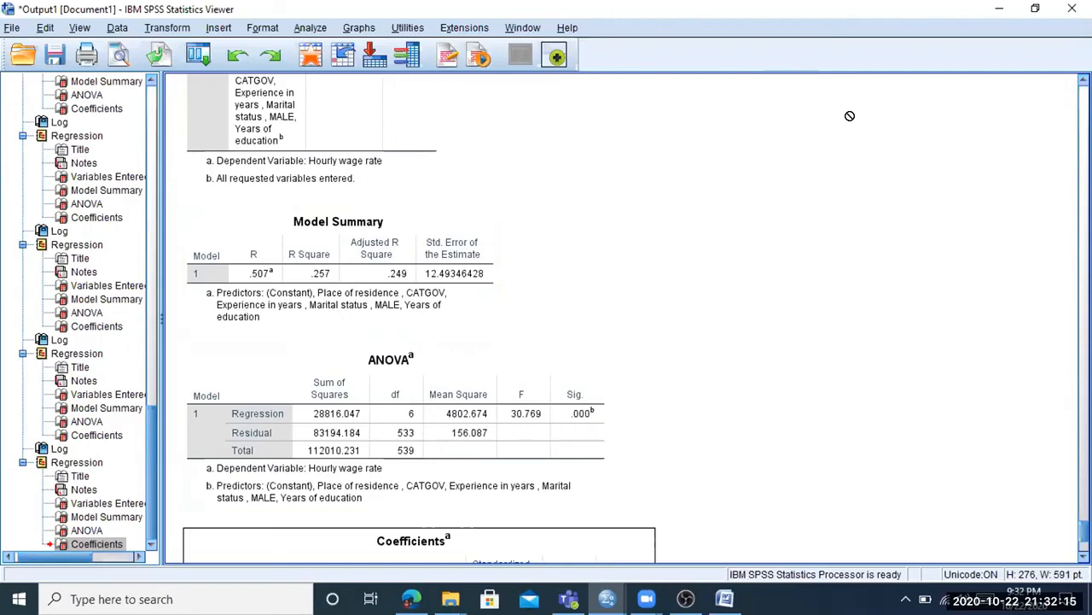
scroll(773, 311, "down", 3)
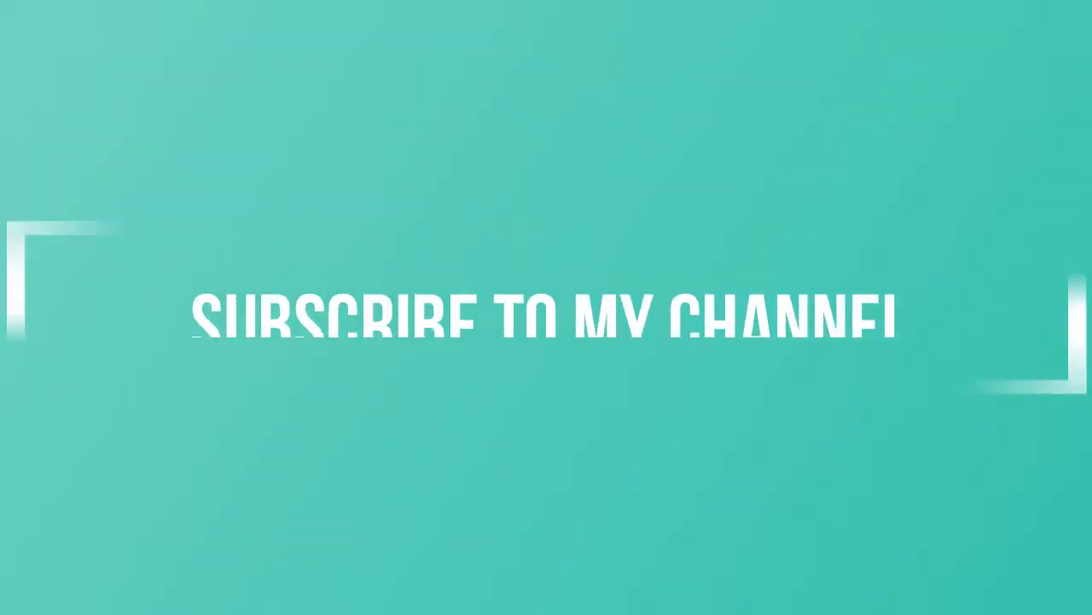